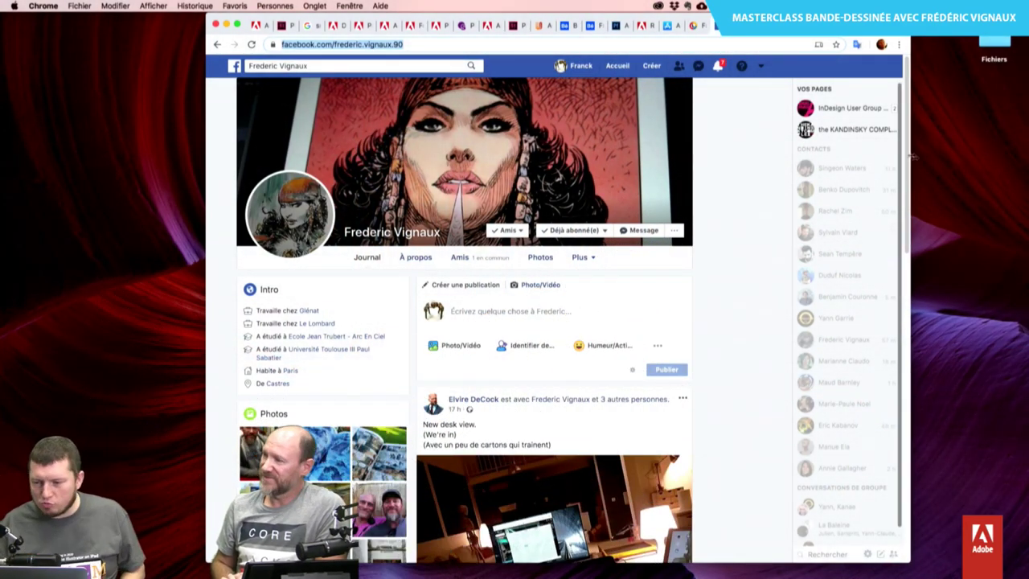
# Widen the Chrome window to fill the screen and hide Facebook's chat sidebar.
pyautogui.click(818, 551)
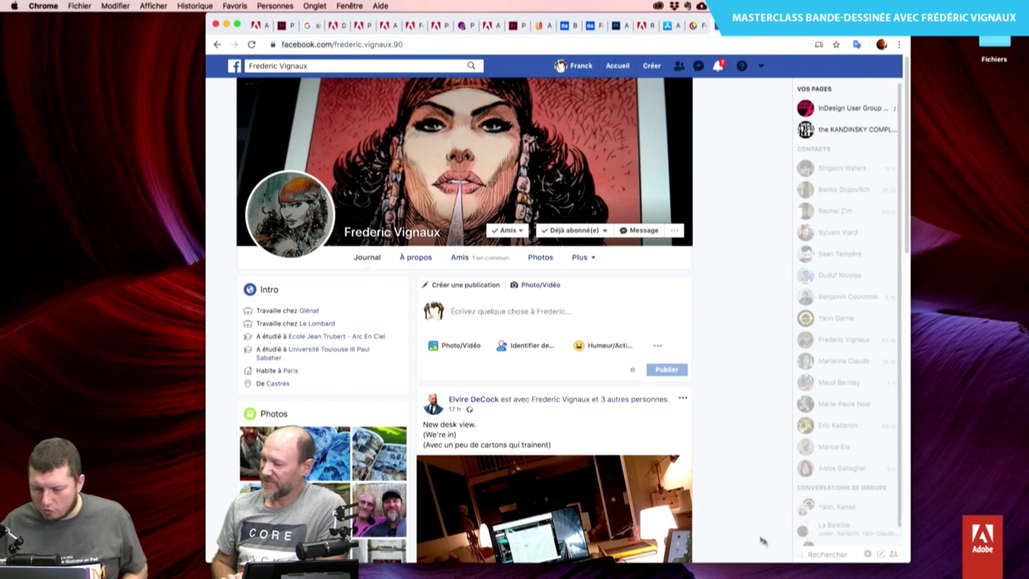
pyautogui.click(868, 555)
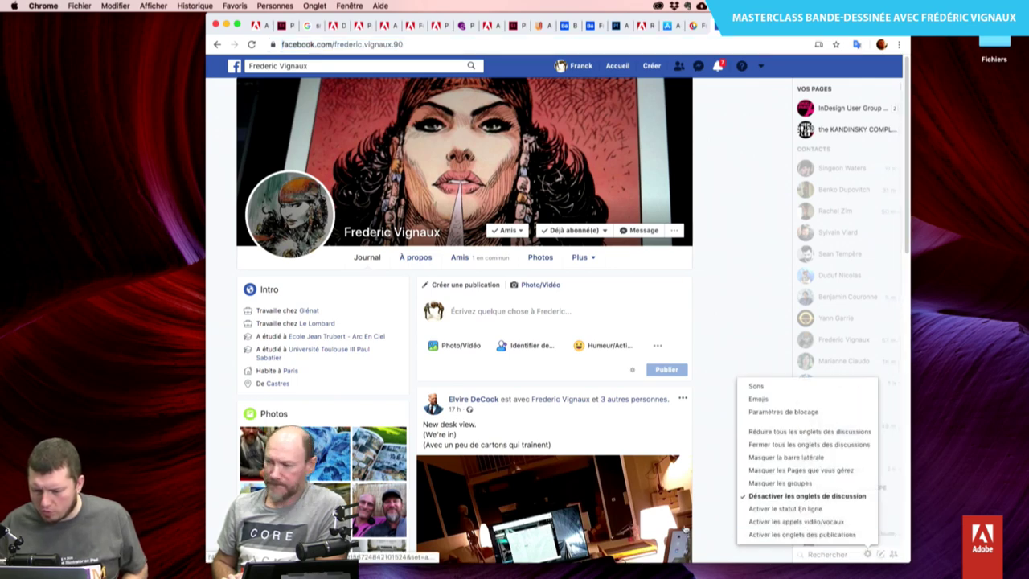
pyautogui.click(885, 152)
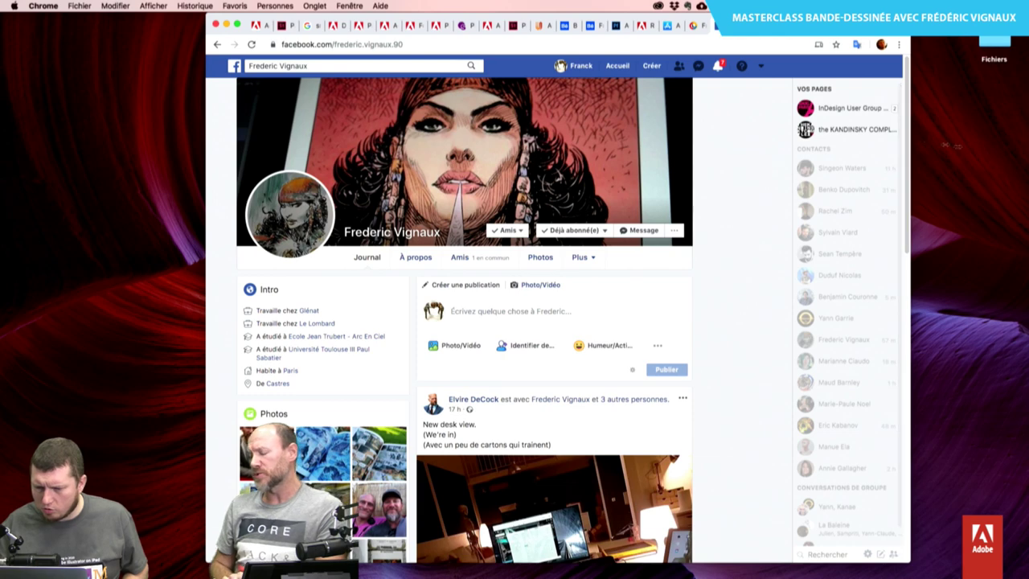
pyautogui.moveTo(911, 134); pyautogui.dragTo(1023, 134)
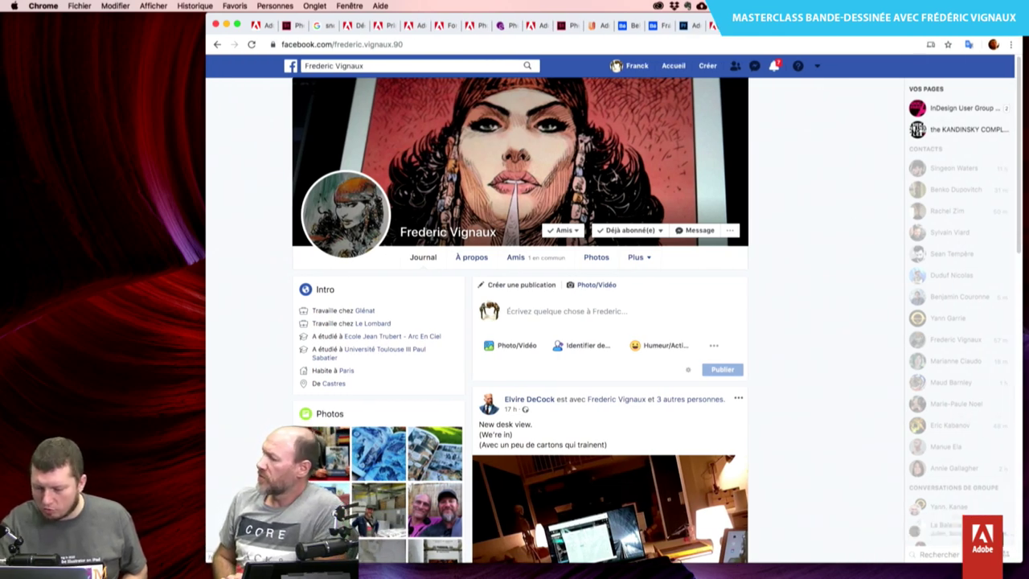
pyautogui.click(990, 554)
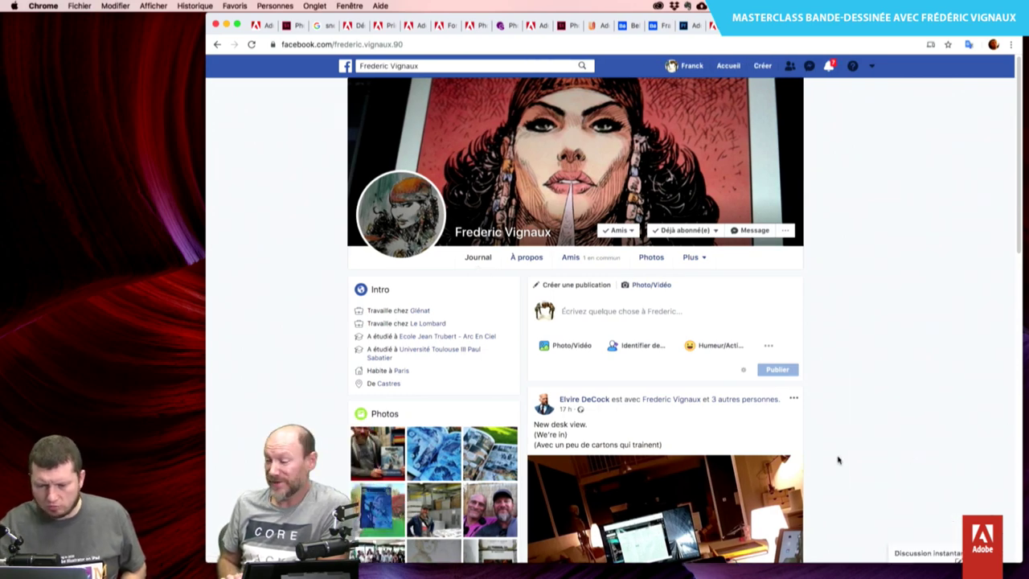
# Open the artist's profile Photos and browse its Albums, such as Neige Origines T01 and Vercingétorix.
pyautogui.scroll(-3, 838, 460)
pyautogui.scroll(-2, 838, 460)
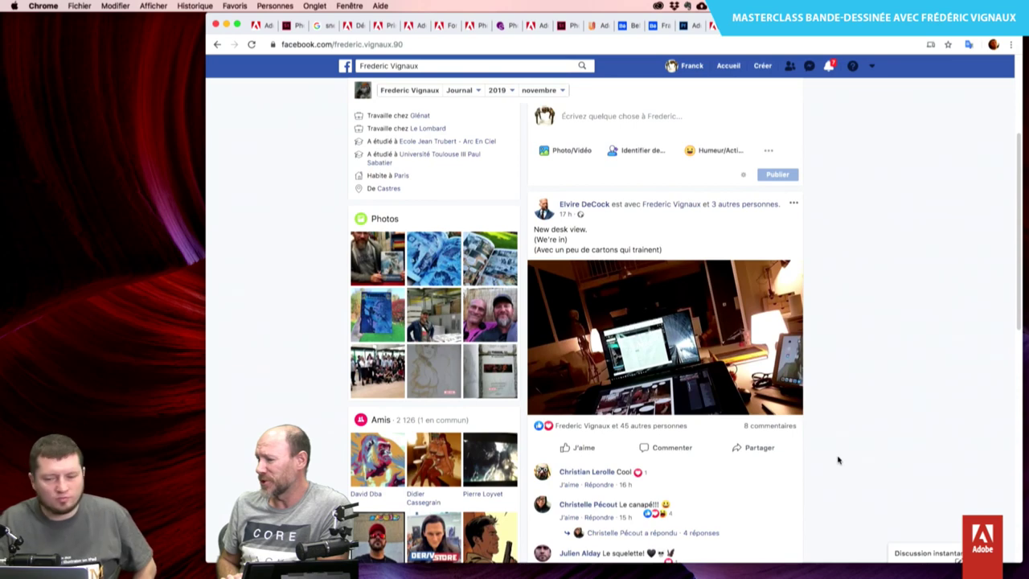
pyautogui.scroll(-1, 837, 460)
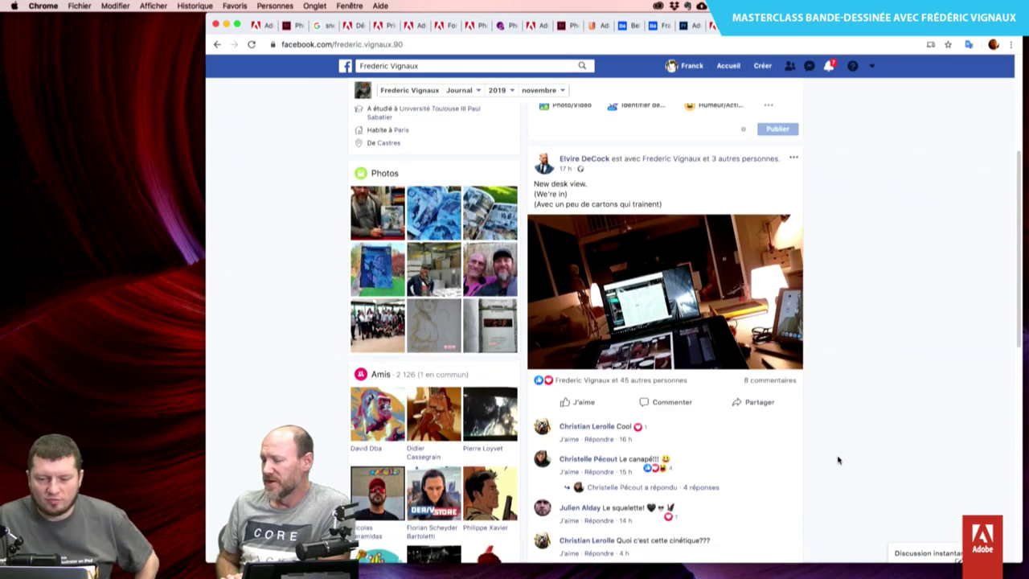
pyautogui.click(386, 174)
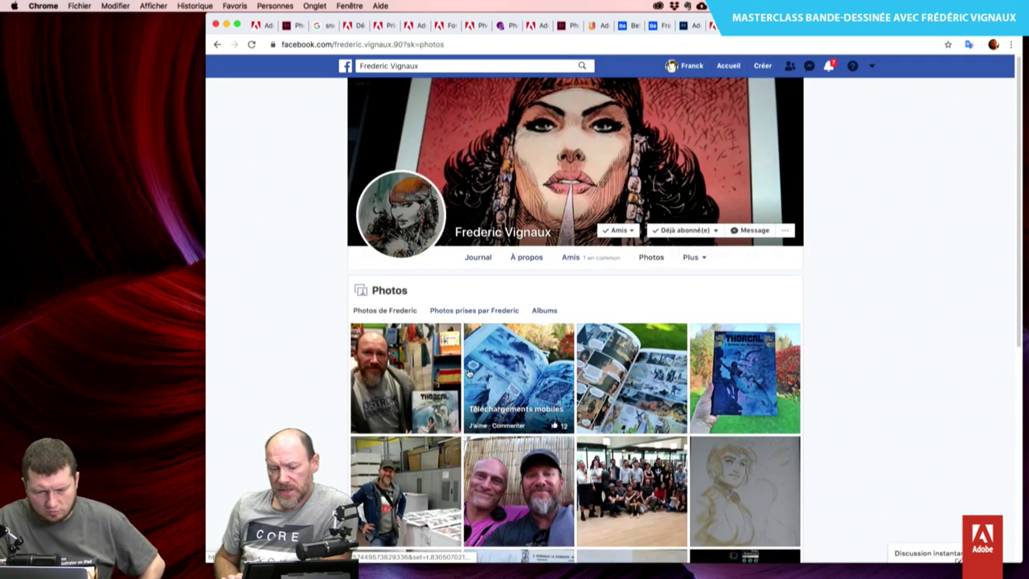
pyautogui.click(537, 311)
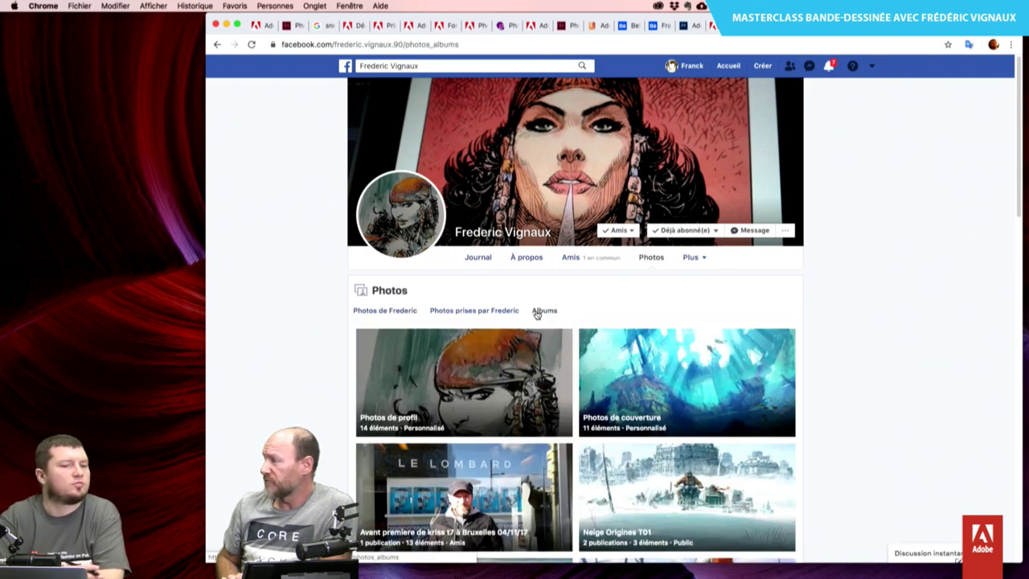
pyautogui.scroll(-4, 536, 313)
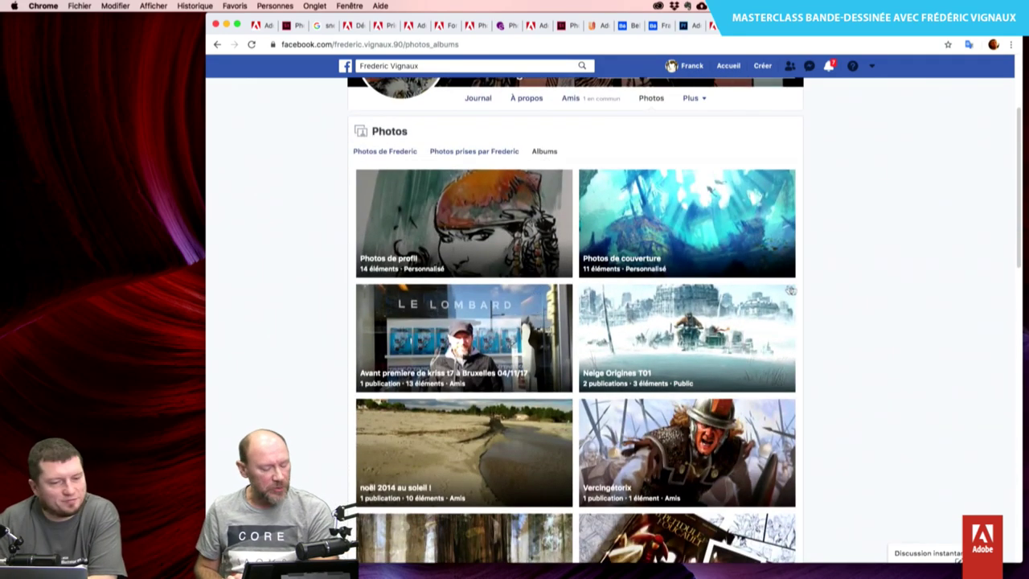
pyautogui.scroll(-1, 790, 292)
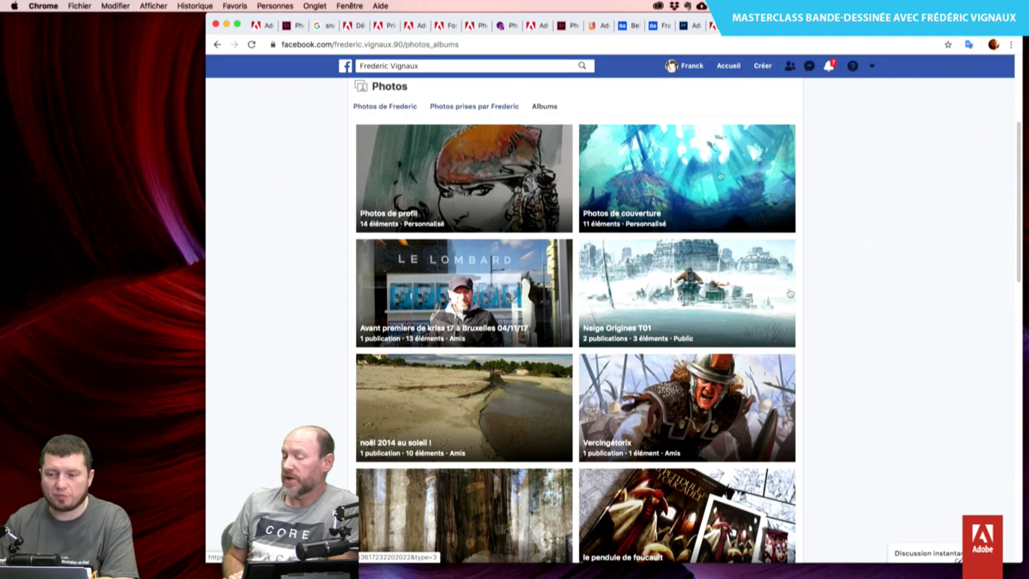
# Switch to the Le Lombard tab and scroll through the artist's author page.
pyautogui.hotkey('ctrl', 'Tab')
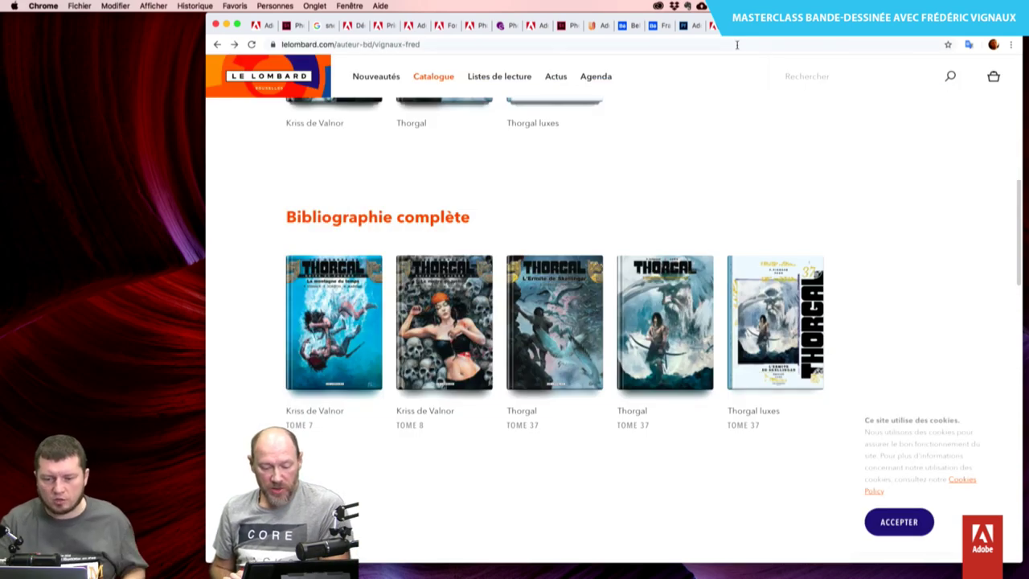
pyautogui.scroll(5, 653, 142)
pyautogui.scroll(3, 652, 142)
pyautogui.scroll(2, 653, 141)
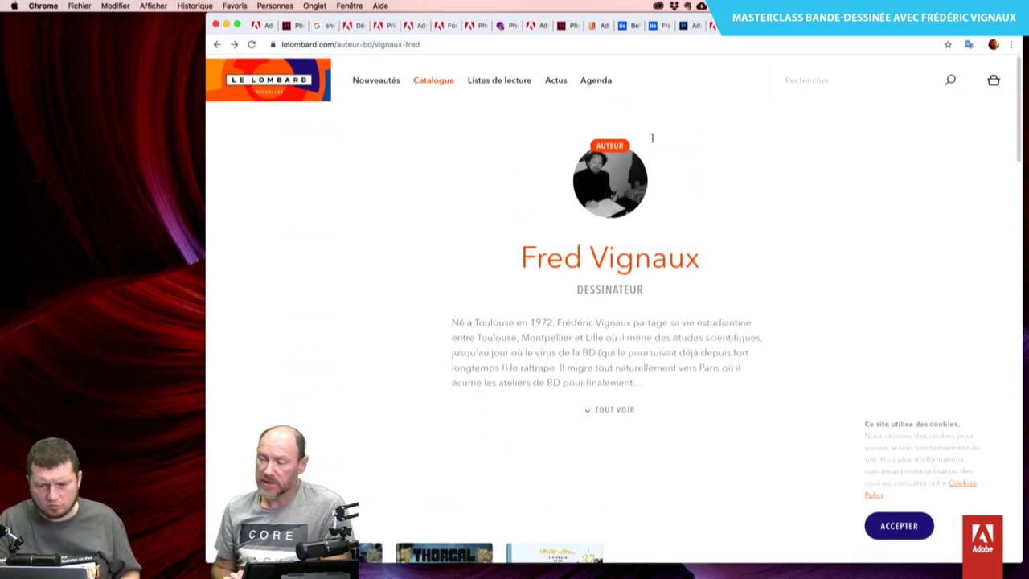
pyautogui.scroll(-1, 653, 141)
pyautogui.scroll(-4, 653, 142)
pyautogui.scroll(-3, 652, 142)
pyautogui.scroll(-2, 653, 141)
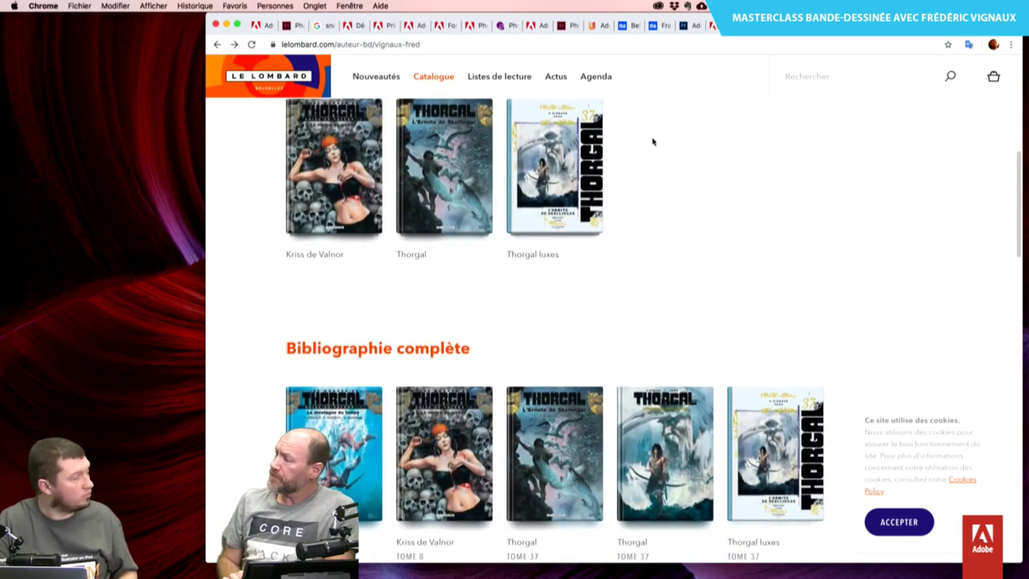
# Load thorgal.com in a new browser tab.
pyautogui.hotkey('ctrl', 't')
pyautogui.write('tho')
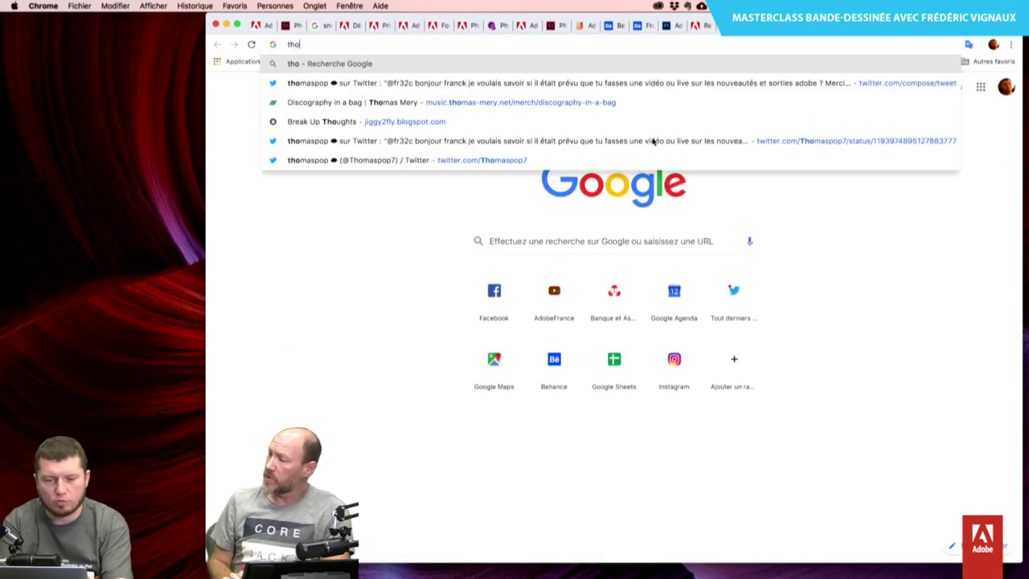
pyautogui.write('rg')
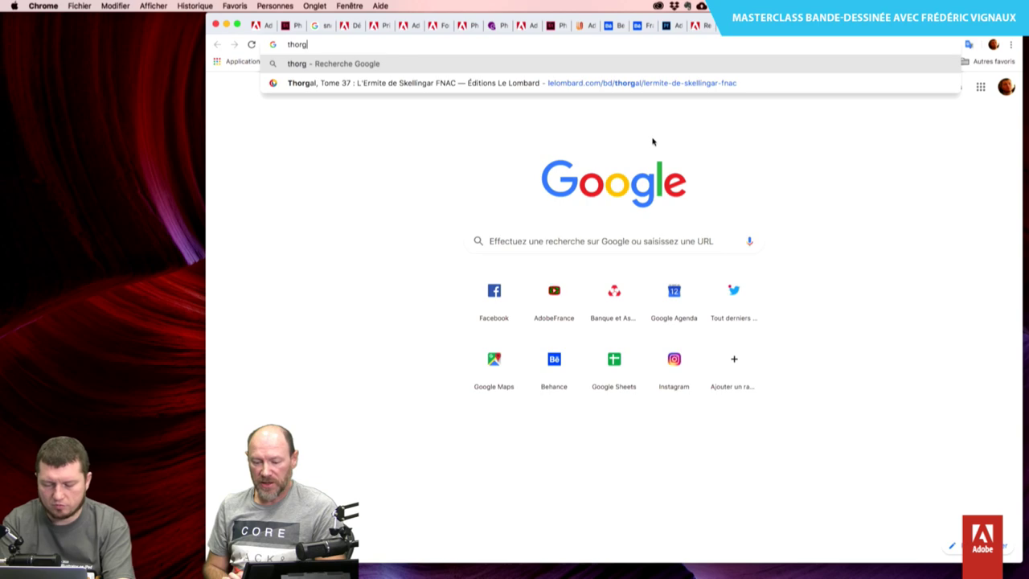
pyautogui.write('al')
pyautogui.press('Return')
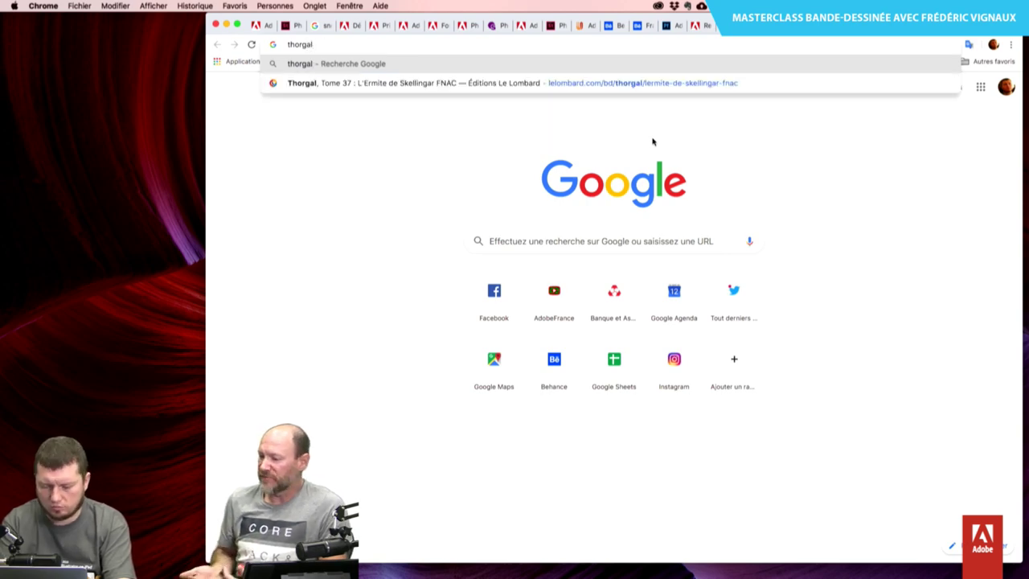
pyautogui.write('.com')
pyautogui.press('Return')
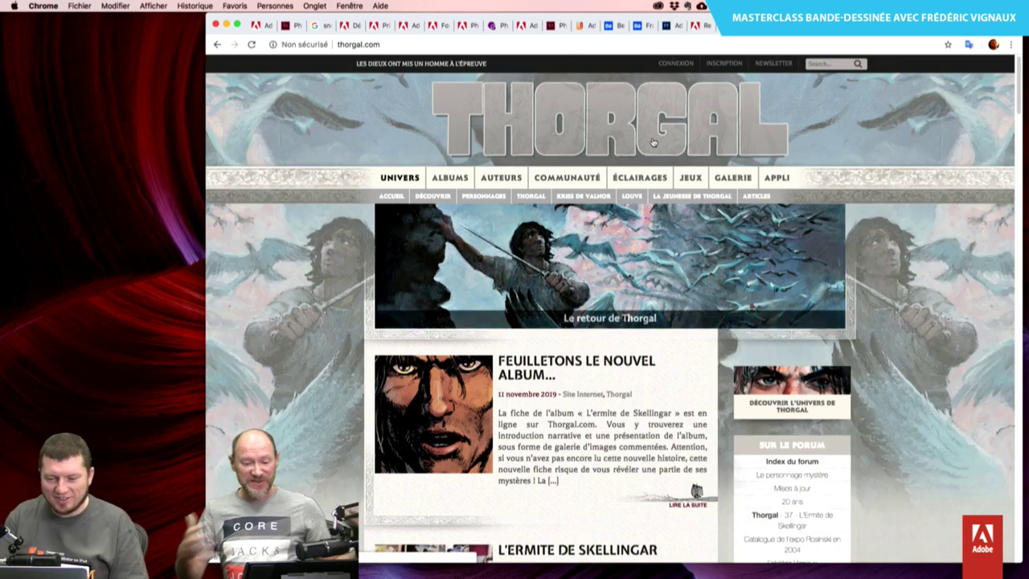
# Browse the Thorgal.com home page, then open the artist's biography from the Auteurs menu.
pyautogui.scroll(-5, 306, 435)
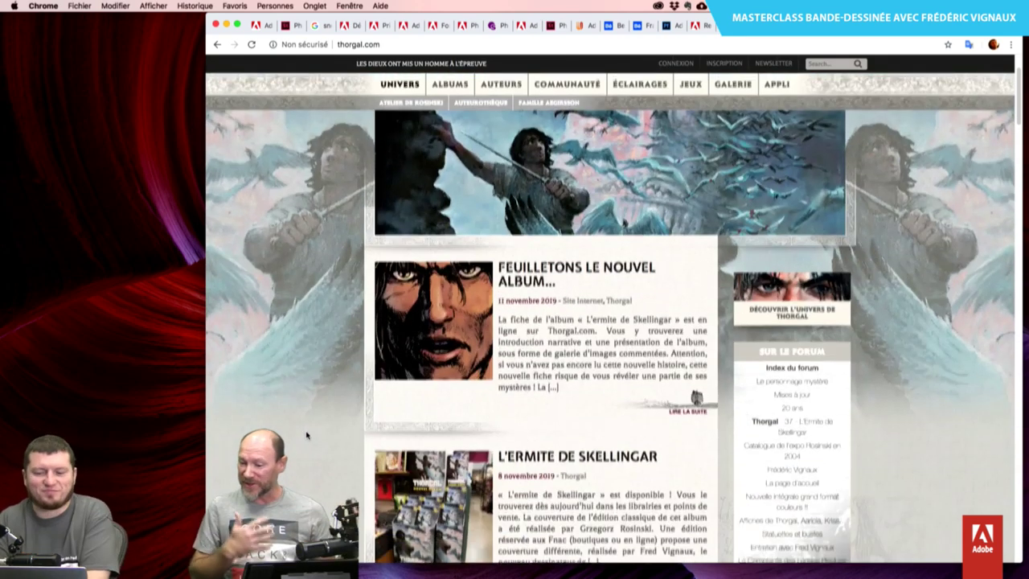
pyautogui.scroll(-2, 307, 435)
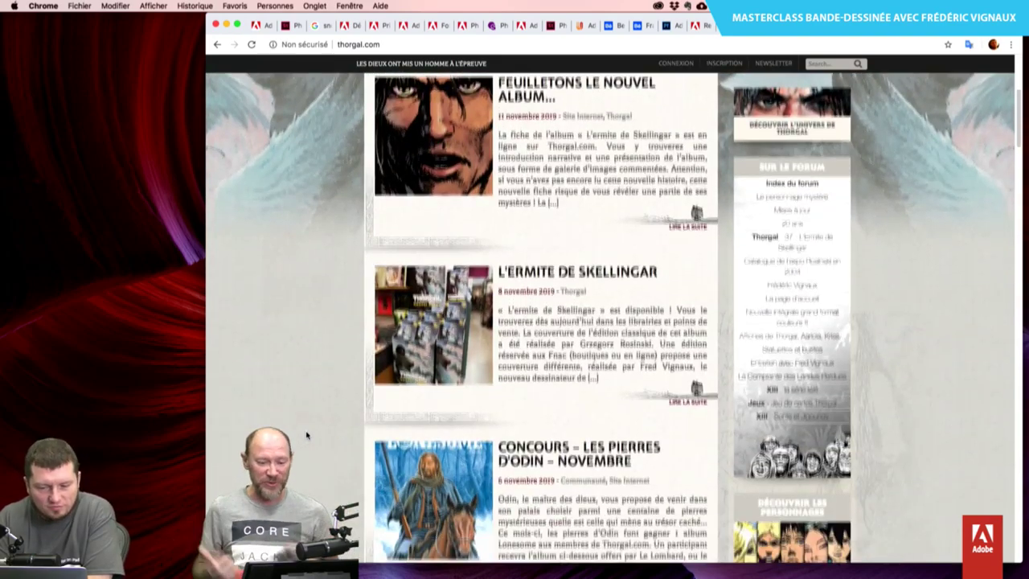
pyautogui.scroll(-2, 306, 435)
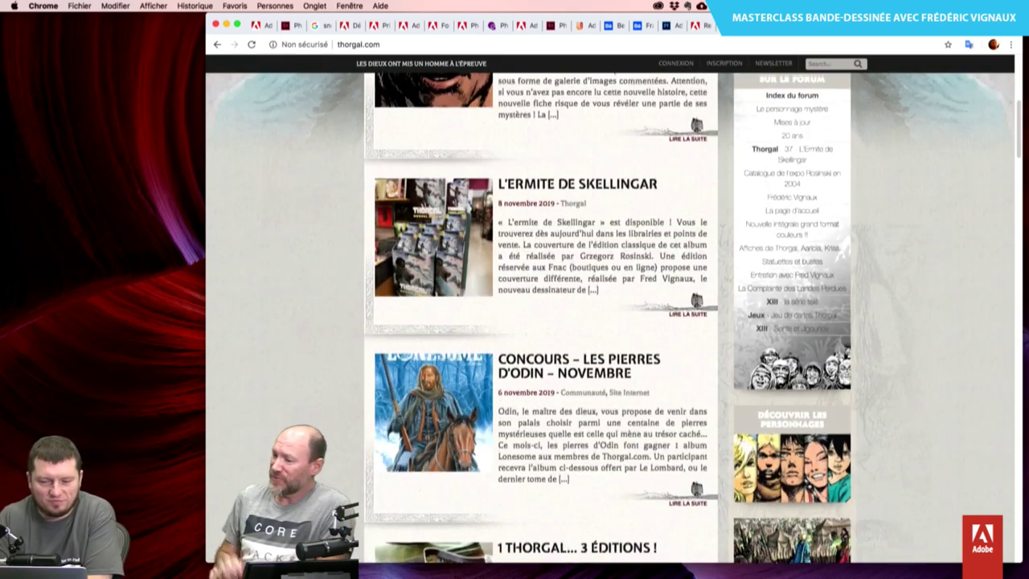
pyautogui.scroll(-2, 306, 435)
pyautogui.scroll(1, 306, 435)
pyautogui.scroll(1, 540, 322)
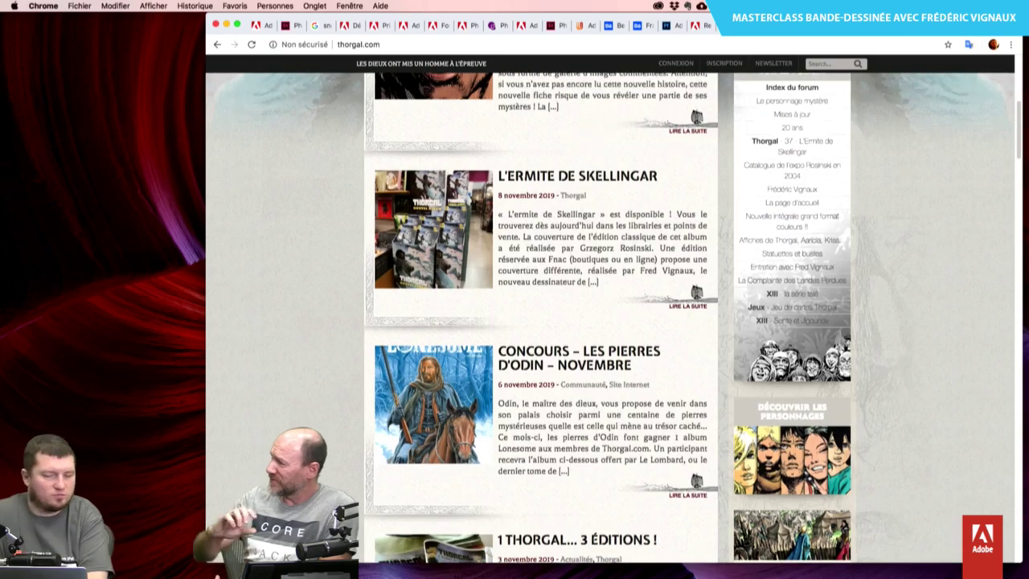
pyautogui.scroll(2, 406, 223)
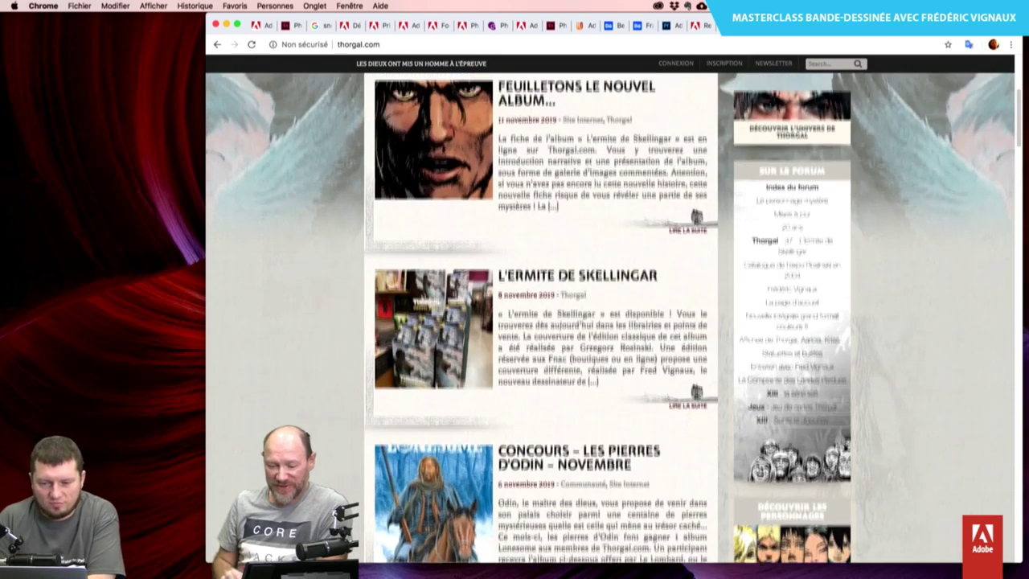
pyautogui.scroll(4, 406, 223)
pyautogui.scroll(4, 406, 222)
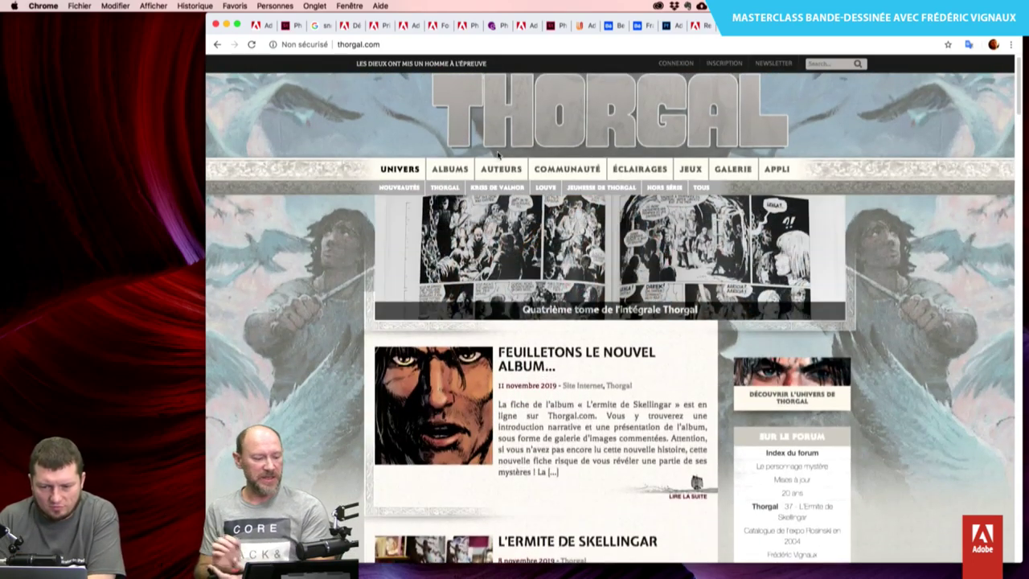
pyautogui.moveTo(501, 169)
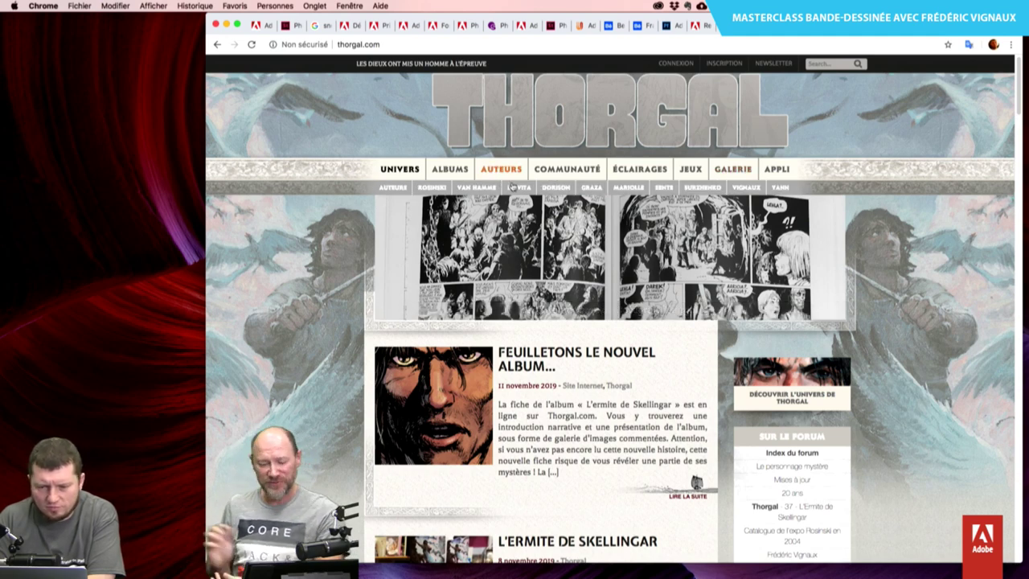
pyautogui.click(744, 187)
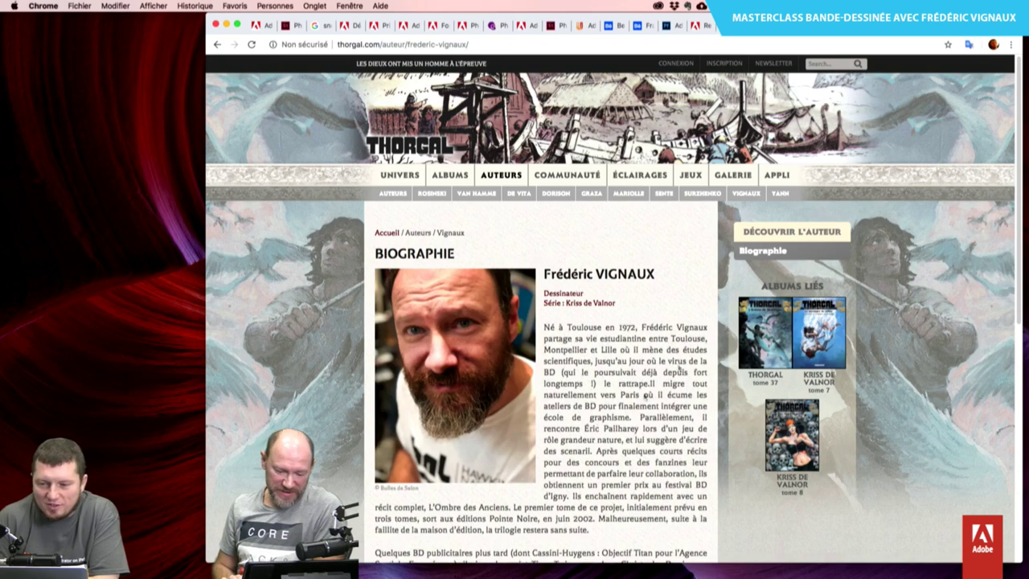
# Return to the Le Lombard author page and scroll through the artist's Thorgal bibliography.
pyautogui.press('super+bracketleft')
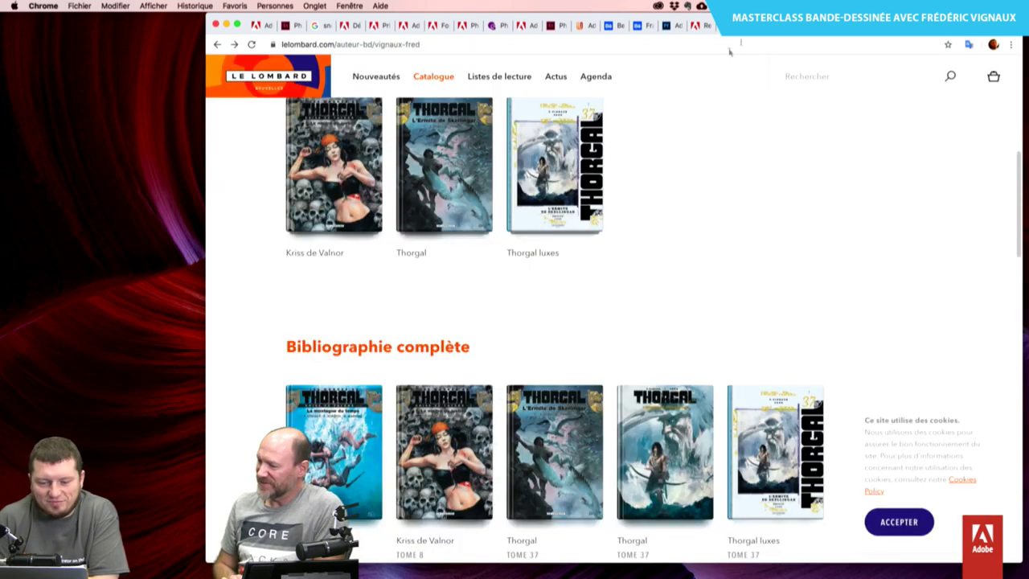
pyautogui.scroll(10, 619, 295)
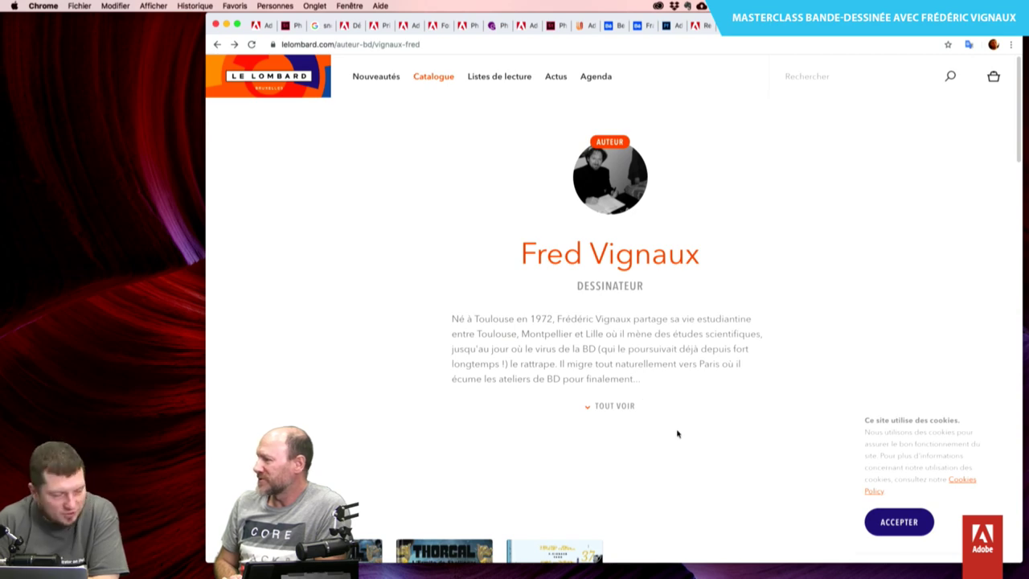
pyautogui.scroll(-1, 676, 434)
pyautogui.scroll(-3, 676, 434)
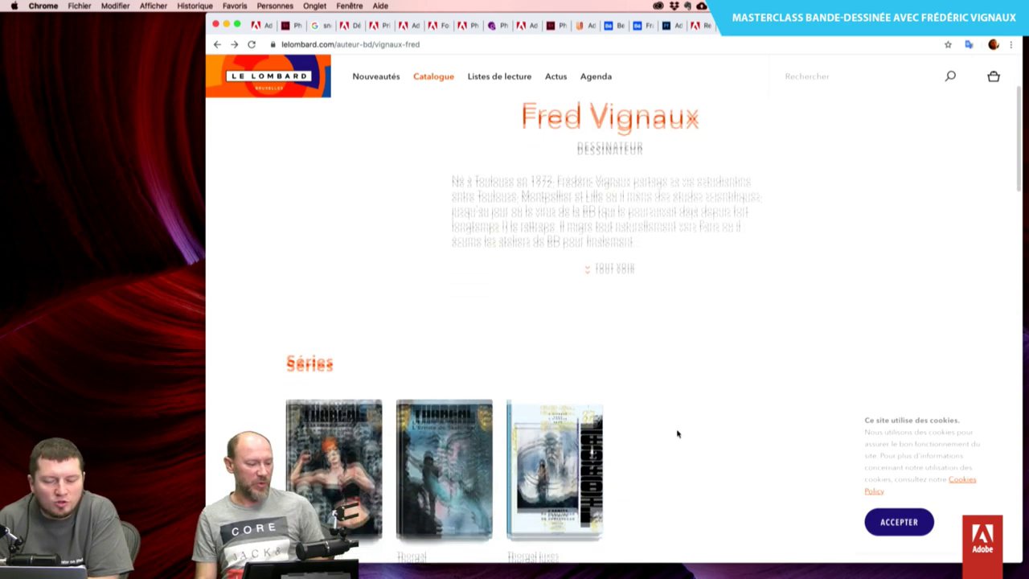
pyautogui.scroll(-4, 677, 434)
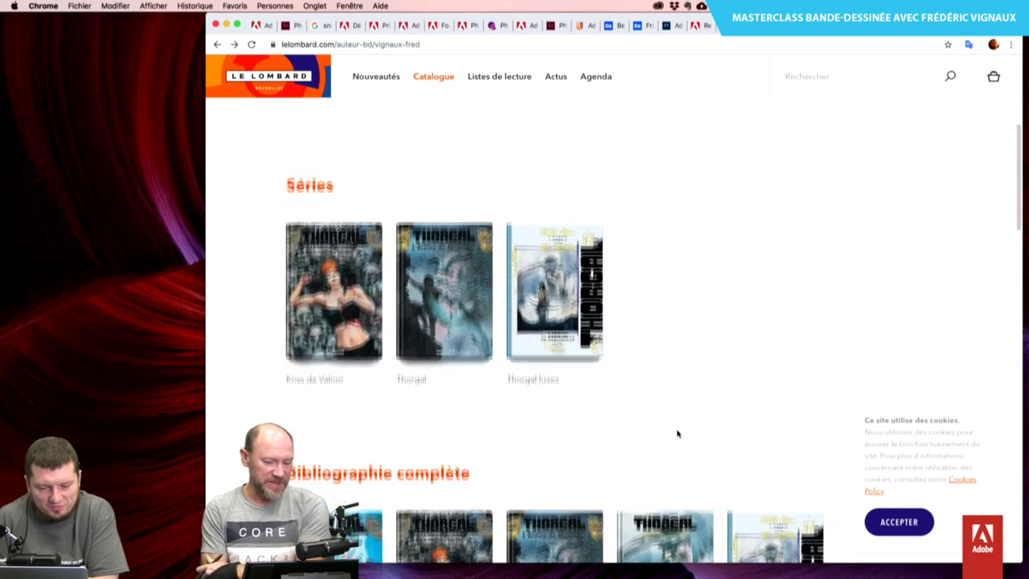
pyautogui.scroll(-4, 677, 434)
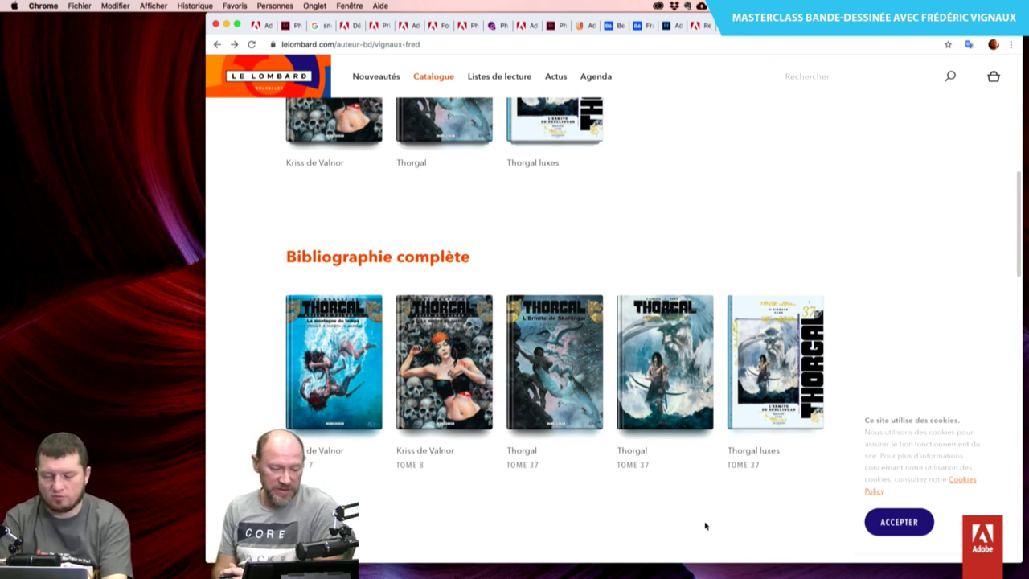
# Load the iamag.co site in a new browser tab.
pyautogui.hotkey('ctrl', 't')
pyautogui.write('la')
pyautogui.press('Return')
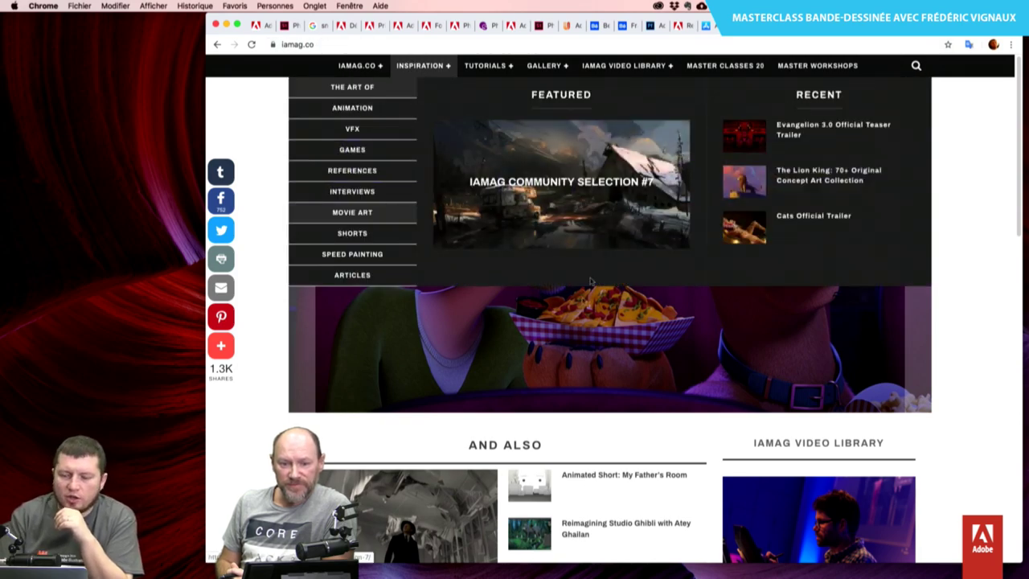
# Browse iamag.co, then open and scroll the Master Classes 2020 Paris page.
pyautogui.scroll(-3, 541, 408)
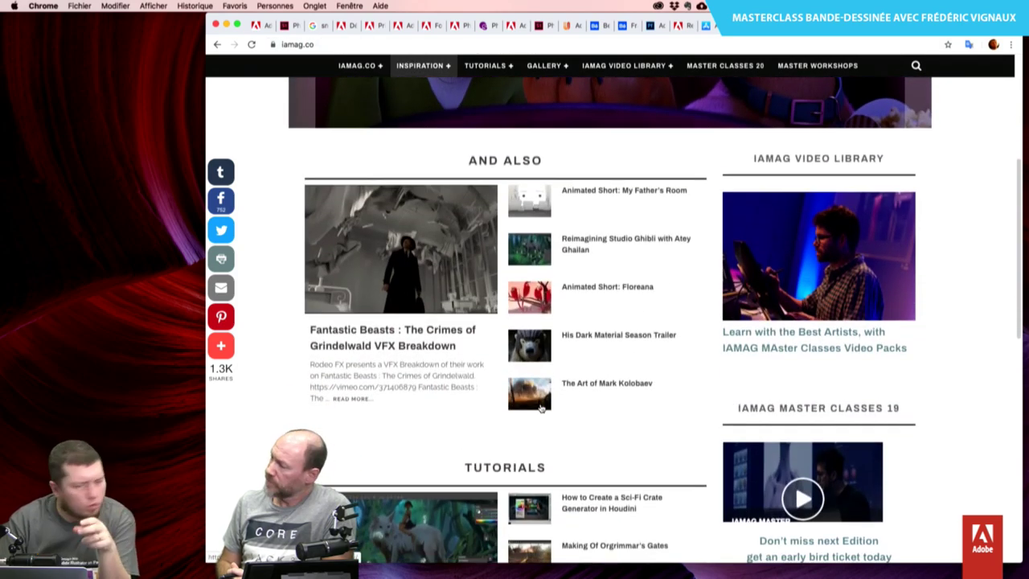
pyautogui.scroll(-5, 541, 408)
pyautogui.scroll(5, 541, 408)
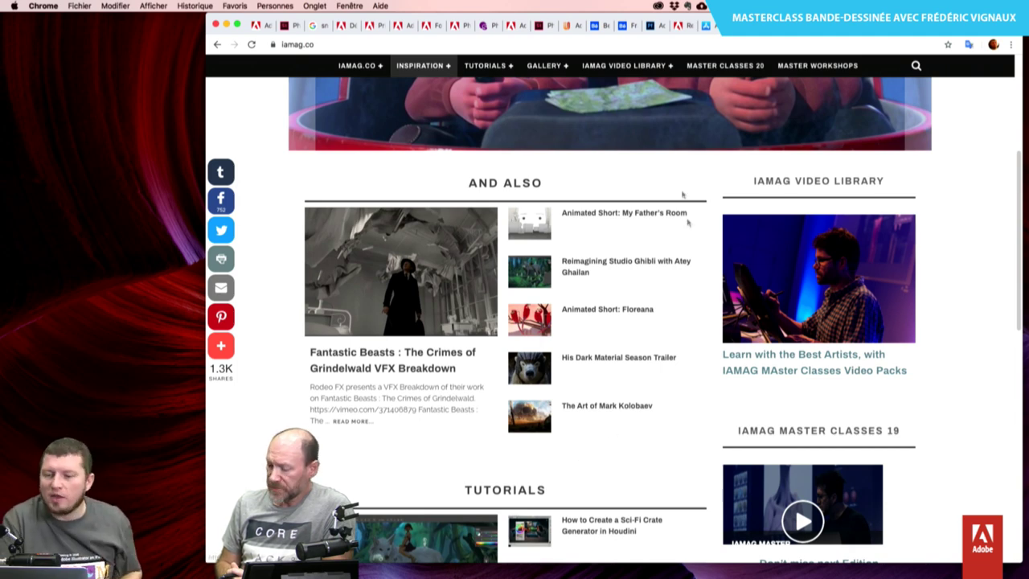
pyautogui.click(726, 66)
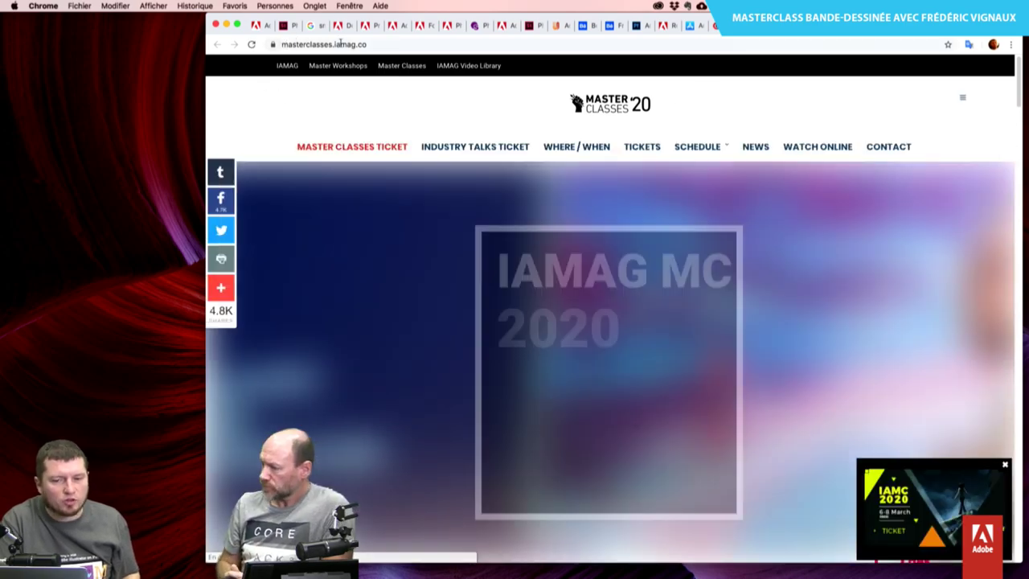
pyautogui.scroll(-2, 626, 401)
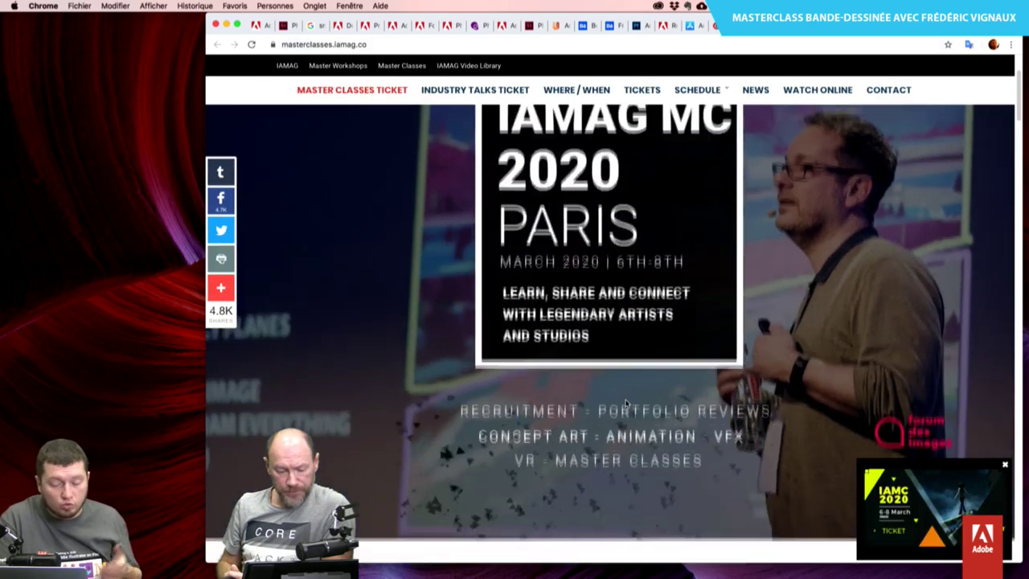
pyautogui.scroll(-3, 626, 402)
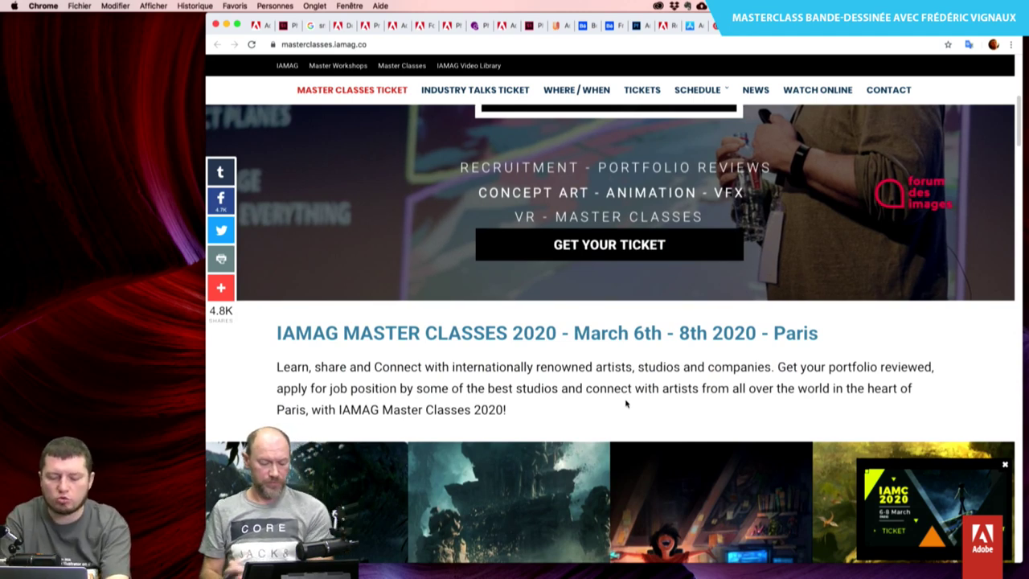
# Load france.iamag.co in another new tab.
pyautogui.press('super+t')
pyautogui.write('fra')
pyautogui.press('Return')
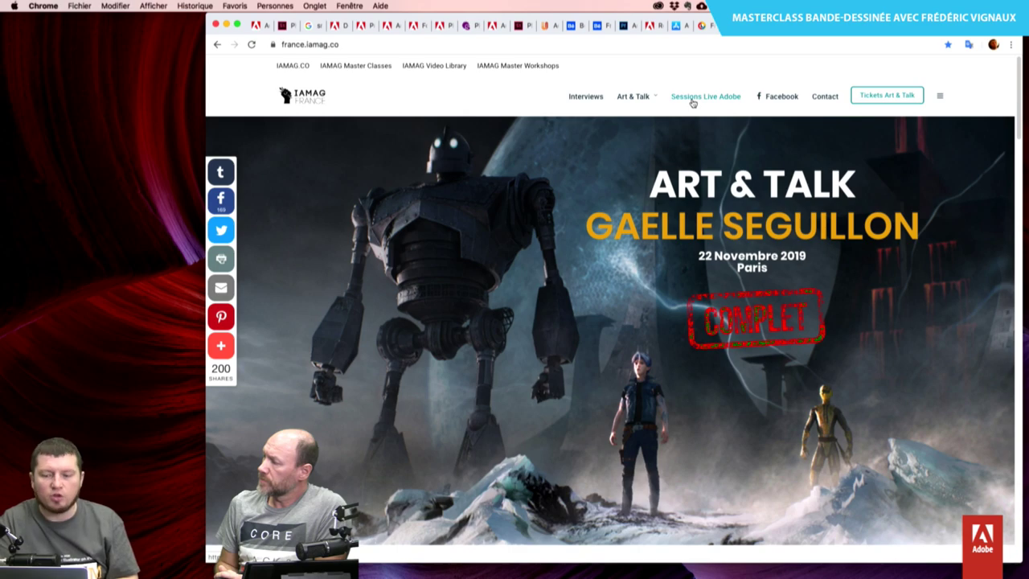
# Glance over the featured artist's Art & Talk event page, then go to Sessions Live Adobe.
pyautogui.scroll(-2, 781, 321)
pyautogui.scroll(2, 781, 320)
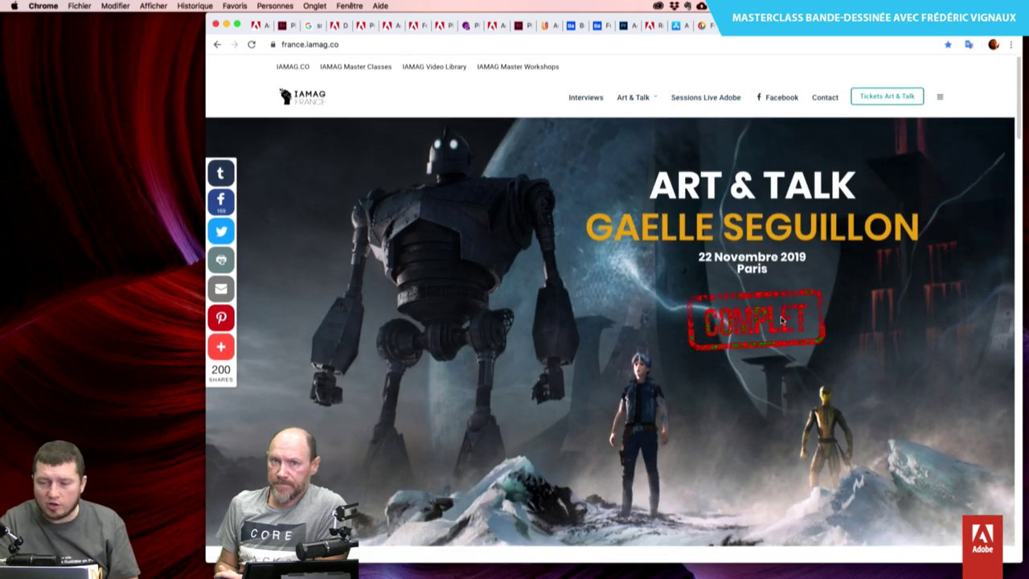
pyautogui.click(872, 5)
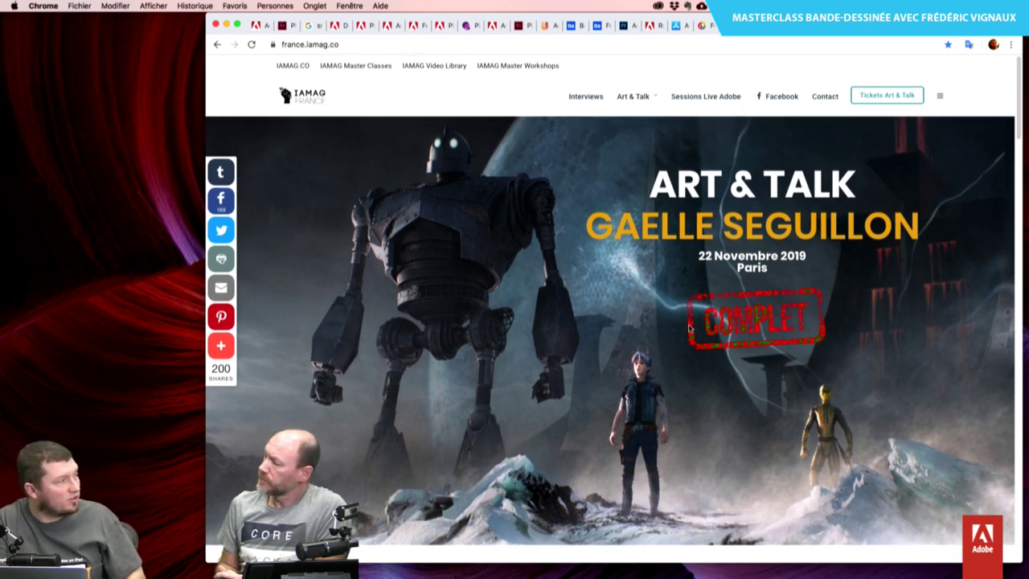
# Scroll through the full list of Adobe live-session guest artists.
pyautogui.scroll(-5, 689, 328)
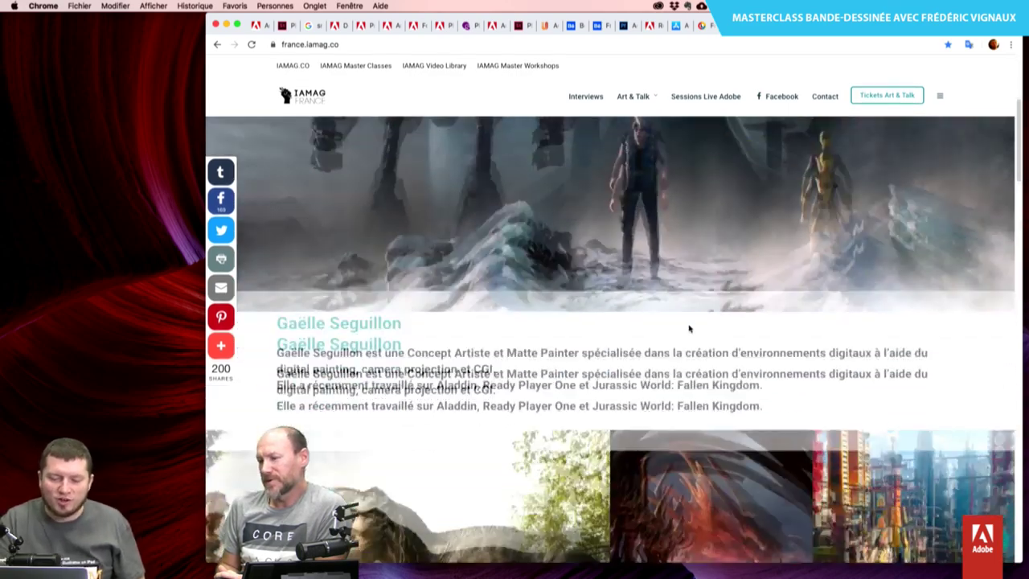
pyautogui.scroll(-3, 688, 328)
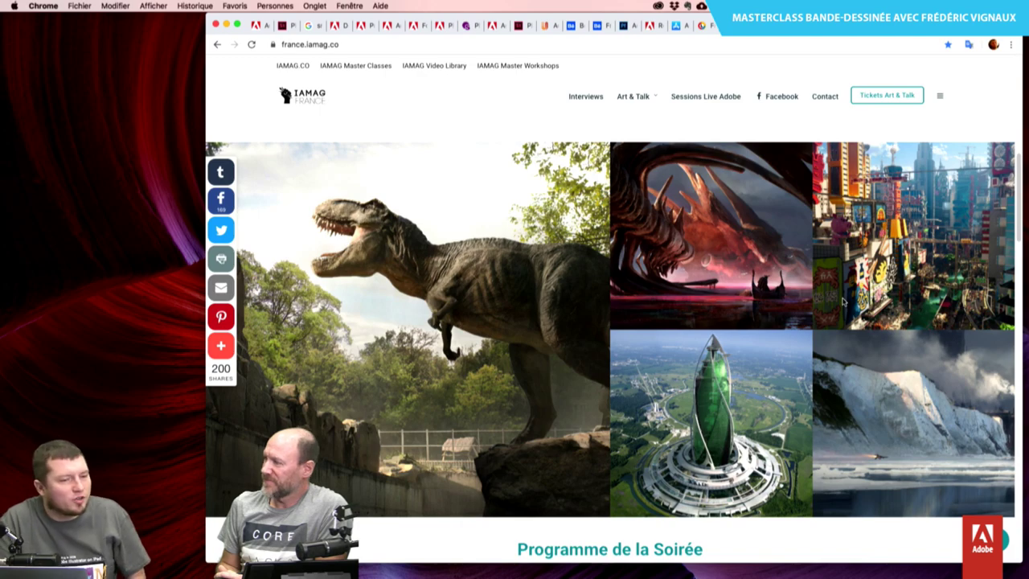
pyautogui.scroll(8, 842, 302)
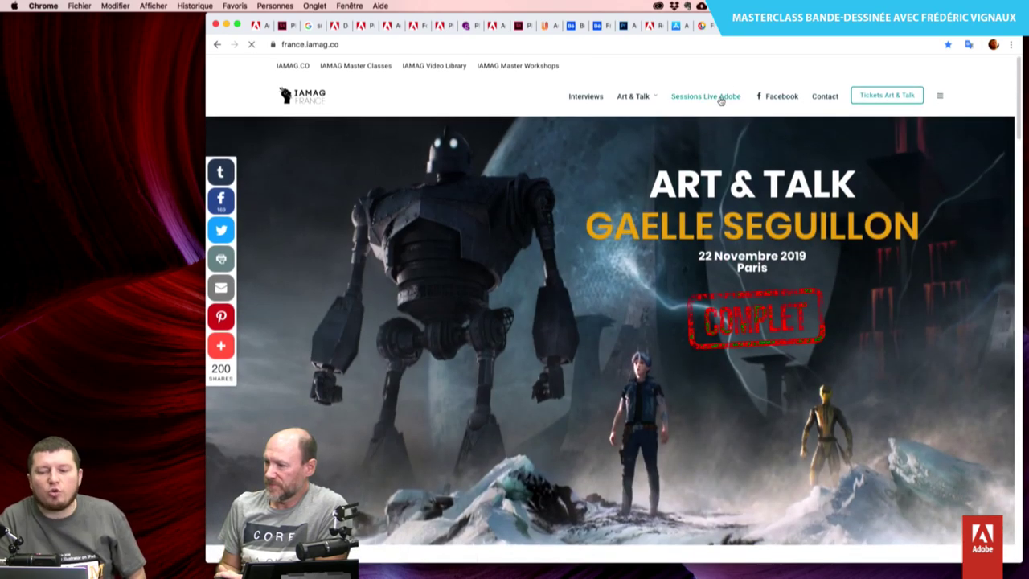
pyautogui.scroll(-2, 679, 309)
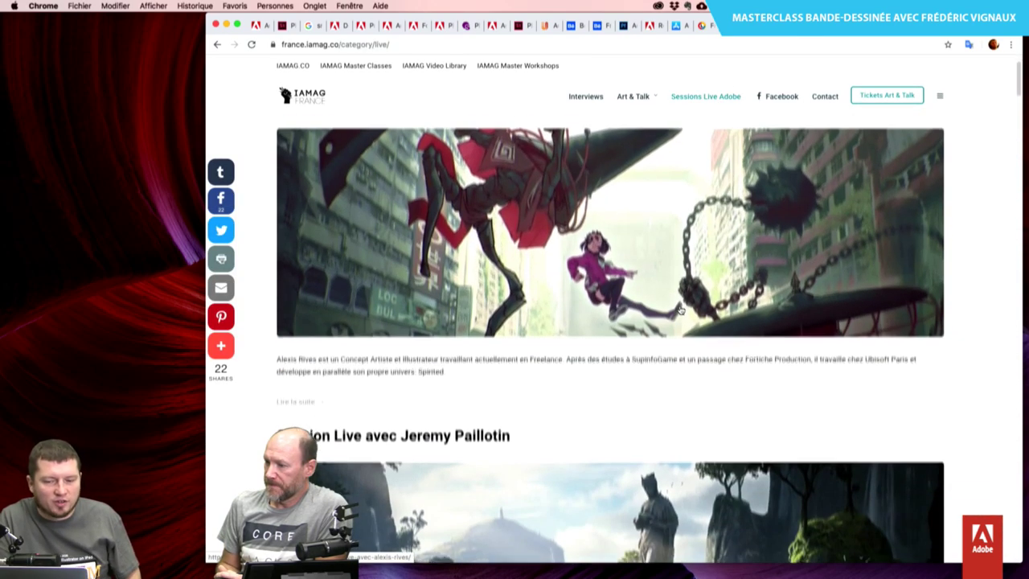
pyautogui.scroll(2, 677, 416)
pyautogui.scroll(-4, 676, 415)
pyautogui.scroll(-4, 677, 419)
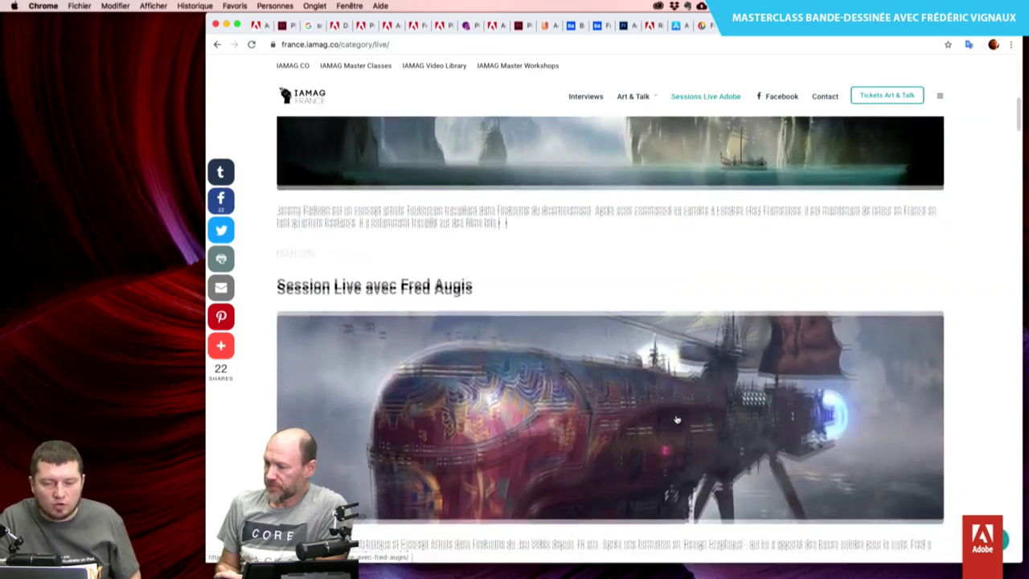
pyautogui.scroll(-5, 676, 419)
pyautogui.scroll(-5, 676, 419)
pyautogui.scroll(-2, 676, 419)
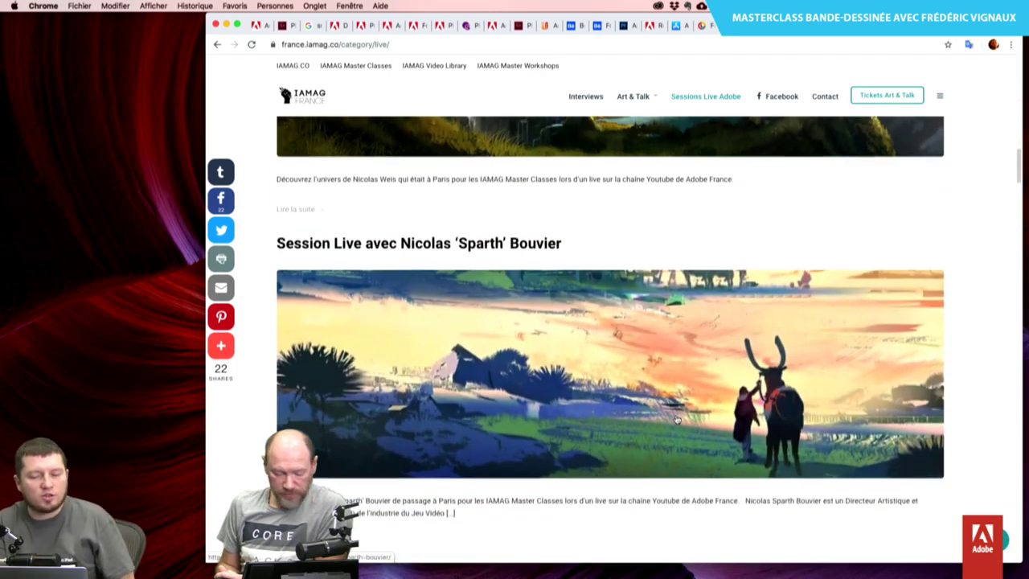
pyautogui.scroll(-2, 677, 419)
pyautogui.scroll(-2, 677, 419)
pyautogui.scroll(-3, 676, 419)
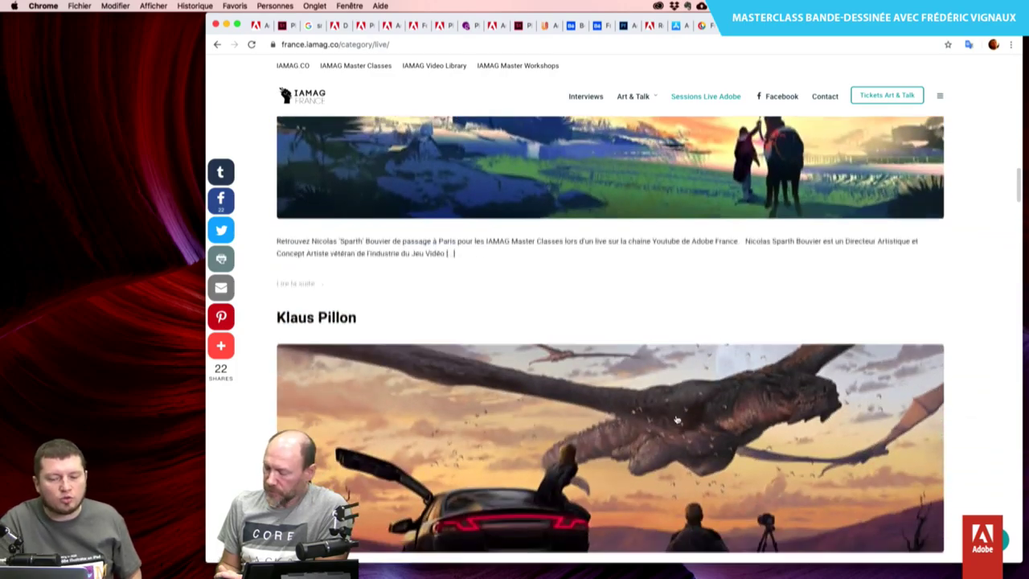
pyautogui.scroll(3, 676, 418)
pyautogui.scroll(-1, 676, 419)
pyautogui.scroll(1, 677, 418)
pyautogui.scroll(-5, 677, 419)
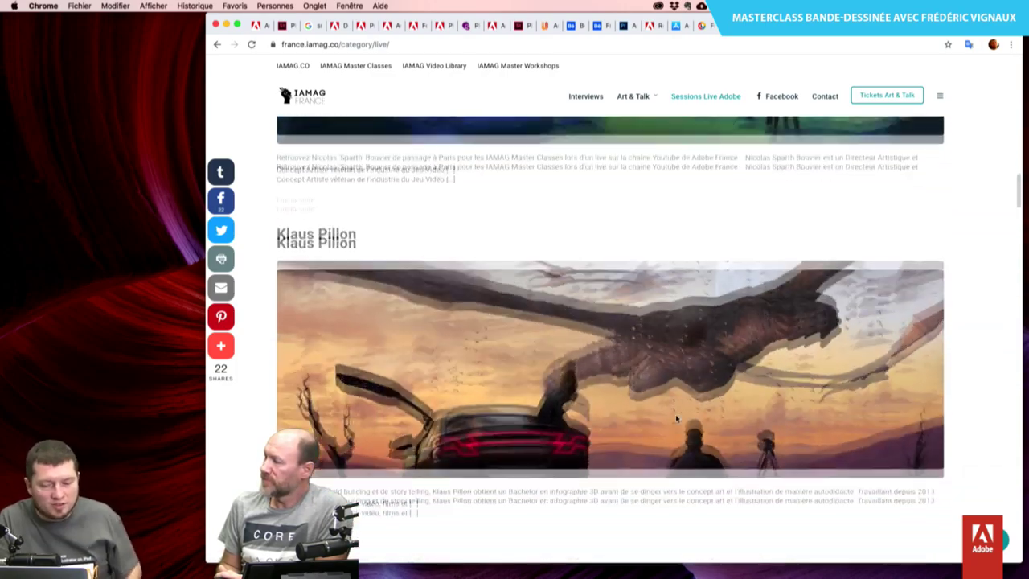
pyautogui.scroll(-4, 677, 419)
pyautogui.scroll(-5, 676, 419)
pyautogui.scroll(-2, 676, 419)
pyautogui.scroll(-1, 677, 418)
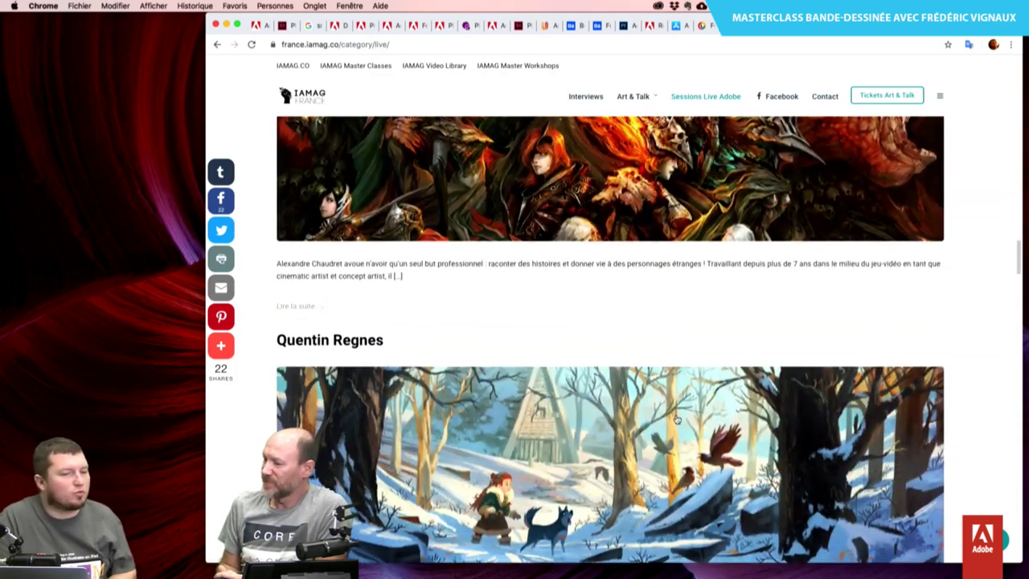
pyautogui.scroll(-1, 677, 419)
pyautogui.scroll(-5, 677, 419)
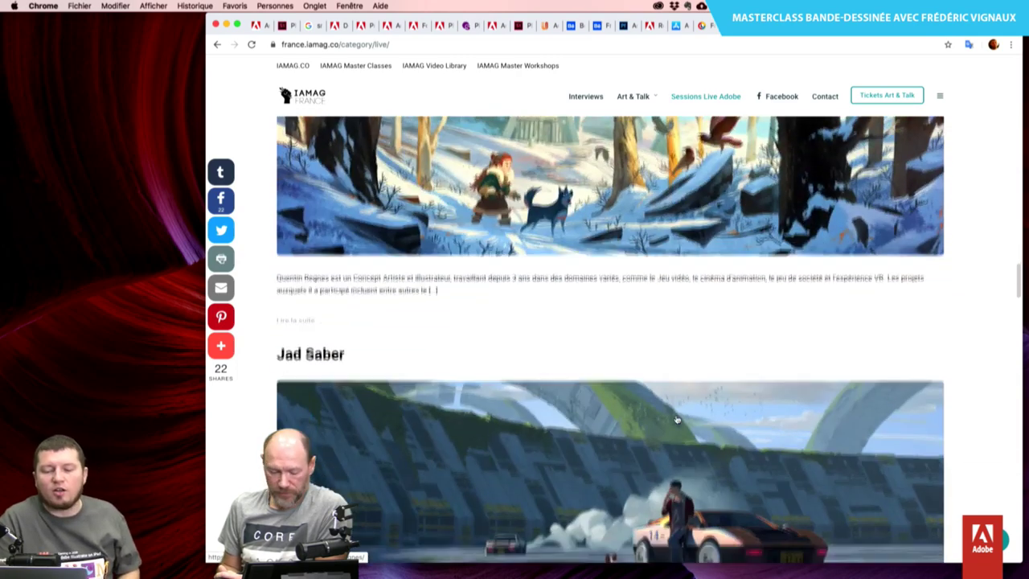
pyautogui.scroll(-1, 676, 419)
pyautogui.scroll(-3, 677, 419)
pyautogui.scroll(-3, 676, 419)
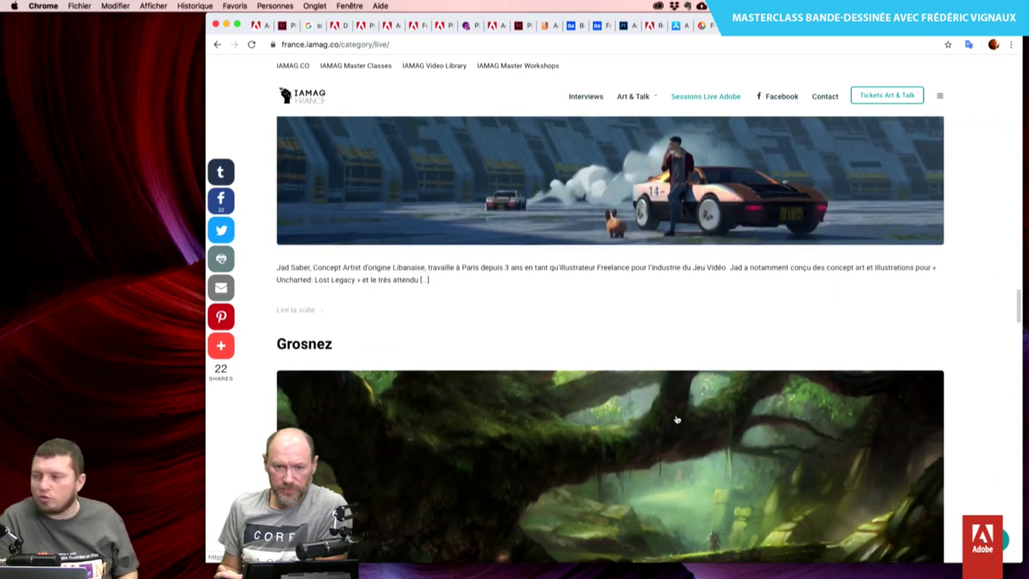
pyautogui.scroll(-2, 677, 419)
pyautogui.scroll(-2, 677, 419)
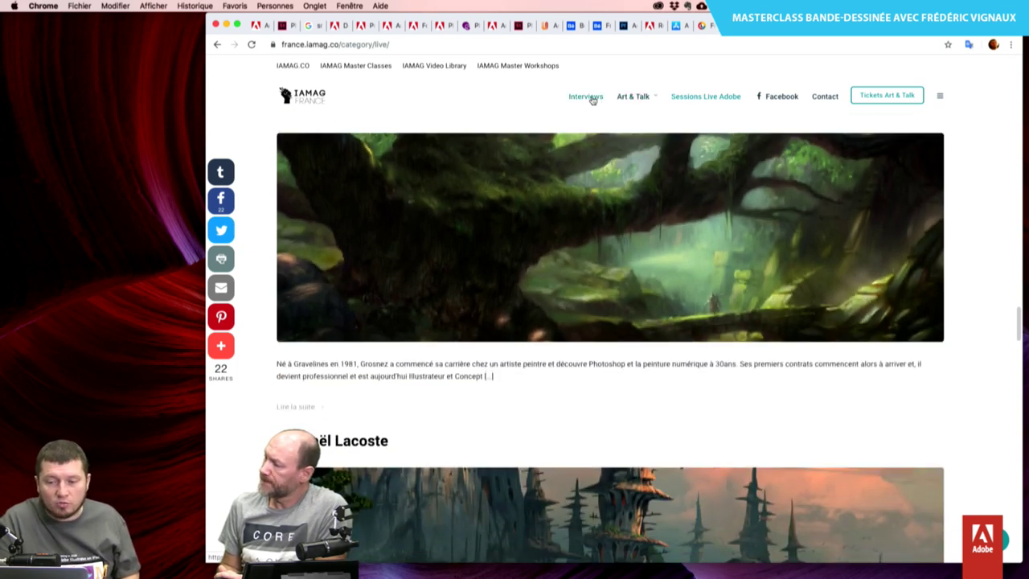
# Open Art & Talk's Éditions Précédentes page and scroll the grid of past guest artists.
pyautogui.click(636, 133)
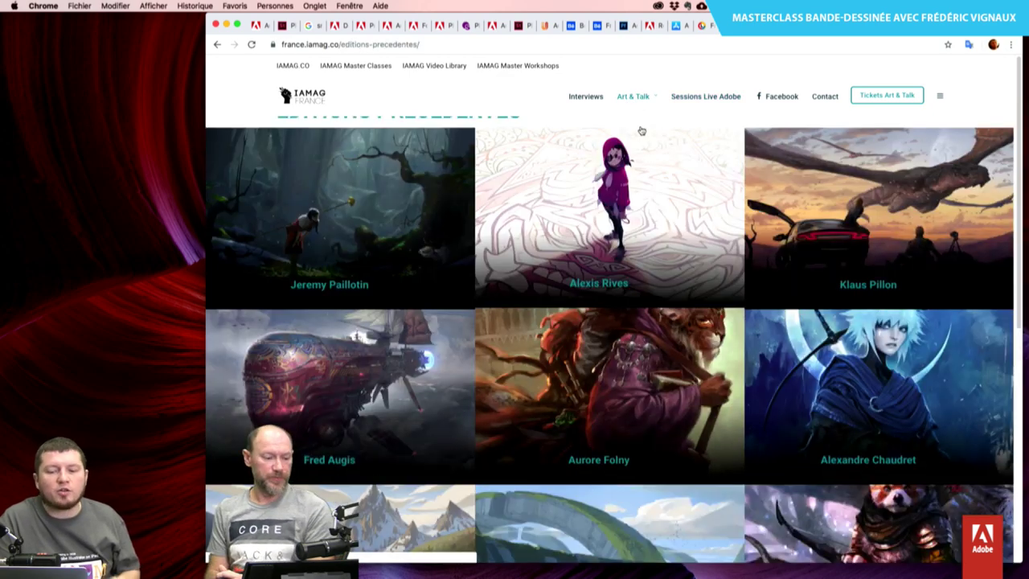
pyautogui.scroll(-3, 753, 346)
pyautogui.scroll(-3, 754, 345)
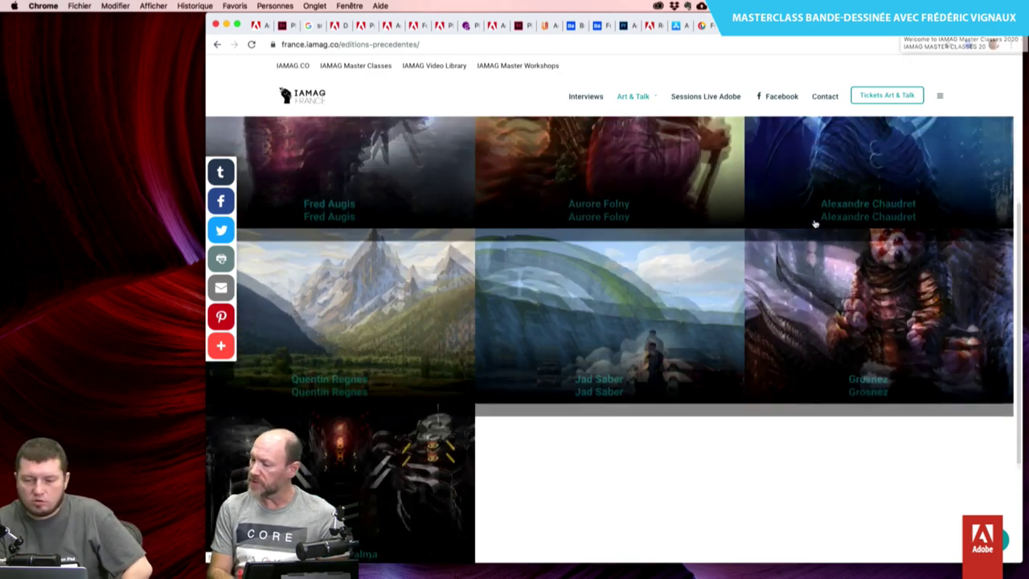
pyautogui.scroll(5, 814, 224)
pyautogui.scroll(-1, 814, 224)
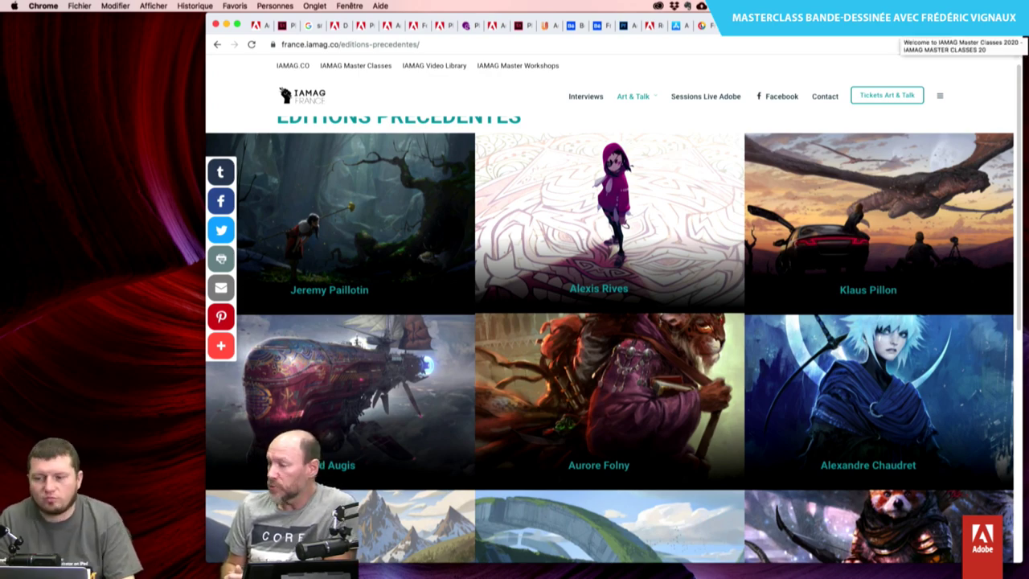
# Return to the Master Classes 2020 Paris page and scroll down through the artist lineup.
pyautogui.click(908, 24)
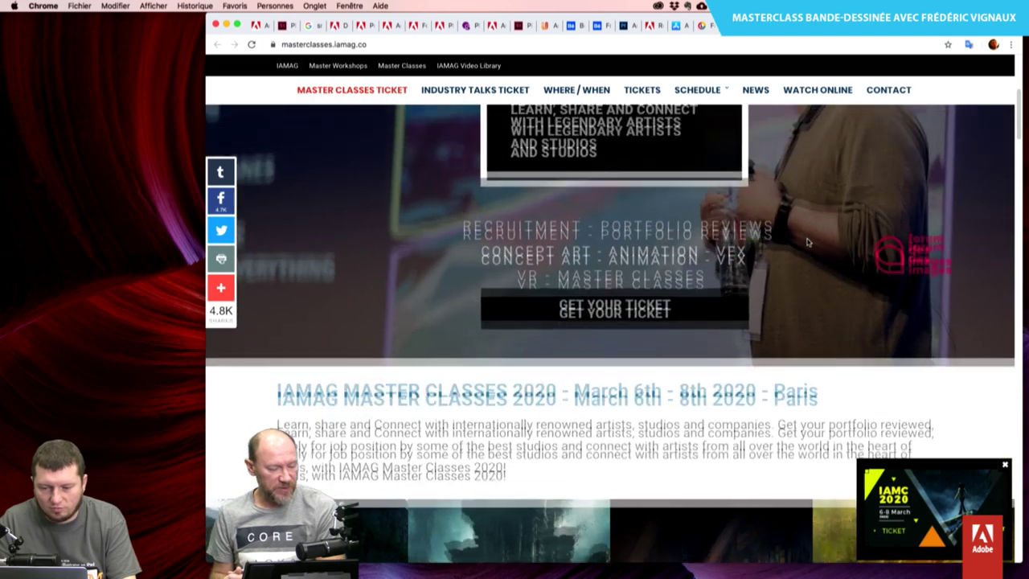
pyautogui.scroll(3, 807, 241)
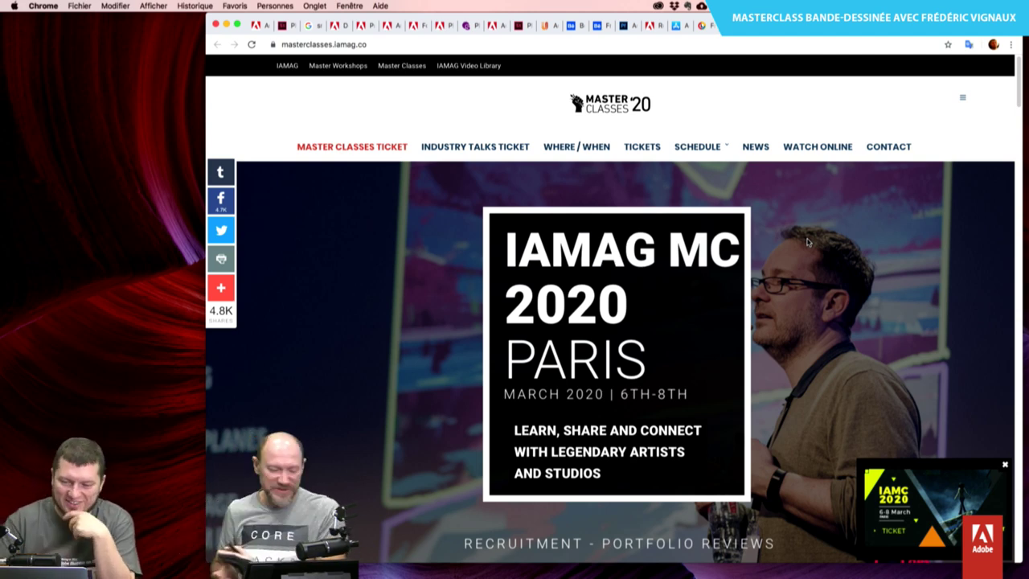
pyautogui.scroll(-2, 808, 241)
pyautogui.scroll(-4, 802, 358)
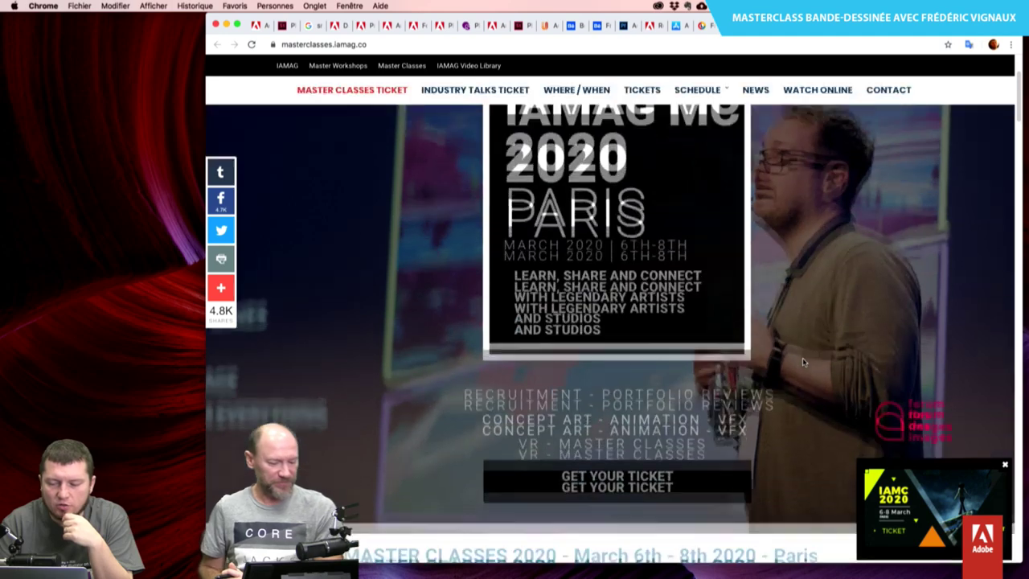
pyautogui.scroll(-1, 802, 360)
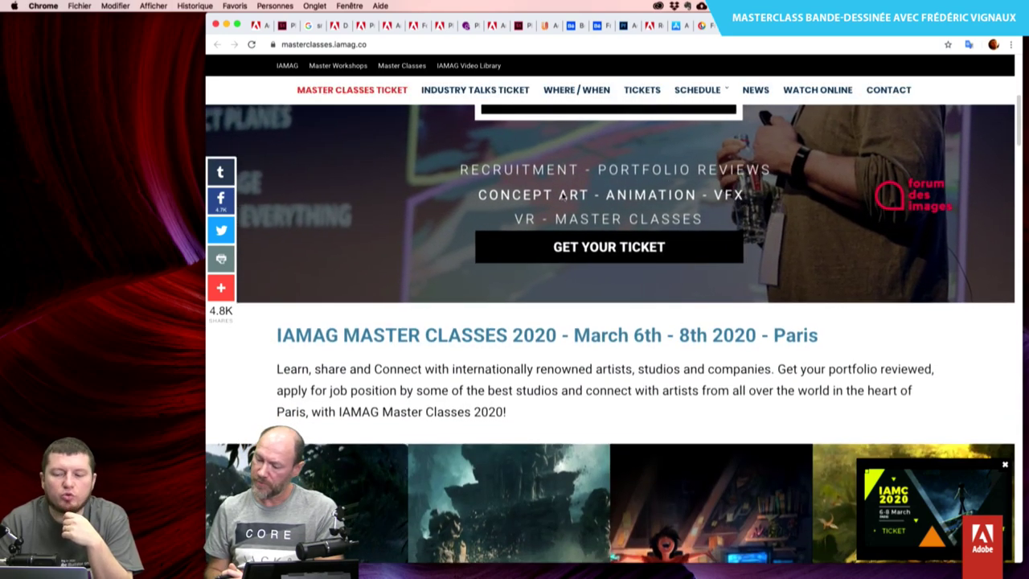
pyautogui.scroll(-5, 608, 361)
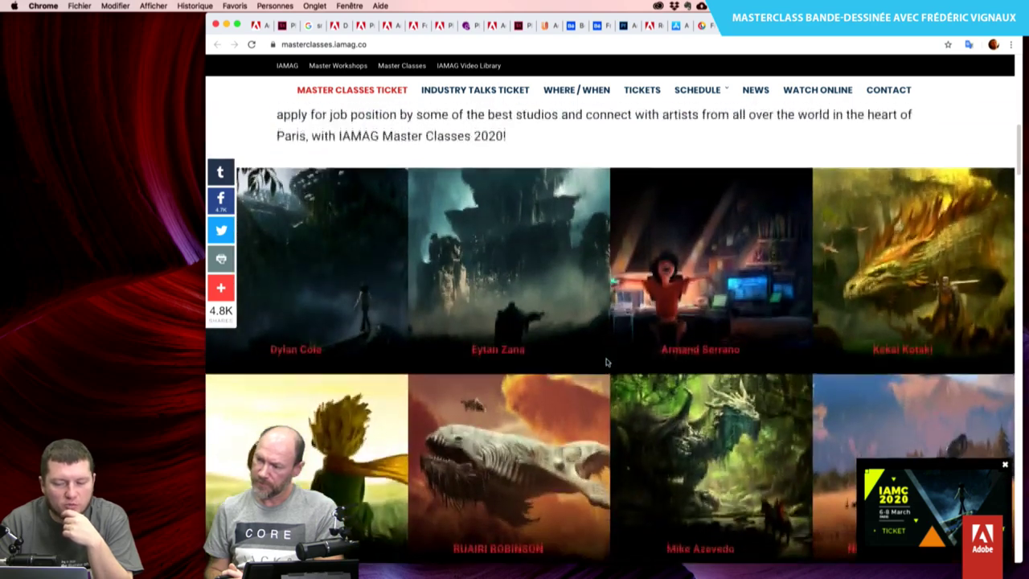
pyautogui.scroll(-4, 607, 363)
pyautogui.scroll(1, 607, 363)
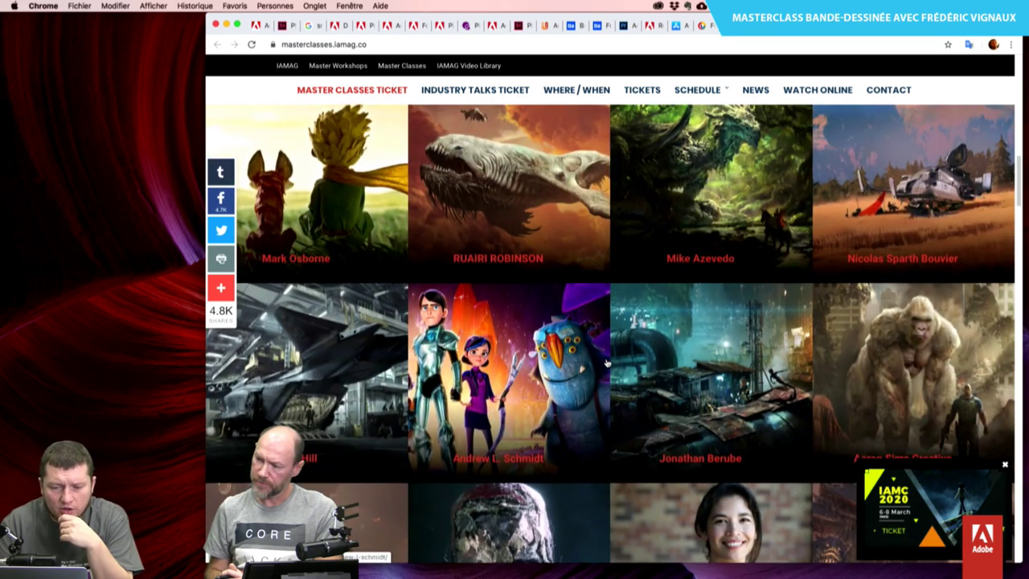
pyautogui.scroll(1, 606, 363)
pyautogui.scroll(1, 607, 363)
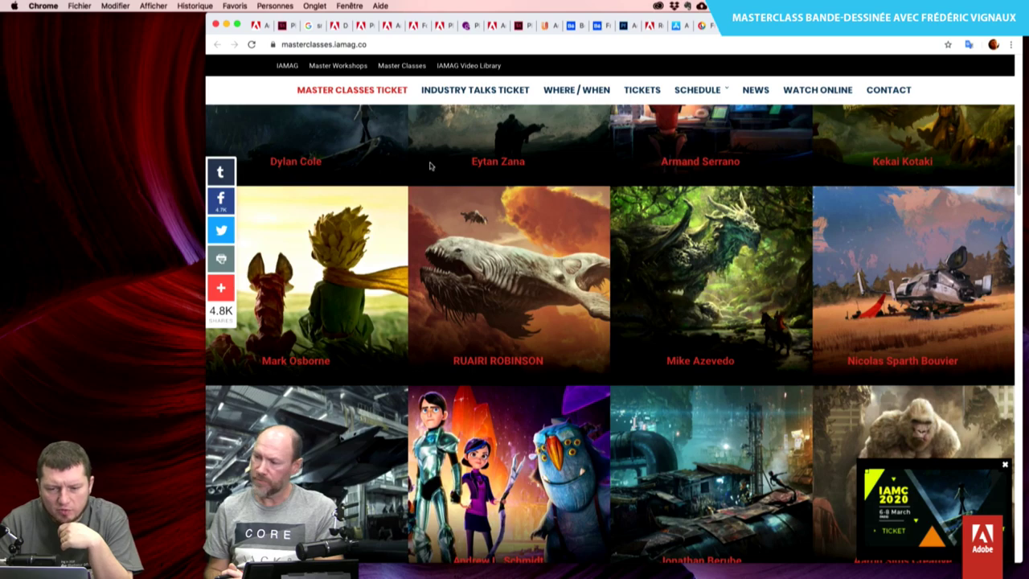
pyautogui.scroll(-1, 456, 259)
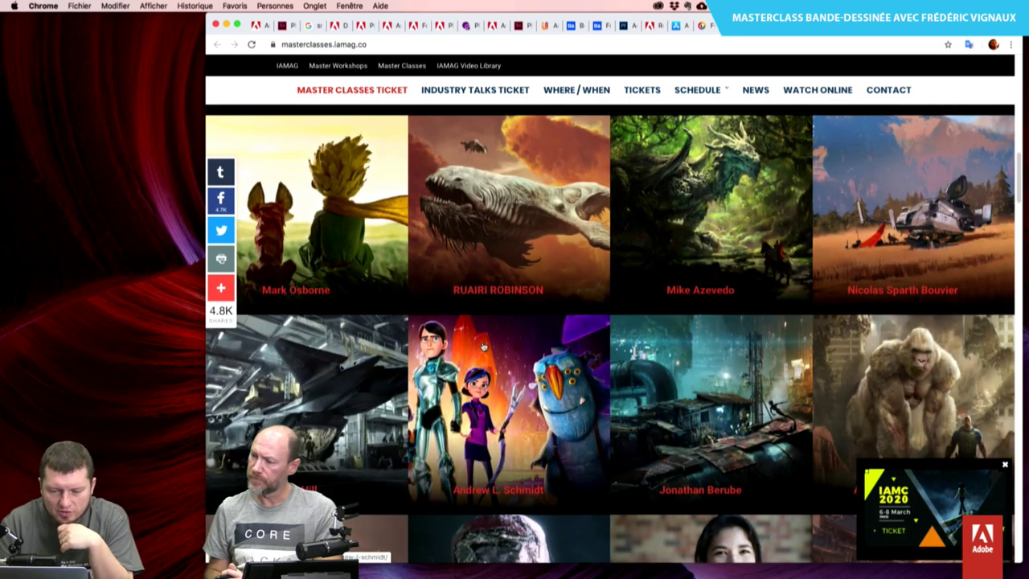
pyautogui.scroll(-1, 482, 346)
pyautogui.scroll(-3, 482, 345)
pyautogui.scroll(-1, 482, 345)
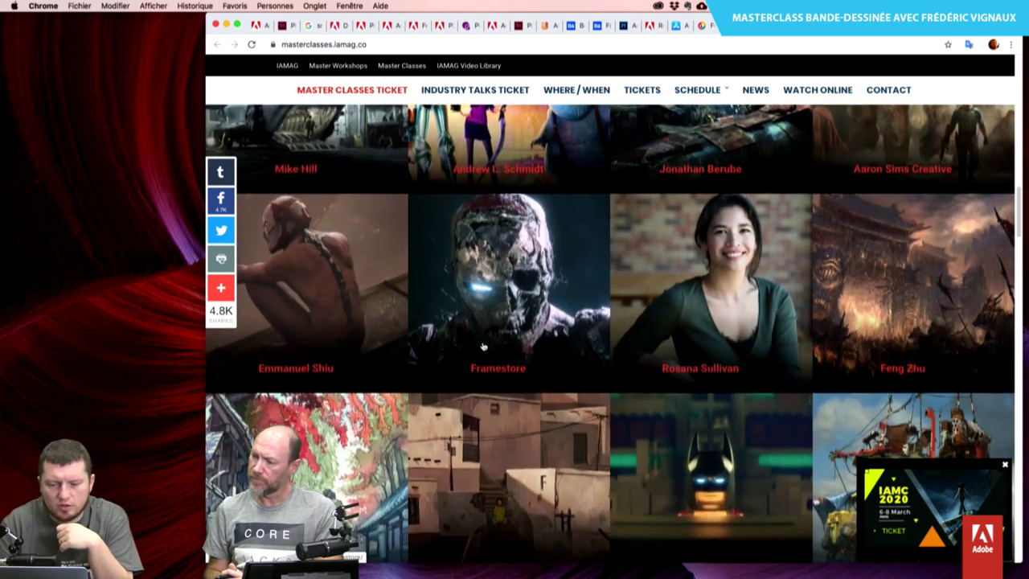
pyautogui.scroll(-1, 482, 346)
pyautogui.scroll(-1, 483, 345)
pyautogui.scroll(-2, 482, 346)
pyautogui.scroll(-1, 482, 345)
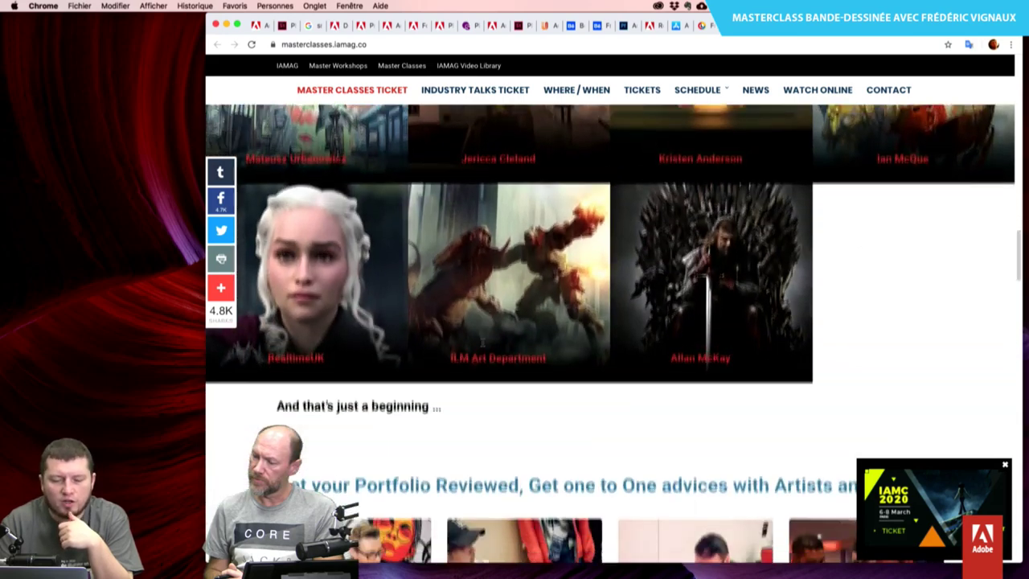
# Scroll back up to the top of the Master Classes 2020 page.
pyautogui.scroll(1, 481, 341)
pyautogui.scroll(1, 482, 344)
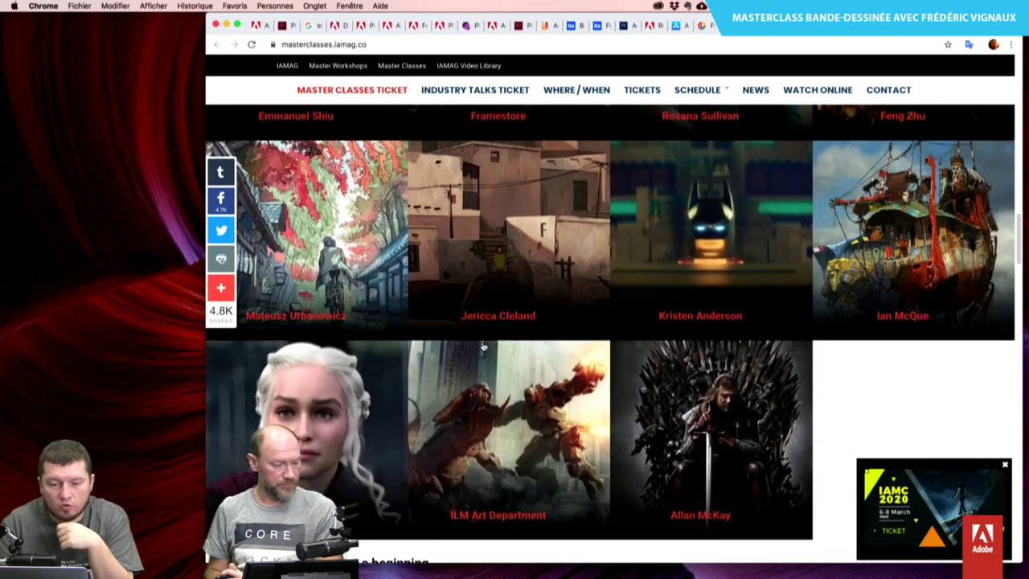
pyautogui.scroll(1, 482, 345)
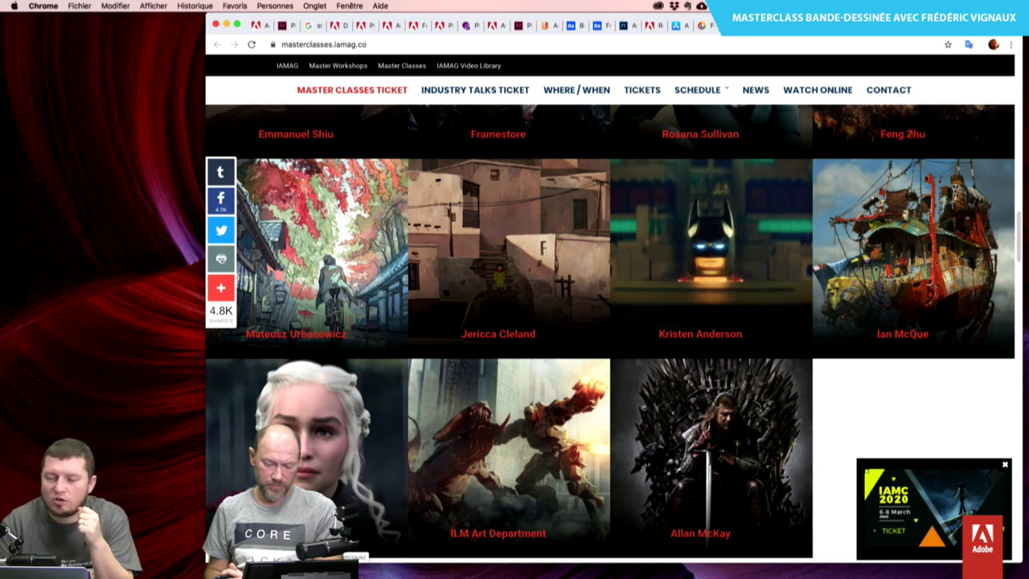
pyautogui.scroll(1, 309, 270)
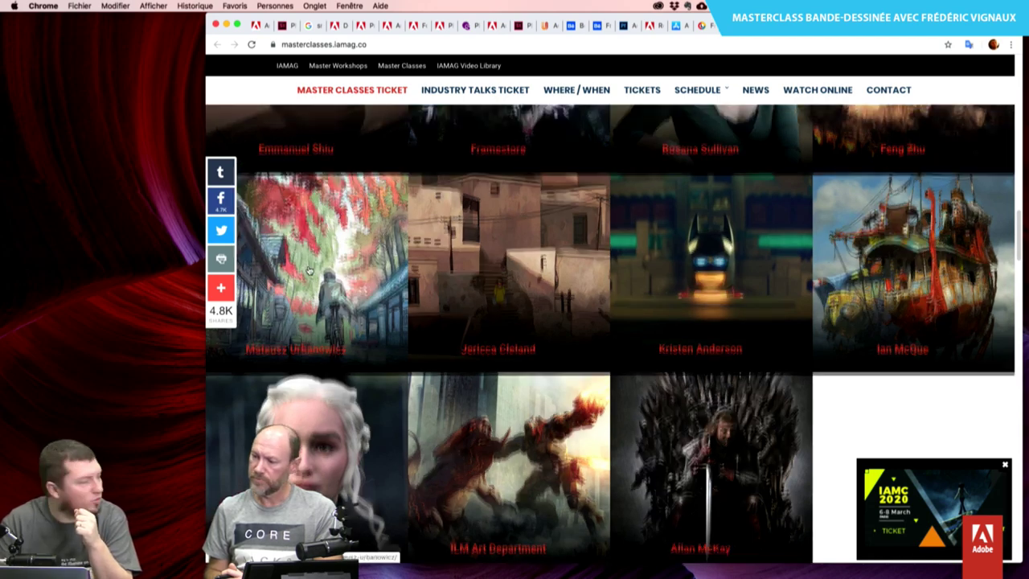
pyautogui.scroll(2, 309, 270)
pyautogui.scroll(2, 309, 270)
pyautogui.scroll(2, 309, 271)
pyautogui.scroll(2, 308, 270)
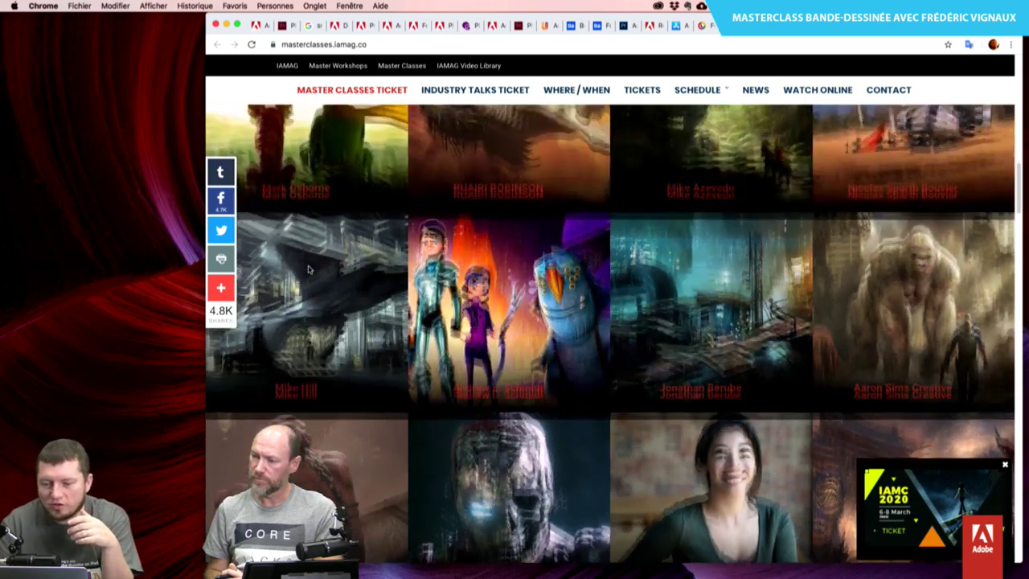
pyautogui.scroll(1, 308, 270)
pyautogui.scroll(2, 308, 270)
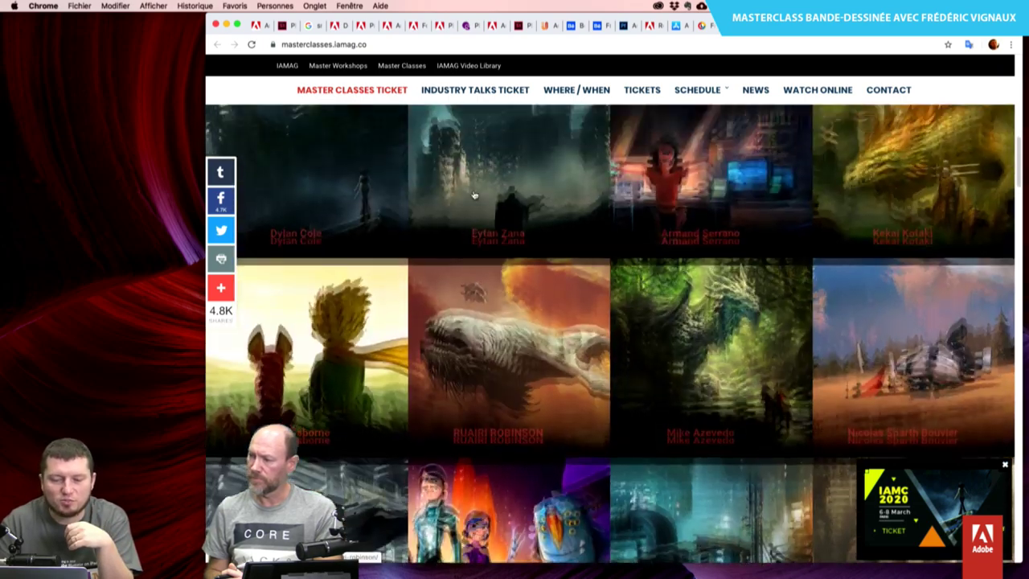
pyautogui.scroll(2, 474, 194)
pyautogui.scroll(2, 474, 193)
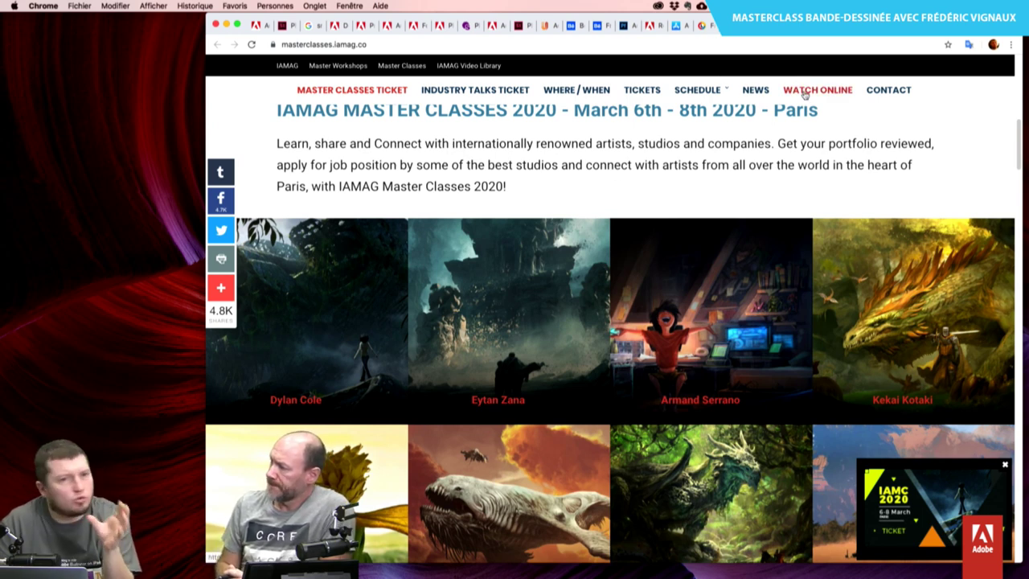
pyautogui.click(805, 92)
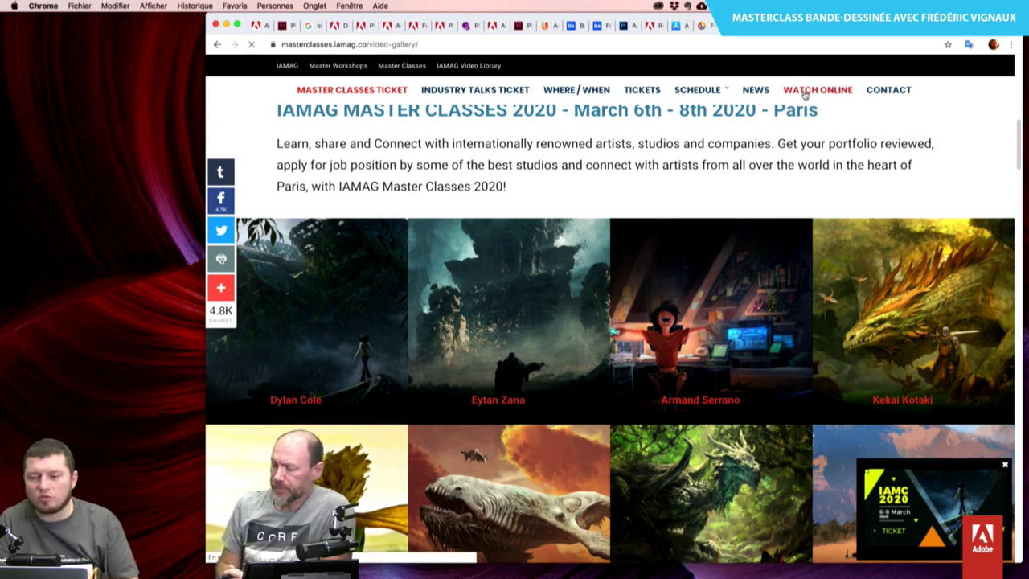
pyautogui.scroll(-2, 750, 289)
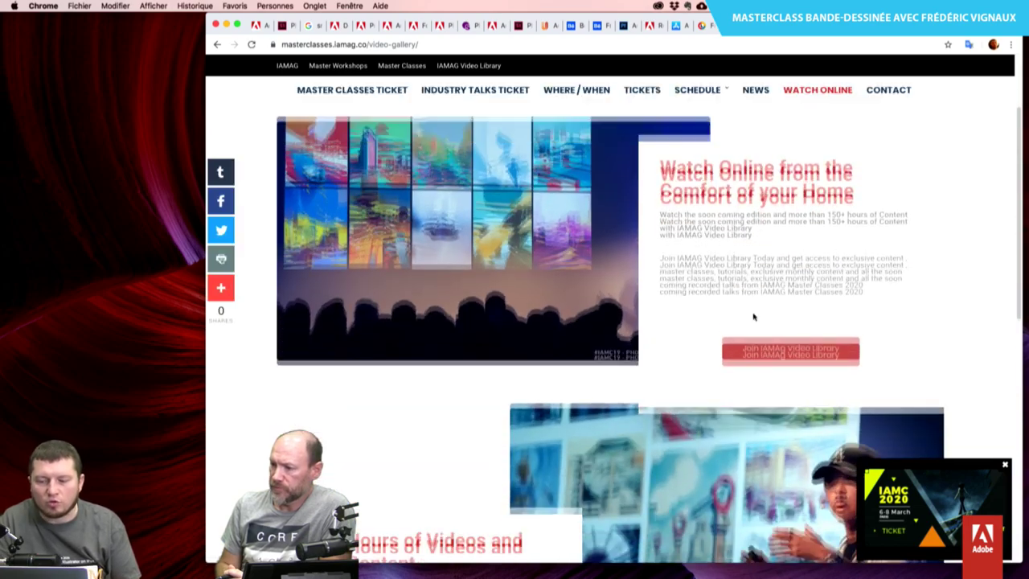
pyautogui.scroll(-3, 752, 313)
pyautogui.scroll(-2, 752, 313)
pyautogui.scroll(-2, 753, 316)
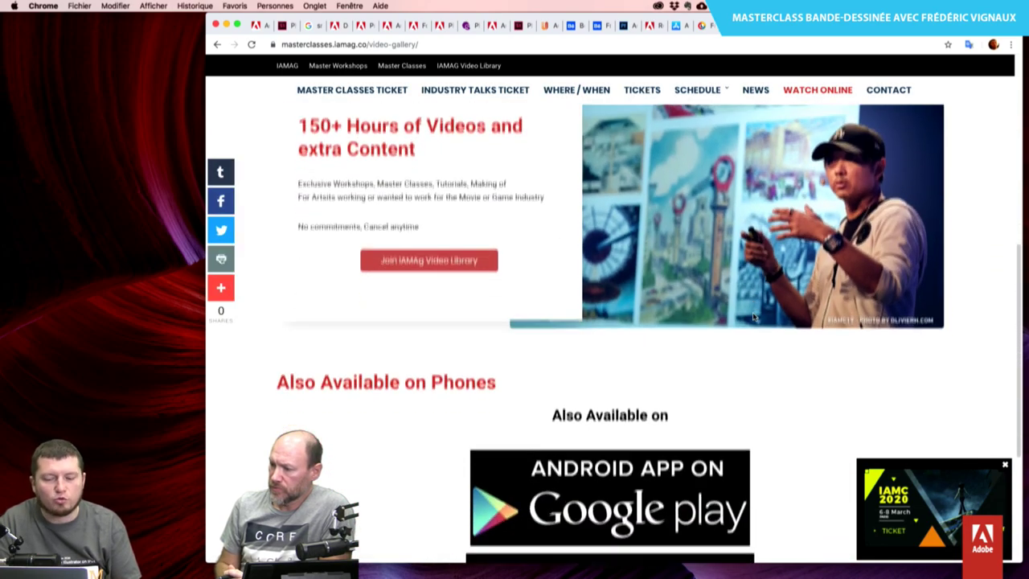
pyautogui.scroll(-5, 752, 315)
pyautogui.scroll(1, 752, 316)
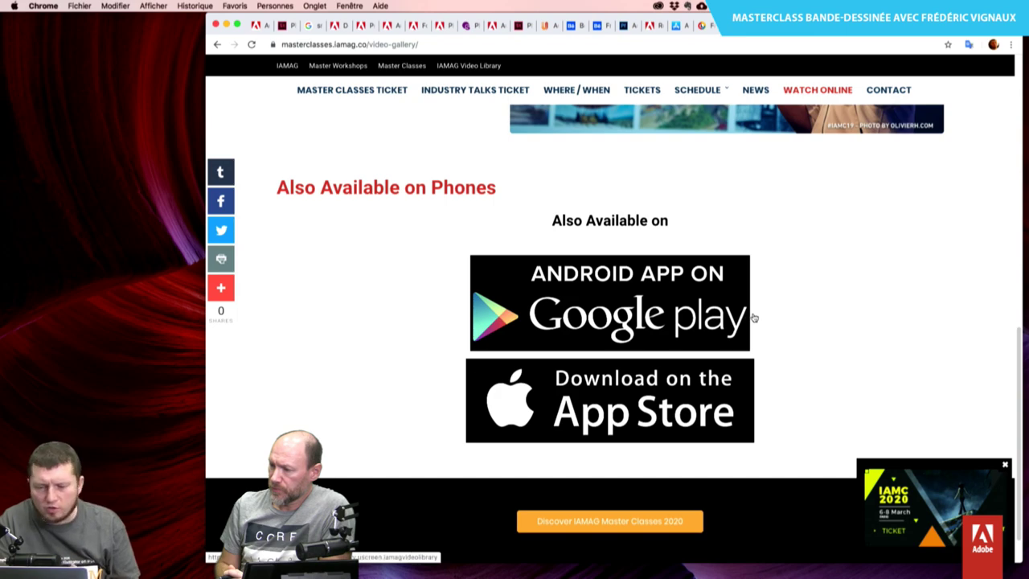
pyautogui.scroll(1, 858, 295)
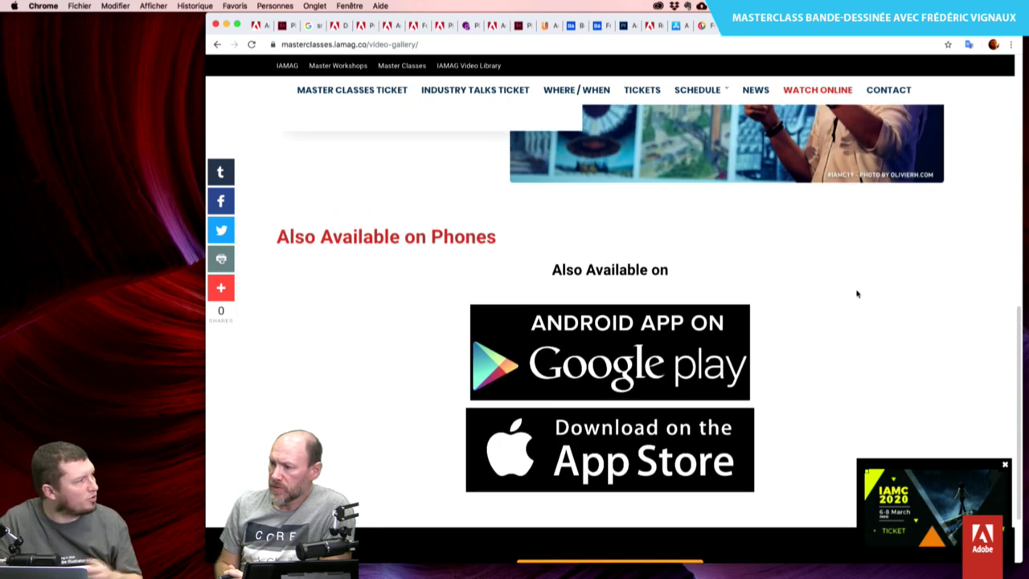
pyautogui.scroll(1, 857, 294)
pyautogui.scroll(5, 857, 295)
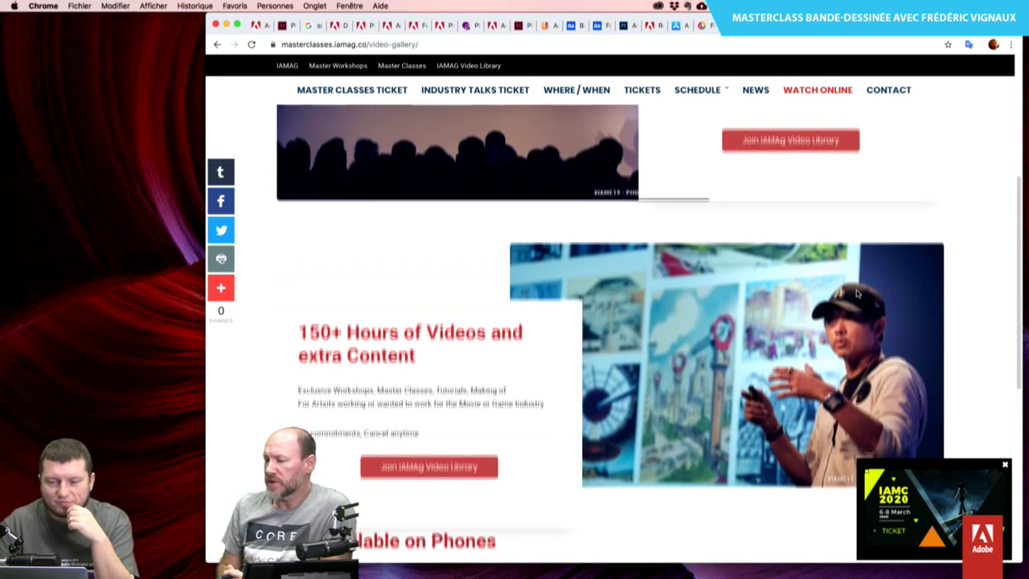
pyautogui.scroll(2, 856, 295)
pyautogui.scroll(-2, 857, 295)
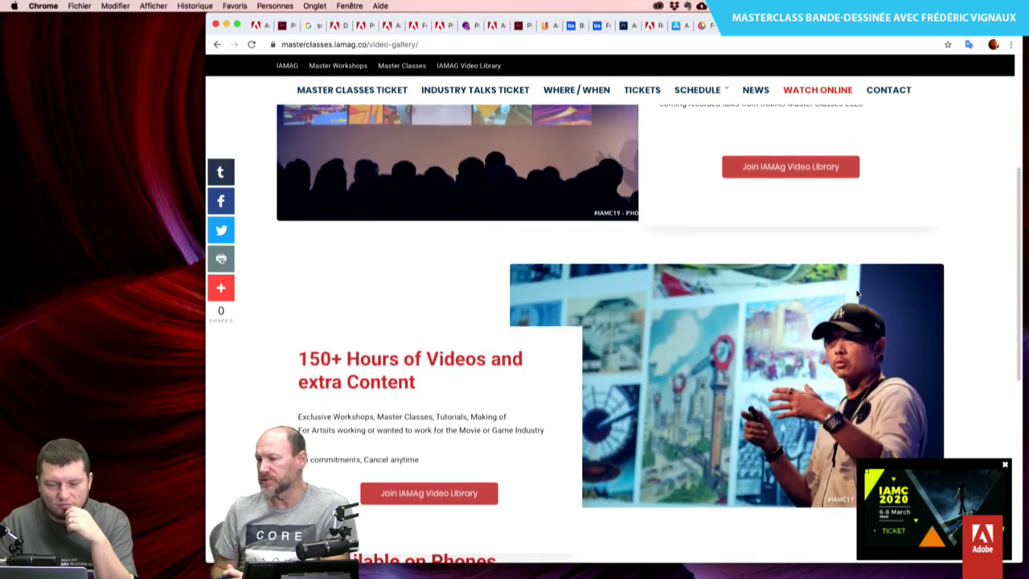
pyautogui.scroll(5, 857, 294)
pyautogui.scroll(1, 857, 294)
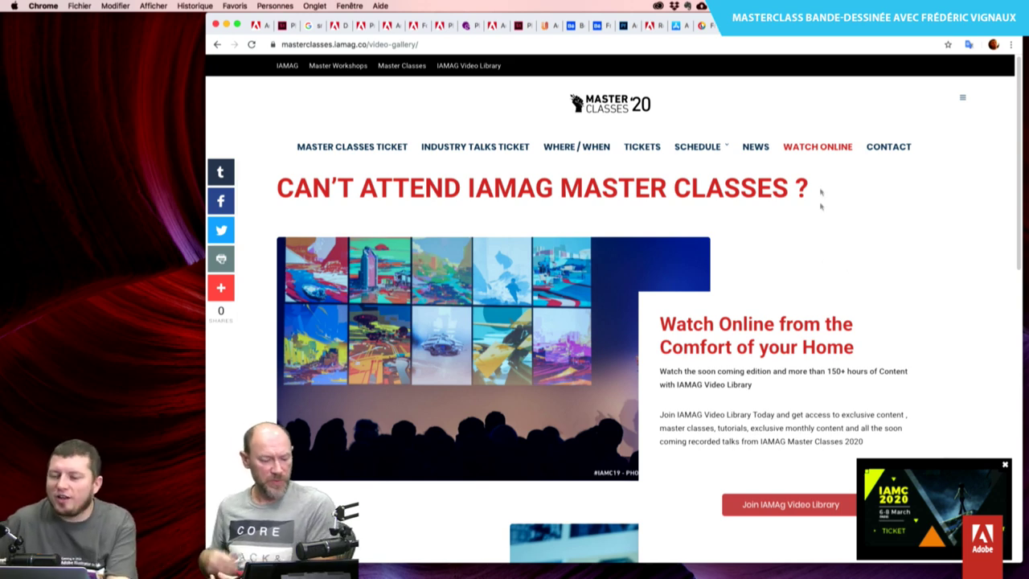
# Return to the Facebook tab and scroll through the artist's photo albums.
pyautogui.hotkey('ctrl', 'Tab')
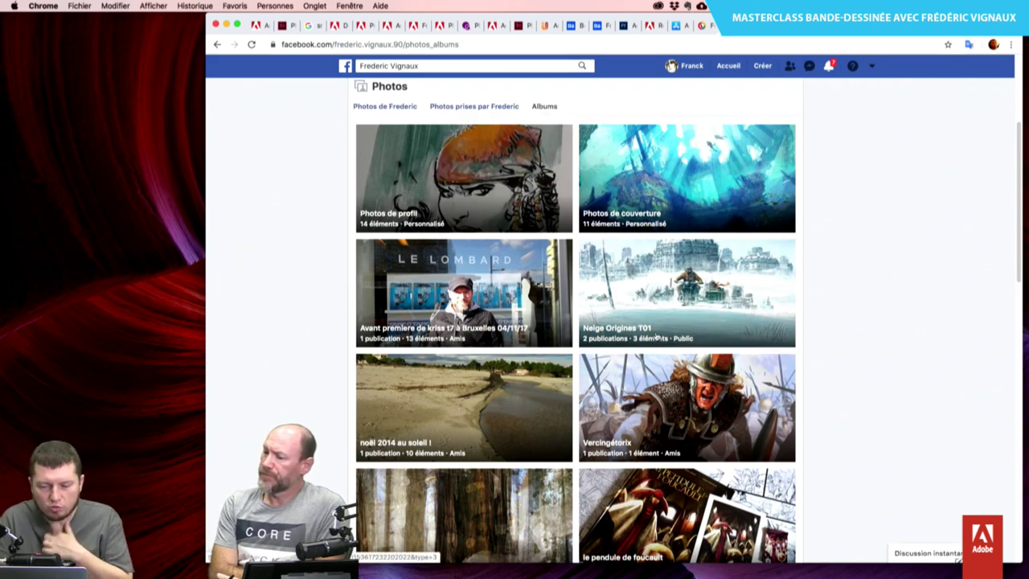
pyautogui.scroll(-3, 651, 233)
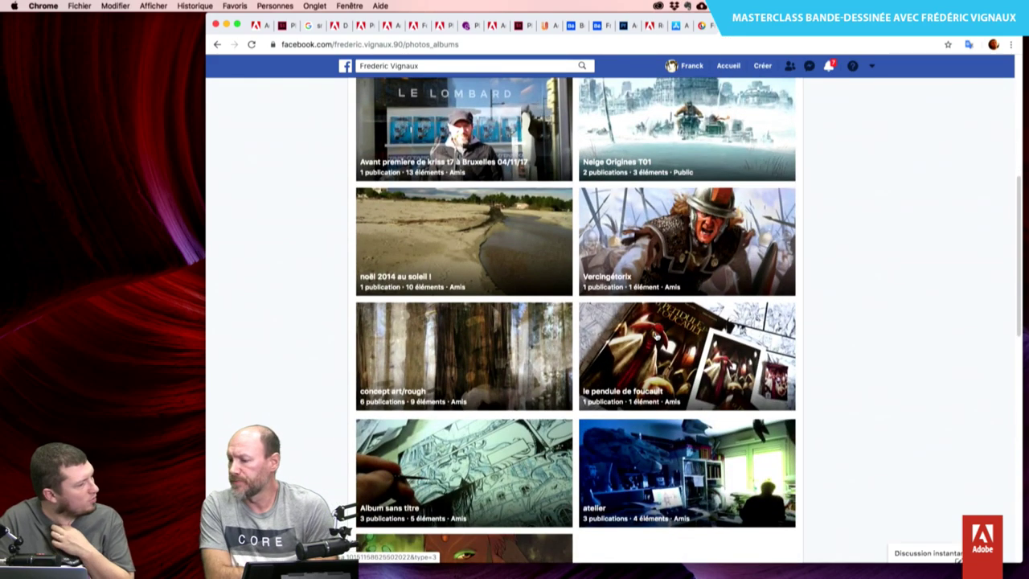
pyautogui.scroll(-2, 655, 334)
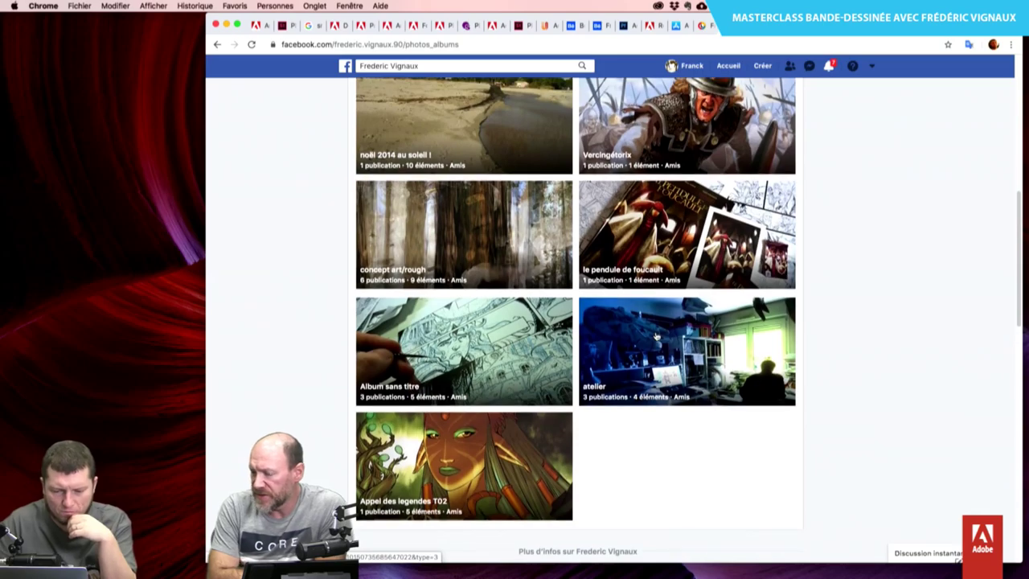
pyautogui.scroll(1, 873, 324)
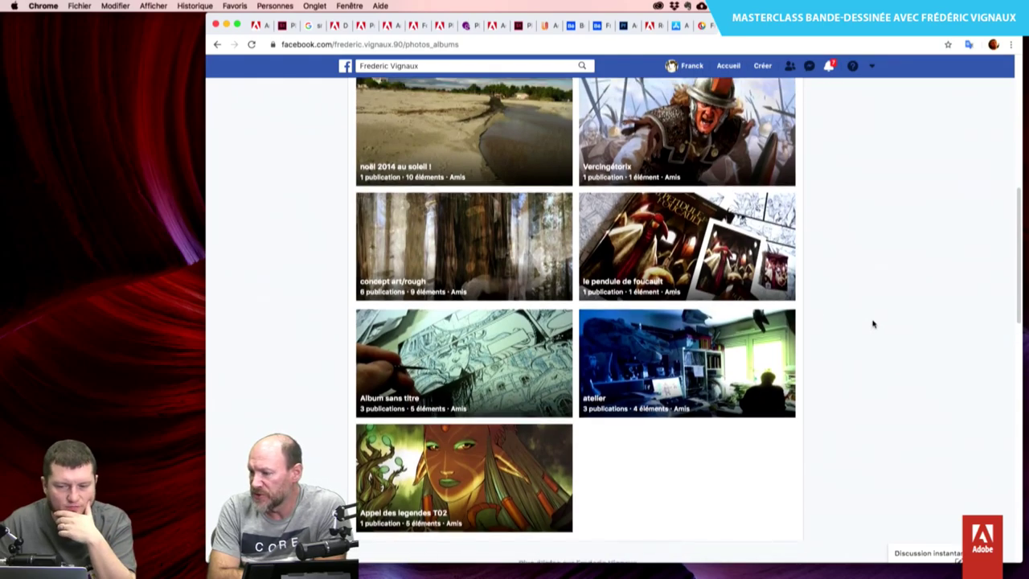
pyautogui.scroll(2, 872, 324)
pyautogui.scroll(3, 872, 324)
pyautogui.scroll(2, 873, 324)
pyautogui.scroll(1, 873, 324)
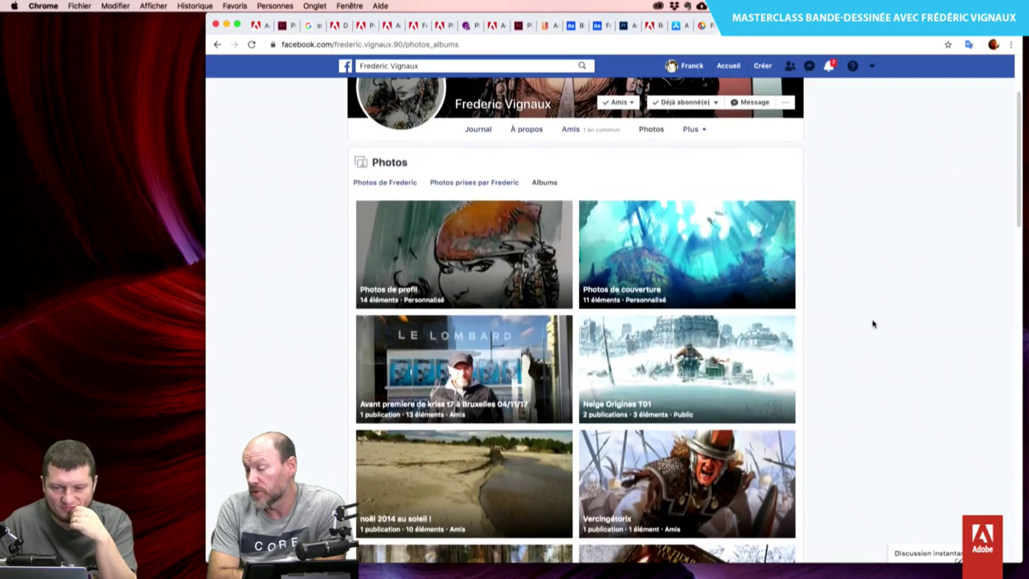
pyautogui.scroll(1, 873, 323)
pyautogui.scroll(1, 873, 324)
pyautogui.scroll(1, 872, 324)
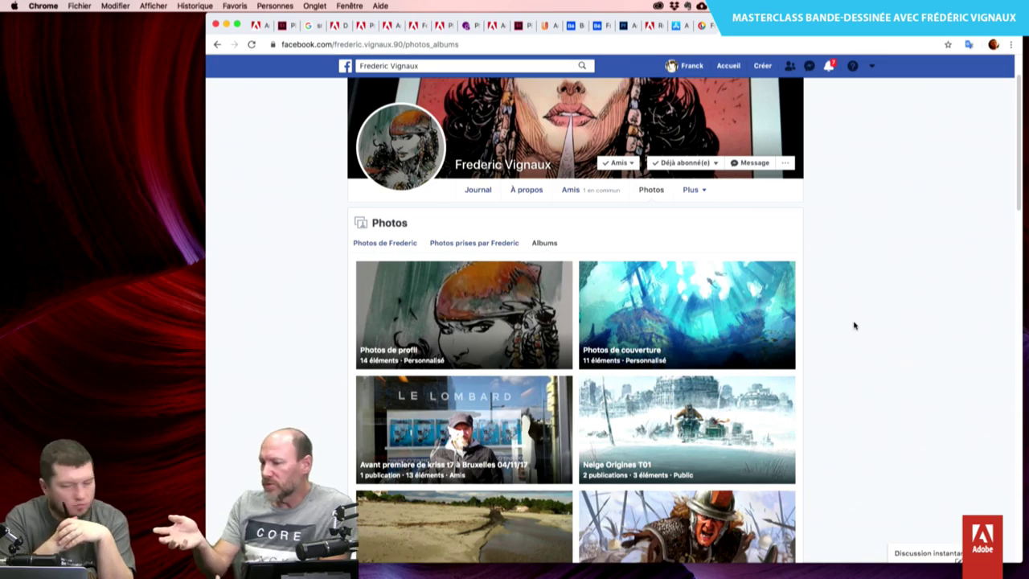
pyautogui.scroll(-2, 854, 325)
pyautogui.scroll(-1, 855, 324)
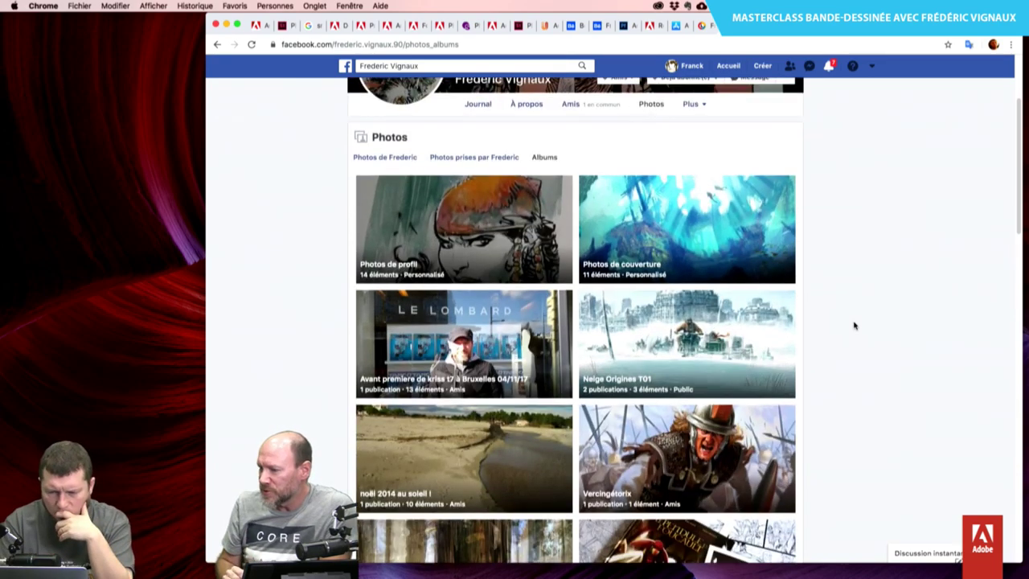
pyautogui.scroll(-2, 854, 325)
pyautogui.scroll(-1, 854, 325)
pyautogui.scroll(-1, 854, 325)
pyautogui.scroll(-1, 855, 325)
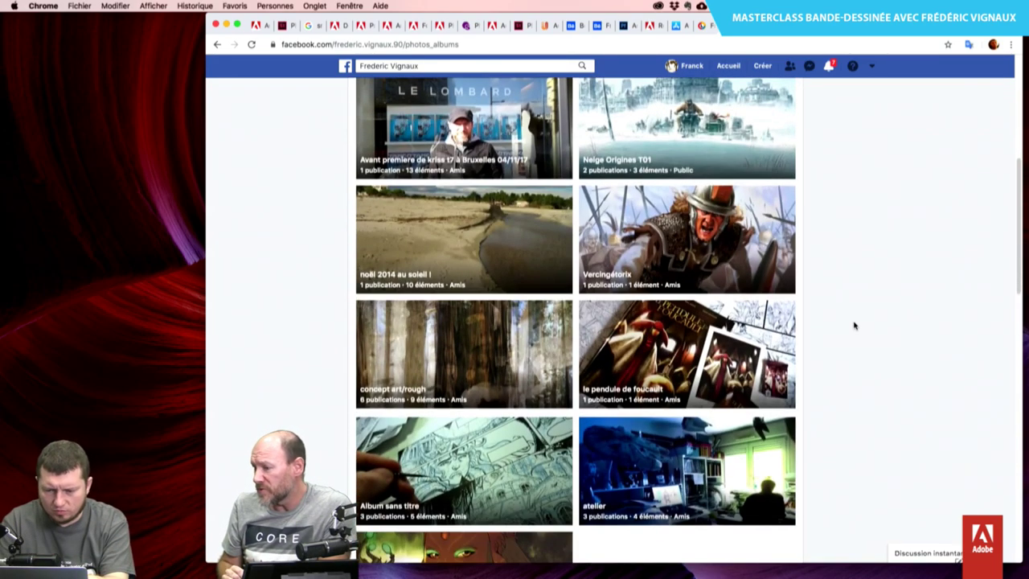
pyautogui.scroll(-1, 854, 324)
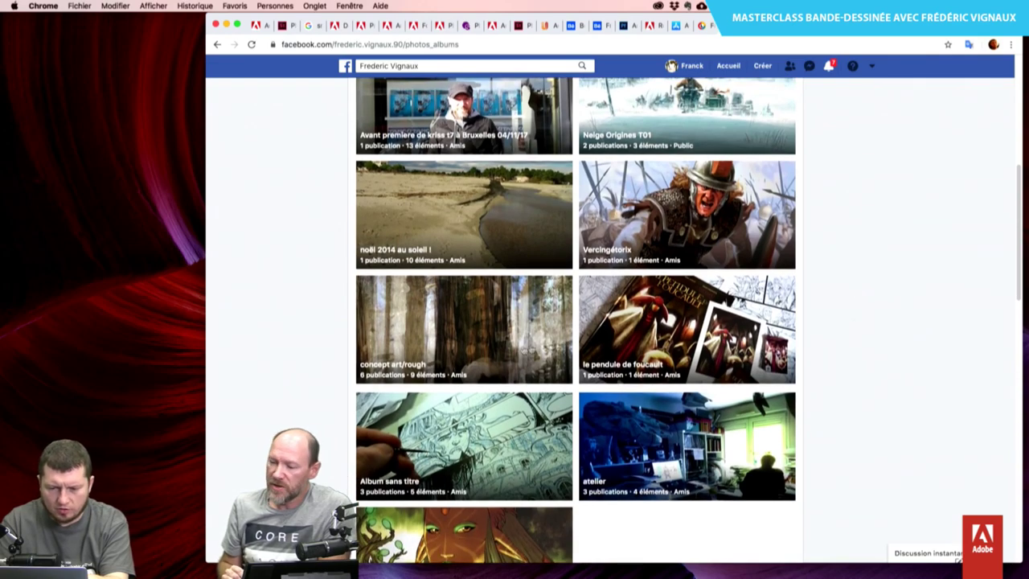
# Open the concept art/rough album and view the green mekanotaure mech painting full size.
pyautogui.click(486, 341)
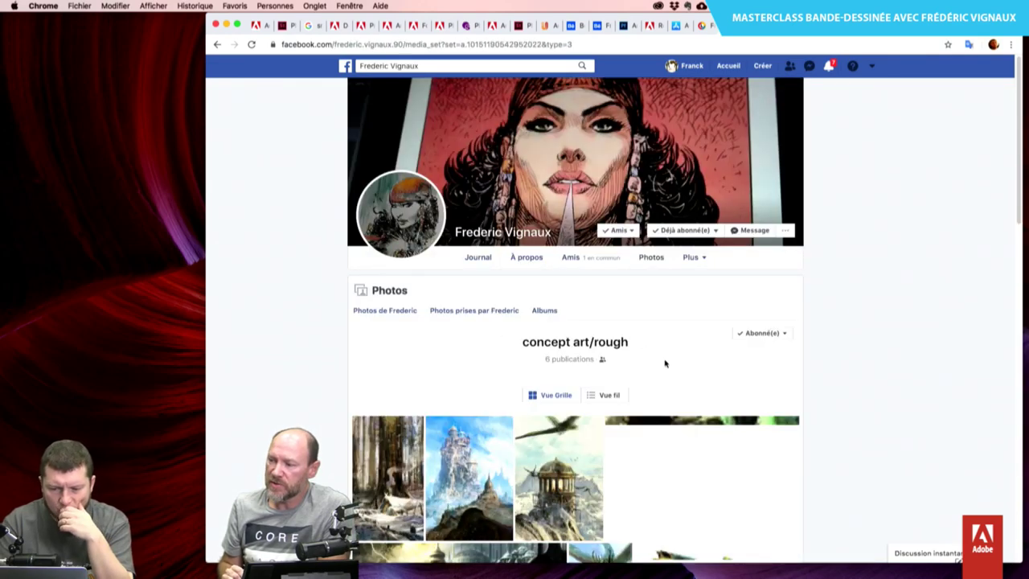
pyautogui.scroll(-2, 836, 468)
pyautogui.scroll(-3, 836, 469)
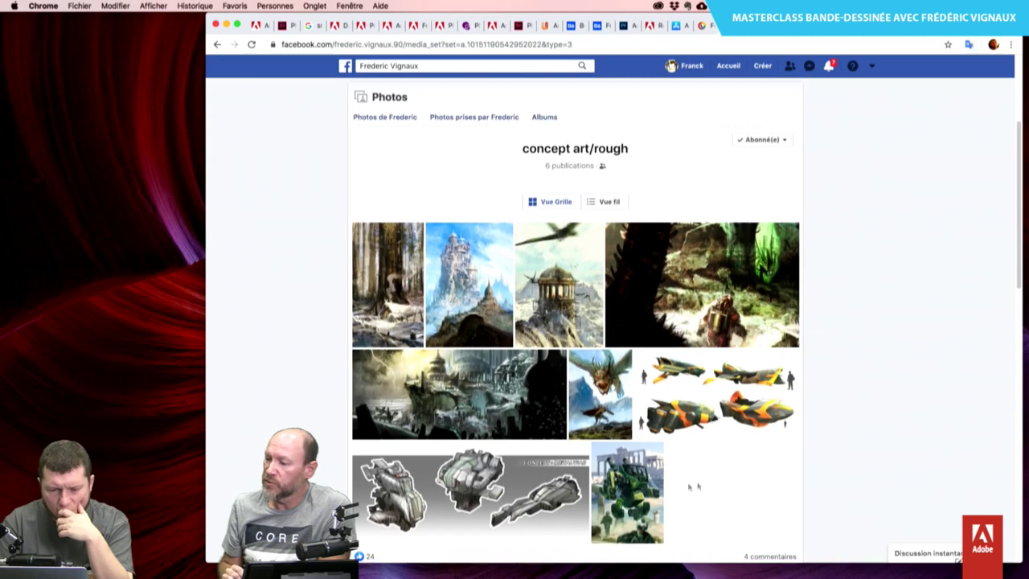
pyautogui.click(648, 489)
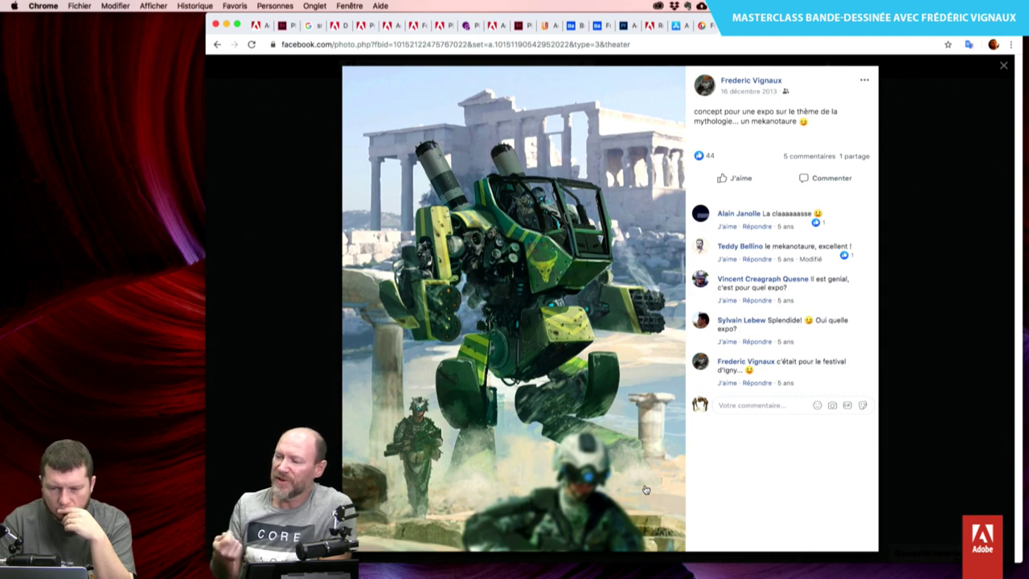
# Page through the concept art/rough photos, including the tower and snowy-forest paintings, then close the viewer.
pyautogui.click(646, 489)
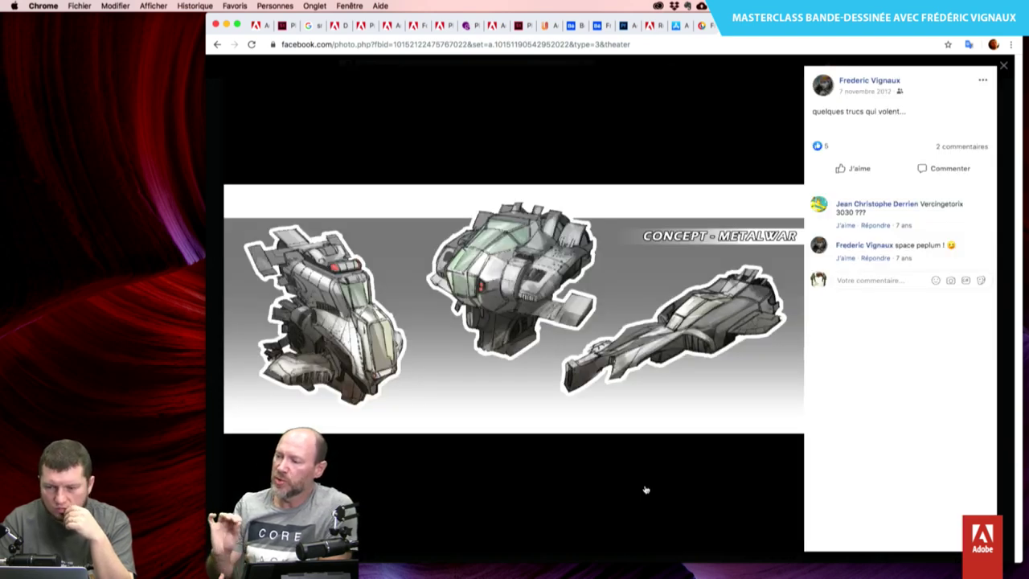
pyautogui.click(645, 488)
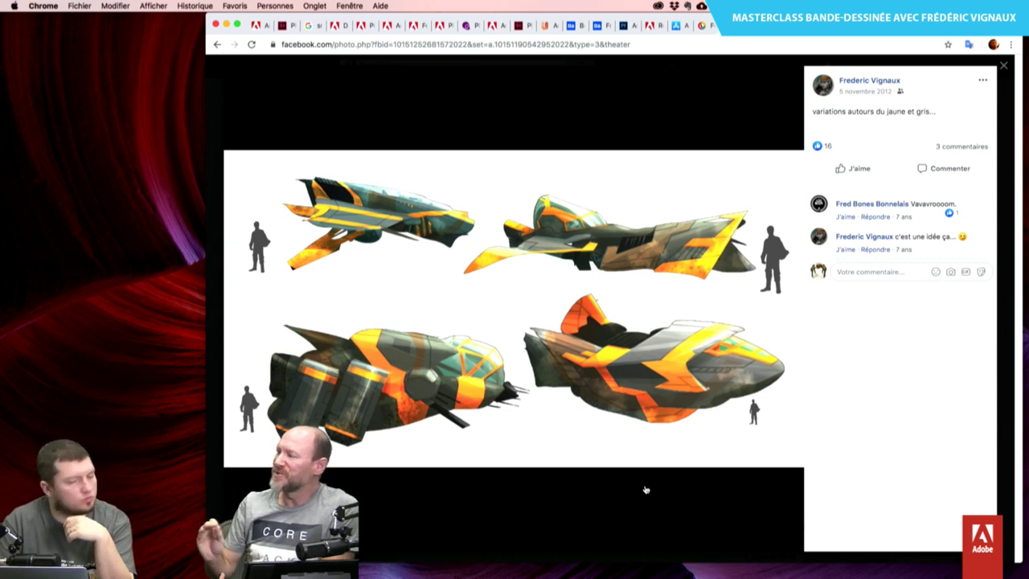
pyautogui.click(645, 489)
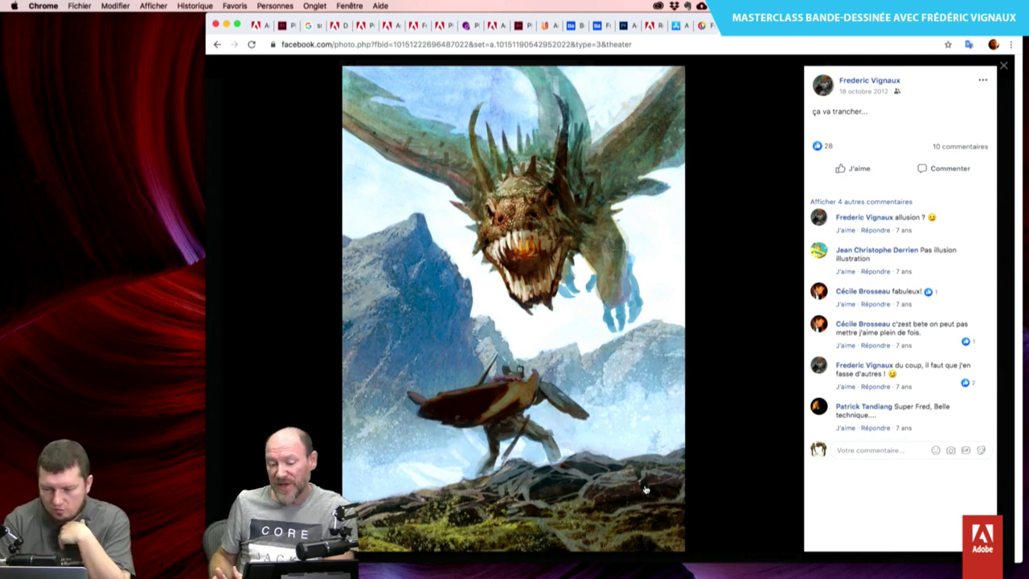
pyautogui.click(644, 489)
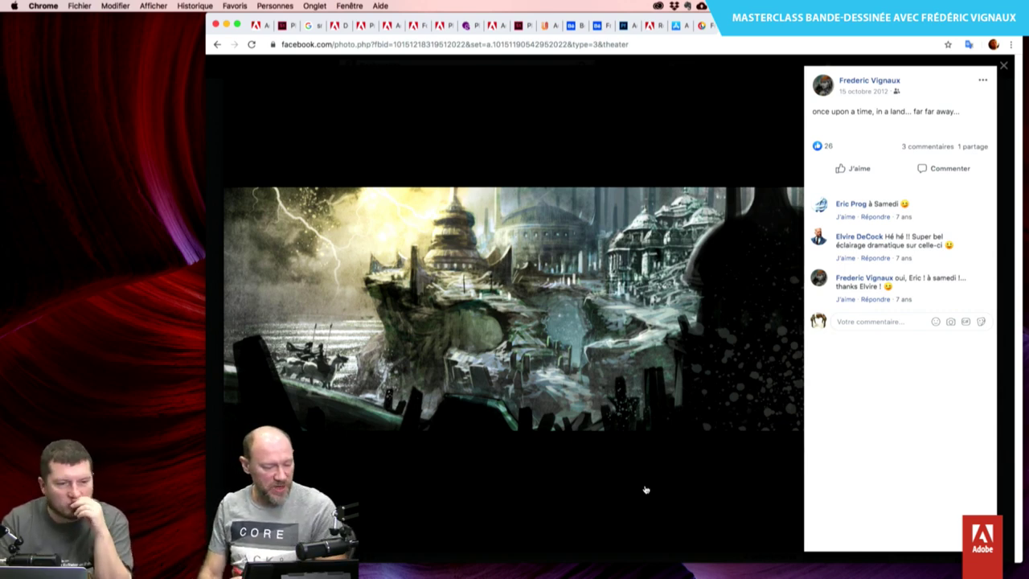
pyautogui.click(645, 489)
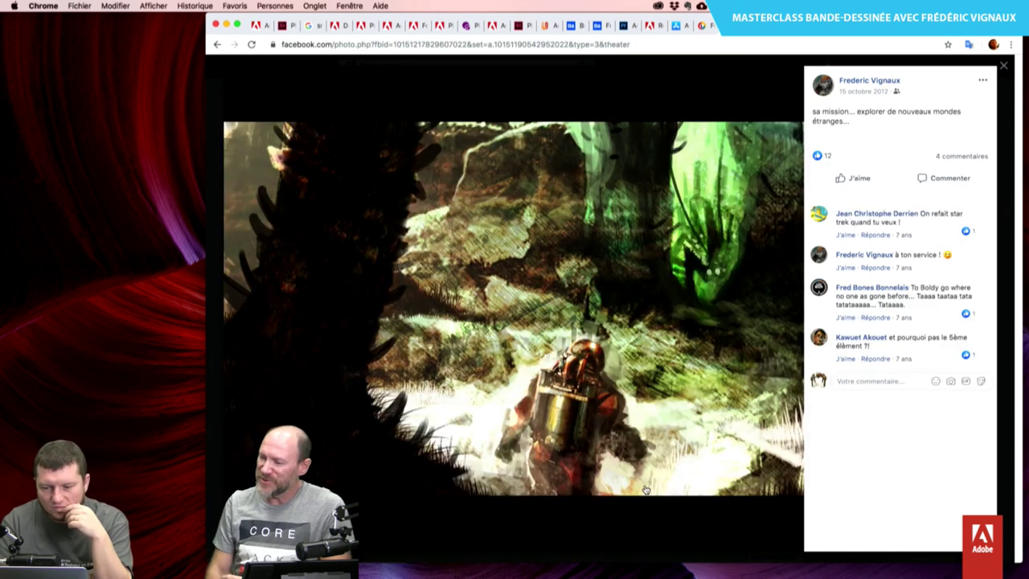
pyautogui.click(645, 488)
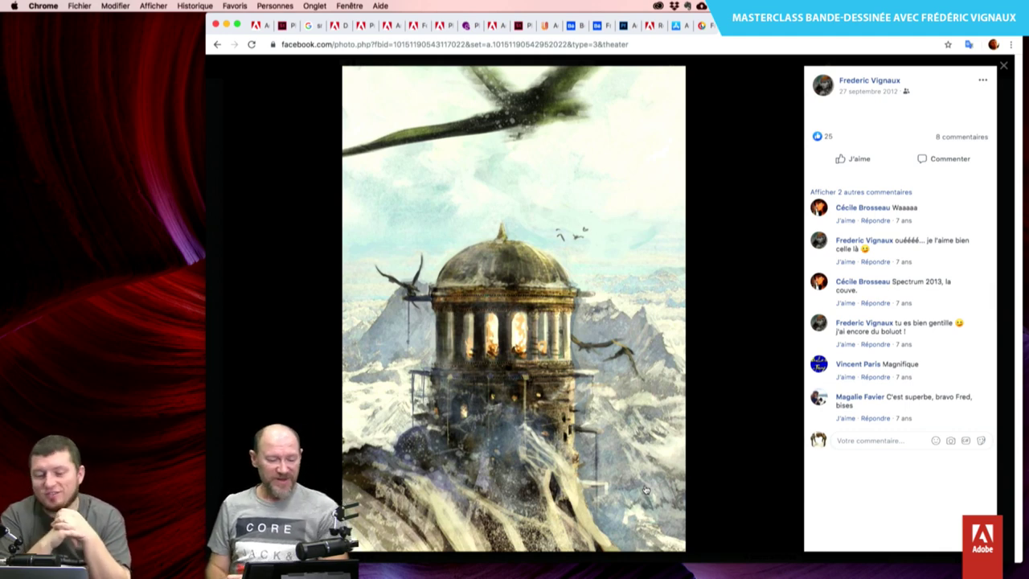
pyautogui.click(644, 488)
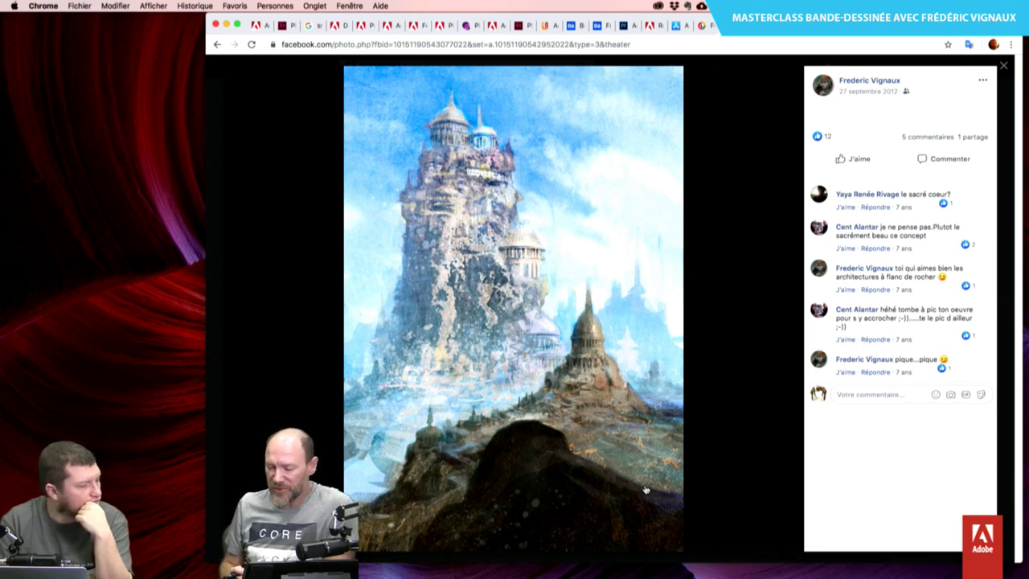
pyautogui.press('Right')
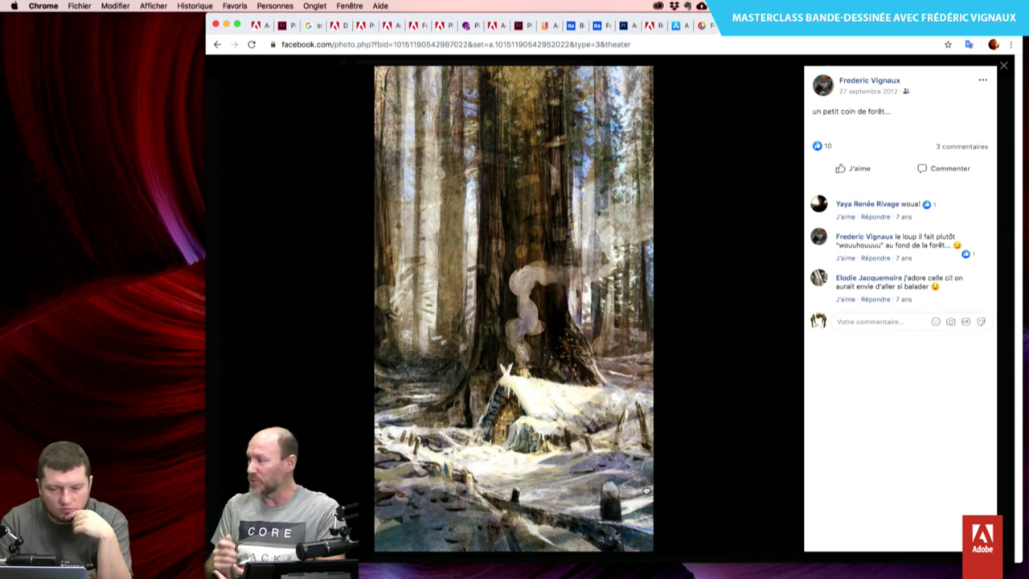
pyautogui.press('Right')
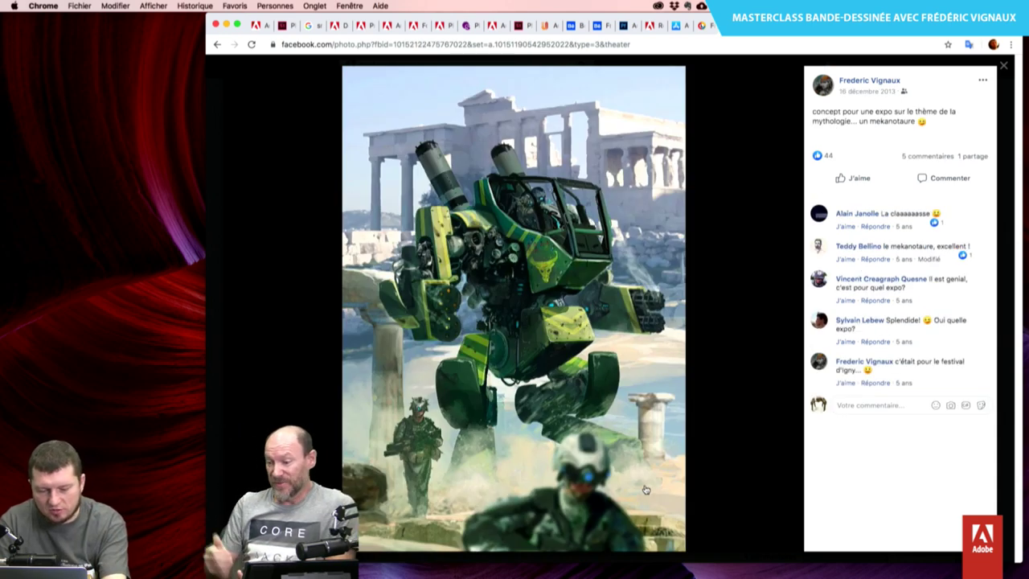
pyautogui.press('Escape')
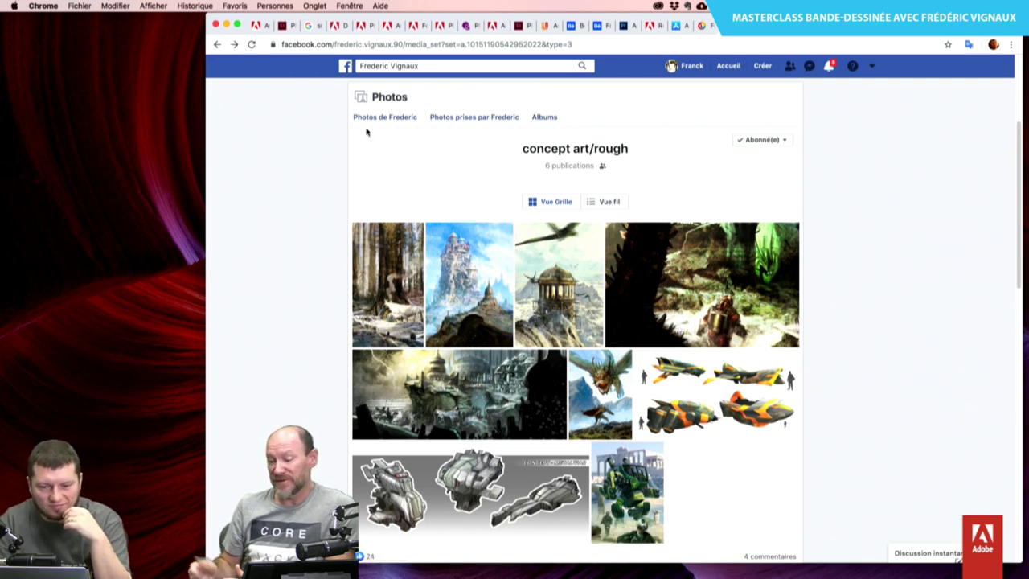
# Open the Photos de couverture album and view the studio-with-spaceship-models cover photo full size.
pyautogui.click(538, 121)
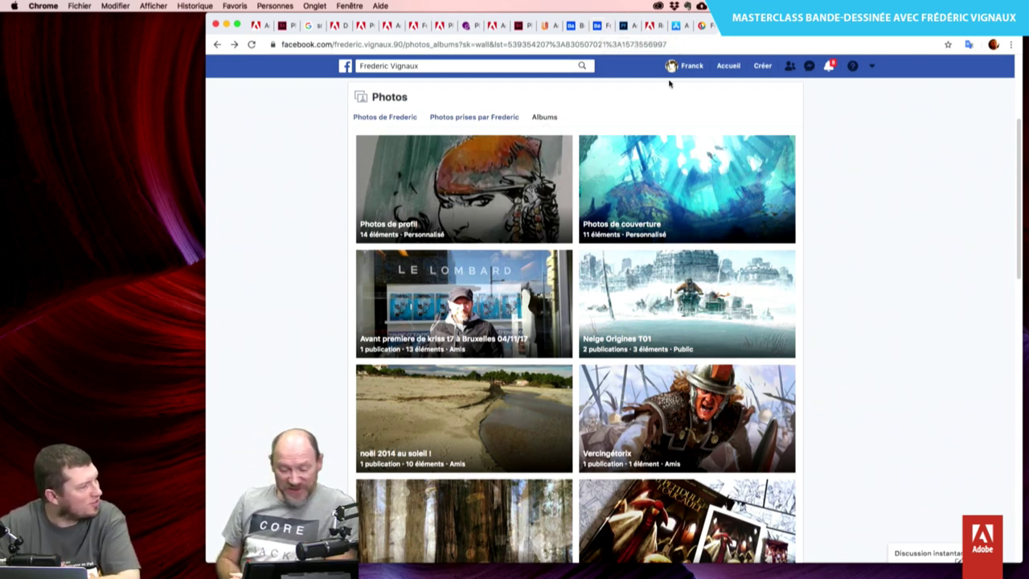
pyautogui.scroll(-2, 669, 83)
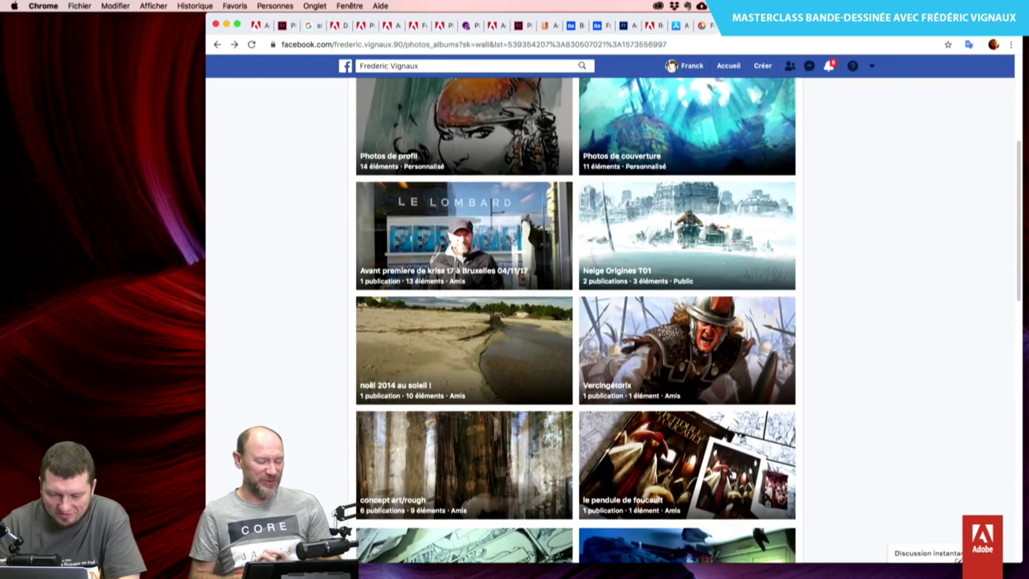
pyautogui.scroll(-1, 869, 218)
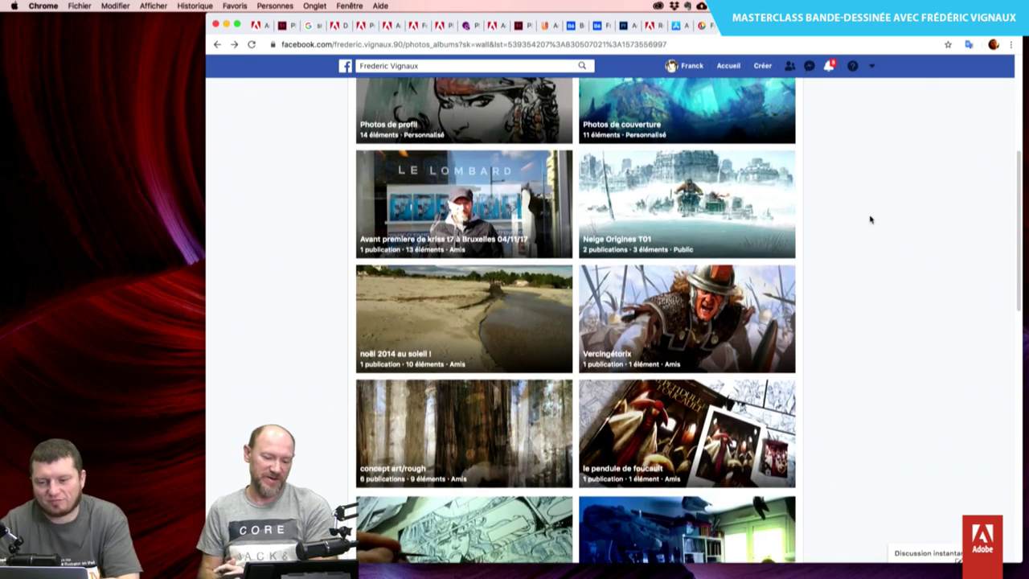
pyautogui.scroll(2, 869, 218)
pyautogui.scroll(2, 869, 219)
pyautogui.click(774, 183)
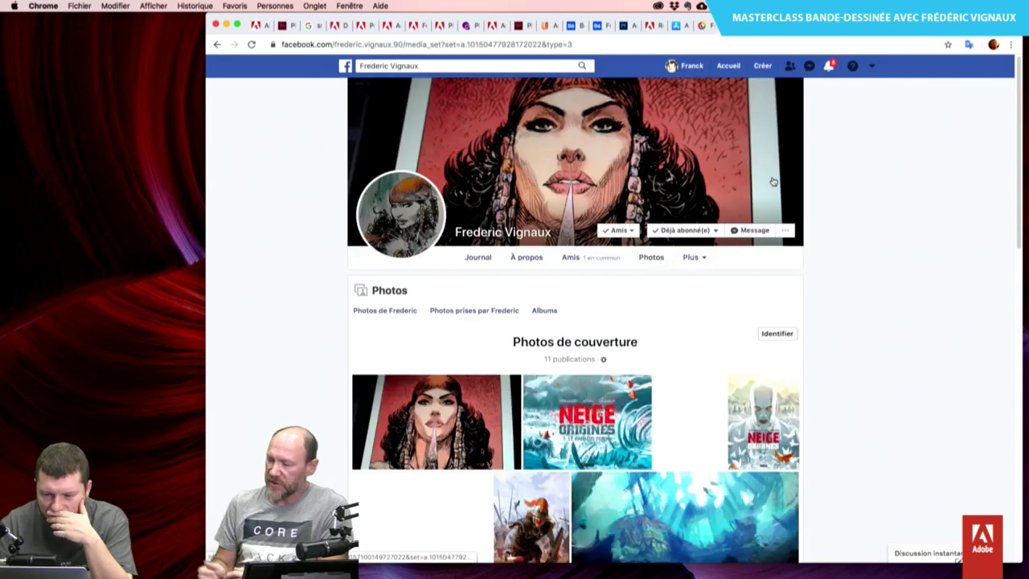
pyautogui.scroll(-5, 866, 344)
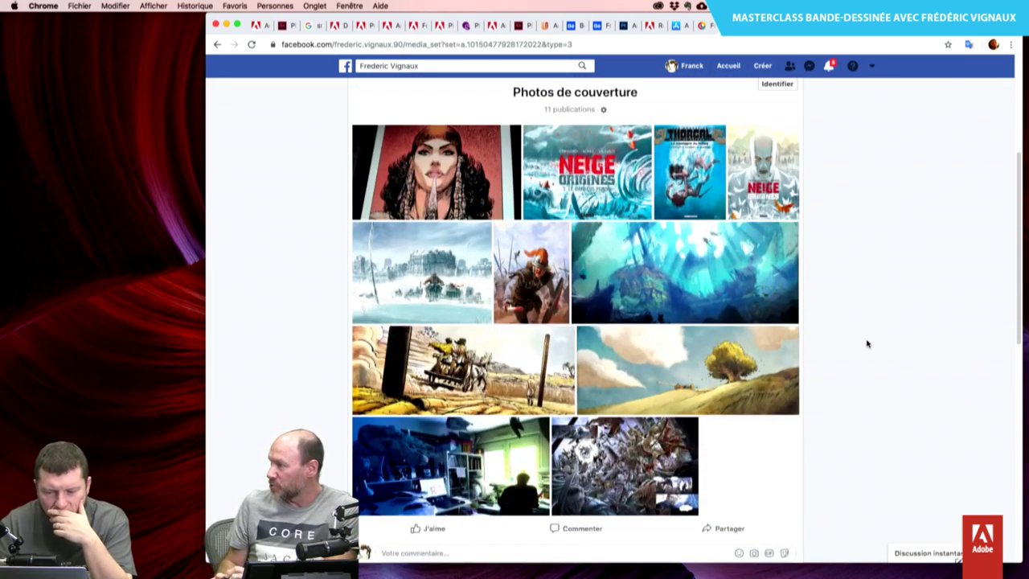
pyautogui.click(634, 461)
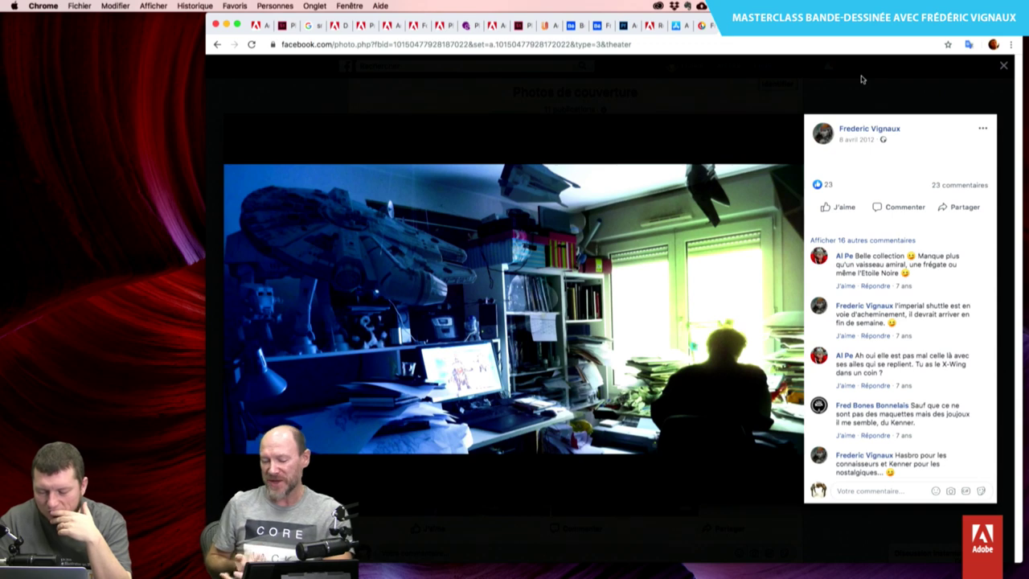
# Step through the cover photos, including the Neige Origines and Thorgal covers, then close the viewer.
pyautogui.press('Right')
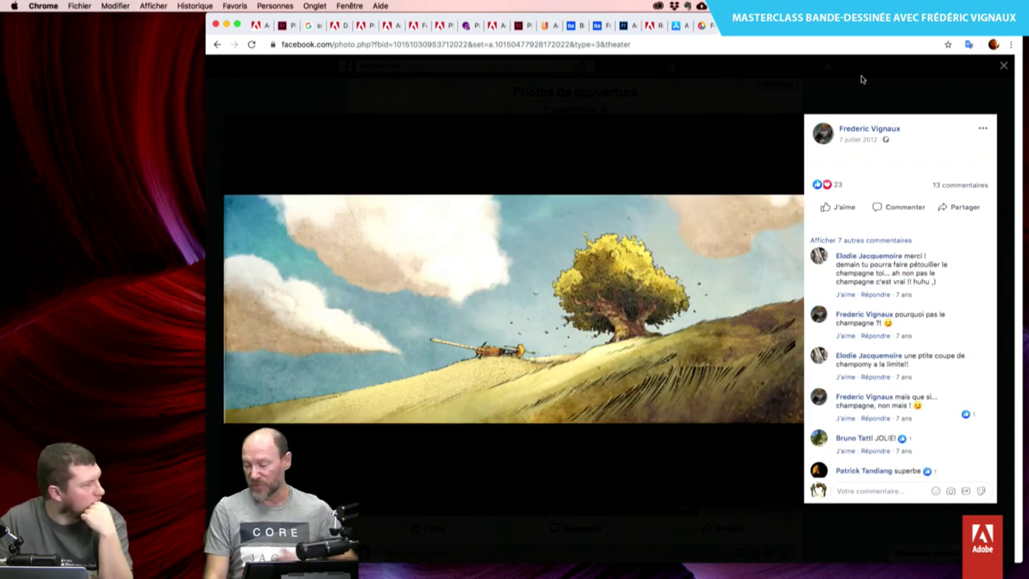
pyautogui.press('Right')
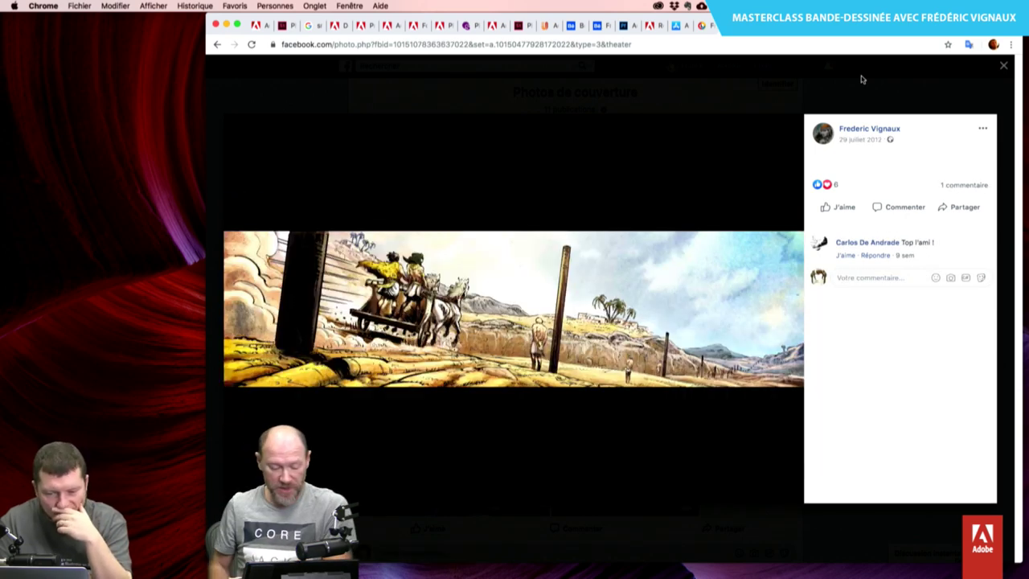
pyautogui.press('Right')
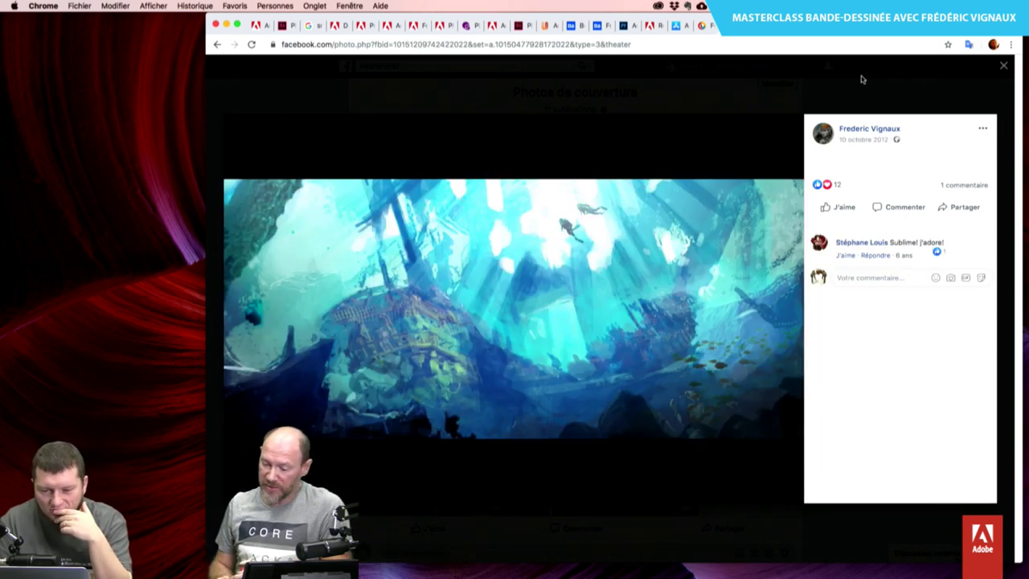
pyautogui.press('Right')
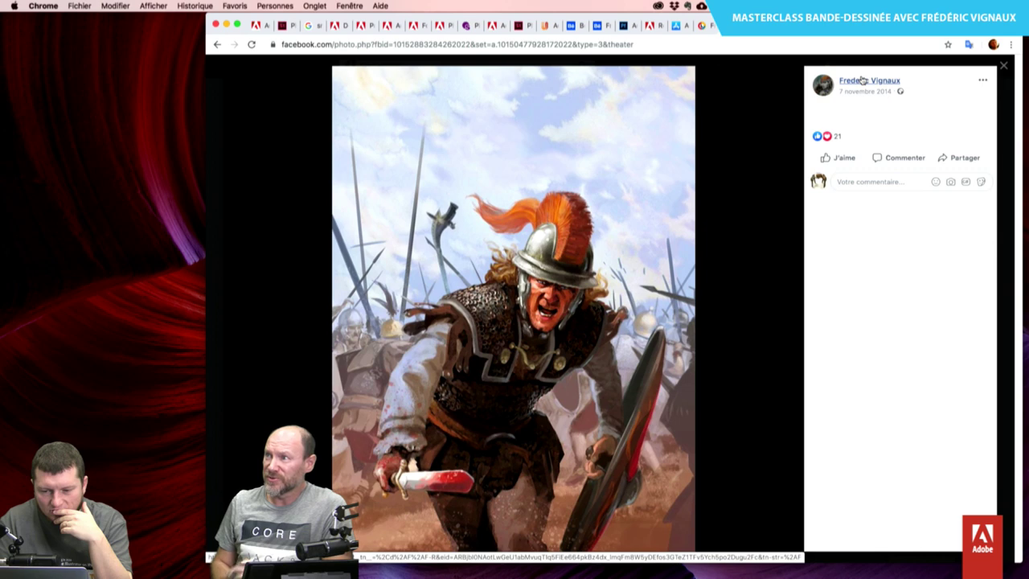
pyautogui.press('Right')
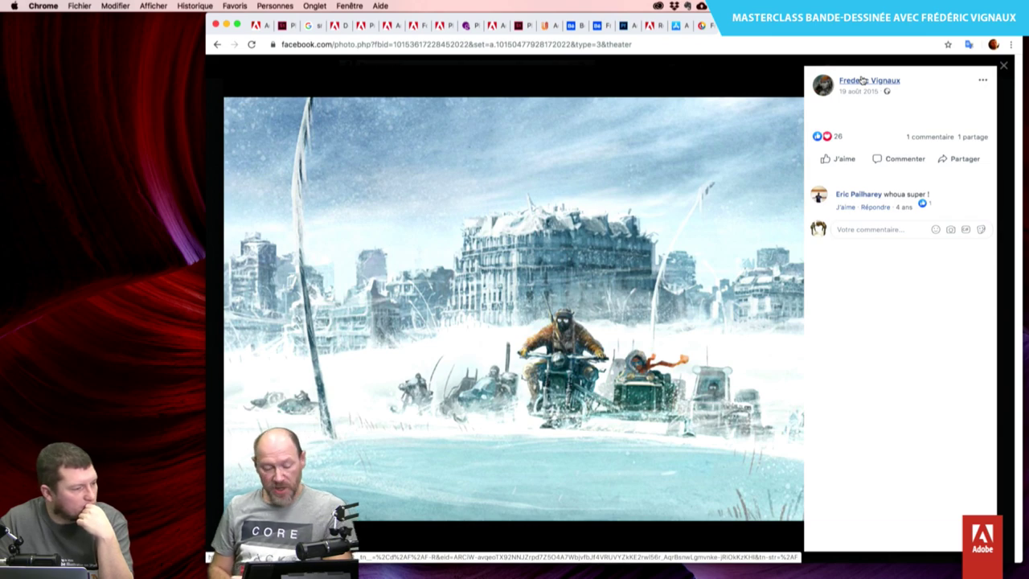
pyautogui.press('Right')
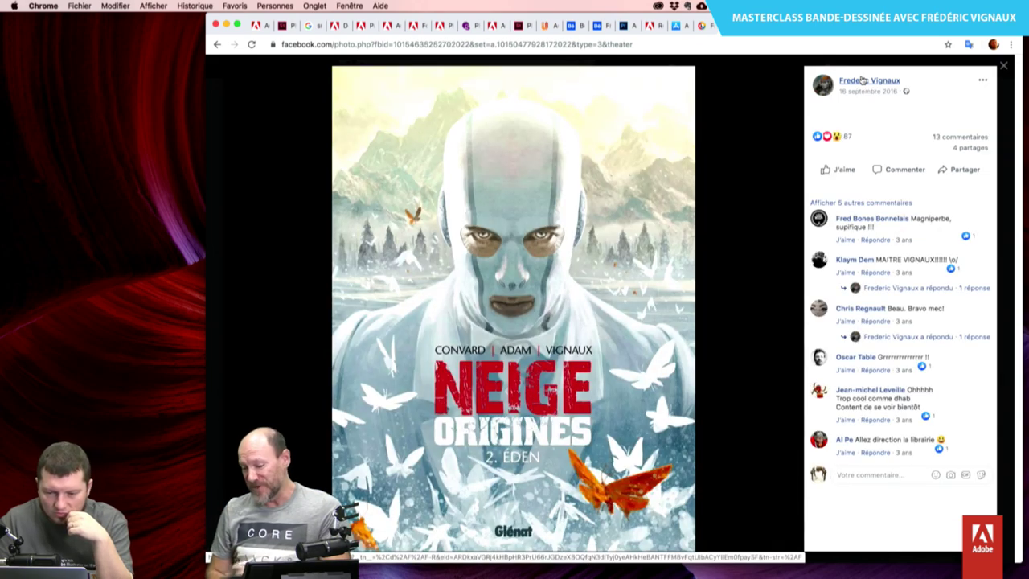
pyautogui.press('Right')
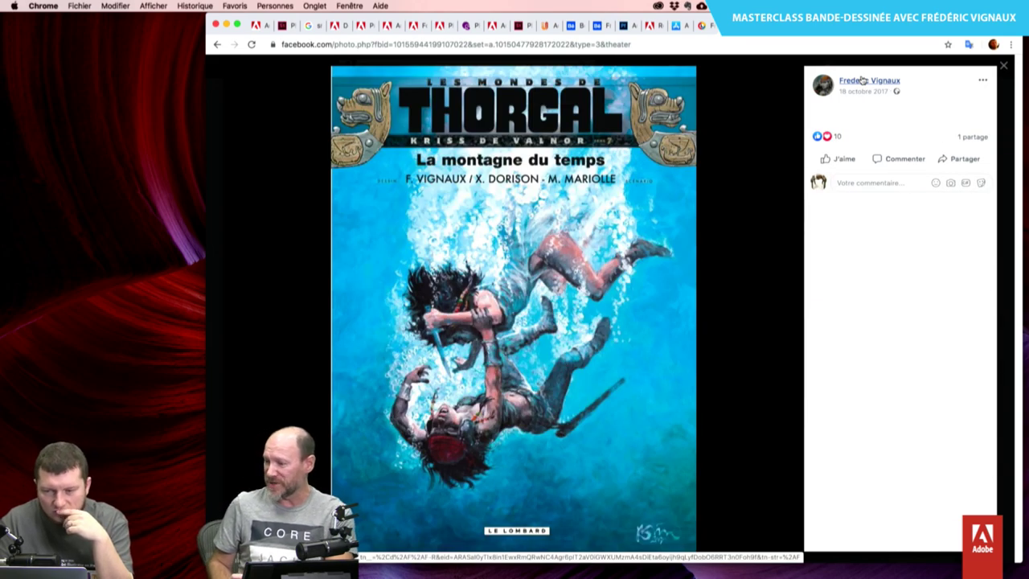
pyautogui.press('Left')
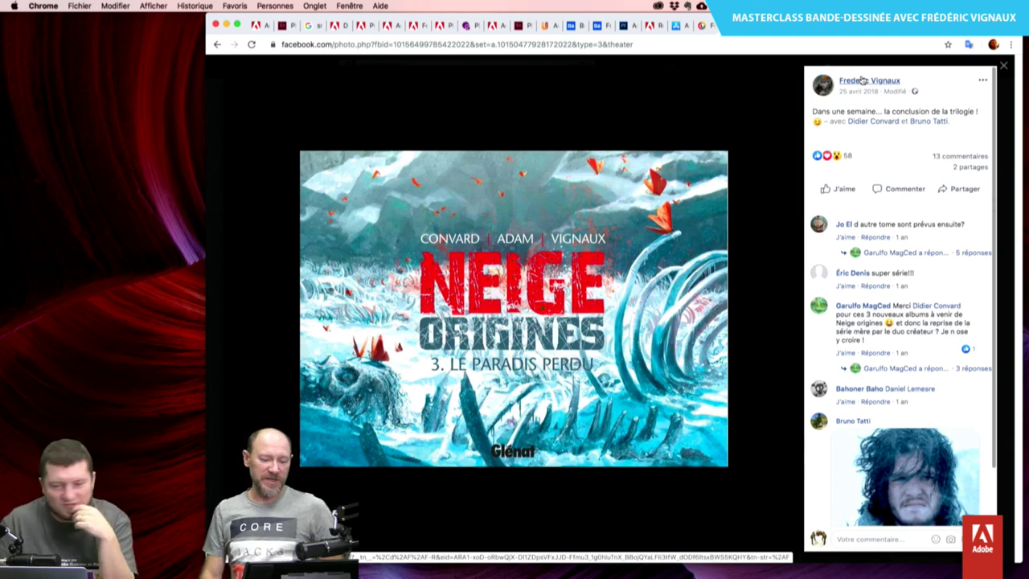
pyautogui.press('Left')
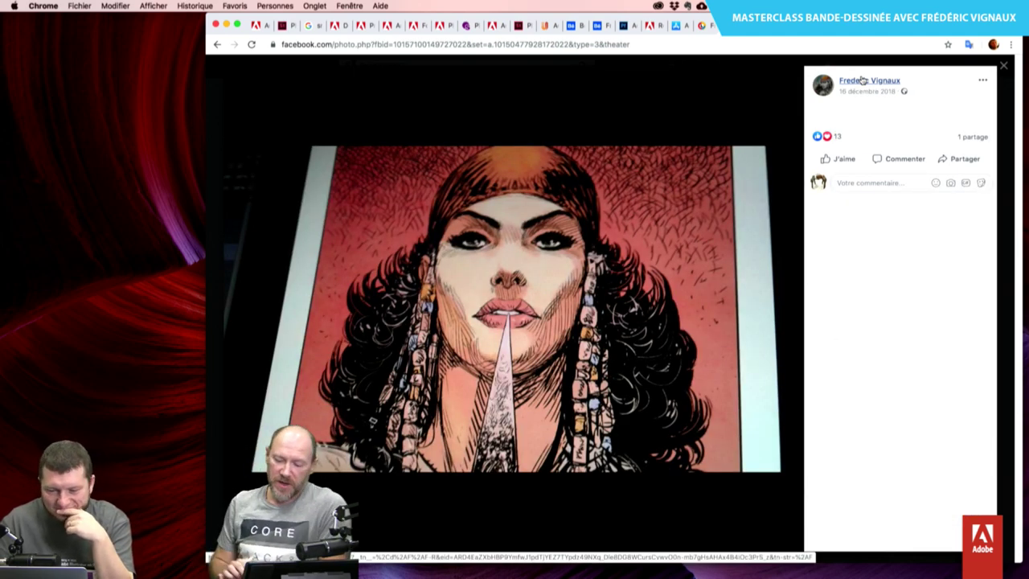
pyautogui.press('Left')
pyautogui.press('Escape')
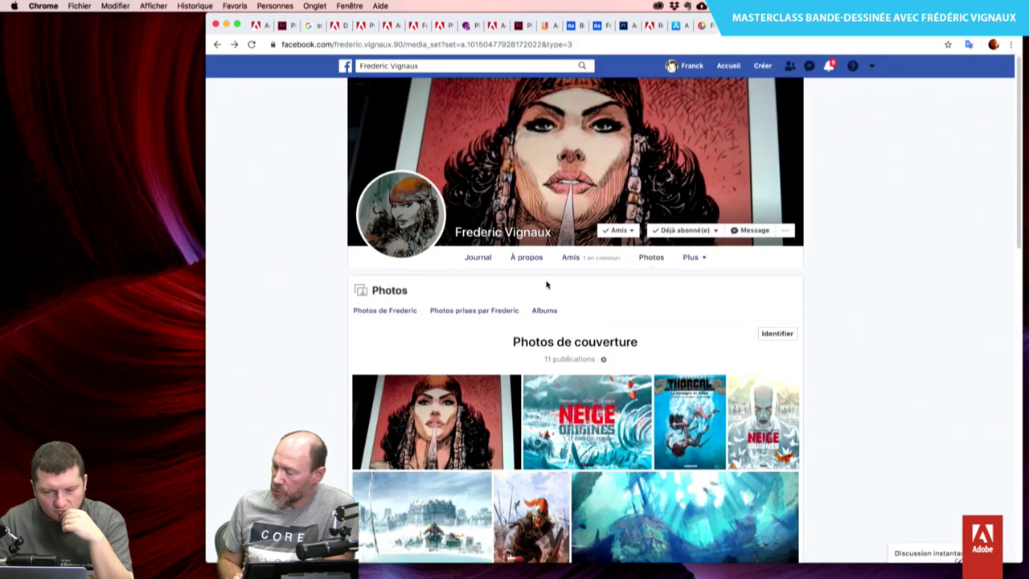
# Go via the Photos de profil album to the Neige Origines T01 album and open its snowy convoy artwork.
pyautogui.click(543, 311)
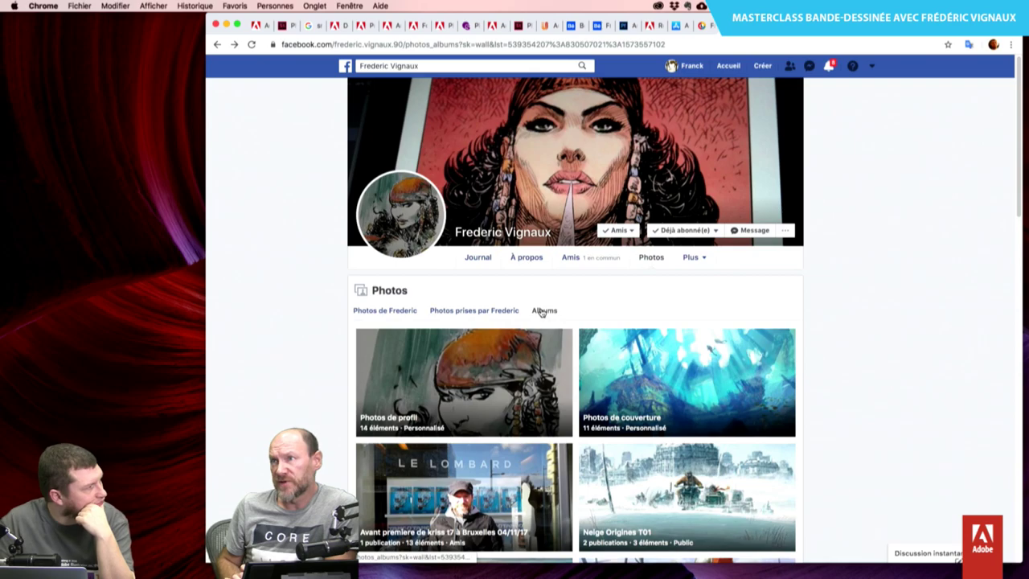
pyautogui.scroll(-4, 541, 313)
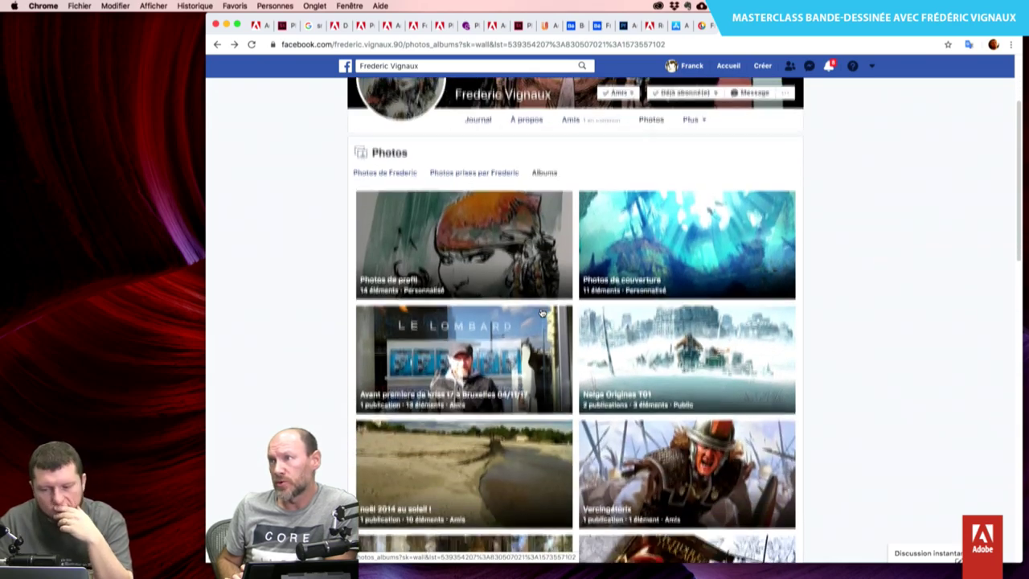
pyautogui.scroll(-5, 825, 422)
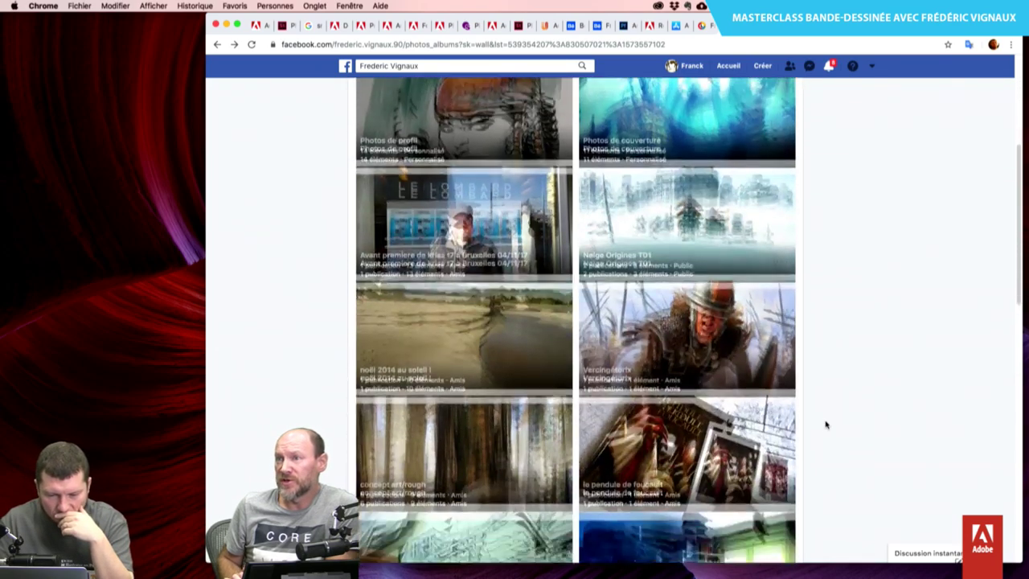
pyautogui.scroll(-1, 824, 424)
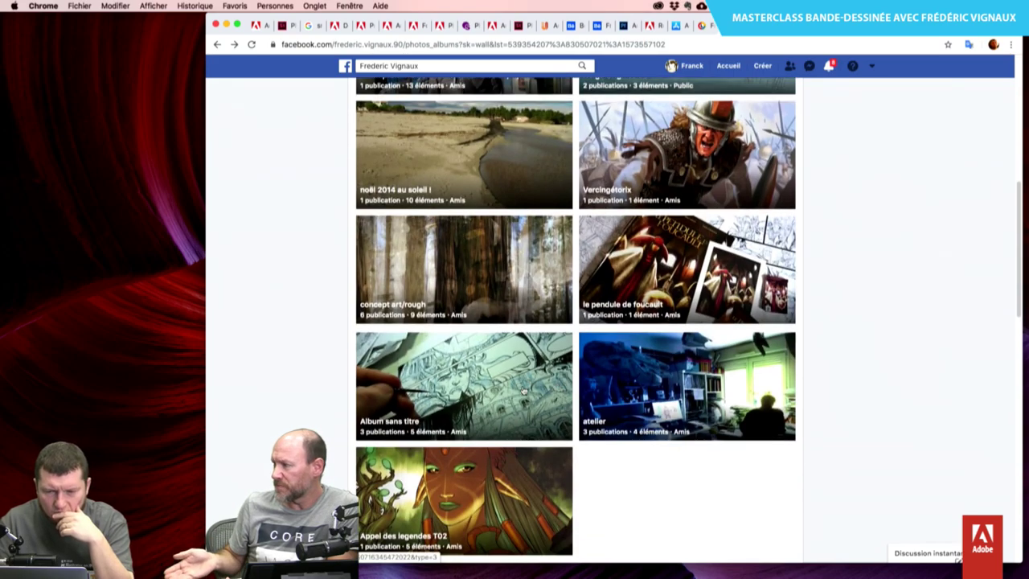
pyautogui.scroll(10, 409, 337)
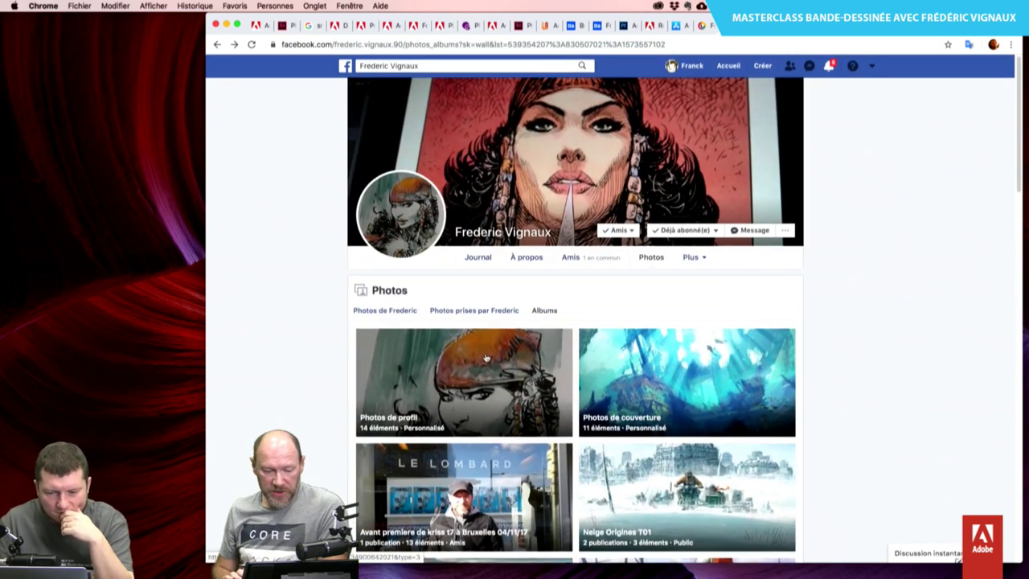
pyautogui.click(528, 386)
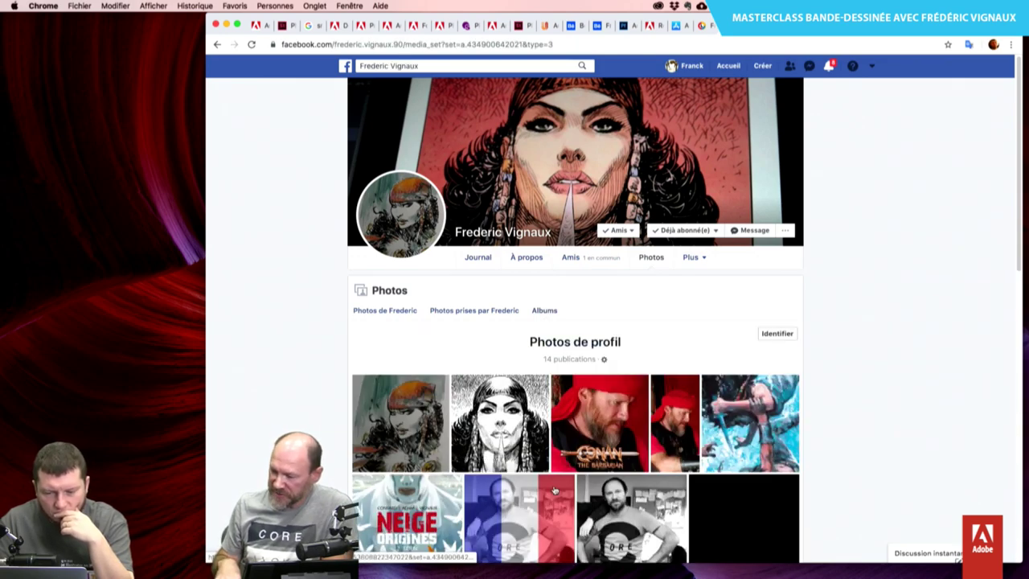
pyautogui.scroll(-8, 553, 489)
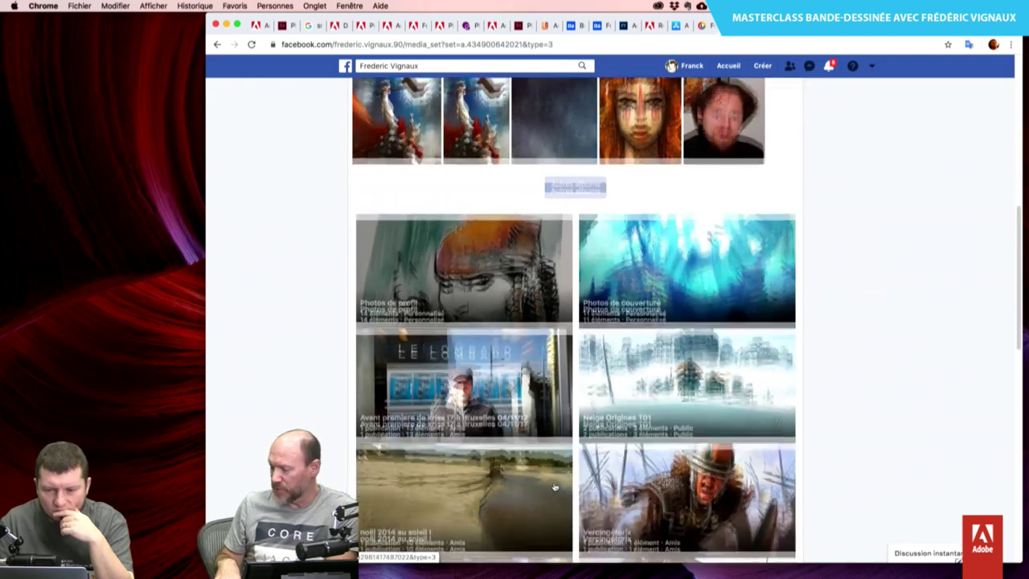
pyautogui.scroll(-3, 554, 487)
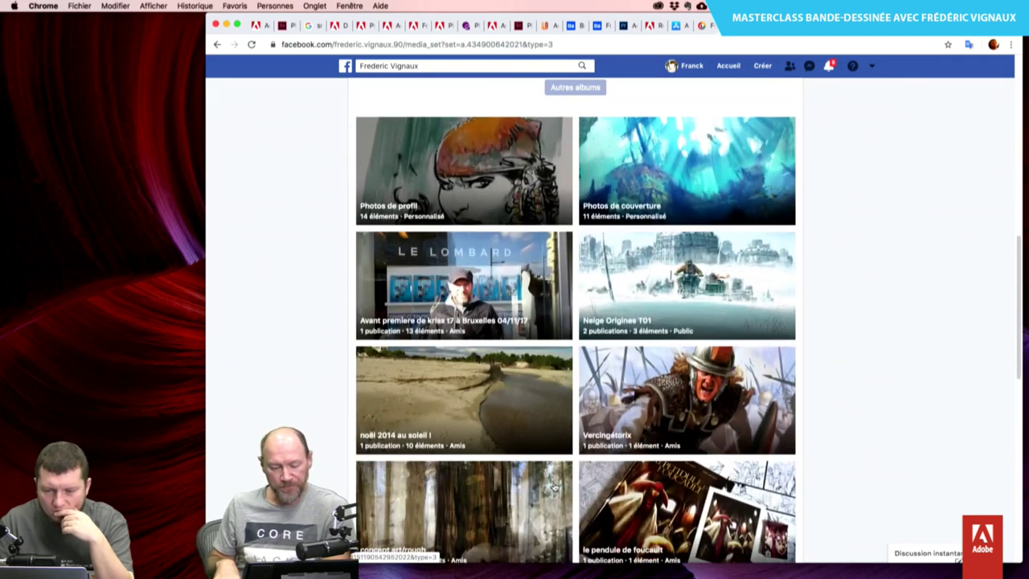
pyautogui.click(647, 287)
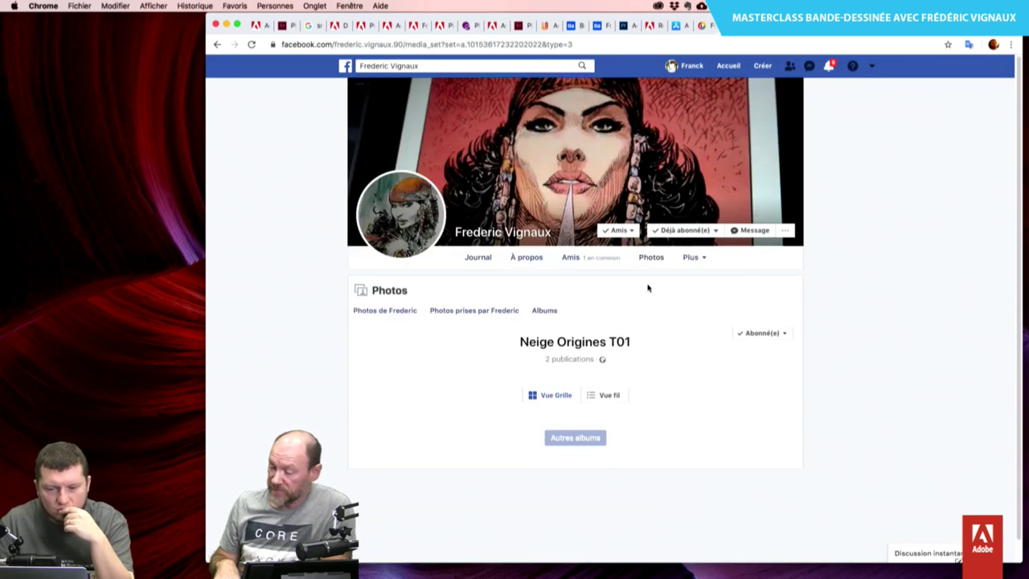
pyautogui.click(509, 460)
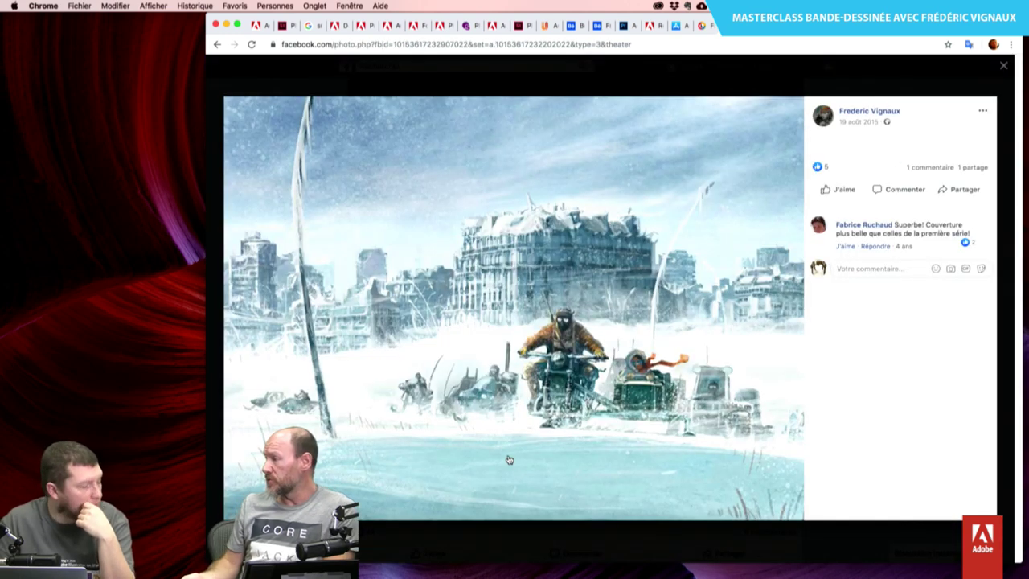
# View the Neige Origines T01 cover and printed-book photos, then close the viewer.
pyautogui.click(509, 460)
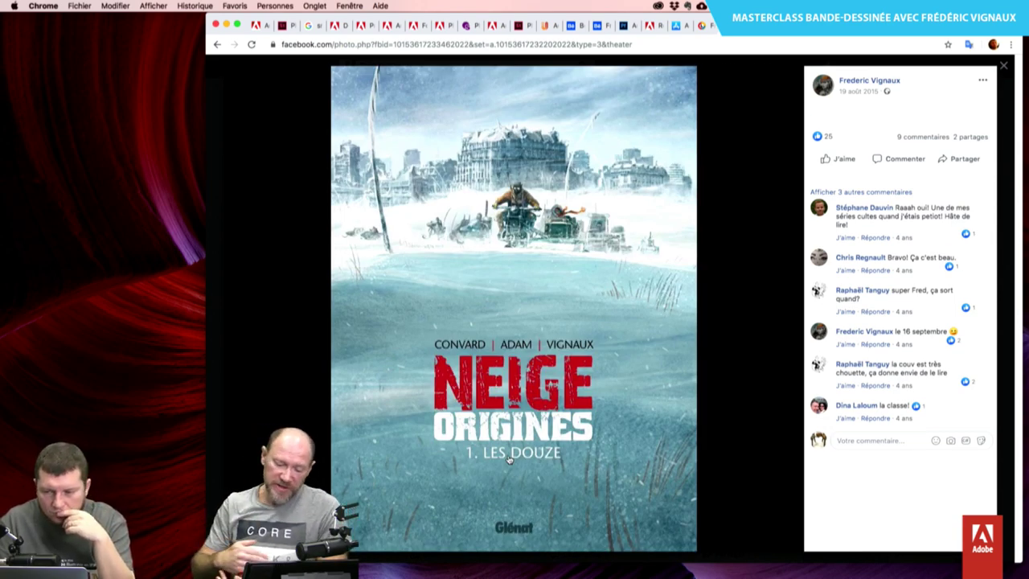
pyautogui.click(509, 460)
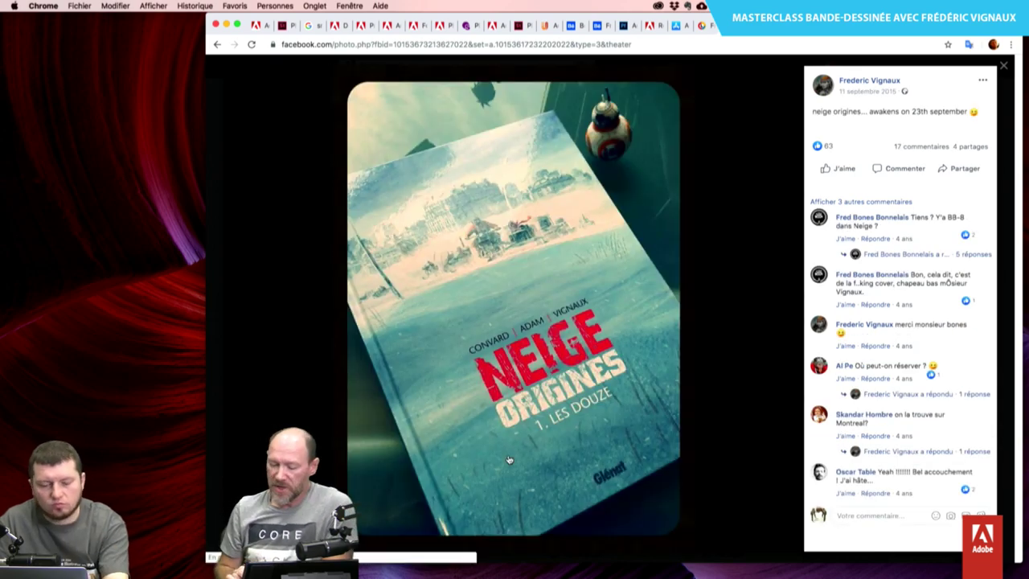
pyautogui.press('Escape')
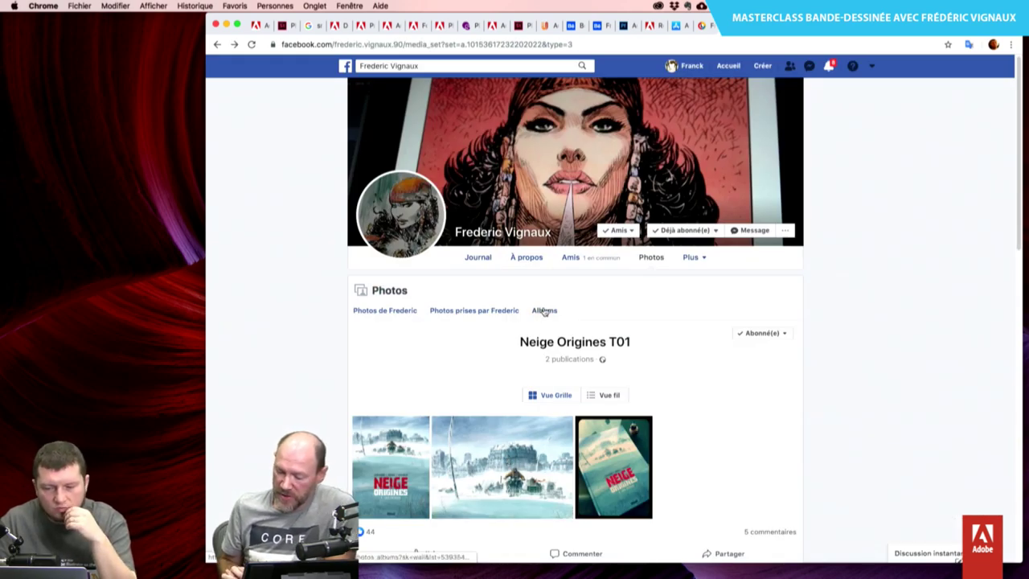
# Return to the Albums overview and scroll through it from Photos de profil to Neige Origines T01.
pyautogui.click(544, 310)
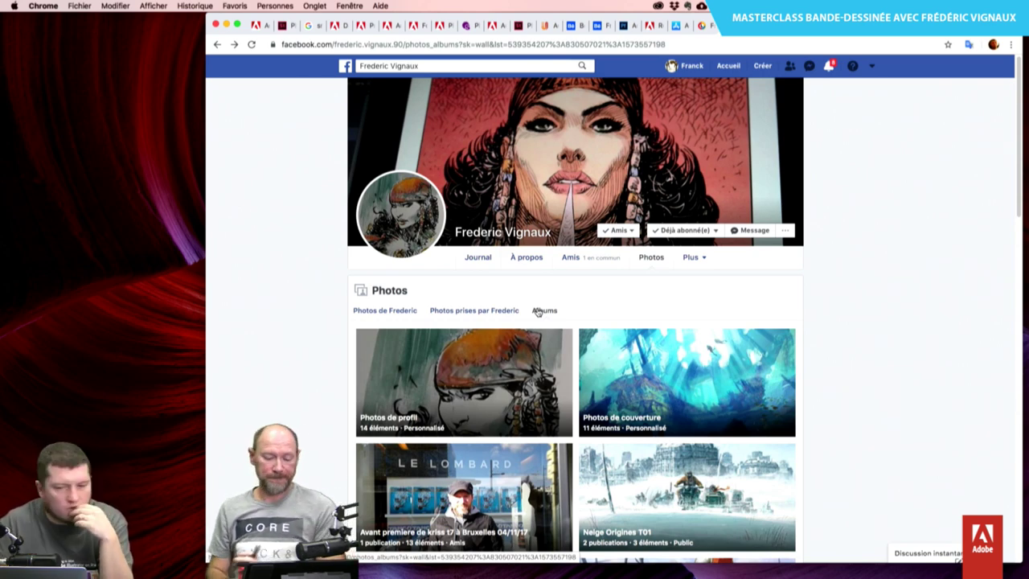
pyautogui.scroll(-3, 537, 312)
pyautogui.scroll(-2, 537, 312)
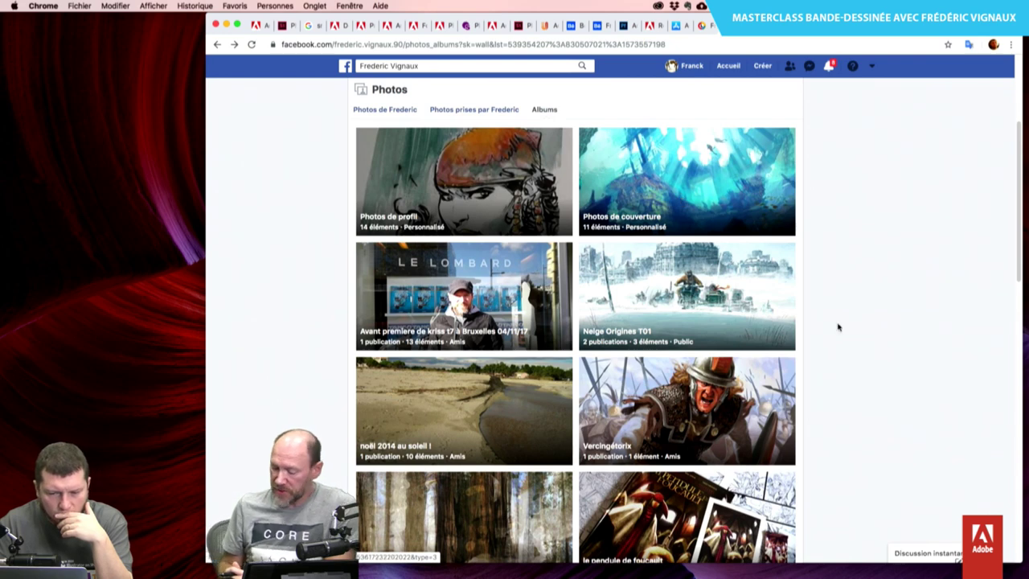
pyautogui.scroll(-1, 838, 327)
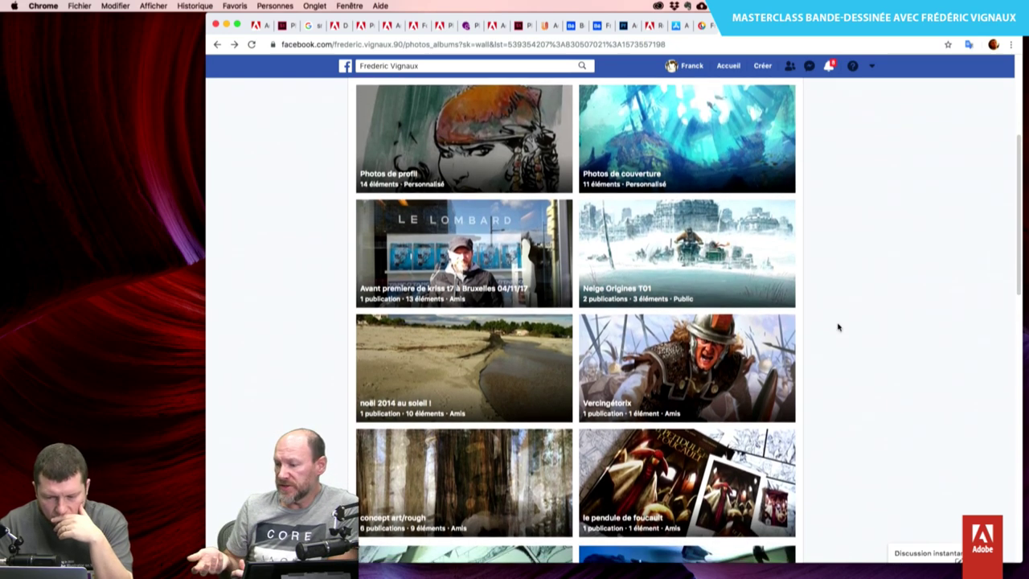
pyautogui.scroll(-2, 838, 327)
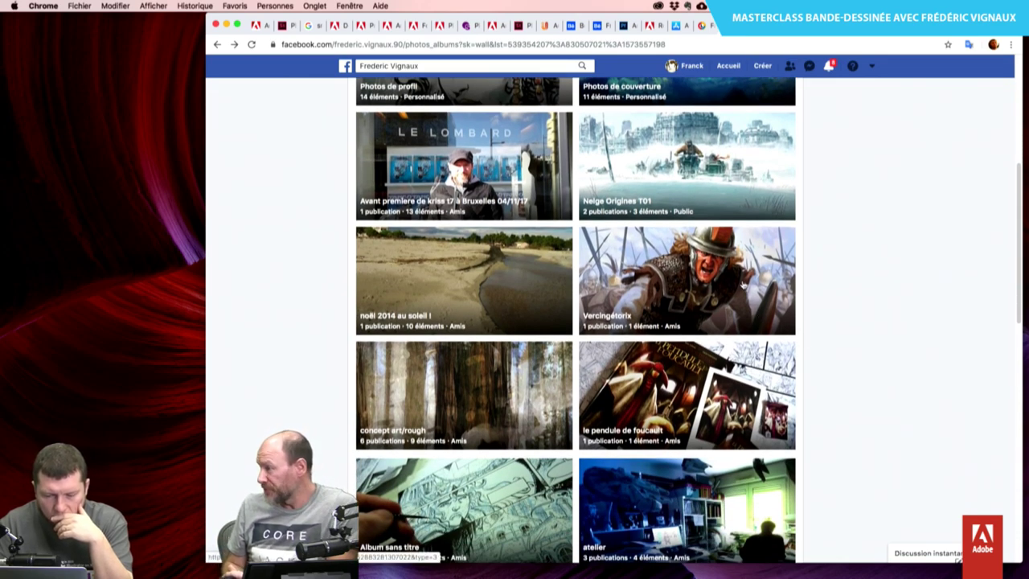
pyautogui.scroll(8, 719, 274)
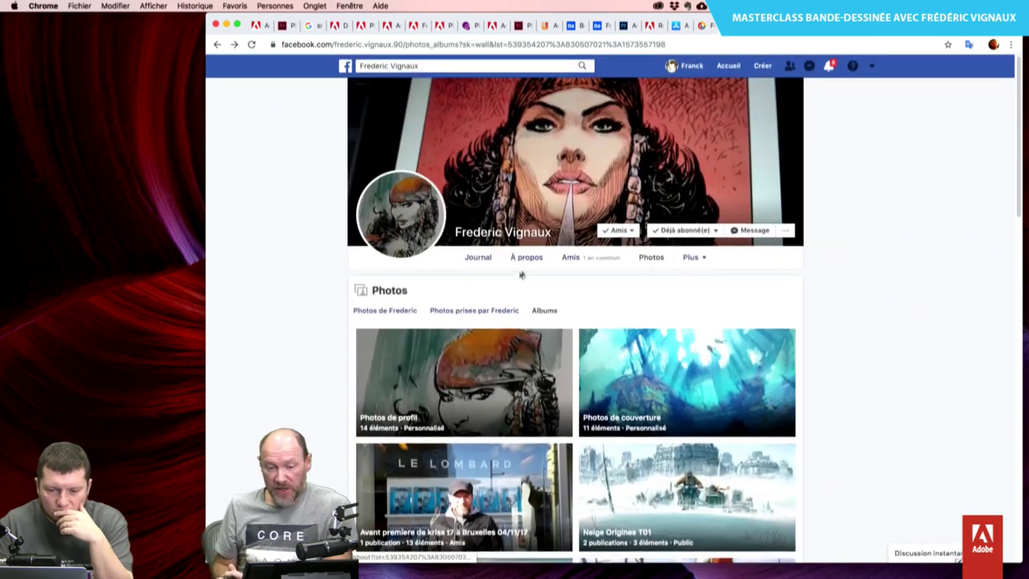
# Show the 'Photos de Frederic' grid and scroll through it down to the Vidéos section.
pyautogui.click(447, 310)
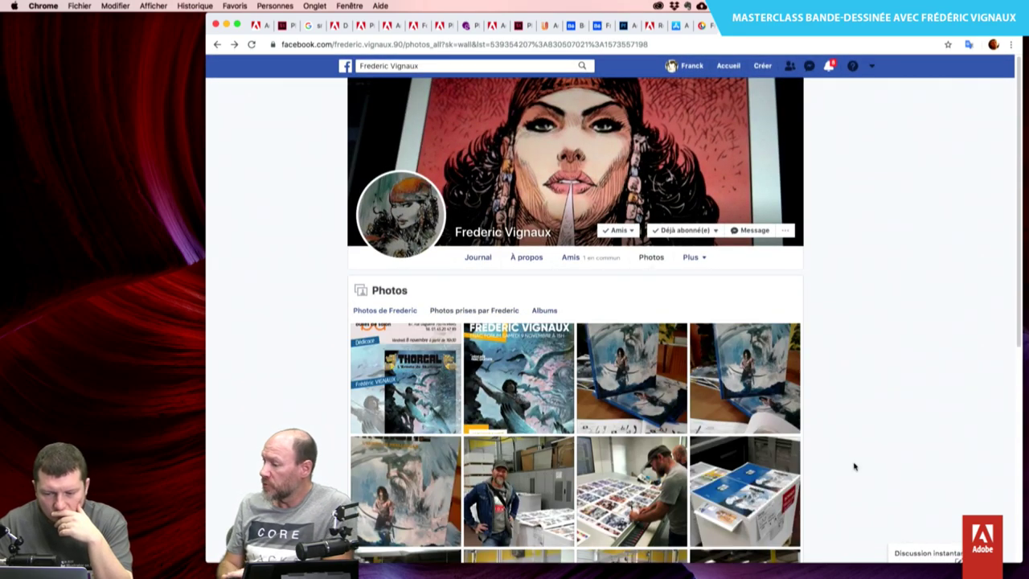
pyautogui.scroll(-7, 854, 466)
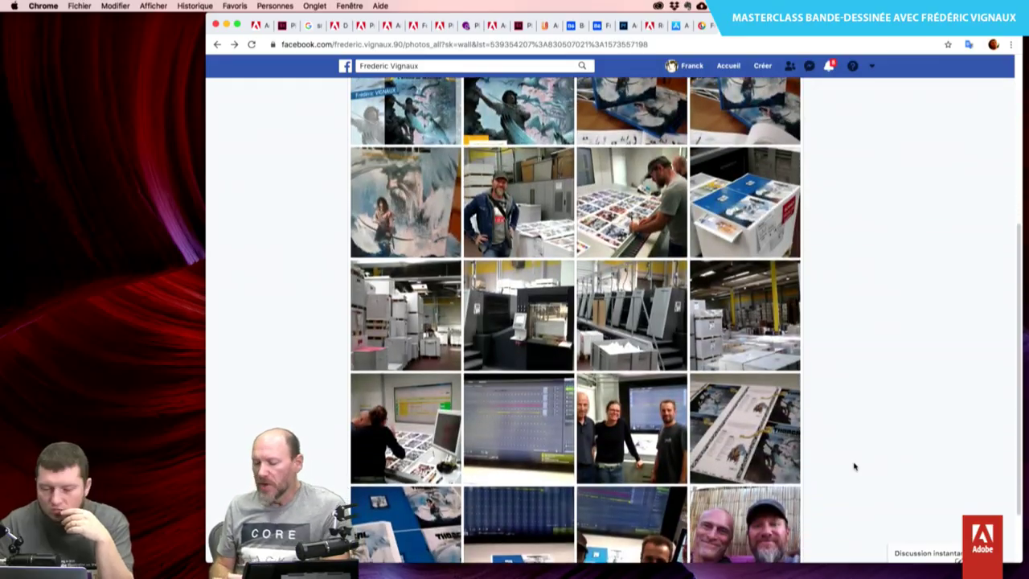
pyautogui.scroll(-2, 853, 467)
pyautogui.scroll(-10, 853, 466)
pyautogui.scroll(-4, 854, 467)
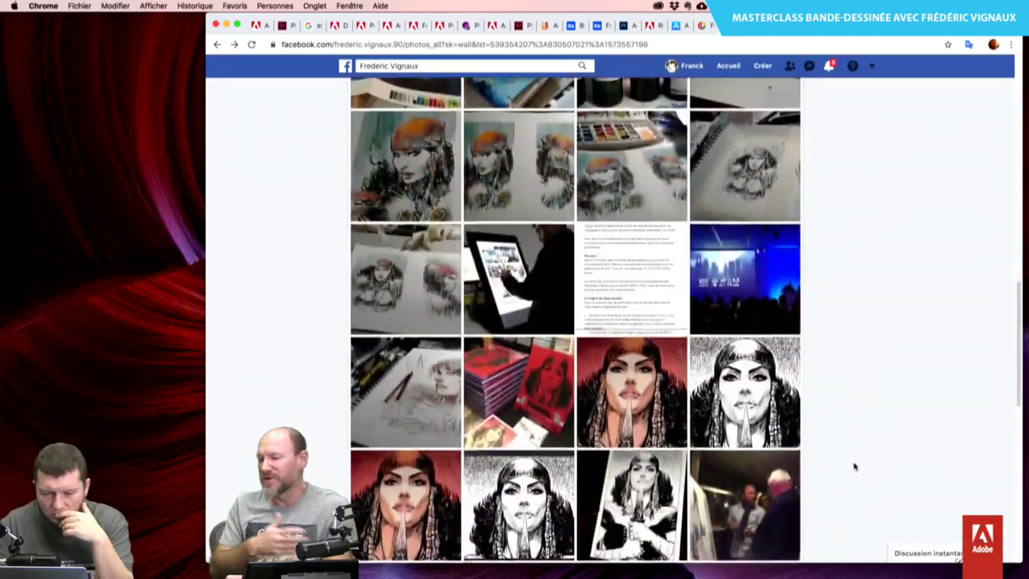
pyautogui.scroll(-6, 854, 466)
pyautogui.scroll(-3, 853, 466)
pyautogui.scroll(-9, 854, 466)
pyautogui.scroll(-1, 854, 466)
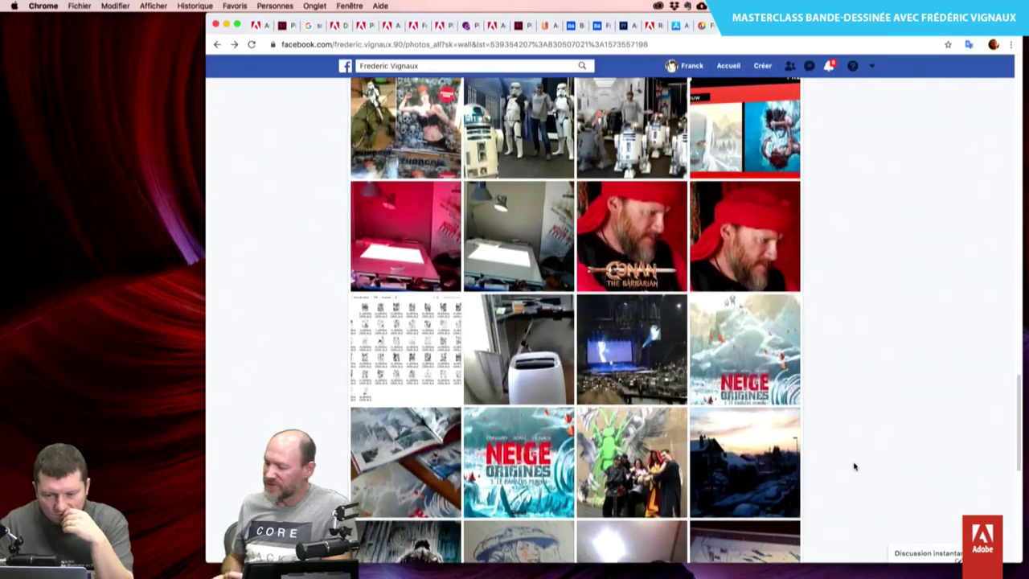
pyautogui.scroll(-3, 854, 466)
pyautogui.scroll(-3, 853, 466)
pyautogui.scroll(-5, 854, 467)
pyautogui.scroll(-3, 853, 466)
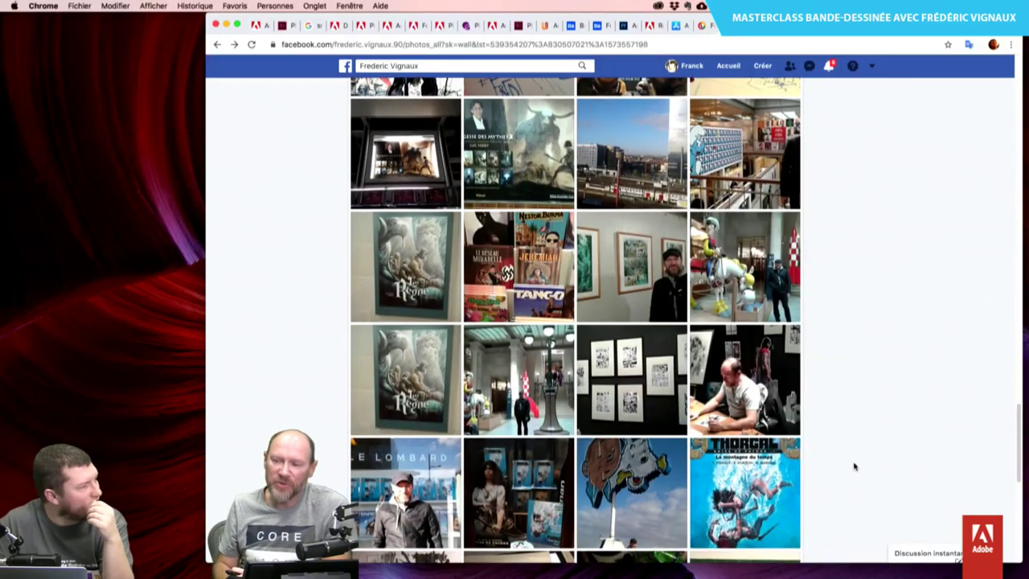
pyautogui.scroll(5, 853, 466)
pyautogui.scroll(3, 854, 466)
pyautogui.scroll(3, 854, 466)
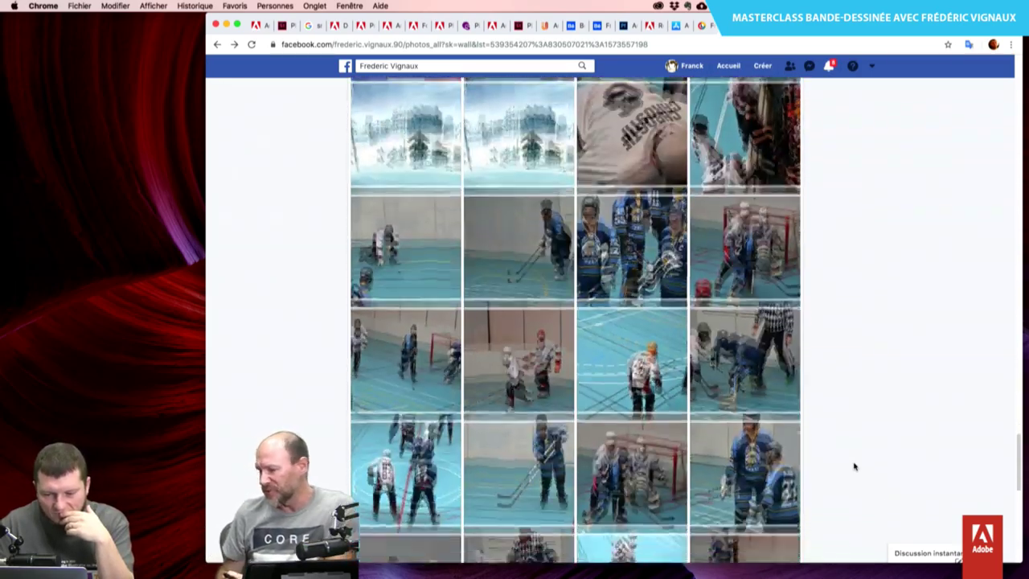
pyautogui.scroll(-3, 853, 467)
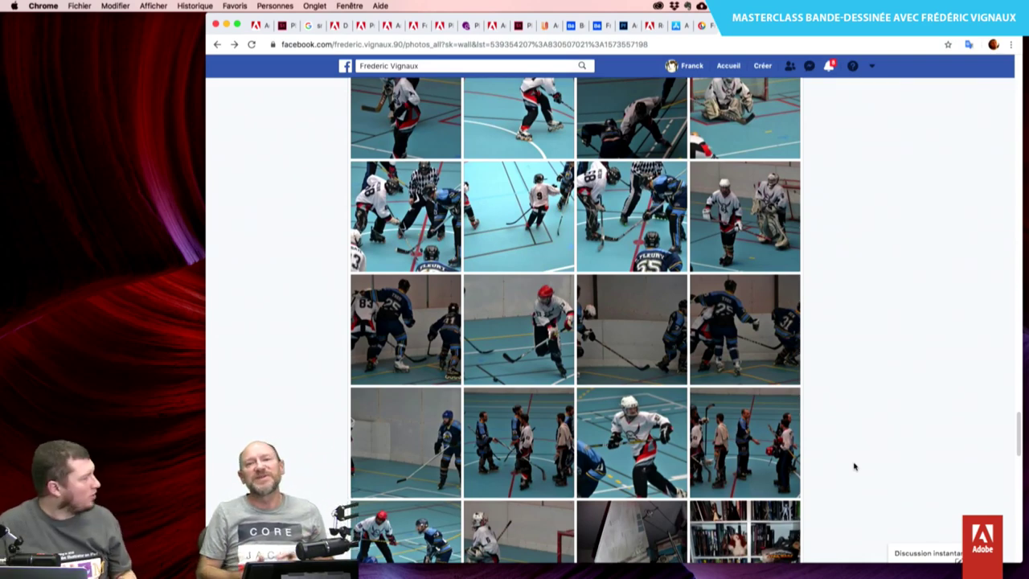
pyautogui.scroll(-10, 854, 467)
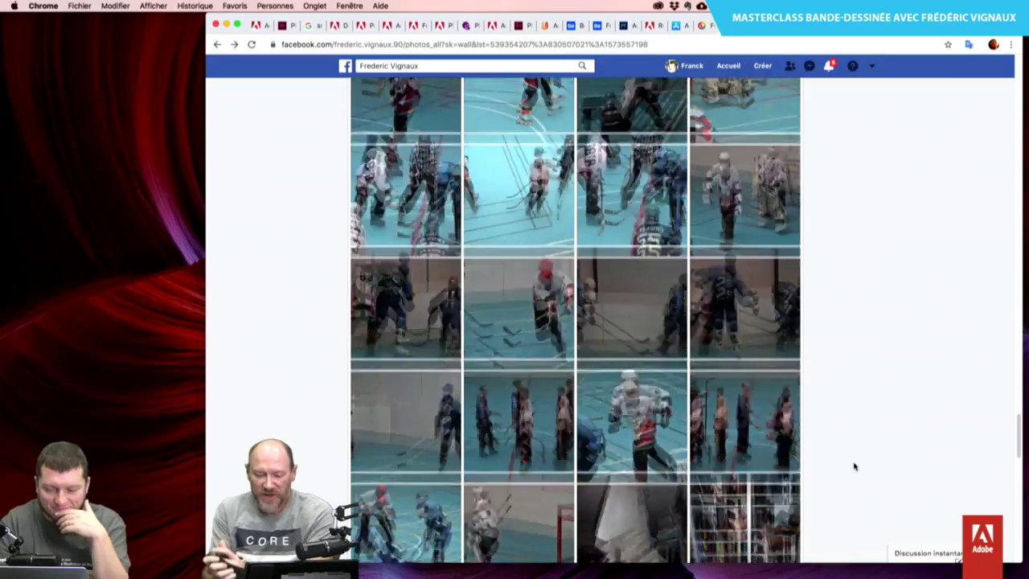
pyautogui.scroll(-10, 854, 466)
pyautogui.scroll(-5, 855, 466)
pyautogui.scroll(-2, 855, 466)
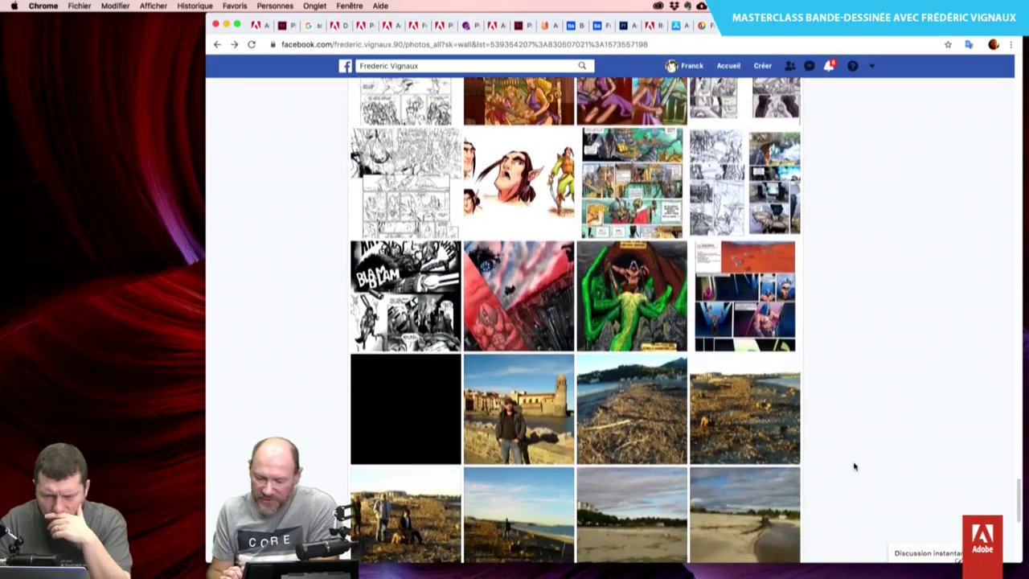
pyautogui.scroll(-5, 854, 467)
pyautogui.scroll(-3, 854, 466)
pyautogui.scroll(-10, 854, 466)
pyautogui.scroll(-1, 855, 466)
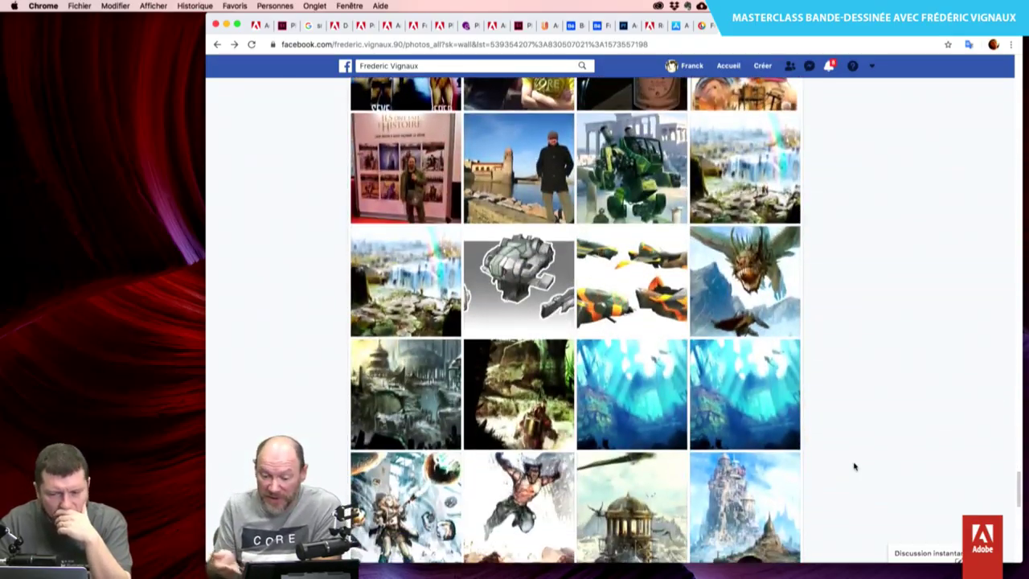
pyautogui.scroll(-1, 854, 467)
pyautogui.scroll(-2, 855, 466)
pyautogui.scroll(-3, 855, 466)
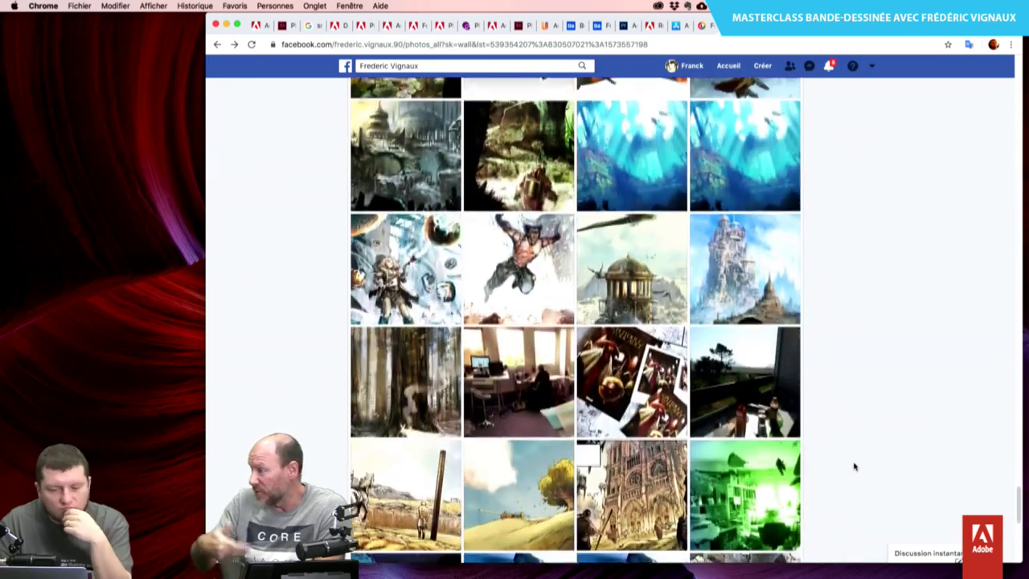
pyautogui.scroll(-3, 854, 466)
pyautogui.scroll(-6, 854, 466)
pyautogui.scroll(-2, 854, 466)
pyautogui.scroll(-10, 854, 467)
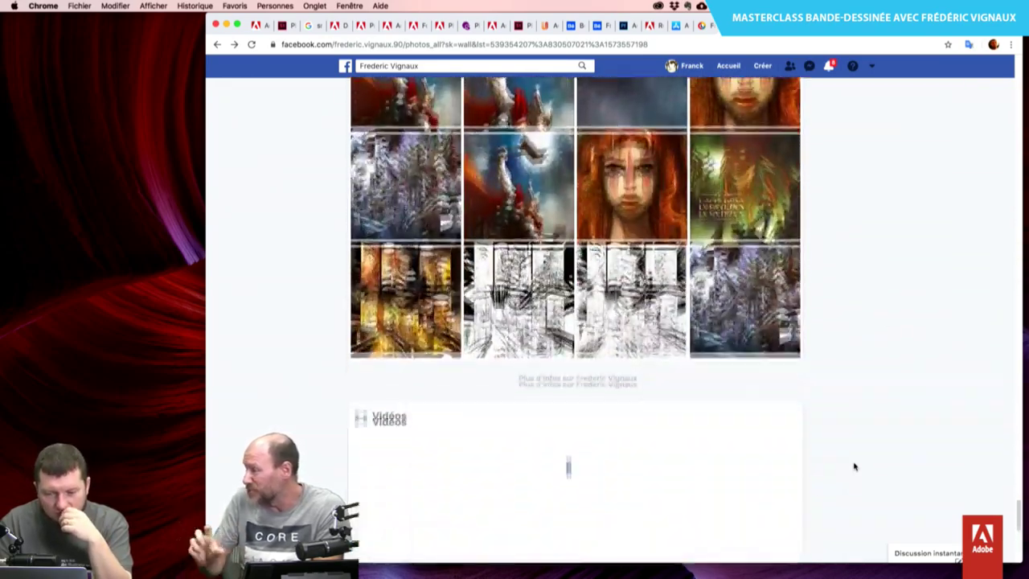
pyautogui.scroll(-2, 854, 466)
pyautogui.scroll(1, 854, 466)
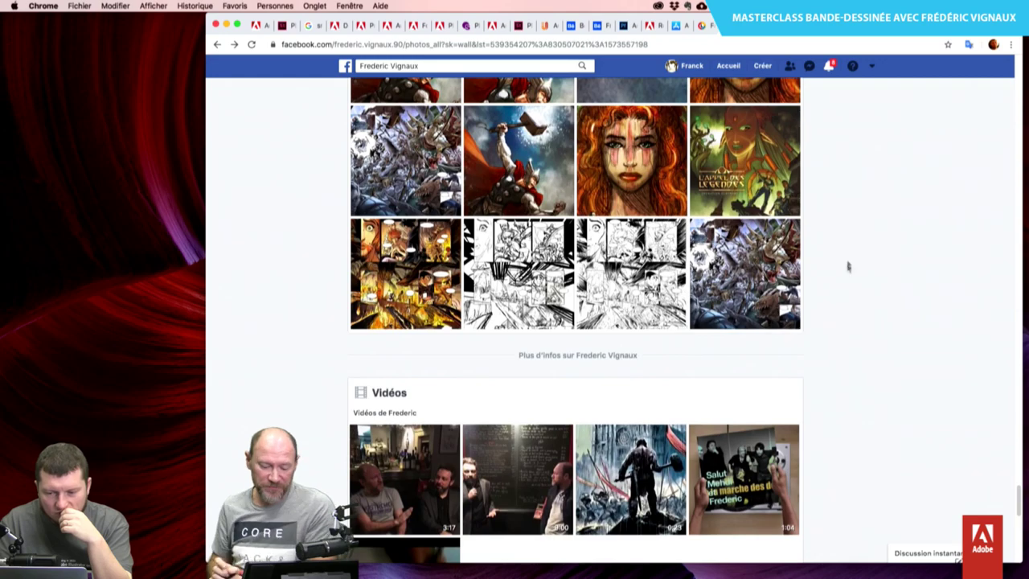
# Open the colour battle spread and compare the inked, pencil and coloured versions of Planche 43.
pyautogui.click(772, 261)
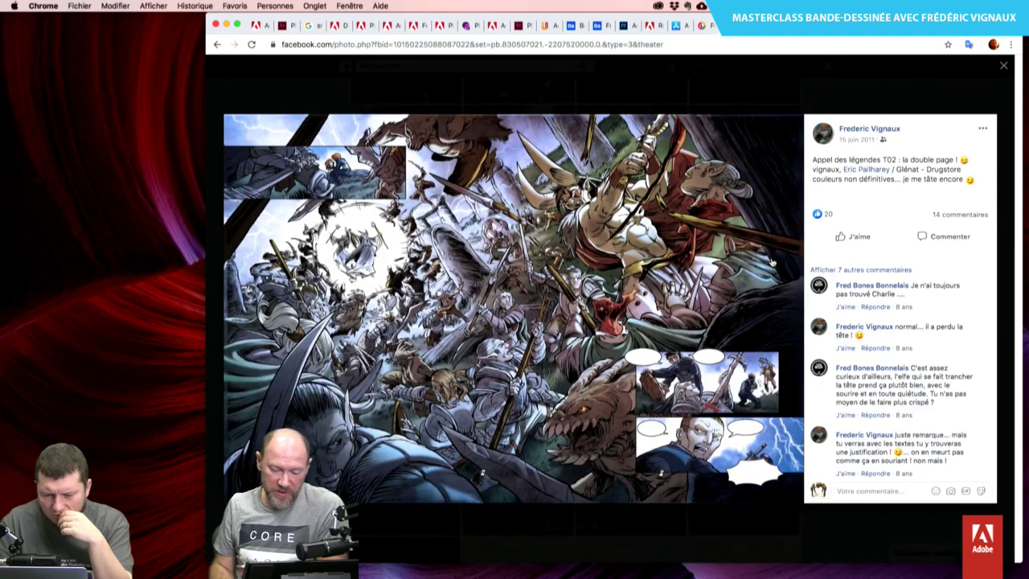
pyautogui.click(772, 261)
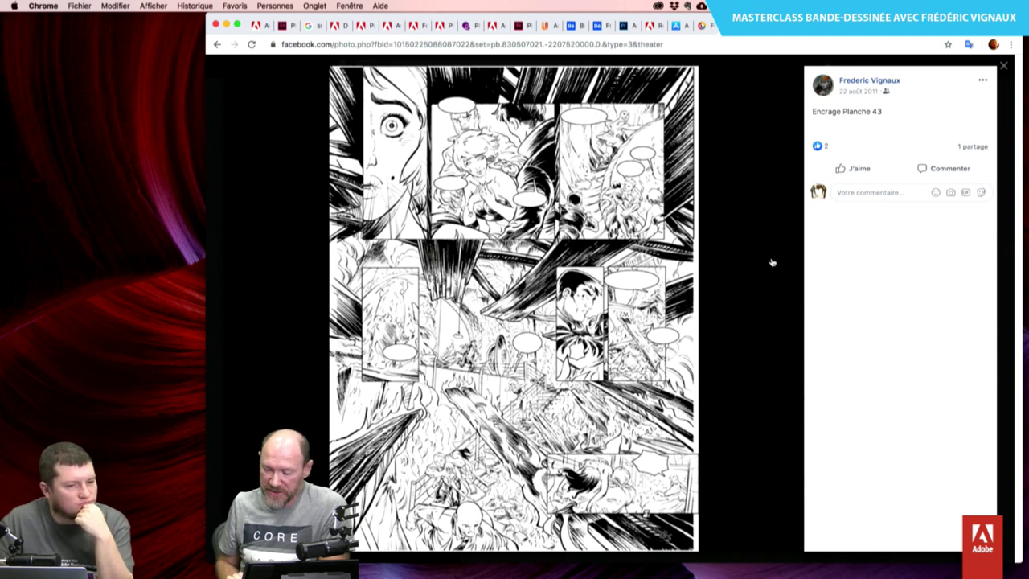
pyautogui.click(772, 262)
pyautogui.click(771, 262)
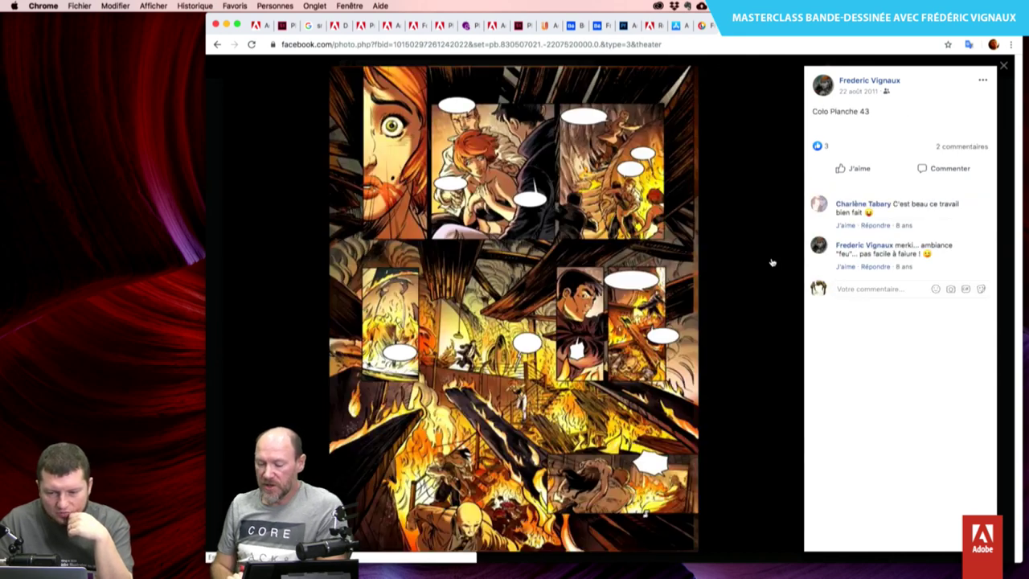
pyautogui.press('Left')
pyautogui.press('Left')
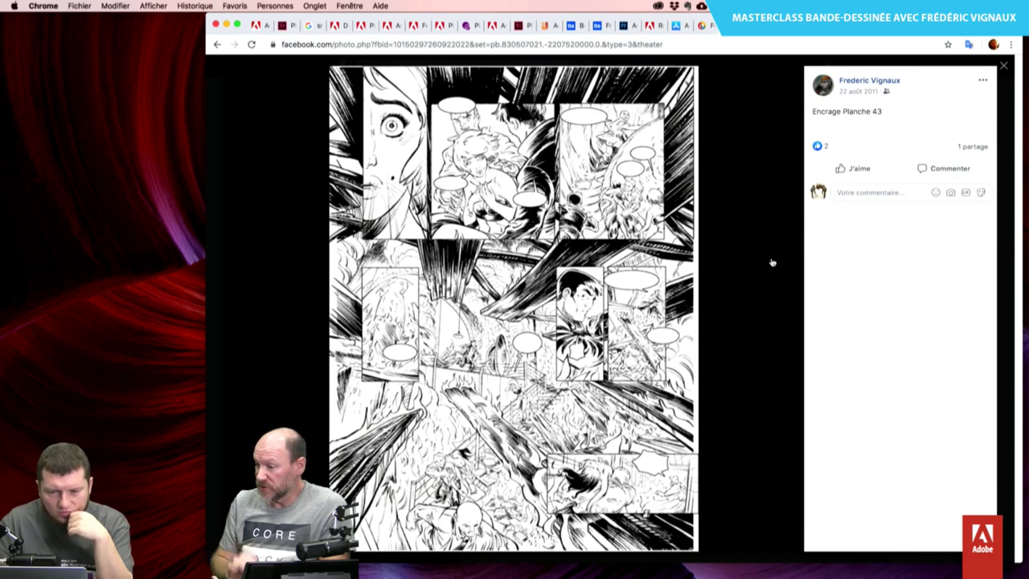
pyautogui.press('Left')
# Advance through a sketch and the Thor illustration, then close the viewer and scroll up the grid.
pyautogui.click(771, 262)
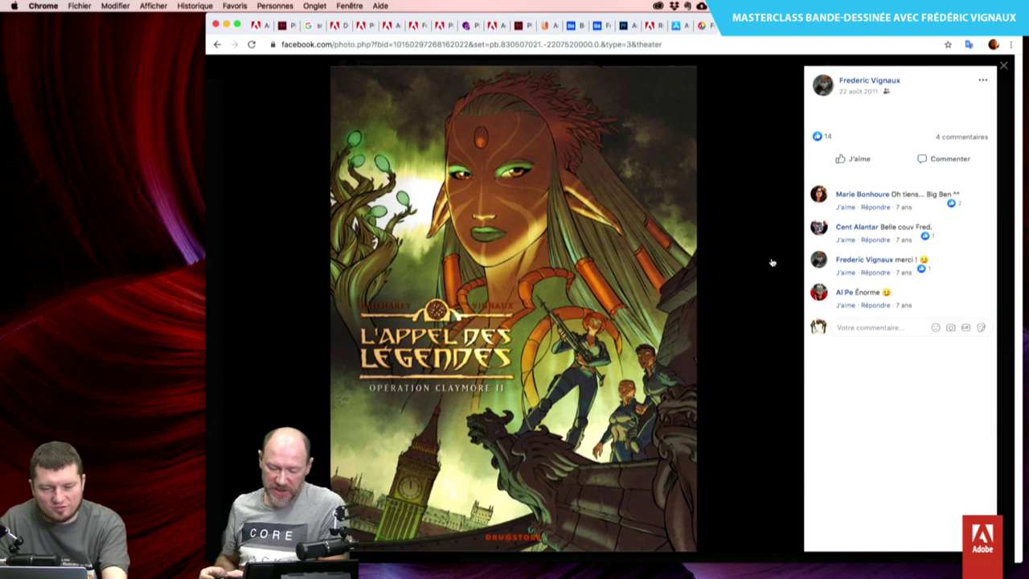
pyautogui.click(772, 262)
pyautogui.click(771, 262)
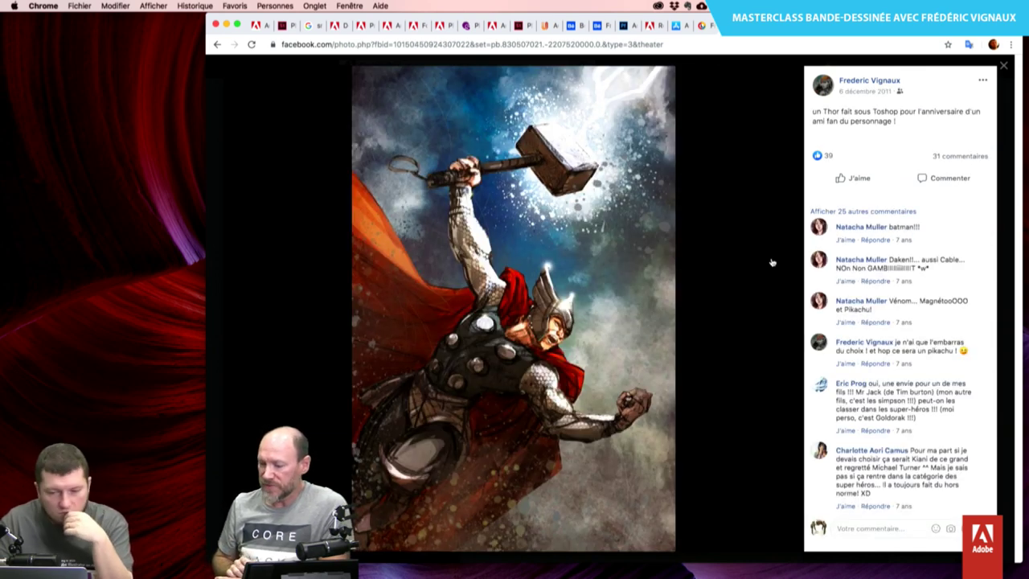
pyautogui.click(772, 262)
pyautogui.press('Escape')
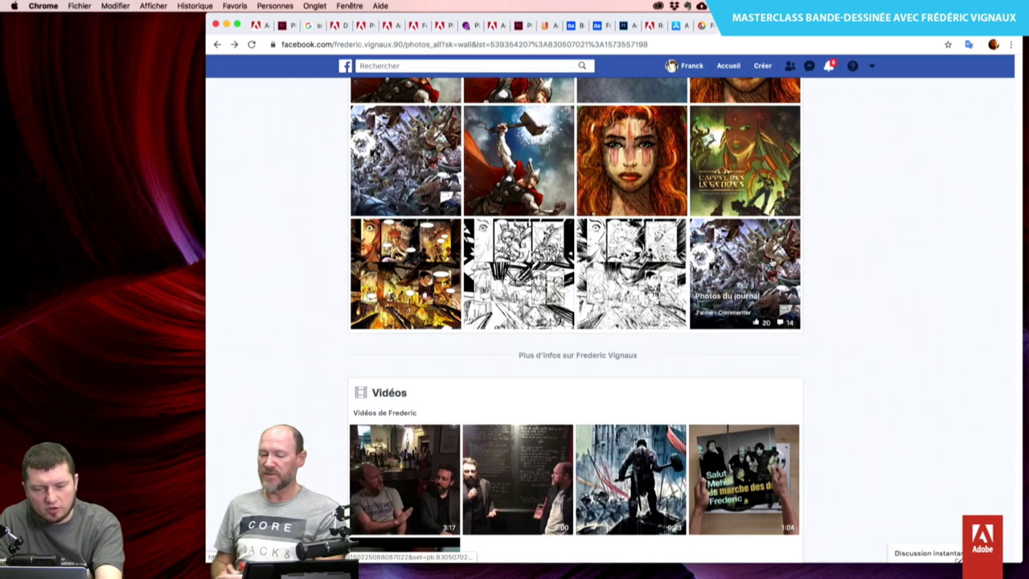
pyautogui.scroll(2, 772, 262)
pyautogui.scroll(2, 771, 262)
pyautogui.scroll(2, 772, 262)
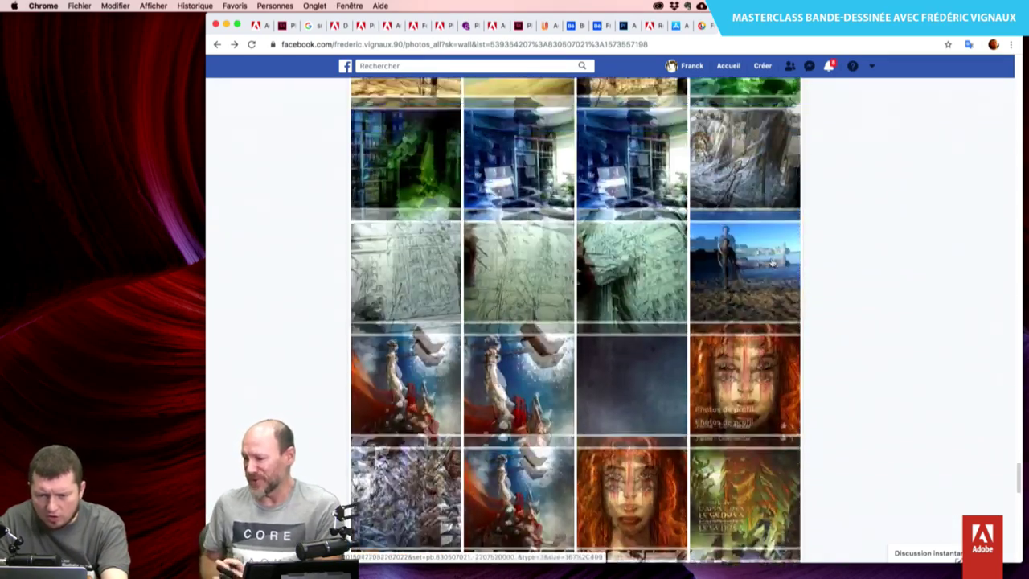
pyautogui.scroll(2, 772, 262)
# In a new tab, search Google for 'l'ombre des anciens pointe noire'.
pyautogui.scroll(2, 771, 262)
pyautogui.press('super+t')
pyautogui.write("l'")
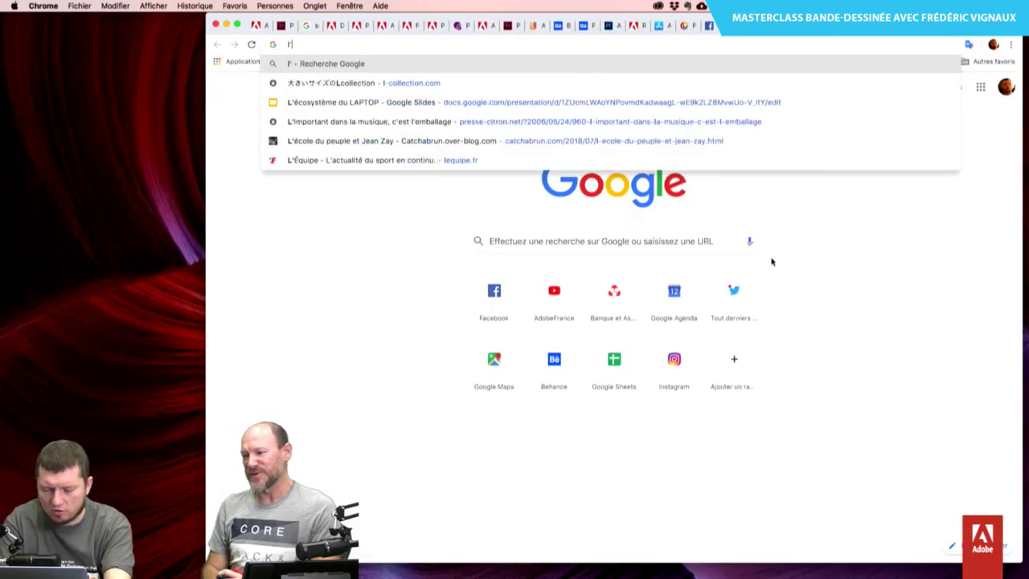
pyautogui.write('ombre des anci')
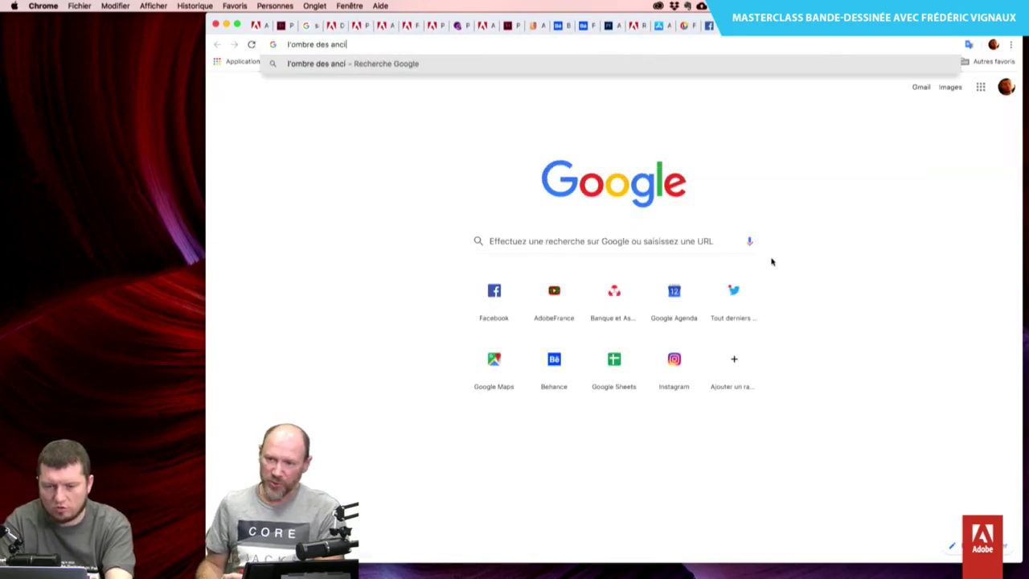
pyautogui.write('ens')
pyautogui.press('Return')
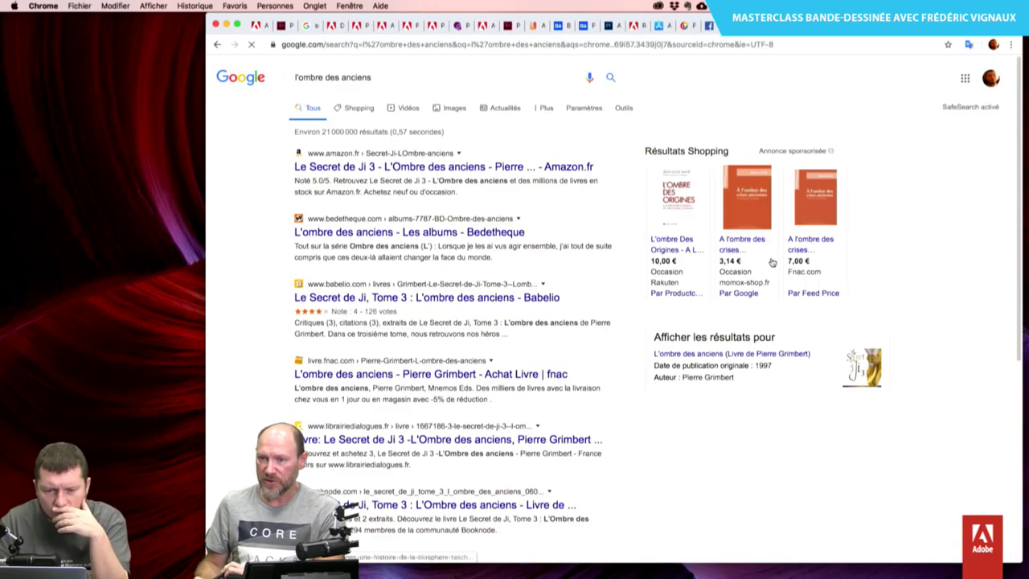
pyautogui.click(370, 77)
pyautogui.write('pointe')
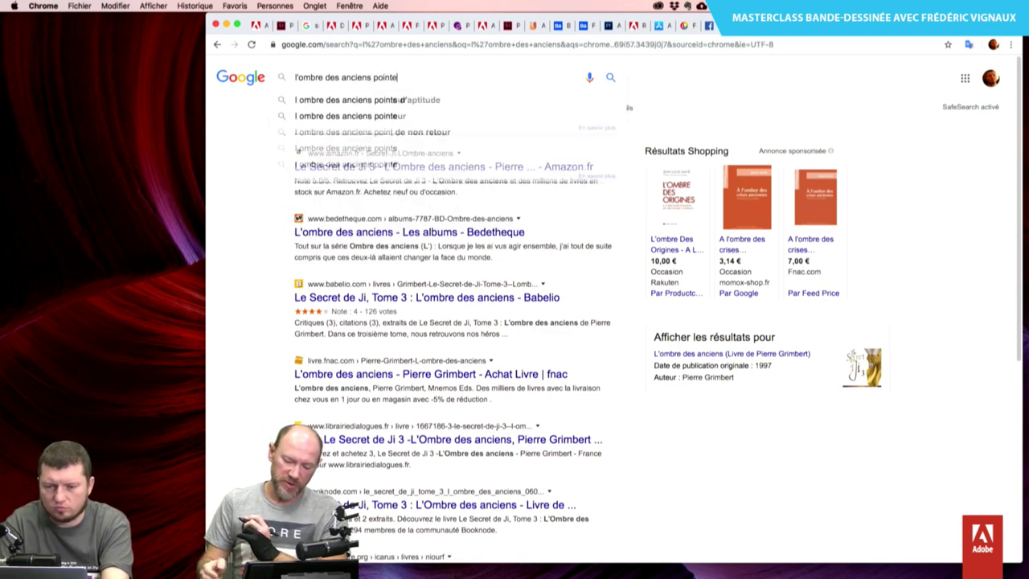
pyautogui.write(' noire')
pyautogui.press('Return')
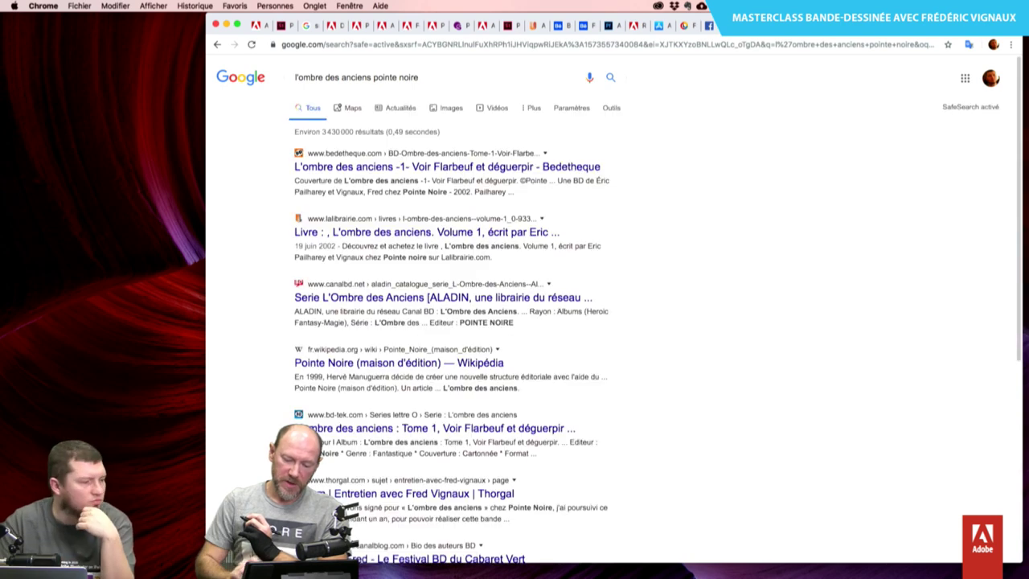
# From the image results, open the first cover's Bedetheque page for L'Ombre des anciens Tome 1.
pyautogui.click(444, 108)
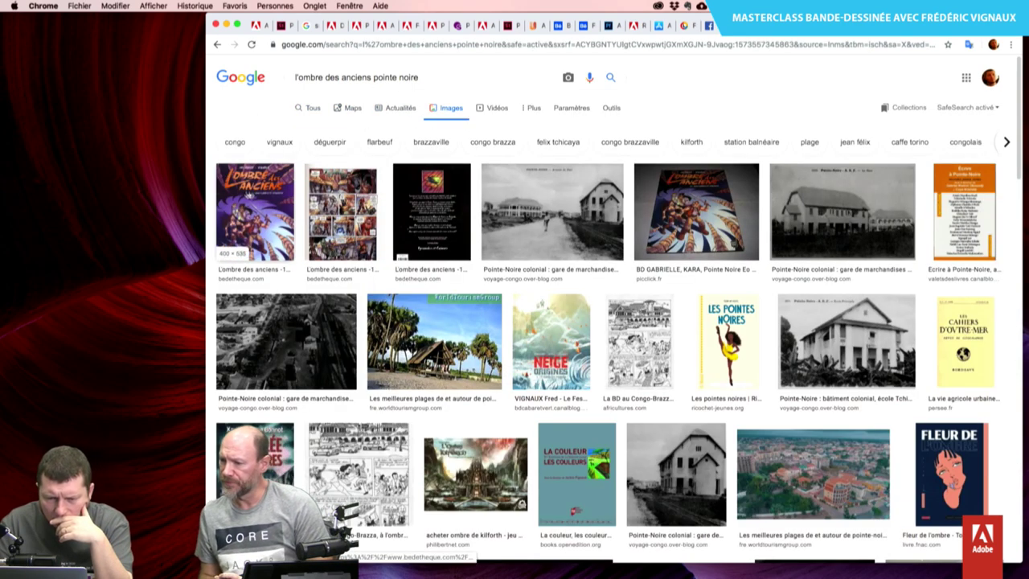
pyautogui.click(265, 194)
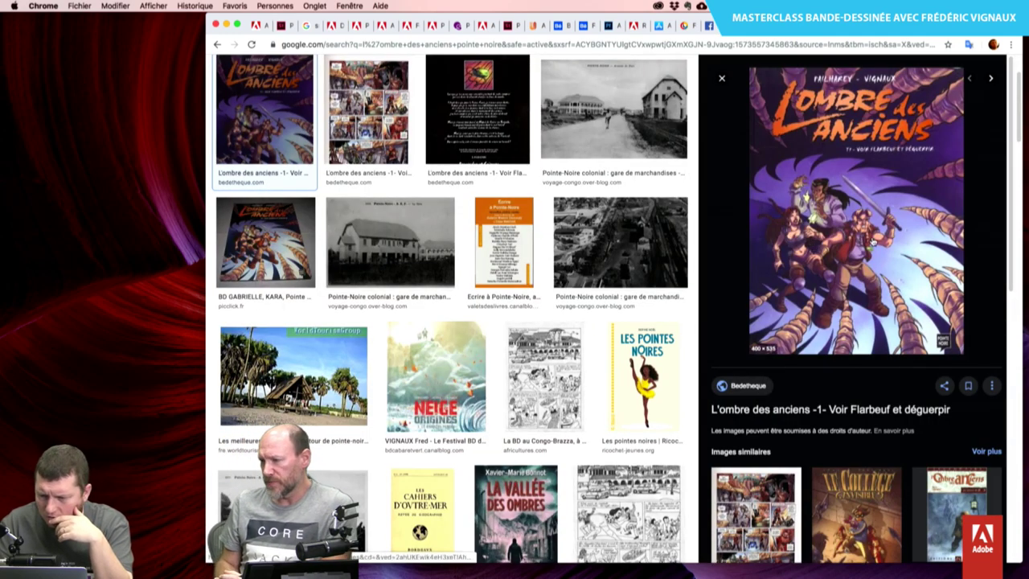
pyautogui.click(872, 241)
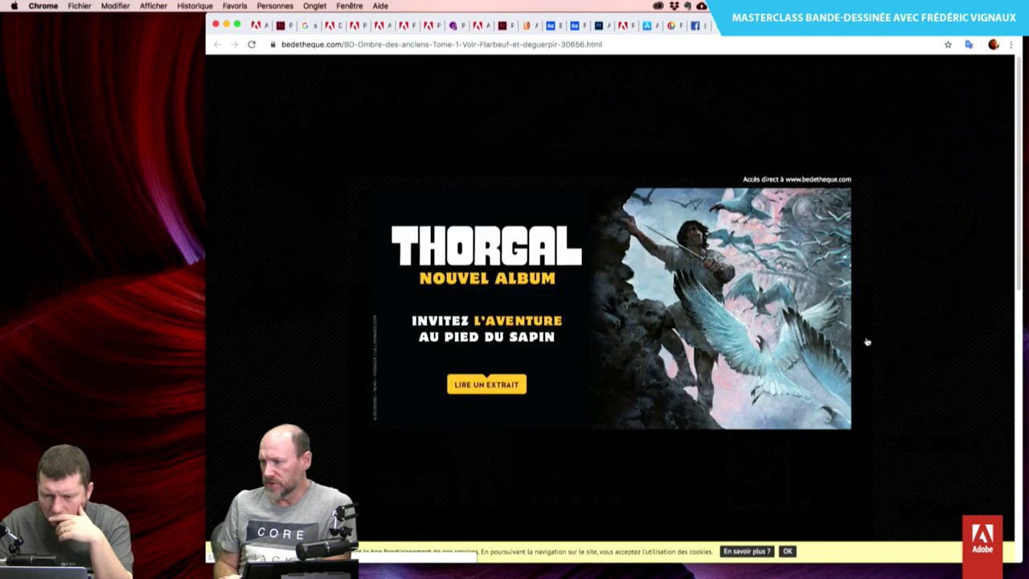
# Dismiss the Thorgal ad and view the enlarged L'ombre des anciens 1 cover.
pyautogui.click(838, 176)
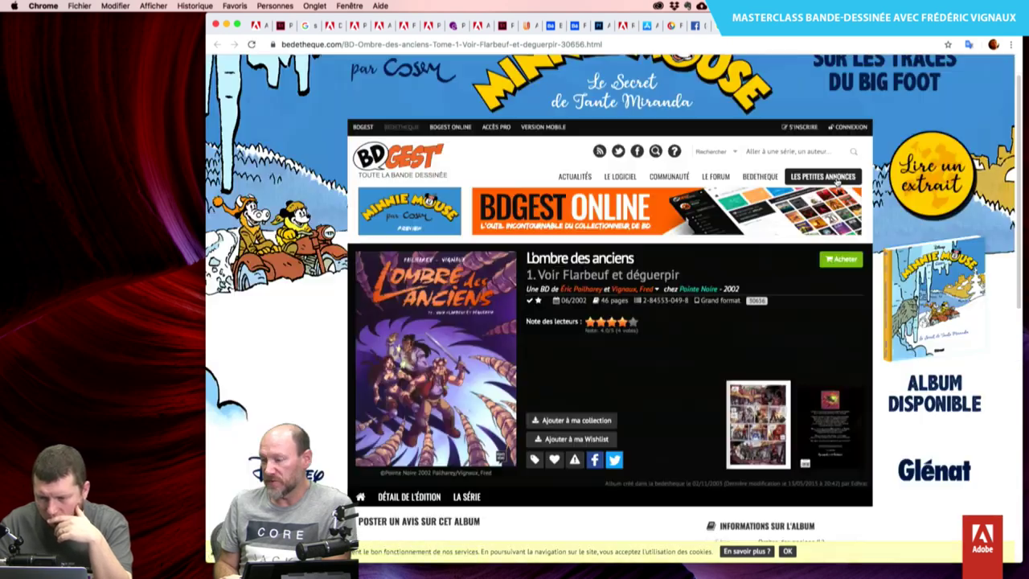
pyautogui.click(415, 377)
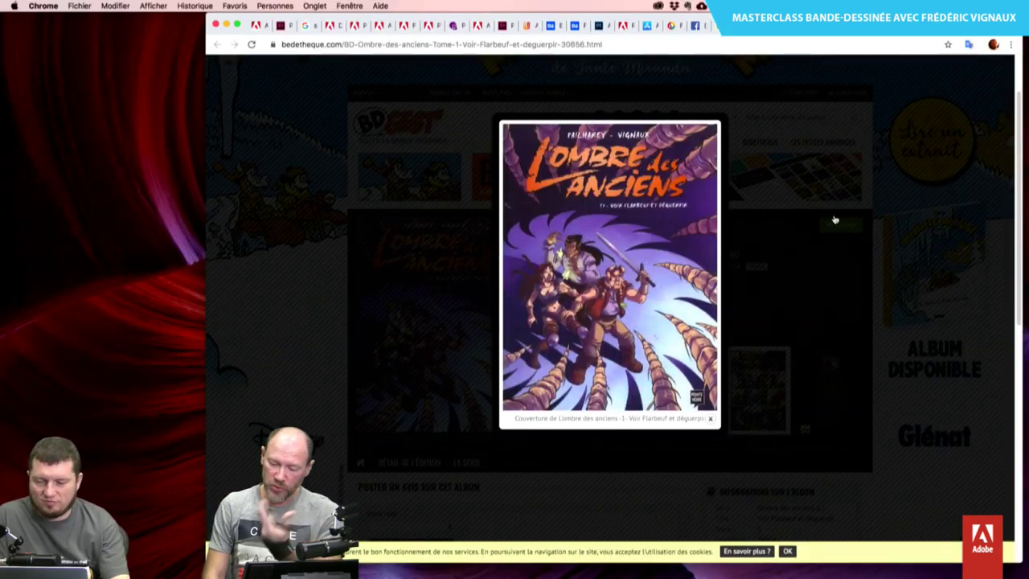
pyautogui.click(834, 219)
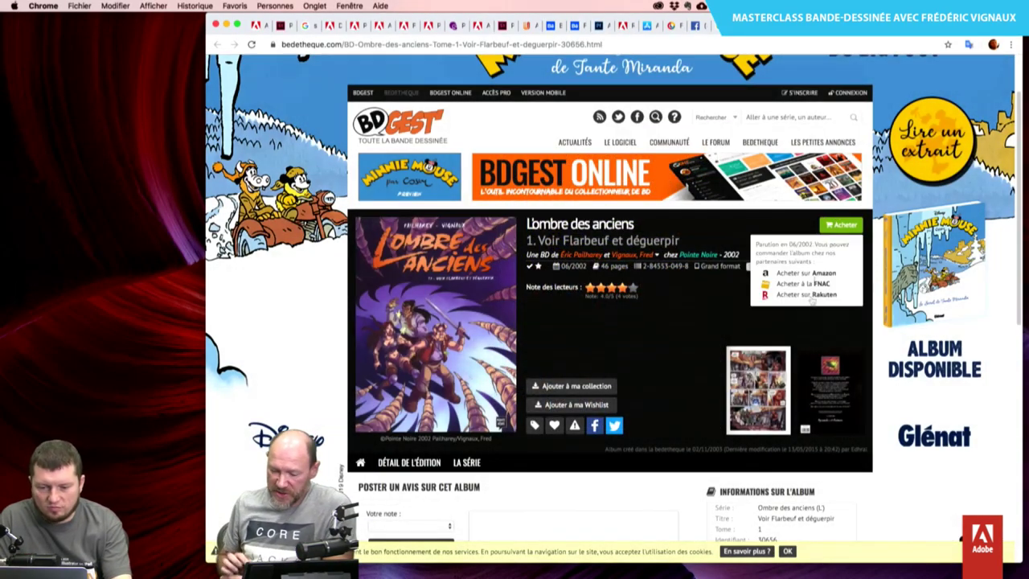
pyautogui.scroll(-2, 794, 321)
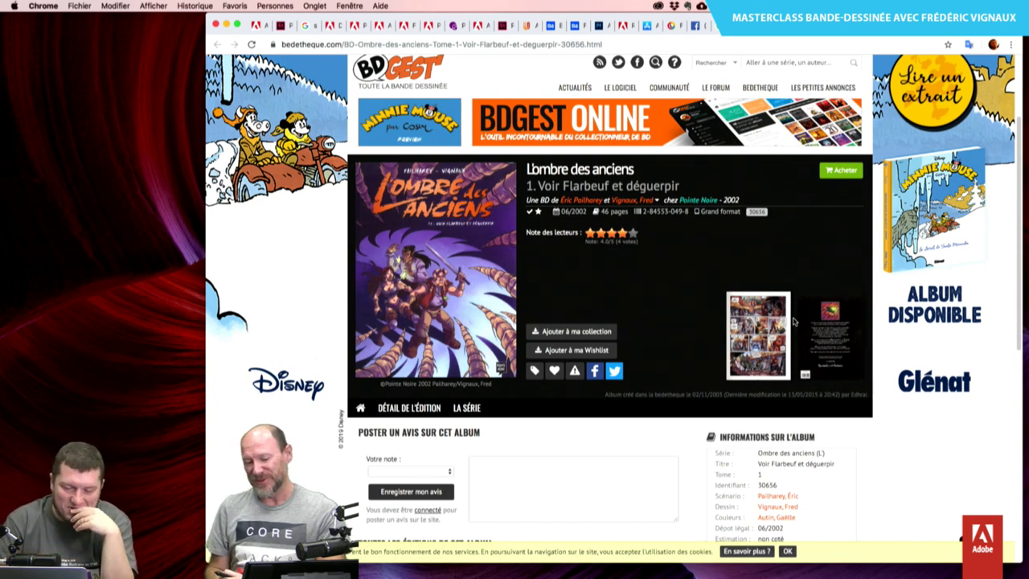
# View the album's sample comic page enlarged, then close it.
pyautogui.click(757, 330)
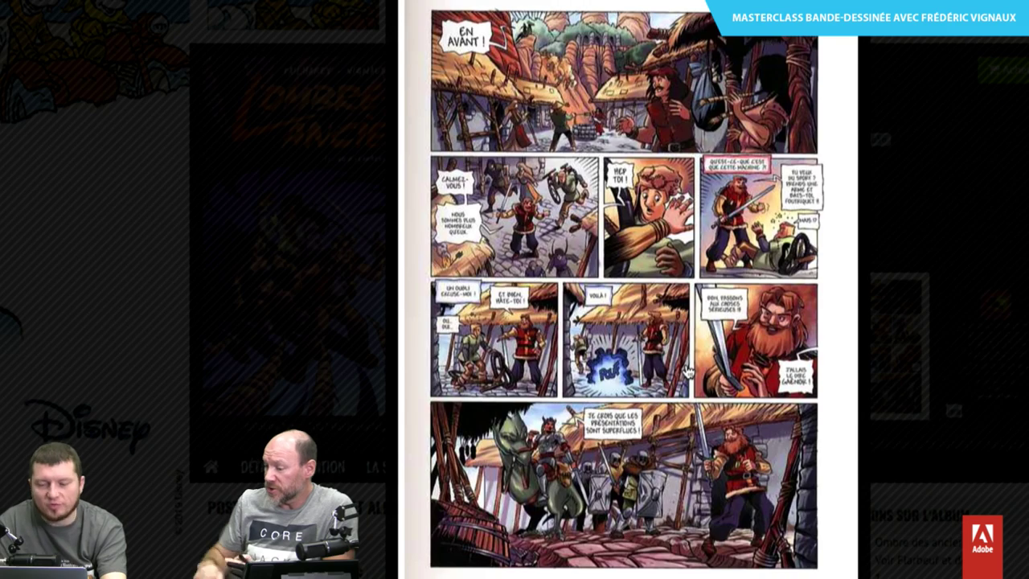
pyautogui.click(688, 370)
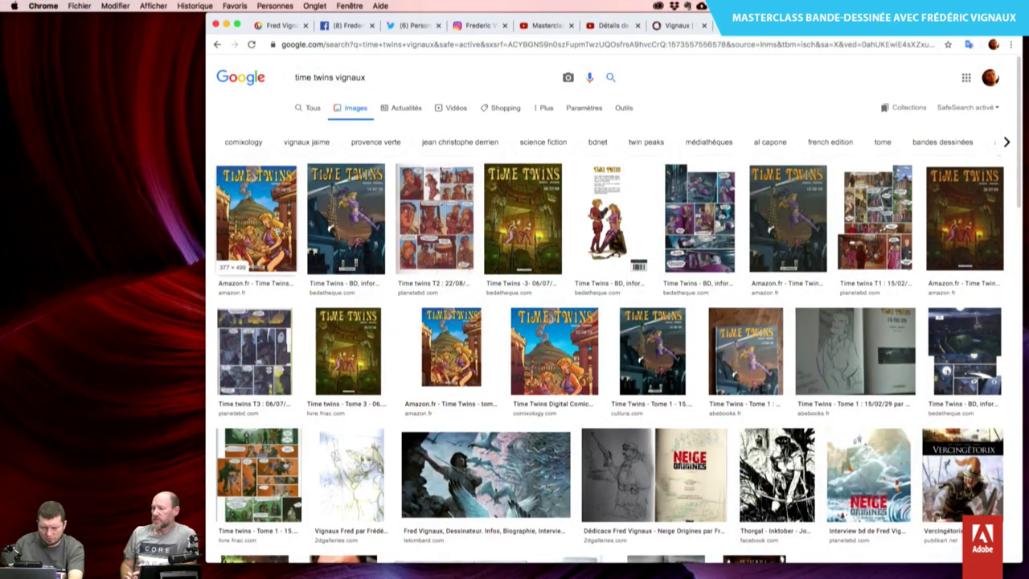
# Preview the Time Twins tome 2 cover and step through nearby results to the planetebd page.
pyautogui.click(276, 189)
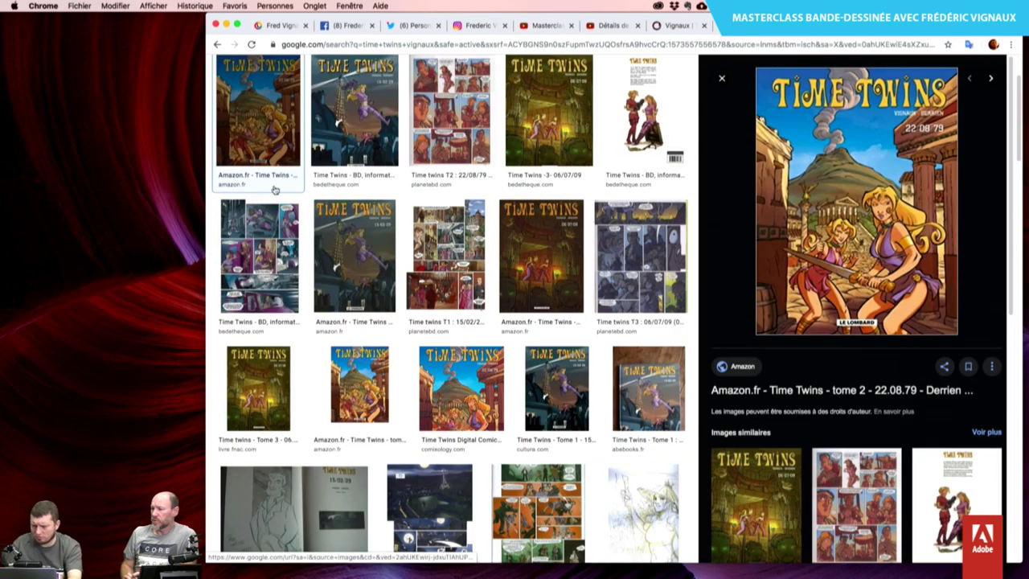
pyautogui.press('Right')
pyautogui.press('Right')
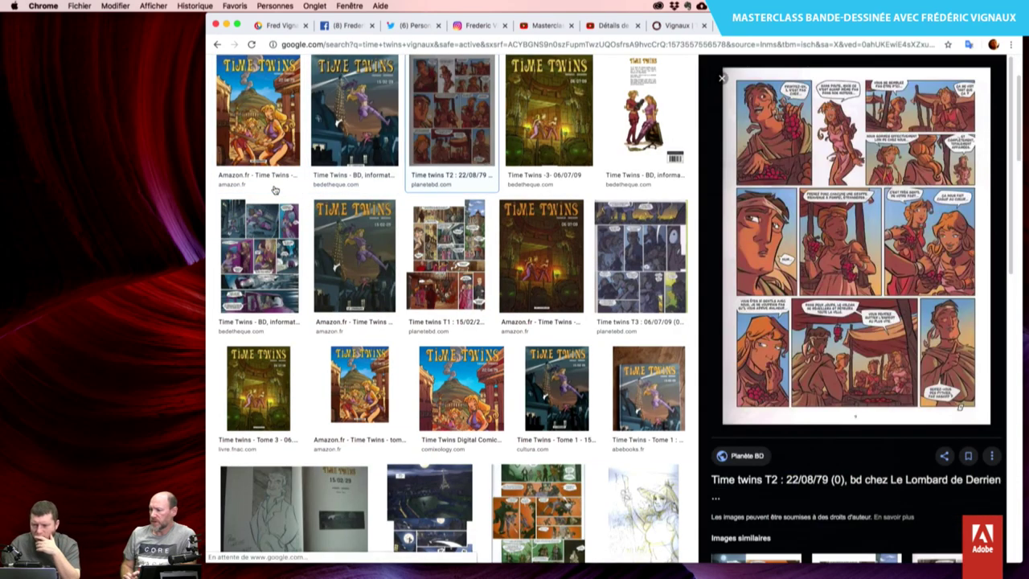
pyautogui.press('Left')
pyautogui.press('Left')
pyautogui.press('Right')
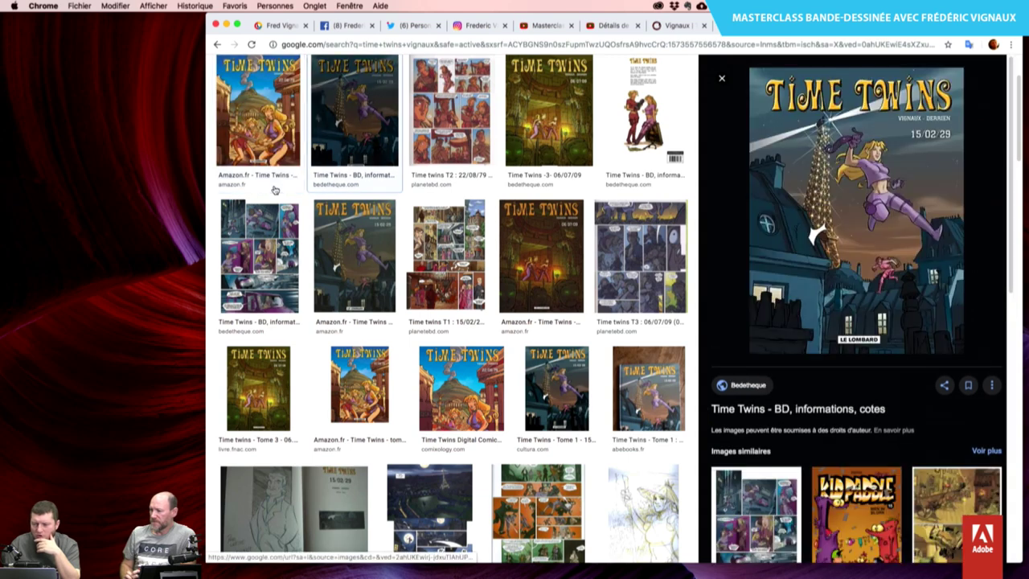
pyautogui.press('Right')
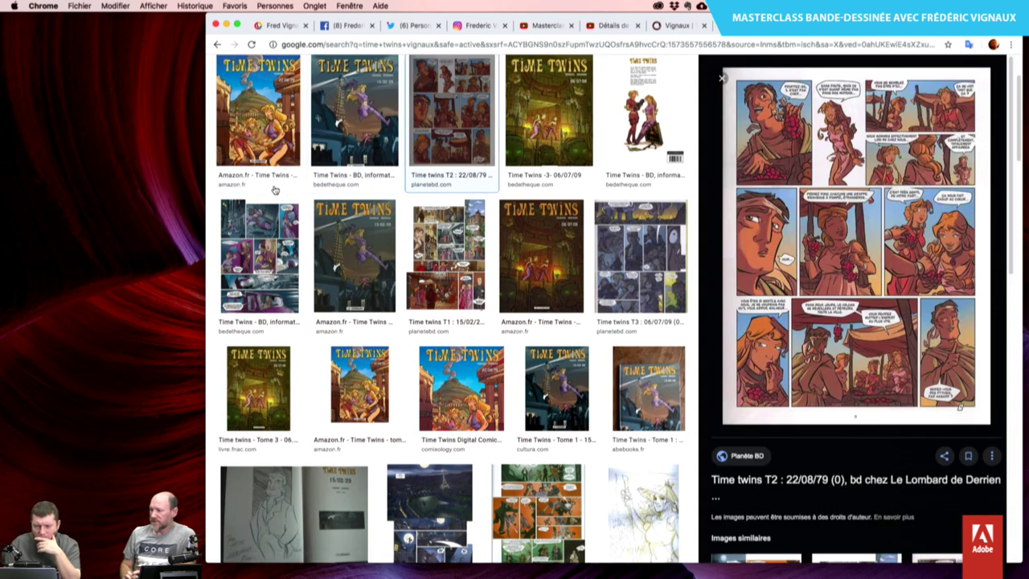
pyautogui.press('Right')
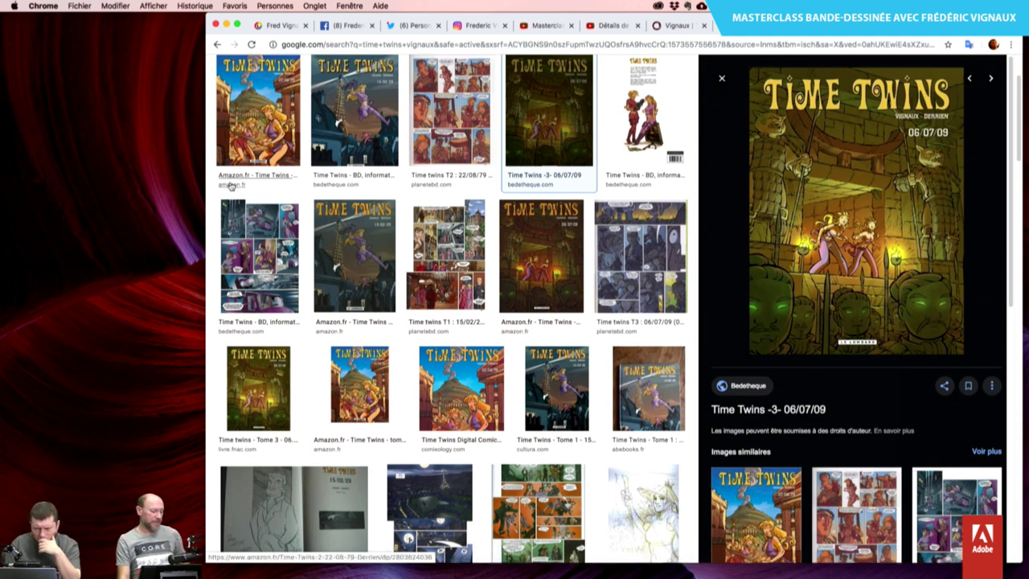
# Step through the Time Twins tome 1, 3 and 2 covers and pages, then close the tab.
pyautogui.click(281, 219)
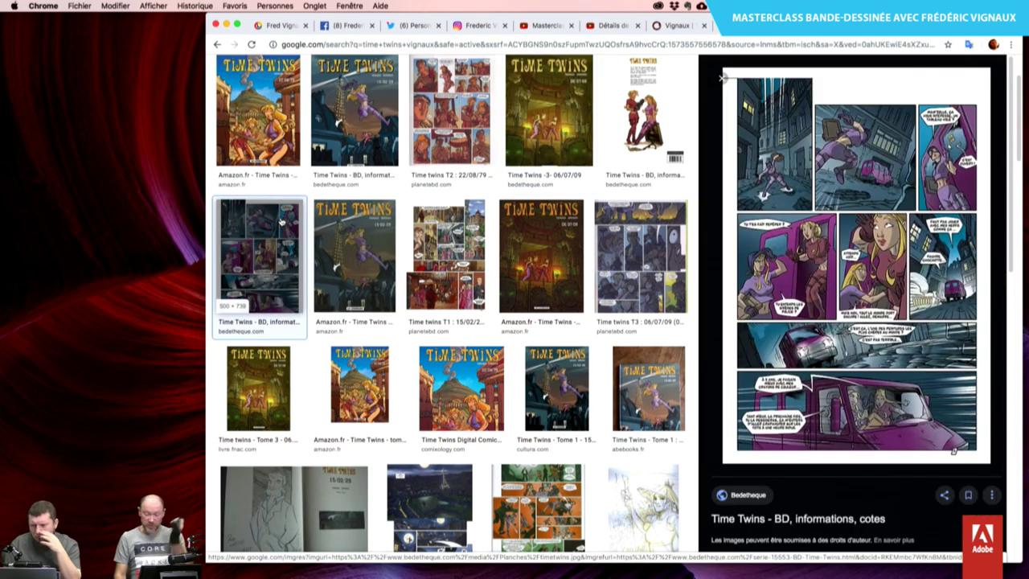
pyautogui.press('Right')
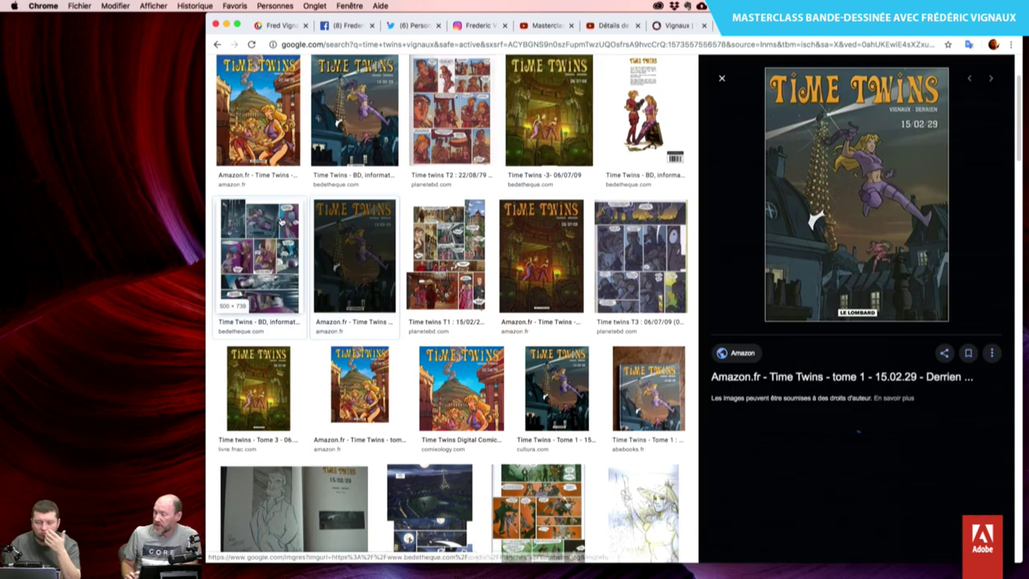
pyautogui.press('Right')
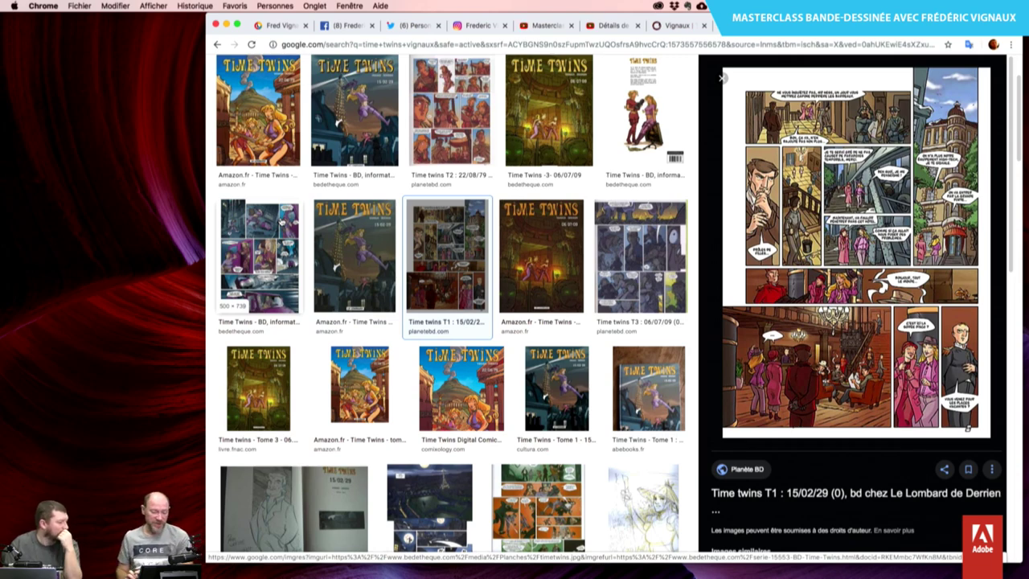
pyautogui.press('Right')
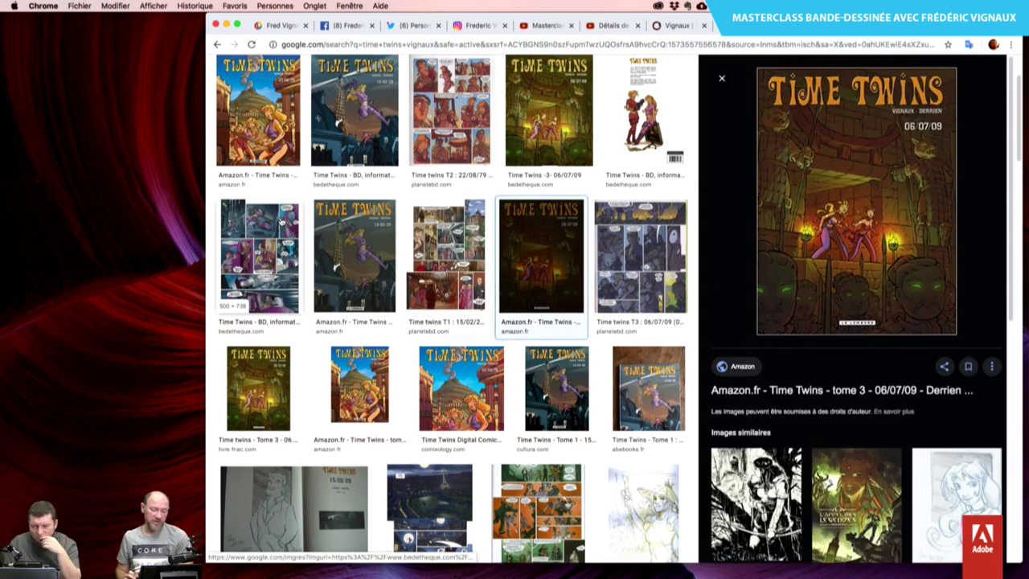
pyautogui.press('Right')
pyautogui.press('Right')
pyautogui.press('Right')
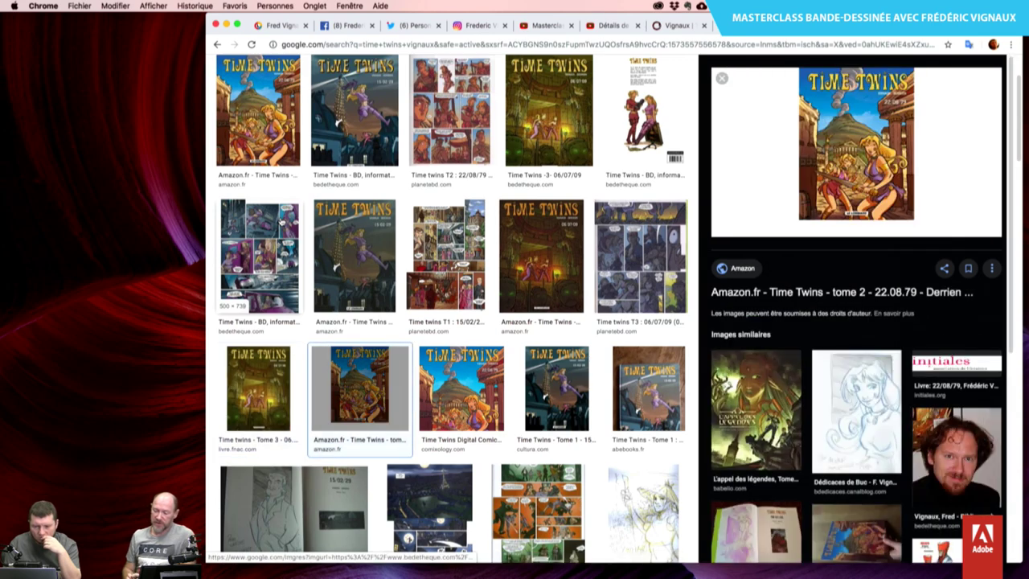
pyautogui.press('Right')
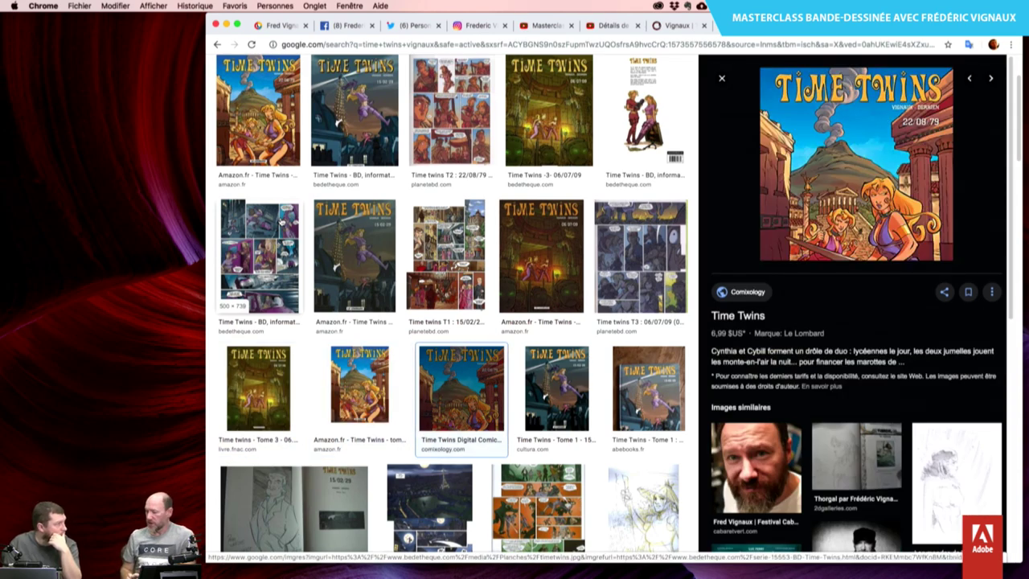
pyautogui.press('Right')
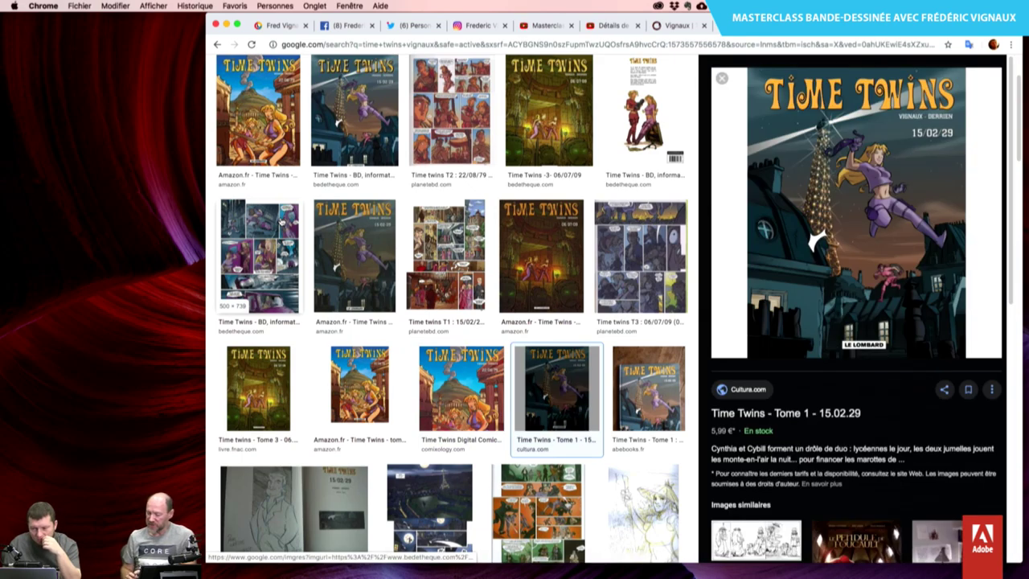
pyautogui.press('Right')
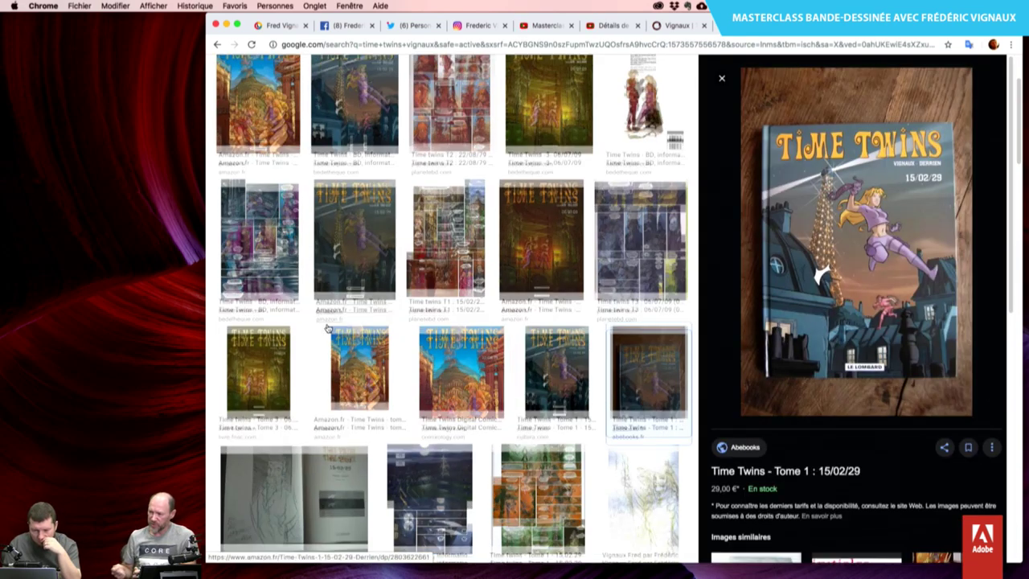
pyautogui.scroll(-5, 327, 327)
pyautogui.scroll(5, 327, 326)
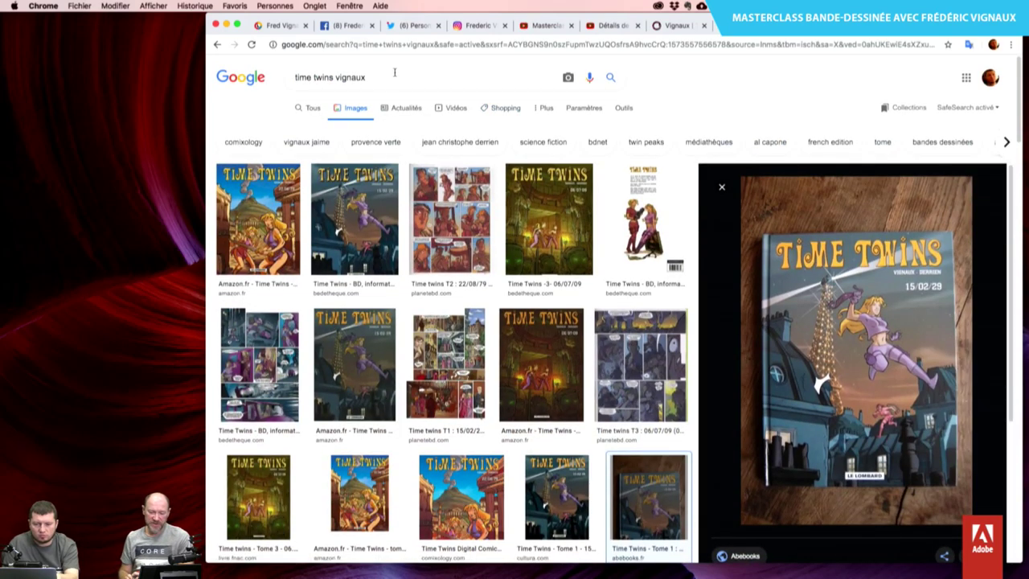
pyautogui.press('super+w')
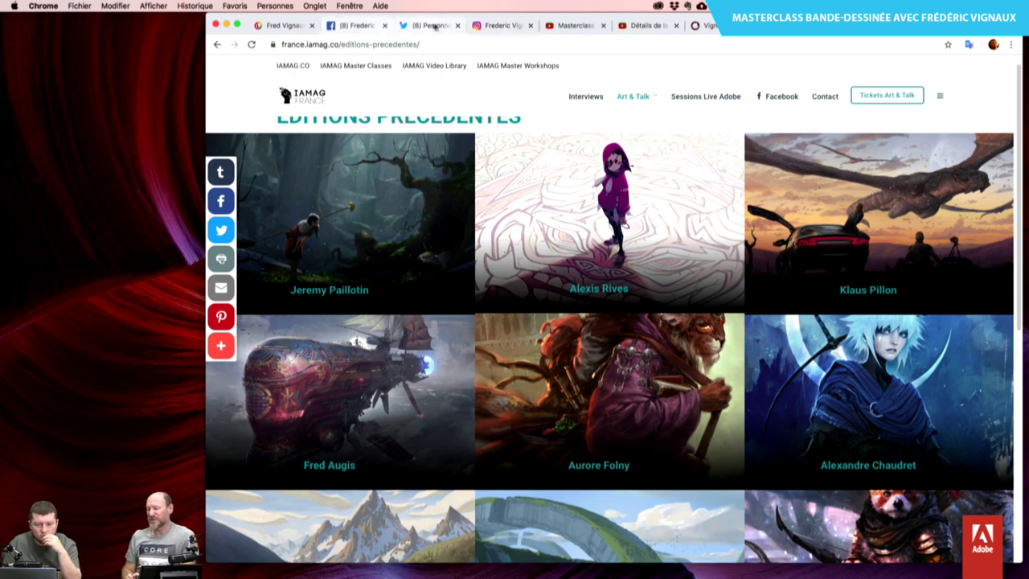
# Close Twitter and open the L'Appel des Légendes cover from the artist's Facebook photos.
pyautogui.click(458, 26)
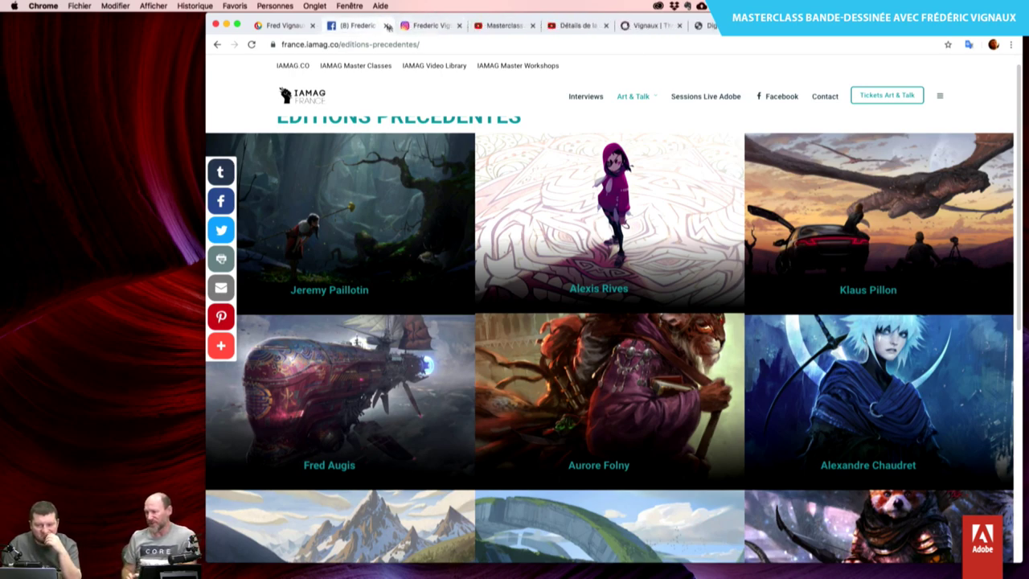
pyautogui.click(362, 29)
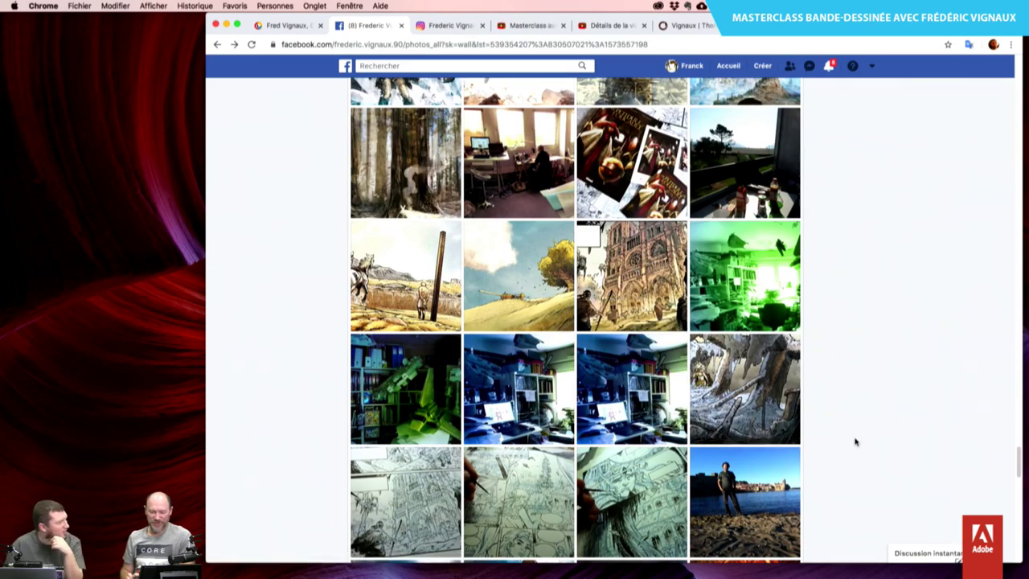
pyautogui.scroll(-3, 855, 441)
pyautogui.scroll(-5, 855, 441)
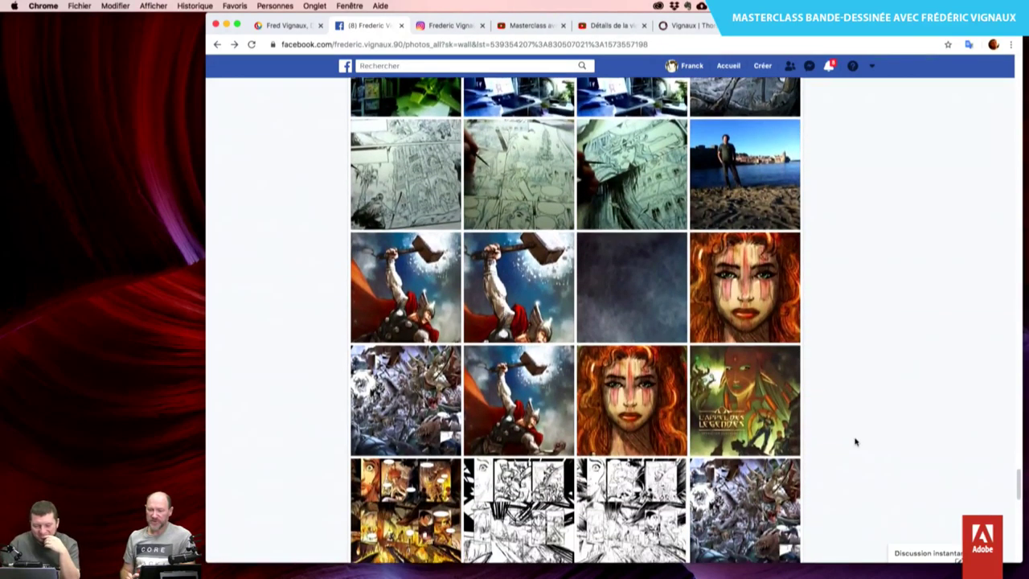
pyautogui.scroll(-4, 855, 441)
pyautogui.moveTo(744, 401)
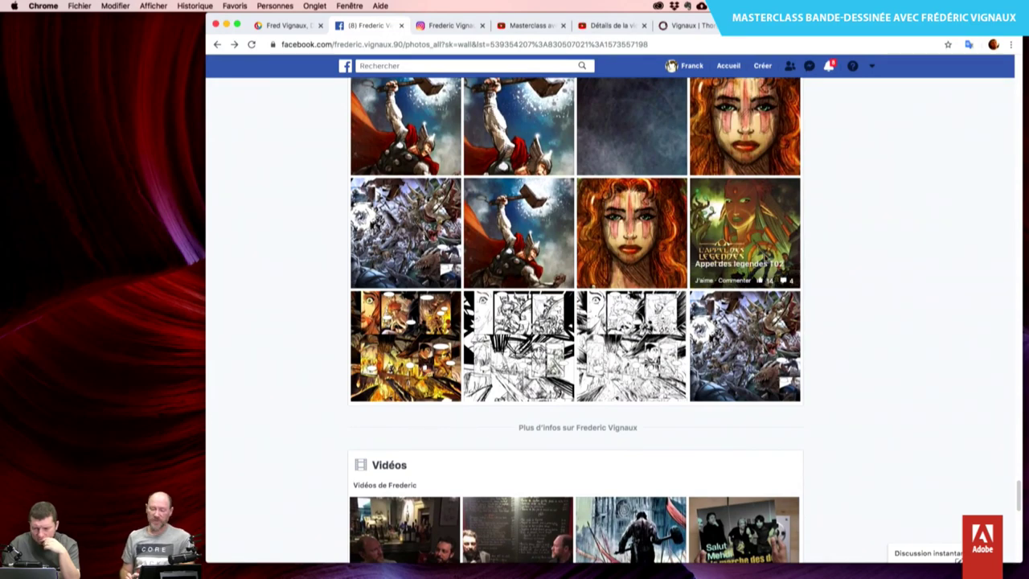
pyautogui.click(754, 239)
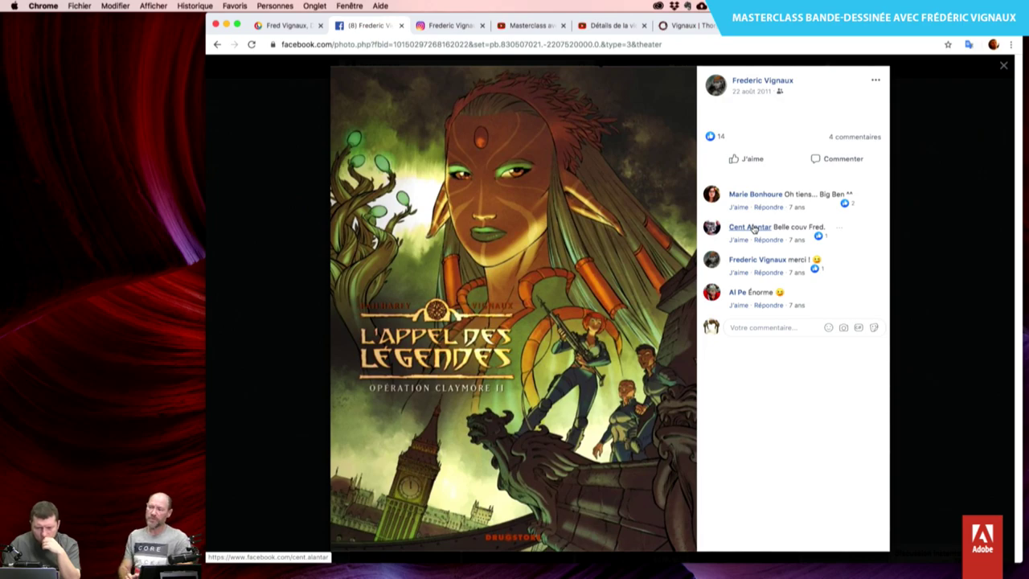
# Flip between the L'Appel des Légendes cover and the pencil and colour Planche 43 pages.
pyautogui.press('Right')
pyautogui.press('Right')
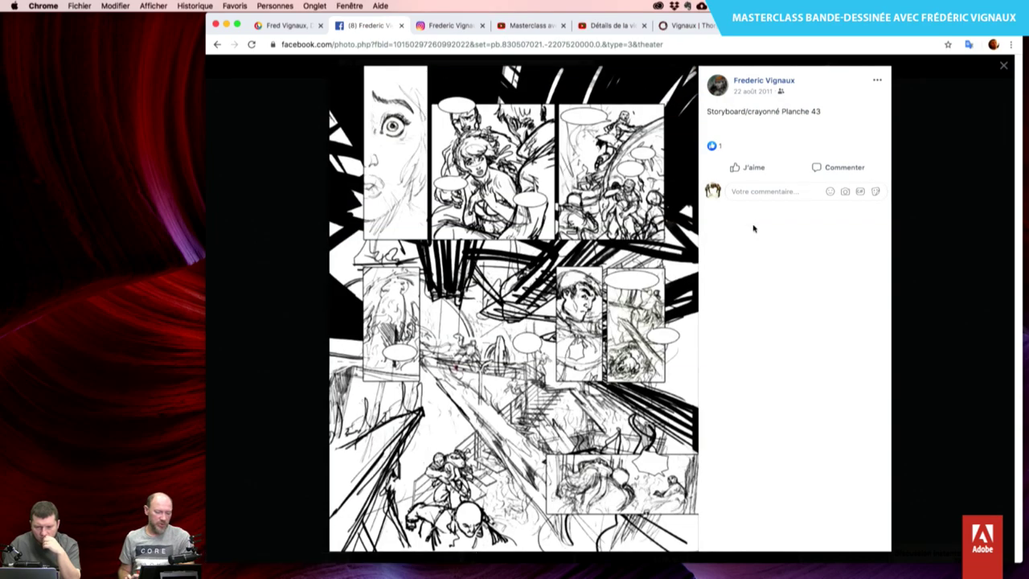
pyautogui.press('Left')
pyautogui.press('Right')
pyautogui.press('Right')
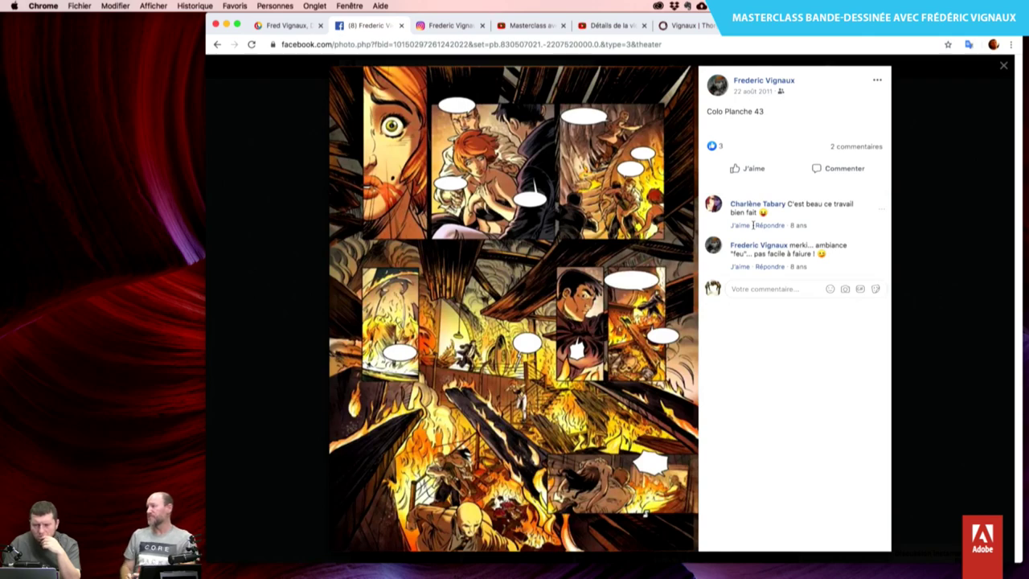
pyautogui.press('Right')
pyautogui.press('Left')
pyautogui.press('Right')
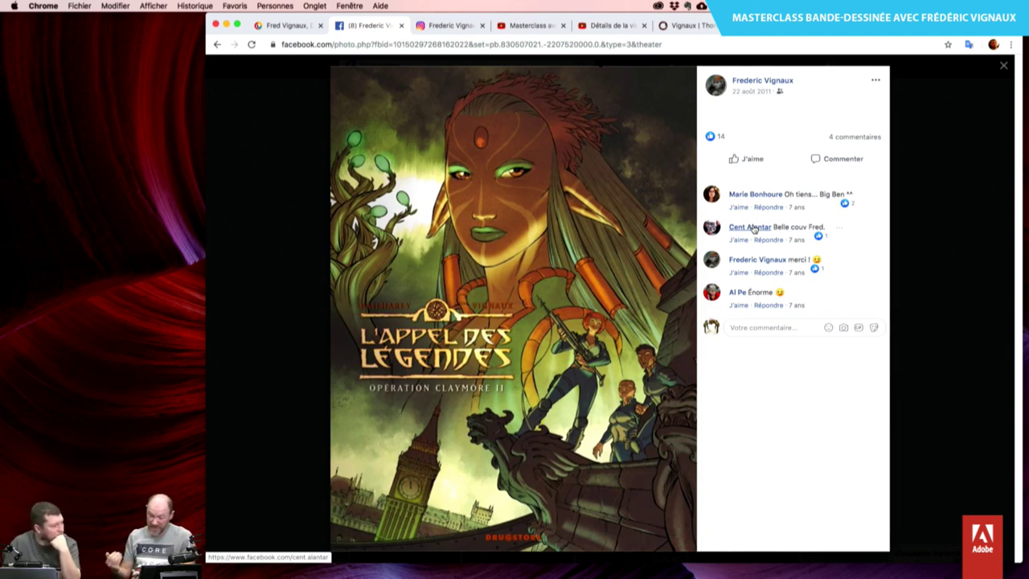
# View the red-haired woman sketch and the Thor illustration, flipping back and forth.
pyautogui.press('Right')
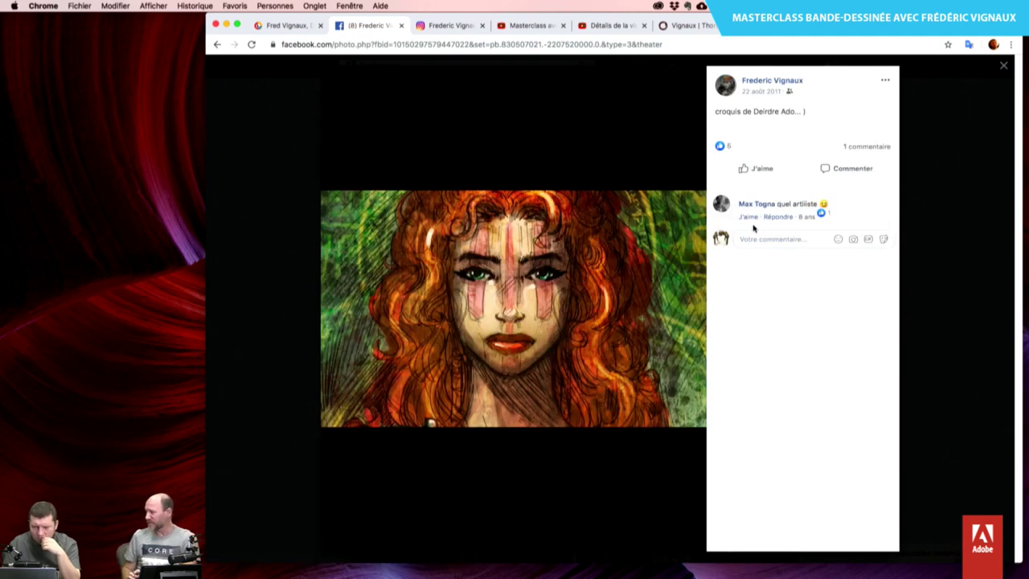
pyautogui.press('Right')
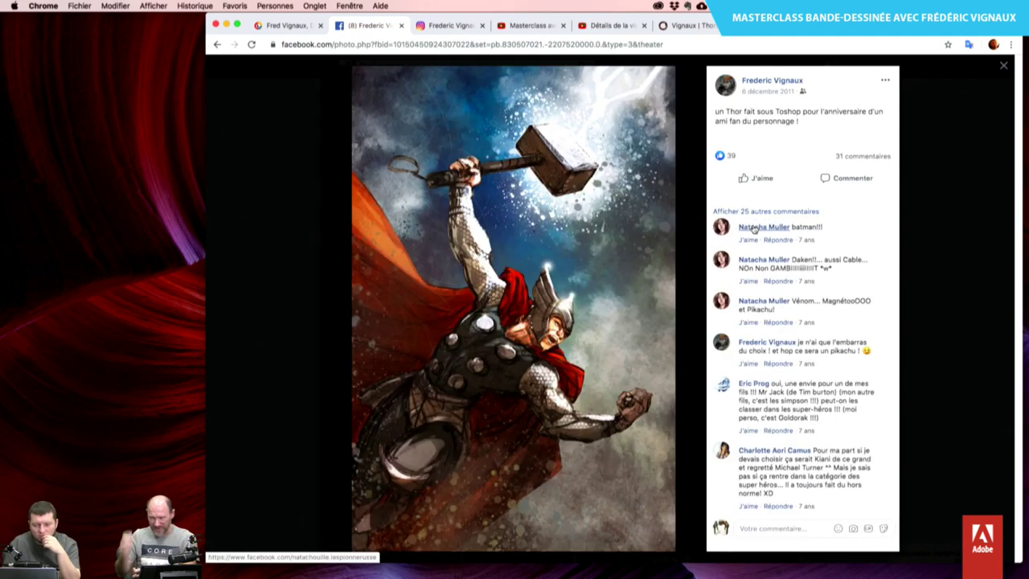
pyautogui.press('Left')
pyautogui.press('Left')
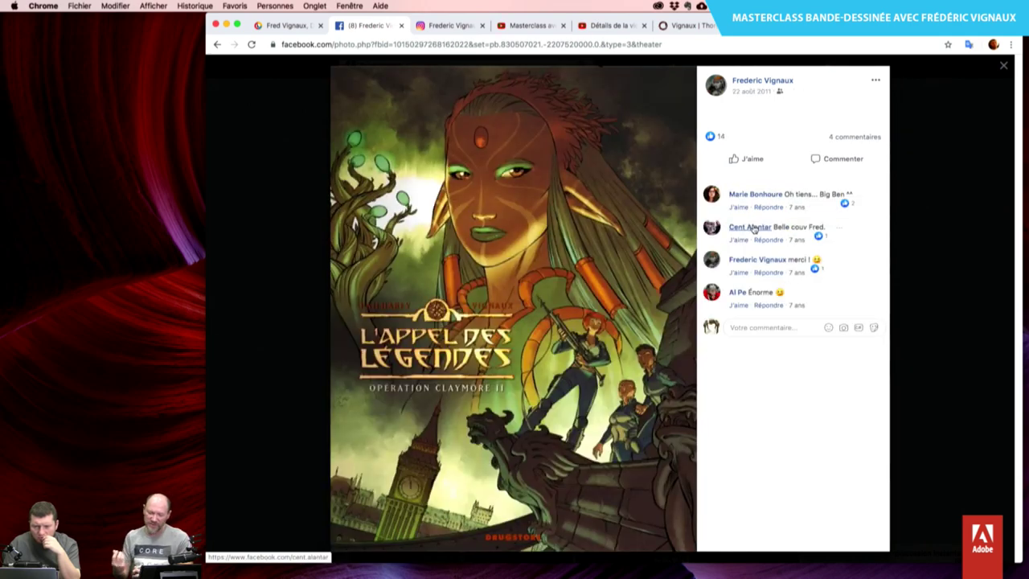
pyautogui.press('Left')
pyautogui.press('Right')
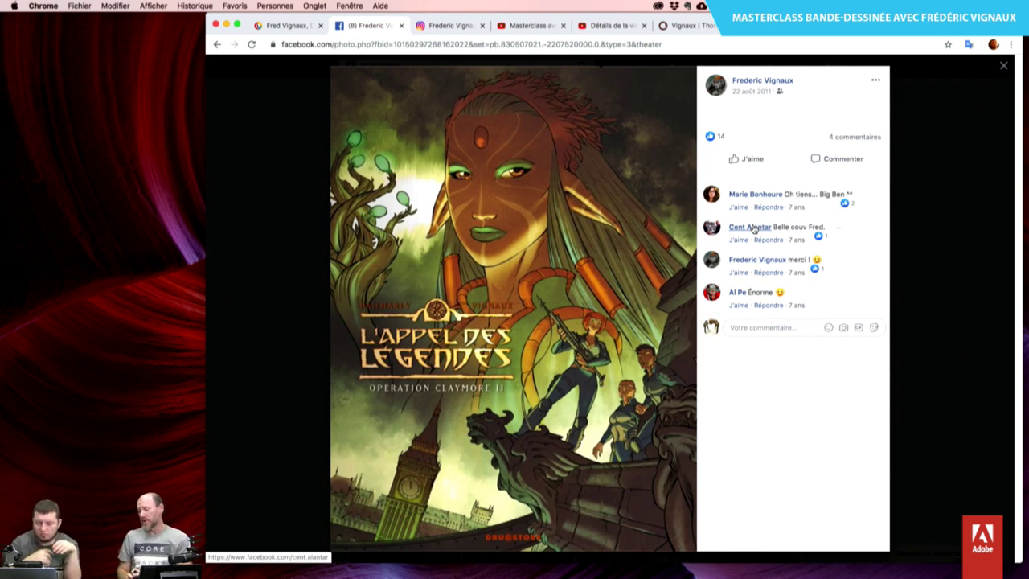
pyautogui.press('Right')
pyautogui.press('Right')
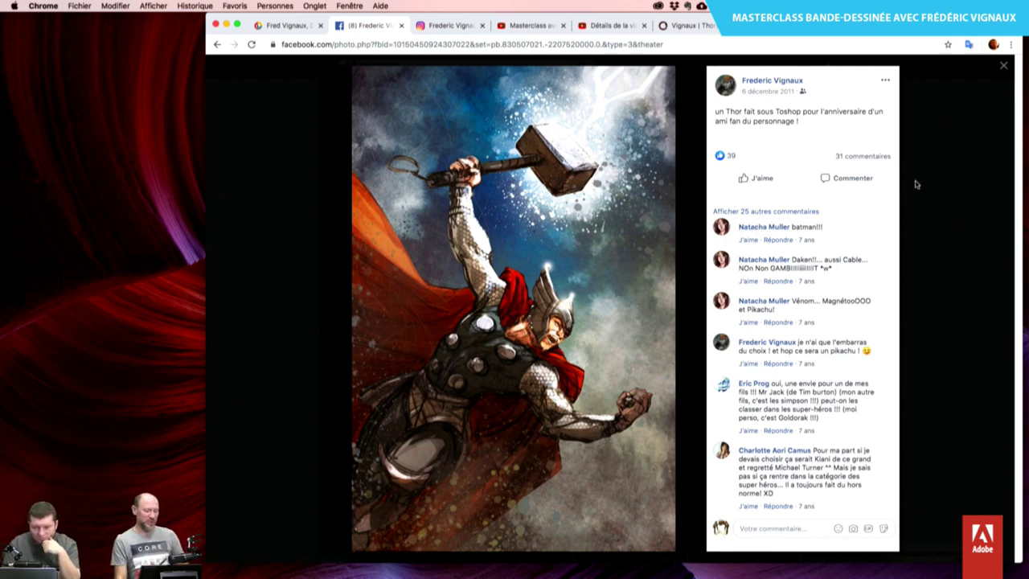
# Browse the comic battle page and the following Thor images.
pyautogui.press('Right')
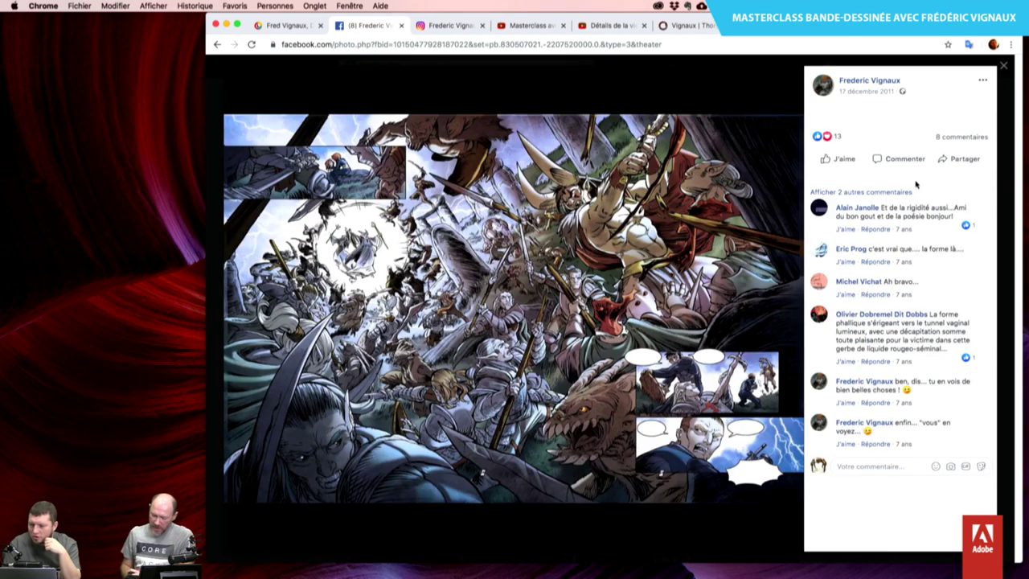
pyautogui.press('Left')
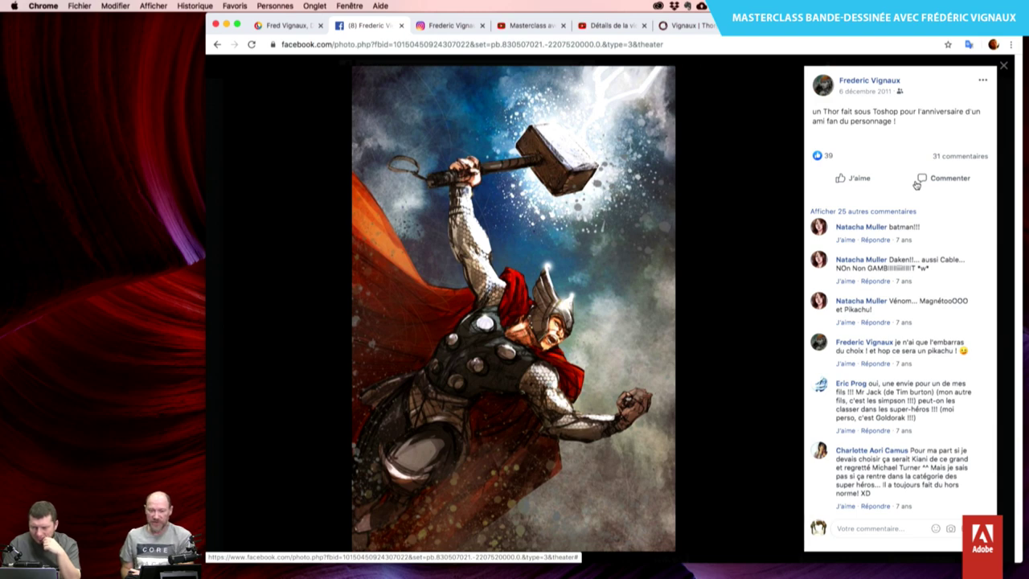
pyautogui.press('Right')
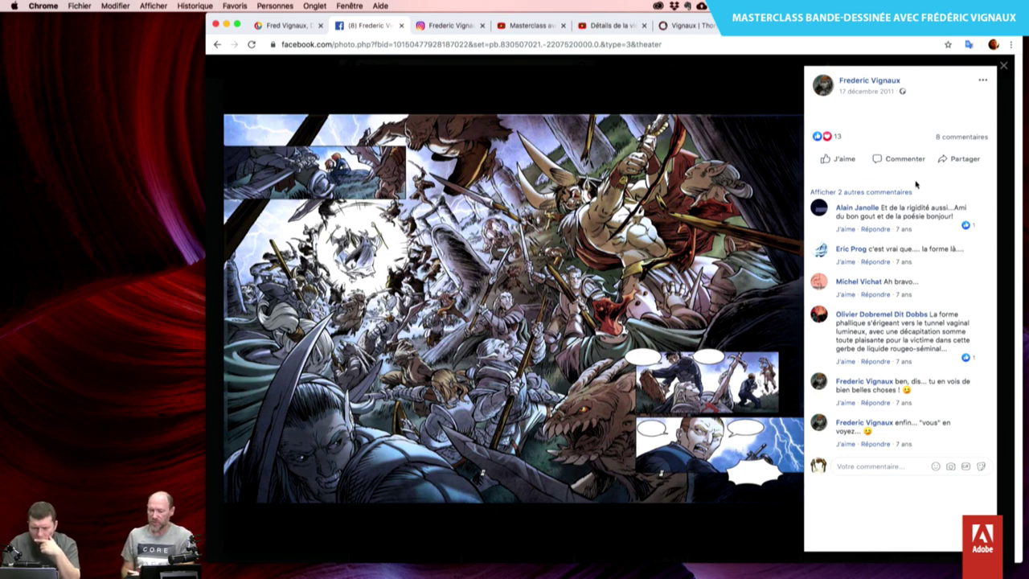
pyautogui.press('Right')
pyautogui.press('Right')
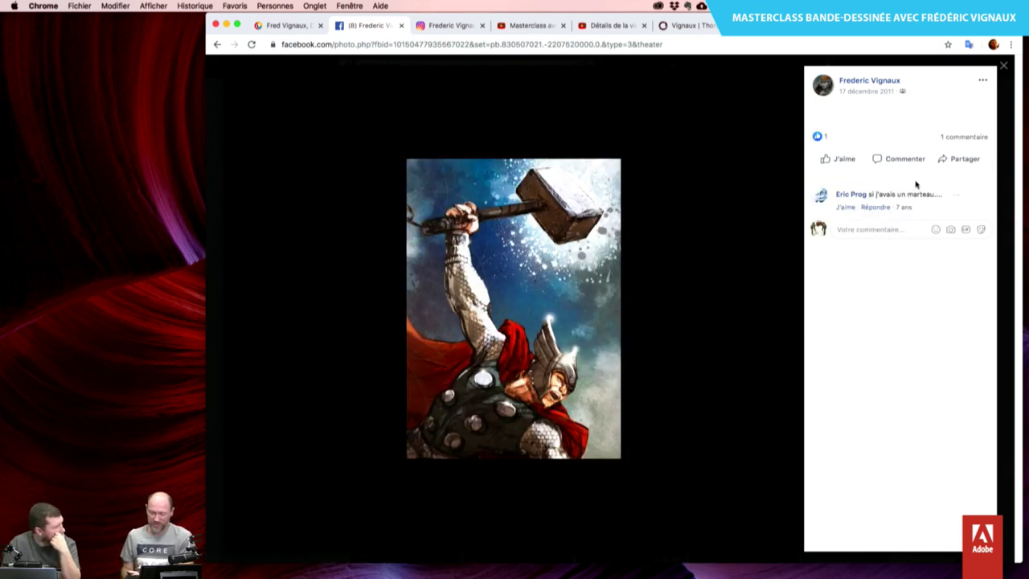
pyautogui.press('Right')
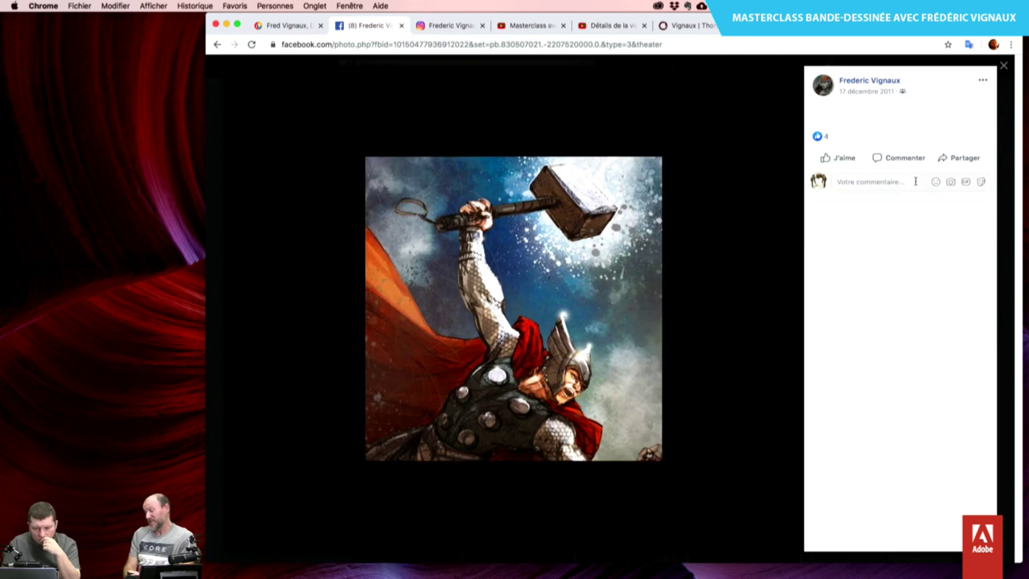
pyautogui.press('Right')
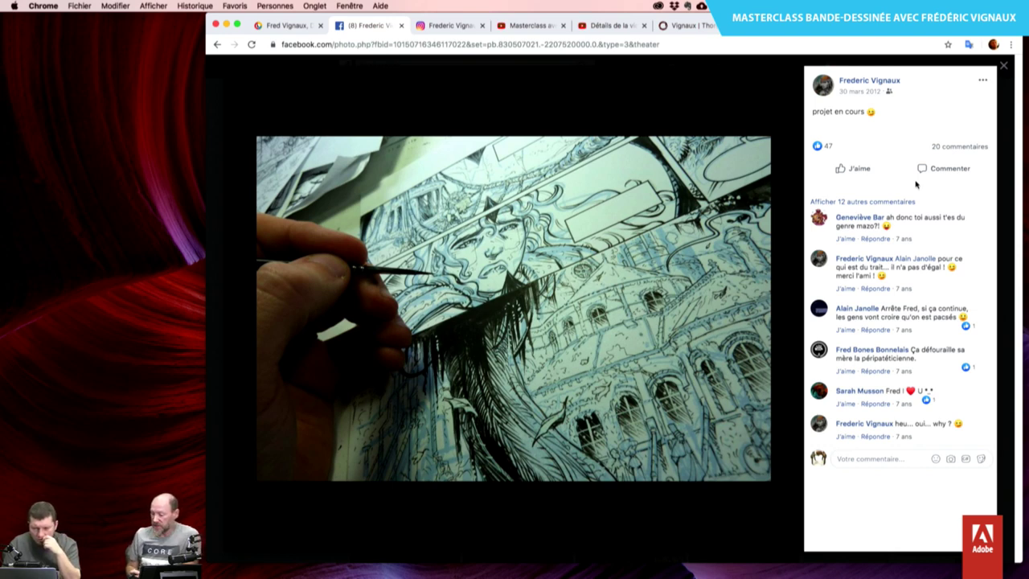
# View the inking-in-progress photos, then close the viewer back to the grid.
pyautogui.press('Right')
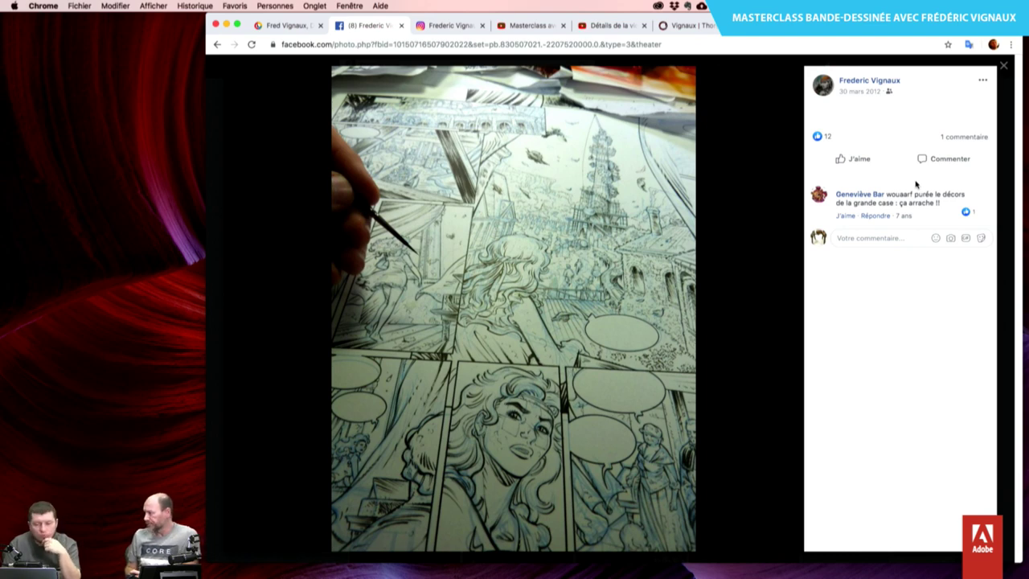
pyautogui.press('Right')
pyautogui.press('Right')
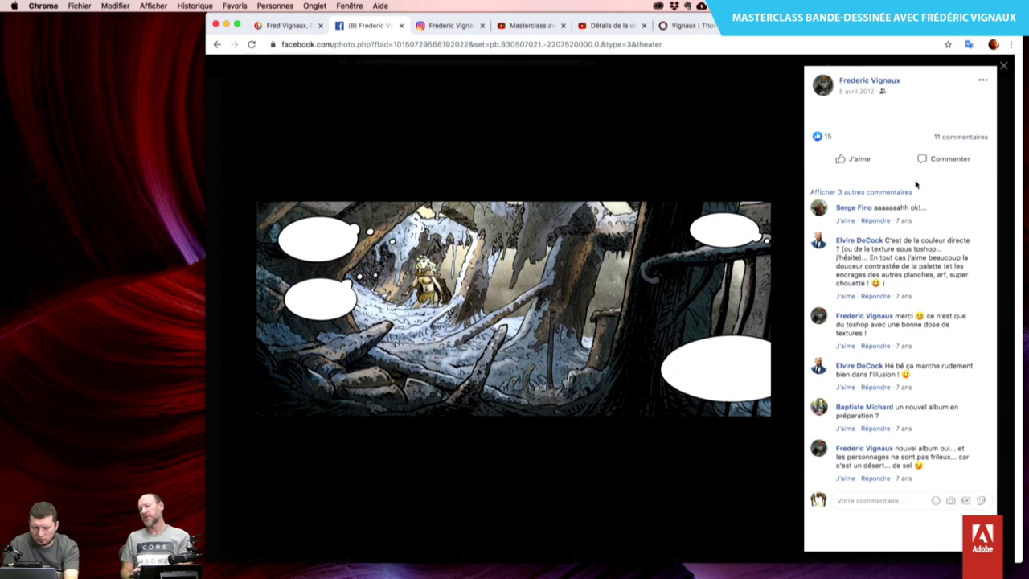
pyautogui.press('Right')
pyautogui.press('Escape')
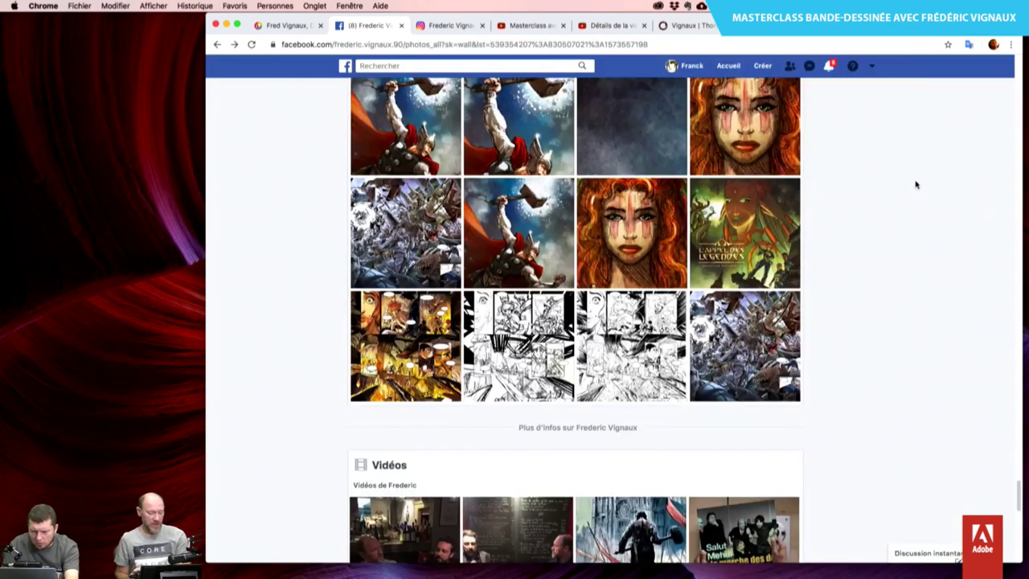
# Open the 2012 Le Pendule de Foucault "ready... set...GO !" photo from the grid.
pyautogui.scroll(-10, 916, 185)
pyautogui.scroll(1, 919, 182)
pyautogui.scroll(2, 921, 179)
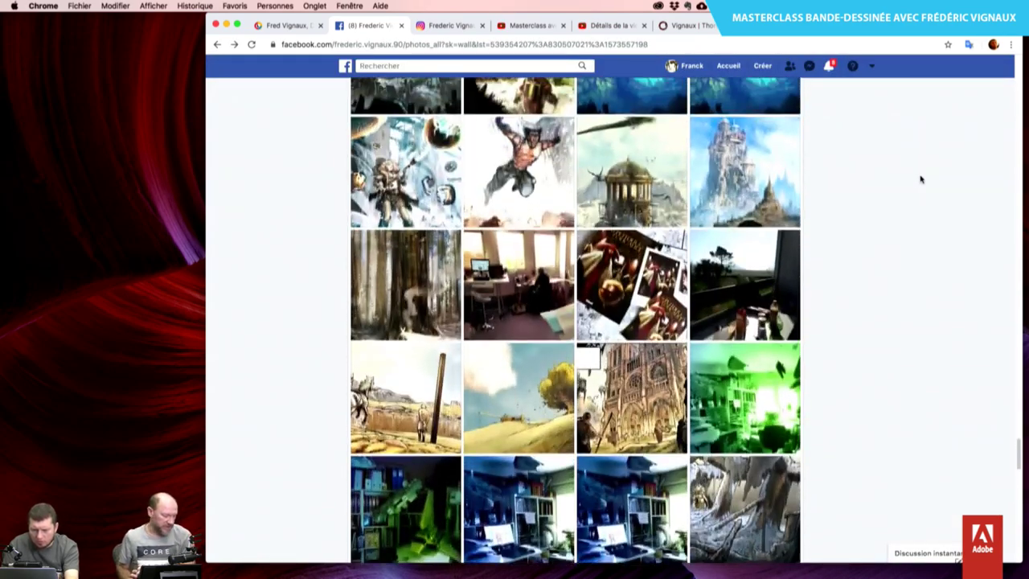
pyautogui.click(651, 285)
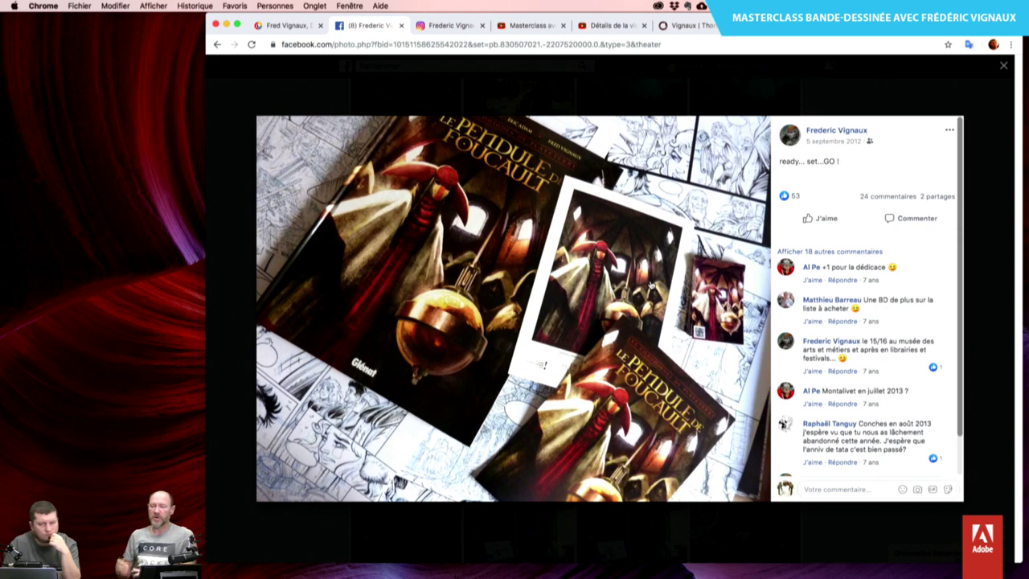
# Page through the 2012 workshop shots and coloured and inked Notre-Dame panel drawings.
pyautogui.click(651, 284)
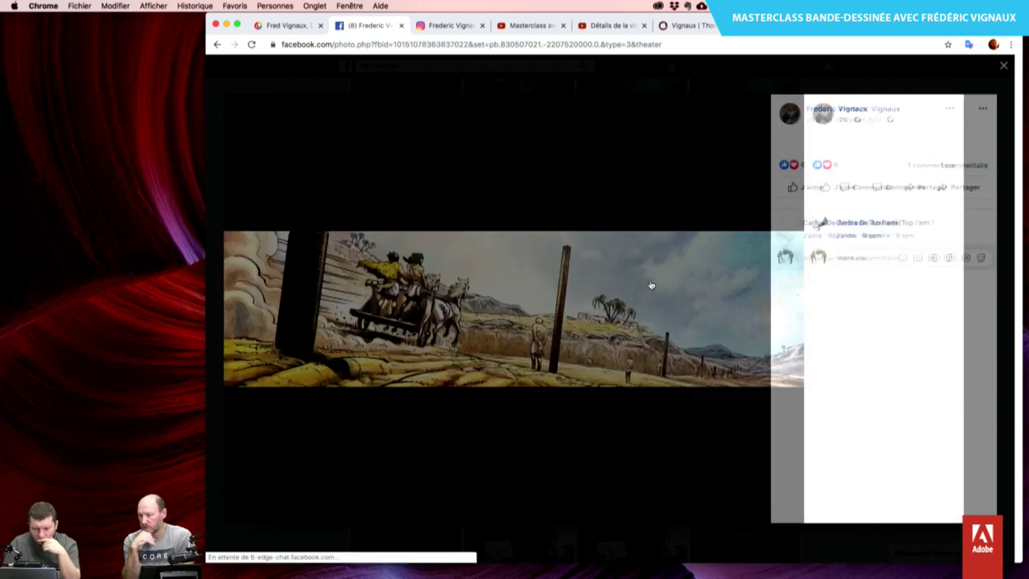
pyautogui.click(651, 285)
pyautogui.click(651, 285)
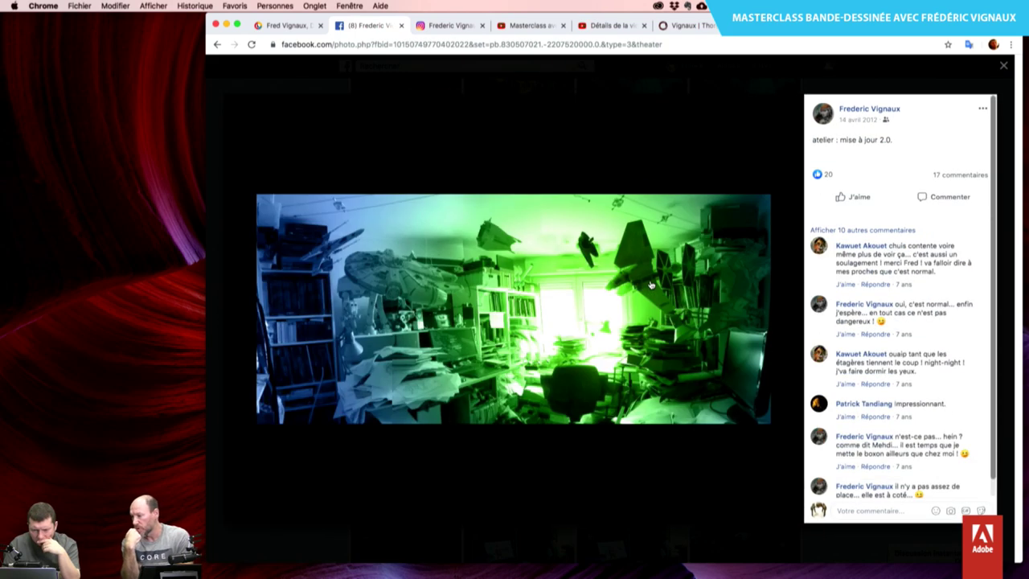
pyautogui.click(651, 284)
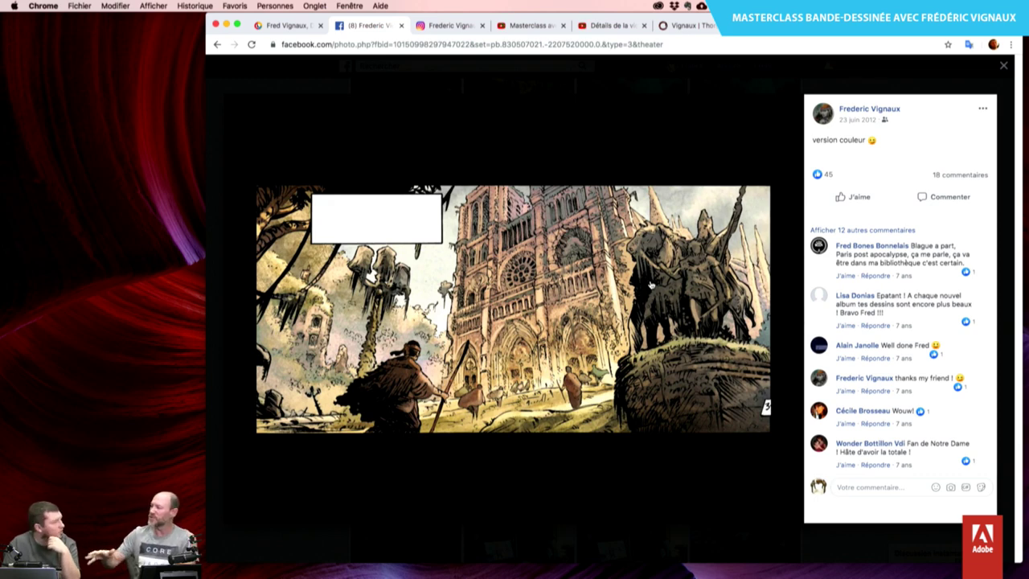
pyautogui.click(651, 284)
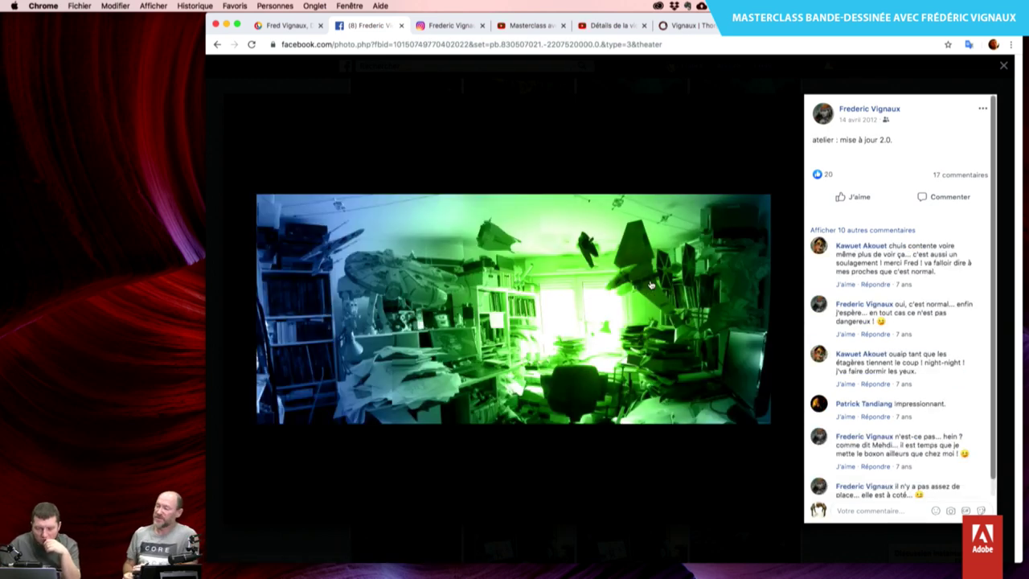
pyautogui.click(651, 284)
pyautogui.click(651, 283)
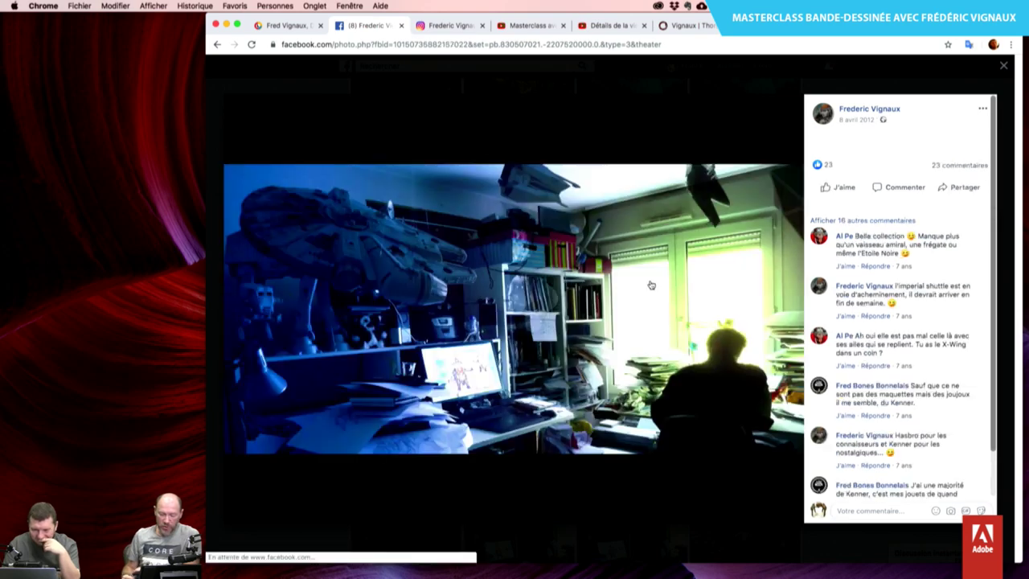
pyautogui.click(651, 284)
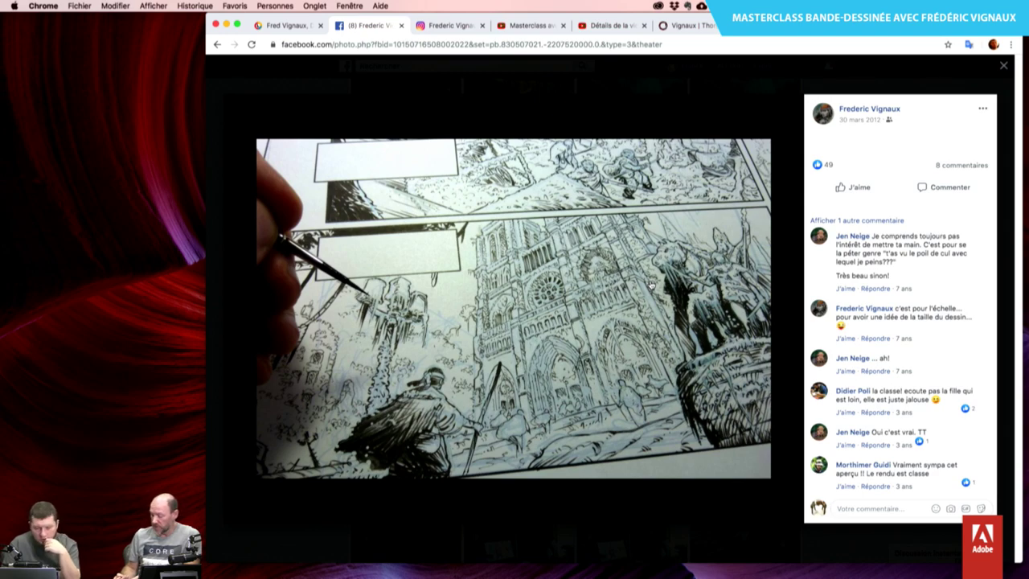
pyautogui.click(651, 284)
# Return to the grid and view the Ils ont fait l'Histoire stand and Historia Vercingétorix cover.
pyautogui.press('Escape')
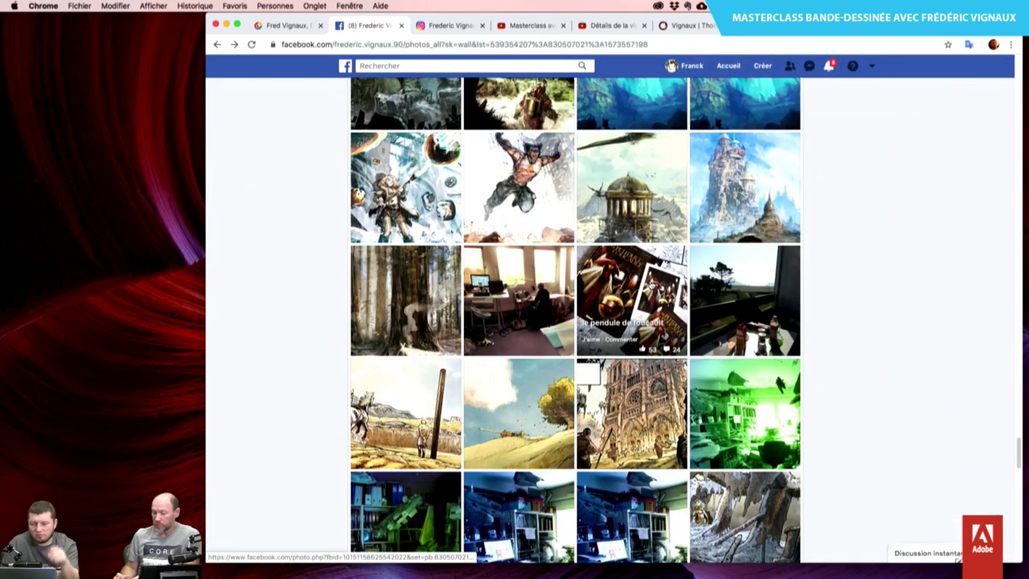
pyautogui.scroll(2, 651, 285)
pyautogui.scroll(2, 651, 285)
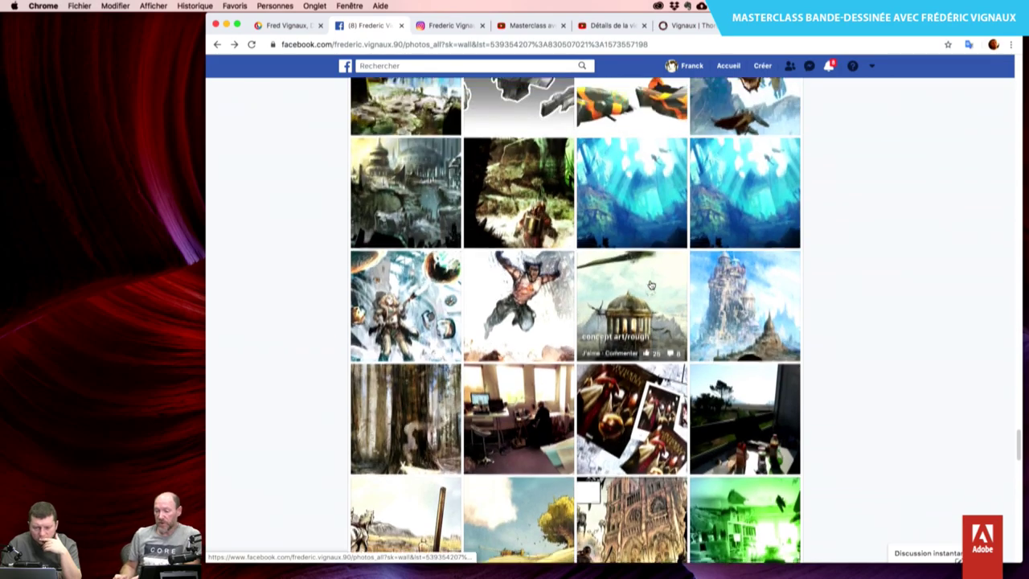
pyautogui.scroll(2, 651, 283)
pyautogui.scroll(2, 651, 284)
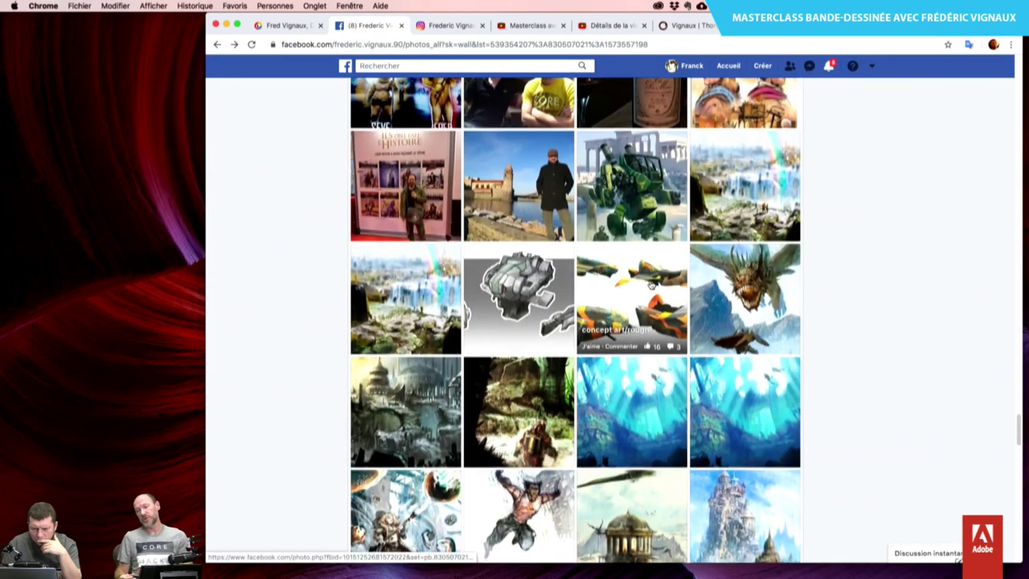
pyautogui.scroll(2, 651, 284)
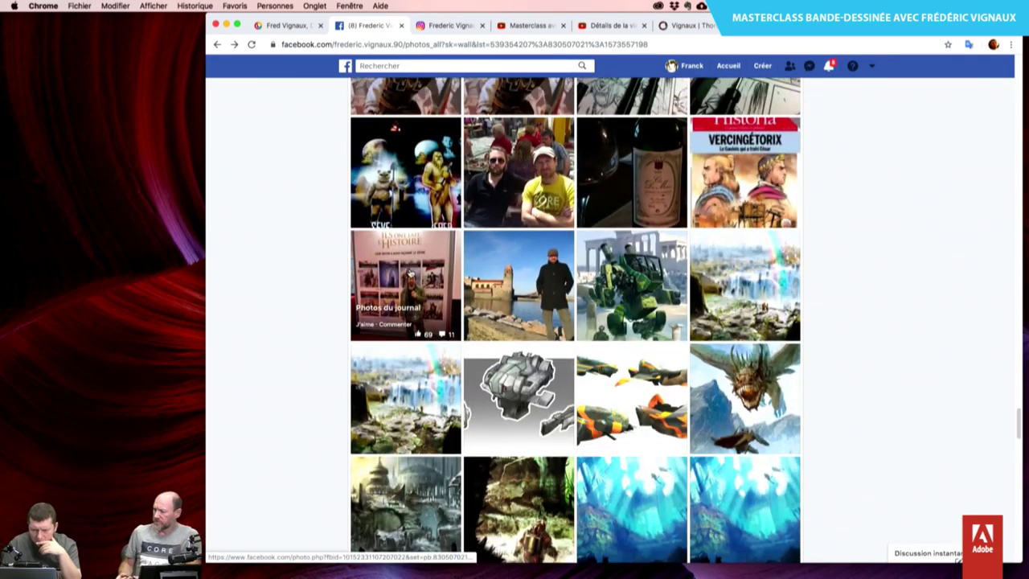
pyautogui.click(410, 273)
pyautogui.click(410, 274)
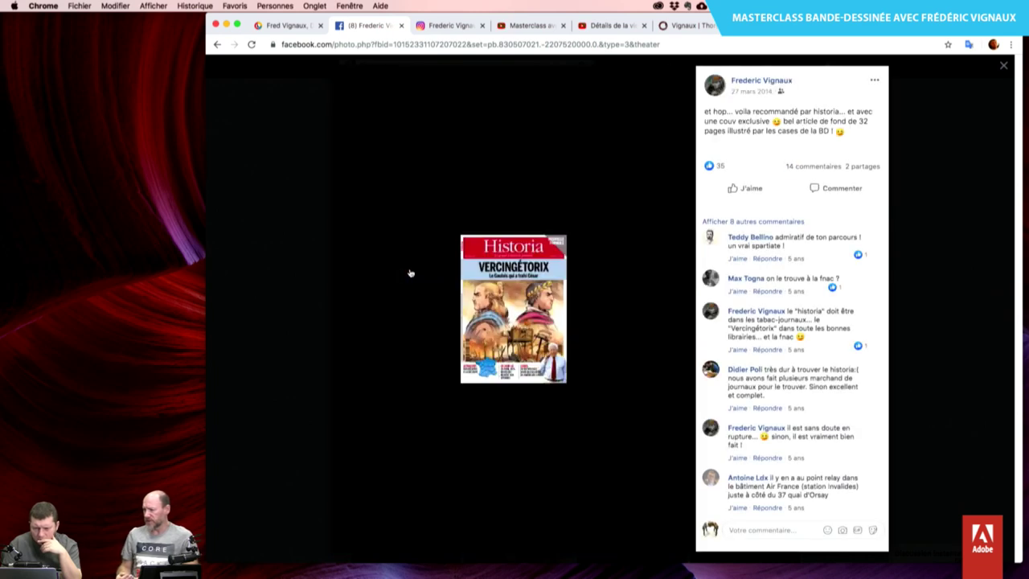
pyautogui.click(410, 273)
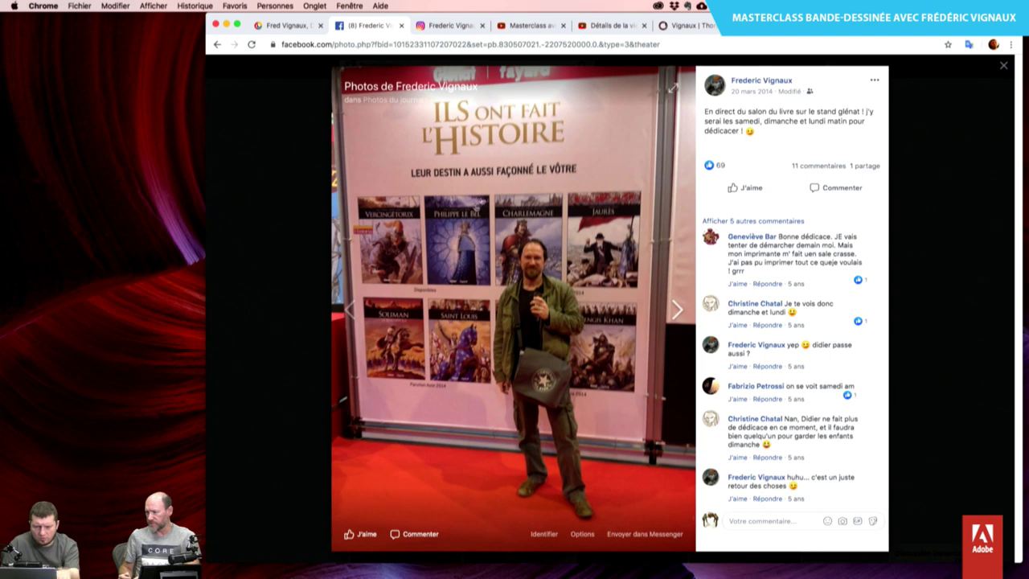
pyautogui.moveTo(514, 305)
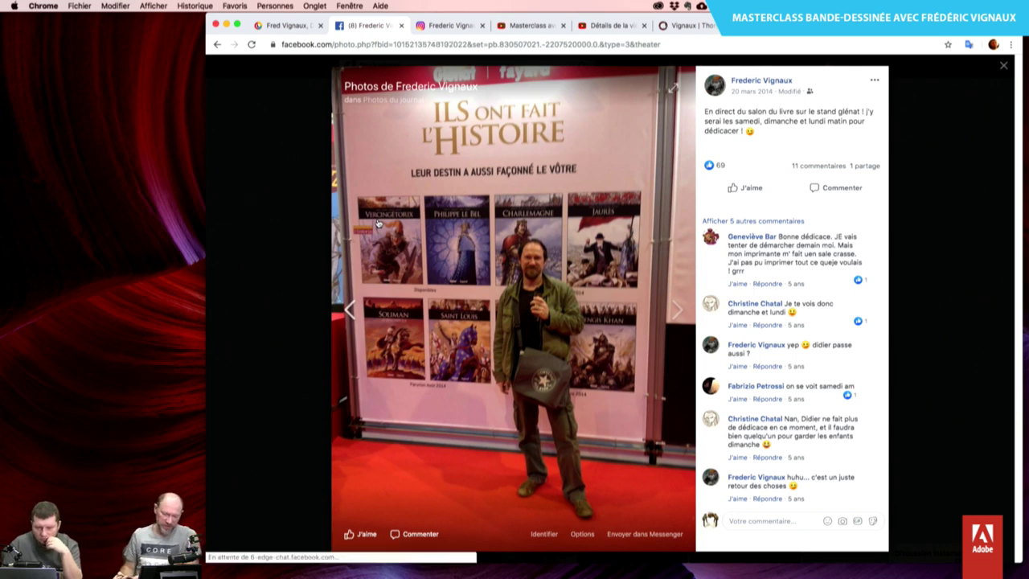
# Advance to the mekanotaure mech illustration, then close the viewer back to the grid.
pyautogui.press('Right')
pyautogui.press('Right')
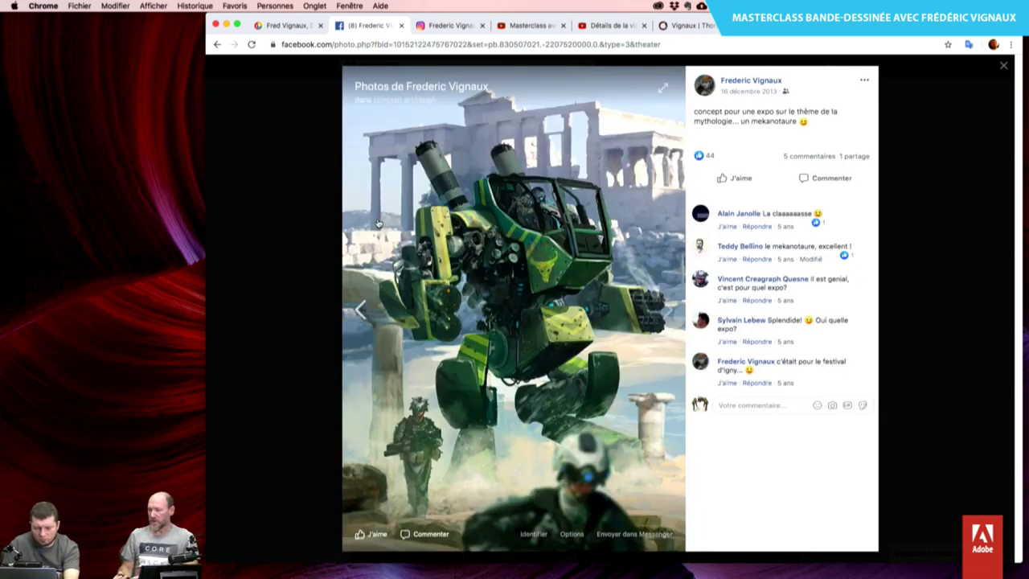
pyautogui.press('Escape')
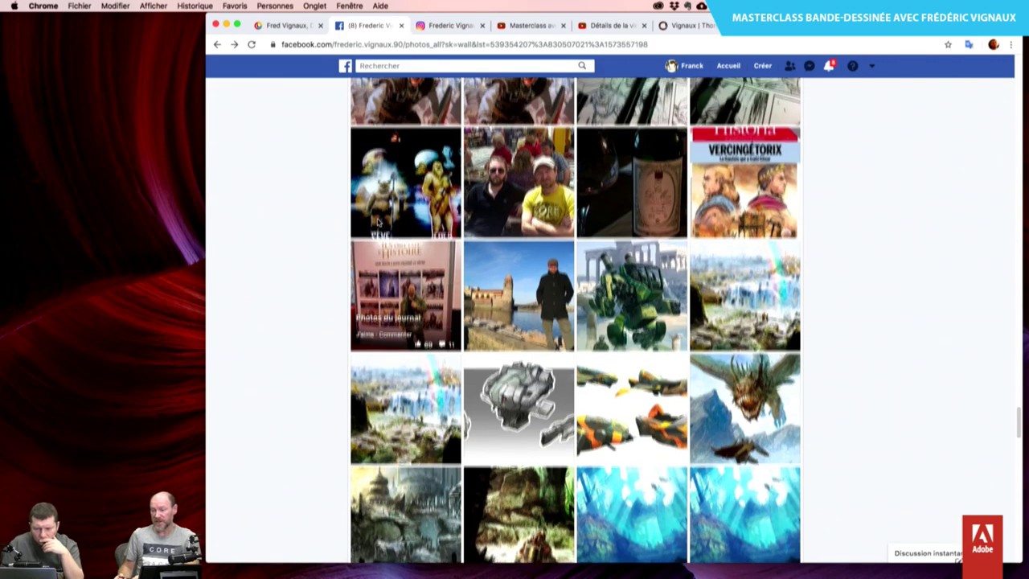
pyautogui.scroll(2, 378, 220)
pyautogui.scroll(2, 486, 217)
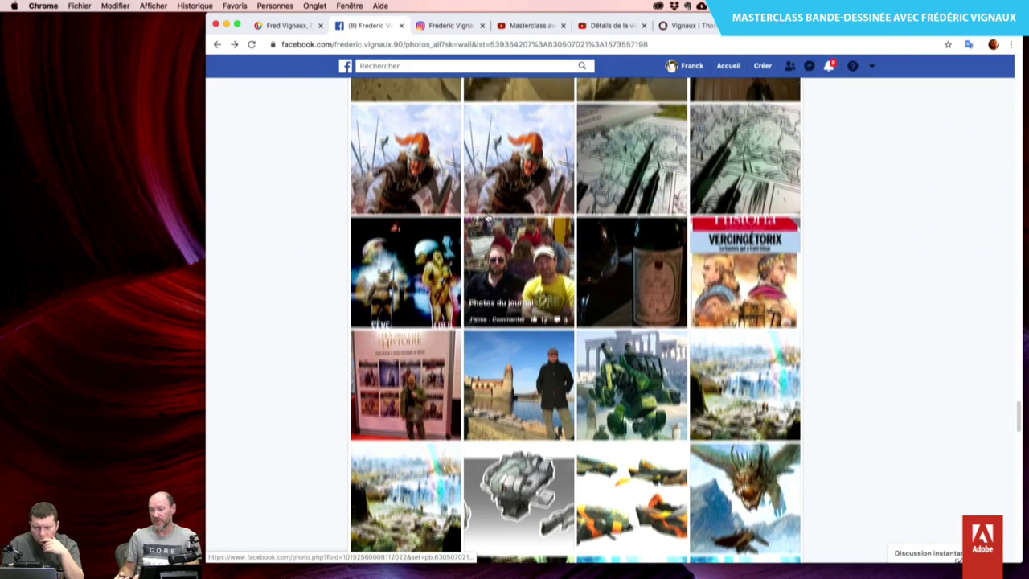
# View the Vercingétorix warrior cover and two Ackerman Pens inking photos, then return to the grid.
pyautogui.click(424, 188)
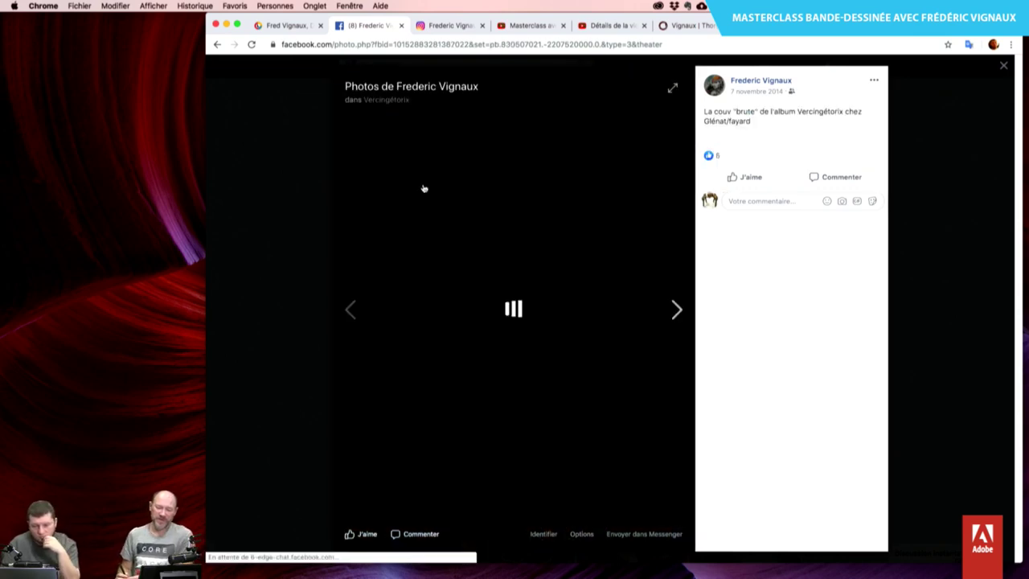
pyautogui.click(423, 188)
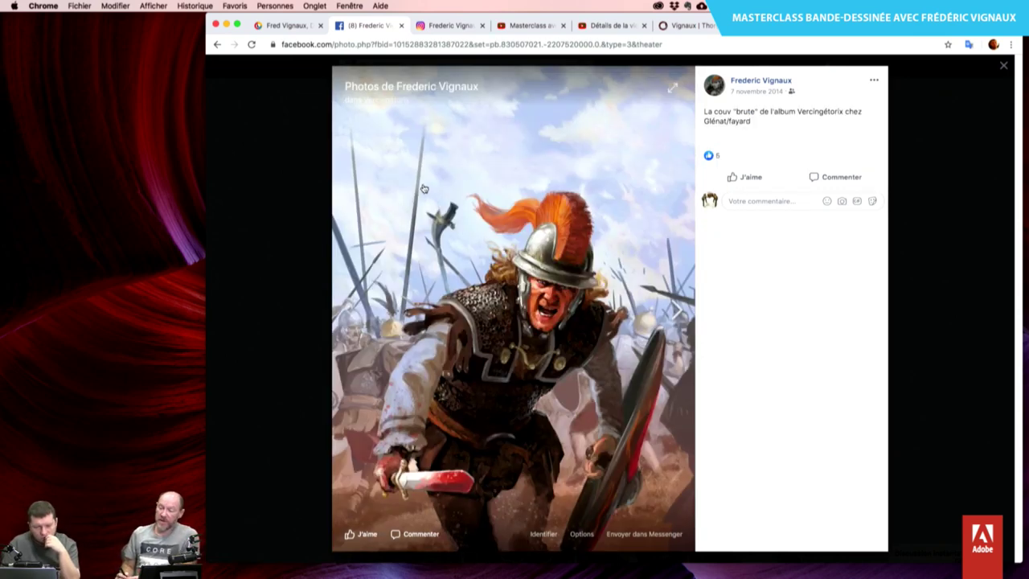
pyautogui.click(424, 188)
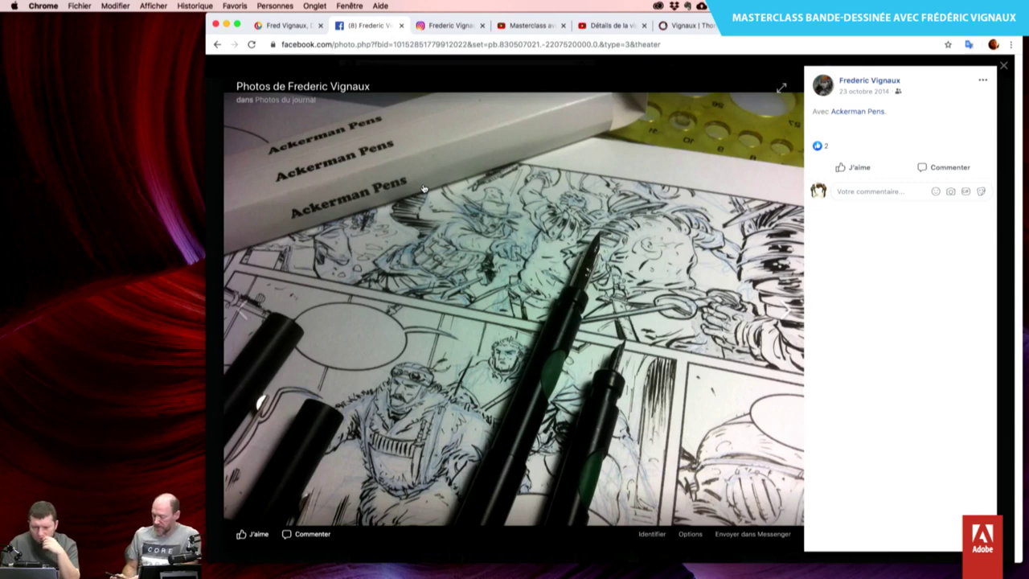
pyautogui.click(424, 188)
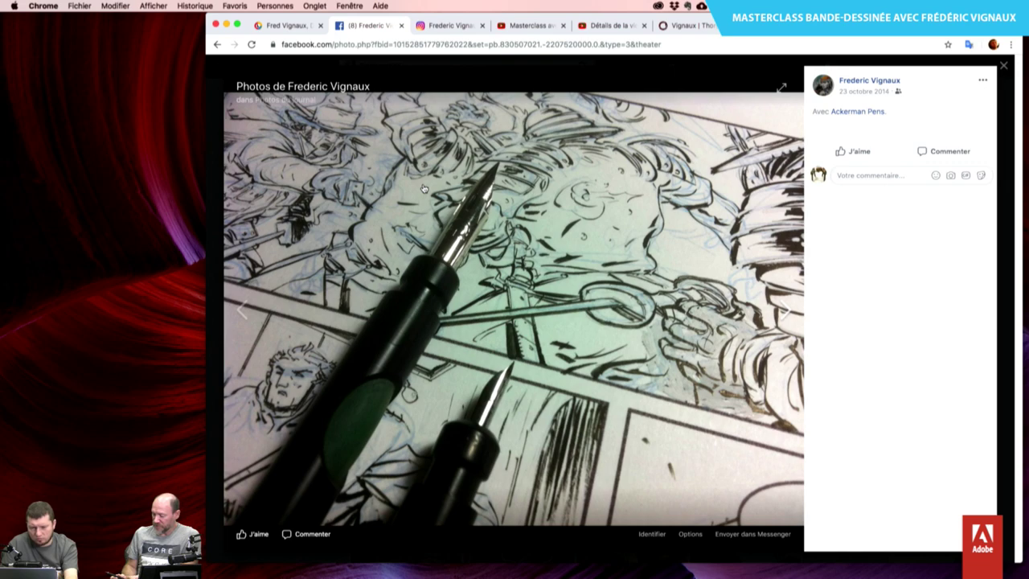
pyautogui.press('Escape')
# Scroll back past the hockey photos and open the August 2015 snowy-city convoy painting.
pyautogui.scroll(2, 424, 188)
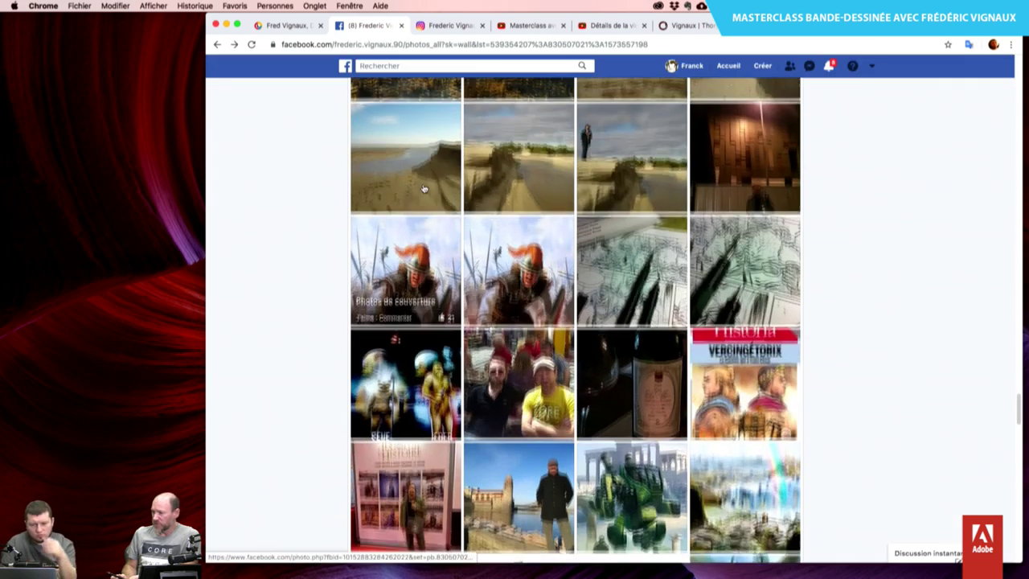
pyautogui.scroll(1, 423, 188)
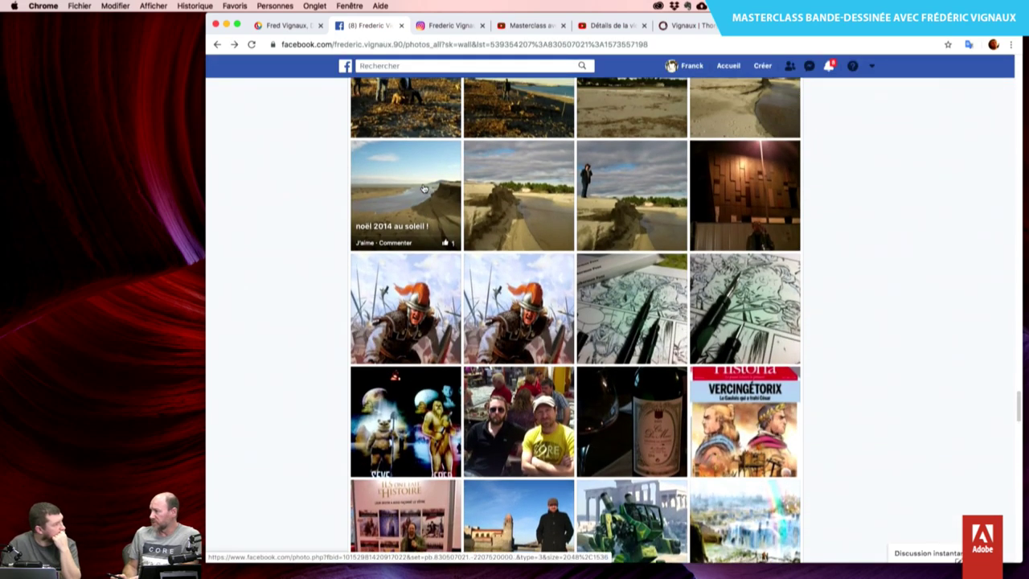
pyautogui.scroll(2, 424, 188)
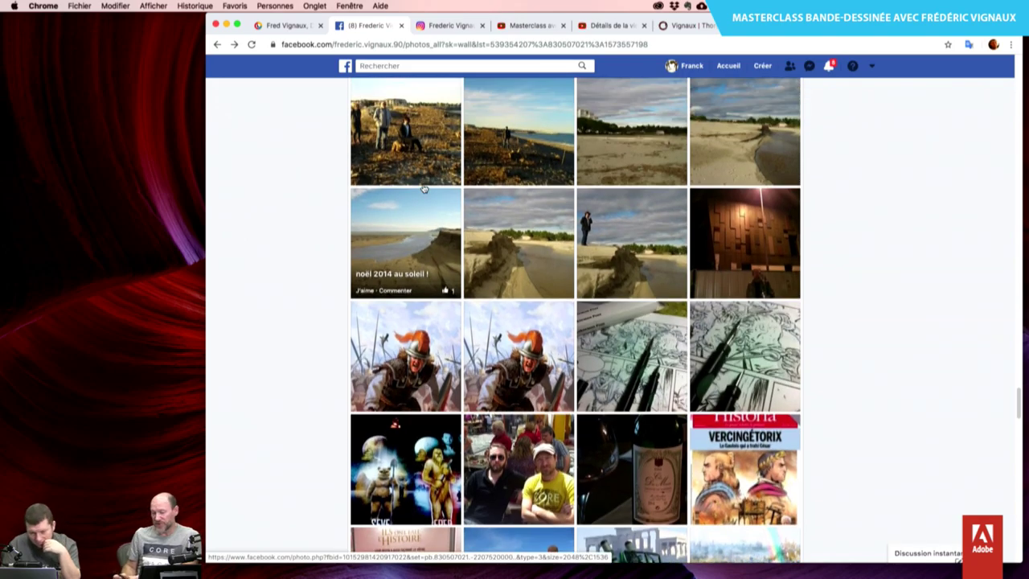
pyautogui.scroll(4, 424, 188)
pyautogui.scroll(4, 423, 188)
pyautogui.scroll(4, 424, 188)
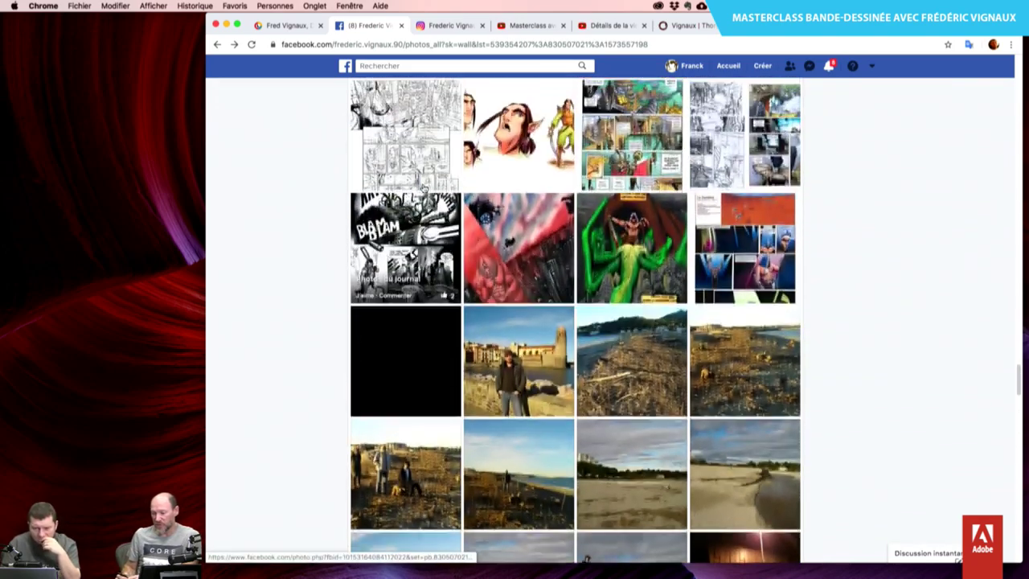
pyautogui.scroll(2, 423, 188)
pyautogui.scroll(2, 424, 188)
pyautogui.scroll(2, 423, 188)
pyautogui.scroll(1, 424, 188)
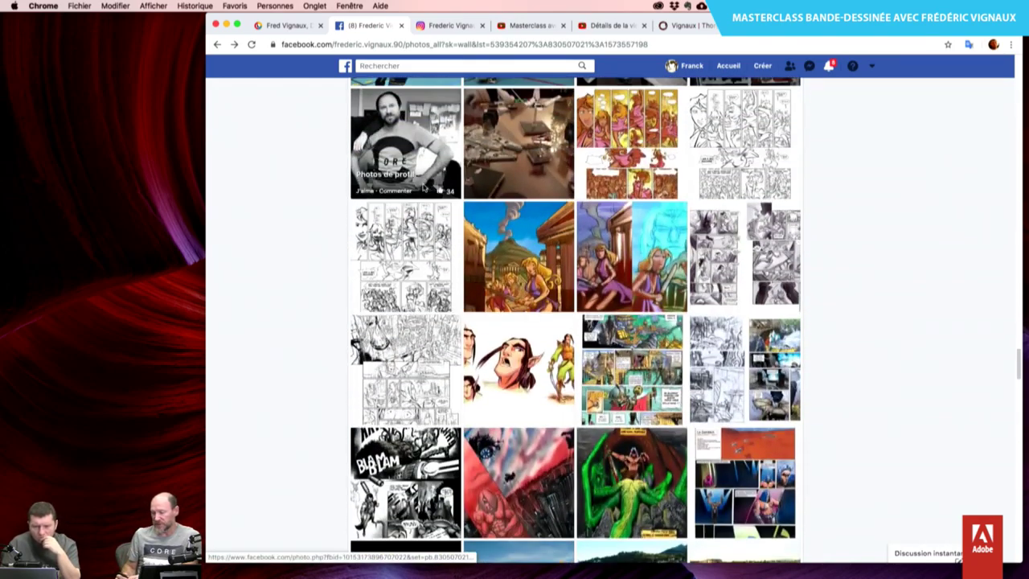
pyautogui.scroll(3, 424, 188)
pyautogui.scroll(1, 423, 188)
pyautogui.scroll(1, 560, 228)
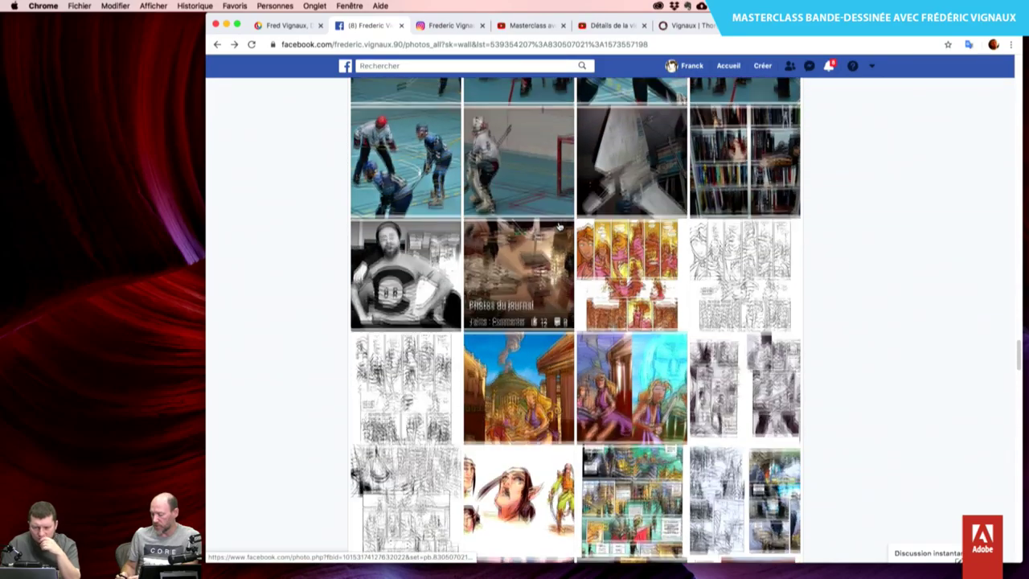
pyautogui.scroll(2, 560, 228)
pyautogui.scroll(1, 559, 227)
pyautogui.scroll(4, 560, 227)
pyautogui.scroll(3, 559, 228)
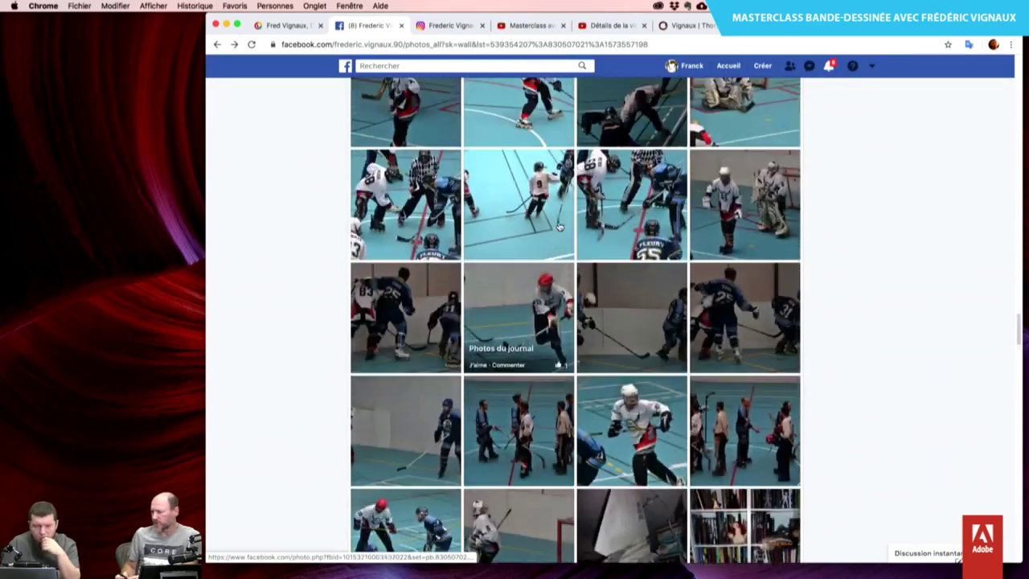
pyautogui.scroll(3, 559, 227)
pyautogui.scroll(3, 559, 227)
pyautogui.scroll(3, 559, 227)
pyautogui.scroll(1, 559, 227)
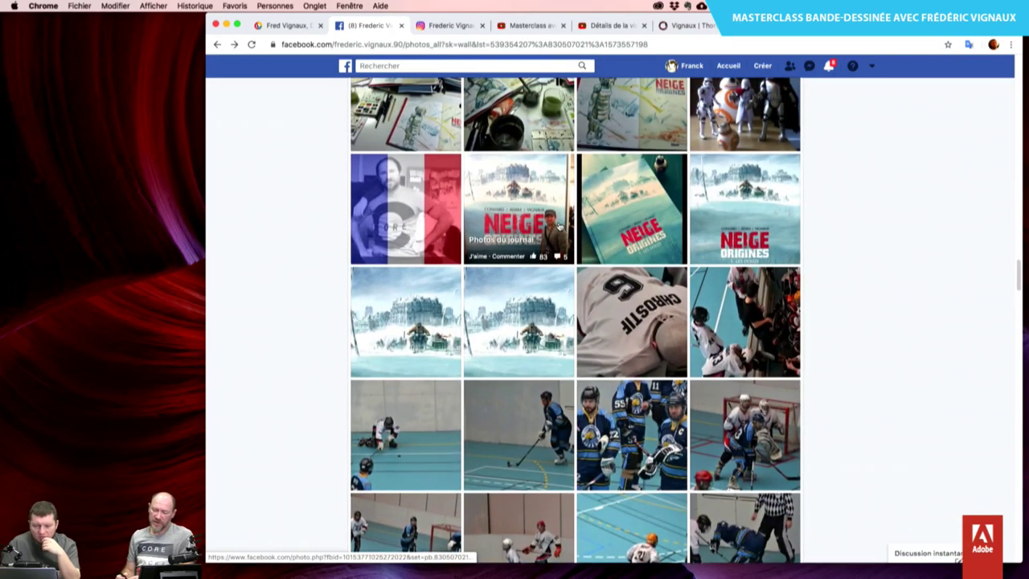
pyautogui.click(542, 321)
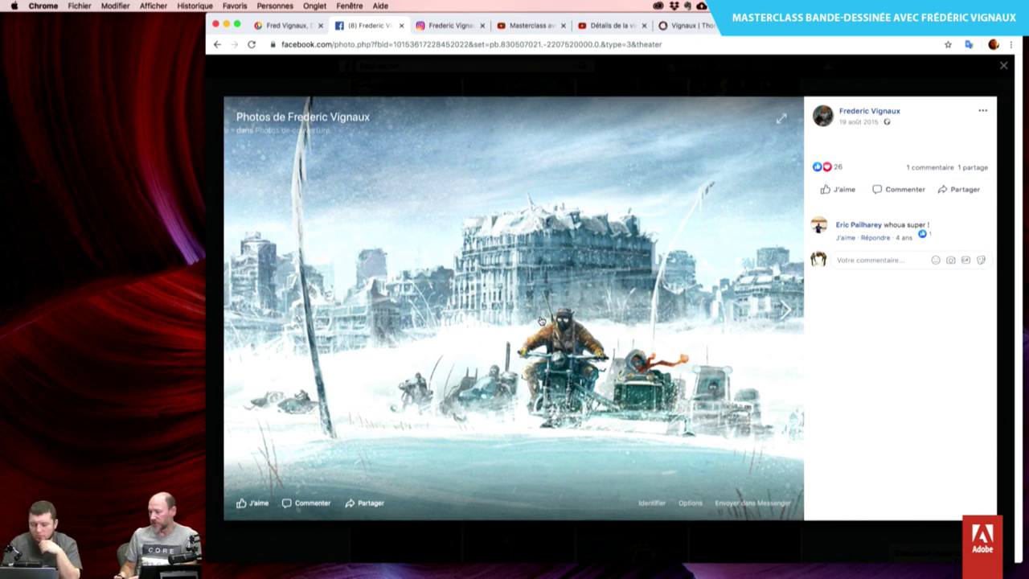
# Advance past the Neige Origines cover to the October 2015 Quai des Bulles poster photo.
pyautogui.click(541, 321)
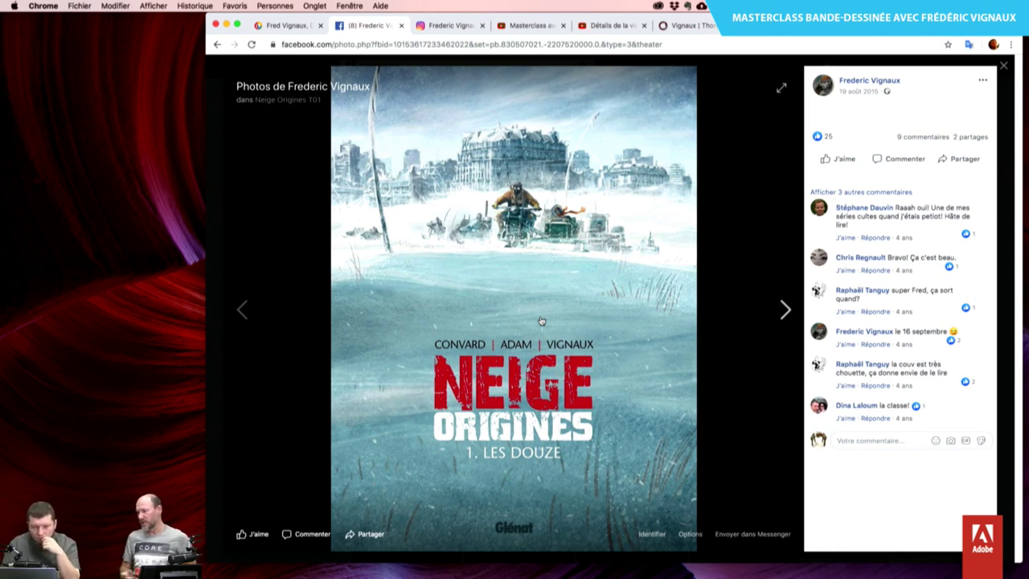
pyautogui.click(542, 321)
pyautogui.click(541, 320)
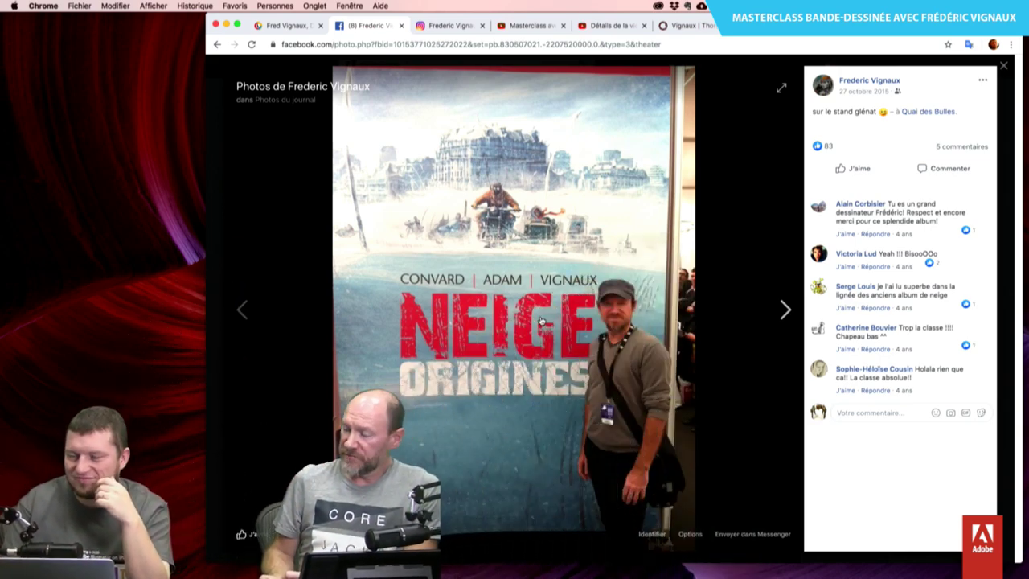
# Page through the desk, sketchbook and storyboard photos to the July 2016 finished-pages screenshot.
pyautogui.press('Right')
pyautogui.press('Right')
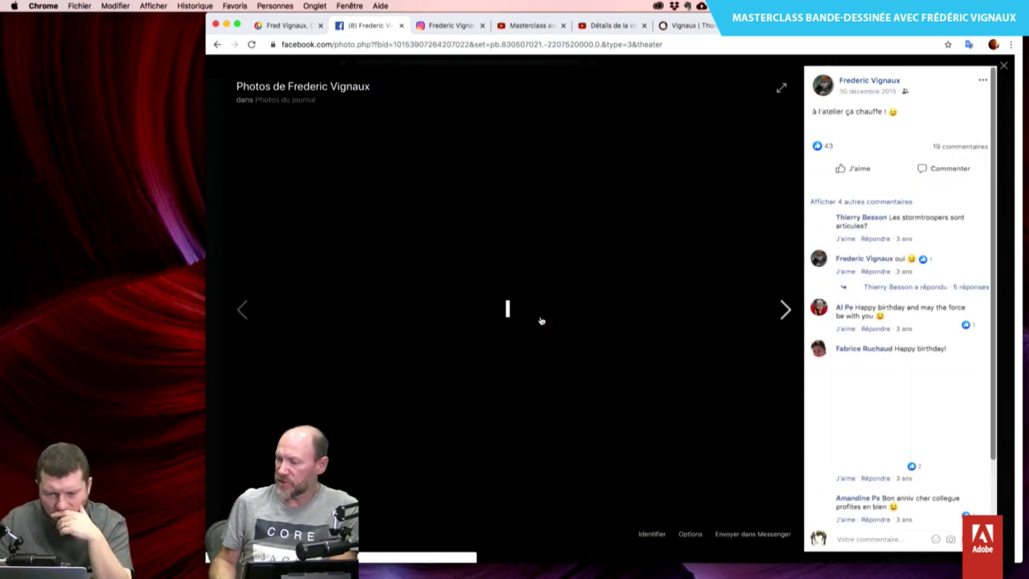
pyautogui.press('Right')
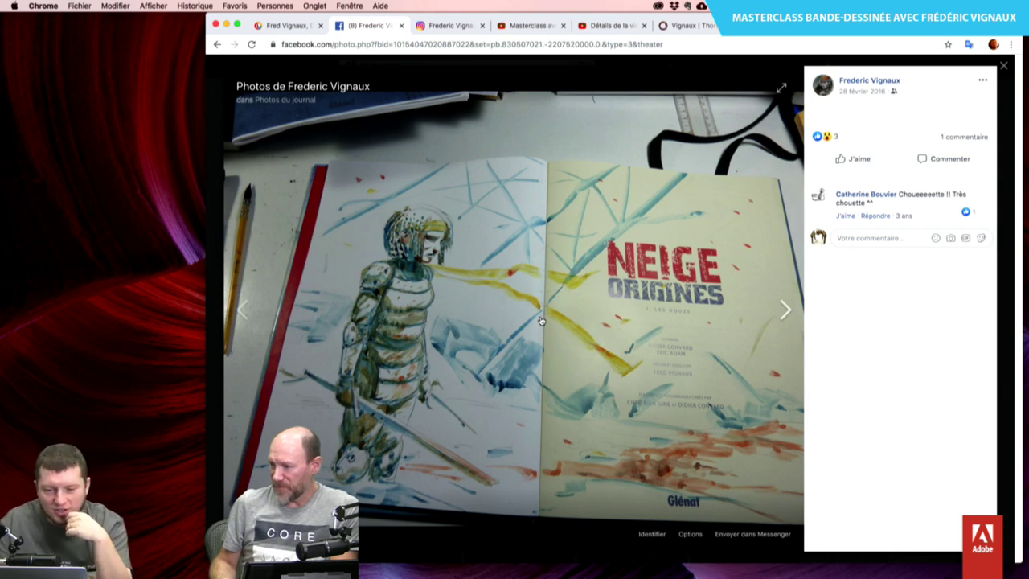
pyautogui.press('Right')
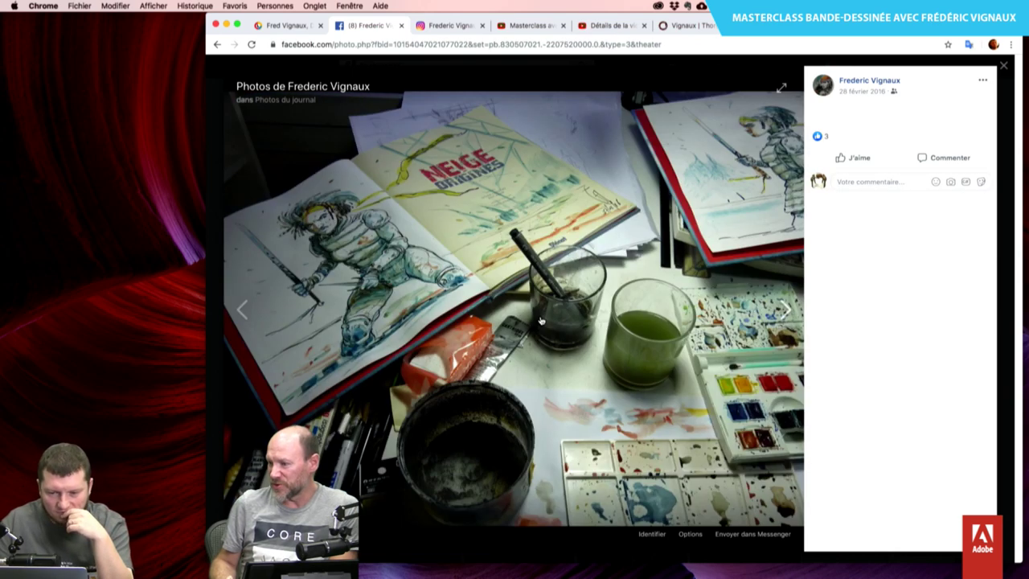
pyautogui.press('Right')
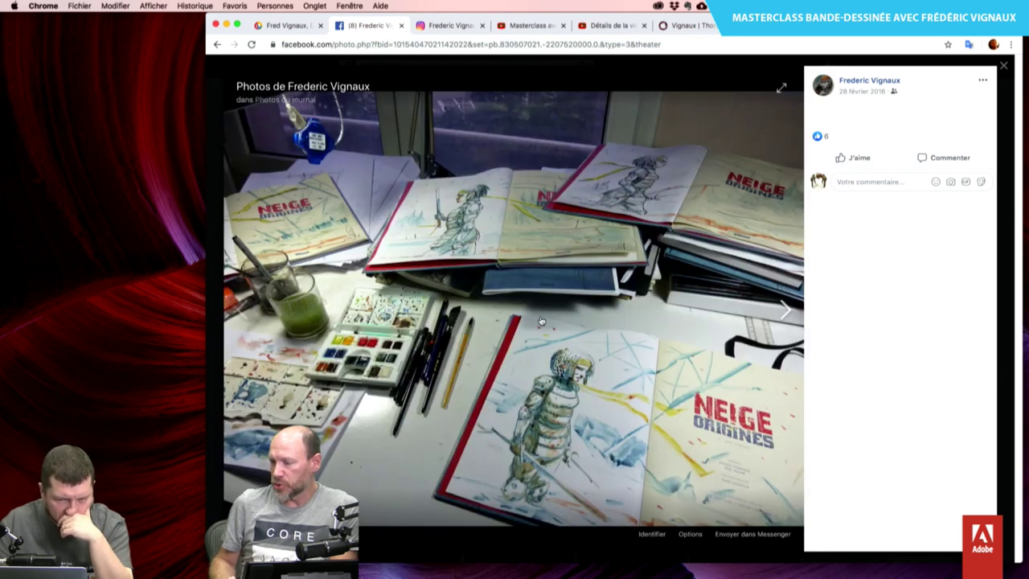
pyautogui.press('Right')
pyautogui.press('Right')
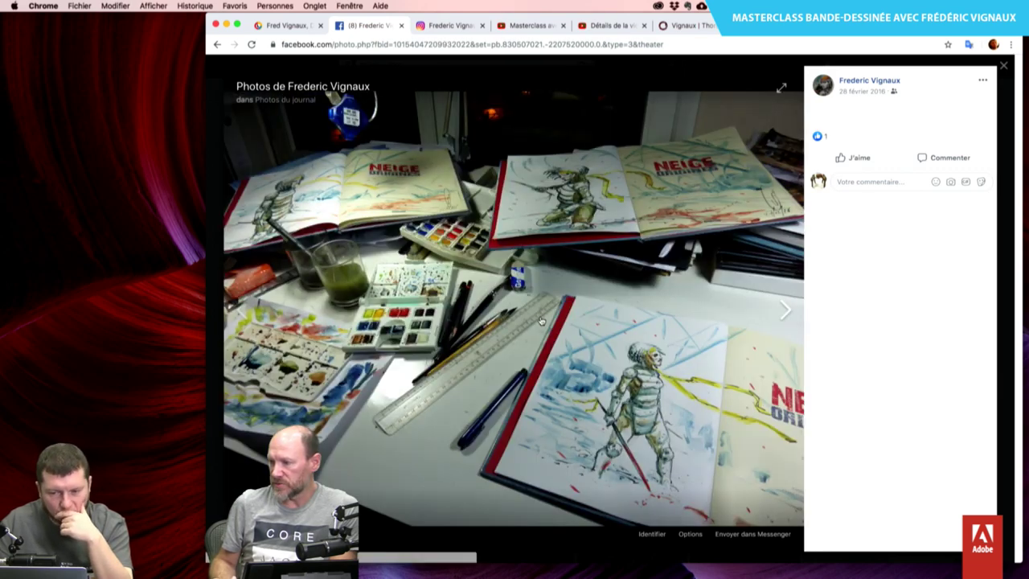
pyautogui.press('Right')
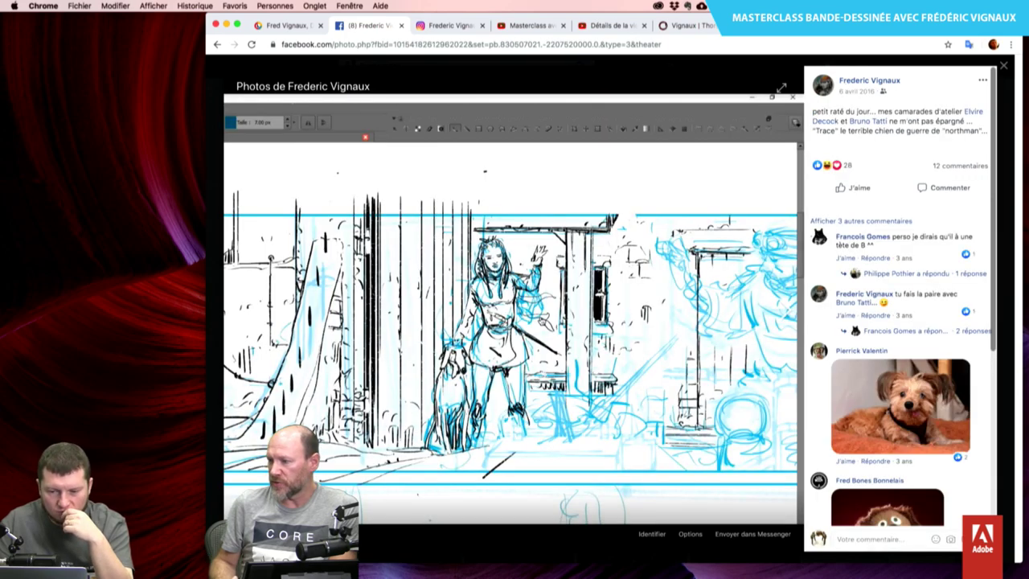
pyautogui.press('Right')
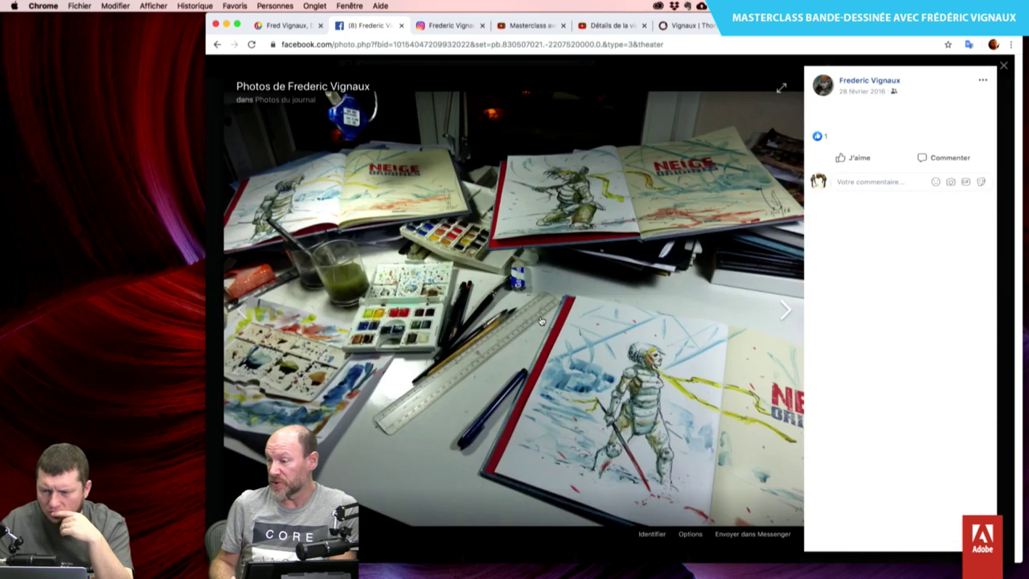
pyautogui.press('Right')
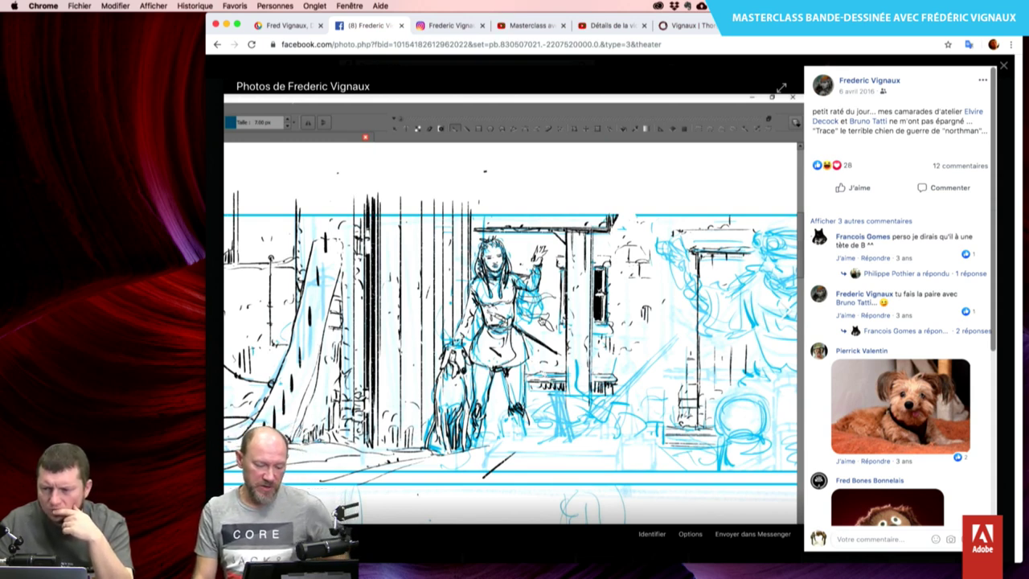
pyautogui.press('Right')
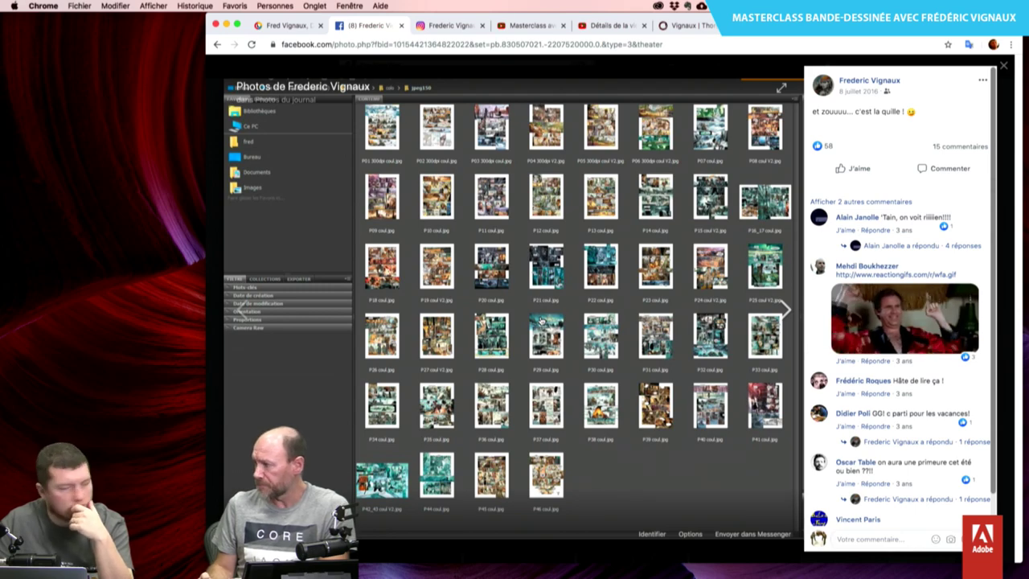
pyautogui.press('Escape')
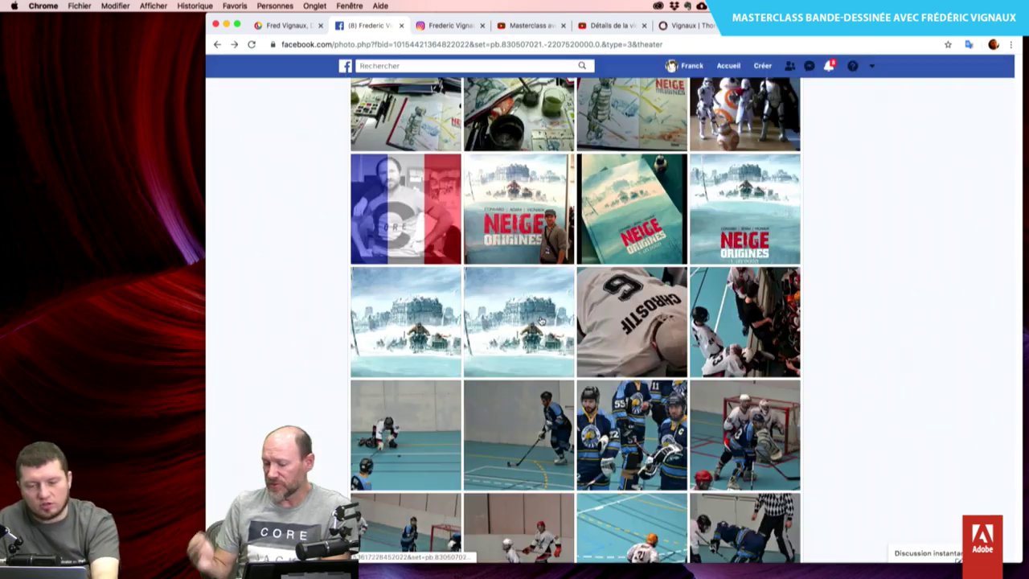
pyautogui.scroll(1, 541, 320)
pyautogui.scroll(2, 541, 320)
pyautogui.scroll(1, 541, 320)
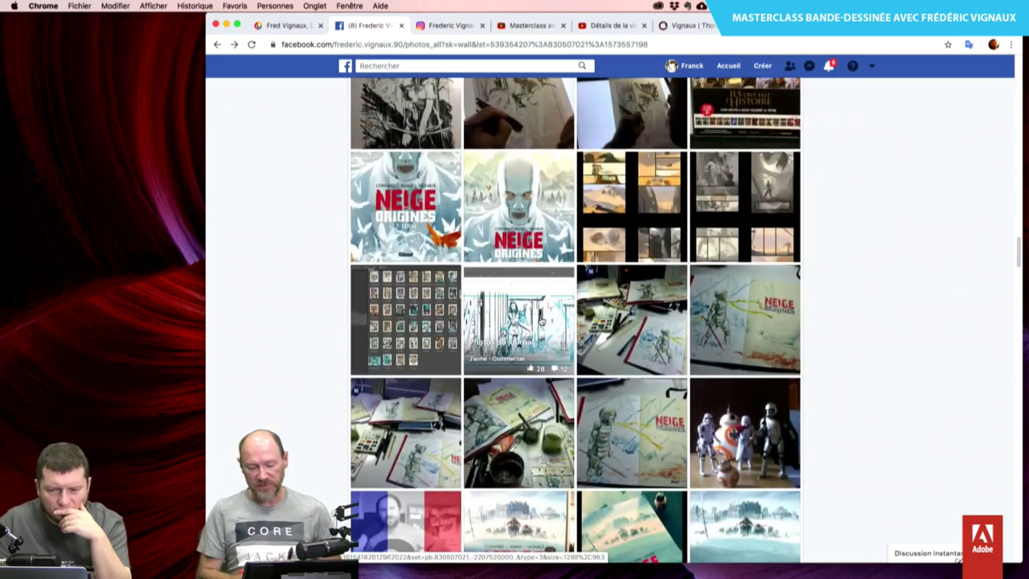
pyautogui.scroll(1, 540, 320)
pyautogui.scroll(1, 541, 320)
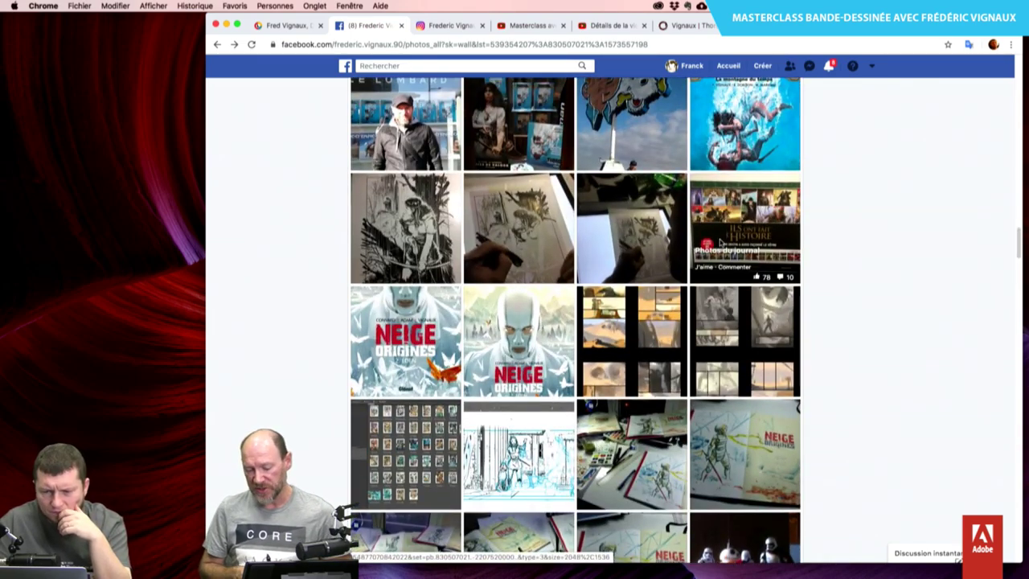
pyautogui.click(742, 228)
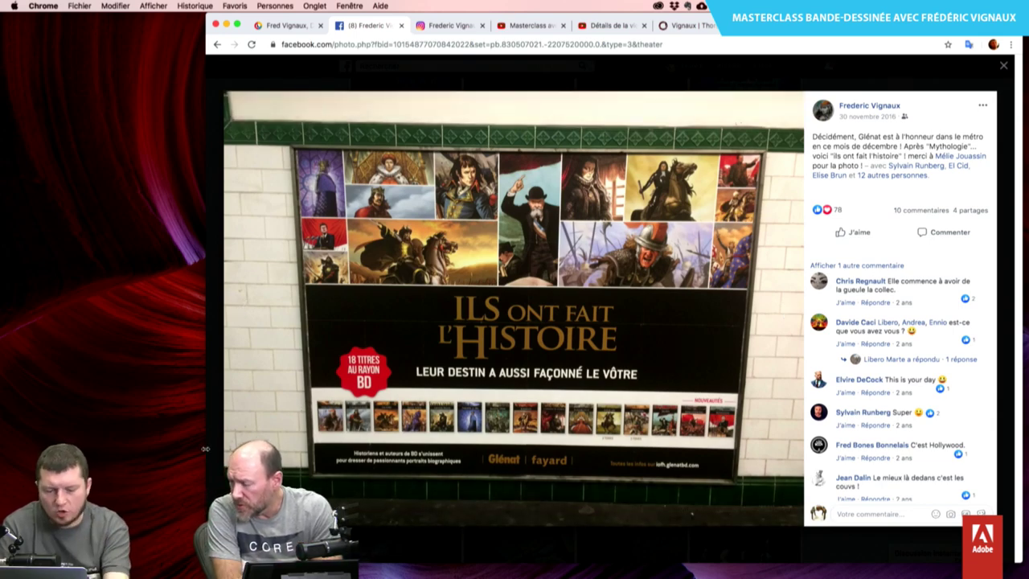
pyautogui.press('Escape')
# View the La sagesse des mythes poster photo, then return to the grid.
pyautogui.scroll(2, 392, 438)
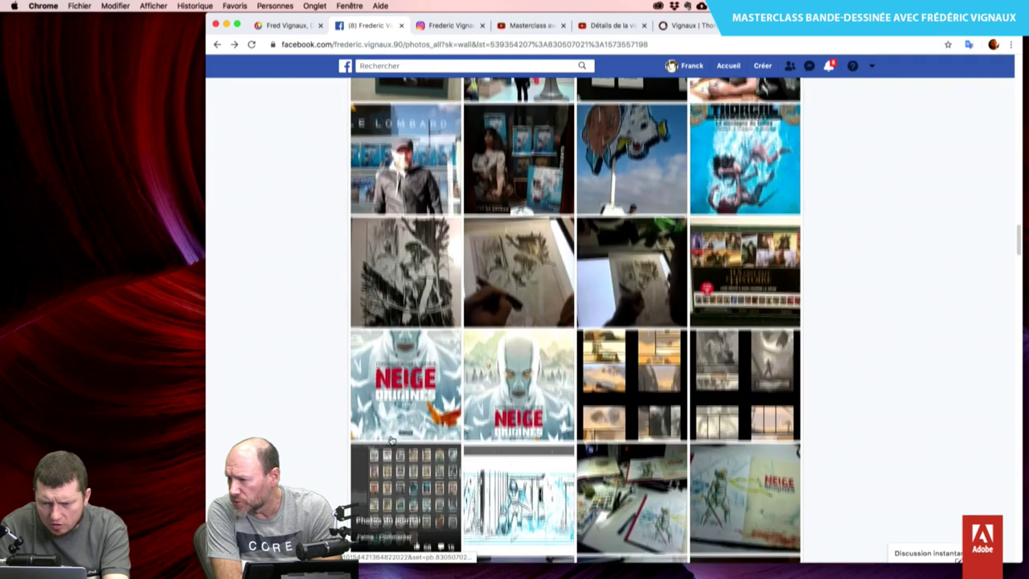
pyautogui.scroll(5, 392, 438)
pyautogui.scroll(1, 392, 438)
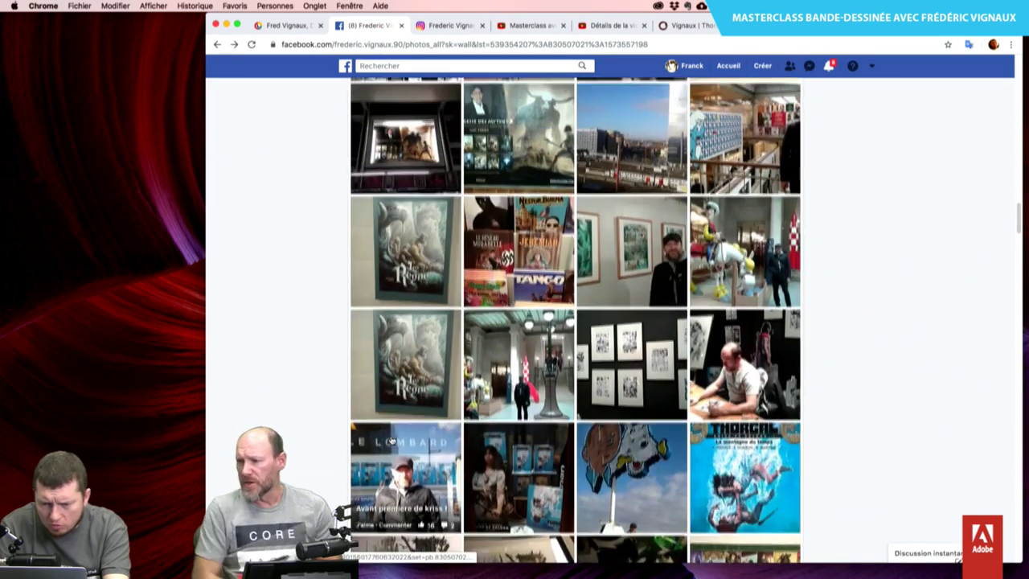
pyautogui.scroll(3, 392, 438)
pyautogui.scroll(2, 391, 438)
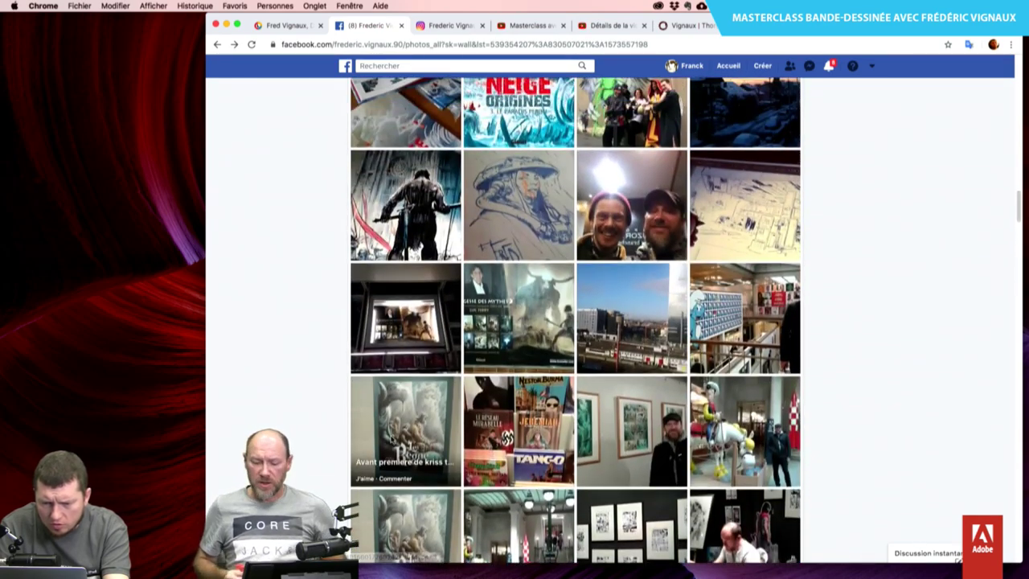
pyautogui.click(520, 307)
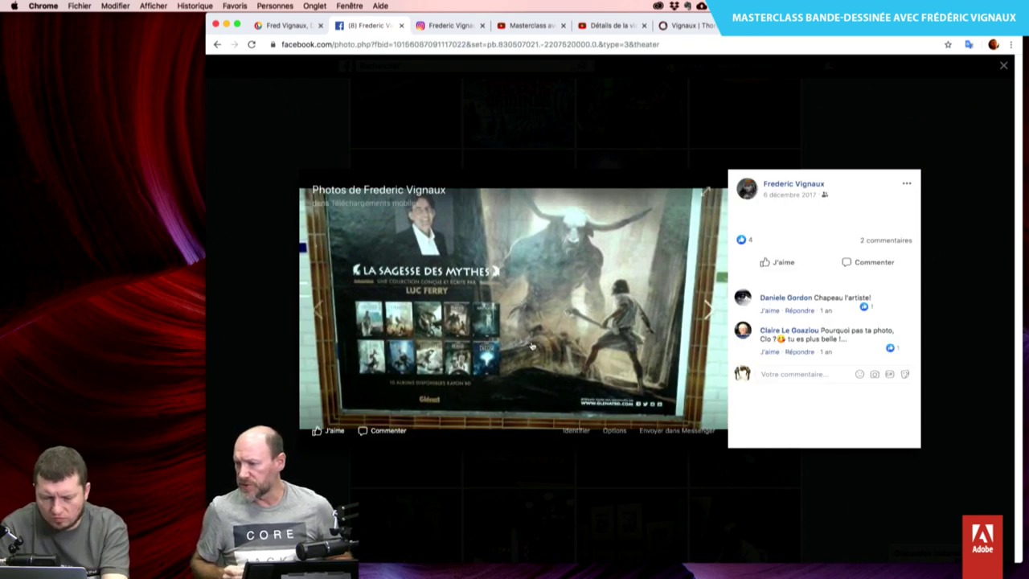
pyautogui.press('Escape')
# View the metro station poster screen photo, then close it.
pyautogui.scroll(2, 575, 244)
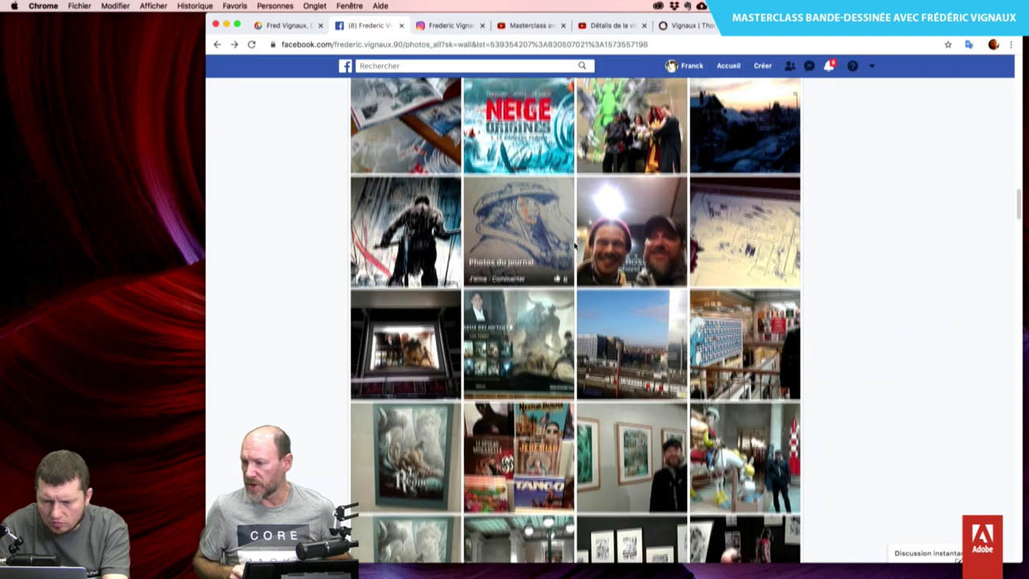
pyautogui.scroll(2, 576, 243)
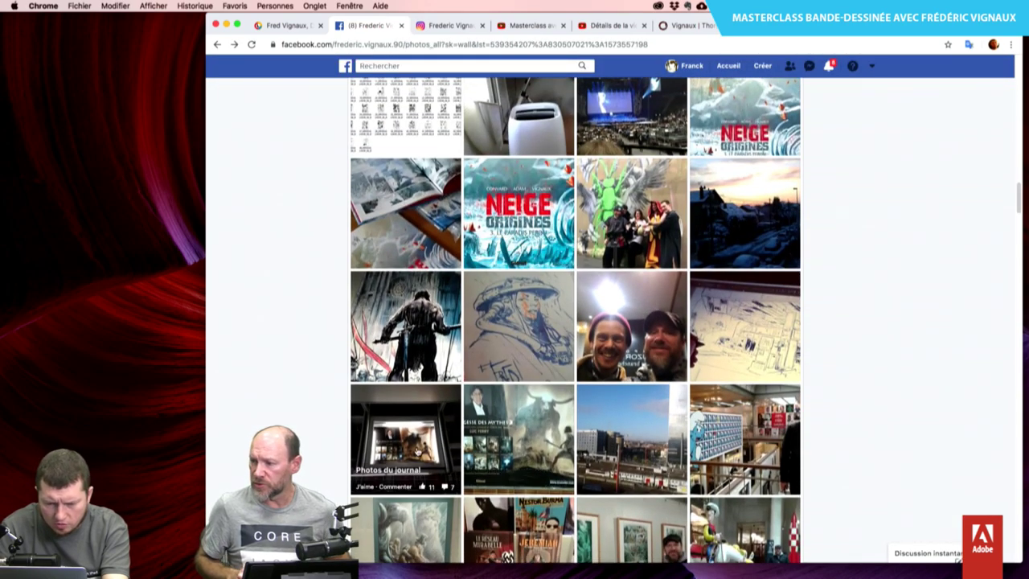
pyautogui.click(418, 452)
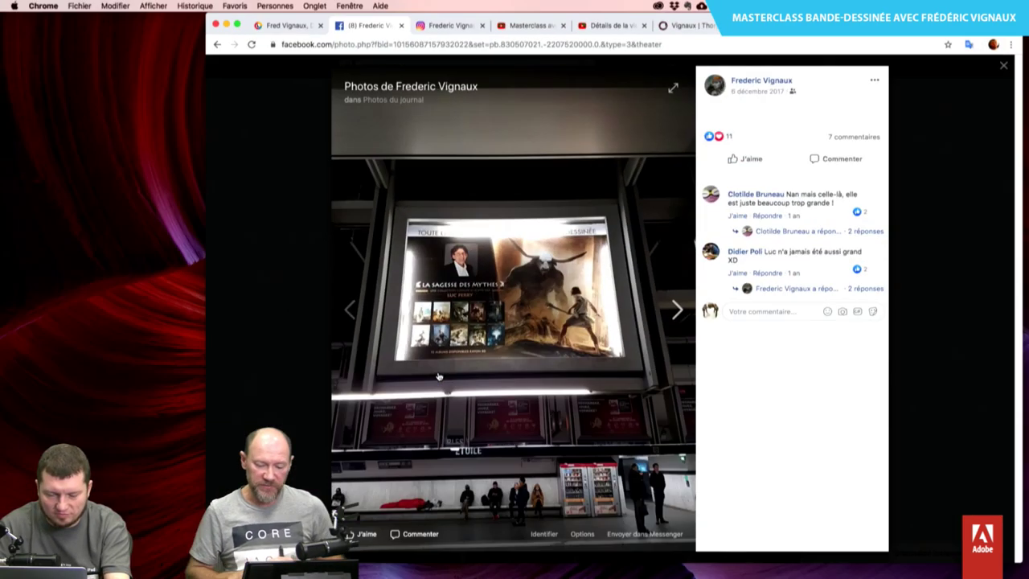
pyautogui.press('Escape')
# Browse the grid to the Neige Origines covers, BD festival poster and Star Wars photos.
pyautogui.scroll(2, 439, 376)
pyautogui.scroll(1, 439, 375)
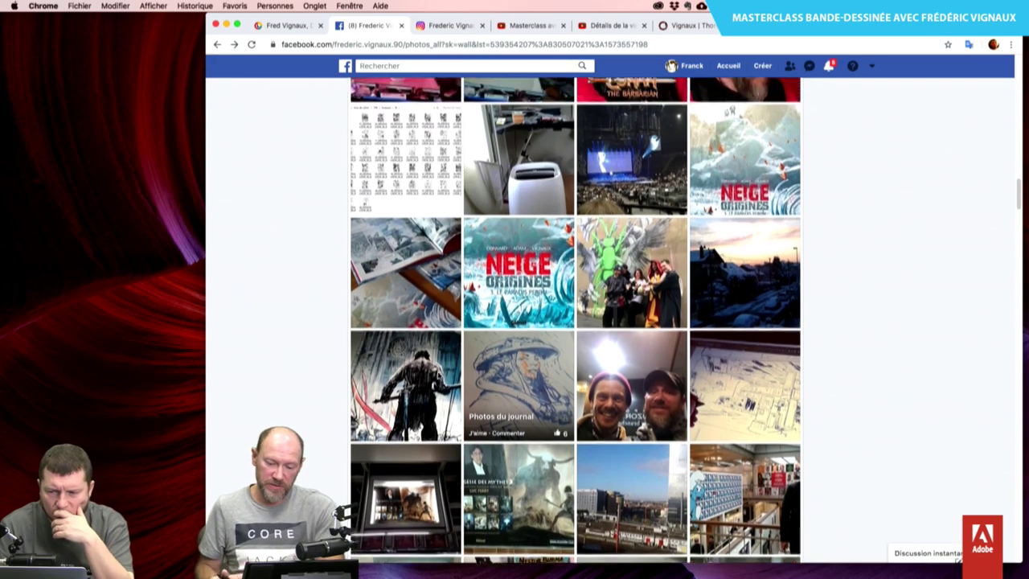
pyautogui.scroll(2, 440, 376)
pyautogui.scroll(1, 439, 375)
pyautogui.scroll(1, 440, 376)
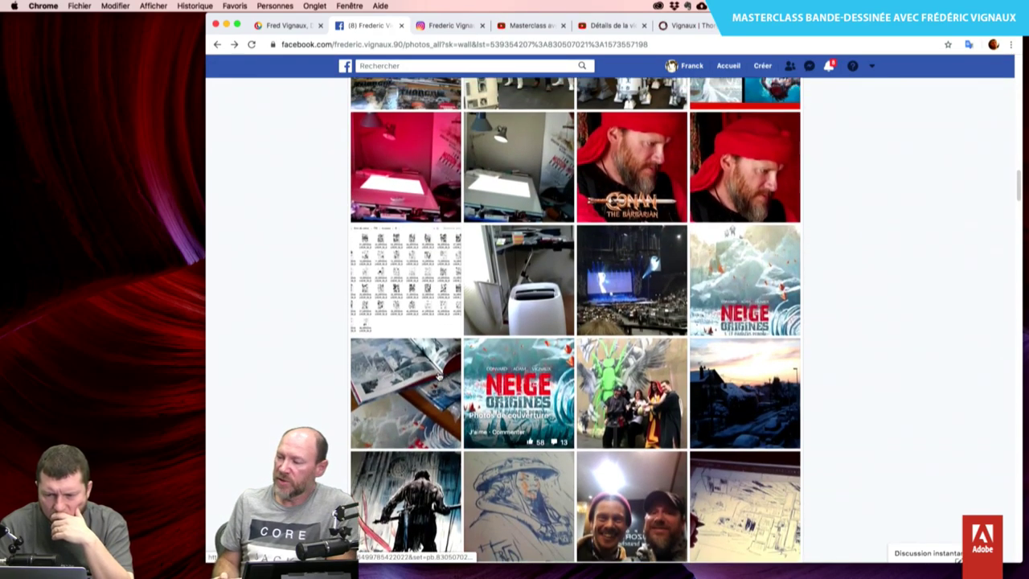
pyautogui.scroll(-2, 440, 376)
pyautogui.scroll(-5, 440, 375)
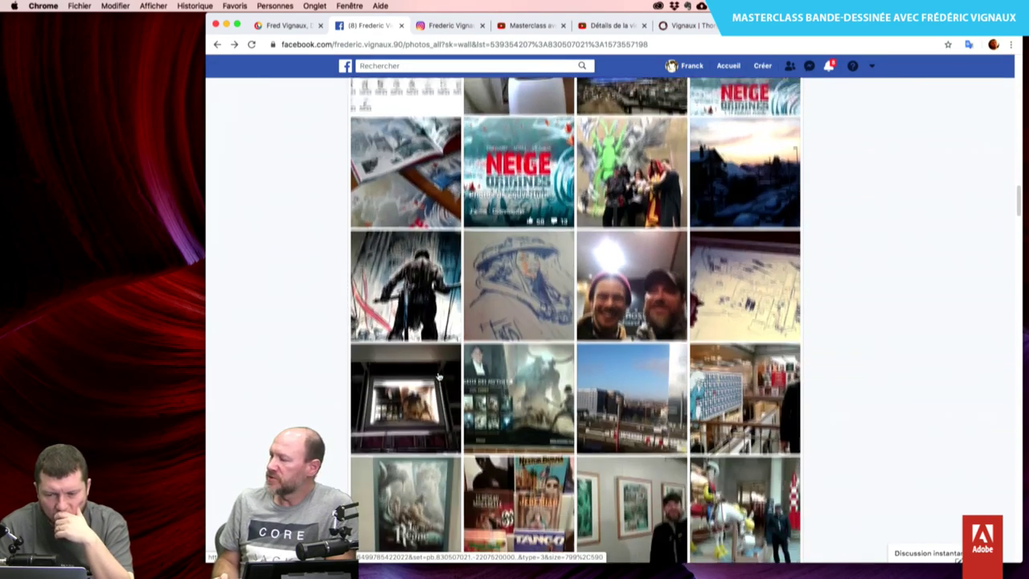
pyautogui.scroll(-2, 440, 376)
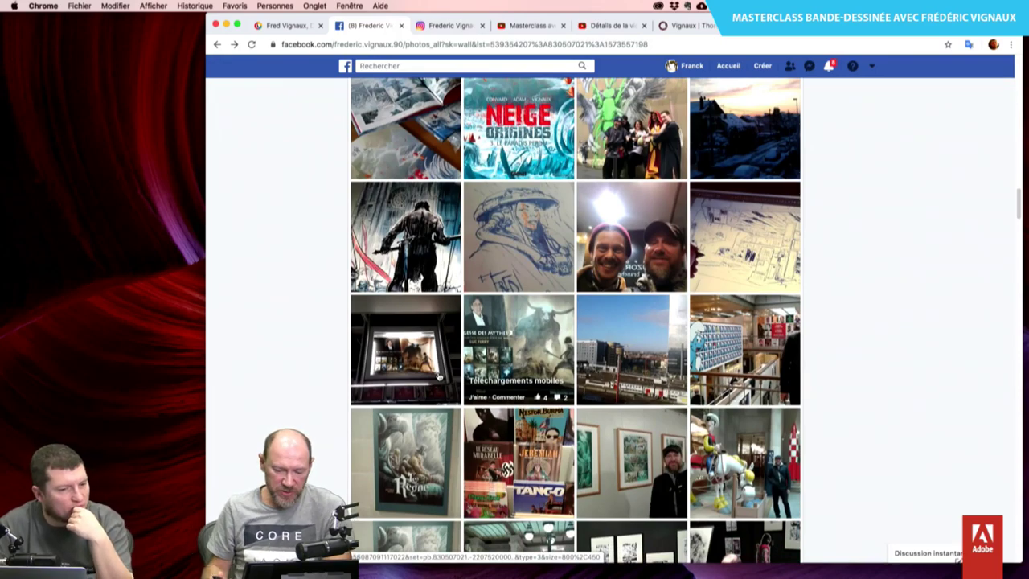
pyautogui.scroll(2, 440, 375)
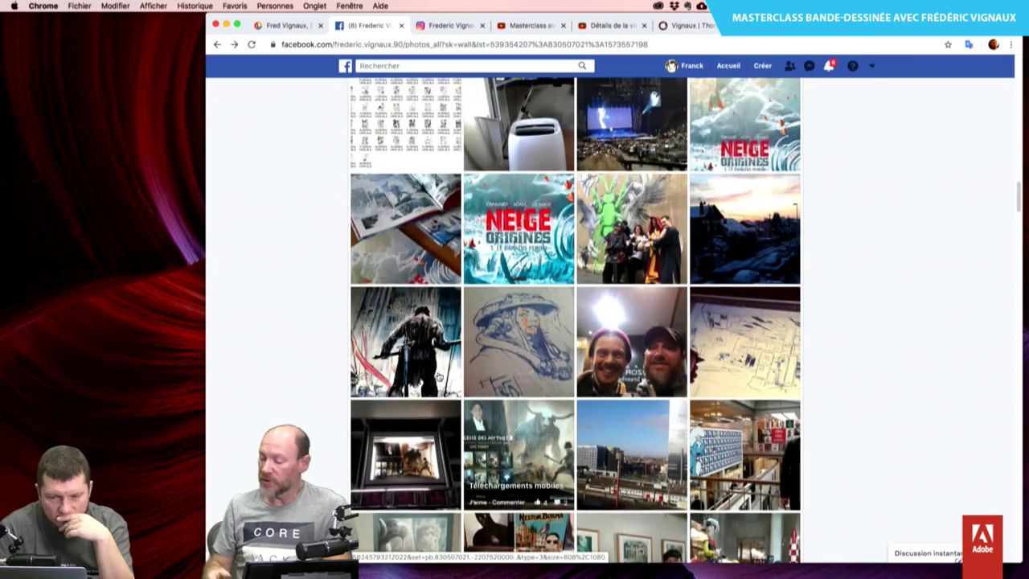
pyautogui.scroll(3, 440, 375)
pyautogui.scroll(2, 440, 376)
pyautogui.scroll(2, 440, 376)
pyautogui.scroll(2, 439, 376)
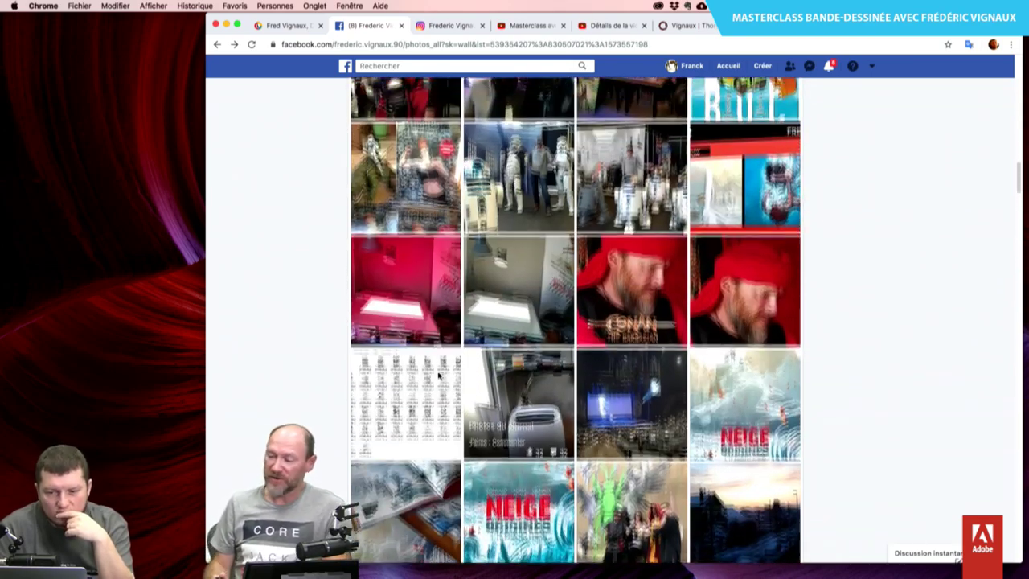
pyautogui.scroll(2, 440, 375)
pyautogui.scroll(3, 439, 376)
pyautogui.scroll(2, 440, 375)
pyautogui.scroll(1, 440, 375)
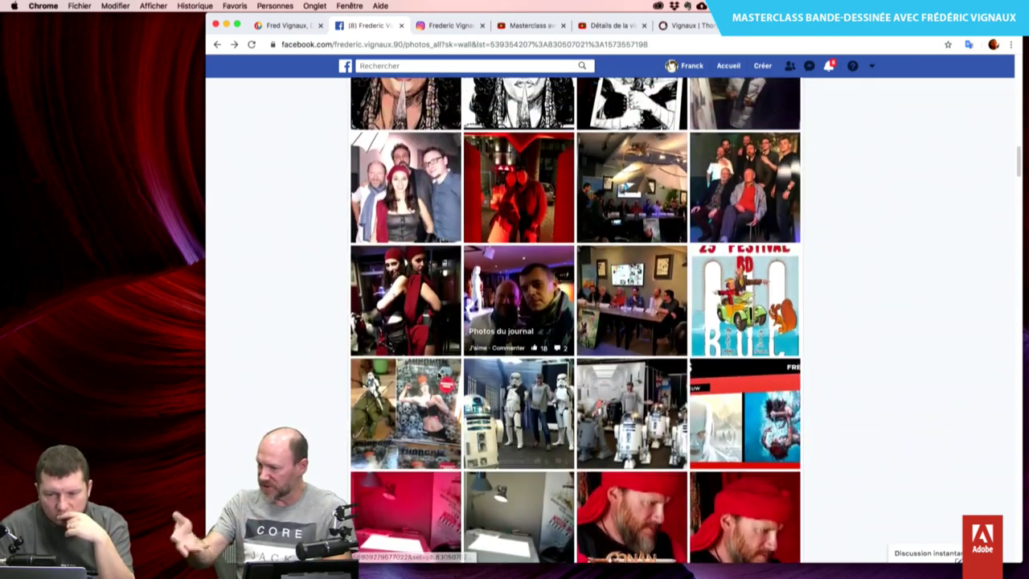
pyautogui.scroll(1, 439, 376)
pyautogui.scroll(1, 440, 375)
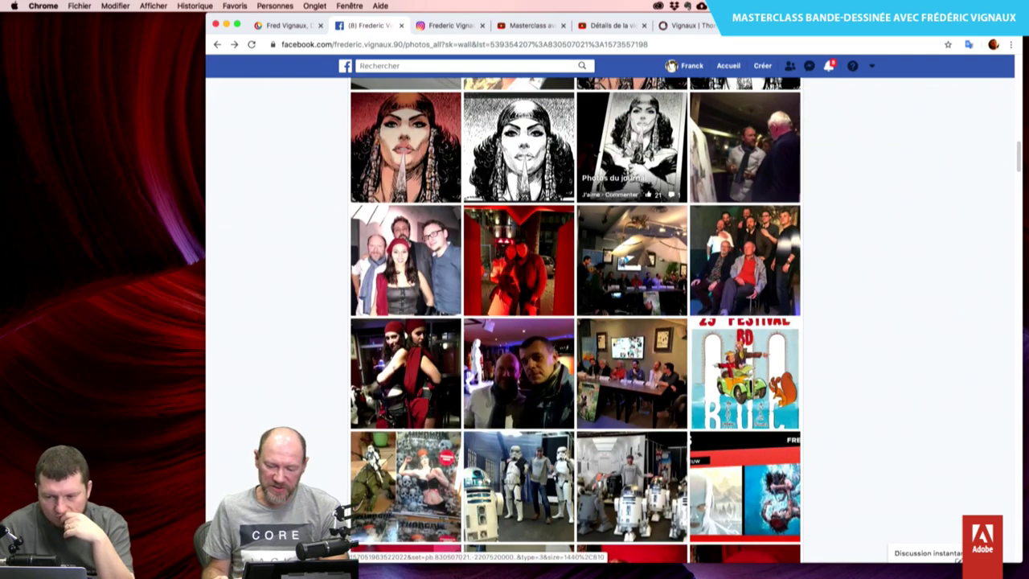
pyautogui.scroll(-1, 696, 398)
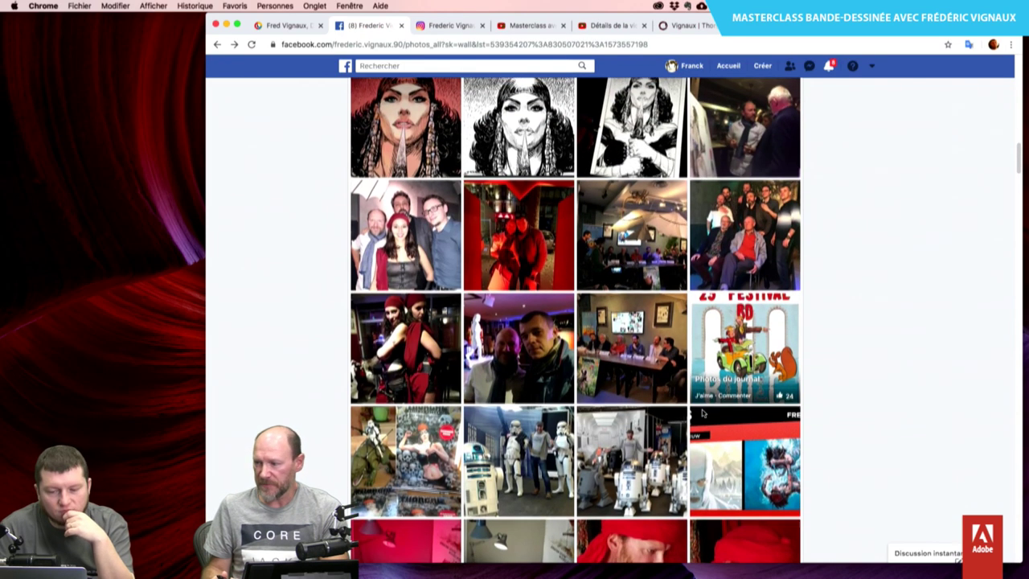
pyautogui.click(747, 457)
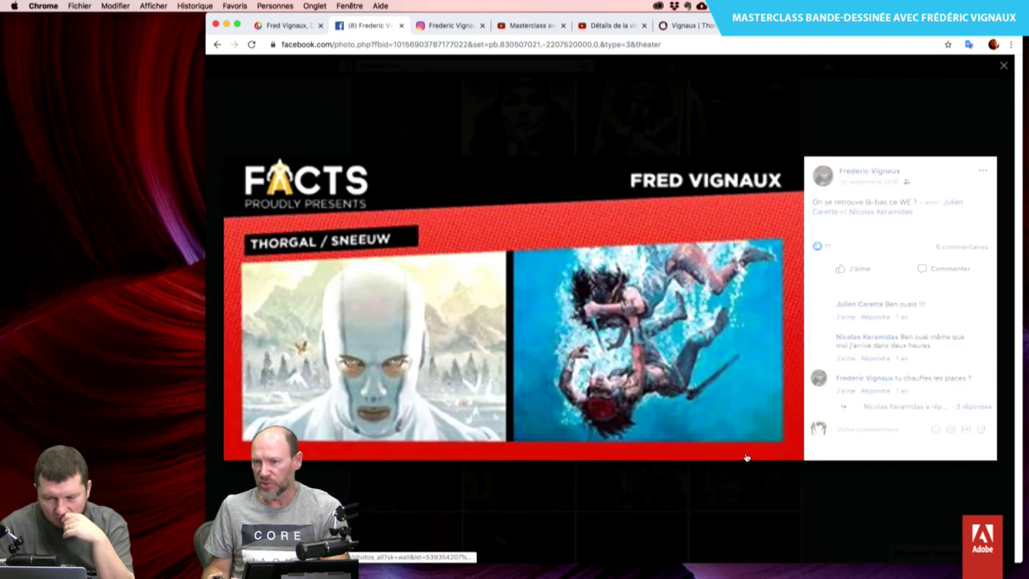
pyautogui.press('Escape')
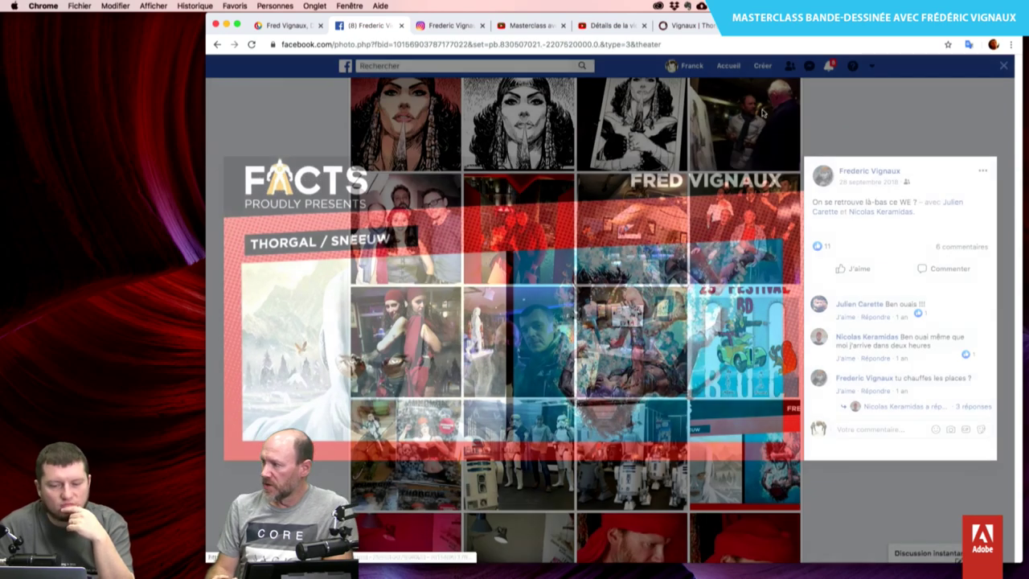
pyautogui.scroll(3, 725, 168)
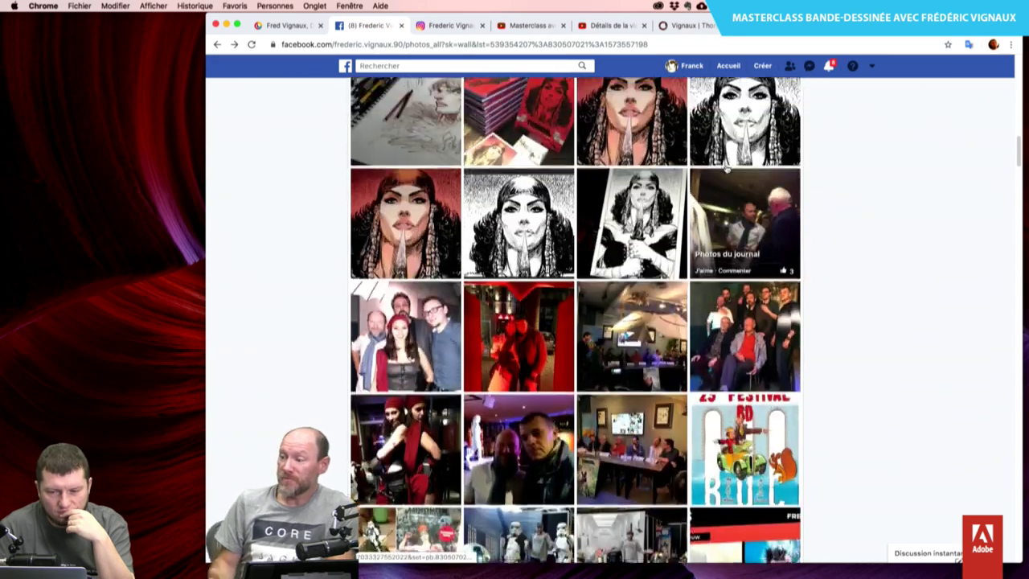
pyautogui.scroll(-3, 726, 167)
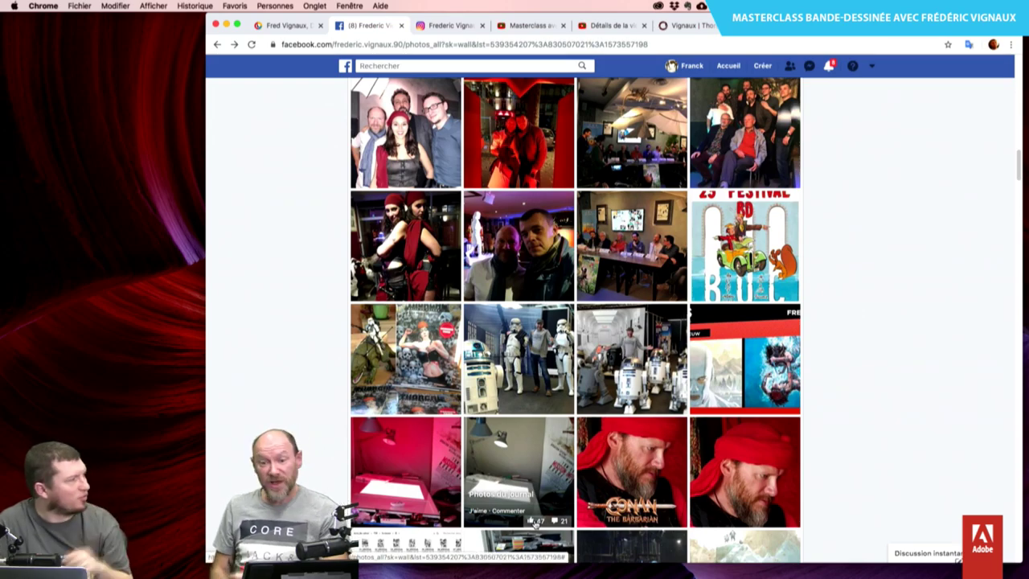
pyautogui.scroll(-3, 536, 522)
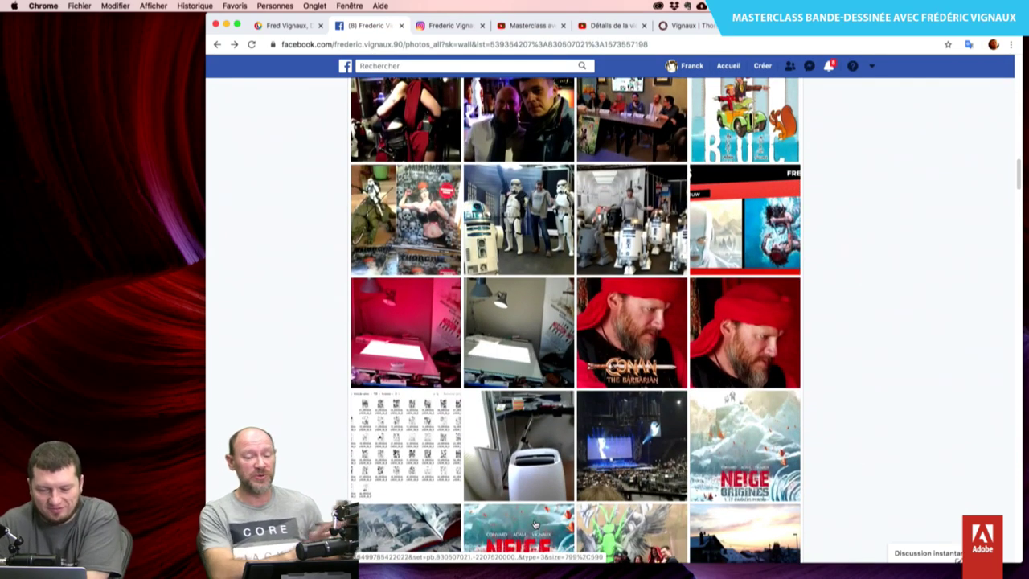
pyautogui.scroll(-3, 534, 524)
pyautogui.scroll(-2, 535, 524)
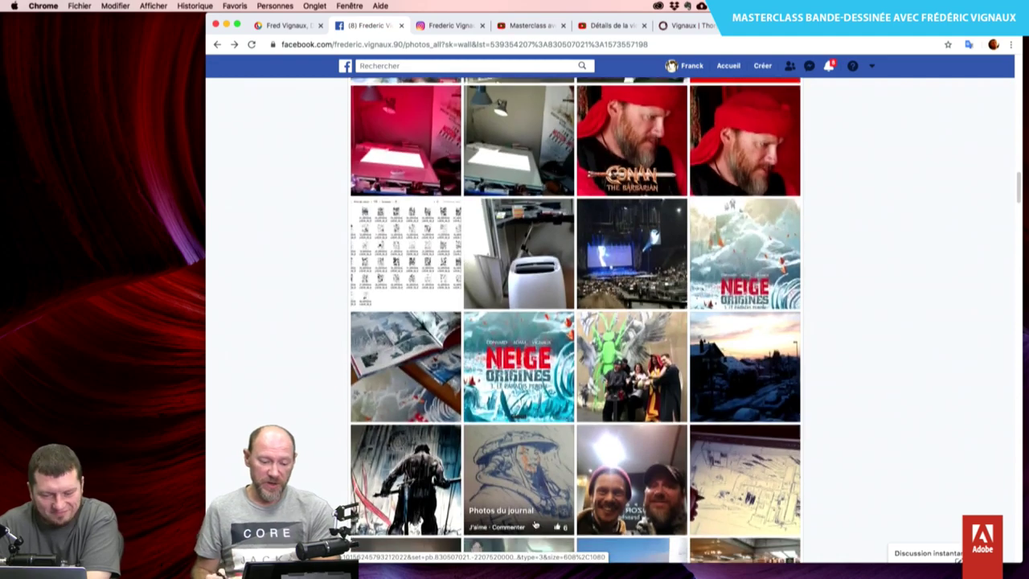
pyautogui.click(430, 440)
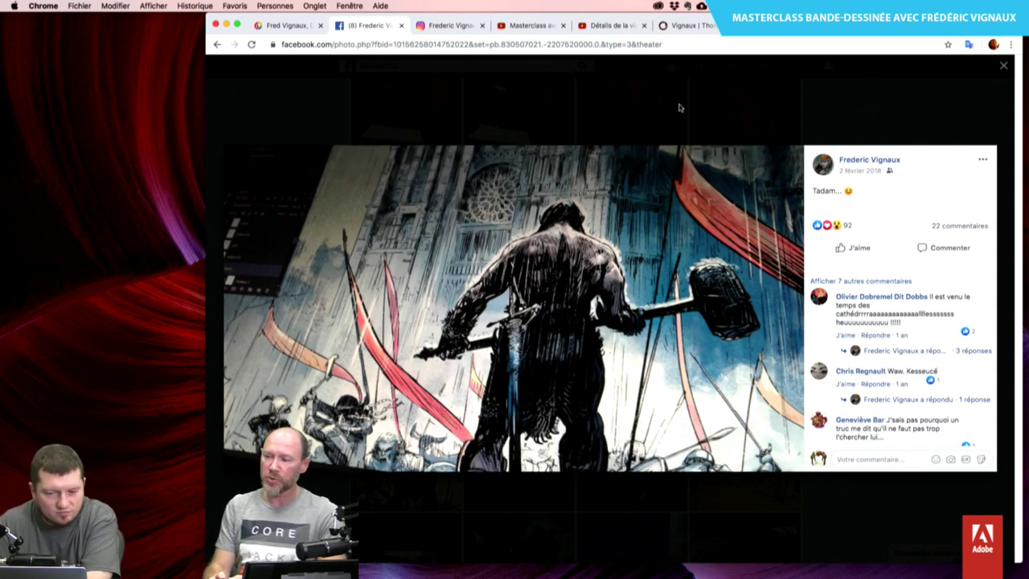
# Return to the photo grid and open the file-browser screenshot photo.
pyautogui.click(670, 59)
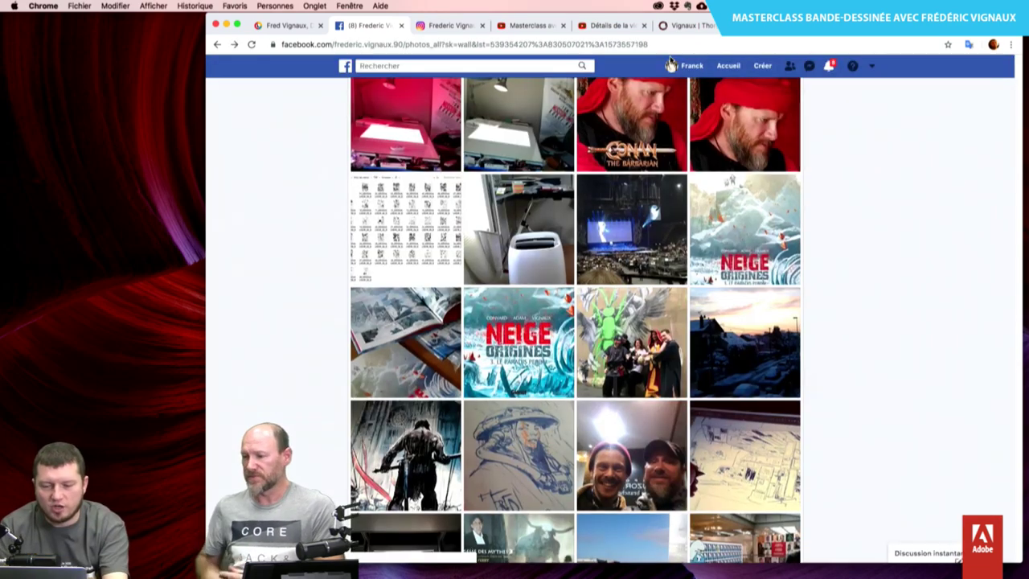
pyautogui.scroll(5, 670, 64)
pyautogui.scroll(2, 669, 65)
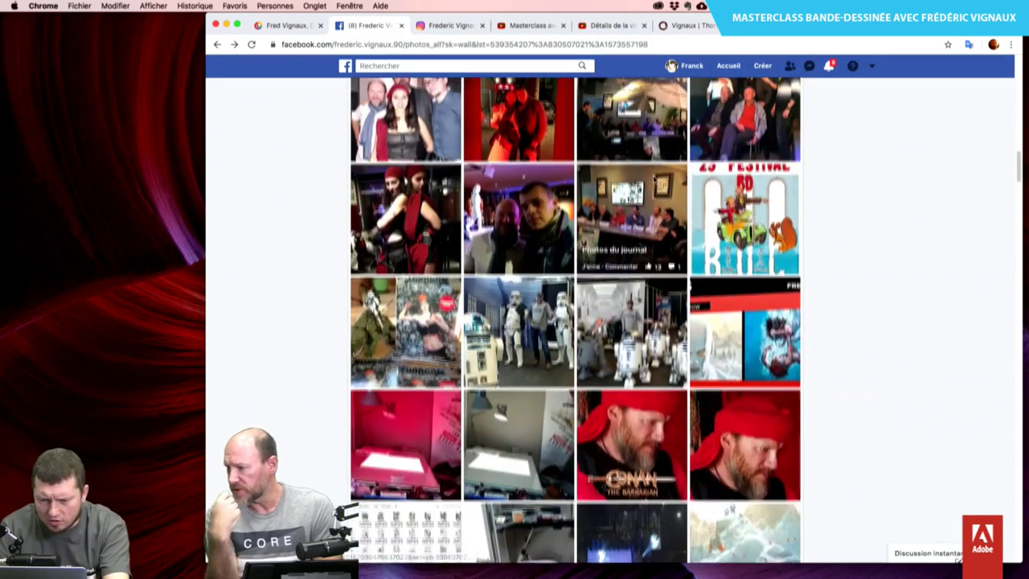
pyautogui.click(745, 444)
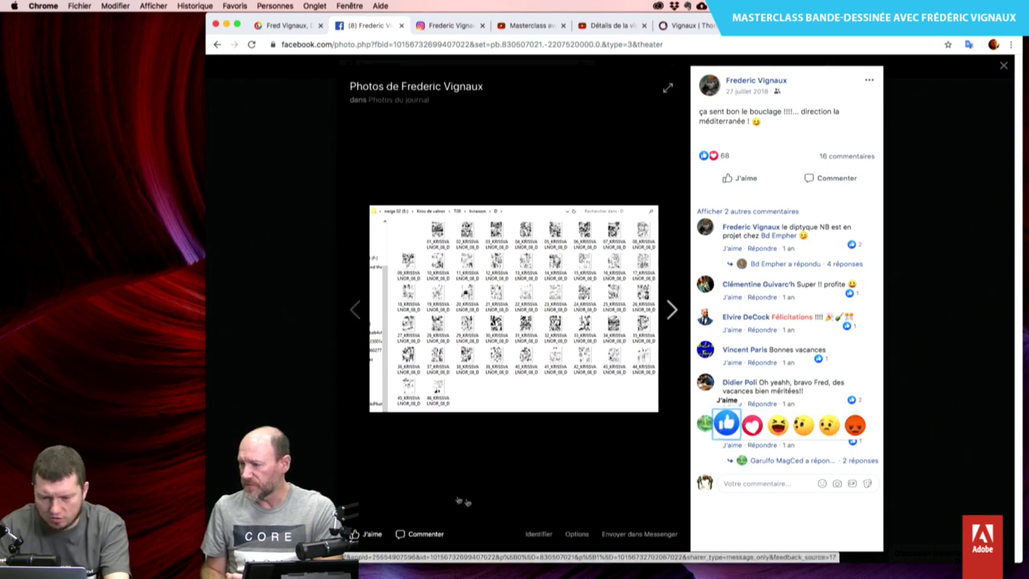
# Step past the Conan and Thorgal album photos to the September 2018 FACTS Thorgal / Sneeuw poster.
pyautogui.press('Left')
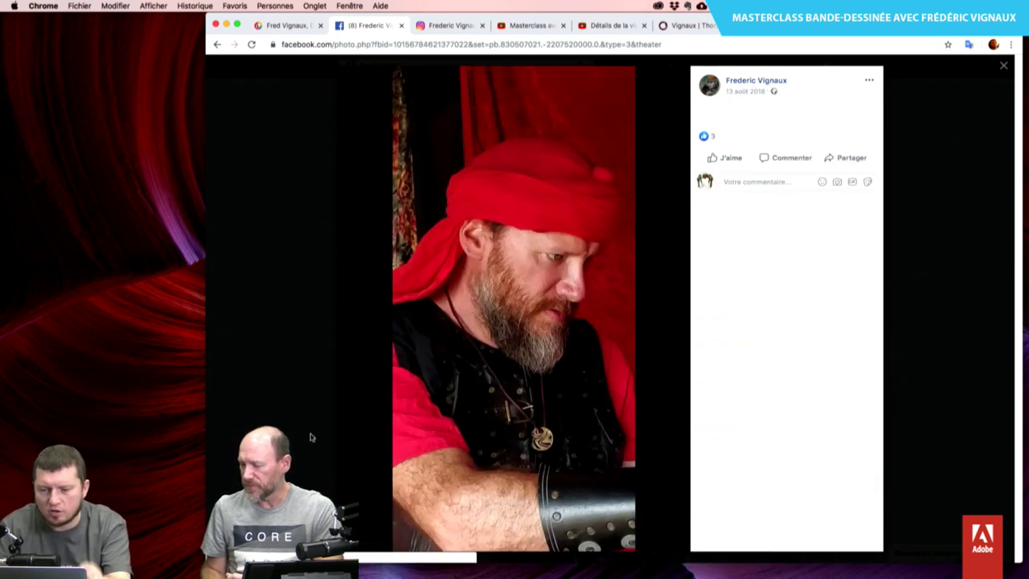
pyautogui.press('Left')
pyautogui.press('Right')
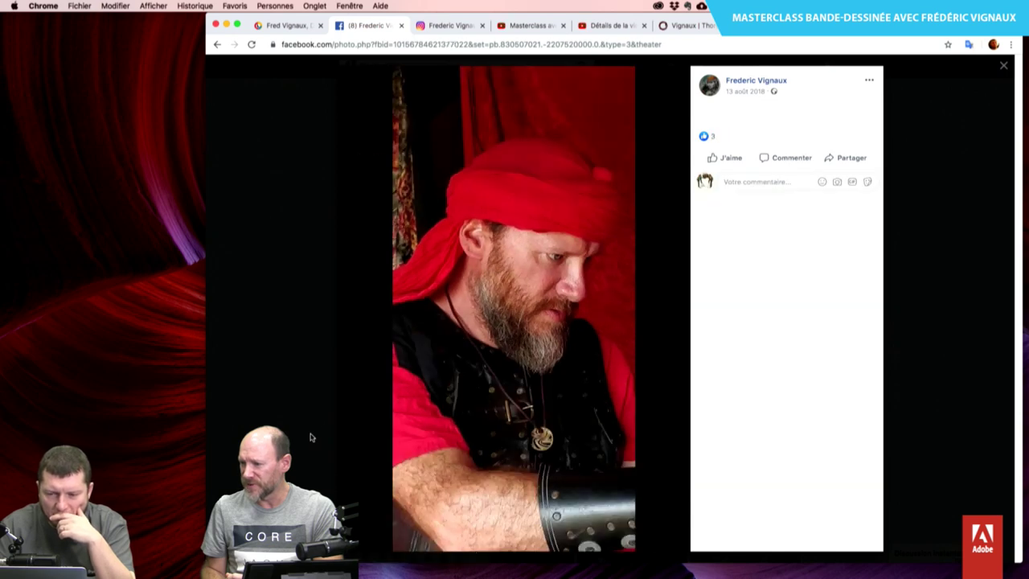
pyautogui.press('Left')
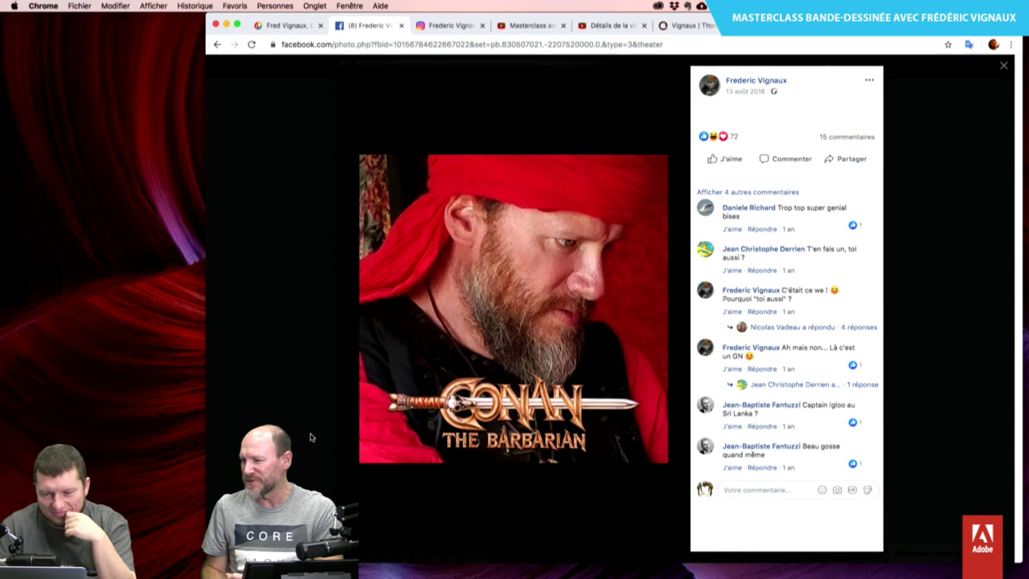
pyautogui.press('Left')
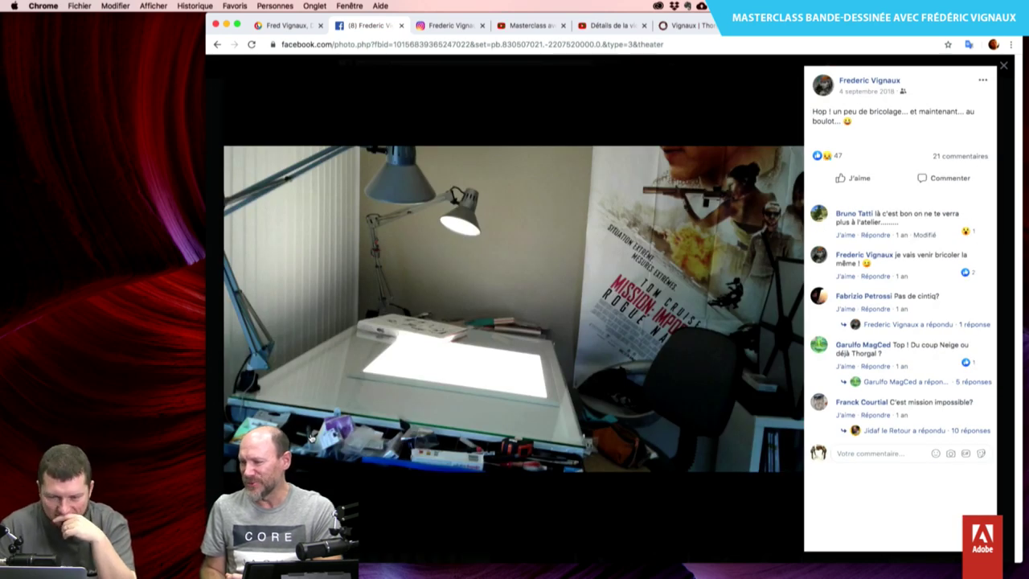
pyautogui.press('Left')
pyautogui.press('Left')
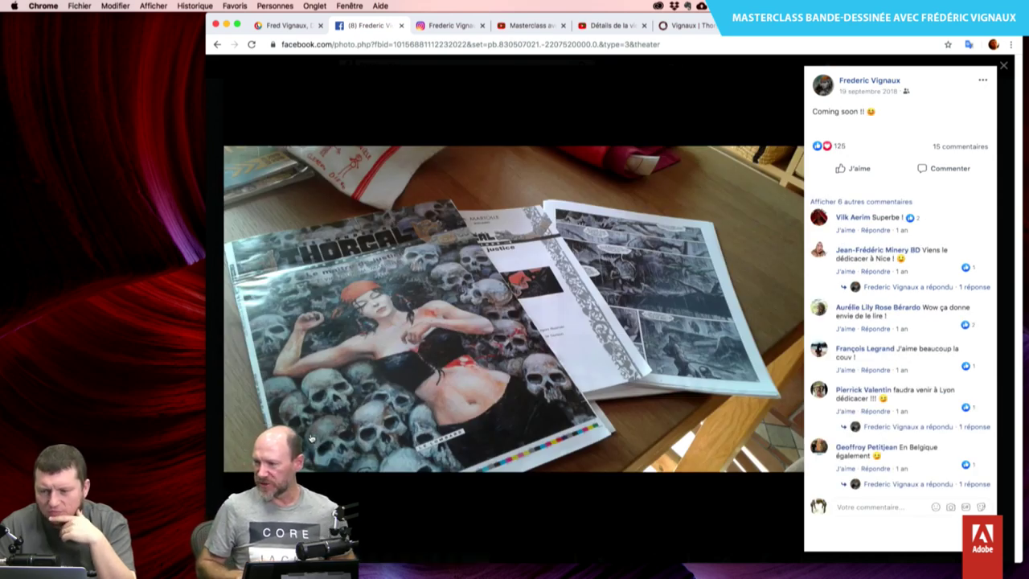
pyautogui.press('Left')
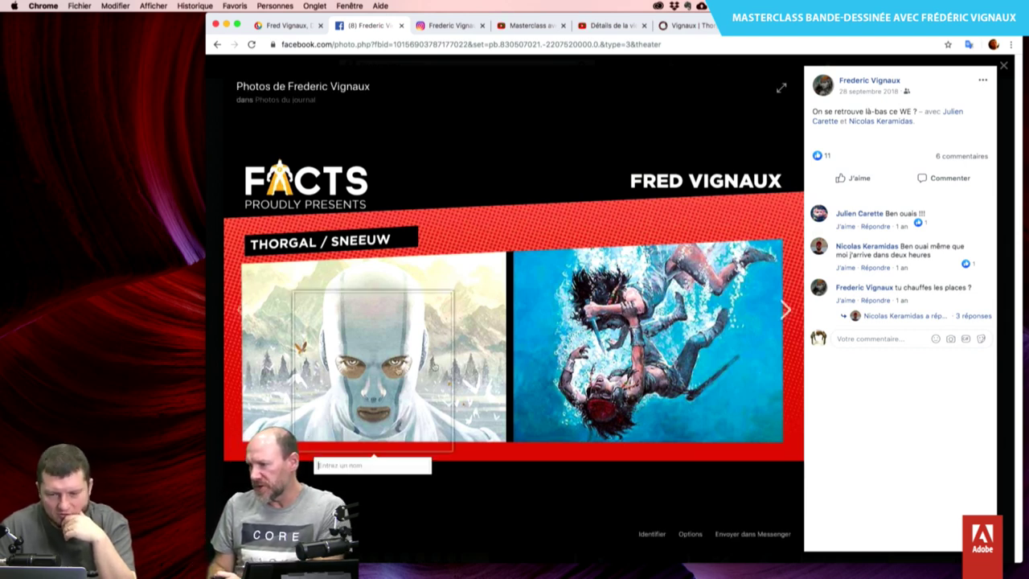
pyautogui.moveTo(512, 309)
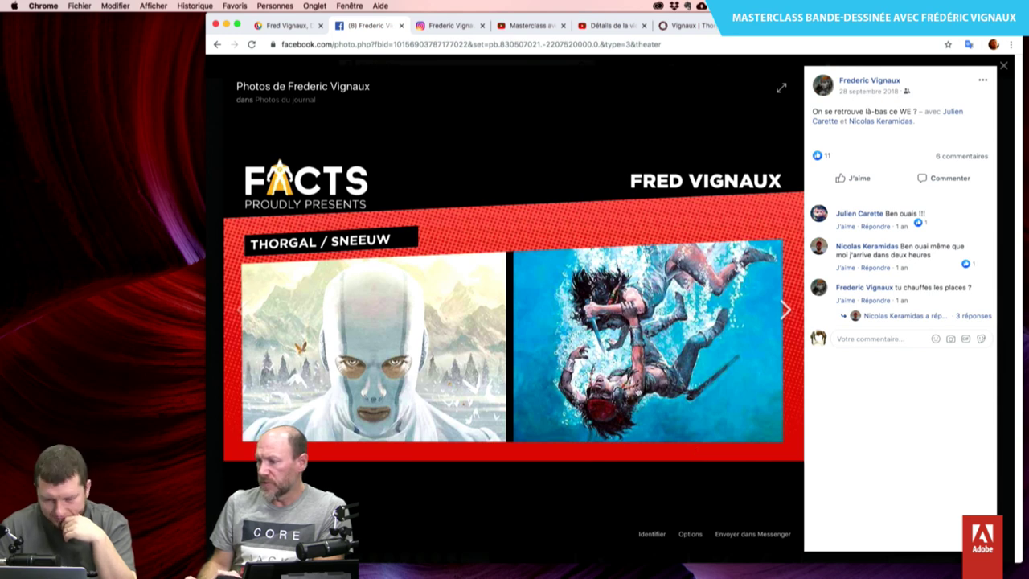
# Page through the R2-D2, Thorgal comics, Festival BD Buc poster, selfie and group photos.
pyautogui.click(637, 391)
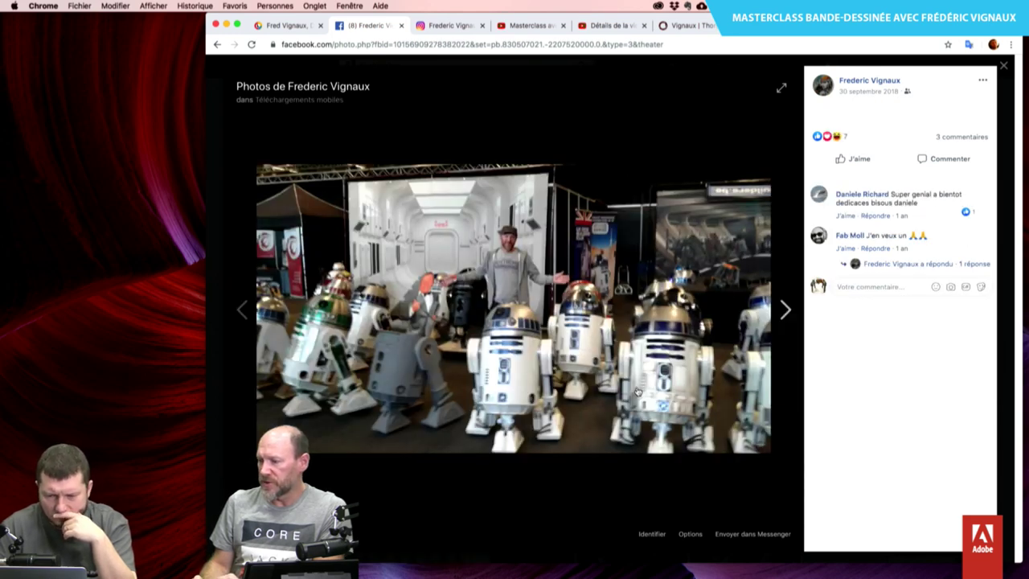
pyautogui.click(636, 392)
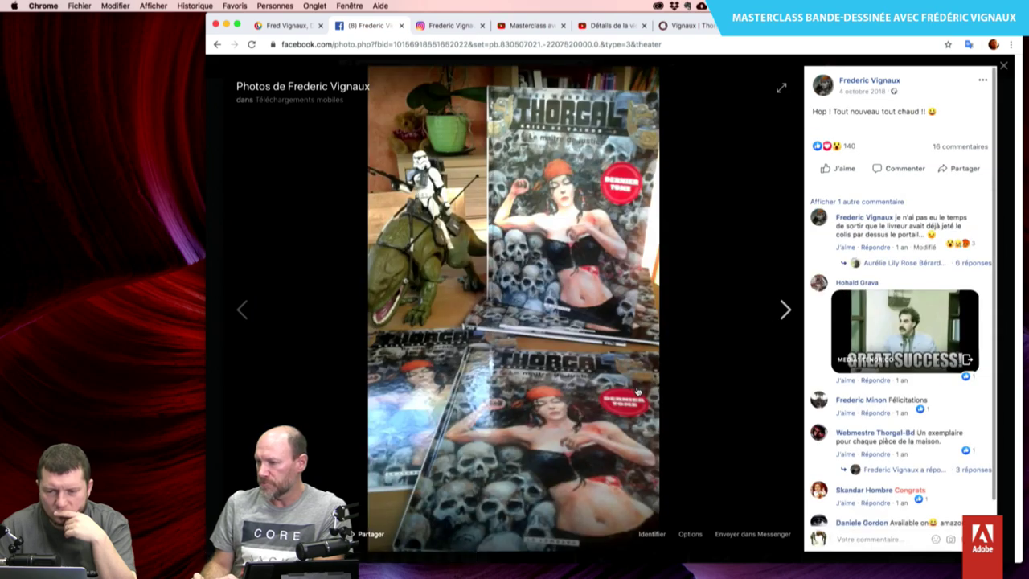
pyautogui.click(637, 392)
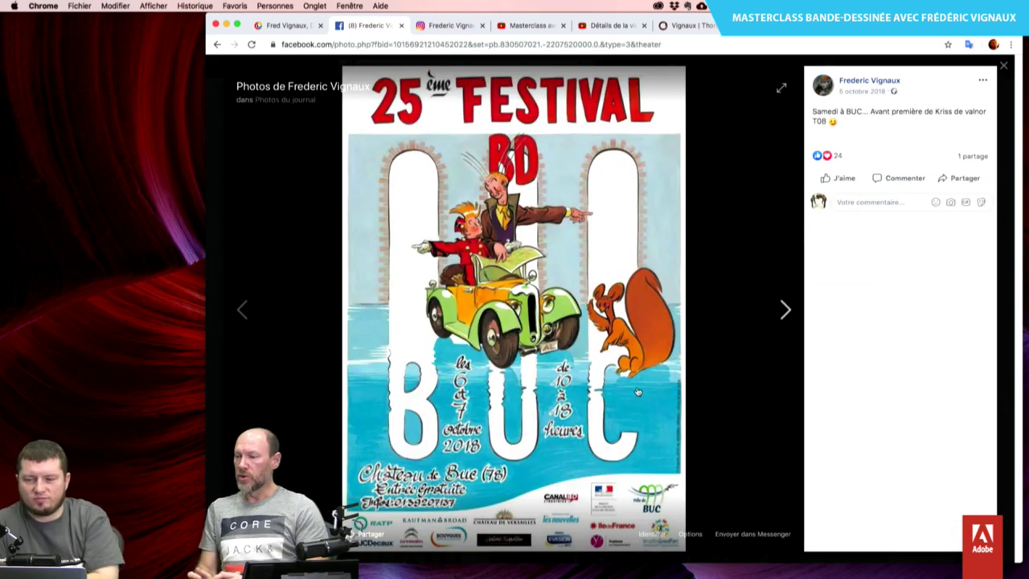
pyautogui.click(637, 391)
pyautogui.click(636, 391)
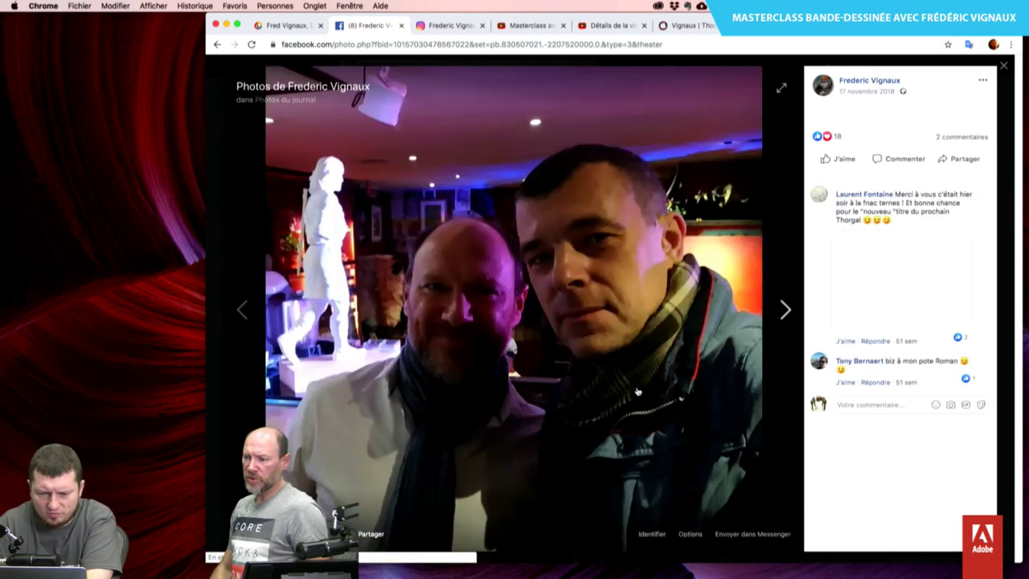
pyautogui.click(637, 392)
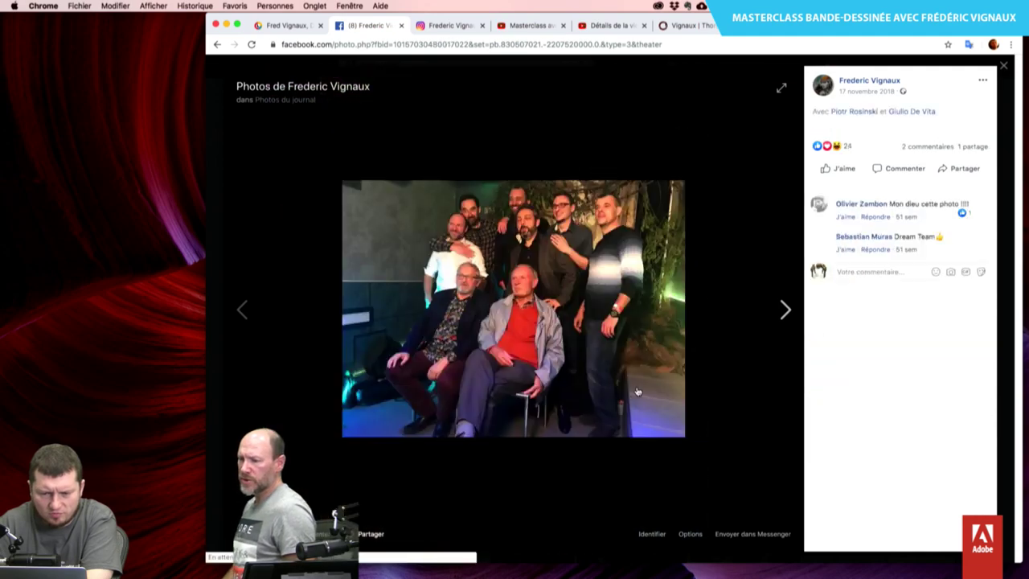
pyautogui.click(636, 391)
pyautogui.click(637, 392)
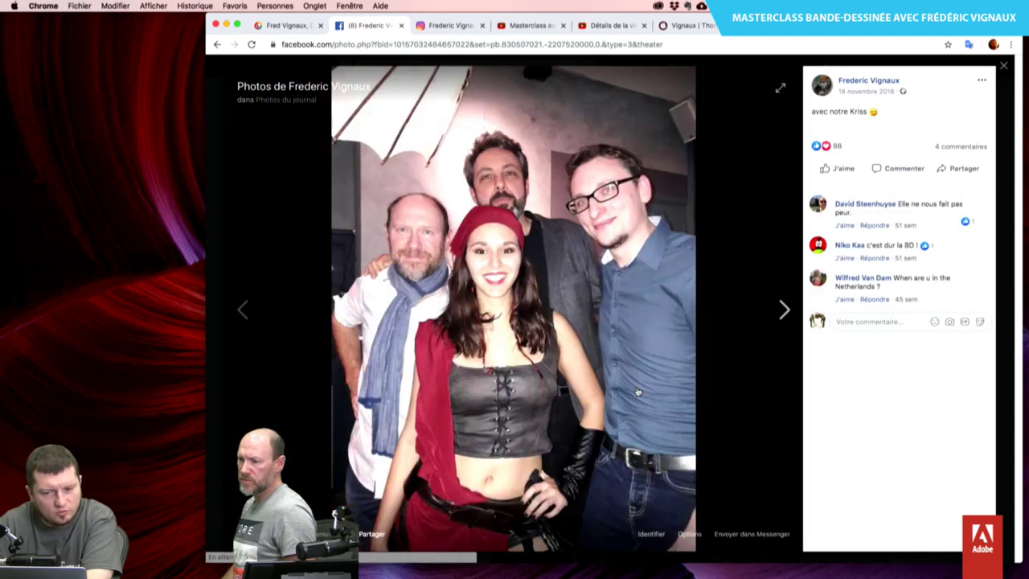
pyautogui.click(637, 392)
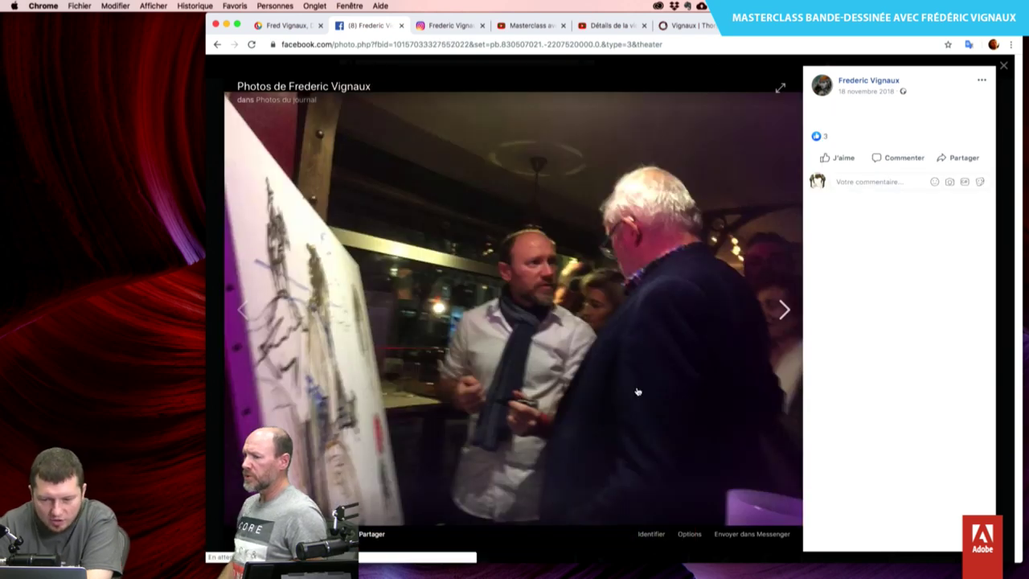
pyautogui.click(637, 391)
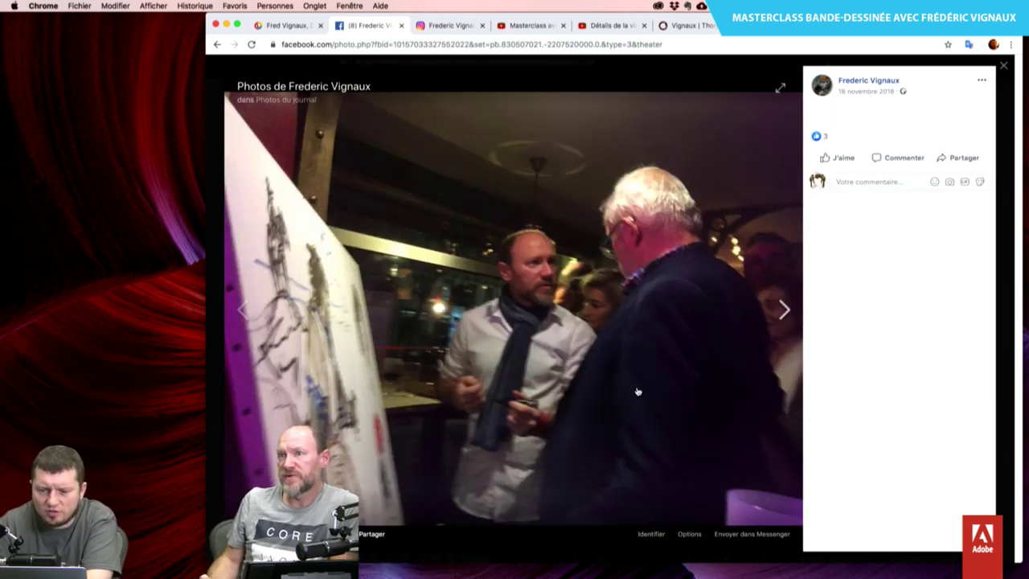
# Page through the woman drawing's stages, then switch to the 'Vignaux | Thorgal' biography tab.
pyautogui.click(636, 391)
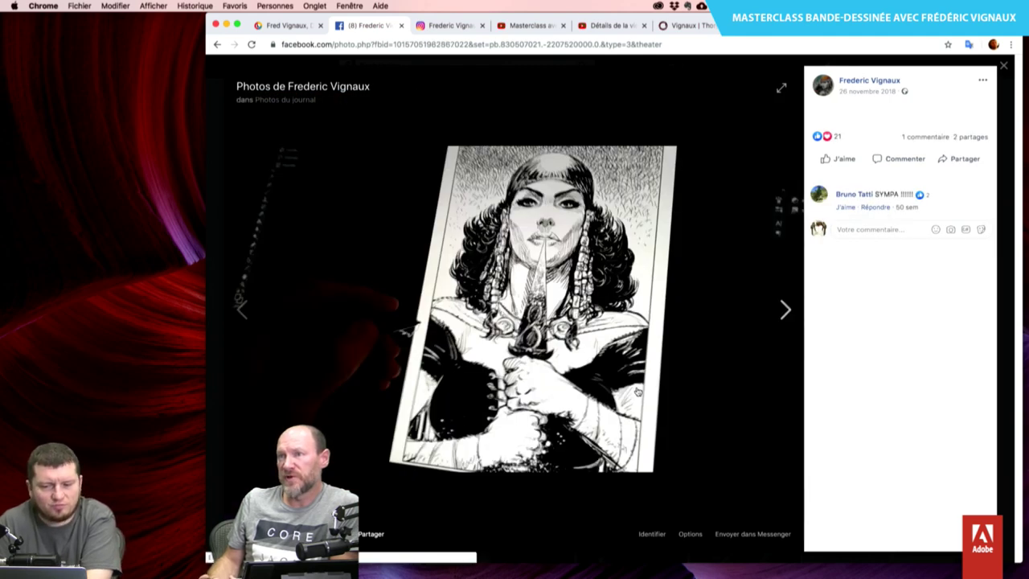
pyautogui.click(636, 391)
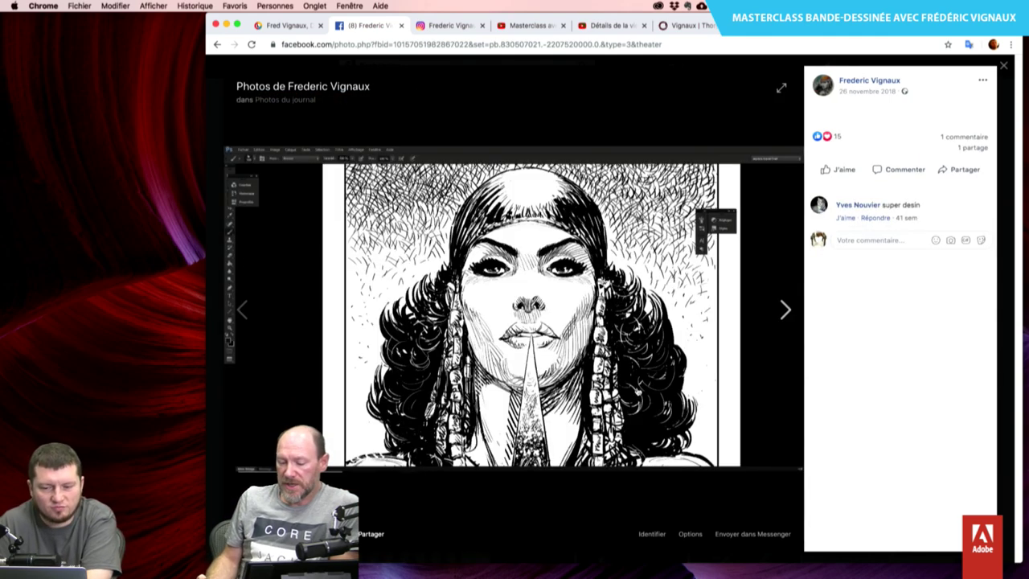
pyautogui.click(636, 392)
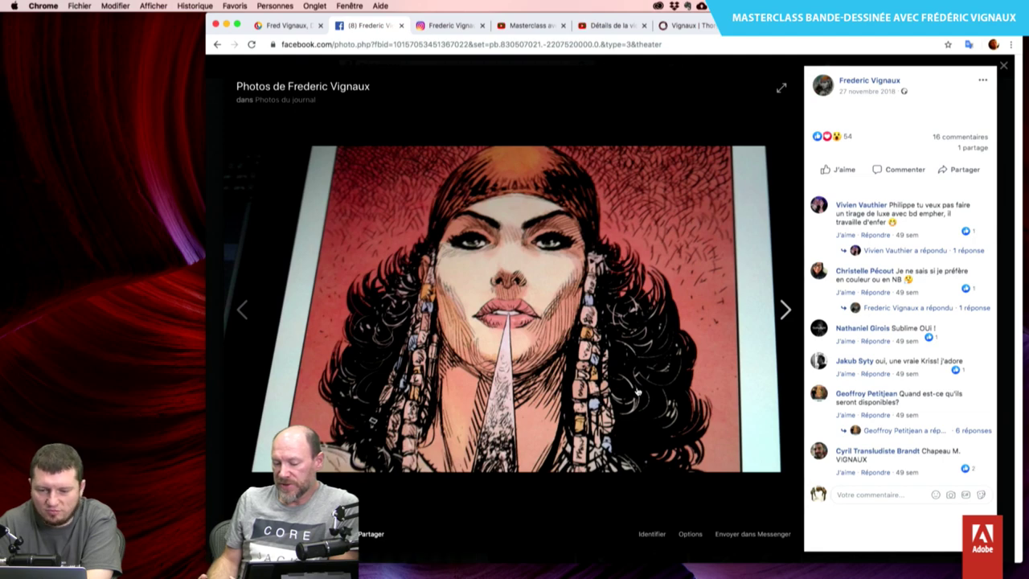
pyautogui.click(636, 391)
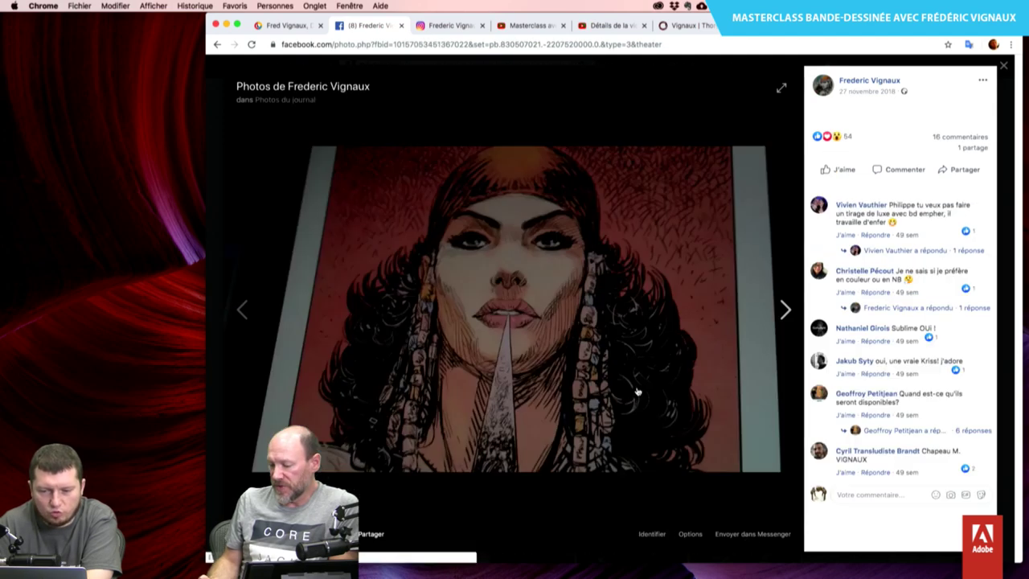
pyautogui.click(637, 392)
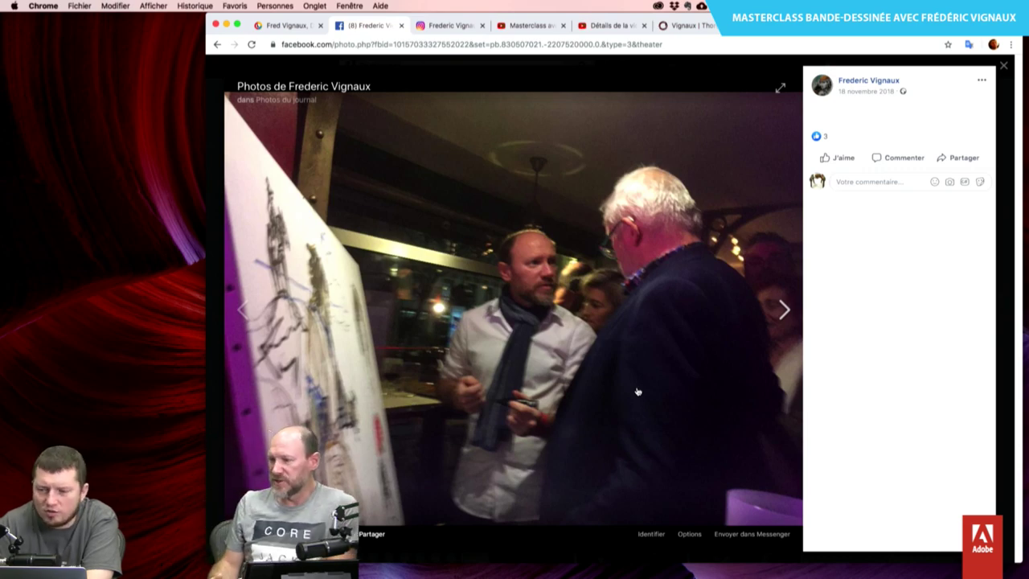
pyautogui.click(636, 391)
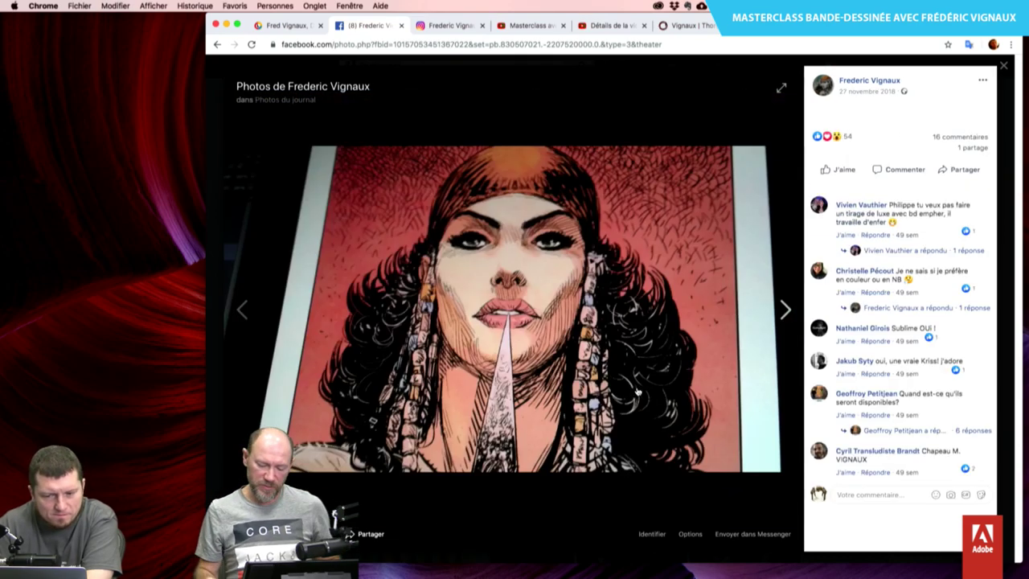
pyautogui.click(637, 391)
pyautogui.click(637, 391)
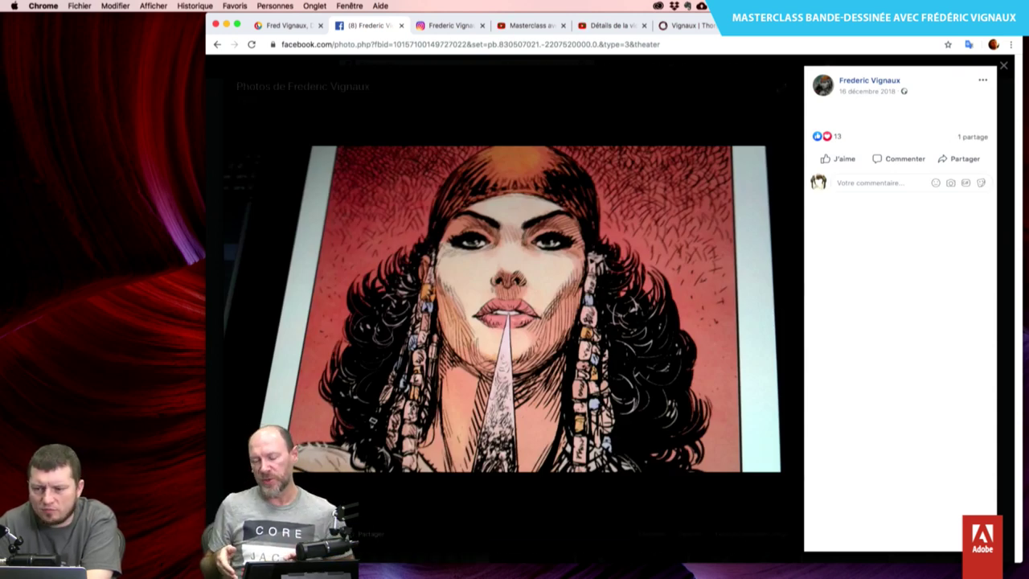
pyautogui.click(696, 26)
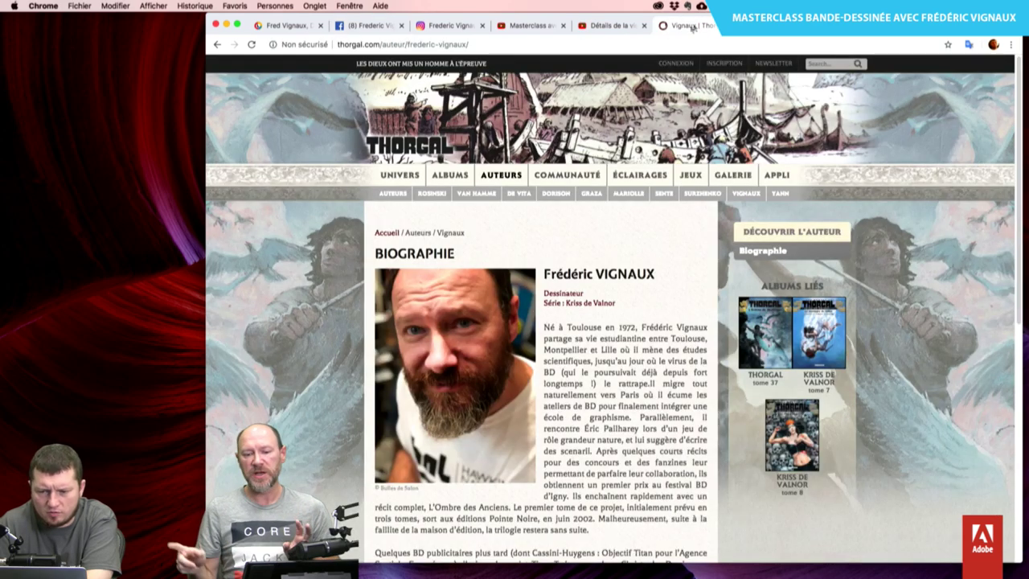
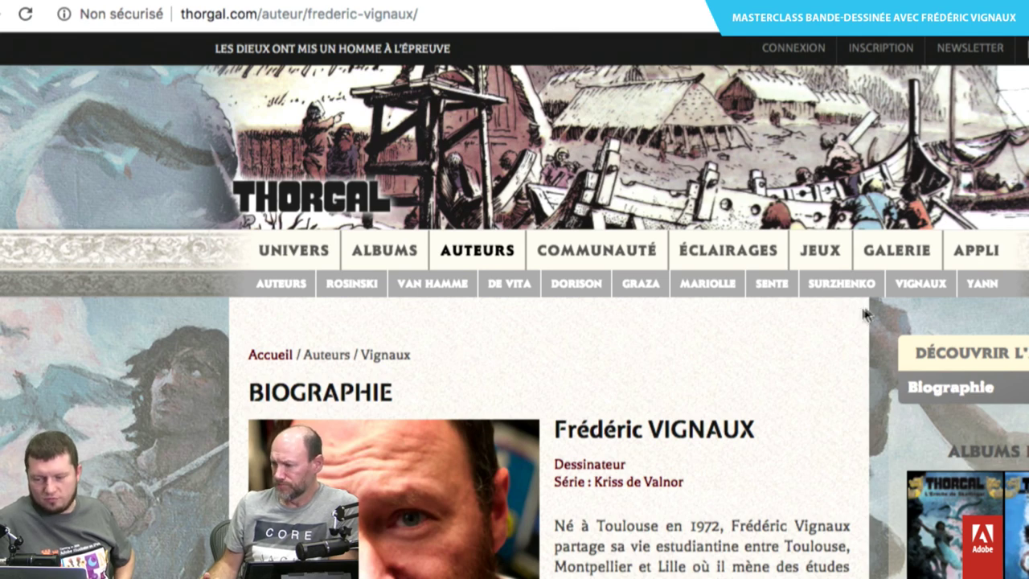
# Go back to the thorgal.com homepage and scroll its news posts about L'ermite de Skellingar.
pyautogui.hotkey('alt', 'Left')
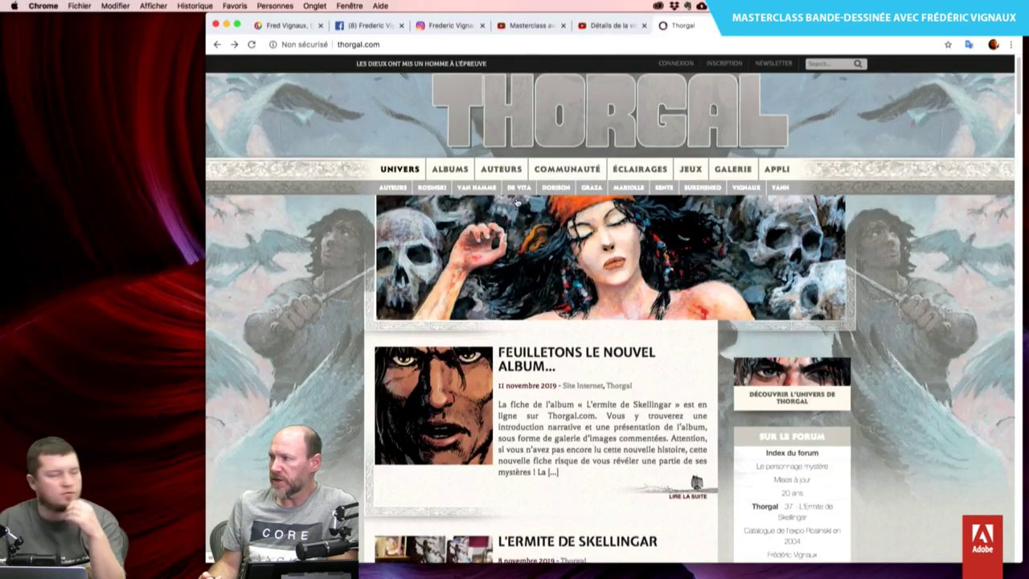
pyautogui.scroll(-1, 524, 301)
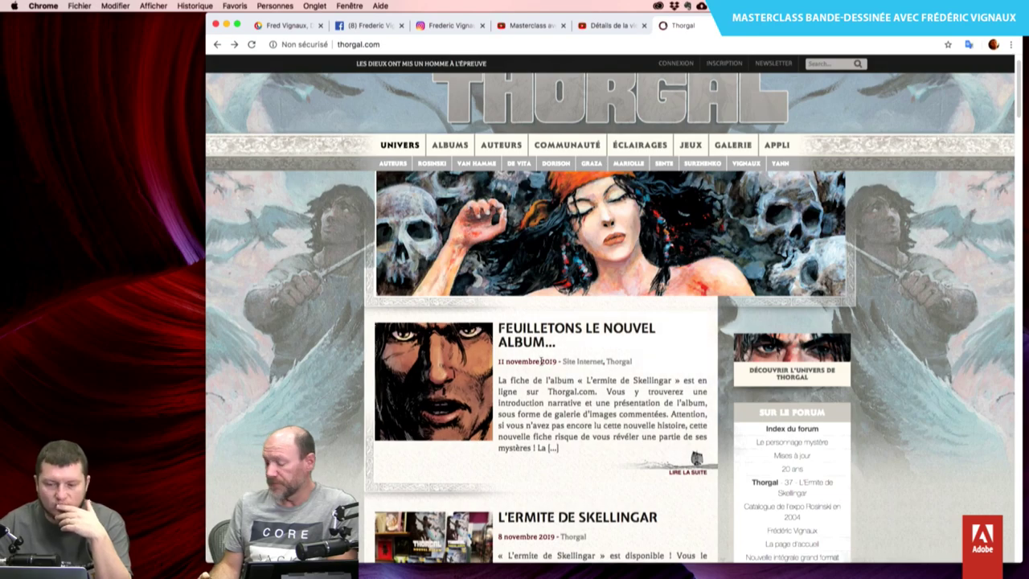
pyautogui.scroll(-3, 540, 361)
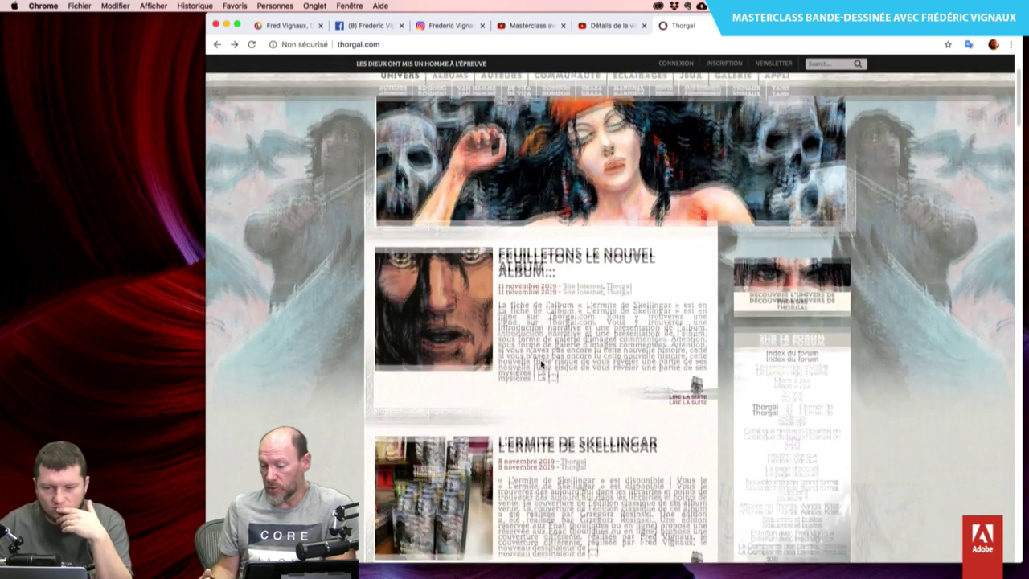
pyautogui.scroll(1, 542, 364)
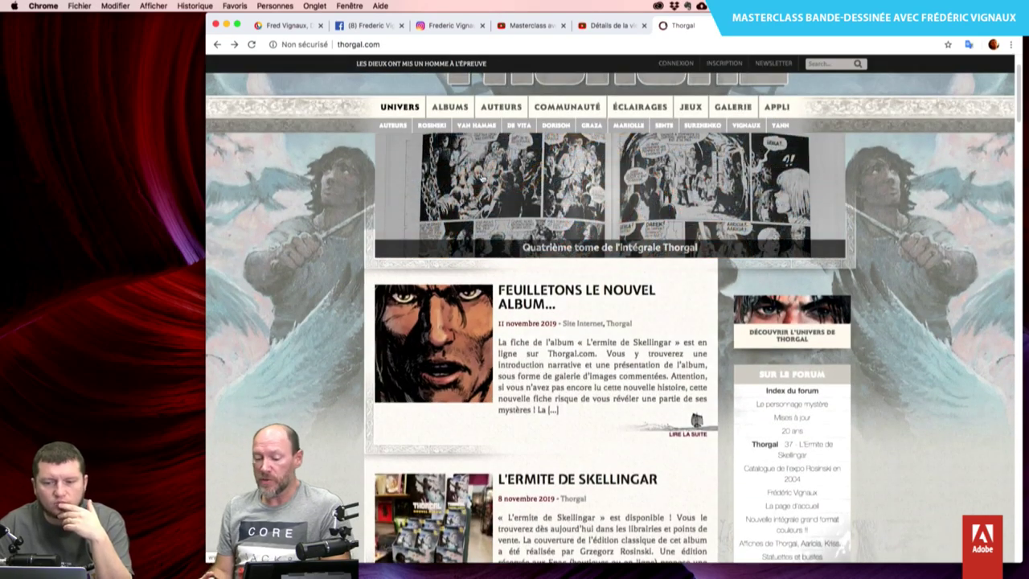
pyautogui.moveTo(449, 106)
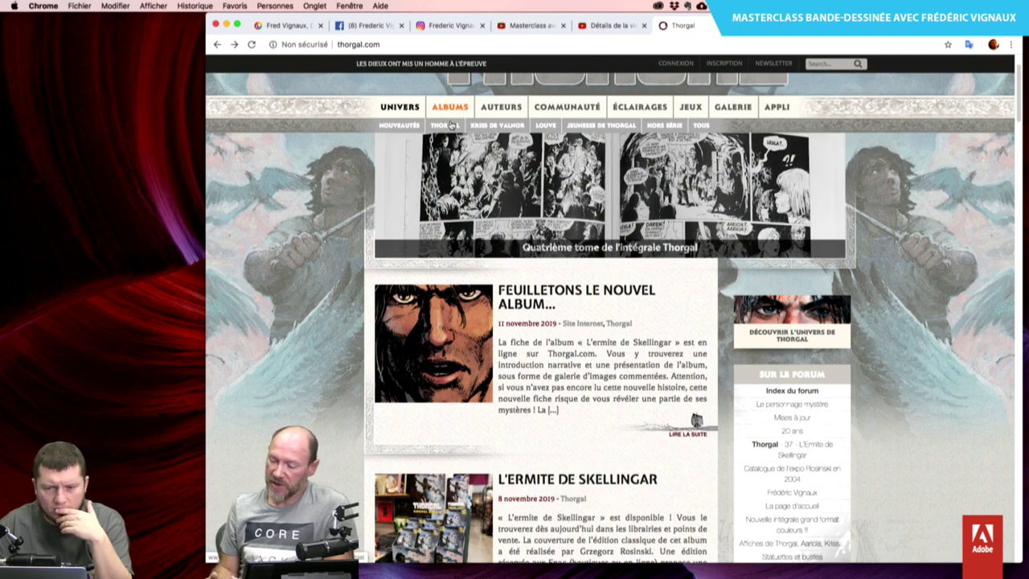
# Open the Kriss de Valnor series, then tome 6 L'île des enfants perdus, down to the thumbnails.
pyautogui.click(511, 126)
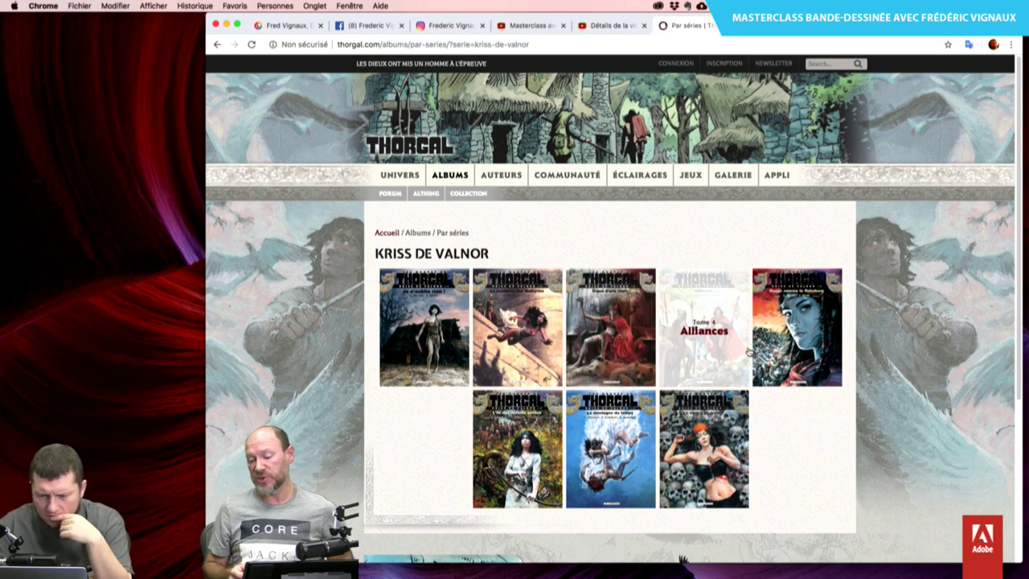
pyautogui.click(554, 450)
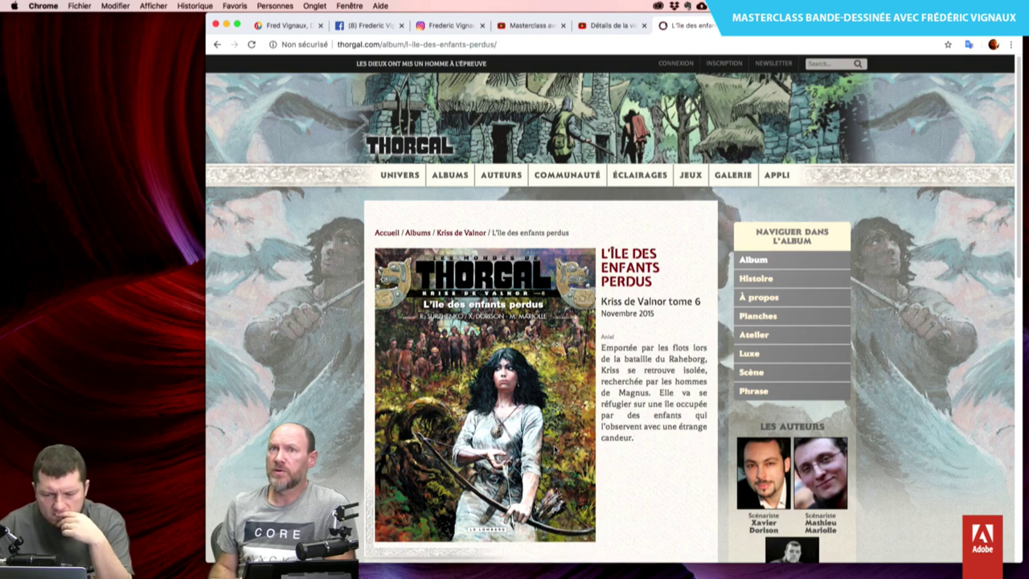
pyautogui.scroll(-1, 554, 450)
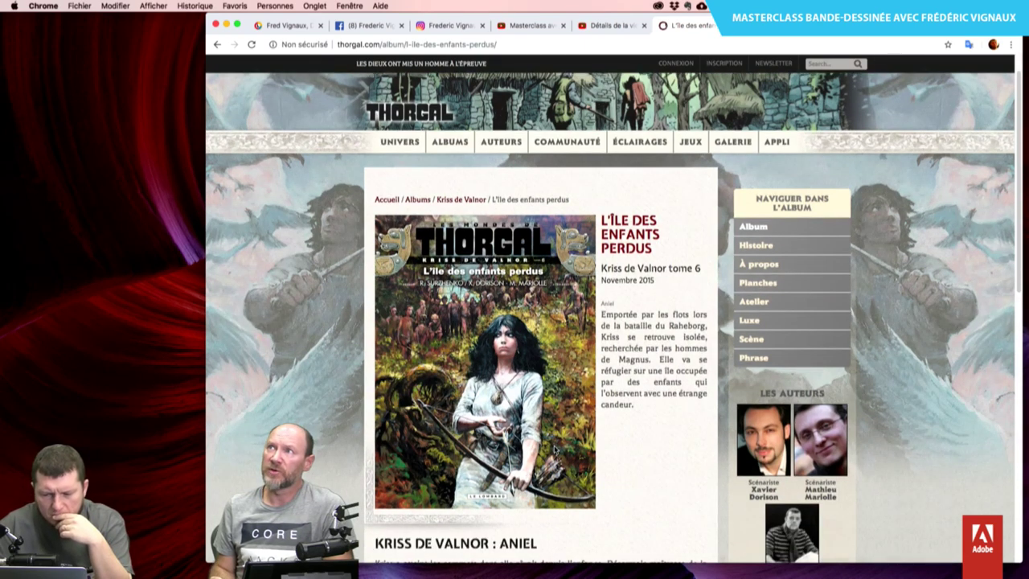
pyautogui.scroll(-1, 554, 450)
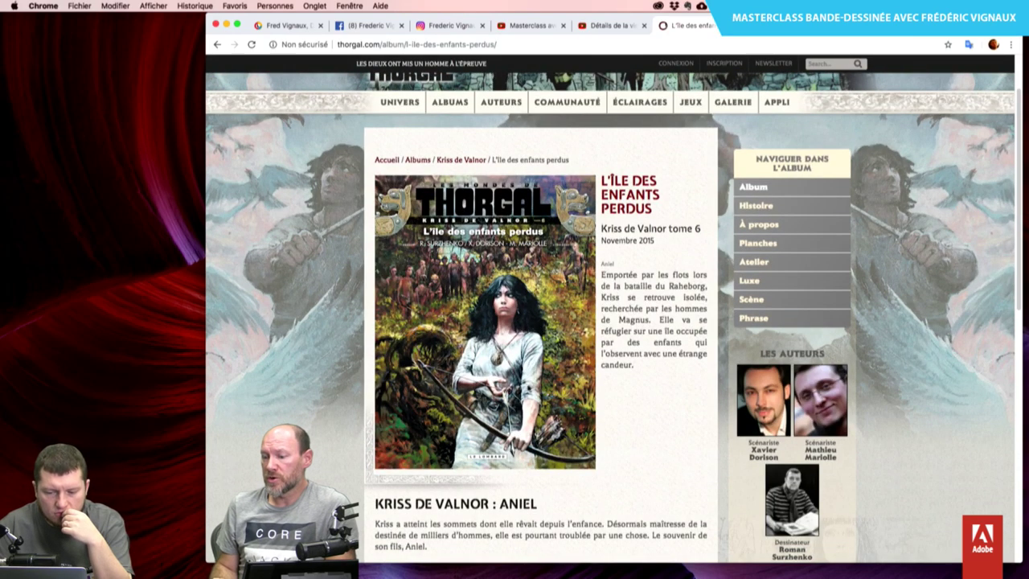
pyautogui.scroll(-2, 522, 394)
pyautogui.scroll(-1, 519, 399)
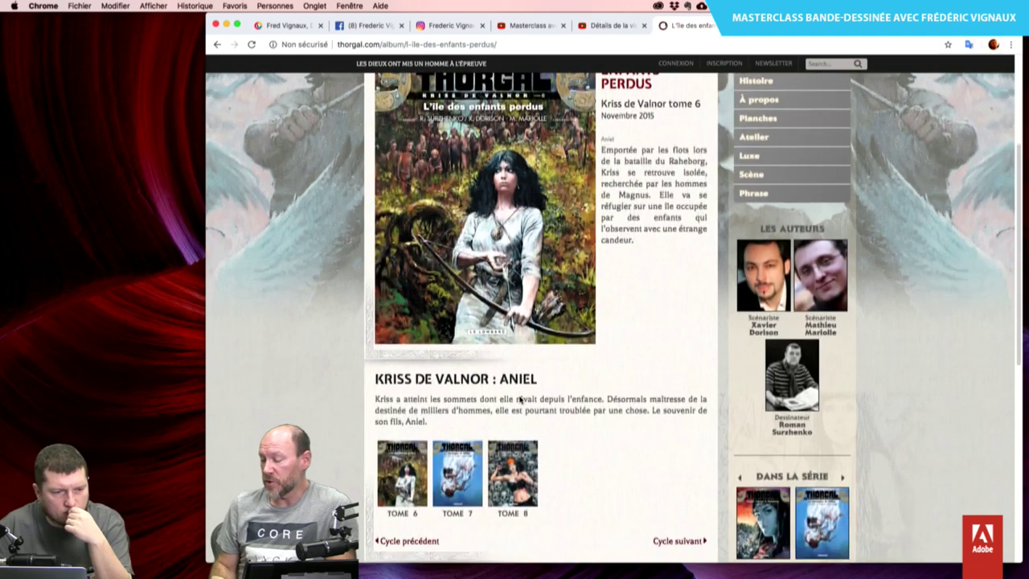
pyautogui.scroll(-1, 520, 399)
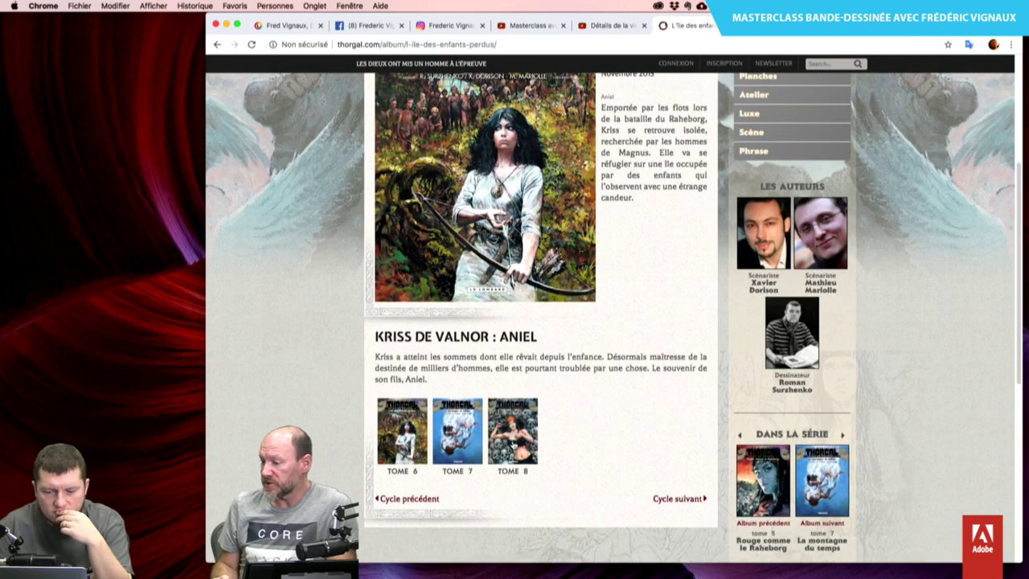
# Open the Kriss de Valnor tome 7 album page, La montagne du temps.
pyautogui.click(466, 441)
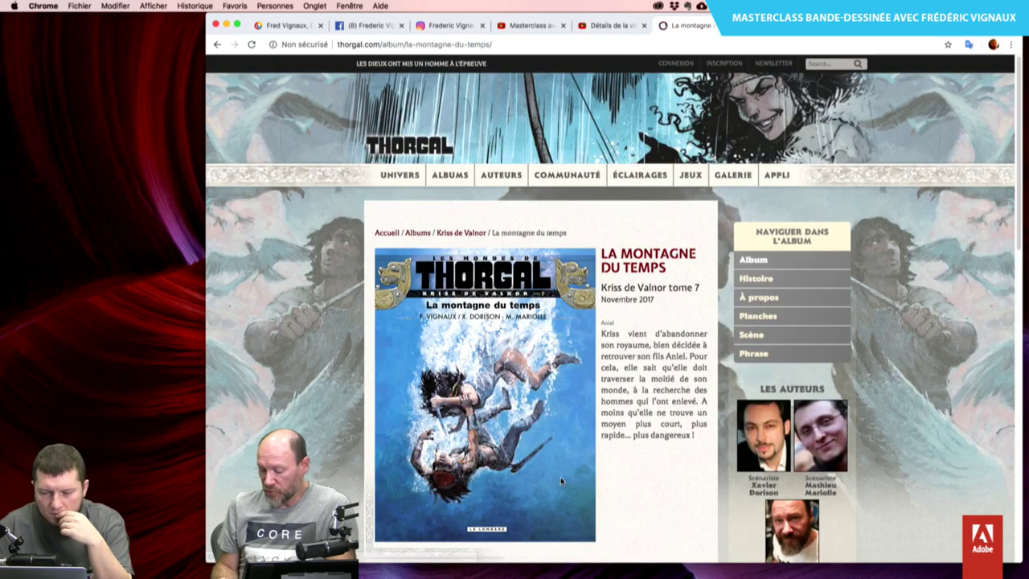
pyautogui.scroll(-1, 560, 477)
pyautogui.scroll(-4, 561, 480)
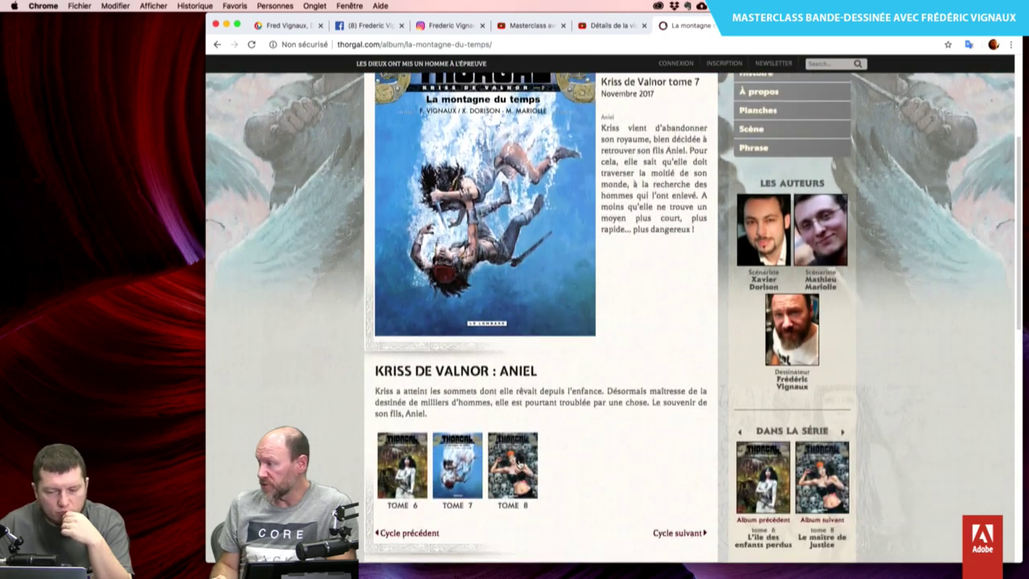
# Open the tome 8 album page, Le maître de justice, and scroll through its details.
pyautogui.click(519, 465)
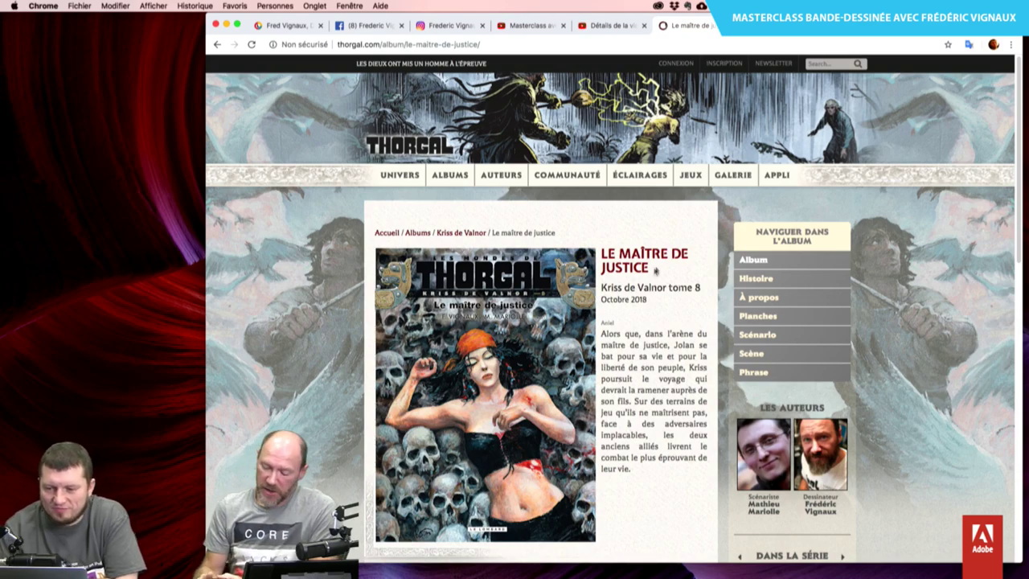
pyautogui.scroll(-5, 608, 307)
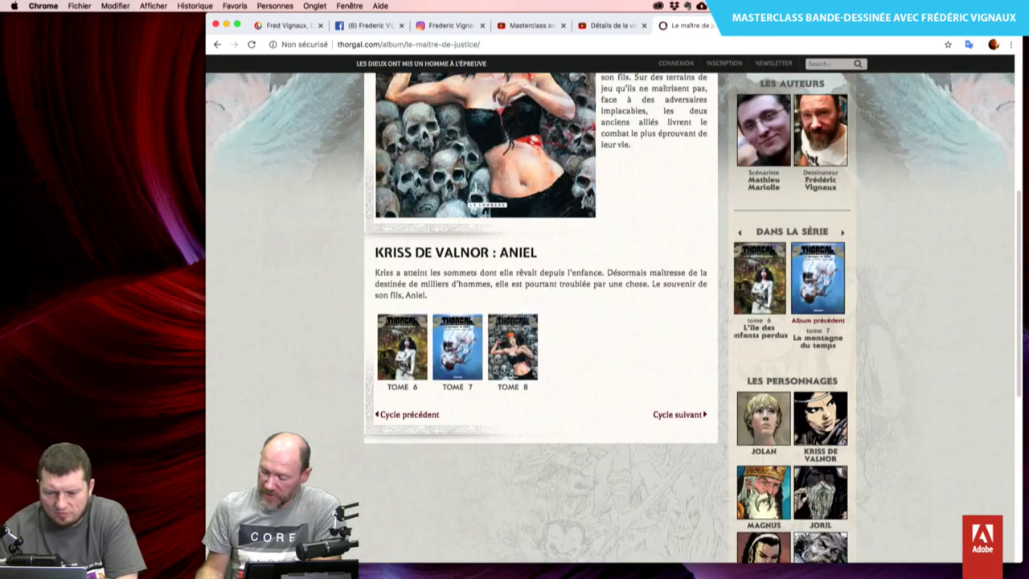
pyautogui.scroll(5, 518, 202)
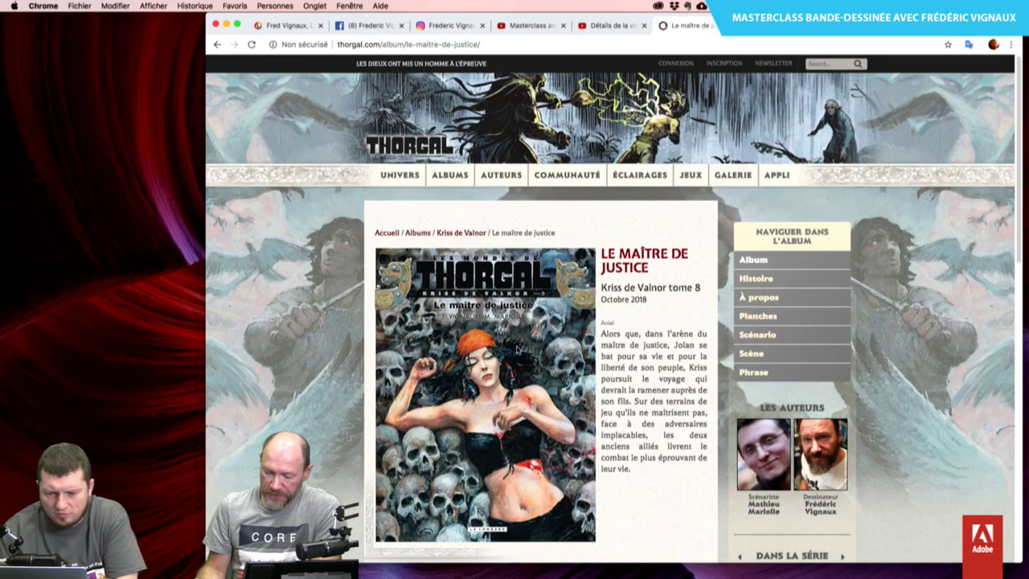
pyautogui.scroll(-2, 517, 348)
pyautogui.scroll(-2, 517, 348)
pyautogui.scroll(-2, 507, 326)
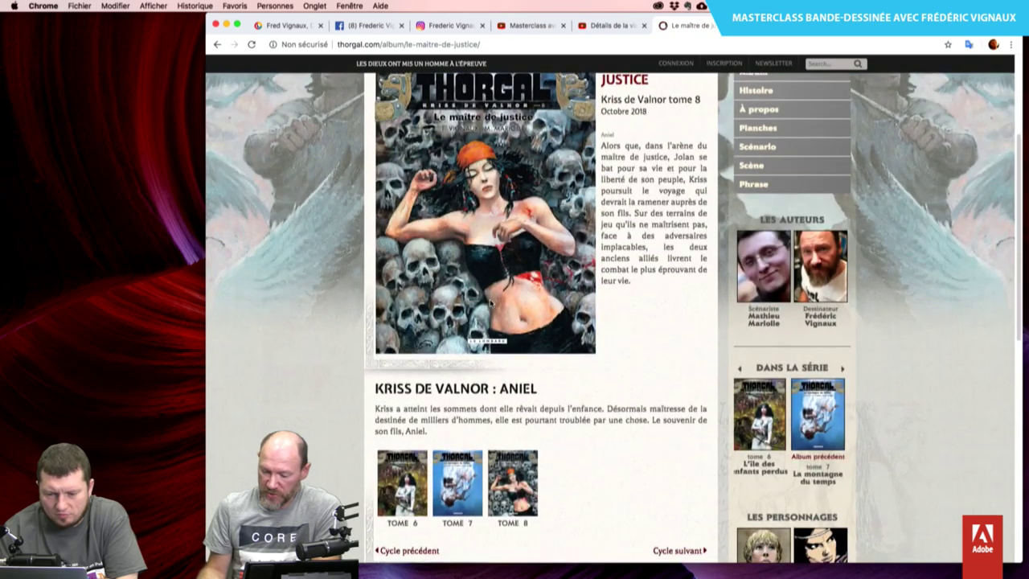
pyautogui.scroll(3, 511, 334)
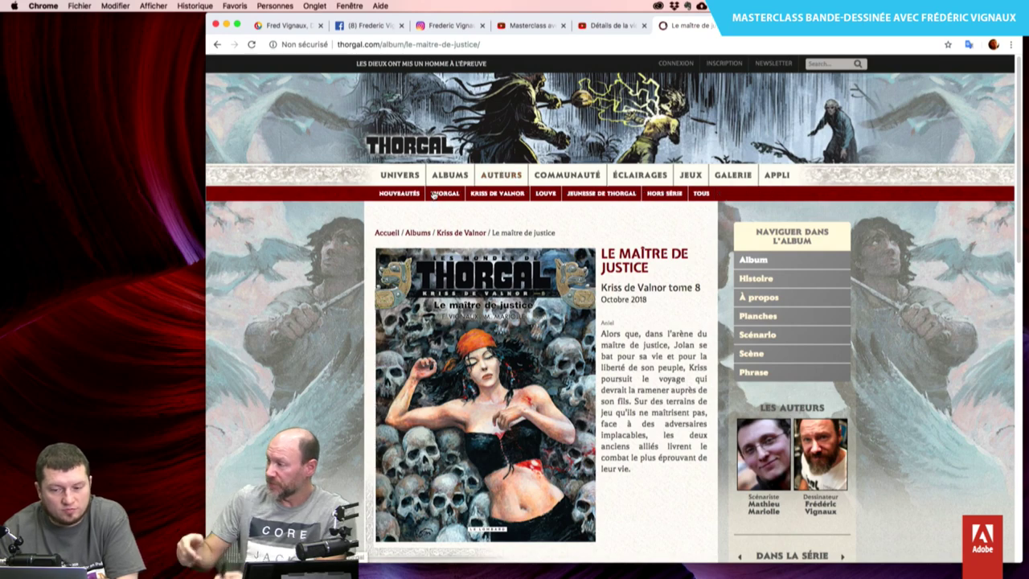
pyautogui.moveTo(501, 174)
pyautogui.click(441, 195)
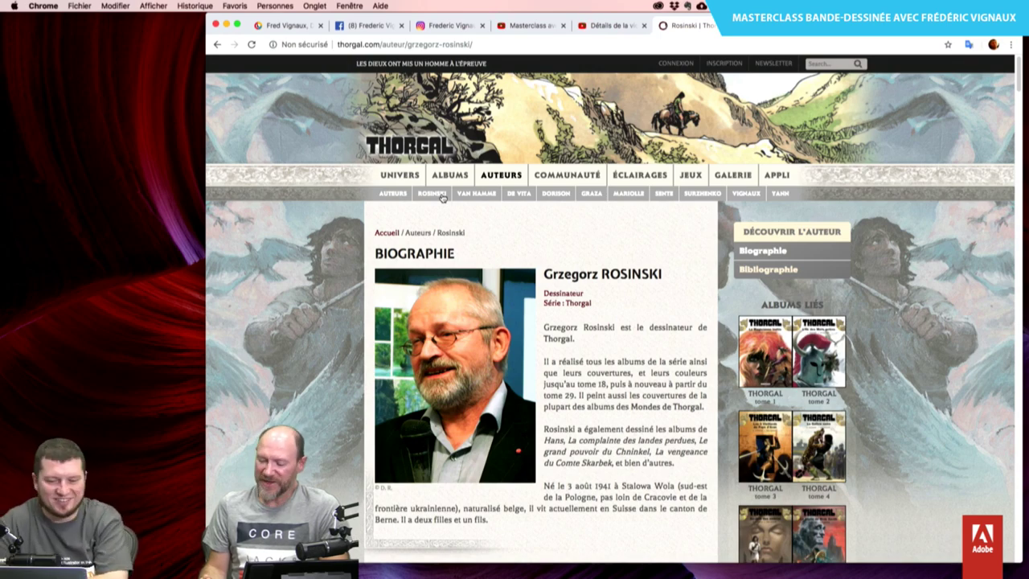
pyautogui.scroll(-1, 442, 198)
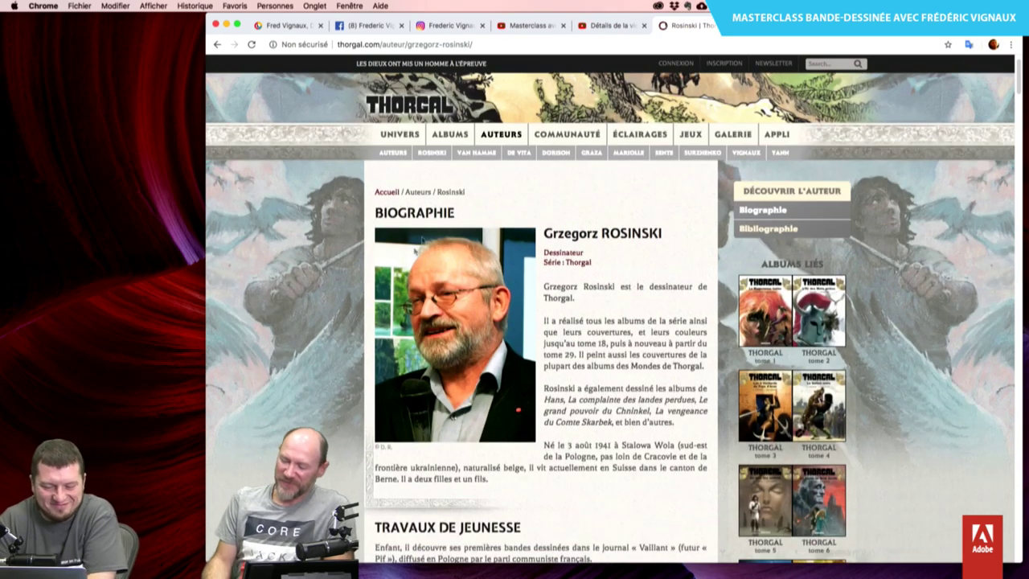
pyautogui.scroll(-2, 442, 198)
pyautogui.scroll(-4, 539, 322)
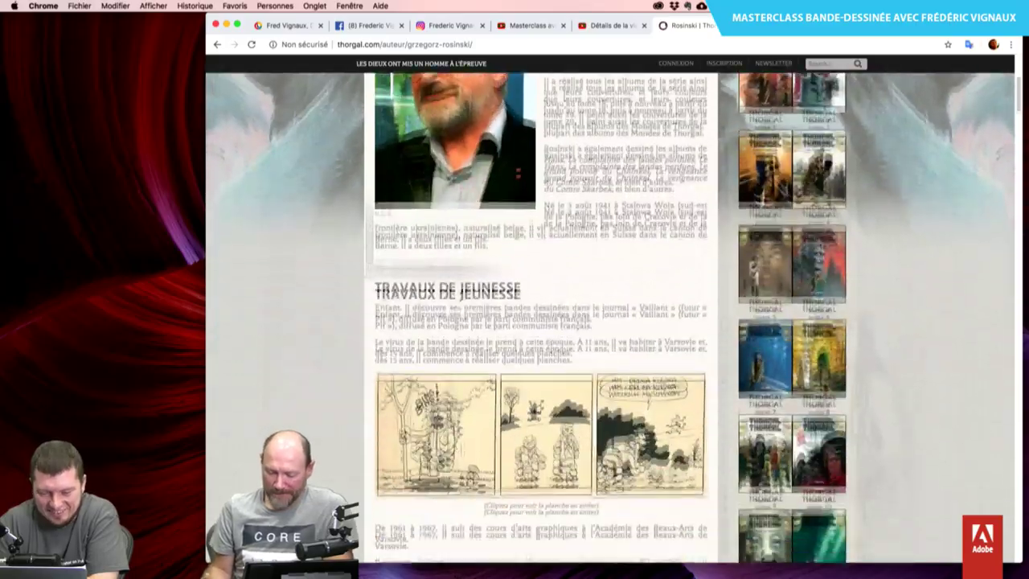
pyautogui.scroll(-4, 539, 322)
pyautogui.scroll(-1, 538, 322)
pyautogui.scroll(-3, 539, 322)
pyautogui.scroll(-2, 539, 322)
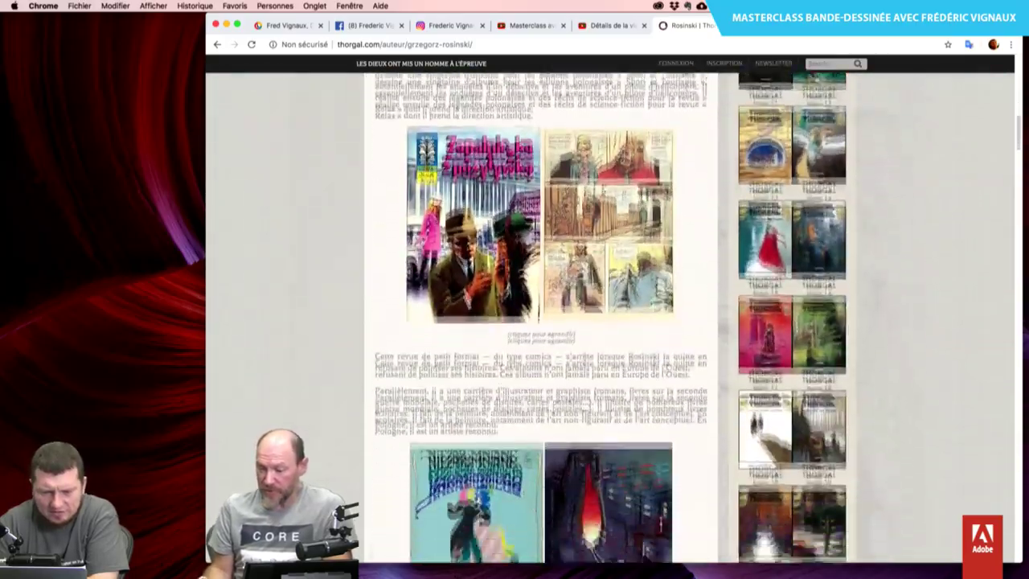
pyautogui.scroll(-3, 539, 321)
pyautogui.scroll(-2, 539, 321)
pyautogui.scroll(-3, 539, 321)
pyautogui.scroll(-3, 538, 321)
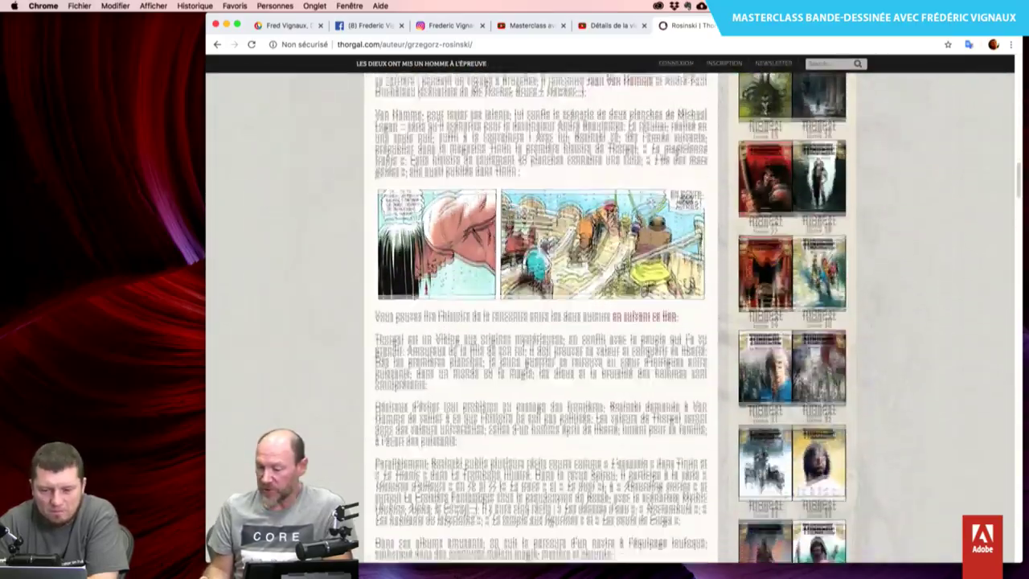
pyautogui.scroll(-3, 539, 321)
pyautogui.scroll(-2, 539, 321)
pyautogui.scroll(-3, 349, 355)
pyautogui.scroll(-5, 349, 354)
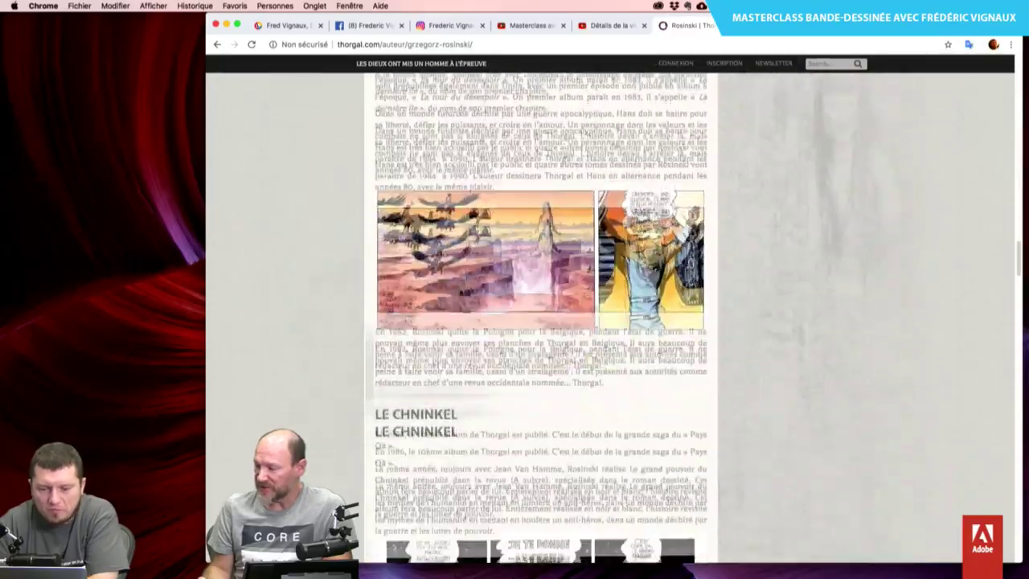
pyautogui.scroll(-2, 350, 354)
pyautogui.scroll(-5, 349, 354)
pyautogui.scroll(-4, 349, 355)
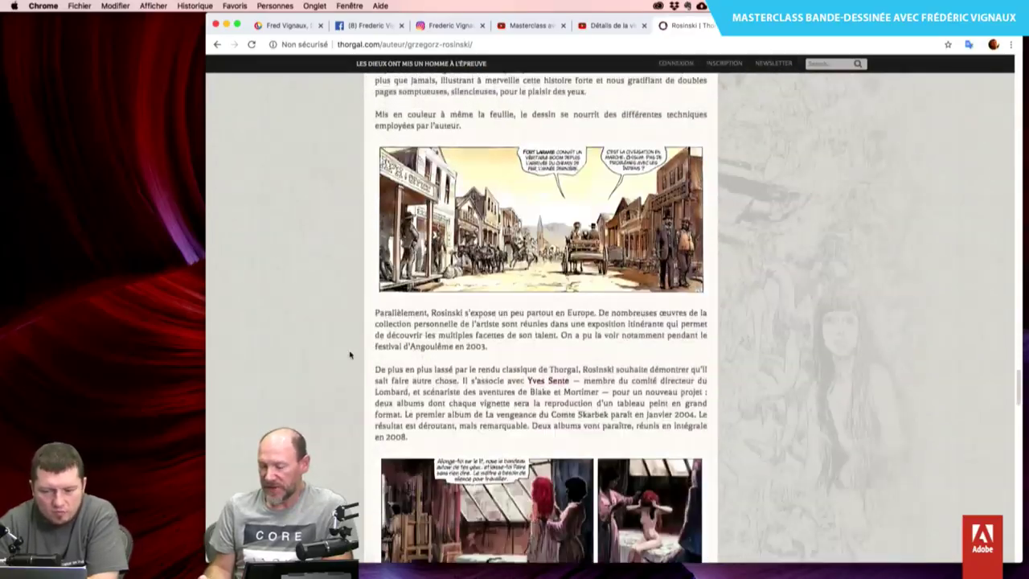
pyautogui.scroll(-4, 349, 354)
pyautogui.scroll(-2, 349, 354)
pyautogui.scroll(-2, 350, 354)
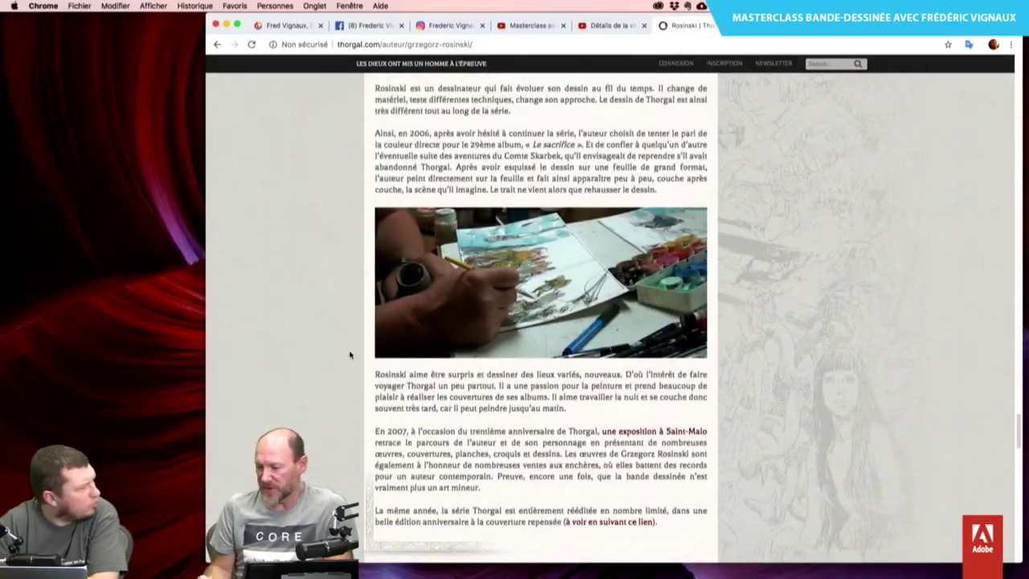
pyautogui.scroll(-5, 350, 355)
pyautogui.scroll(-5, 350, 354)
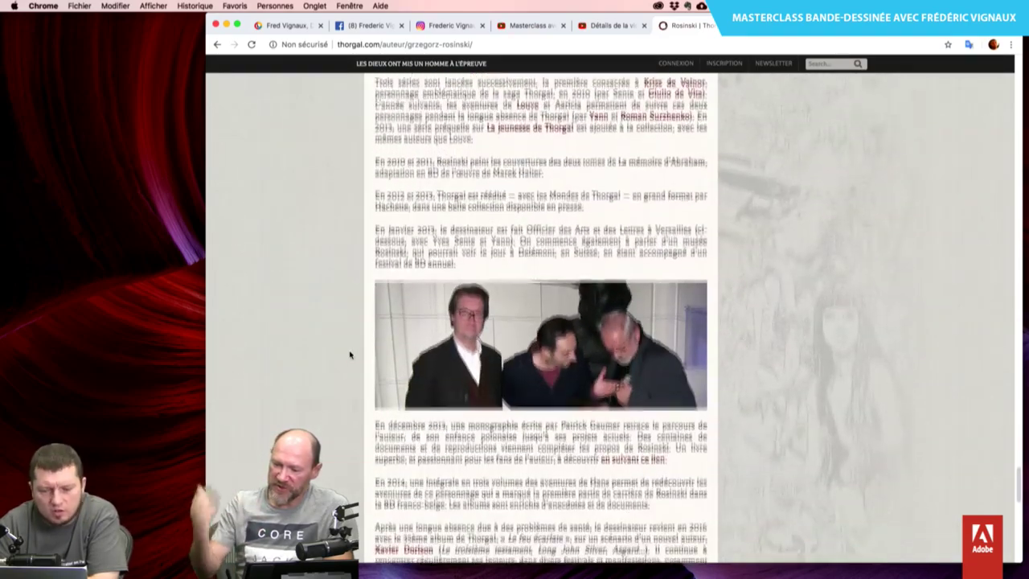
pyautogui.scroll(-3, 349, 355)
pyautogui.scroll(-2, 349, 354)
pyautogui.scroll(-3, 350, 355)
pyautogui.scroll(-2, 350, 355)
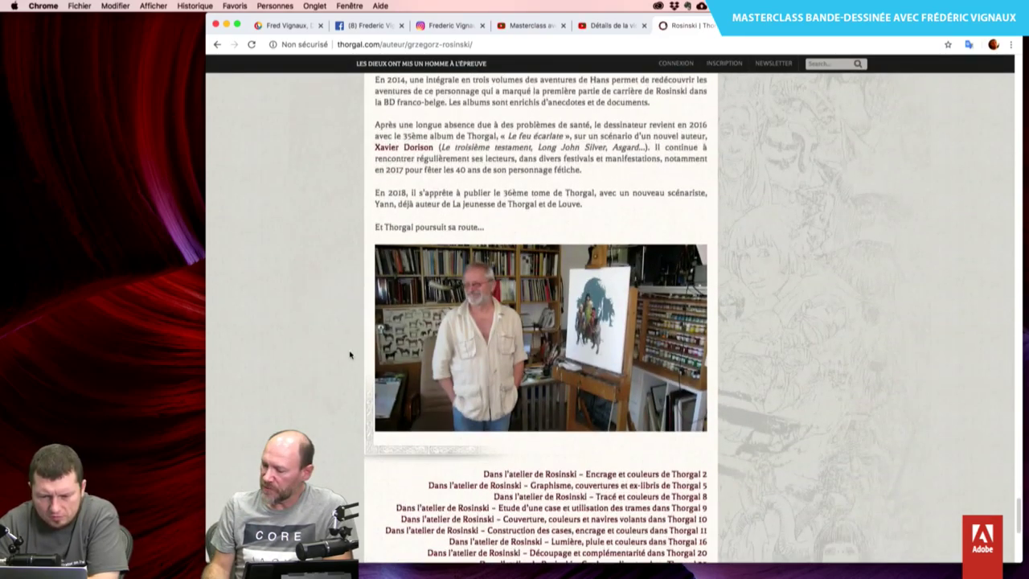
pyautogui.scroll(-4, 350, 355)
pyautogui.scroll(-2, 350, 354)
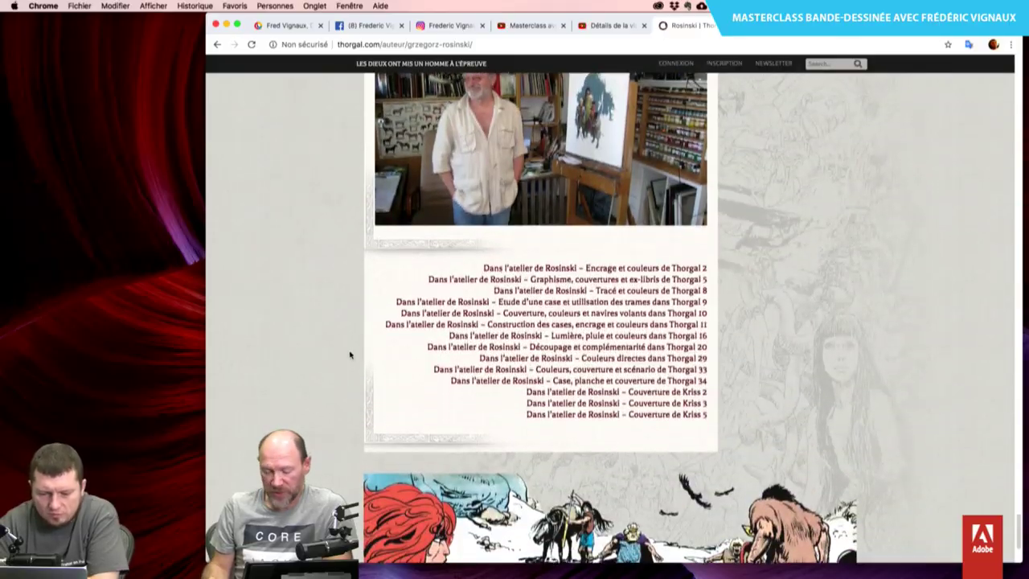
pyautogui.scroll(-2, 349, 354)
pyautogui.scroll(-2, 350, 354)
pyautogui.scroll(5, 350, 355)
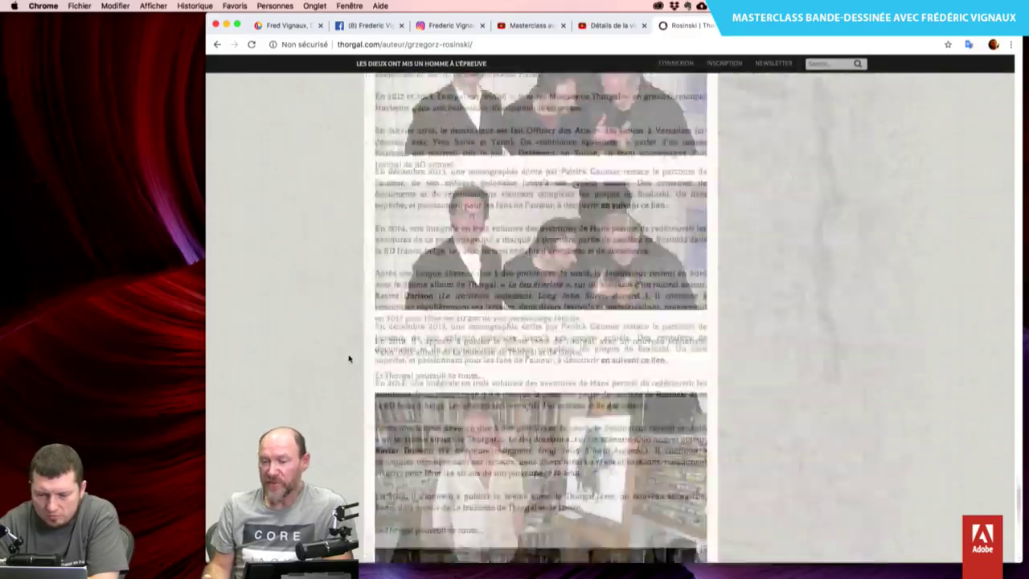
pyautogui.scroll(5, 350, 354)
pyautogui.scroll(5, 349, 356)
pyautogui.scroll(5, 349, 358)
pyautogui.scroll(5, 348, 359)
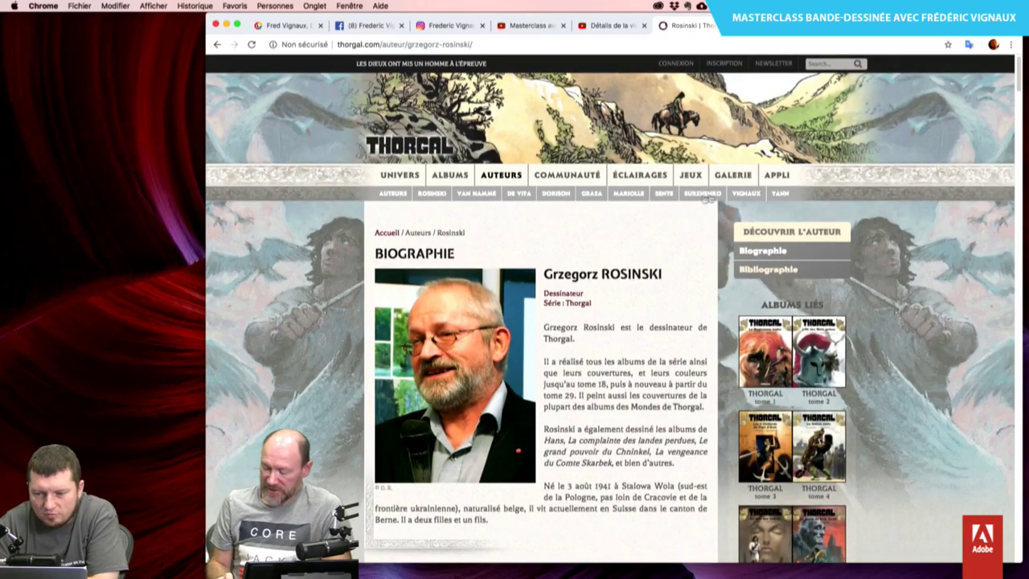
# Read the Kriss de Valnor artist's biography, then show the Jeunesse de Thorgal series page.
pyautogui.click(744, 195)
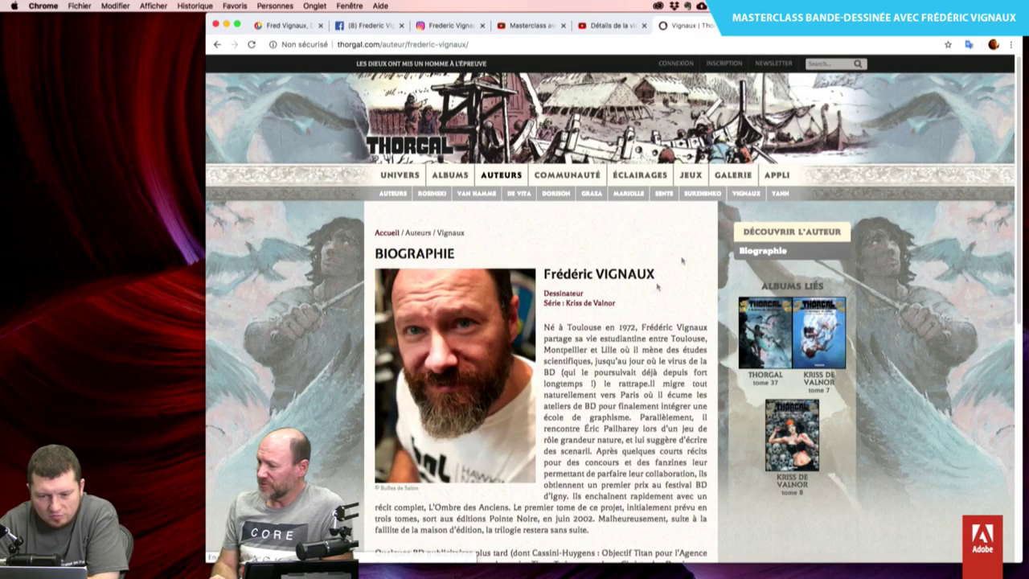
pyautogui.scroll(-5, 578, 388)
pyautogui.scroll(-5, 578, 387)
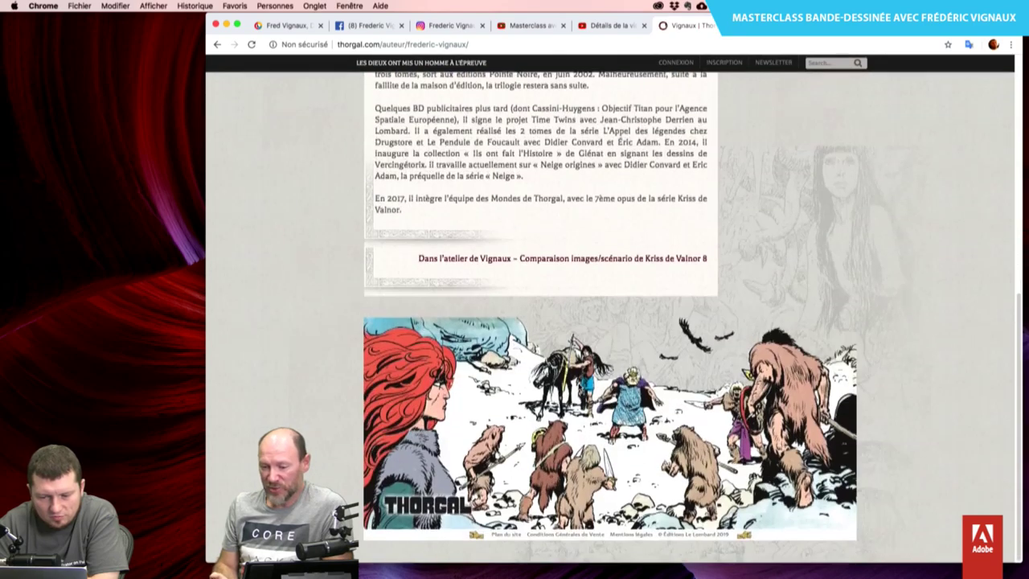
pyautogui.scroll(5, 578, 388)
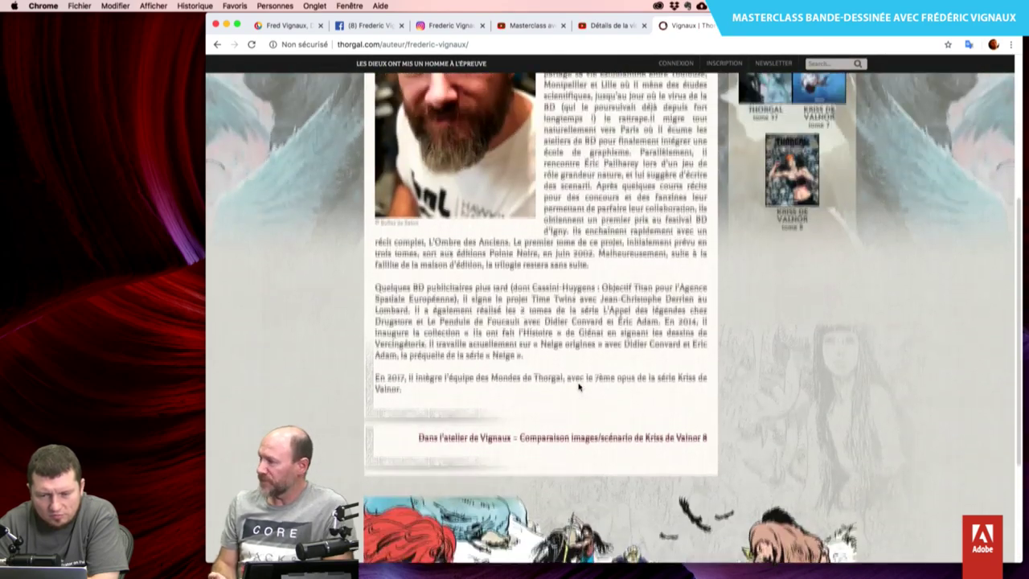
pyautogui.scroll(1, 577, 387)
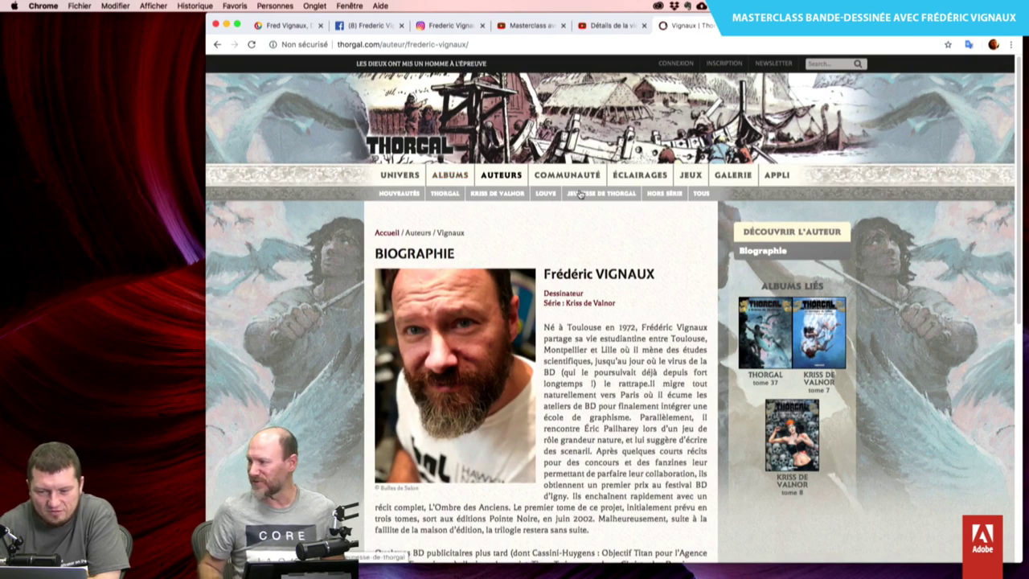
pyautogui.click(579, 195)
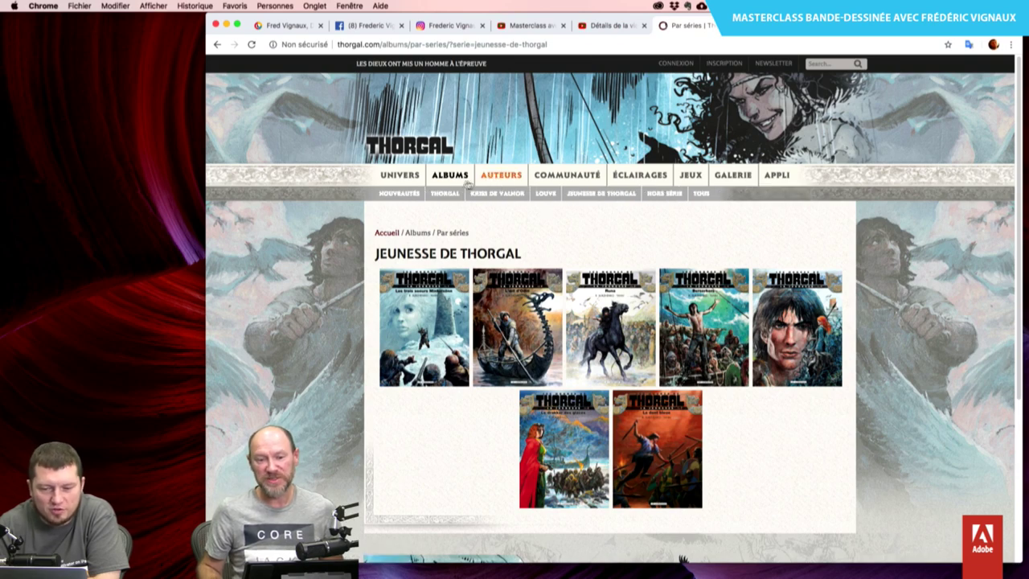
# Show the Kriss de Valnor album series, then the Louve series with its seven covers.
pyautogui.click(493, 196)
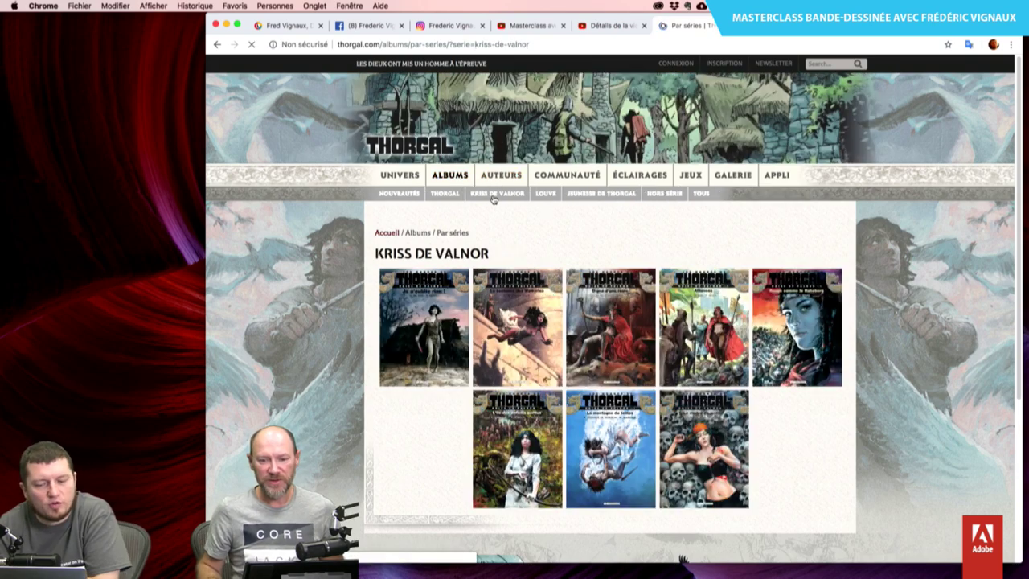
pyautogui.click(546, 195)
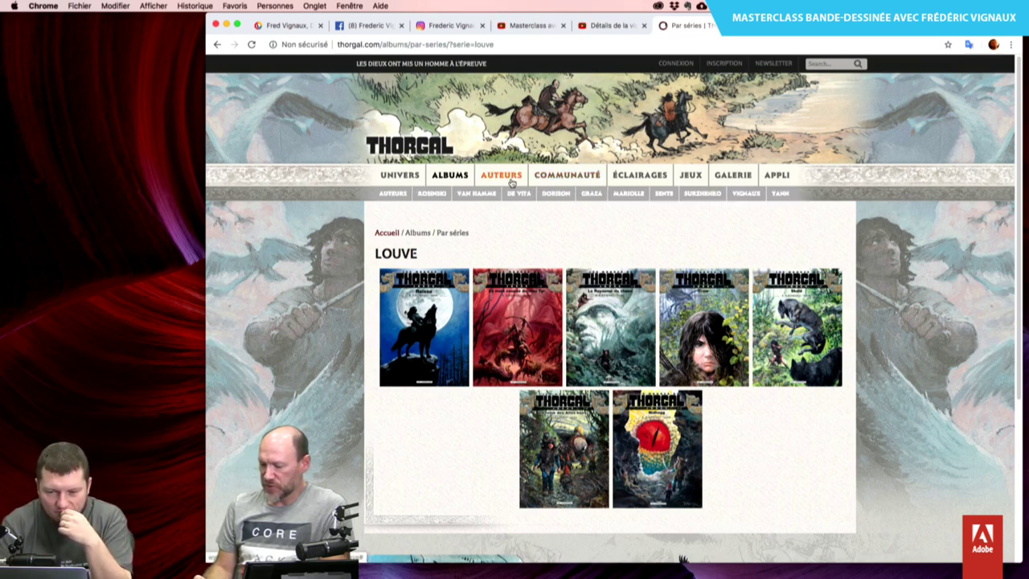
pyautogui.moveTo(501, 175)
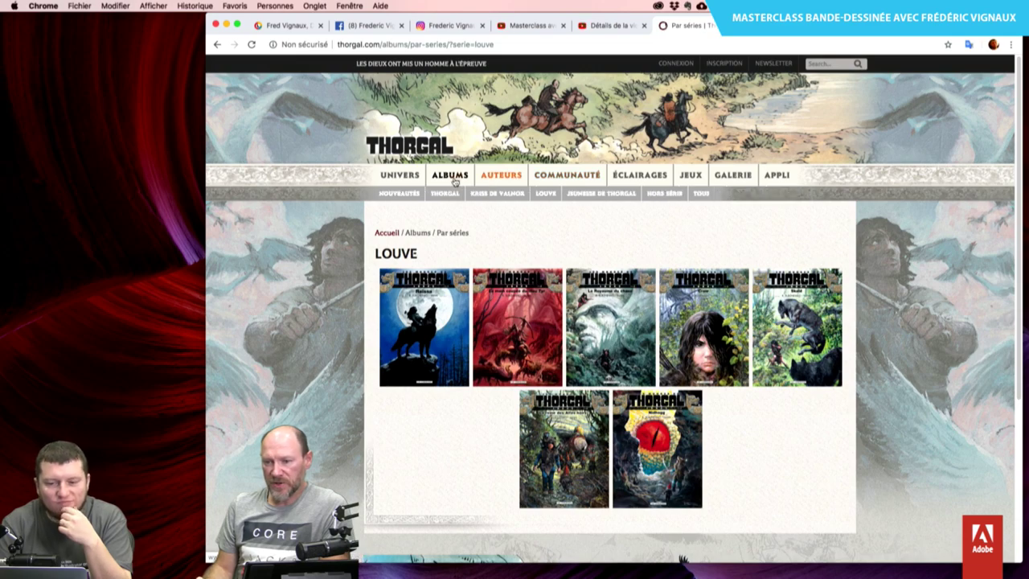
pyautogui.click(449, 198)
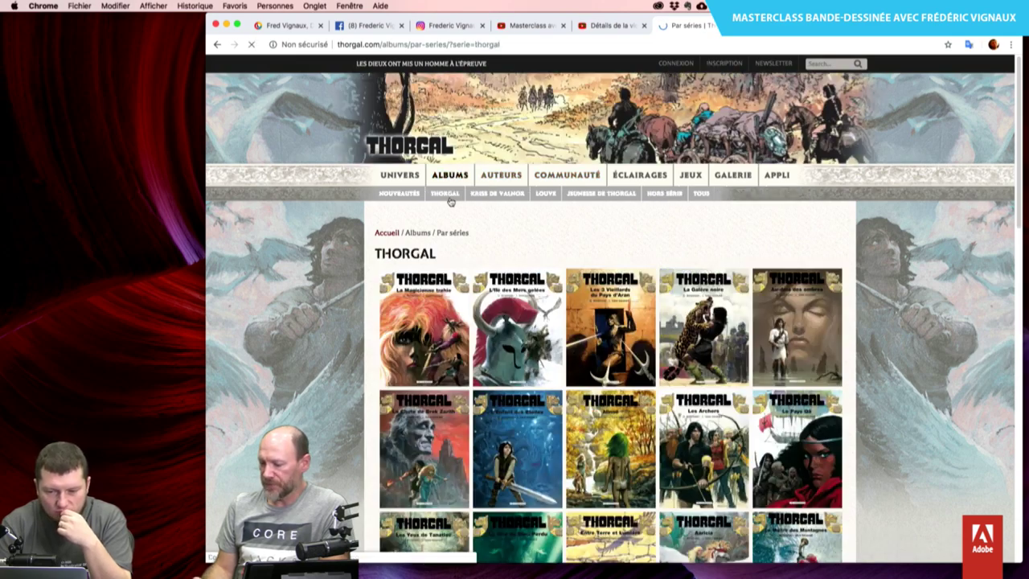
pyautogui.scroll(-5, 358, 411)
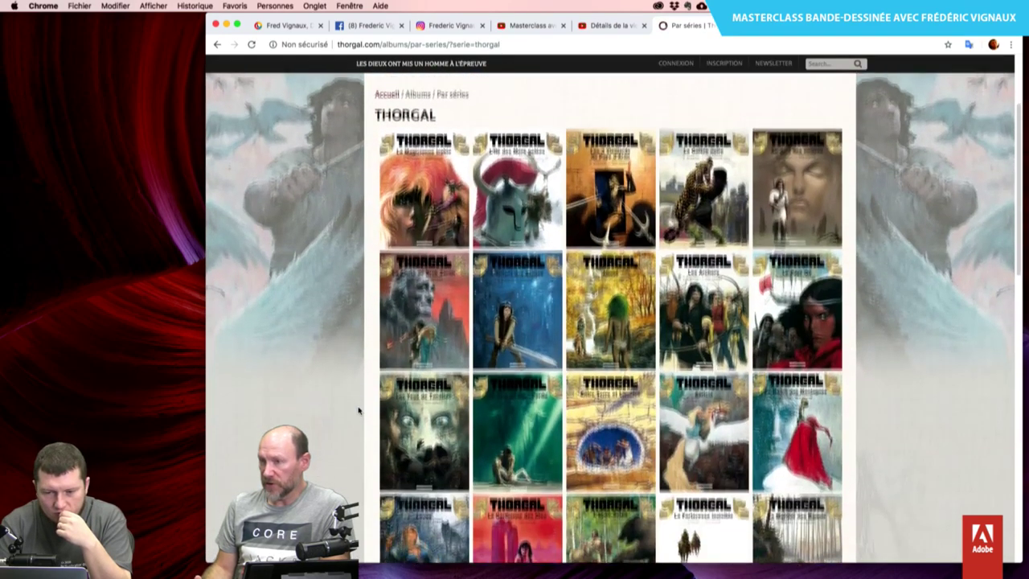
pyautogui.scroll(-3, 358, 411)
pyautogui.scroll(-3, 359, 410)
pyautogui.scroll(-3, 360, 411)
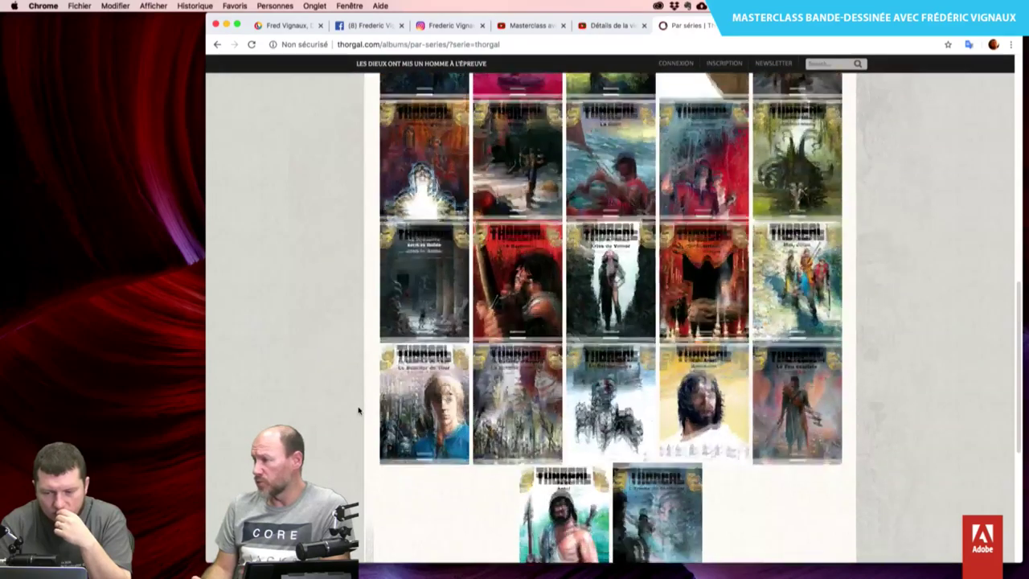
pyautogui.scroll(-2, 362, 411)
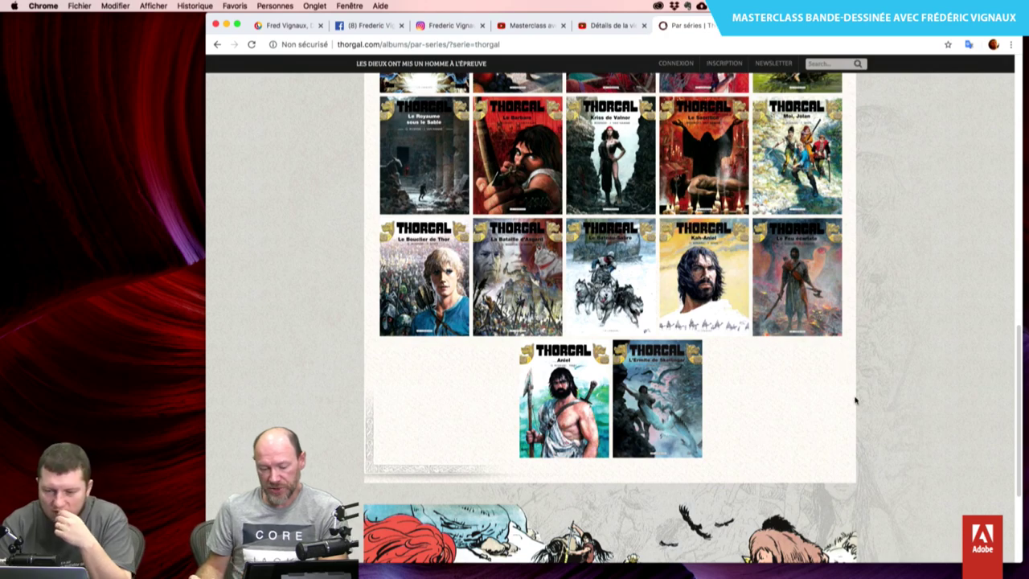
pyautogui.scroll(-1, 855, 399)
pyautogui.scroll(-2, 855, 399)
pyautogui.scroll(5, 855, 400)
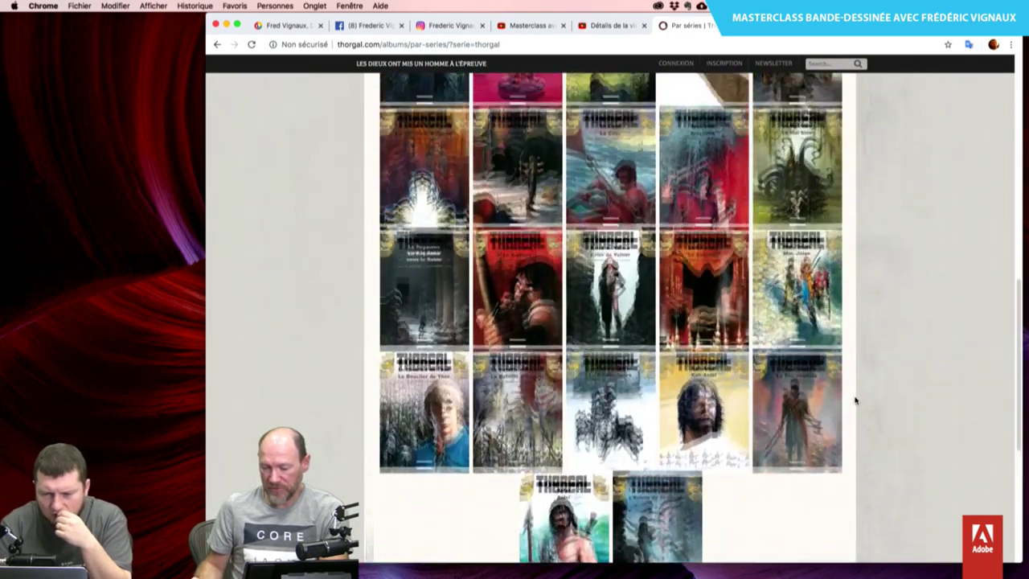
pyautogui.scroll(-2, 855, 399)
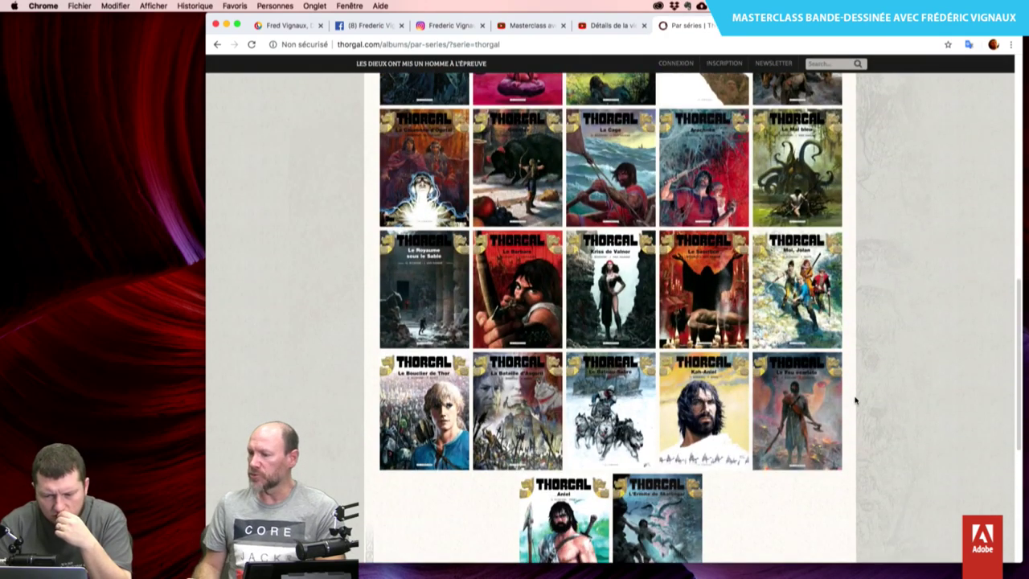
pyautogui.scroll(-1, 855, 399)
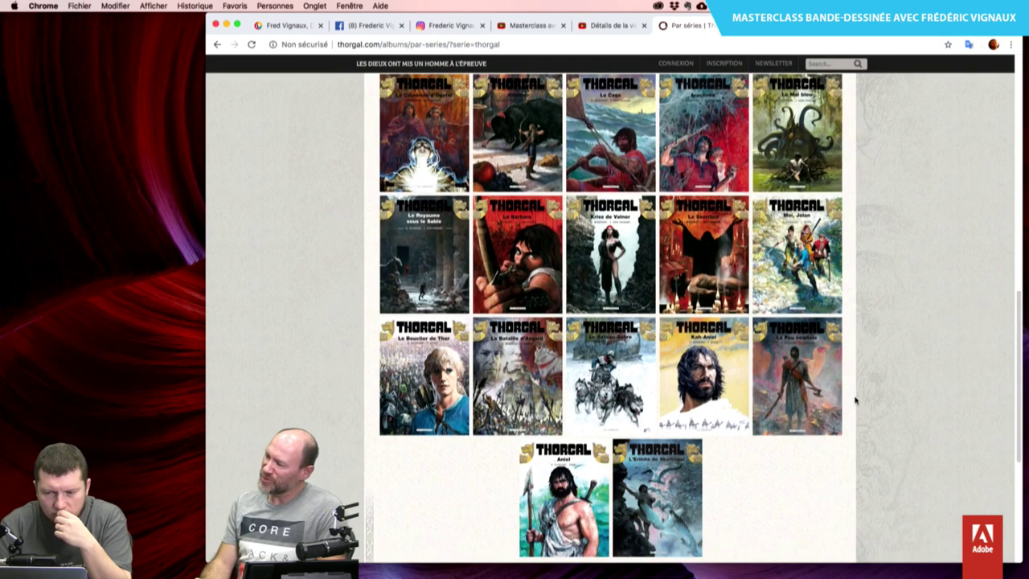
pyautogui.scroll(5, 855, 399)
pyautogui.scroll(2, 855, 400)
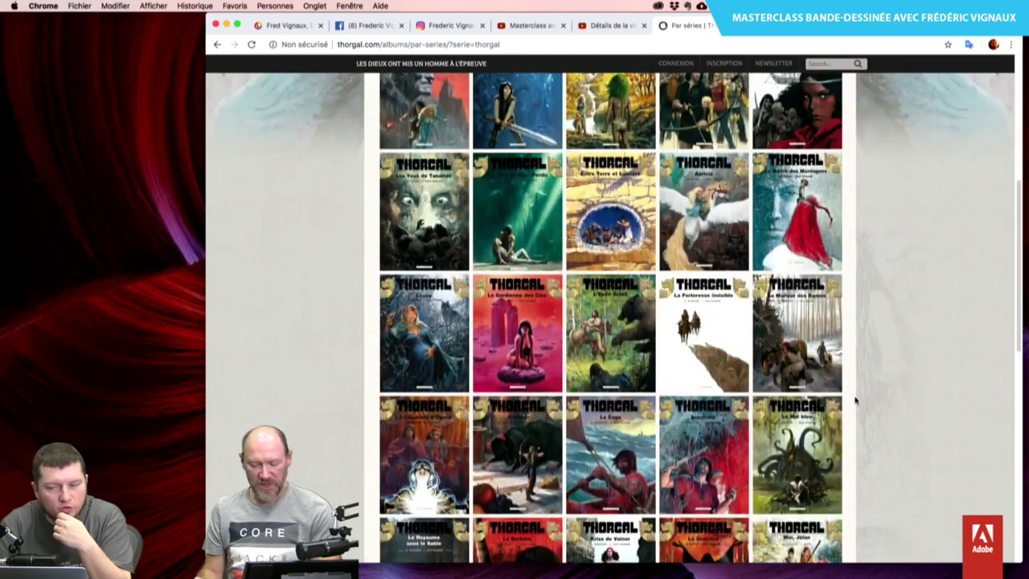
pyautogui.scroll(1, 855, 400)
pyautogui.scroll(2, 856, 399)
pyautogui.scroll(1, 855, 400)
pyautogui.scroll(1, 856, 399)
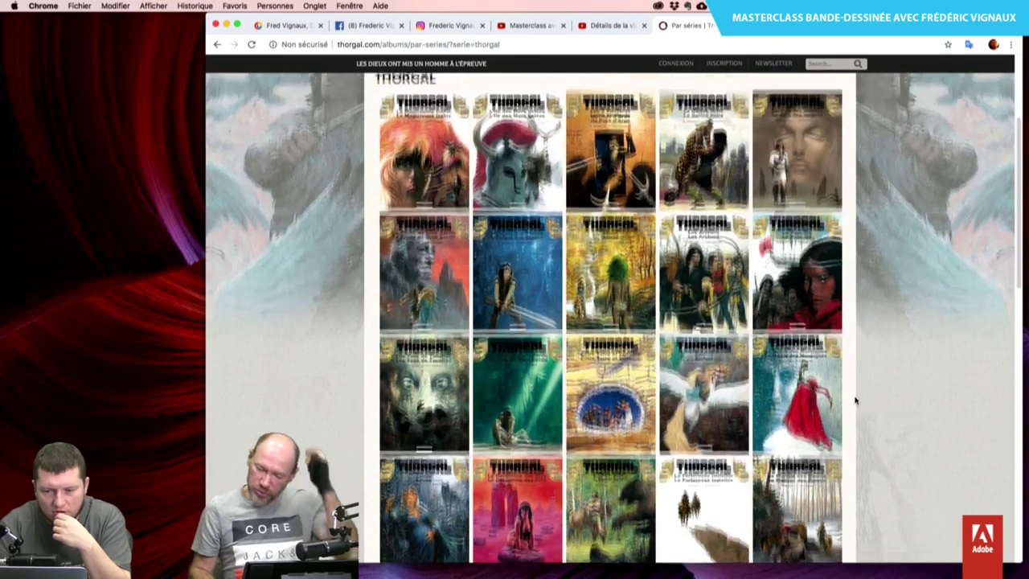
pyautogui.scroll(2, 855, 400)
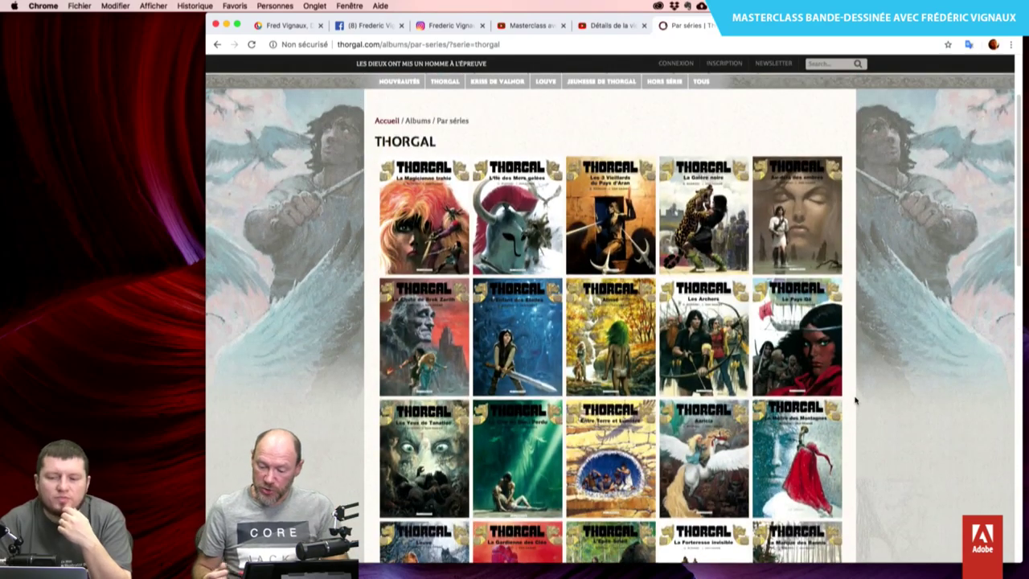
pyautogui.scroll(-3, 855, 400)
pyautogui.scroll(-1, 855, 399)
pyautogui.scroll(-3, 855, 400)
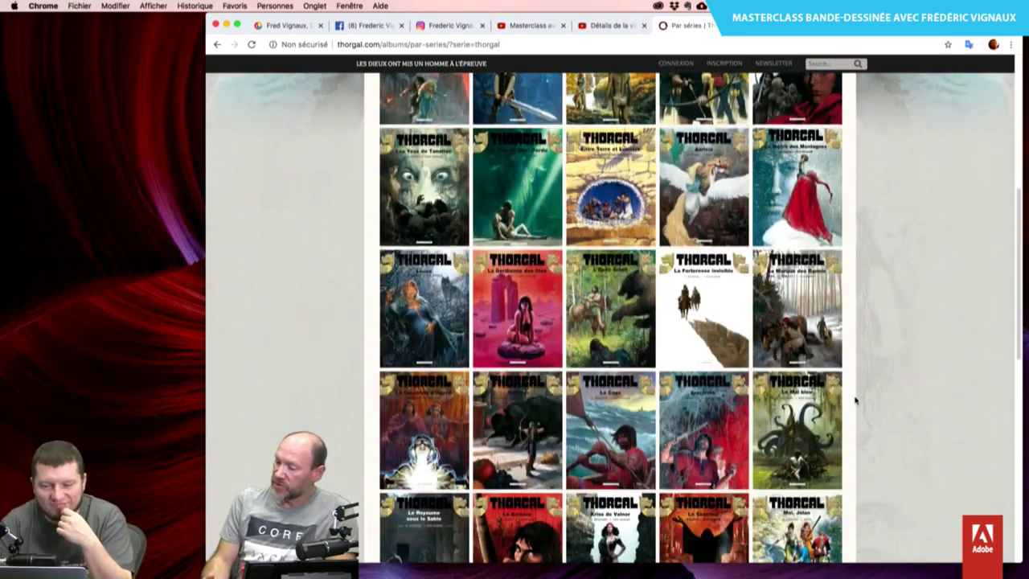
pyautogui.scroll(-3, 855, 400)
pyautogui.scroll(-1, 855, 400)
pyautogui.scroll(-3, 855, 400)
pyautogui.scroll(-2, 855, 400)
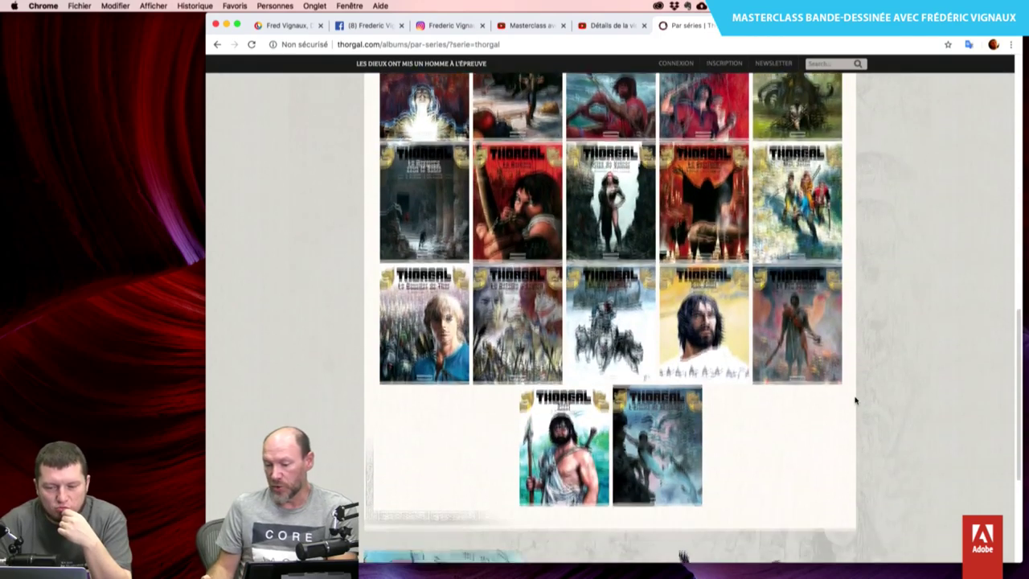
pyautogui.scroll(-1, 857, 397)
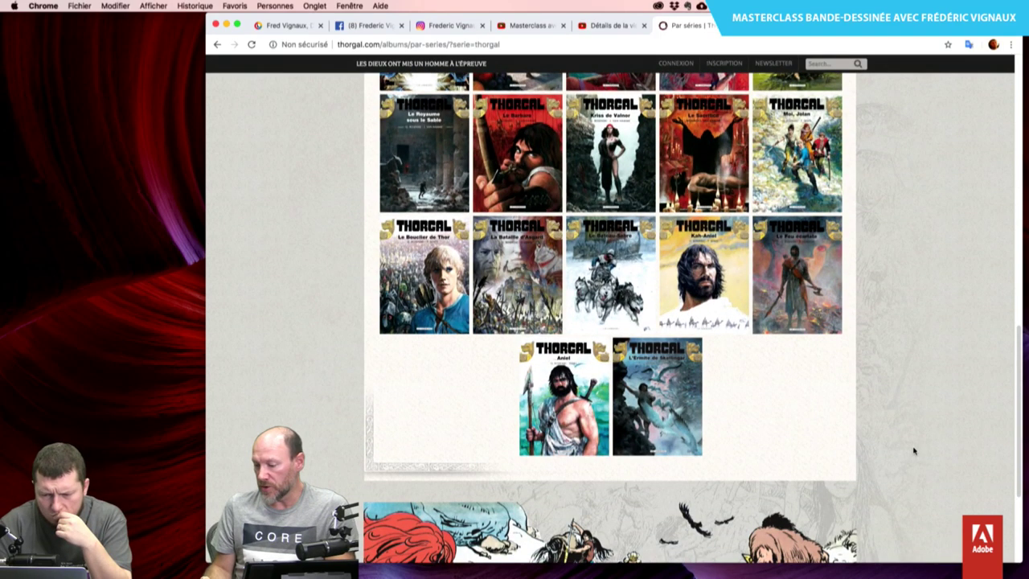
# Open the L'Ermite de Skellingar (tome 37) album page and scroll through its details.
pyautogui.moveTo(657, 396)
pyautogui.click(679, 375)
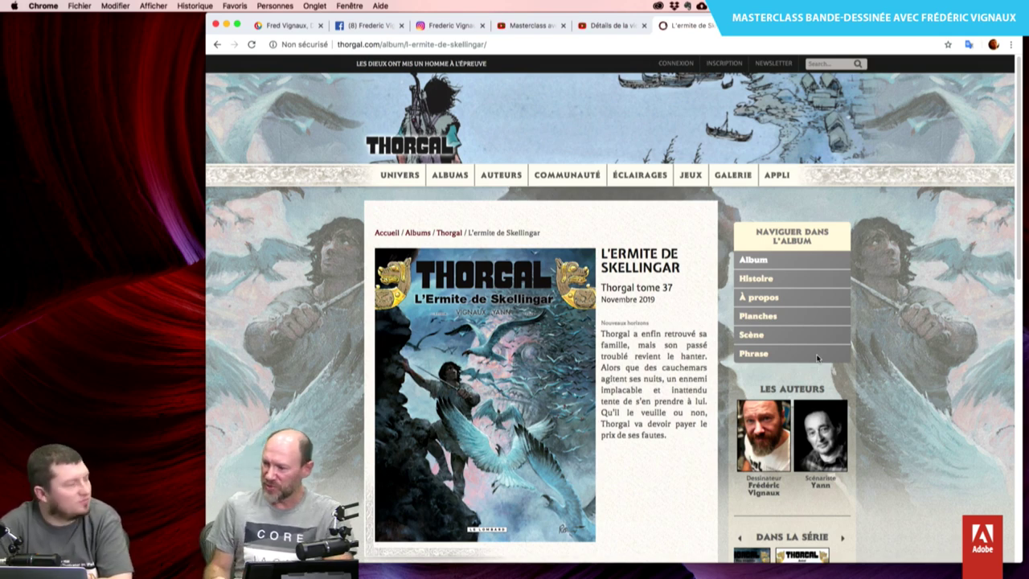
pyautogui.scroll(-3, 817, 357)
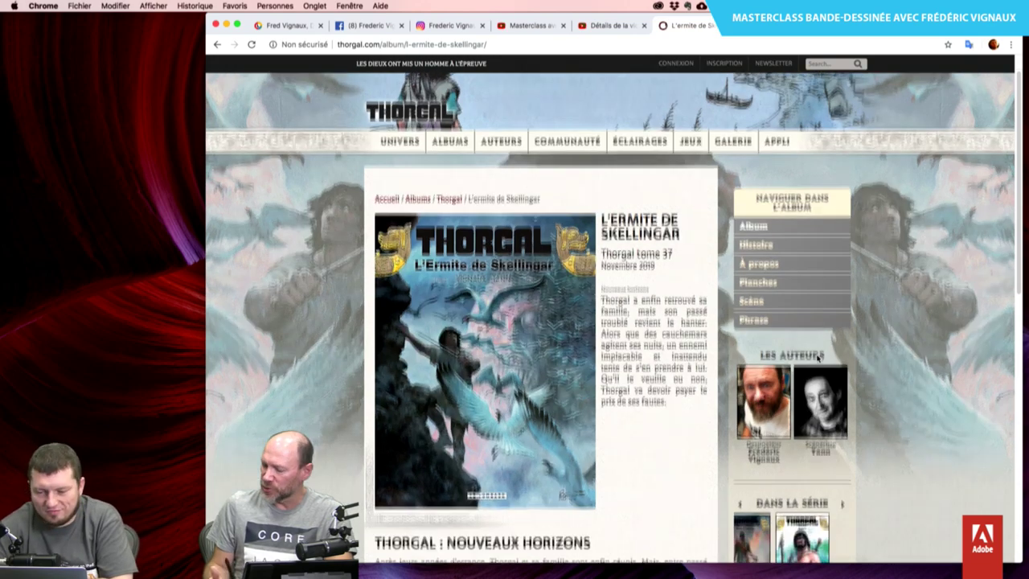
pyautogui.scroll(-2, 887, 420)
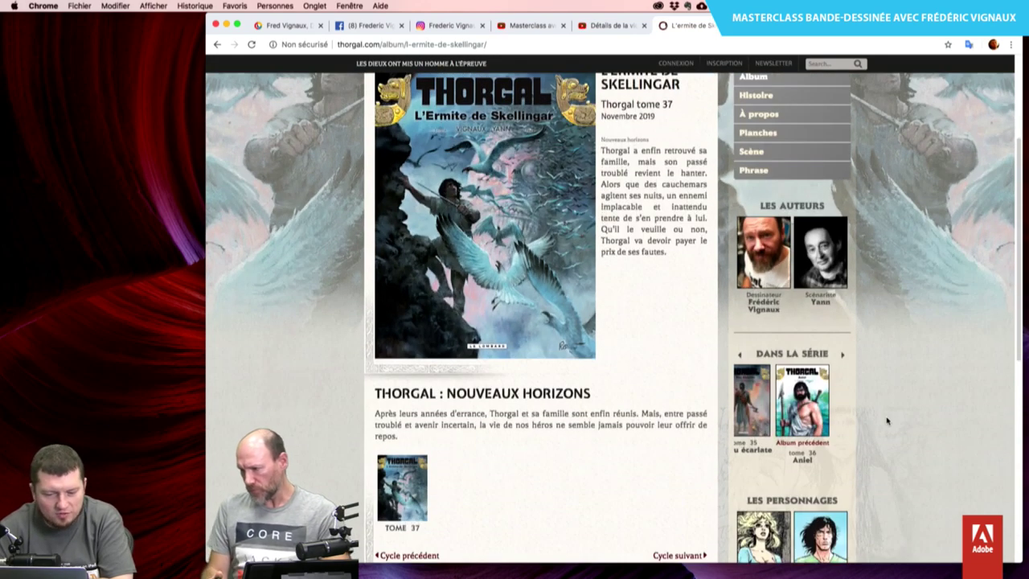
pyautogui.scroll(-2, 887, 420)
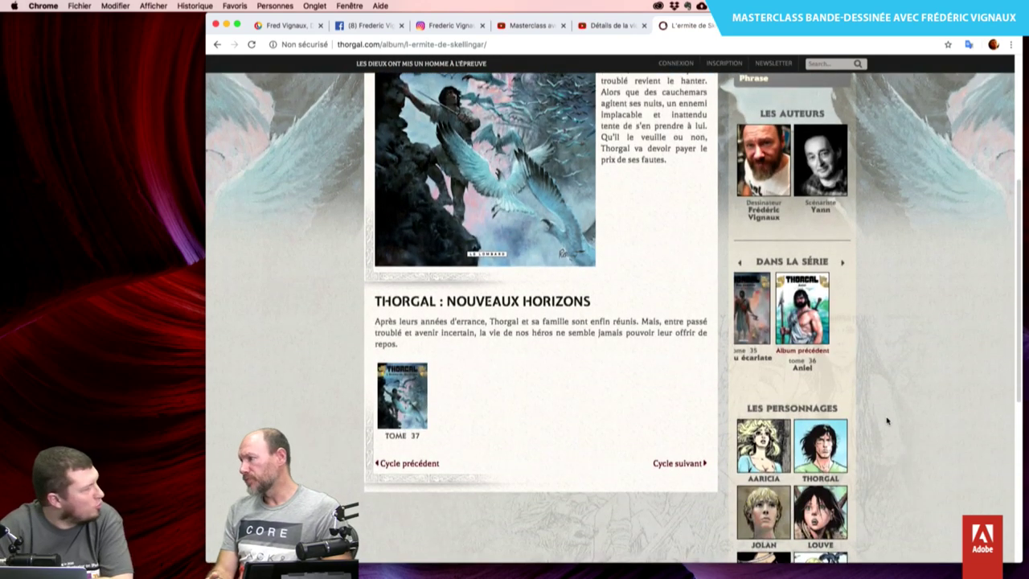
pyautogui.scroll(-2, 887, 421)
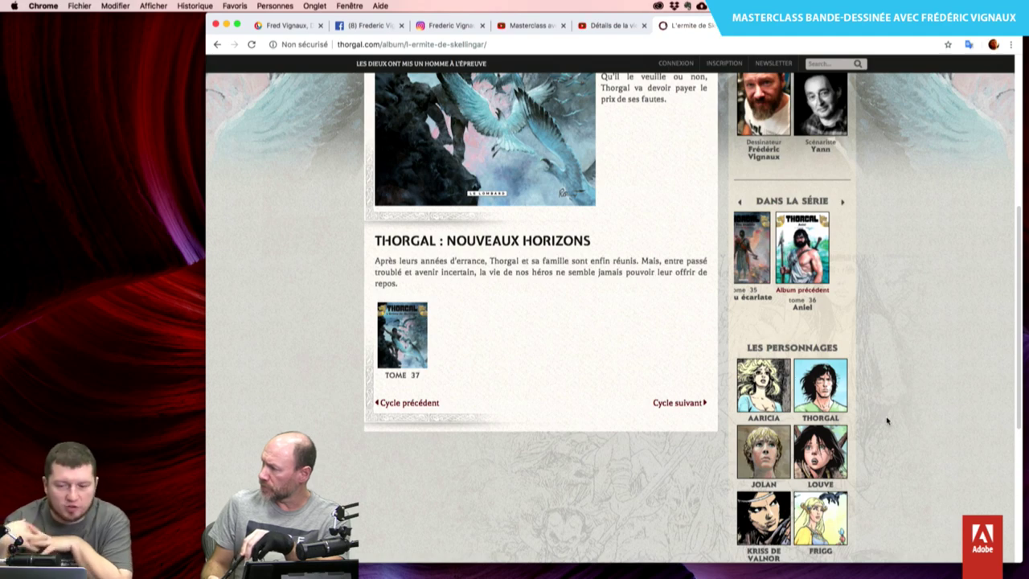
pyautogui.scroll(5, 888, 420)
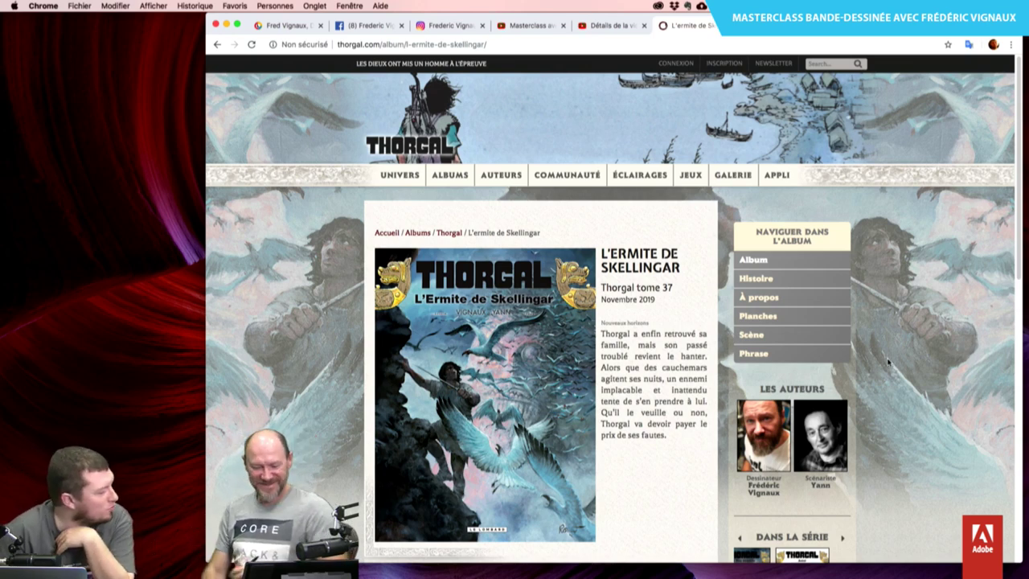
pyautogui.scroll(-1, 887, 362)
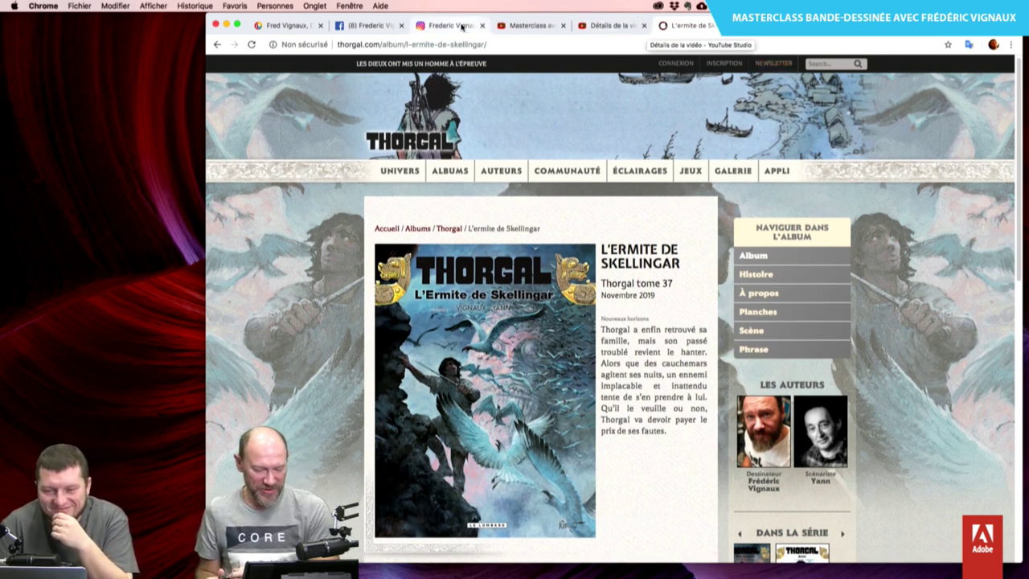
# In the Facebook photos, open the watercolour painting and then the Thorgal cover proof.
pyautogui.click(384, 31)
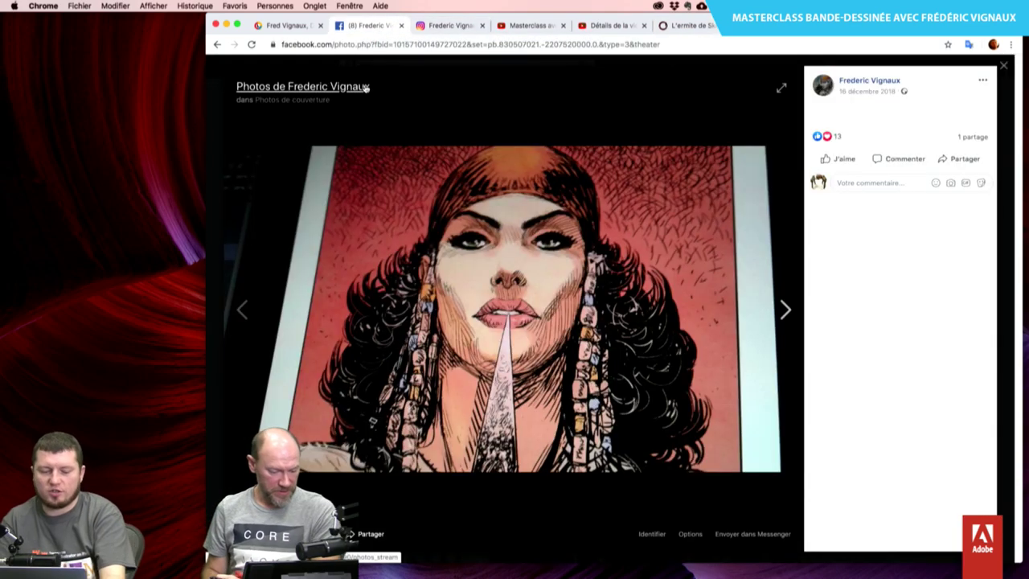
pyautogui.click(537, 53)
pyautogui.scroll(-15, 601, 172)
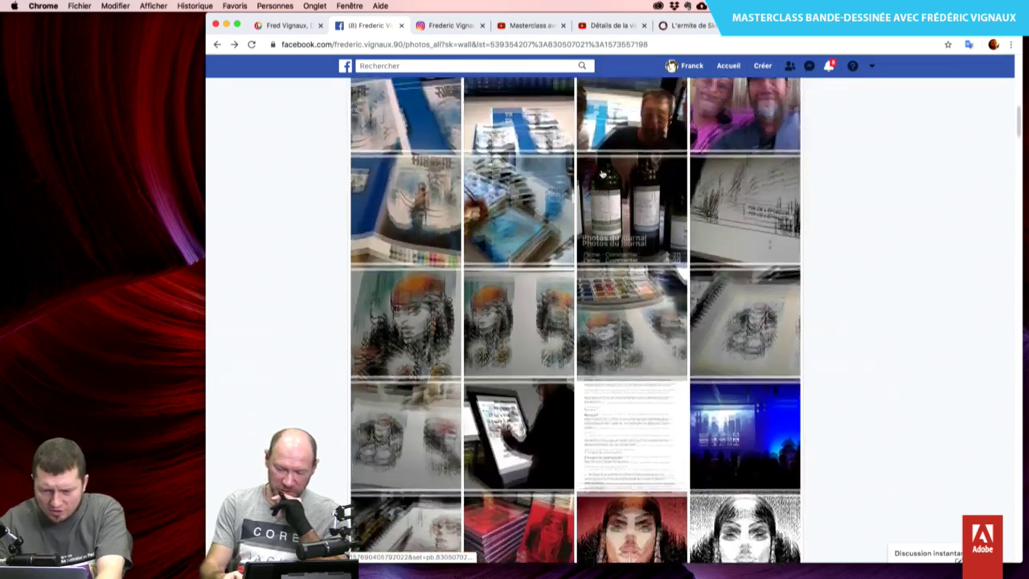
pyautogui.scroll(1, 601, 172)
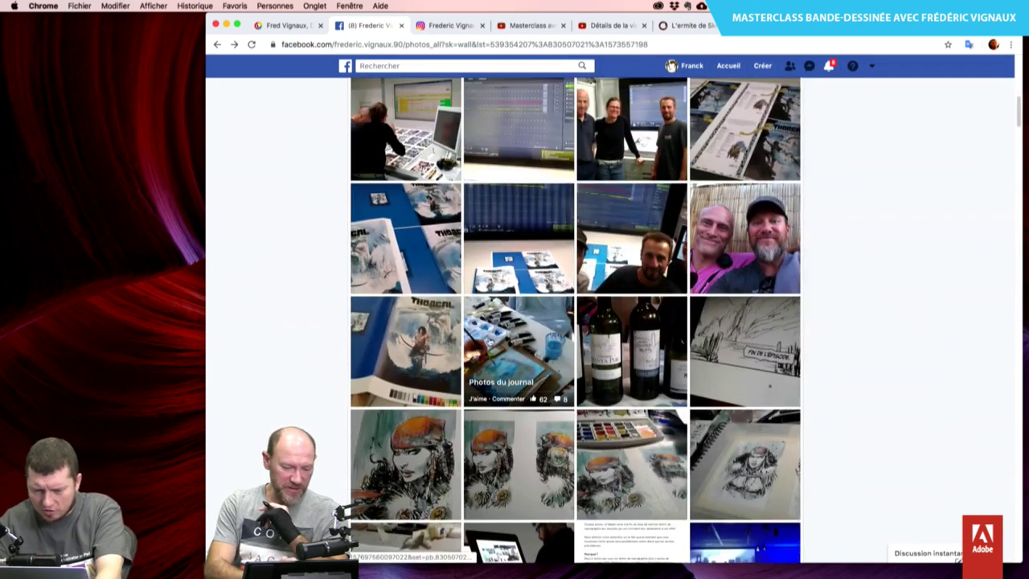
pyautogui.click(510, 340)
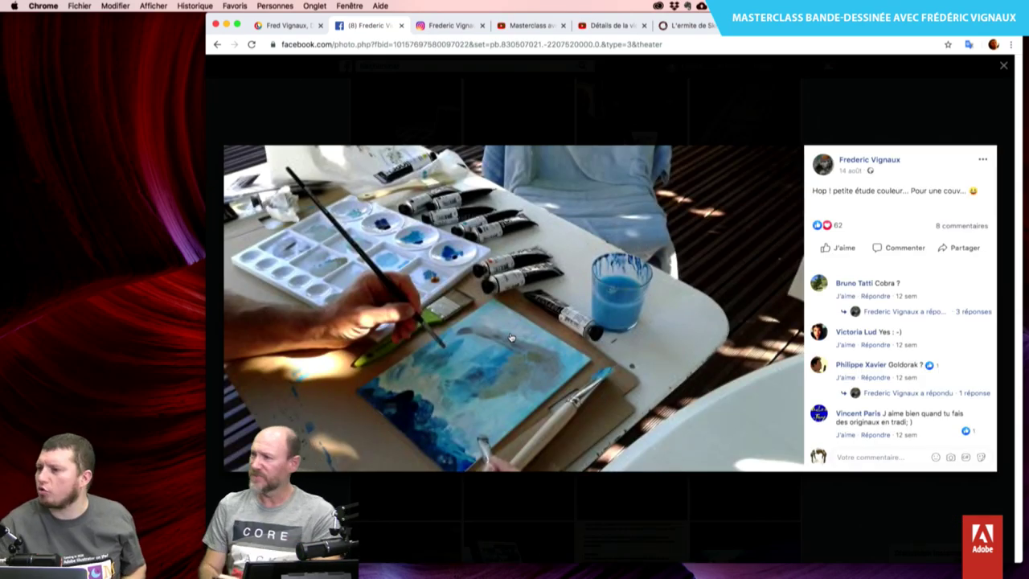
pyautogui.click(510, 338)
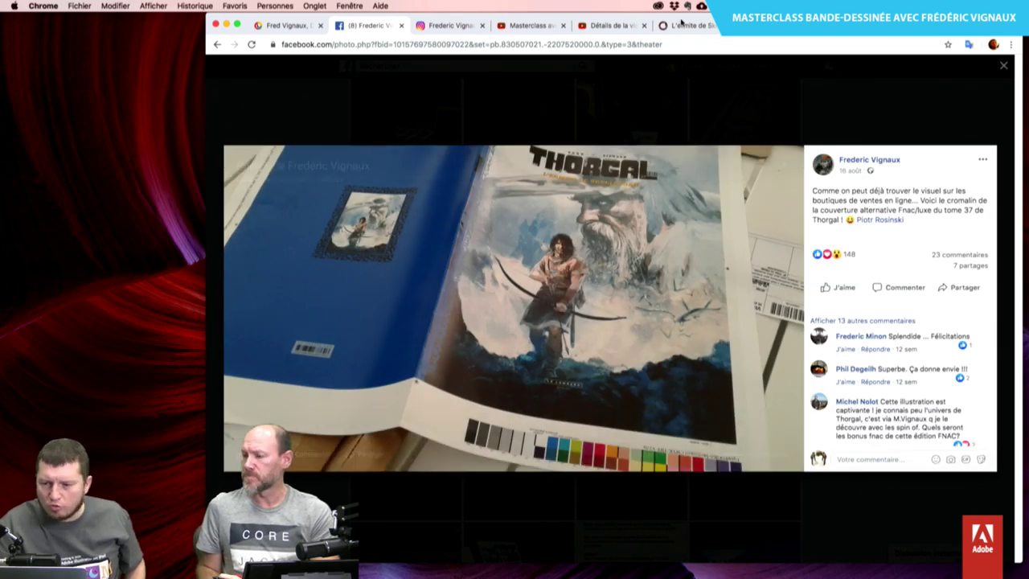
# Glance back at the L'Ermite de Skellingar album page, then return to the Facebook viewer.
pyautogui.click(693, 25)
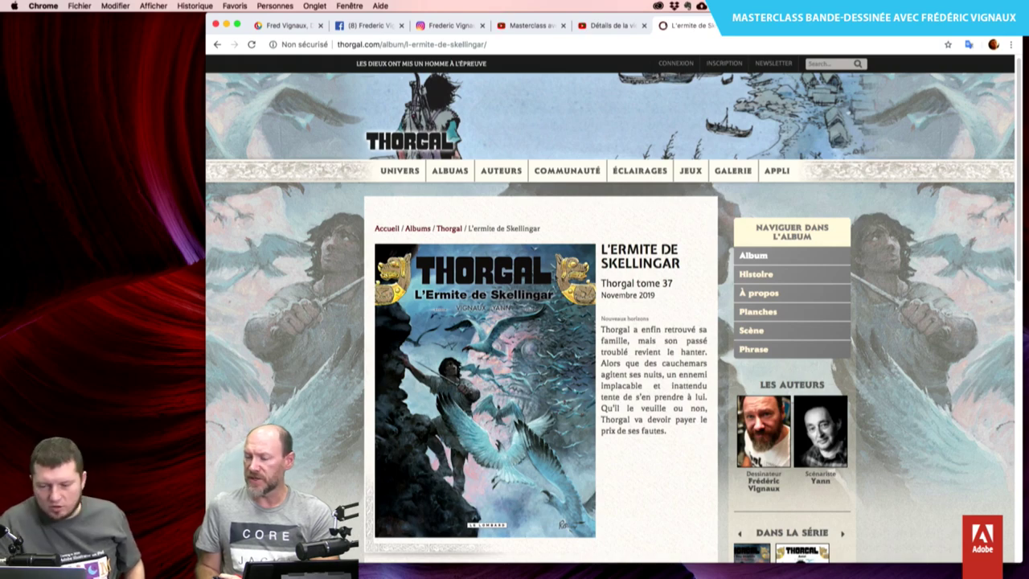
pyautogui.scroll(-1, 611, 322)
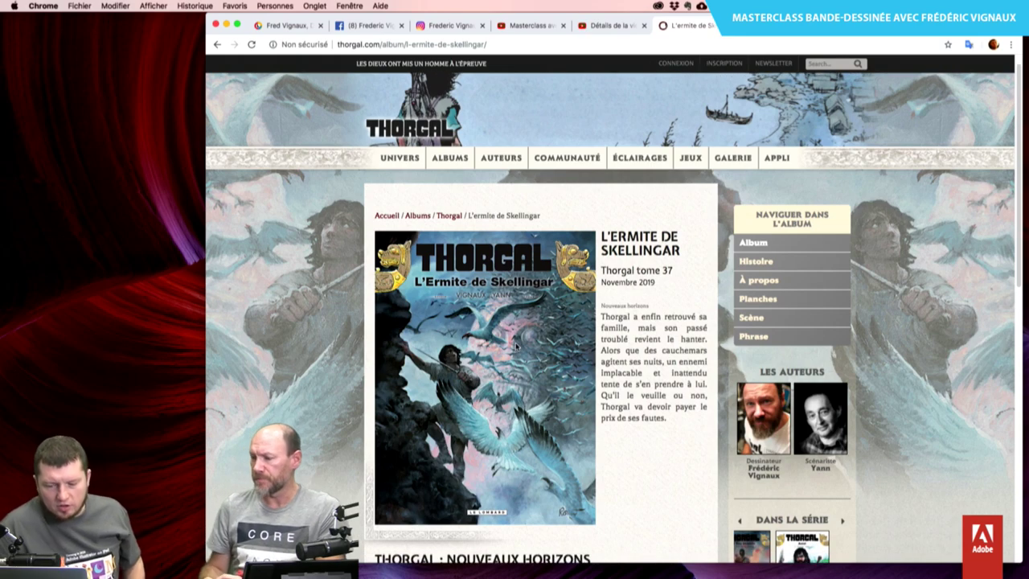
pyautogui.scroll(-1, 516, 345)
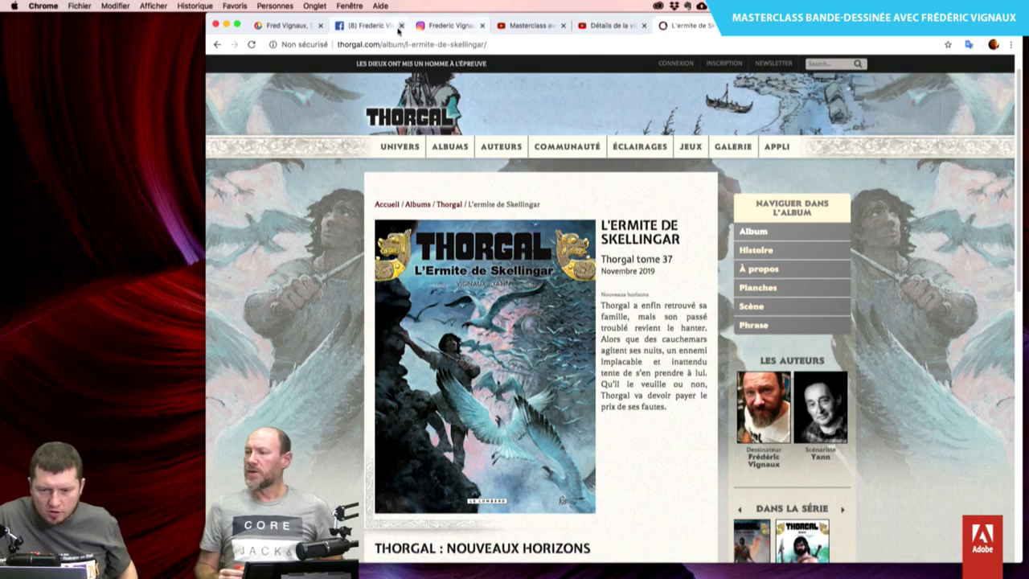
pyautogui.click(366, 26)
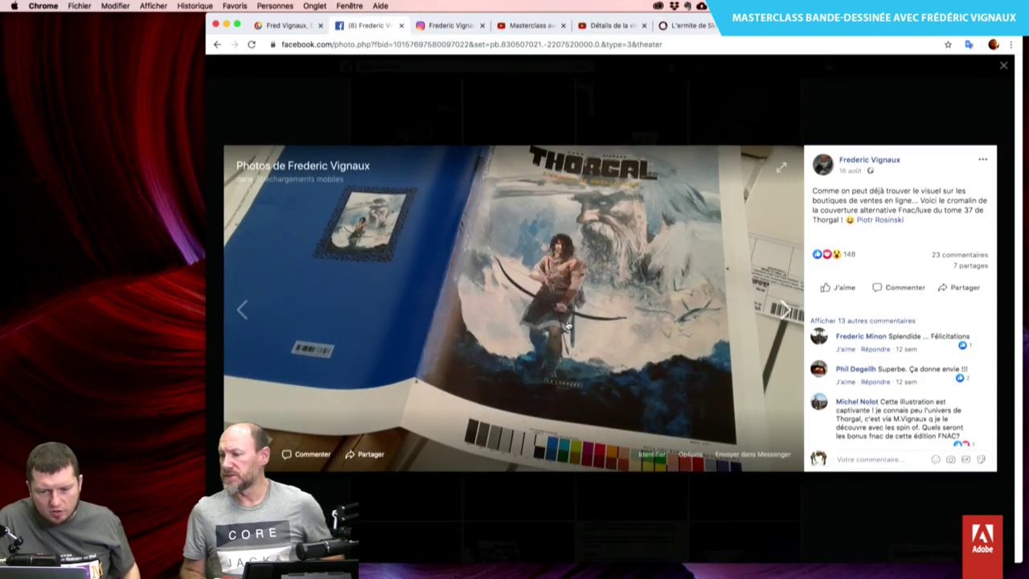
# Page through the printing-plant photos up to and past the Thorgal album cover photo.
pyautogui.click(568, 325)
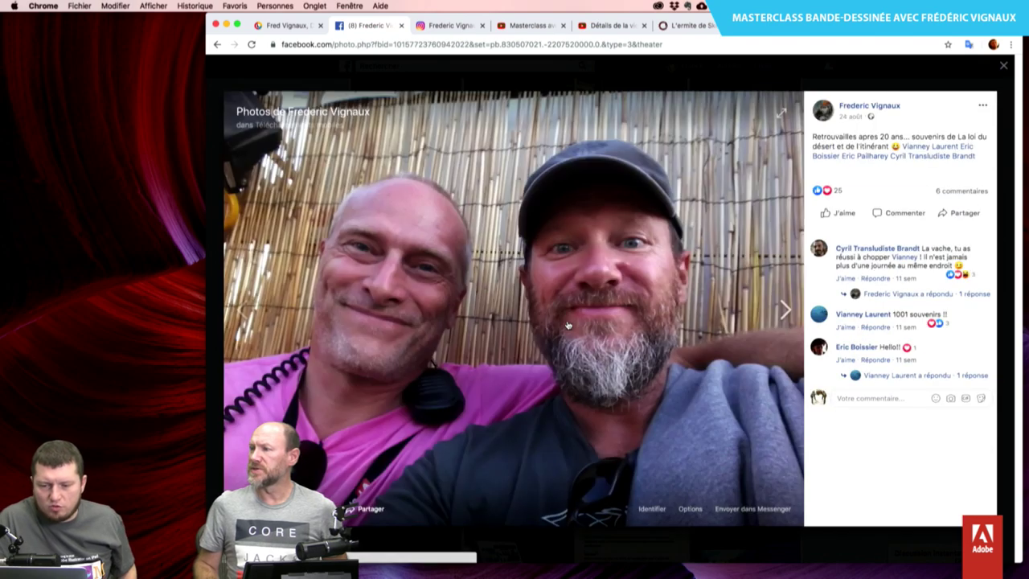
pyautogui.click(568, 325)
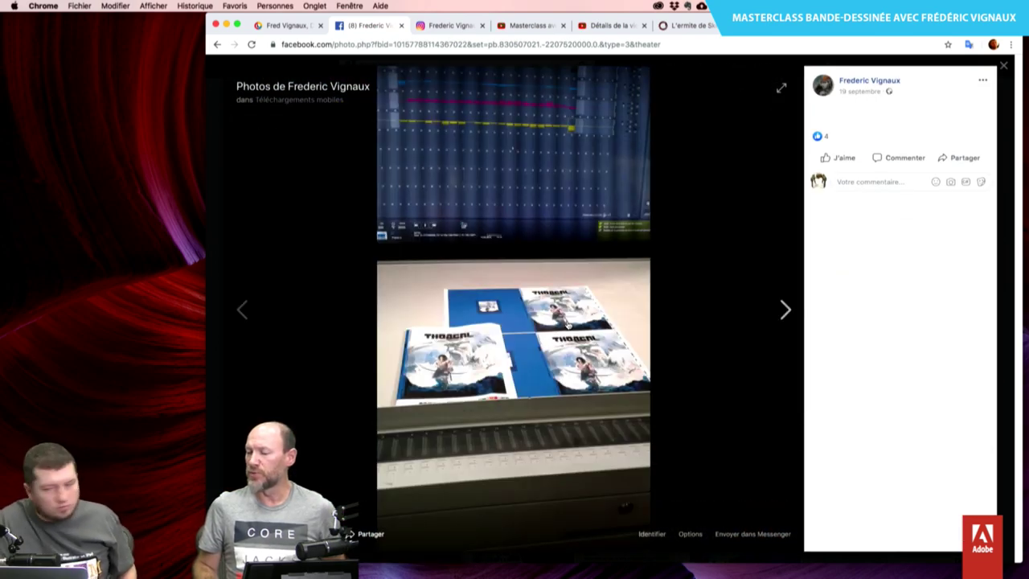
pyautogui.click(568, 324)
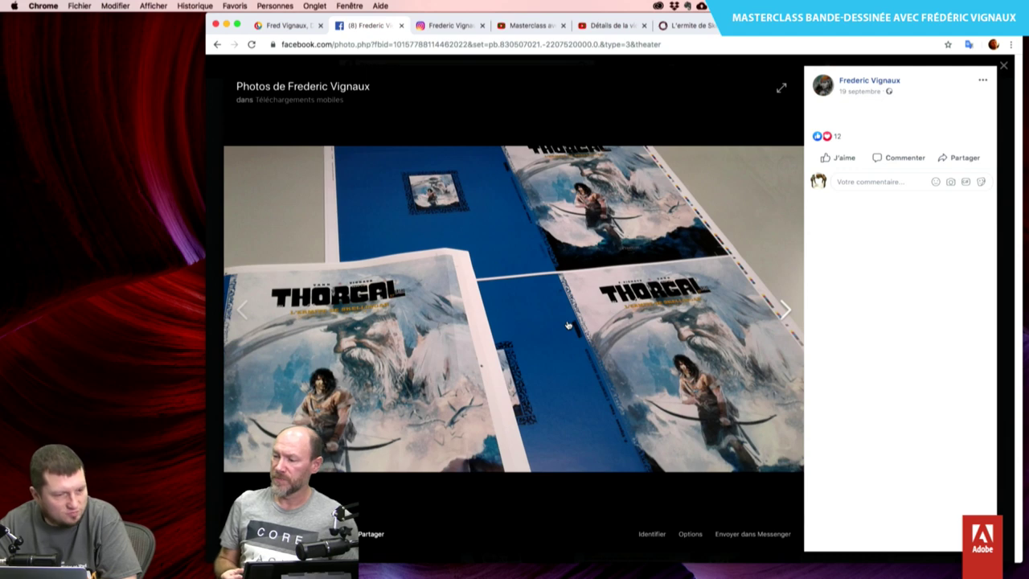
pyautogui.click(567, 324)
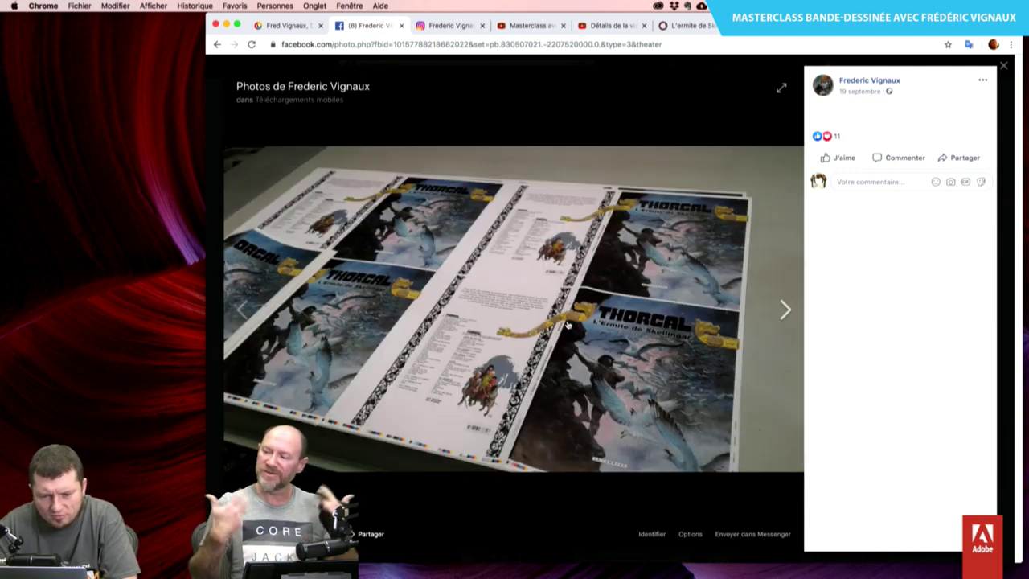
pyautogui.click(568, 325)
pyautogui.click(568, 325)
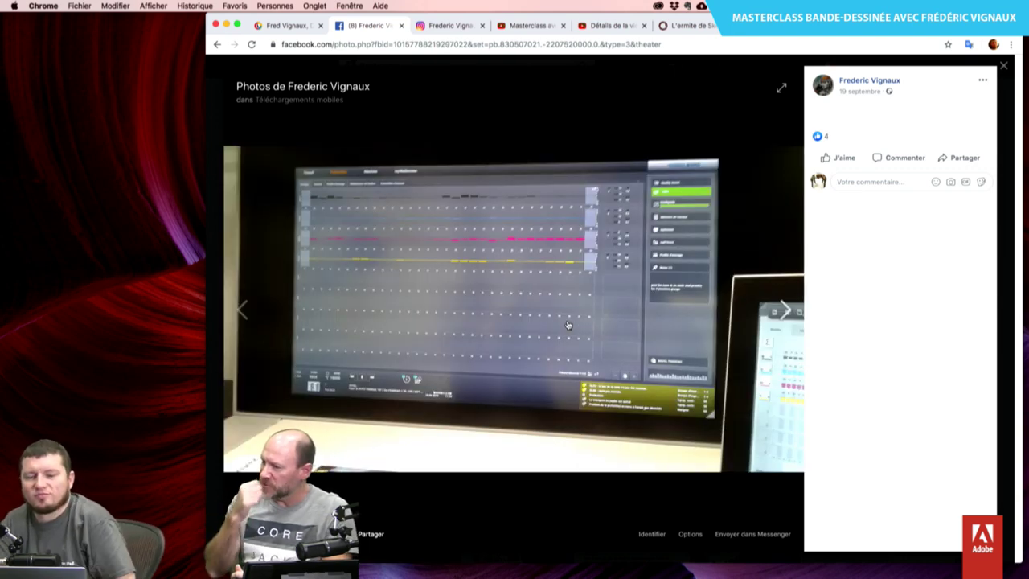
pyautogui.click(568, 325)
pyautogui.click(567, 324)
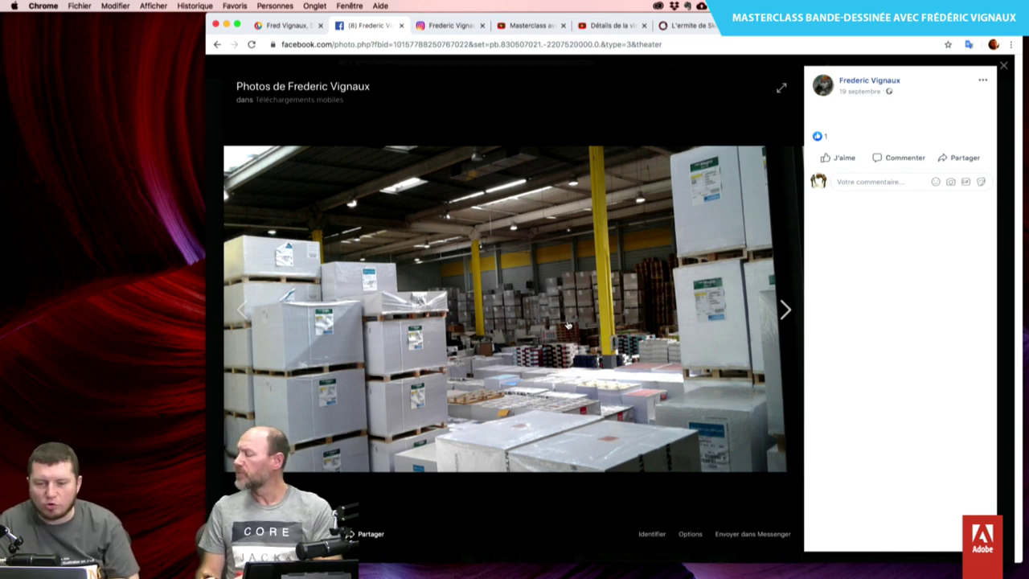
pyautogui.click(568, 324)
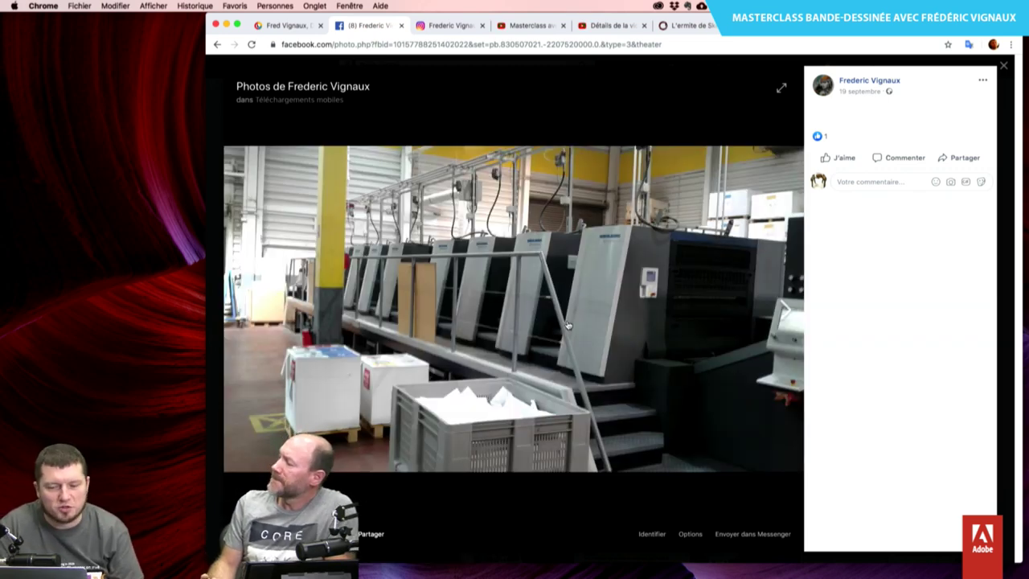
pyautogui.click(567, 325)
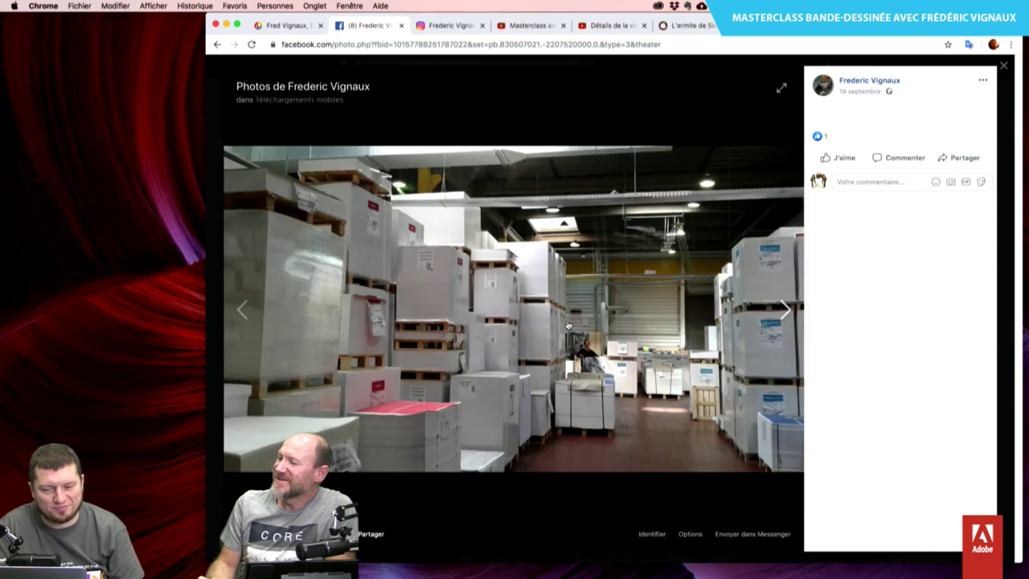
pyautogui.click(567, 324)
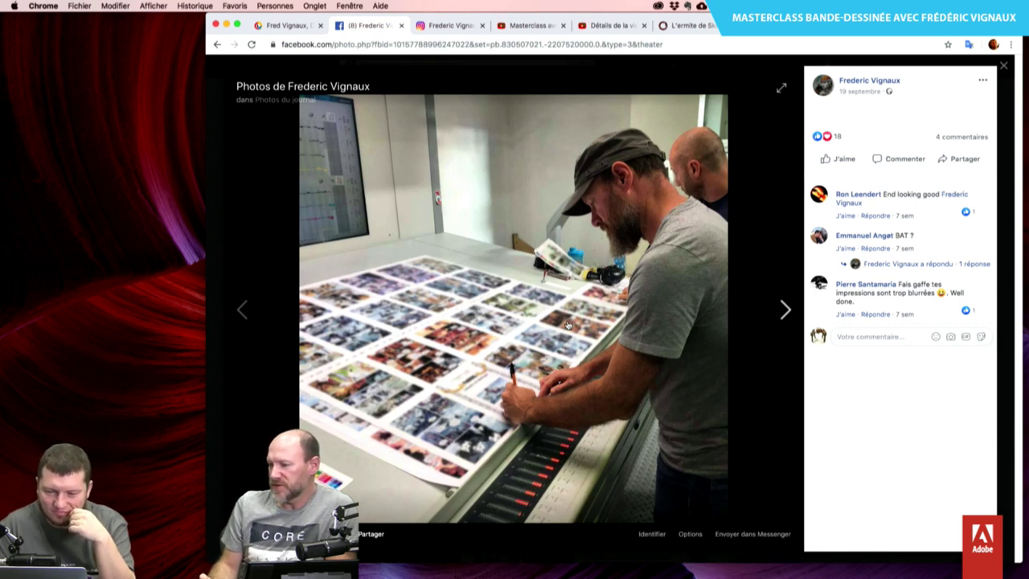
pyautogui.click(568, 325)
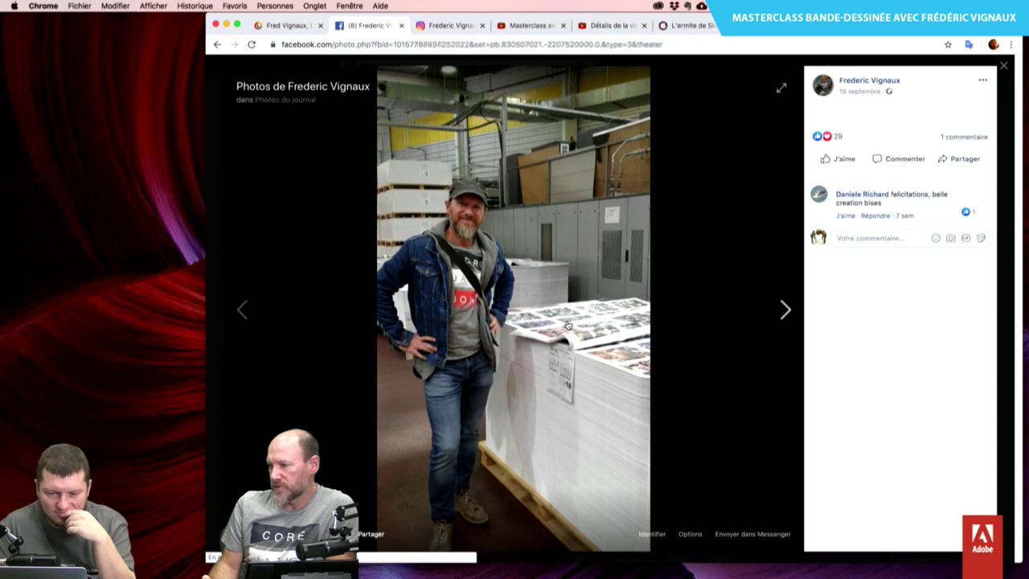
pyautogui.click(567, 325)
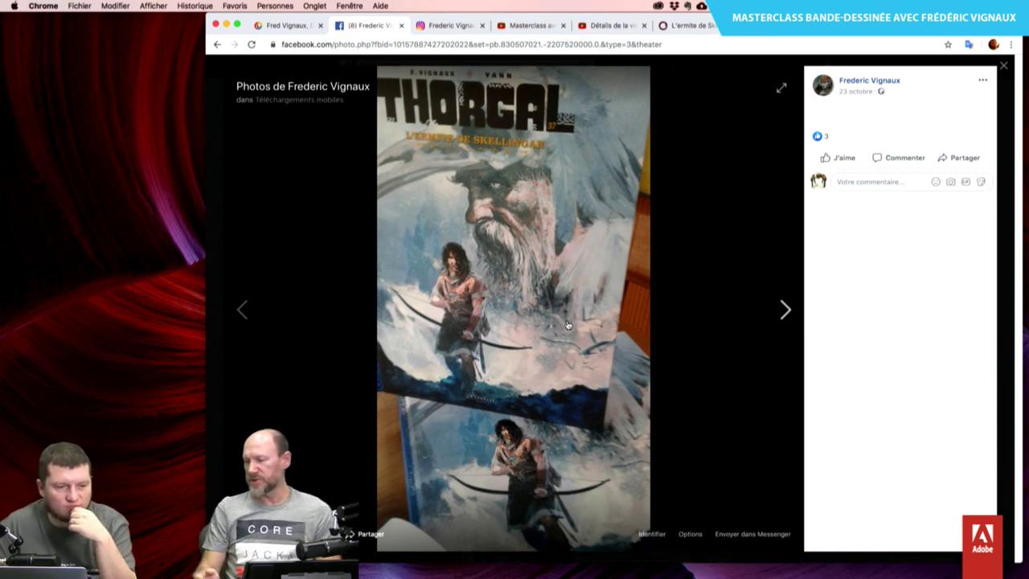
pyautogui.click(567, 324)
# Step back to the photo of the artist marking up printed press sheets.
pyautogui.press('Left')
pyautogui.press('Left')
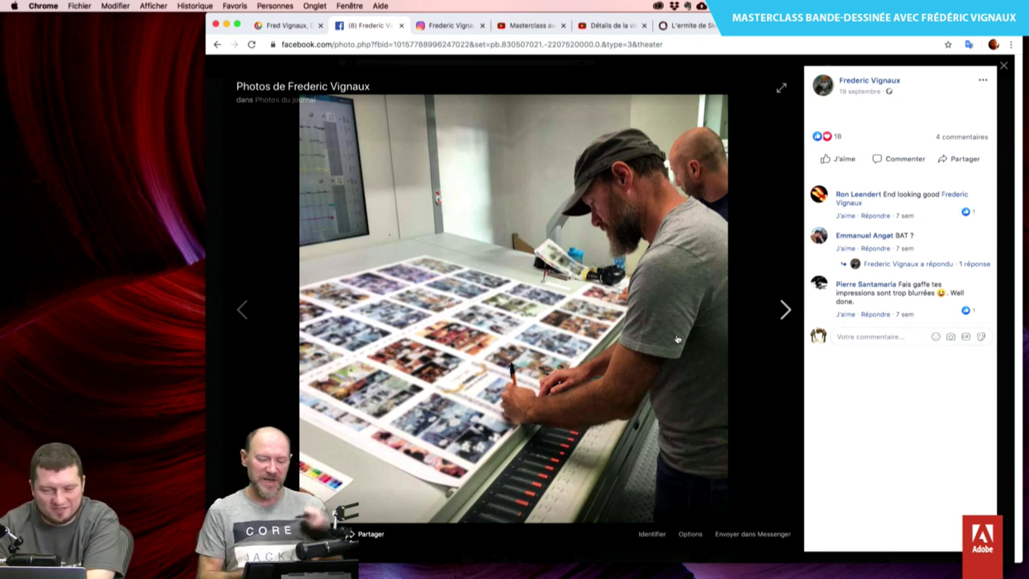
# Step through the Thorgal cover, sketch cover and dédicace poster photos, ending on the poster.
pyautogui.press('Right')
pyautogui.press('Right')
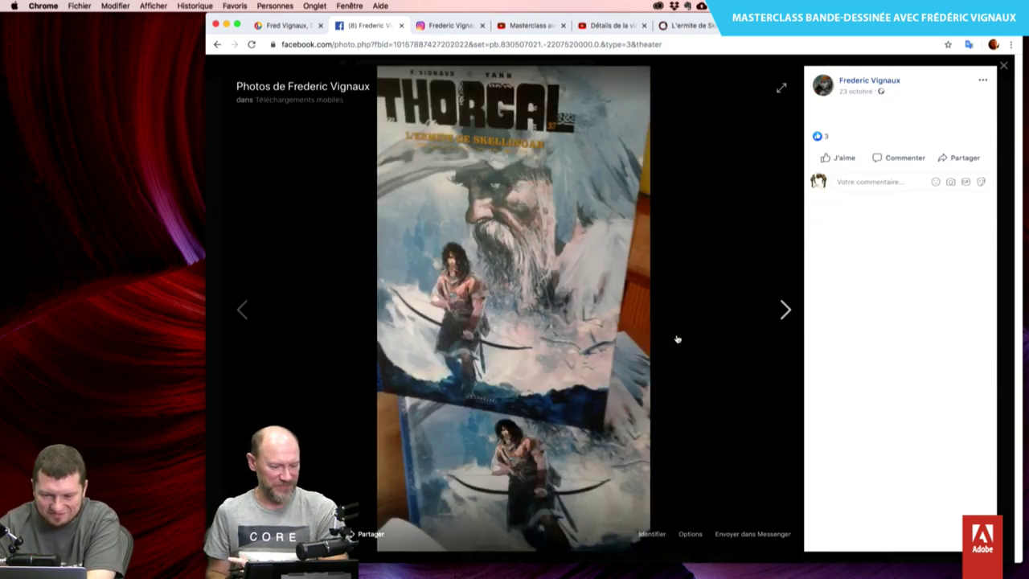
pyautogui.press('Right')
pyautogui.press('Right')
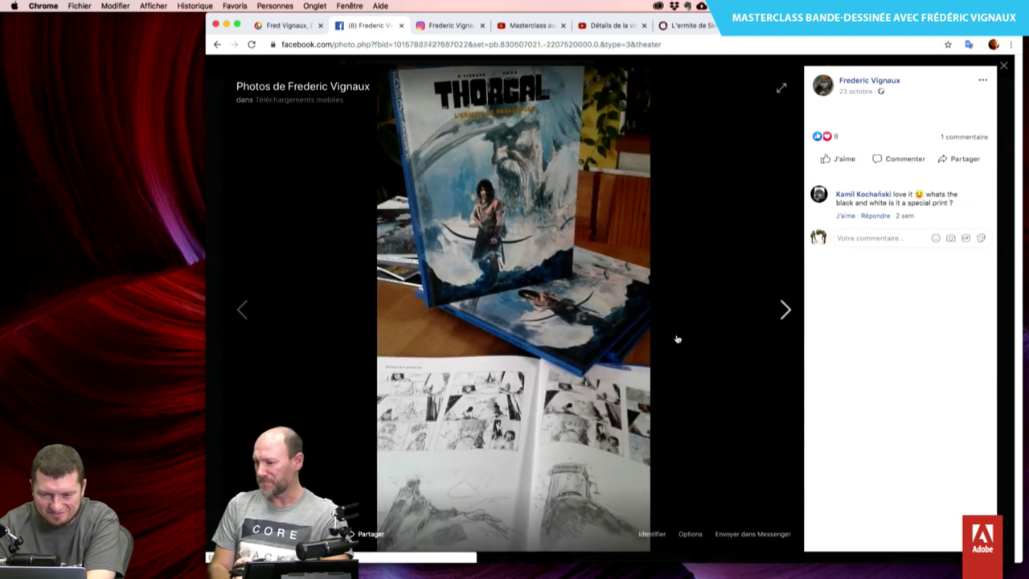
pyautogui.press('Right')
pyautogui.press('Right')
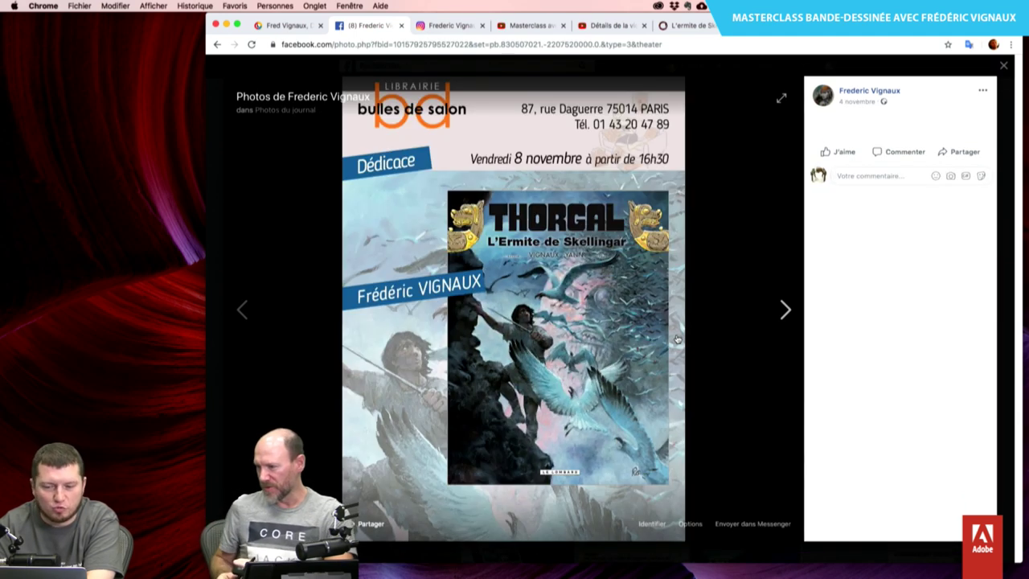
pyautogui.press('Right')
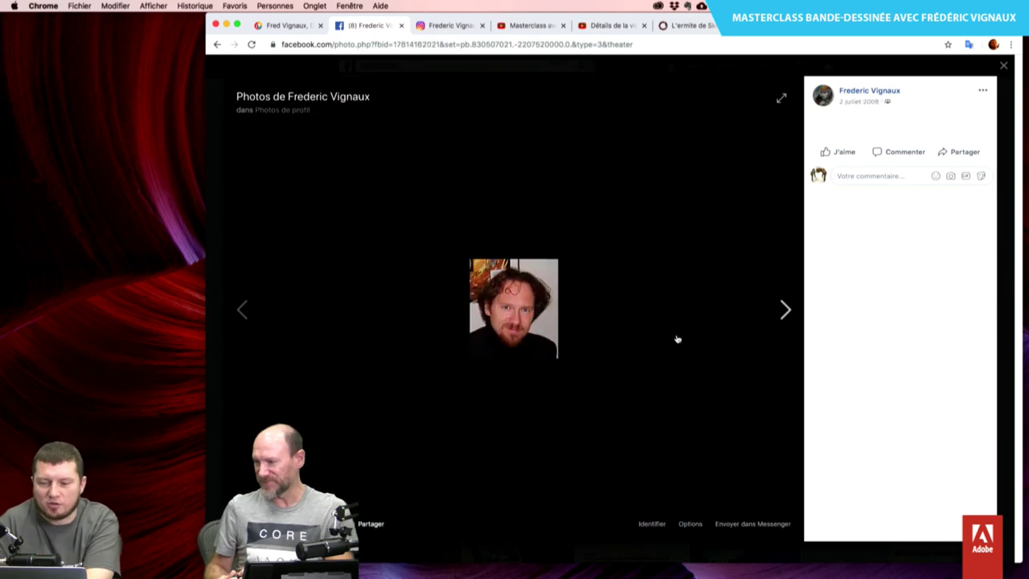
pyautogui.press('Right')
pyautogui.press('Left')
pyautogui.press('Left')
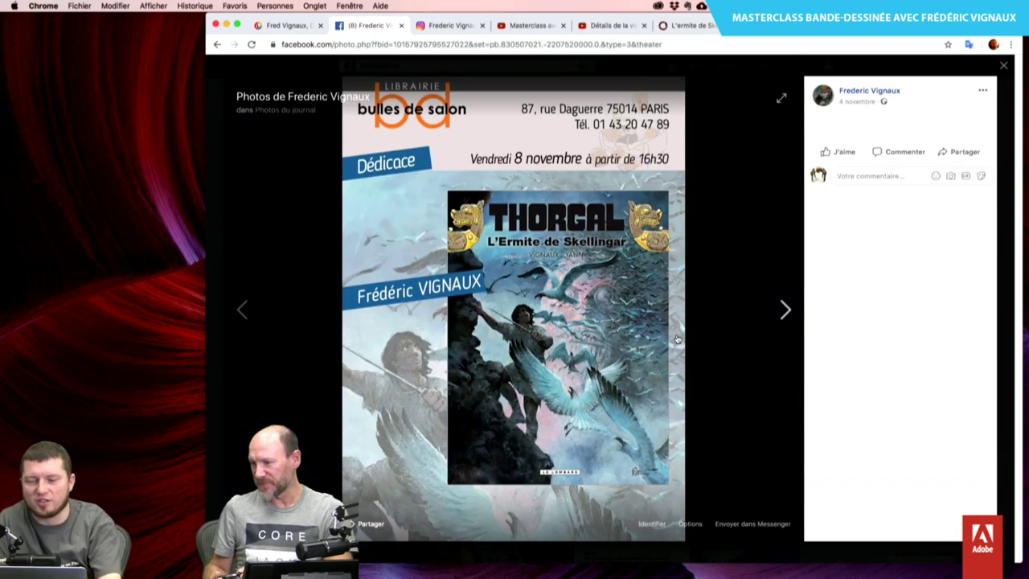
# Close the photo viewer and scroll the Photos grid of covers and printing-plant shots.
pyautogui.press('Escape')
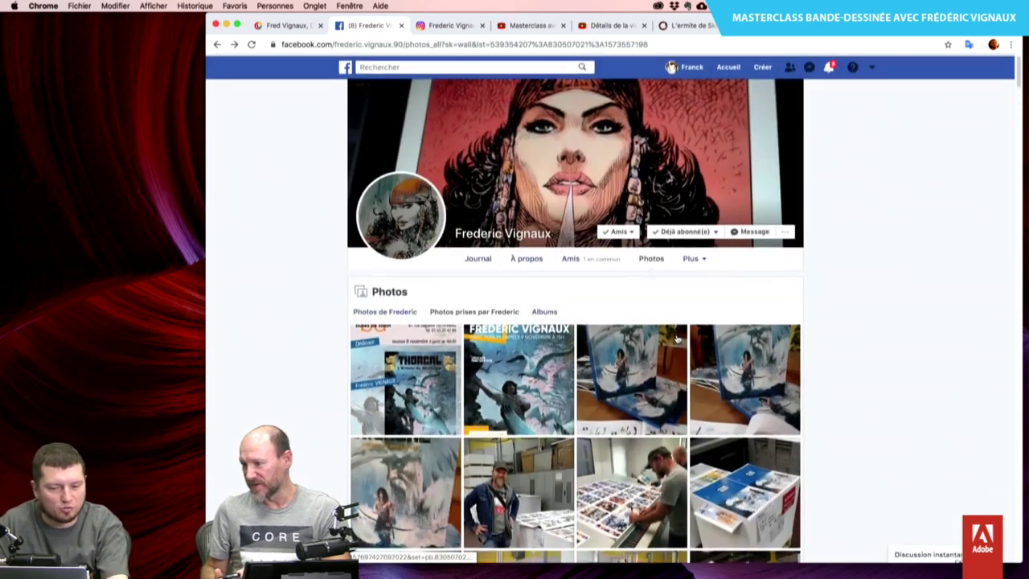
pyautogui.scroll(-2, 678, 337)
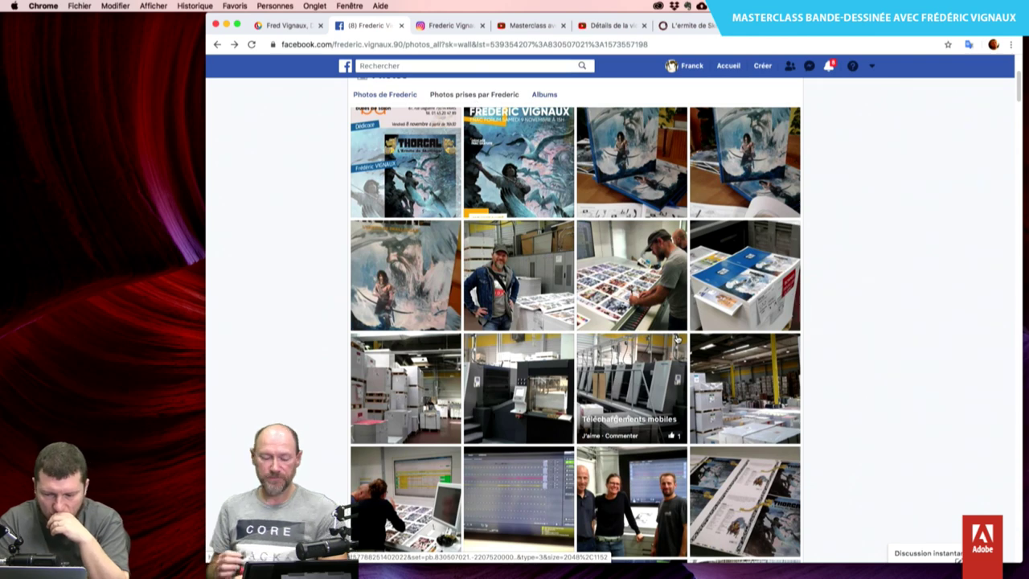
pyautogui.scroll(1, 677, 340)
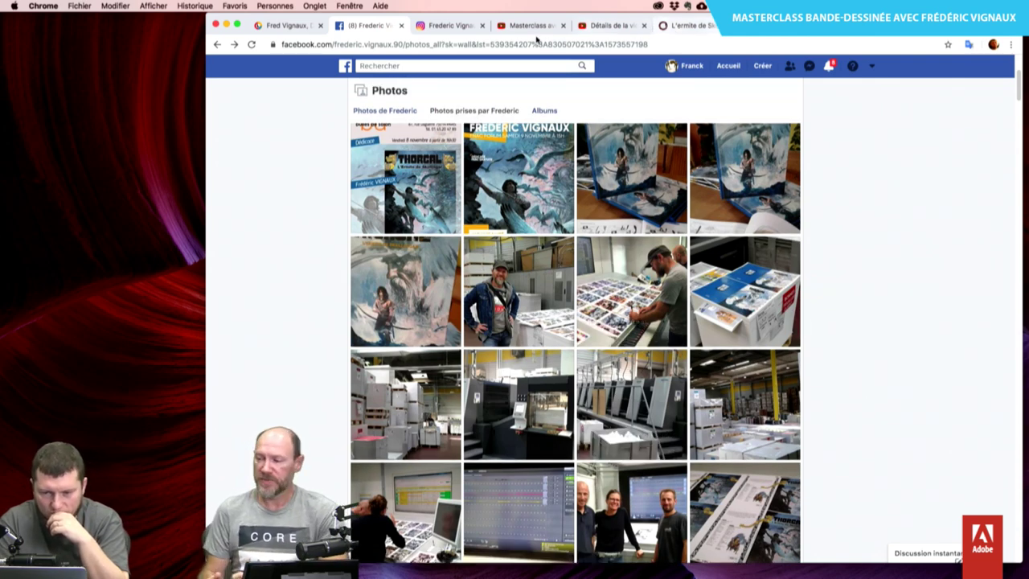
# Switch to the L'ermite de Skellingar album tab and open the artist's biography from Les Auteurs.
pyautogui.click(683, 25)
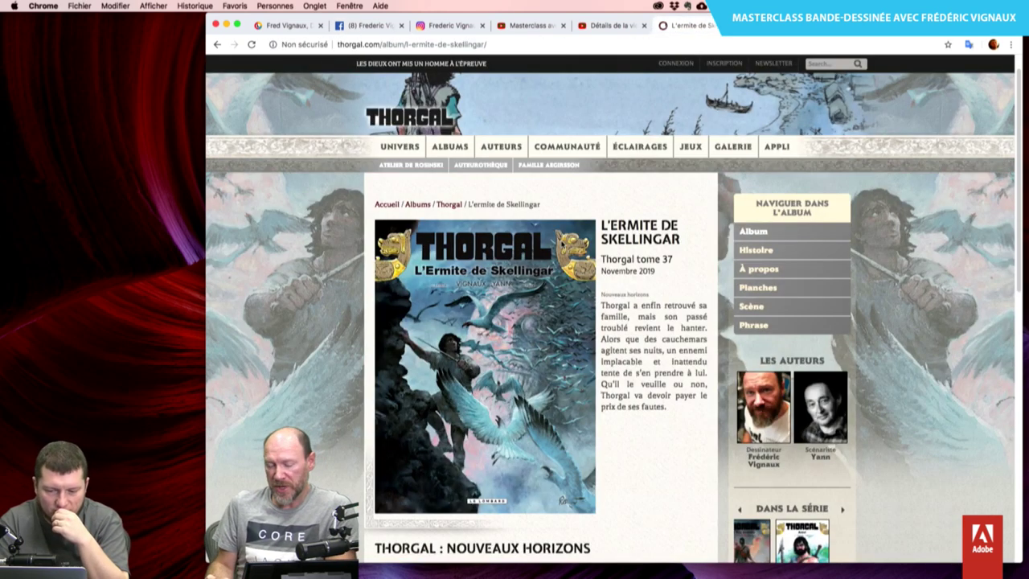
pyautogui.scroll(-1, 682, 364)
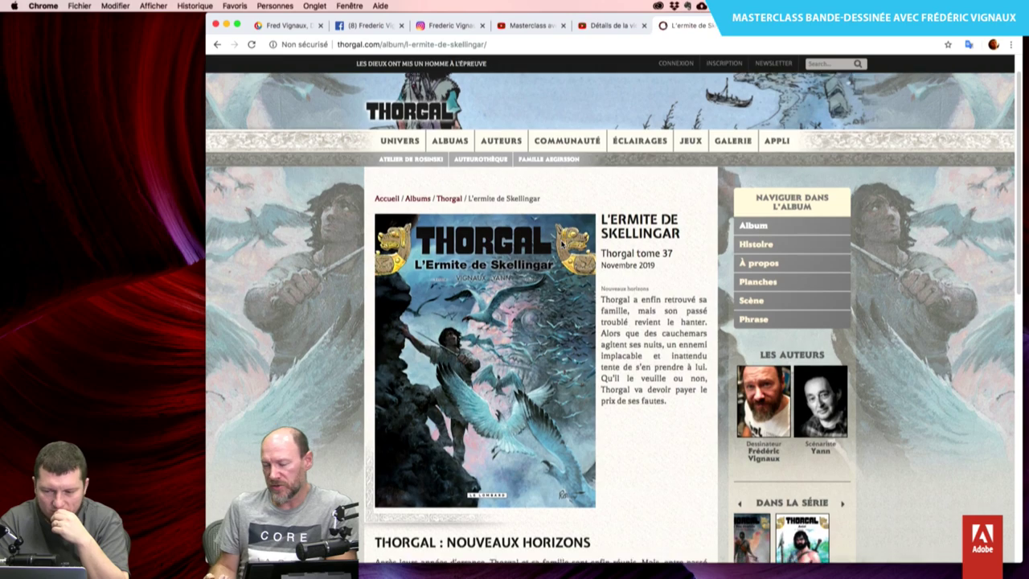
pyautogui.click(751, 396)
pyautogui.scroll(-5, 576, 405)
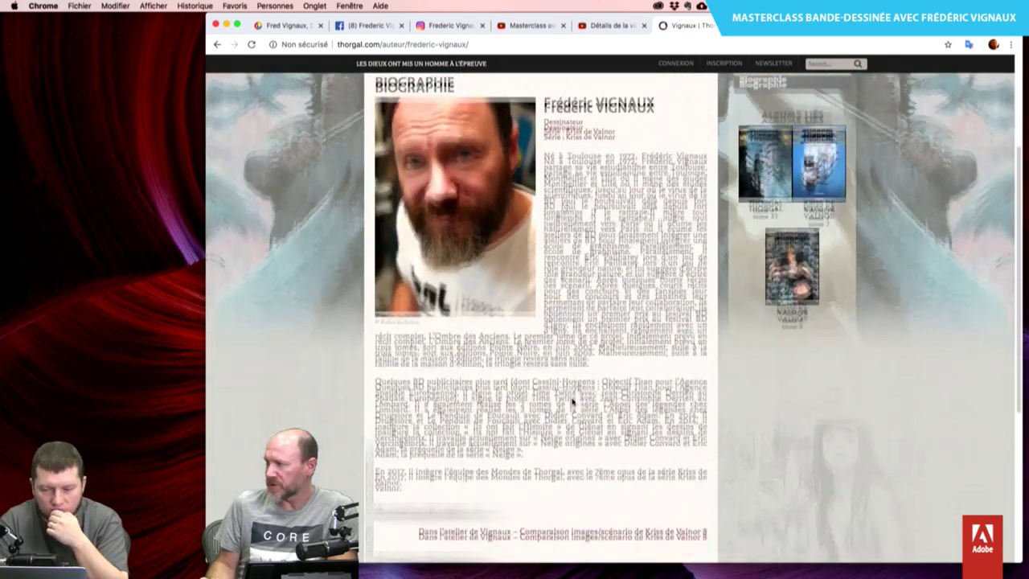
pyautogui.scroll(3, 713, 255)
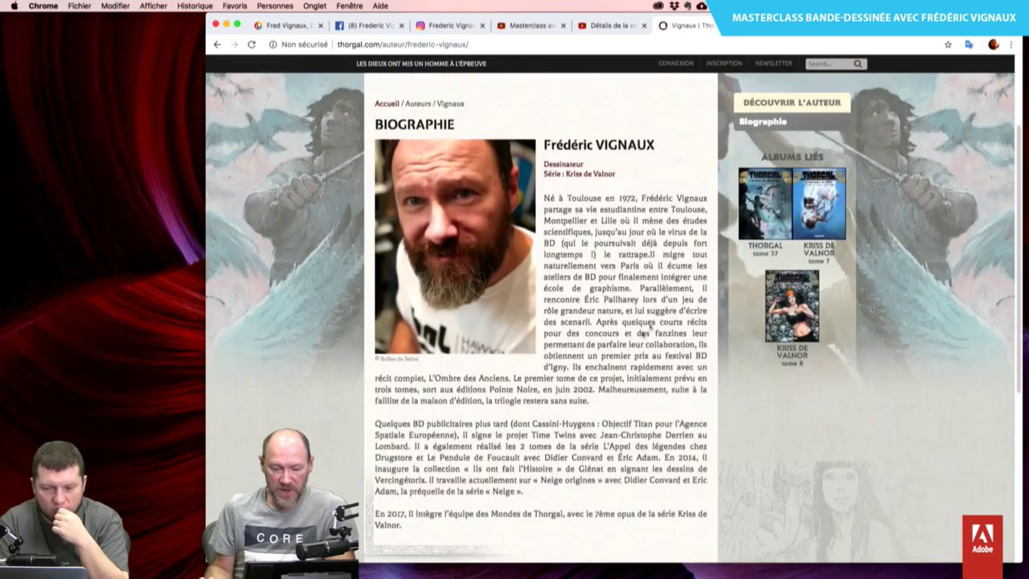
# Return to the L'ermite de Skellingar album page and scroll over it.
pyautogui.click(750, 226)
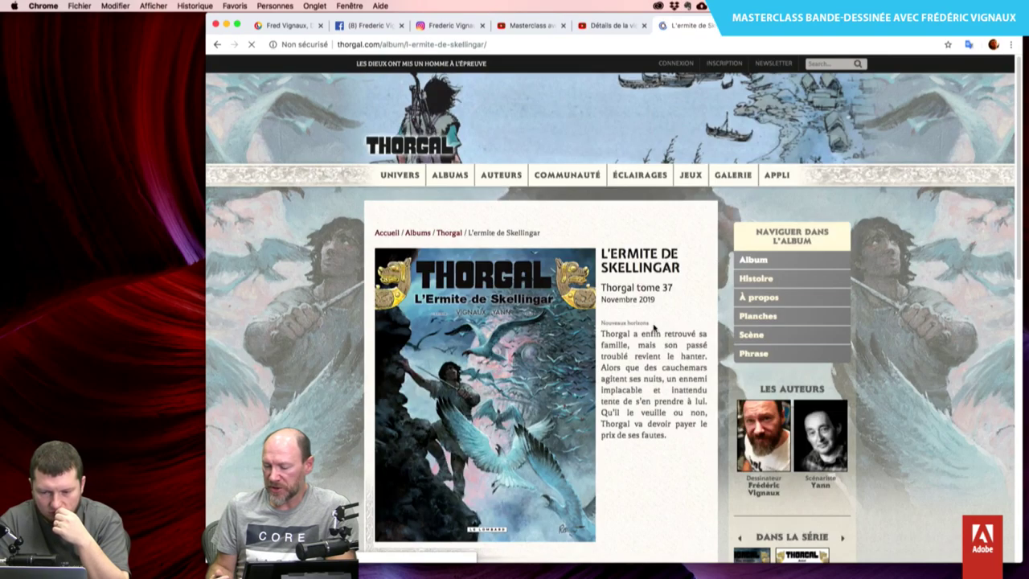
pyautogui.scroll(-5, 655, 328)
pyautogui.scroll(1, 655, 328)
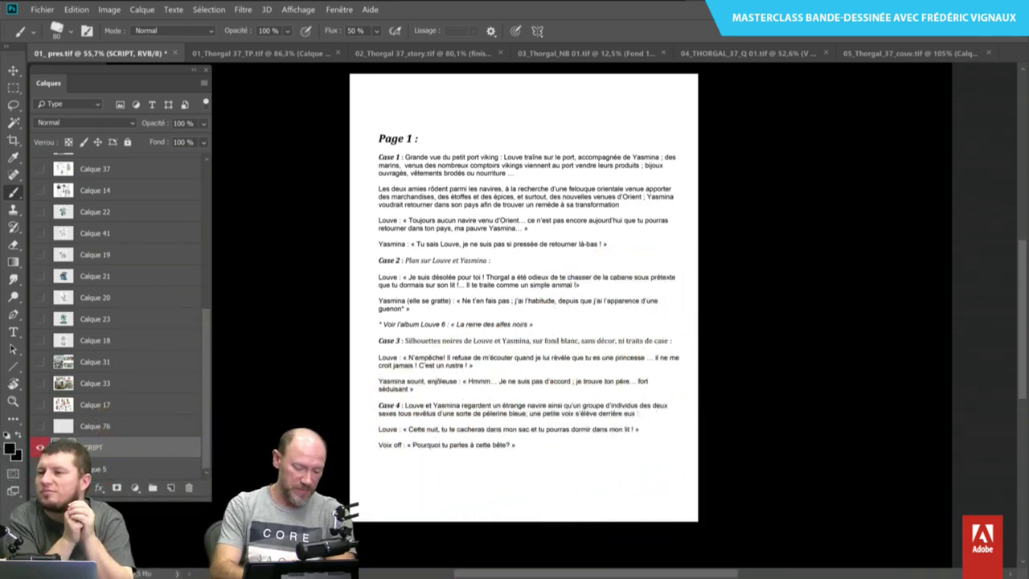
# Make Calque 76 visible to show red Case underlines and blue dialogue marks.
pyautogui.scroll(3, 463, 264)
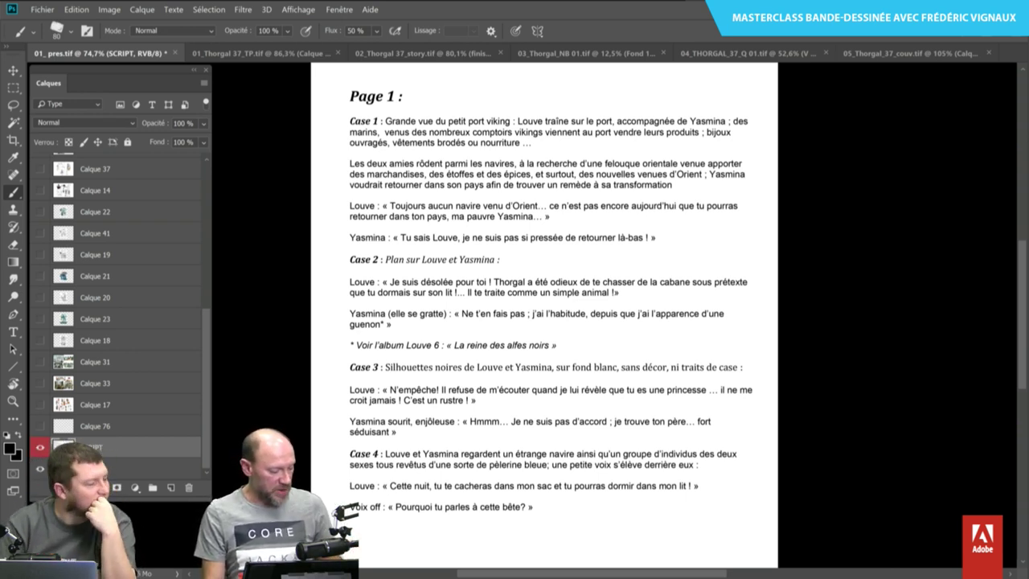
pyautogui.click(40, 431)
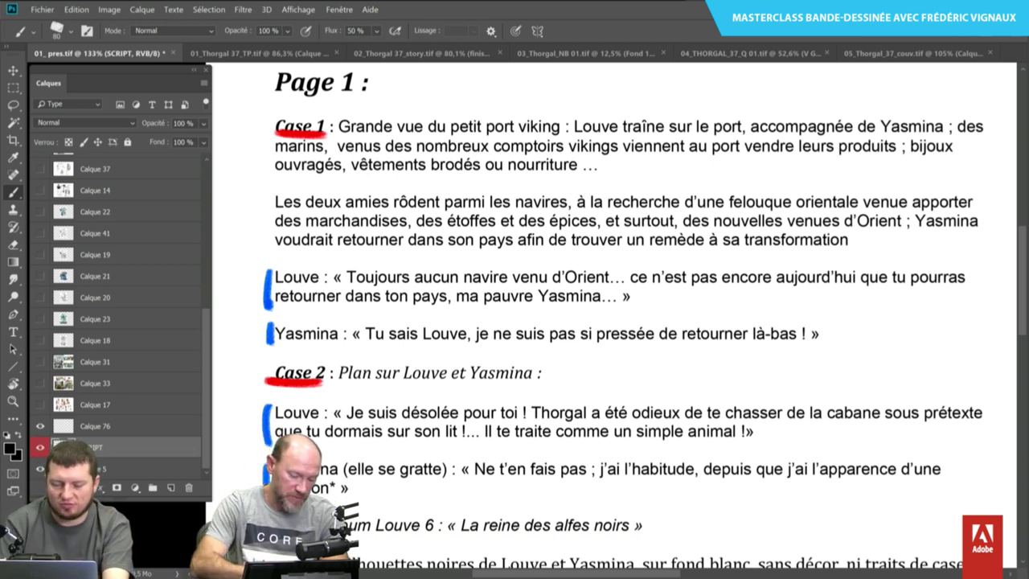
pyautogui.scroll(-3, 611, 321)
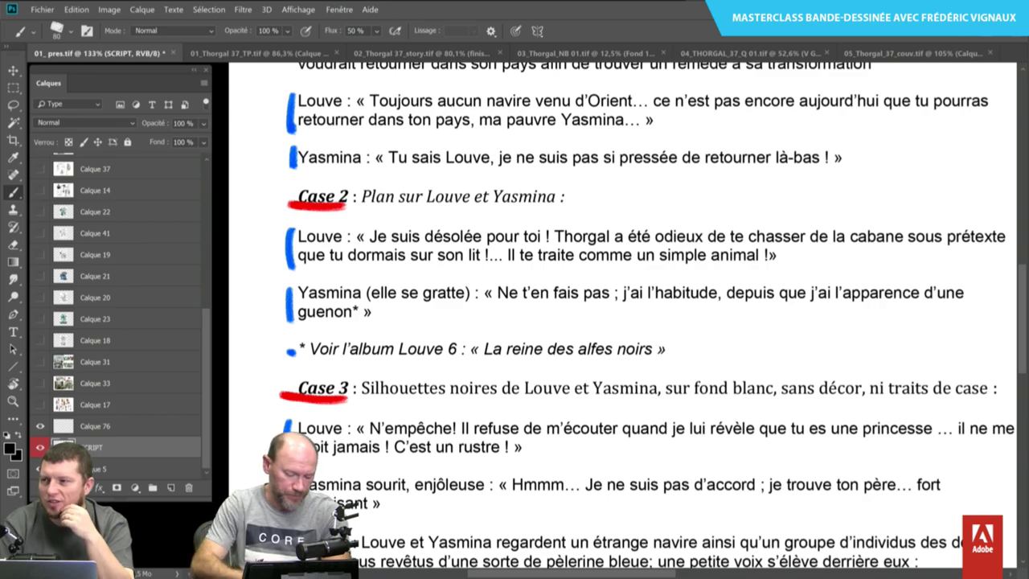
pyautogui.scroll(-5, 627, 313)
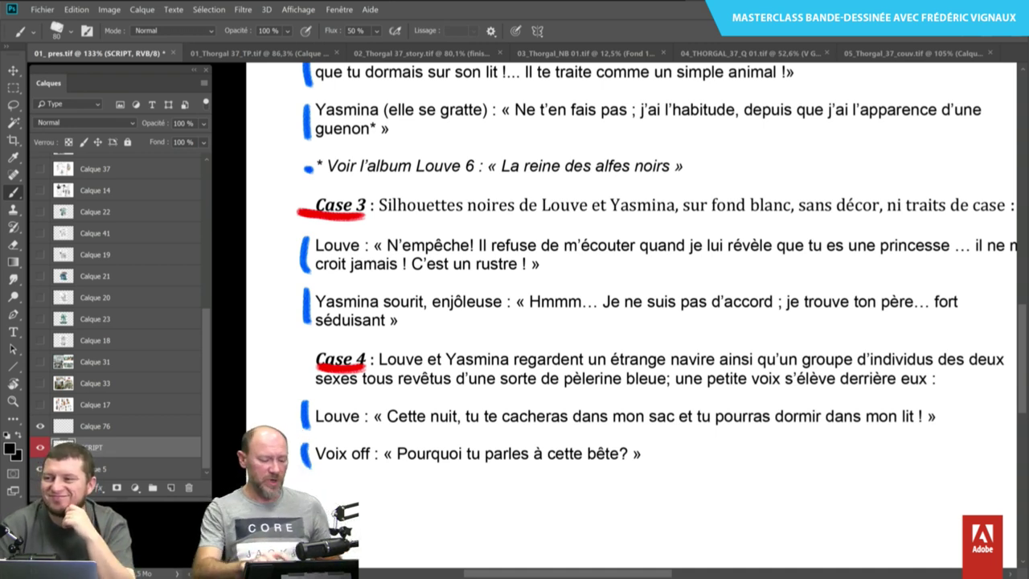
pyautogui.scroll(3, 627, 322)
pyautogui.scroll(1, 626, 322)
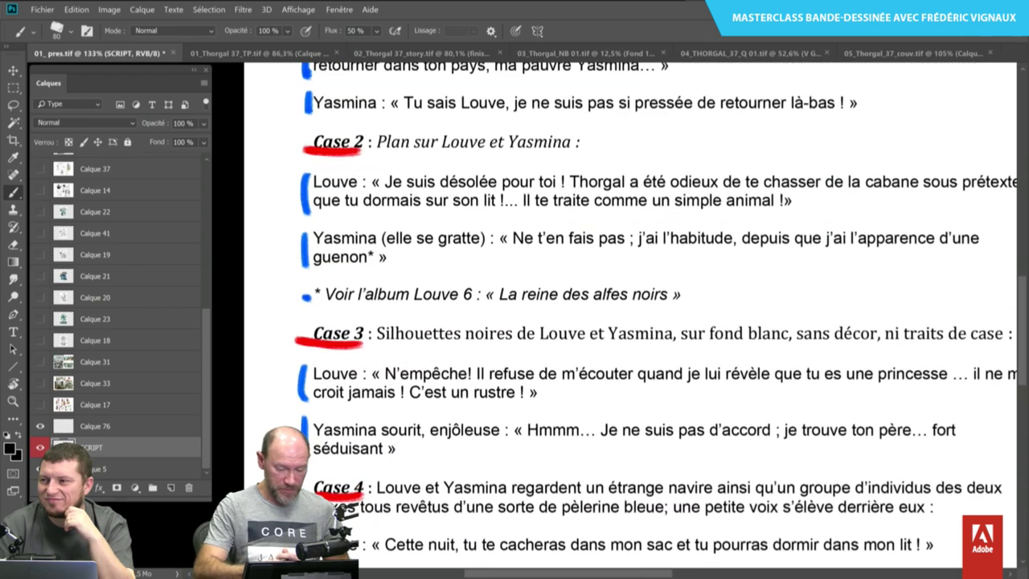
pyautogui.scroll(3, 627, 322)
pyautogui.hscroll(-1, 627, 321)
pyautogui.scroll(-1, 643, 306)
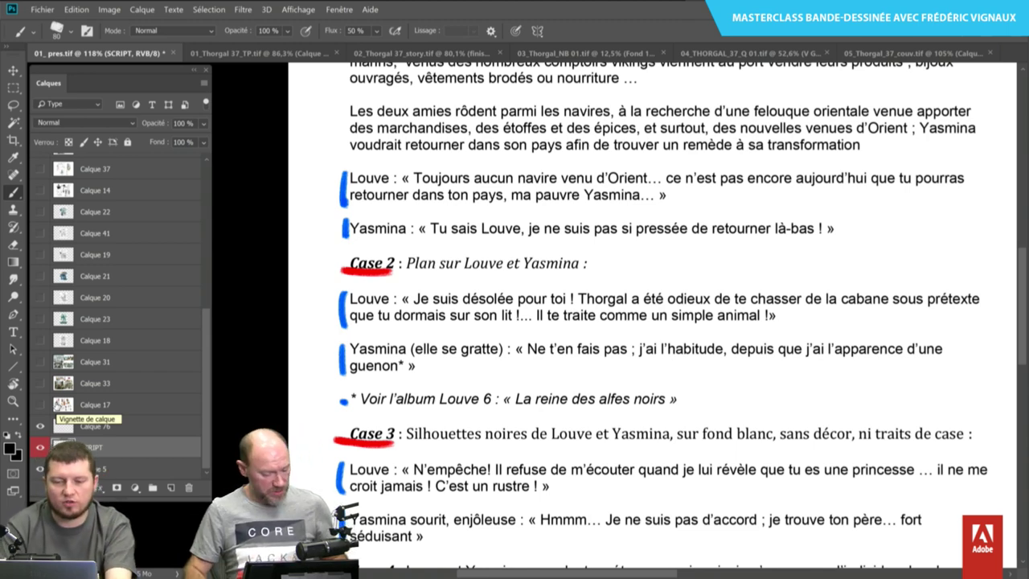
pyautogui.press('super')
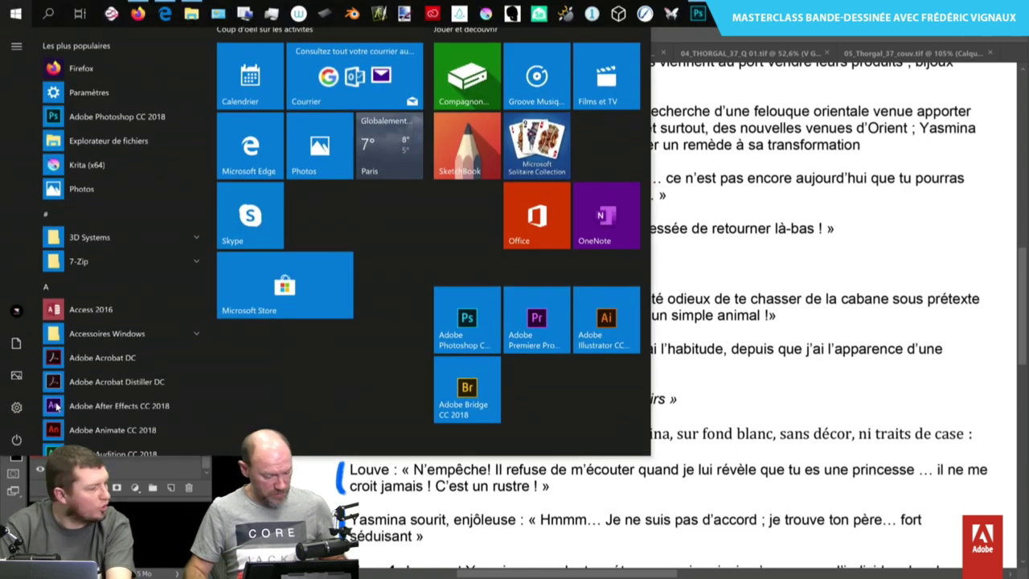
pyautogui.press('super')
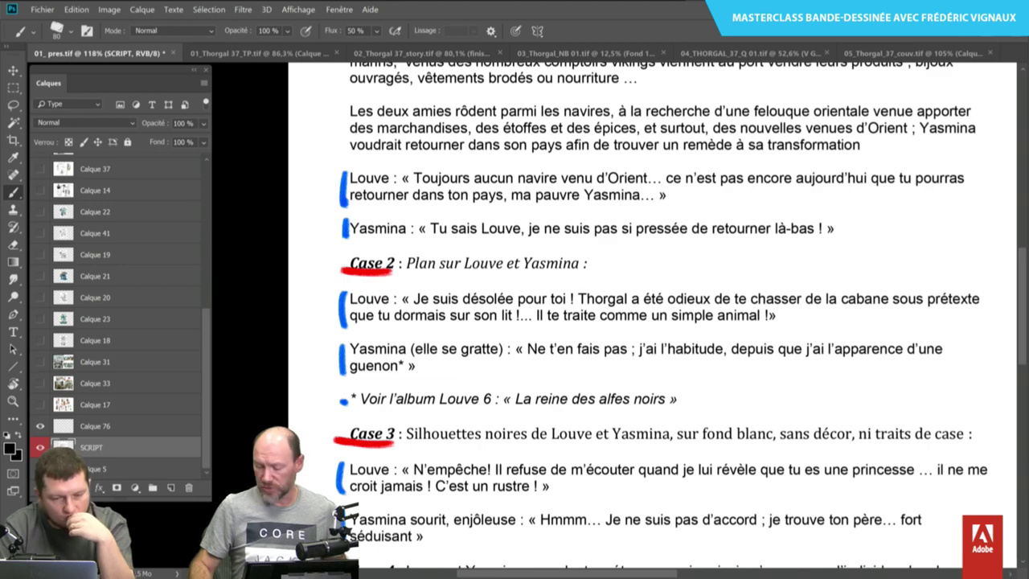
pyautogui.press('super')
pyautogui.press('super')
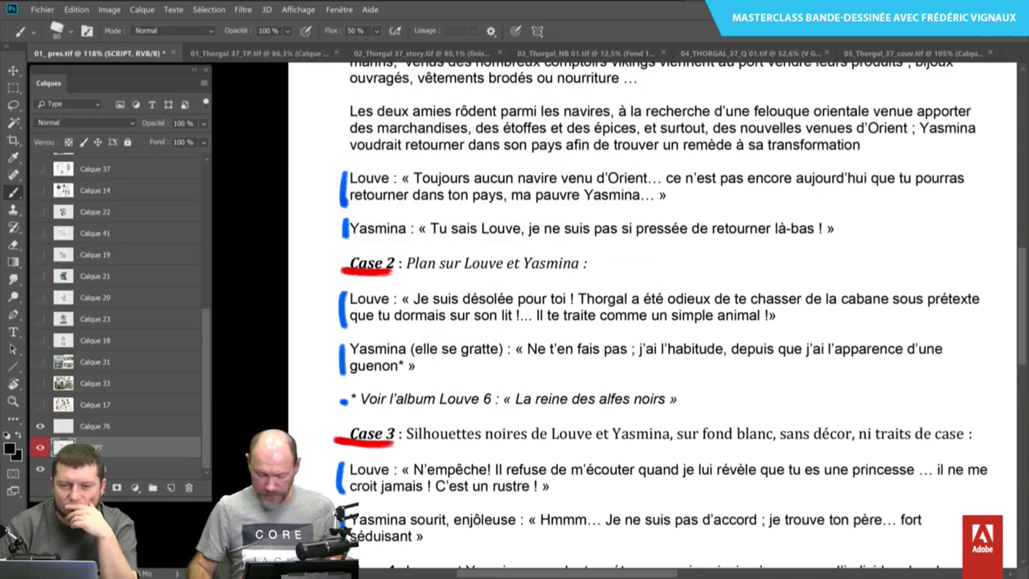
pyautogui.press('super')
# Open the viking harbor Pinterest board in Firefox and browse its Viking ship pins.
pyautogui.click(138, 14)
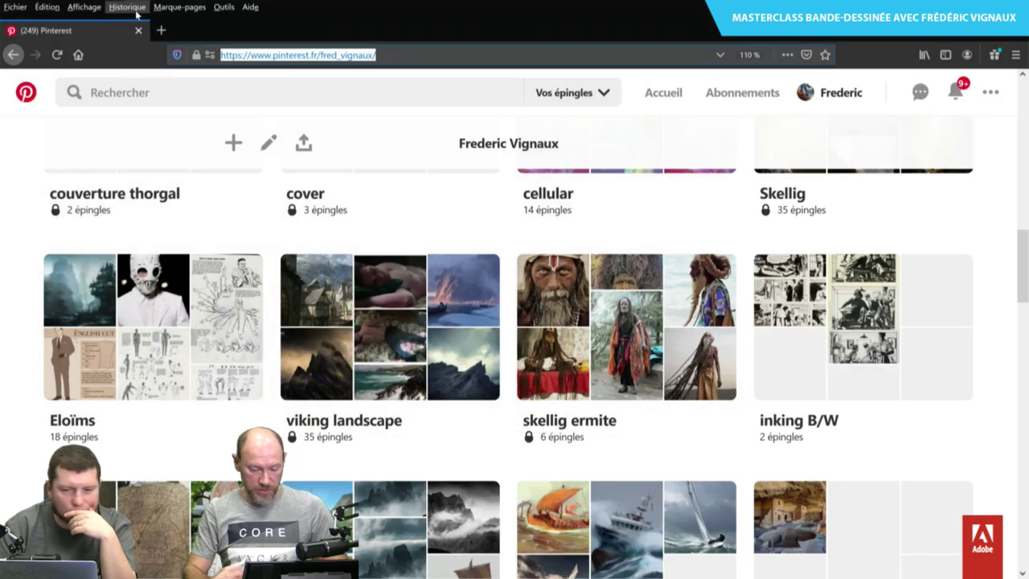
pyautogui.scroll(-3, 514, 346)
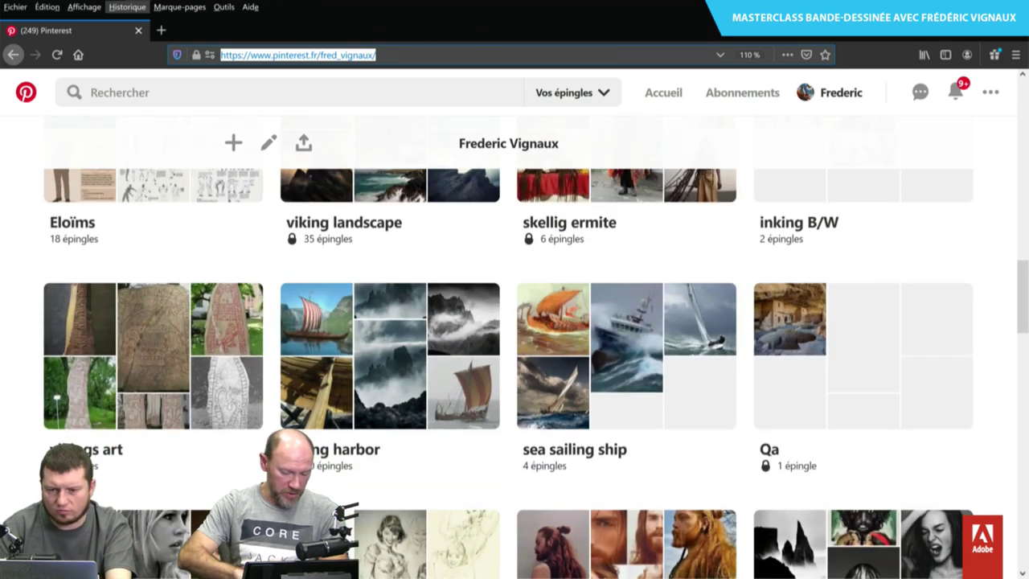
pyautogui.click(407, 362)
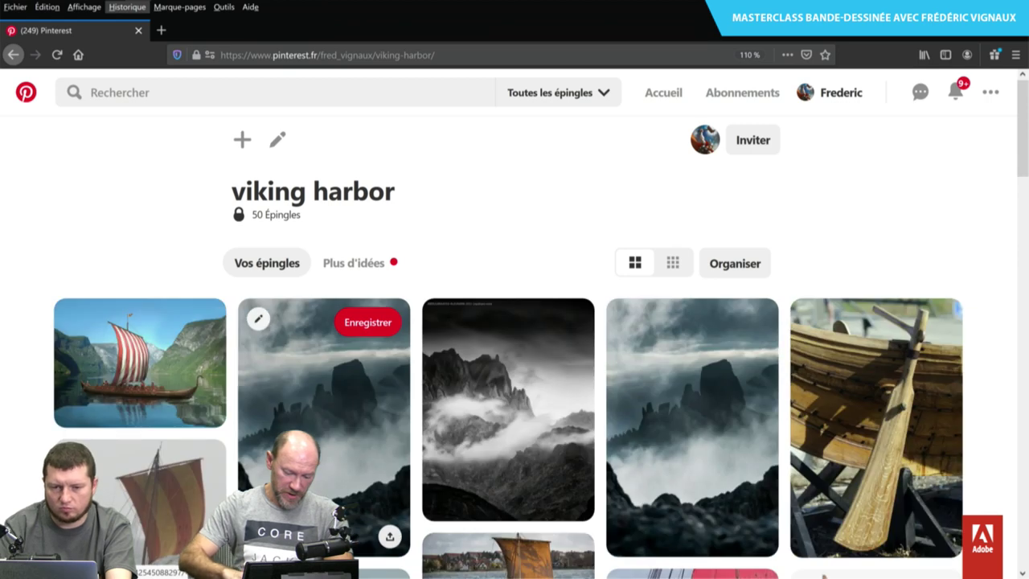
pyautogui.scroll(-3, 514, 361)
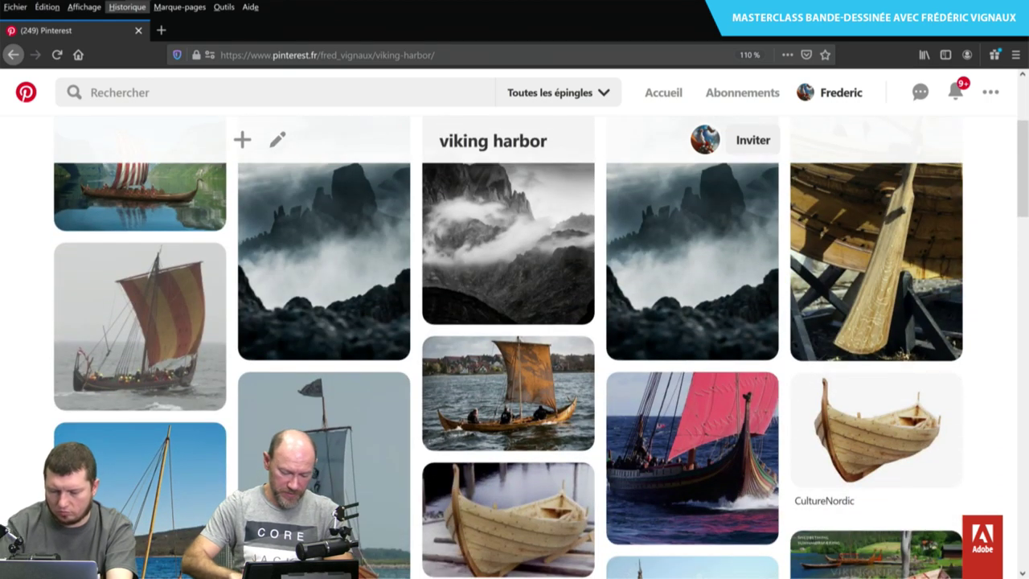
pyautogui.scroll(-2, 324, 298)
pyautogui.scroll(-5, 324, 297)
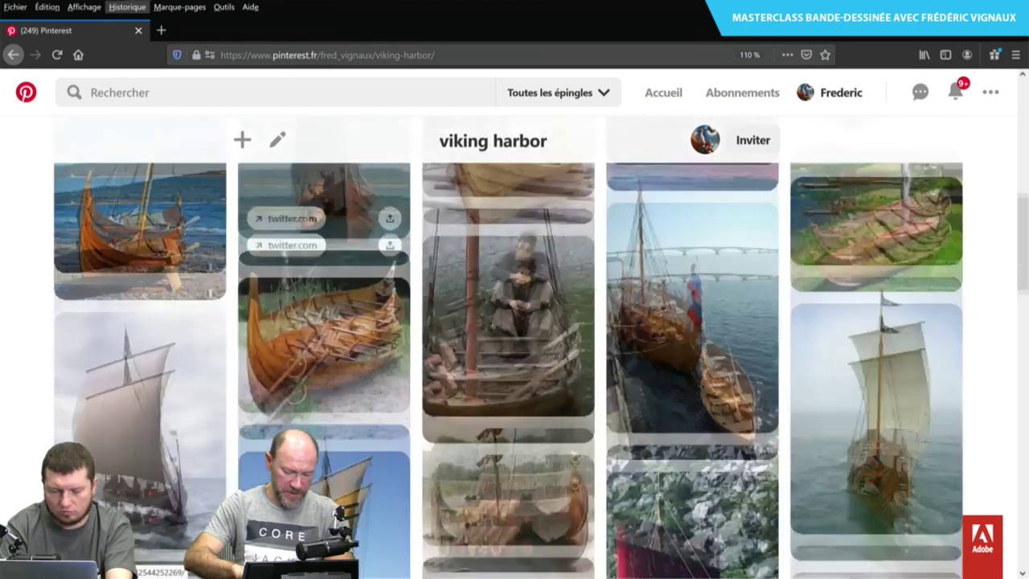
pyautogui.scroll(-5, 324, 297)
pyautogui.scroll(-3, 324, 298)
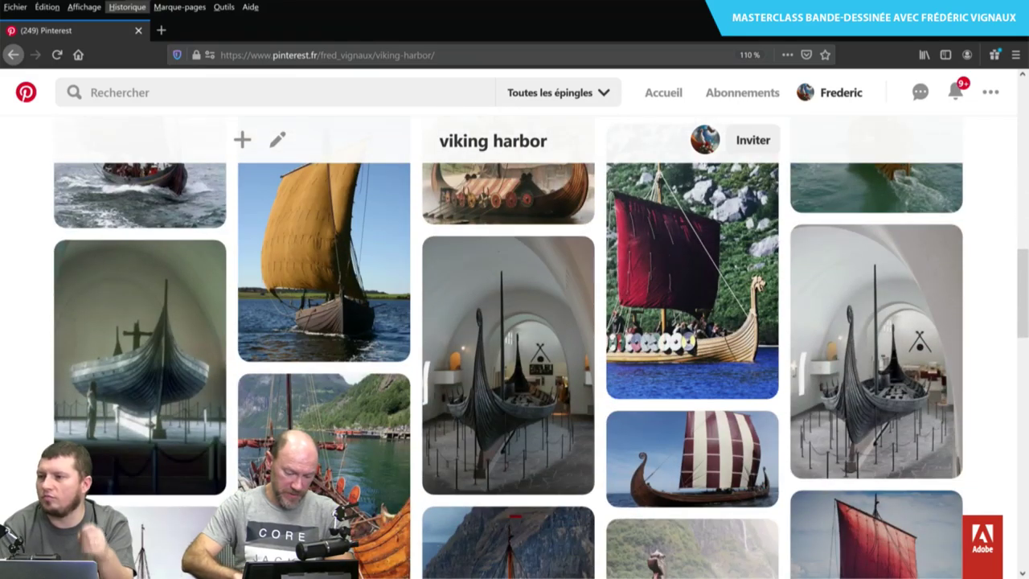
pyautogui.scroll(-1, 324, 359)
pyautogui.scroll(-2, 324, 359)
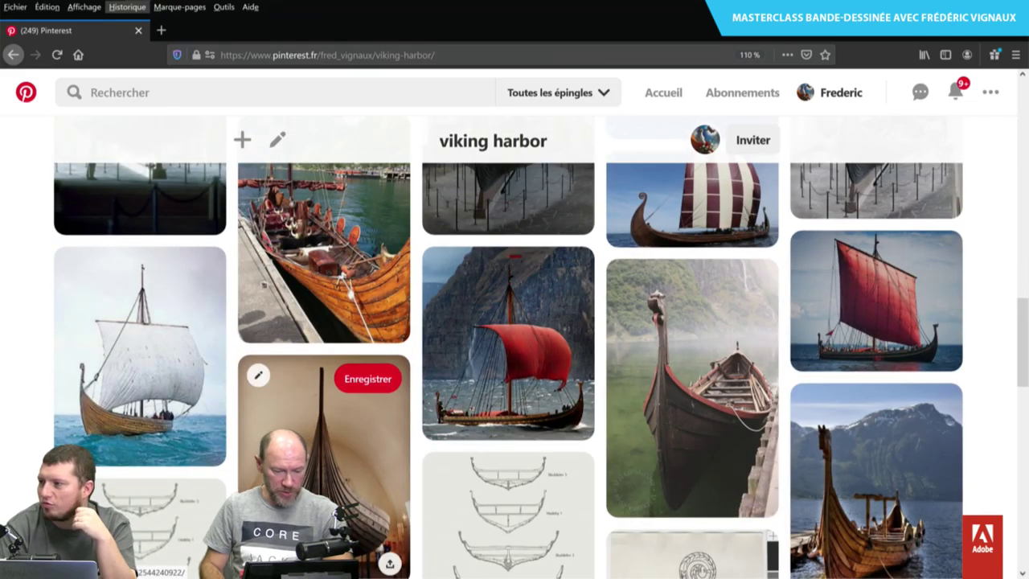
# Return to the profile's board list and scroll through the saved reference boards.
pyautogui.click(13, 55)
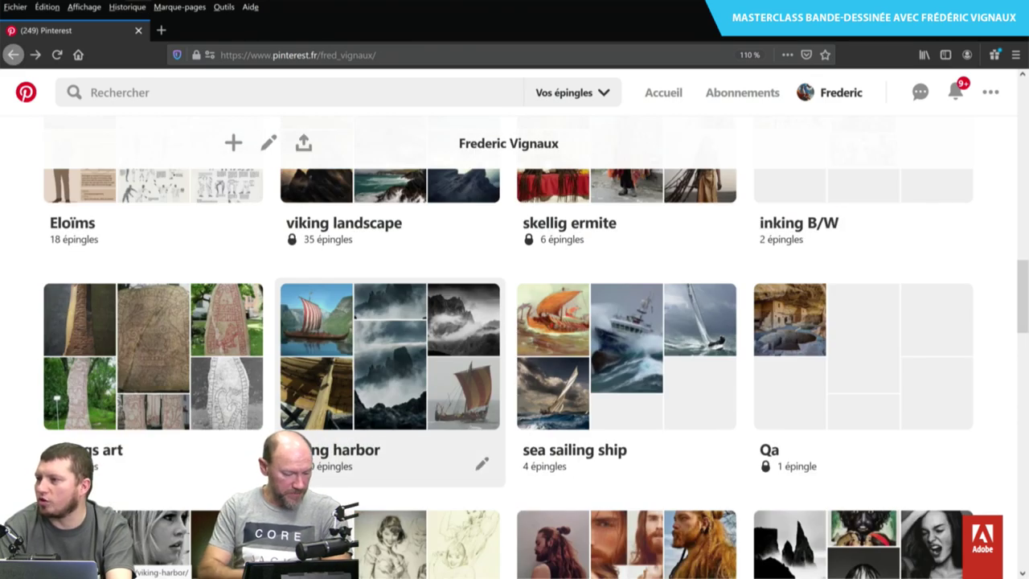
pyautogui.scroll(-1, 390, 370)
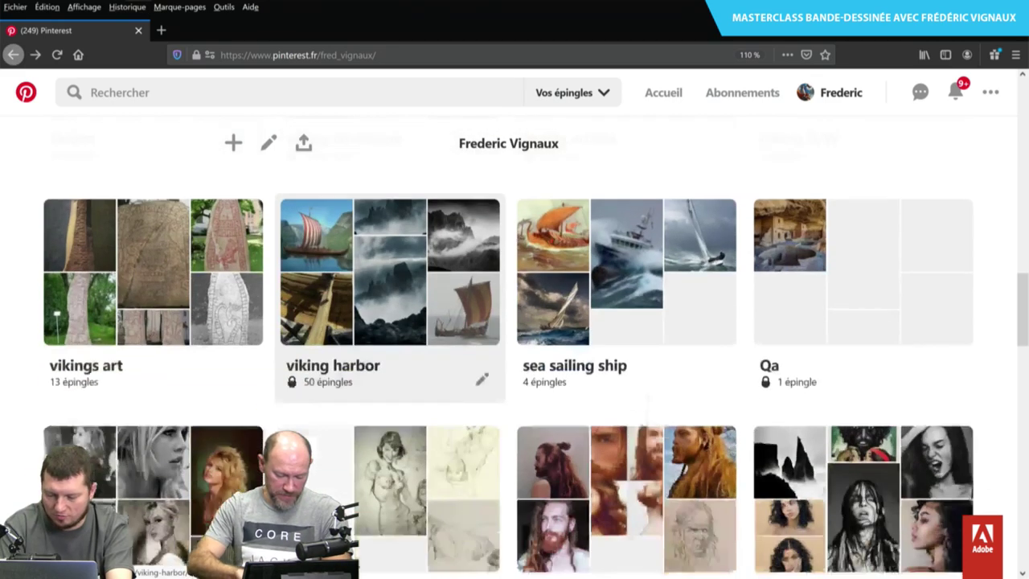
pyautogui.scroll(-2, 390, 370)
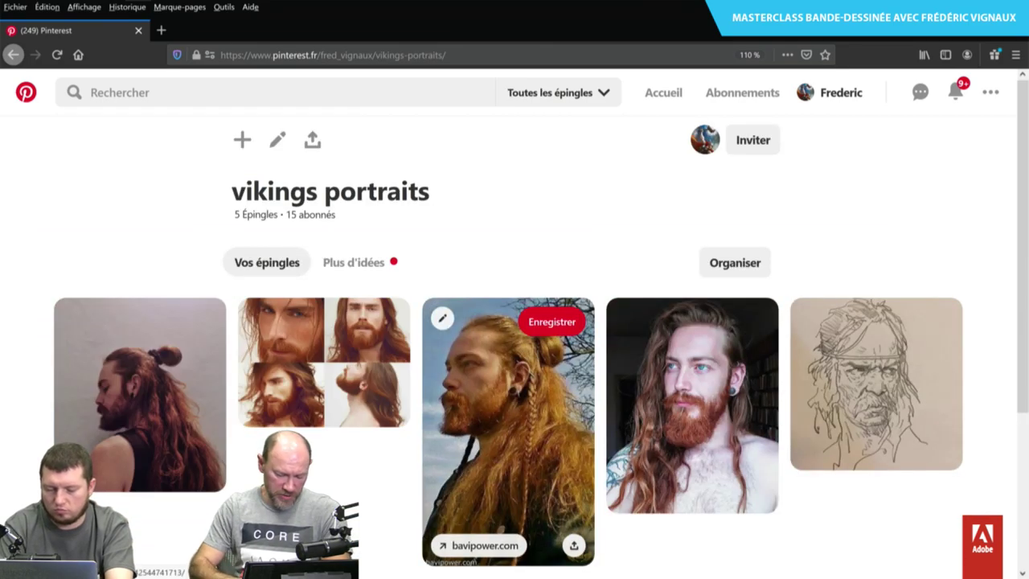
pyautogui.scroll(-3, 508, 434)
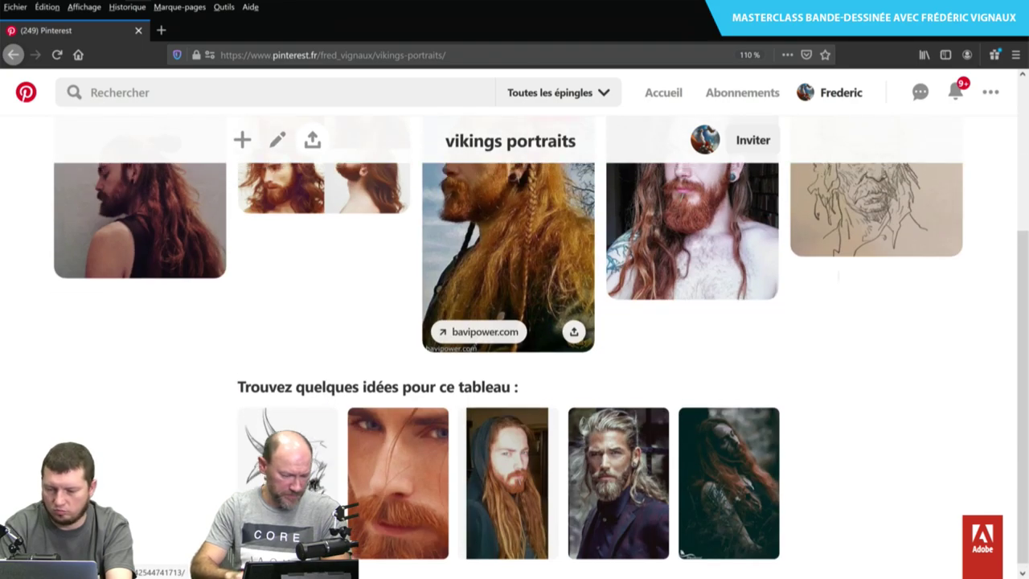
pyautogui.click(13, 54)
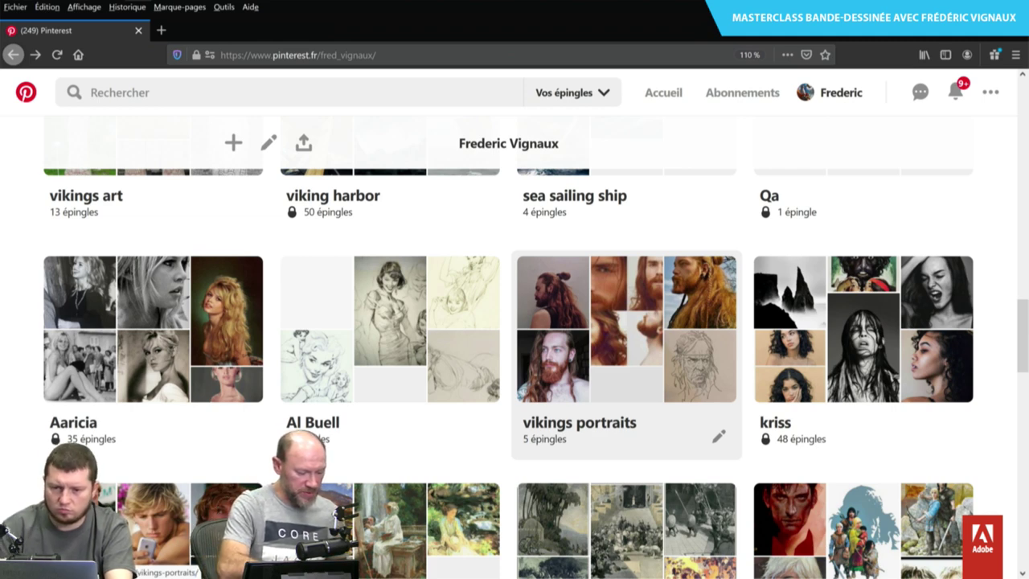
# Glance through the Aaricia board's portrait pins, then return to the board list.
pyautogui.click(153, 329)
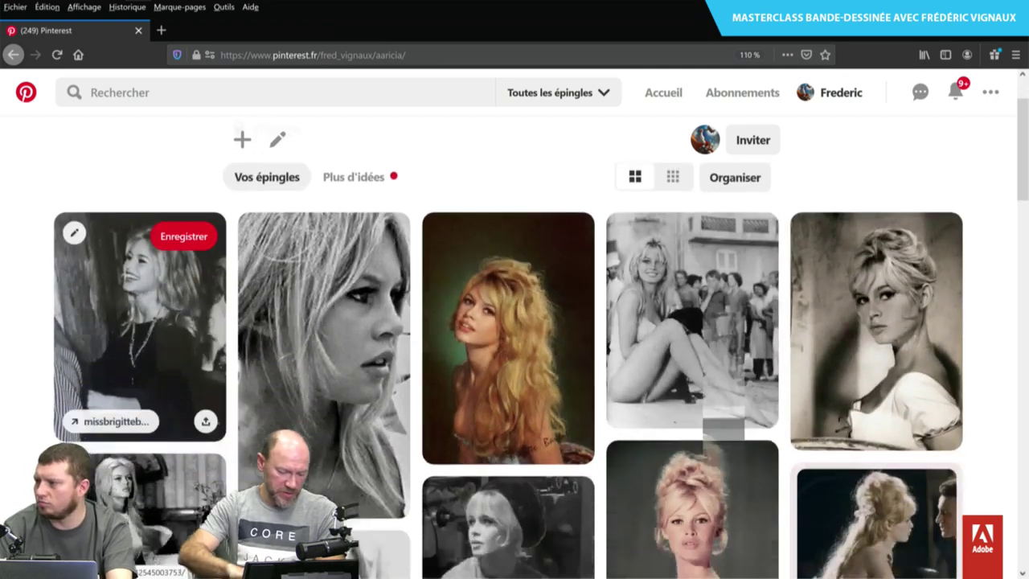
pyautogui.scroll(-3, 140, 362)
pyautogui.scroll(-3, 141, 362)
pyautogui.scroll(2, 141, 337)
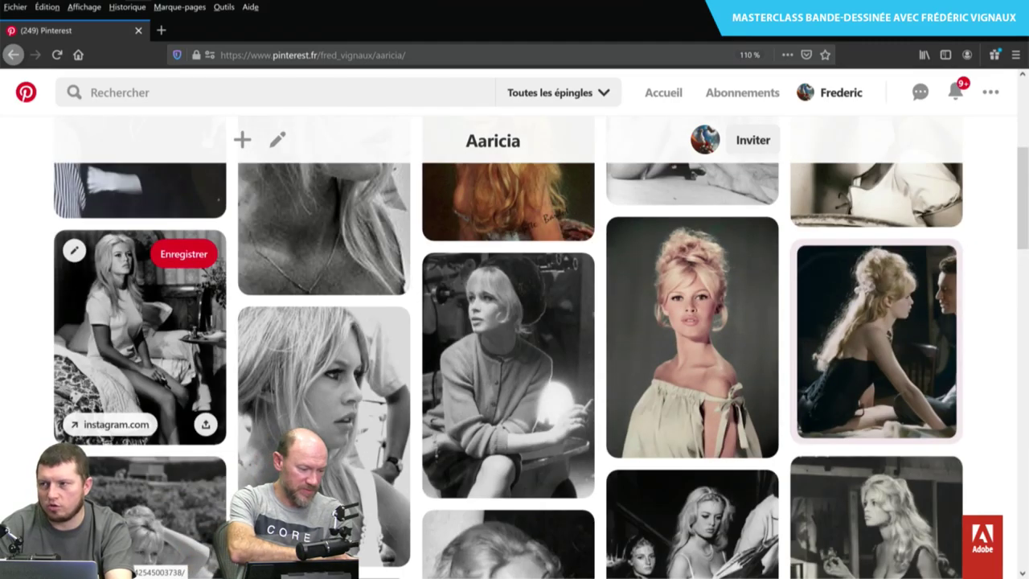
pyautogui.hotkey('alt', 'Left')
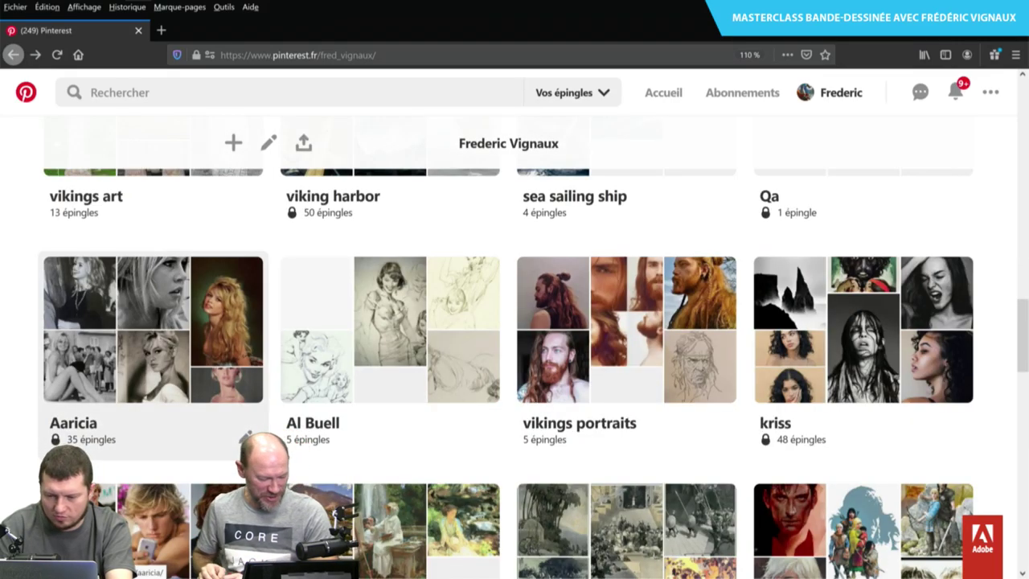
pyautogui.scroll(-3, 140, 362)
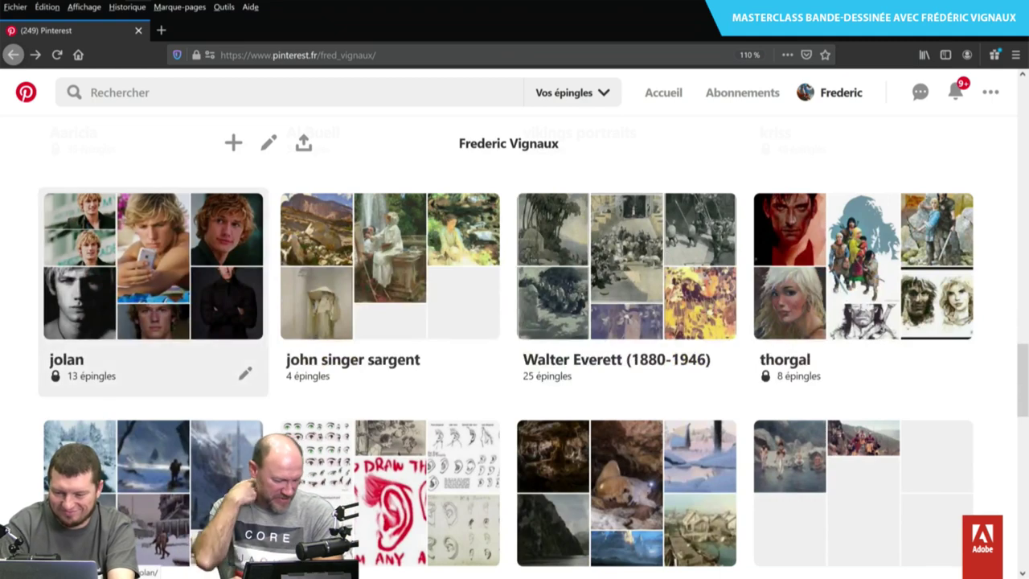
pyautogui.scroll(-1, 153, 354)
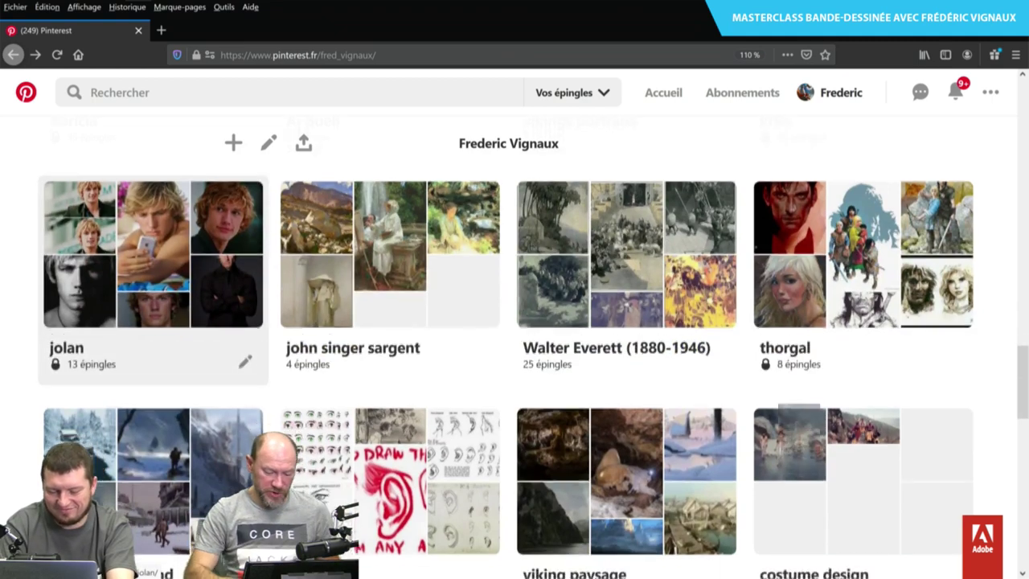
# Open the snow background board and scroll through its pins.
pyautogui.click(149, 367)
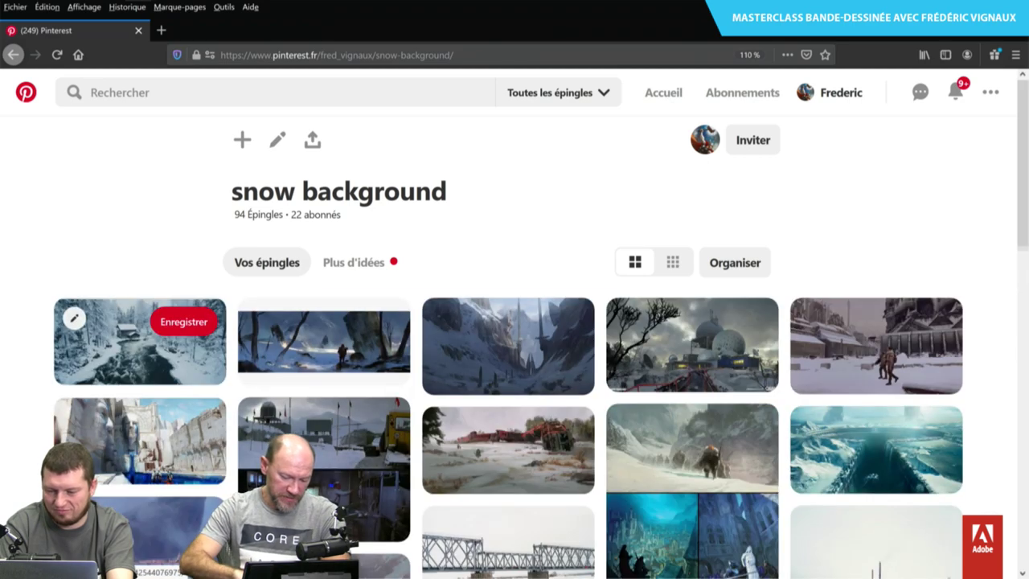
pyautogui.scroll(-3, 515, 361)
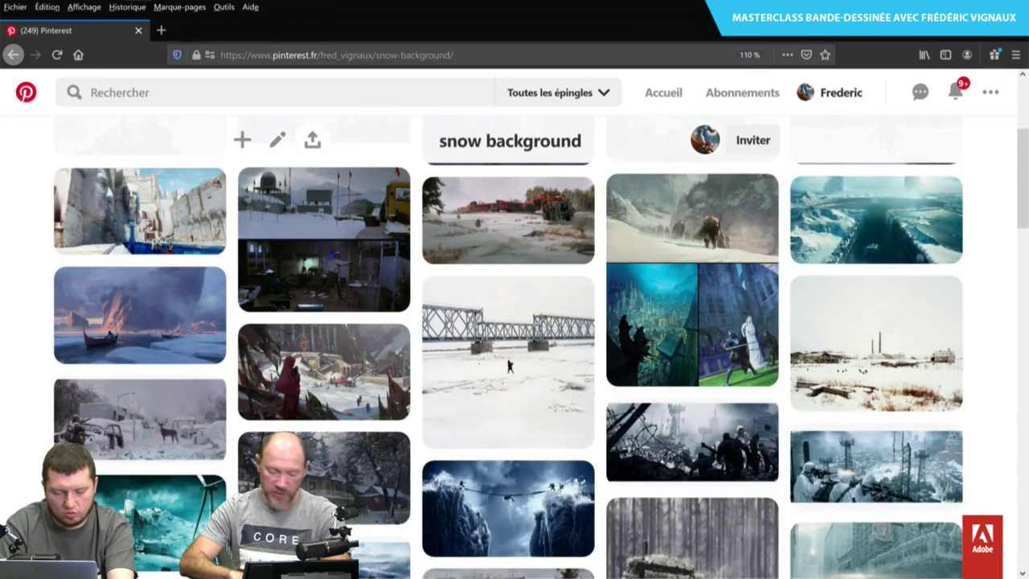
pyautogui.scroll(-5, 514, 361)
pyautogui.scroll(-3, 514, 361)
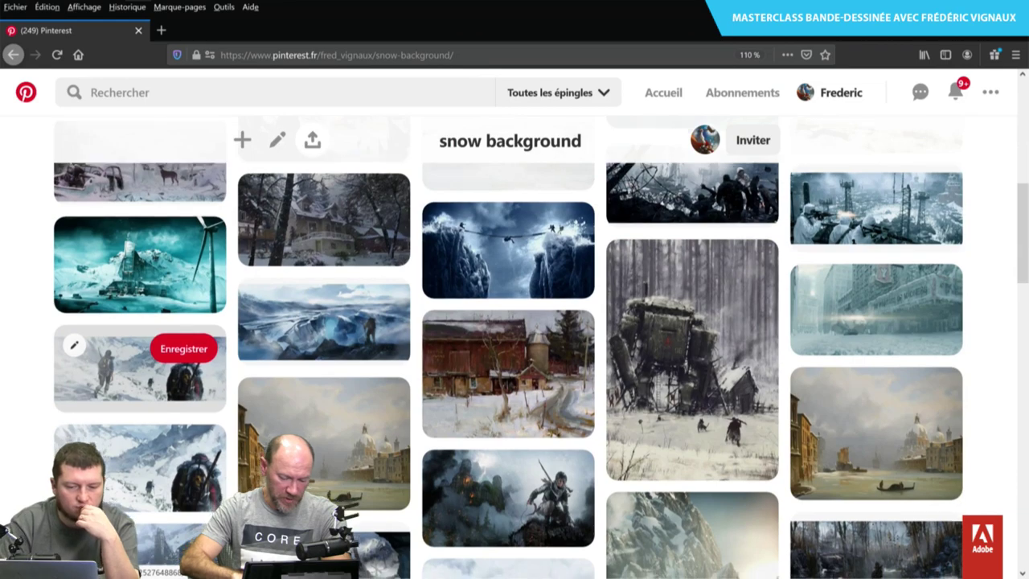
pyautogui.scroll(-5, 514, 362)
pyautogui.scroll(-2, 140, 369)
pyautogui.scroll(-2, 140, 369)
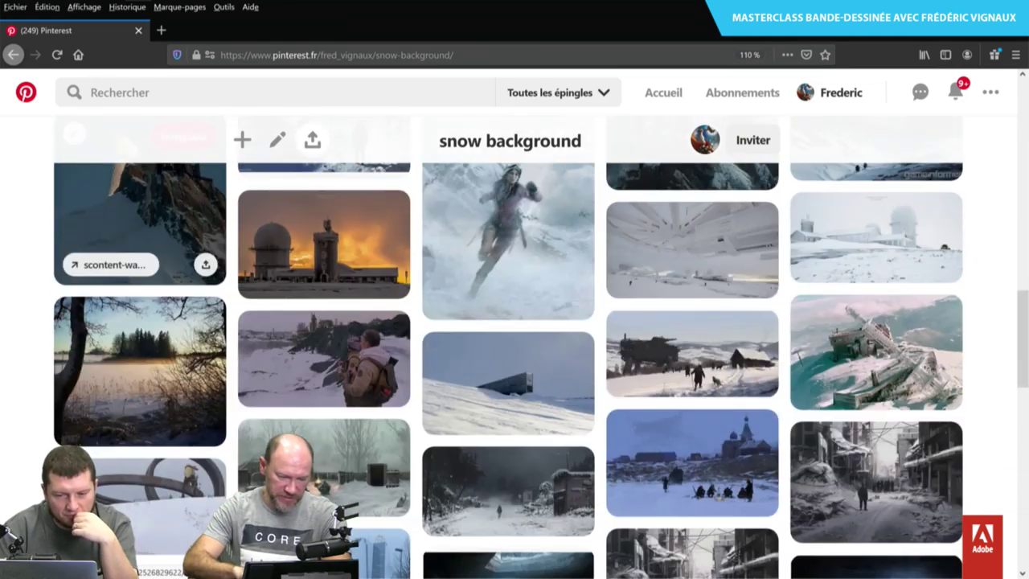
# Go back to the profile's board list, then switch to the Photoshop script.
pyautogui.hotkey('alt', 'Left')
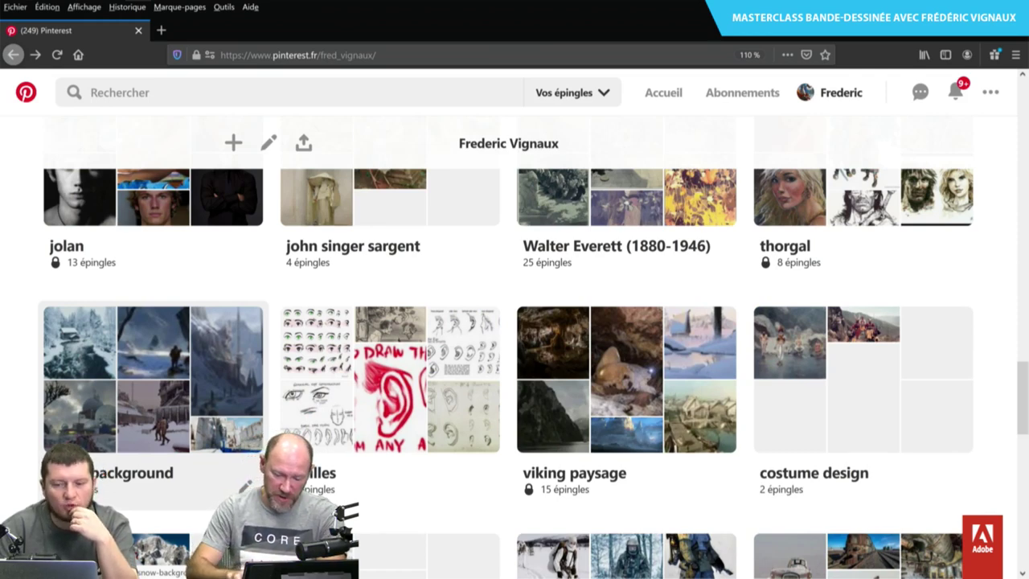
pyautogui.scroll(3, 153, 370)
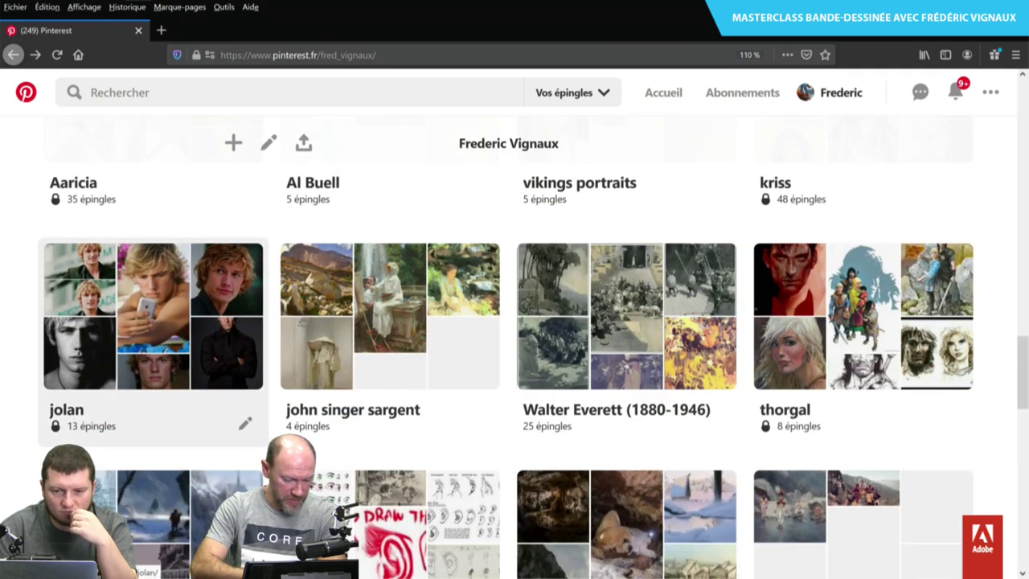
pyautogui.scroll(-3, 152, 369)
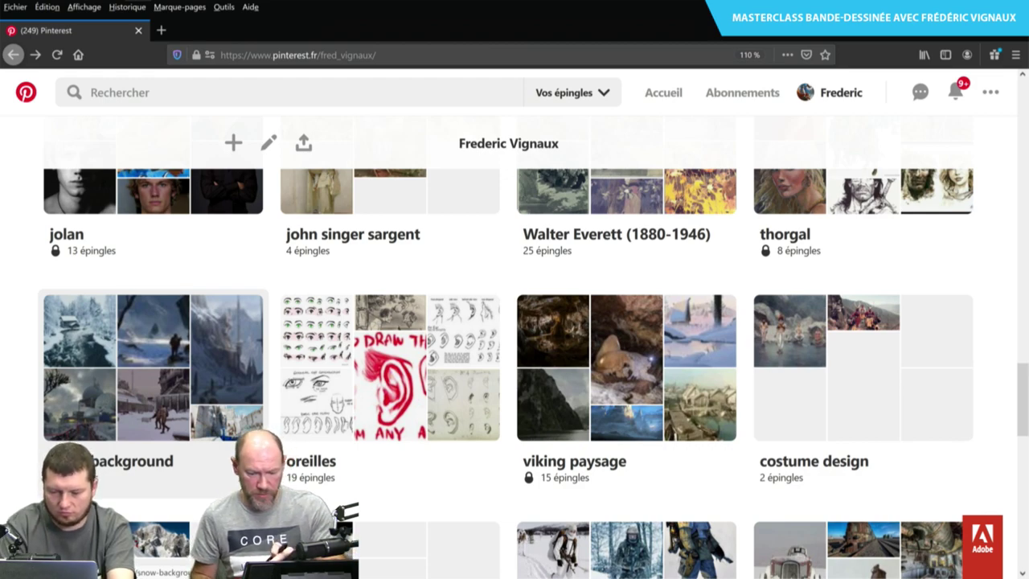
pyautogui.hotkey('alt', 'Tab')
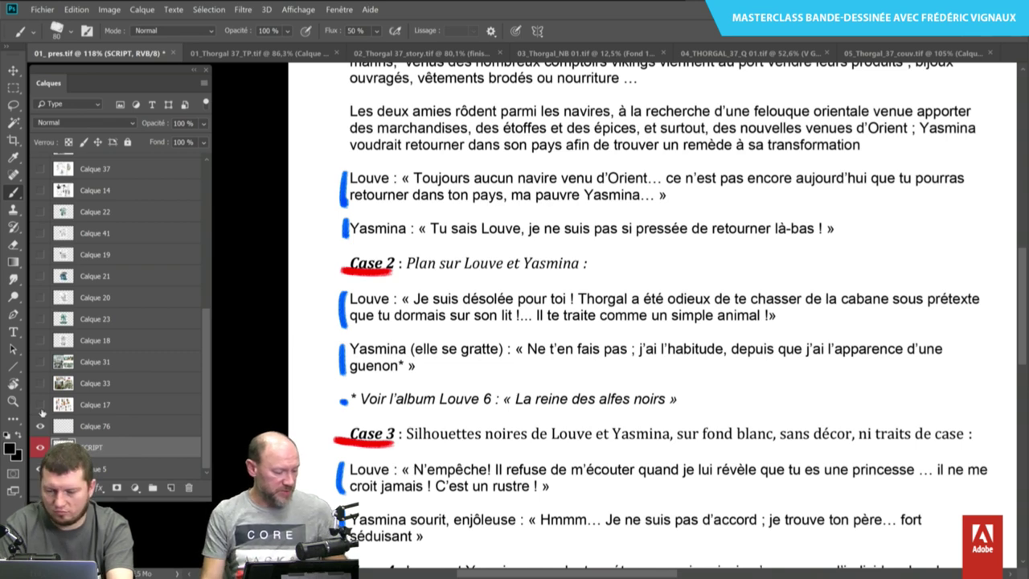
# Turn on Calque 17 to show the Neige Origines character sheets over the script.
pyautogui.click(40, 405)
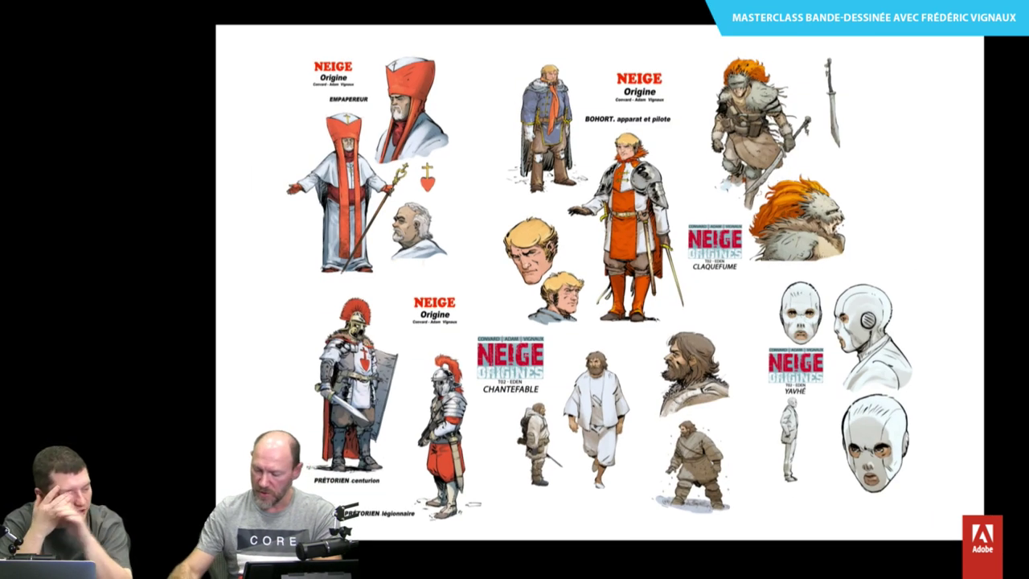
# Bring back the Layers panel and make Calque 33's coloured comic page visible.
pyautogui.press('F7')
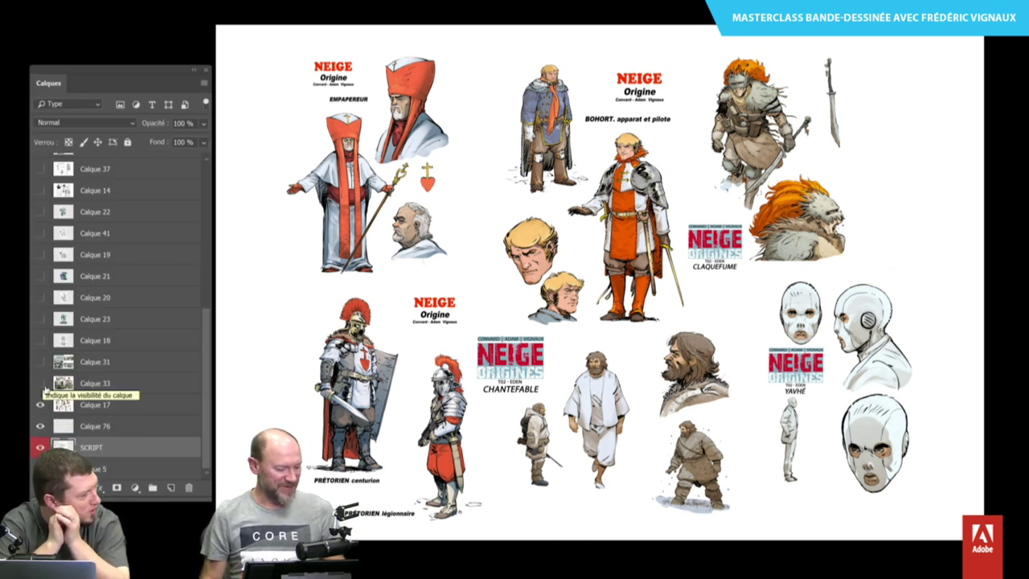
pyautogui.click(41, 384)
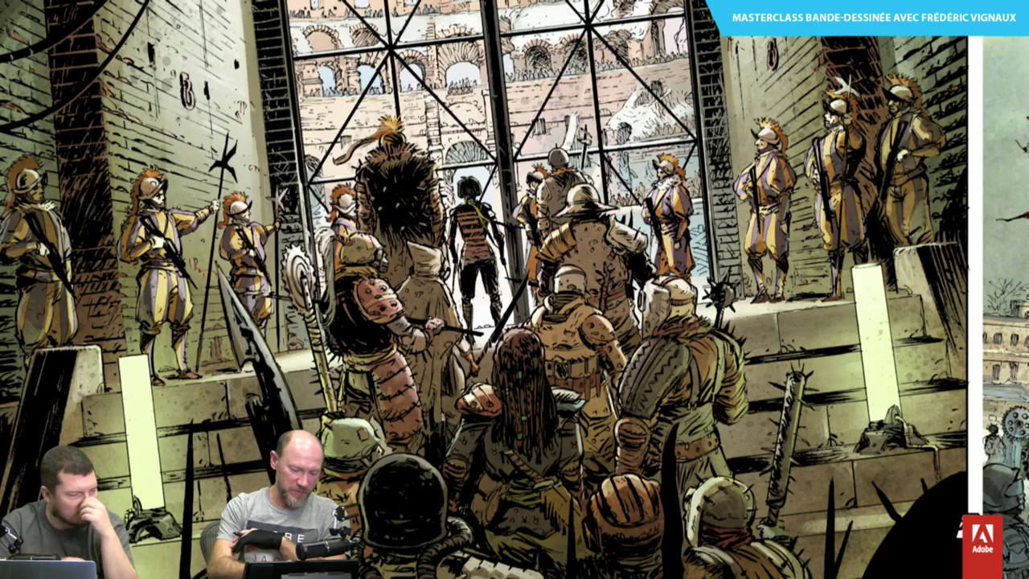
# Zoom out to view the whole coloured arena page with its 'AMEN !' balloons.
pyautogui.hotkey('ctrl', '-')
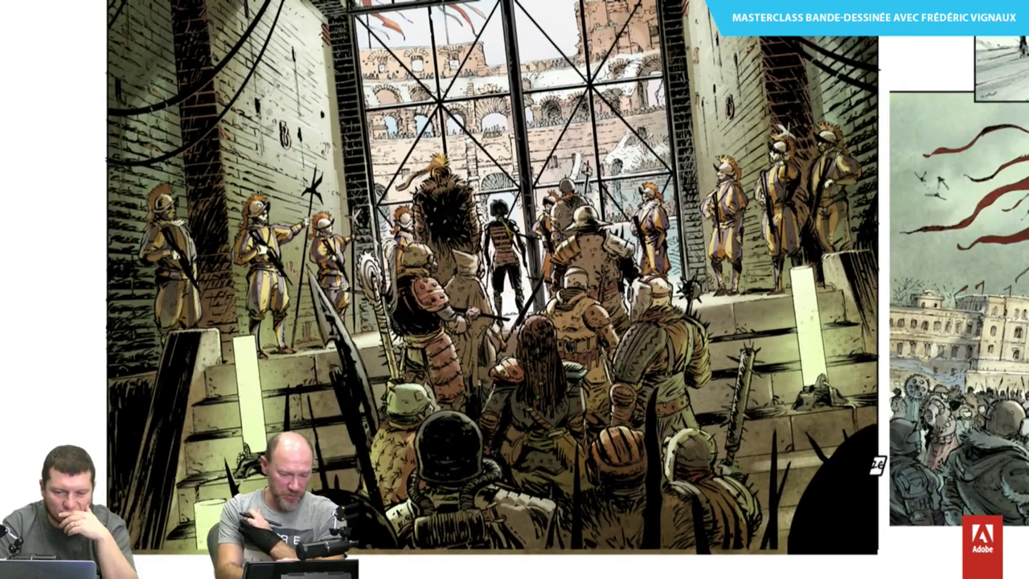
pyautogui.scroll(5, 514, 289)
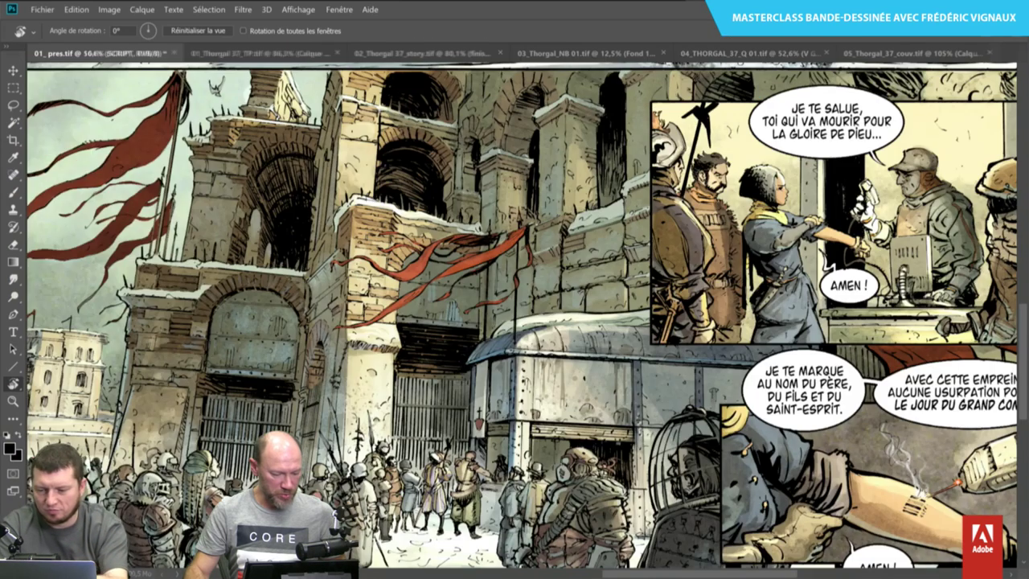
# Bring back the Layers panel and turn on Calque 31 to show the power-plant page.
pyautogui.press('F7')
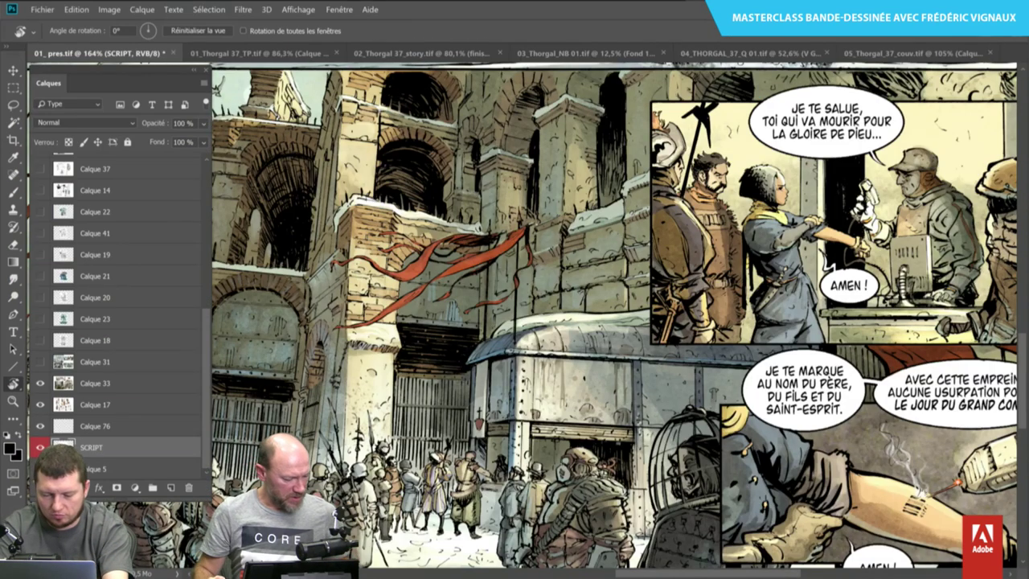
pyautogui.click(41, 362)
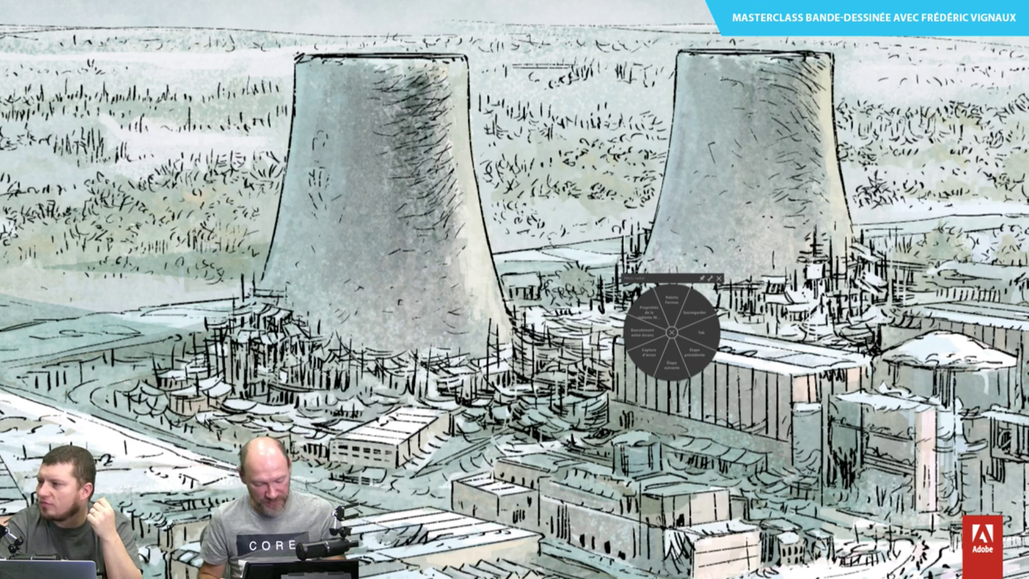
# Close the radial menu and scroll down the power-plant page to the reindeer and fireside panels.
pyautogui.click(671, 332)
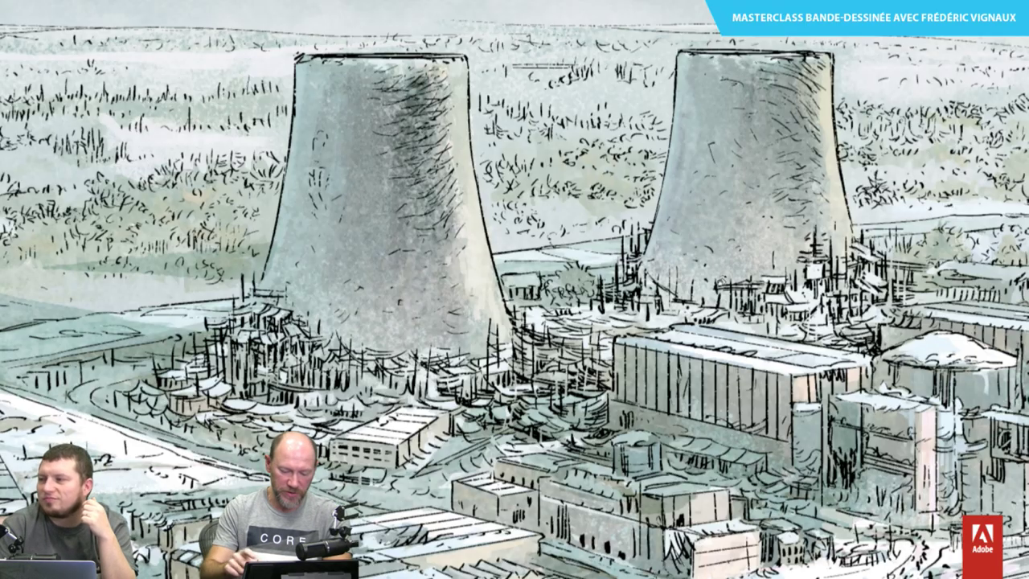
pyautogui.scroll(-2, 514, 289)
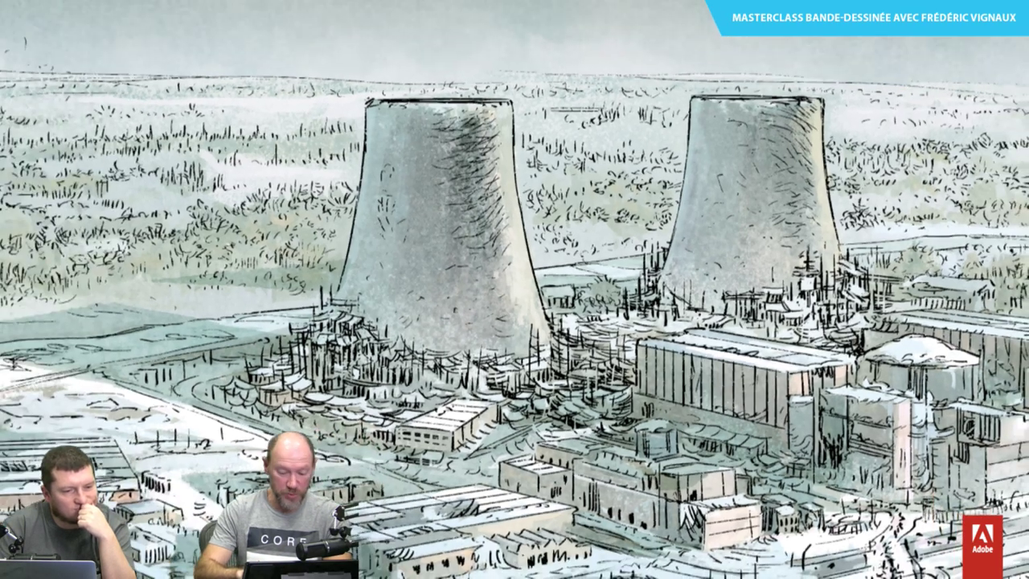
pyautogui.scroll(-3, 514, 289)
pyautogui.scroll(-3, 515, 289)
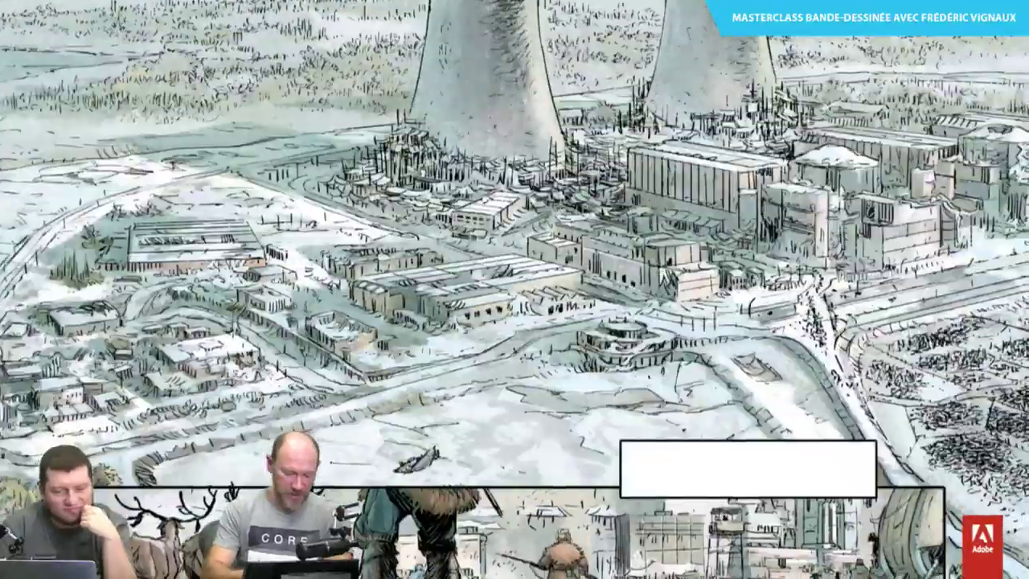
pyautogui.scroll(-2, 515, 289)
pyautogui.scroll(-3, 514, 289)
pyautogui.scroll(-3, 514, 289)
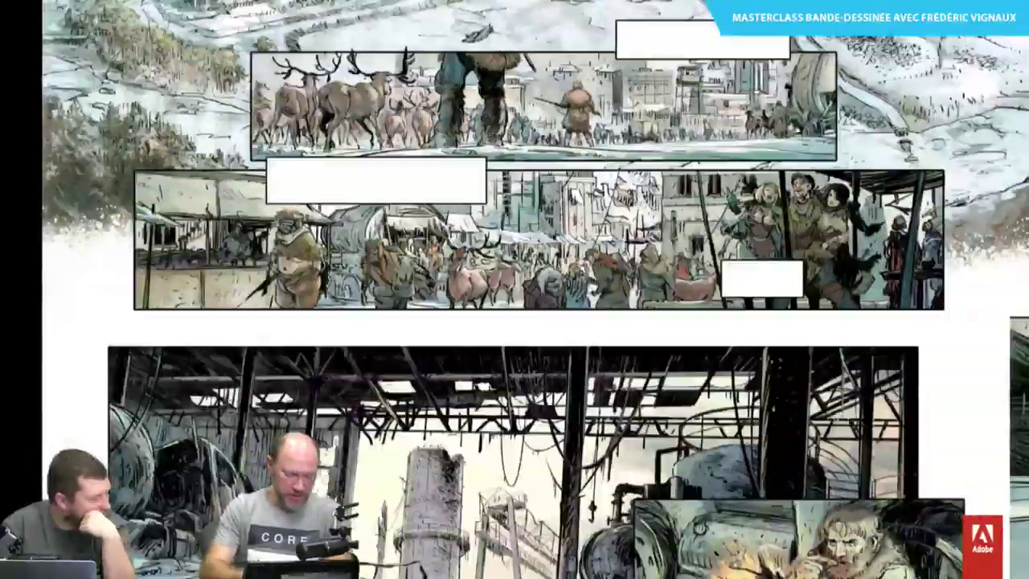
pyautogui.scroll(-2, 514, 290)
pyautogui.scroll(-1, 514, 290)
pyautogui.scroll(-2, 515, 289)
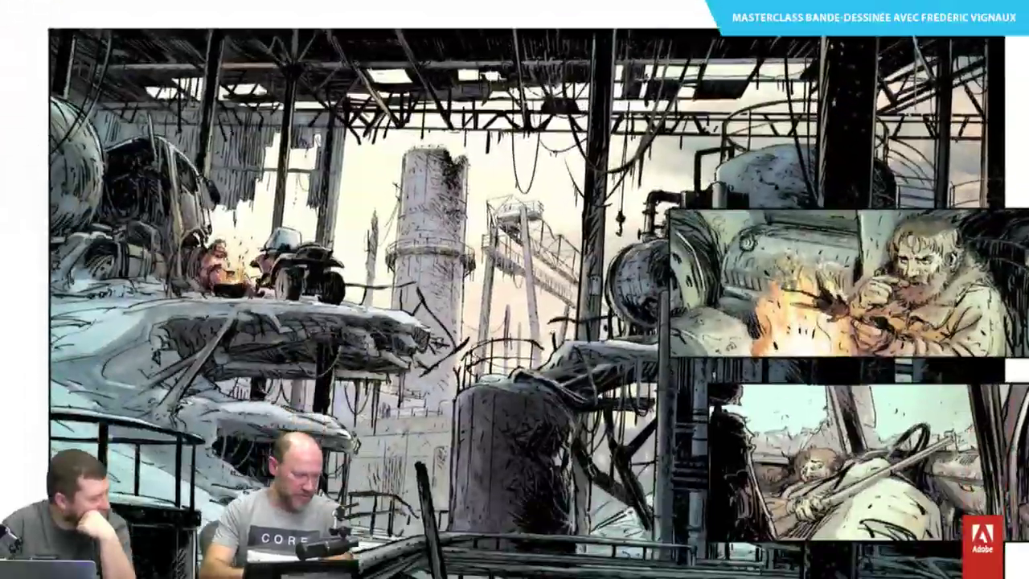
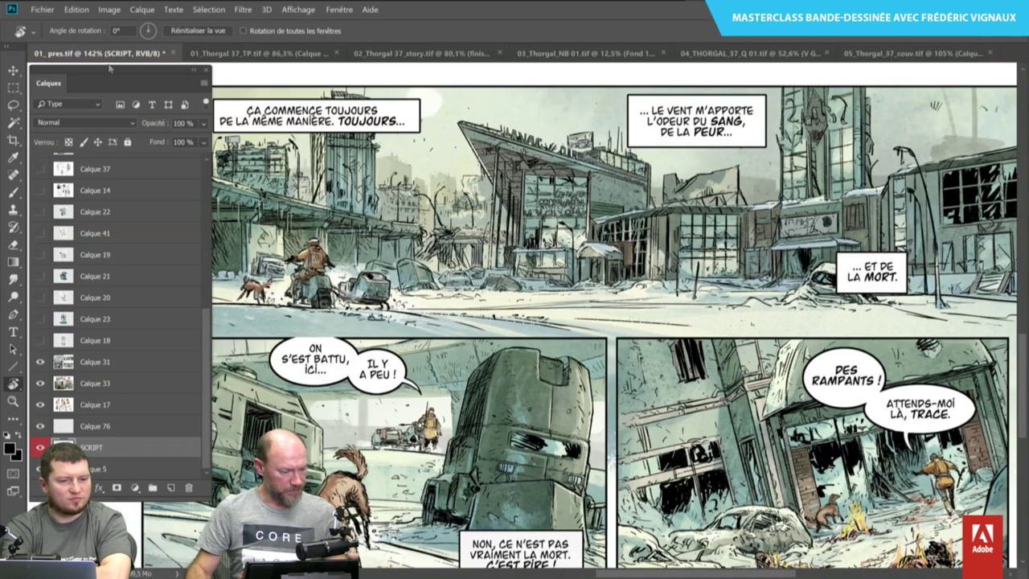
# Show Calque 18 and hide Calque 31, Calque 33, Calque 17 and the SCRIPT layer.
pyautogui.click(41, 340)
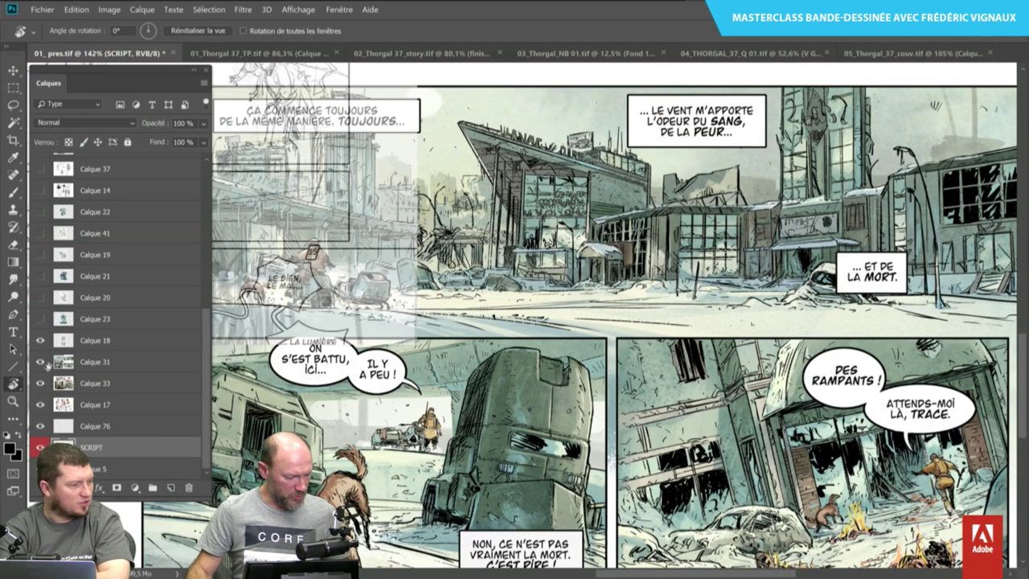
pyautogui.click(40, 362)
pyautogui.click(40, 383)
pyautogui.click(41, 404)
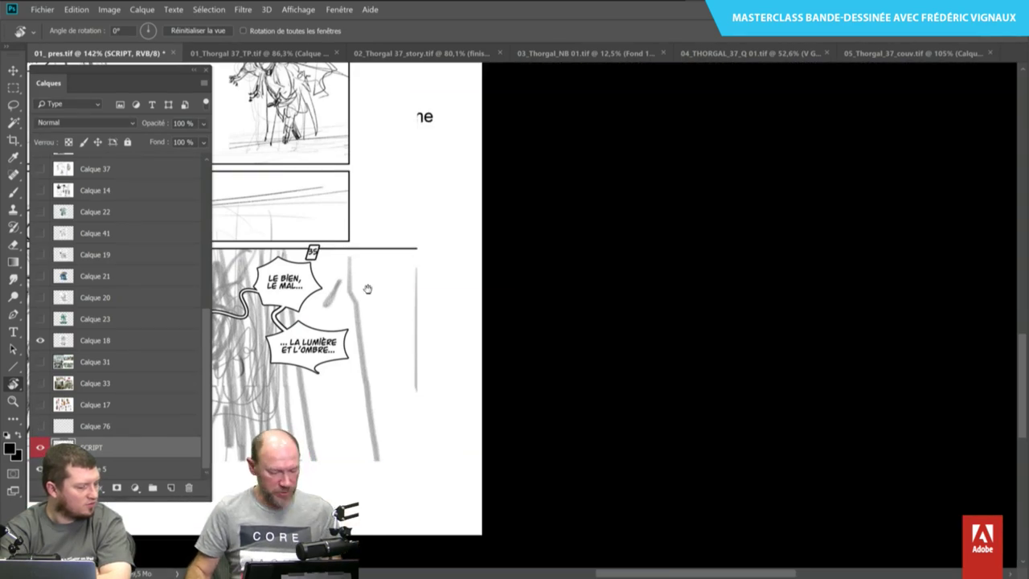
pyautogui.moveTo(367, 288); pyautogui.dragTo(754, 477)
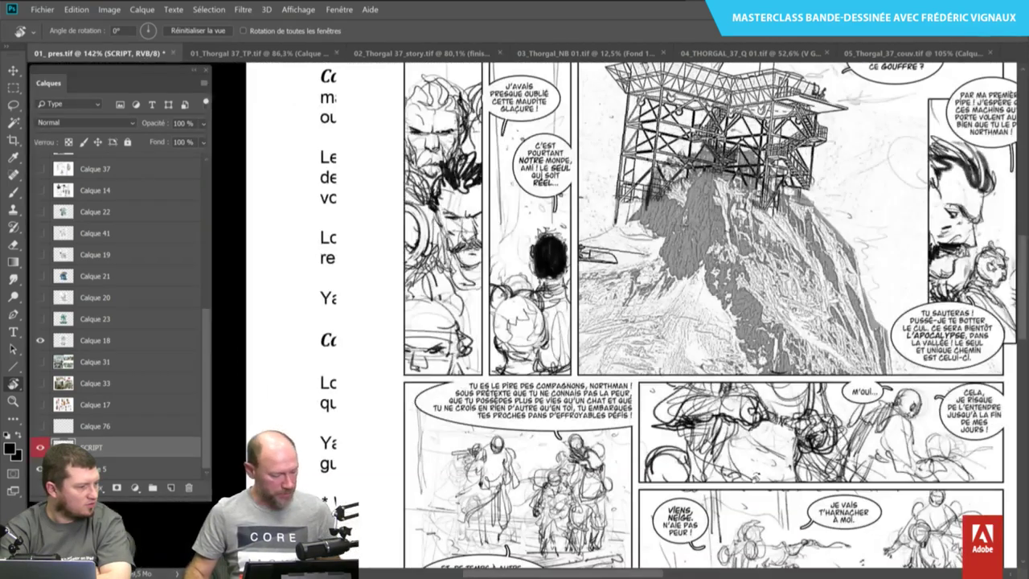
pyautogui.click(40, 447)
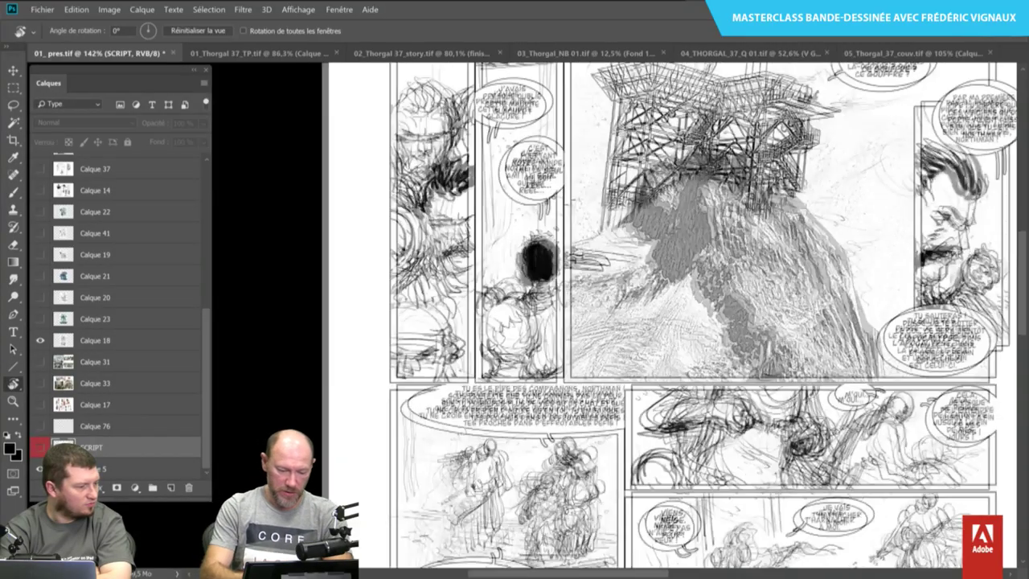
# Centre and zoom the view onto the cliff-top tower in the pencil layout.
pyautogui.moveTo(643, 281); pyautogui.dragTo(542, 342)
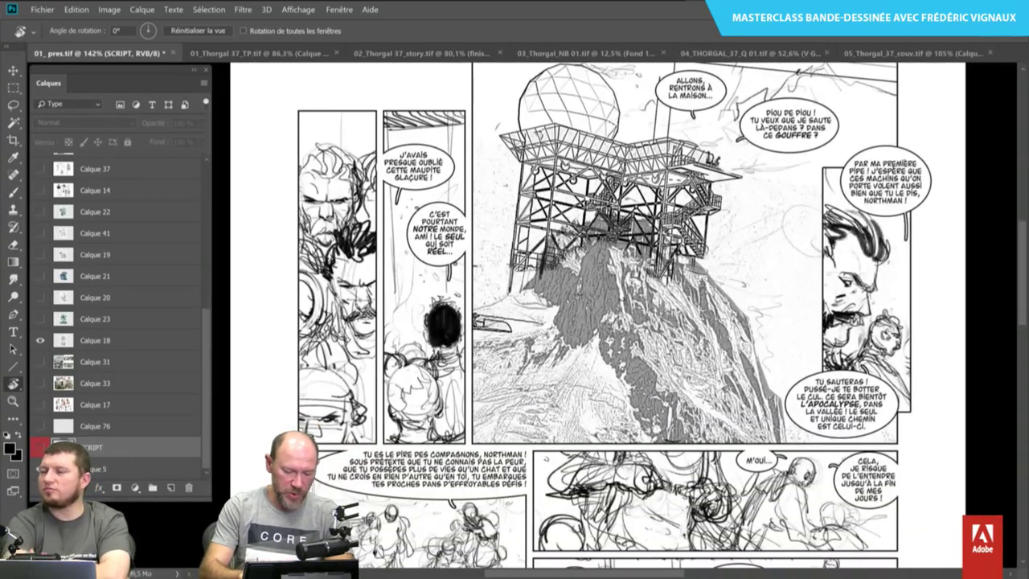
pyautogui.scroll(-2, 579, 321)
pyautogui.scroll(-1, 579, 322)
pyautogui.moveTo(563, 321); pyautogui.dragTo(539, 350)
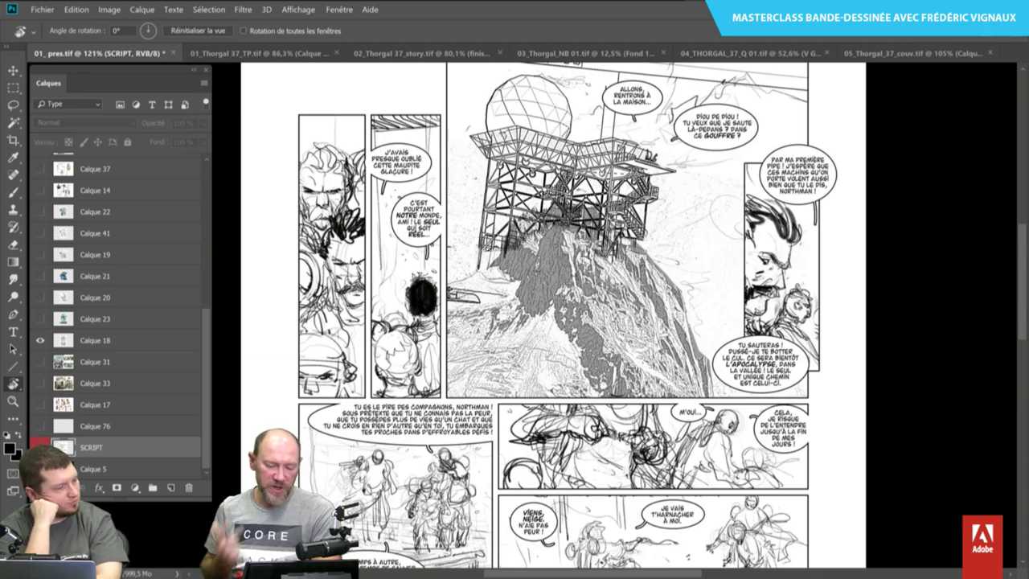
pyautogui.hotkey('ctrl', '+')
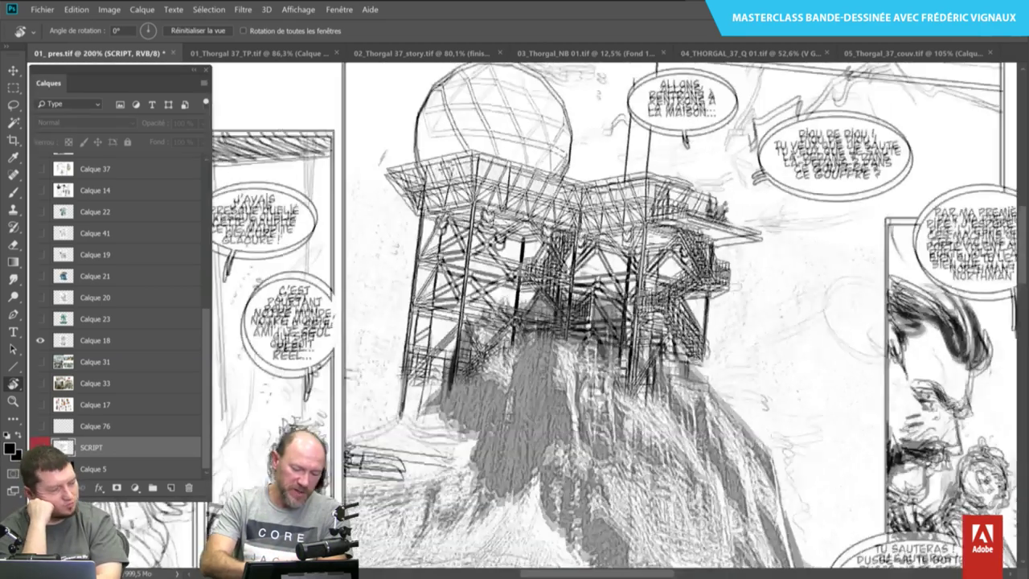
pyautogui.moveTo(611, 322); pyautogui.dragTo(595, 338)
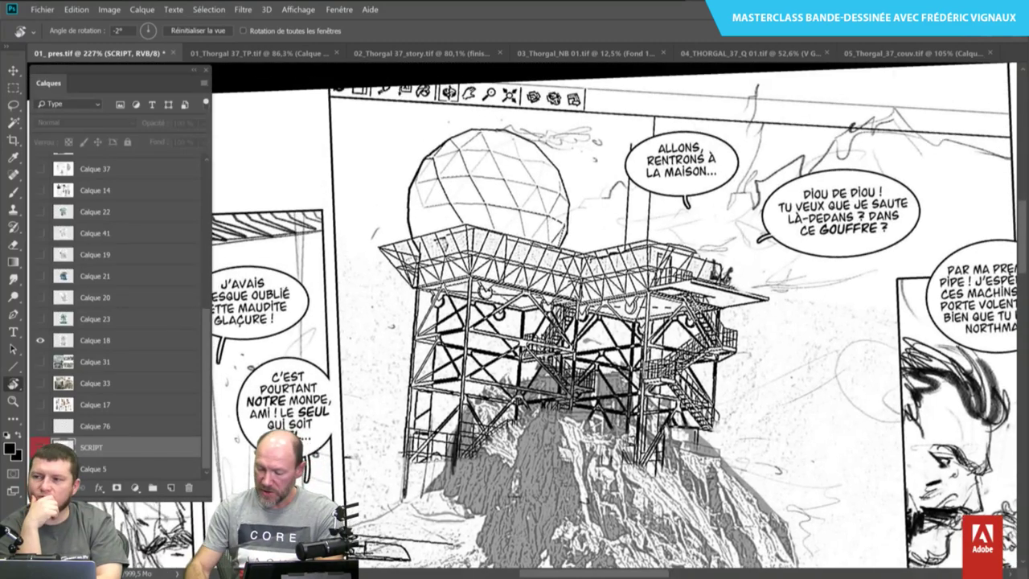
# Reset the view rotation to 0° and zoom to about 316% on the gun close-up panel.
pyautogui.press('Escape')
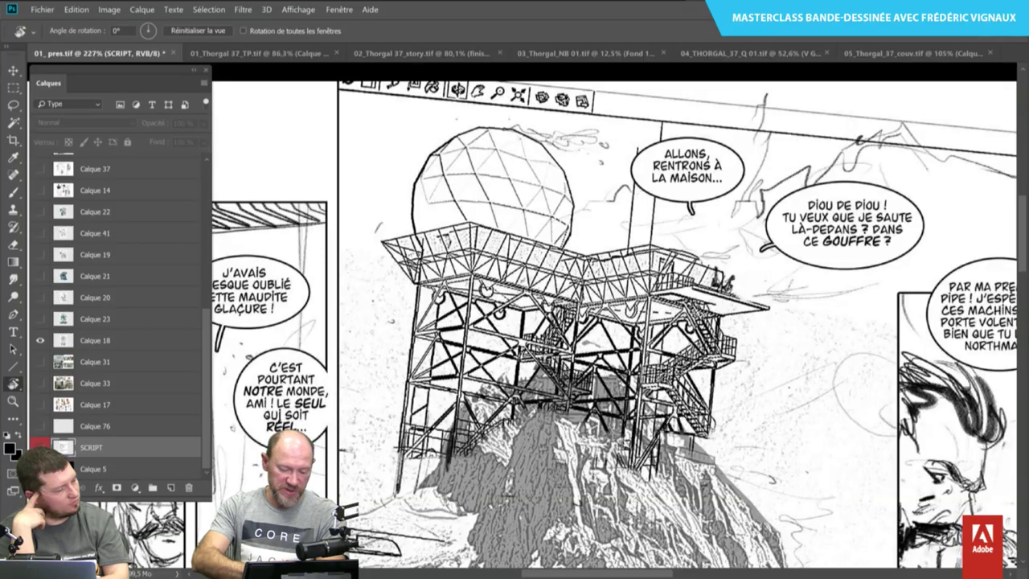
pyautogui.scroll(-5, 611, 321)
pyautogui.scroll(-4, 611, 322)
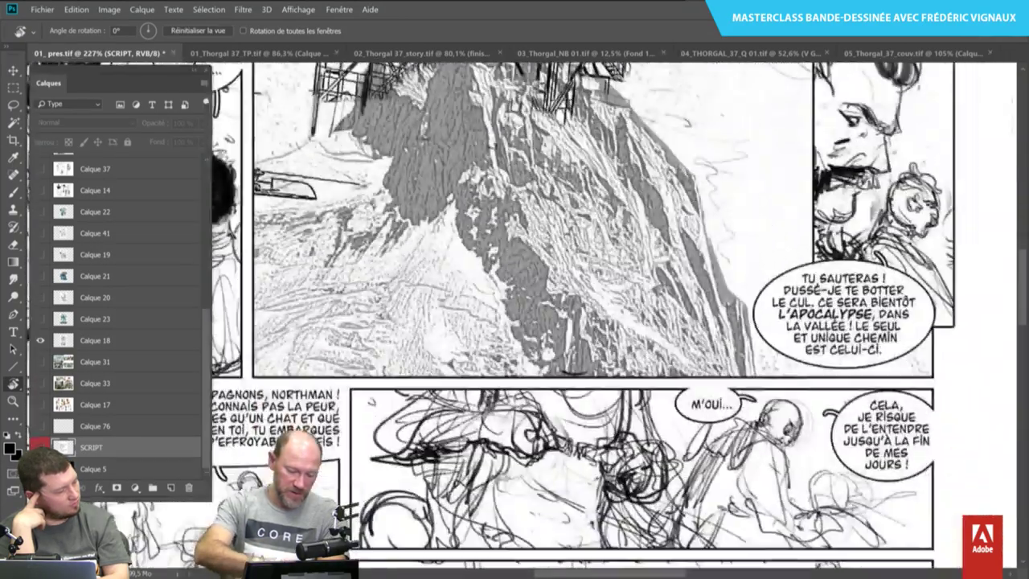
pyautogui.scroll(-3, 610, 322)
pyautogui.scroll(-2, 611, 321)
pyautogui.scroll(-3, 611, 322)
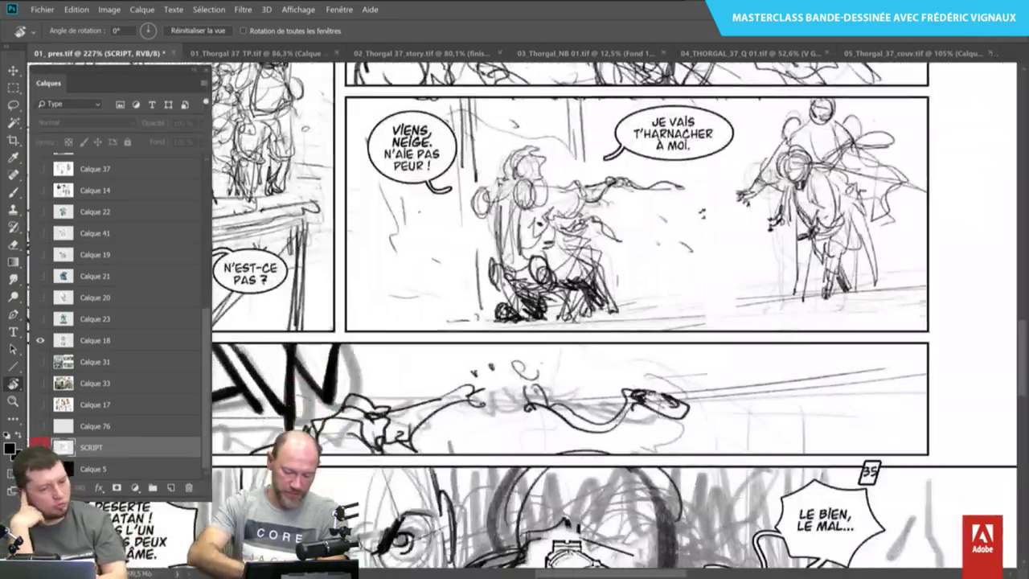
pyautogui.scroll(-2, 611, 321)
pyautogui.scroll(-3, 611, 321)
pyautogui.scroll(-3, 610, 321)
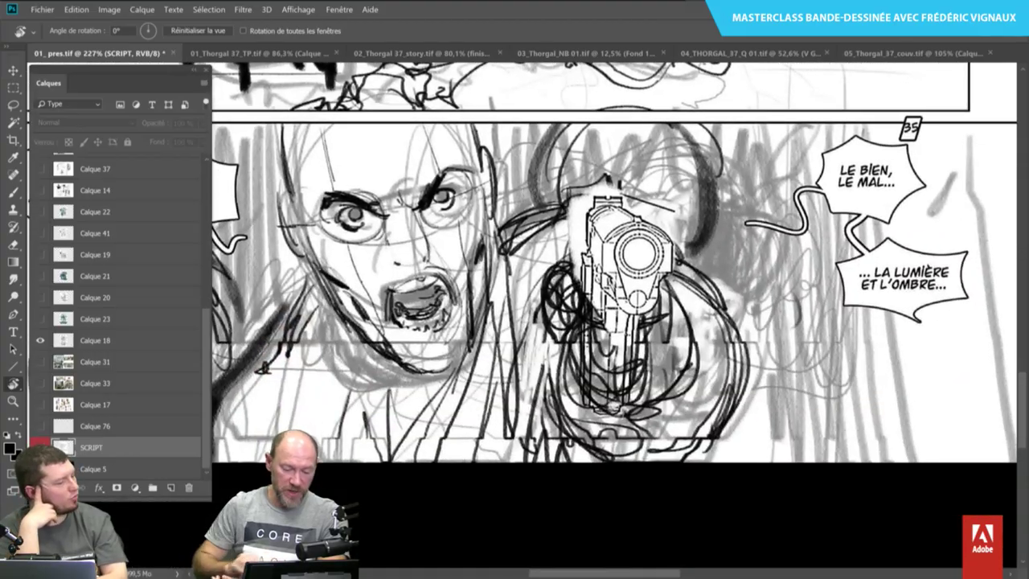
pyautogui.scroll(2, 615, 189)
pyautogui.scroll(2, 615, 189)
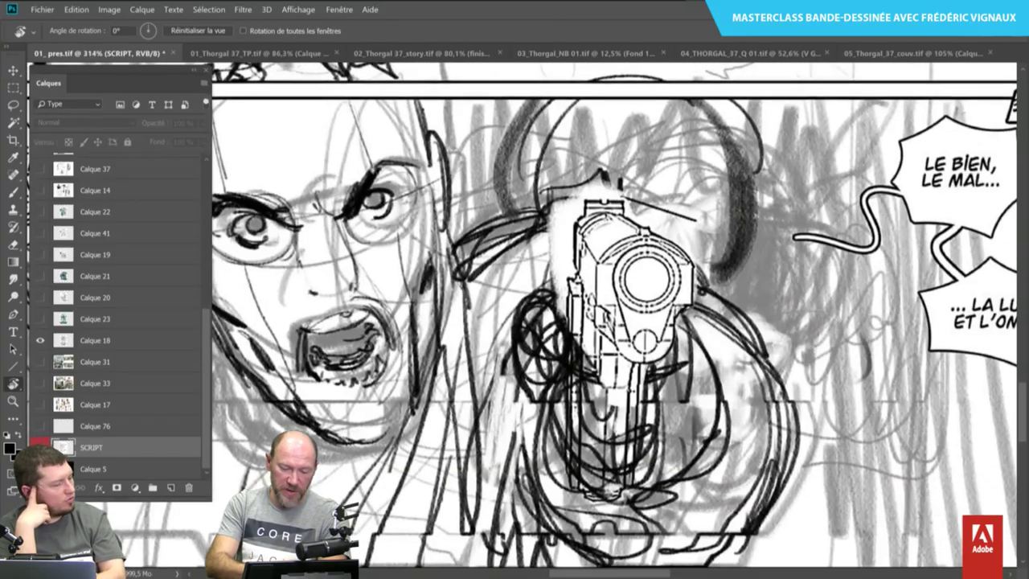
pyautogui.scroll(1, 615, 189)
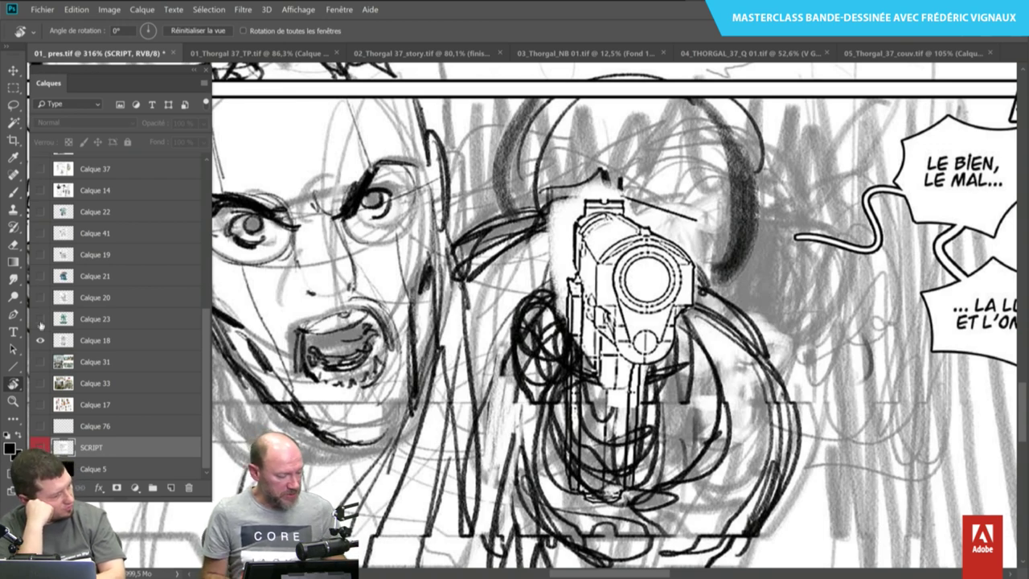
# Show the coloured Calque 23 artwork over the sketch and start moving up the page.
pyautogui.click(39, 319)
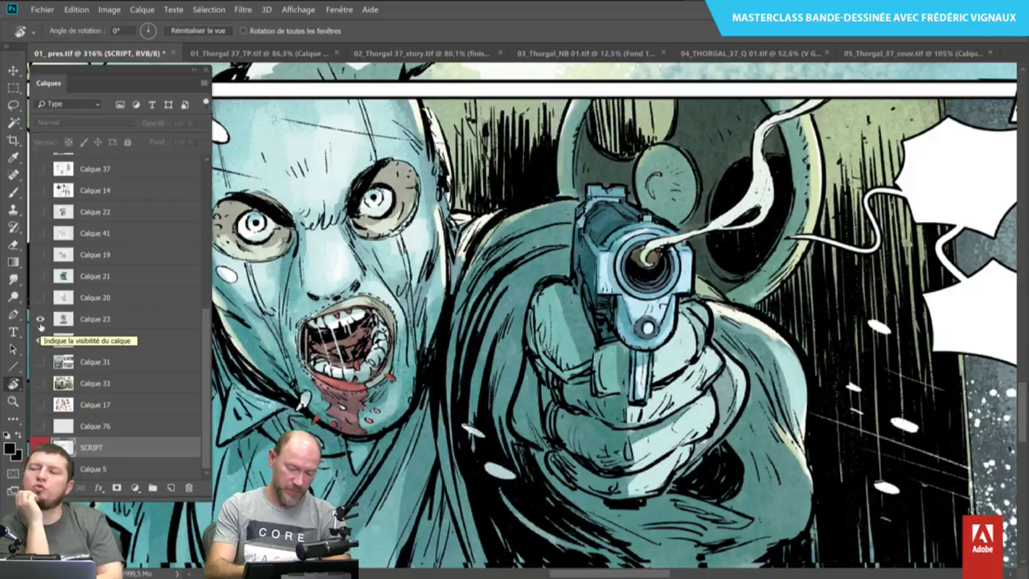
pyautogui.scroll(2, 619, 313)
pyautogui.scroll(3, 619, 314)
pyautogui.scroll(3, 619, 314)
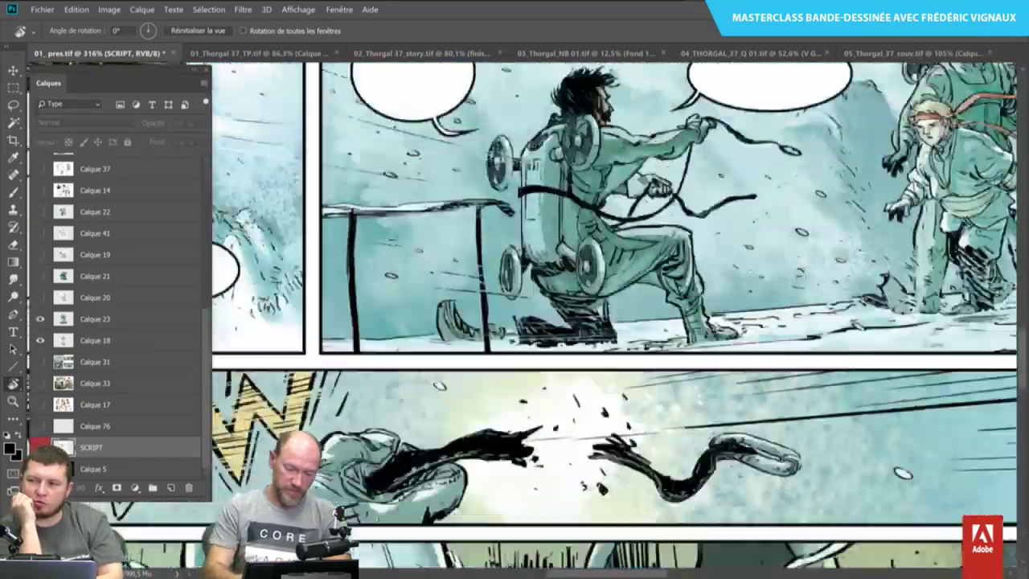
pyautogui.scroll(1, 619, 314)
pyautogui.scroll(3, 618, 314)
pyautogui.scroll(3, 619, 313)
pyautogui.scroll(3, 619, 313)
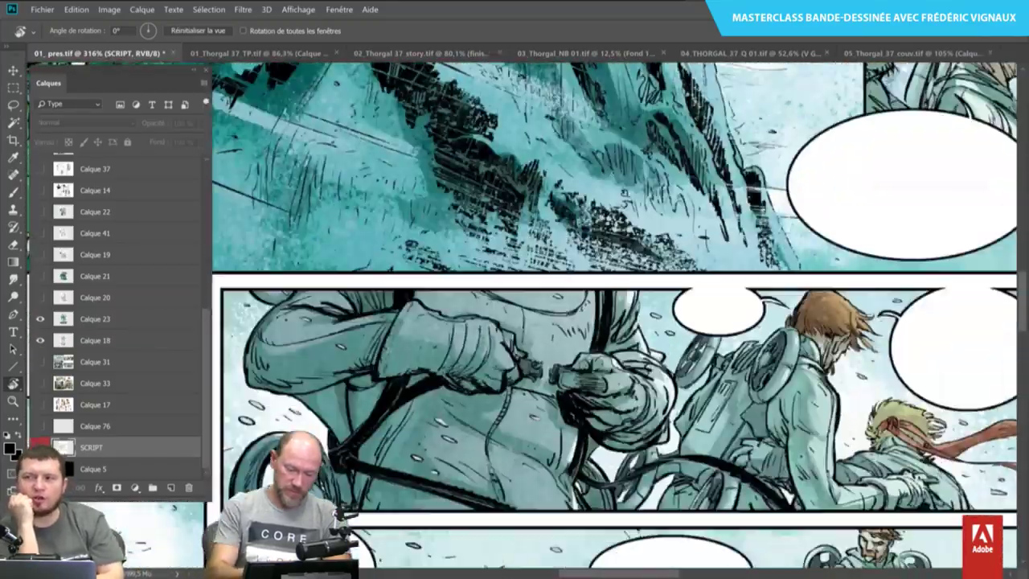
# Move up to the coloured tower panel and turn on Calque 20.
pyautogui.scroll(3, 619, 314)
pyautogui.scroll(3, 619, 313)
pyautogui.scroll(1, 618, 313)
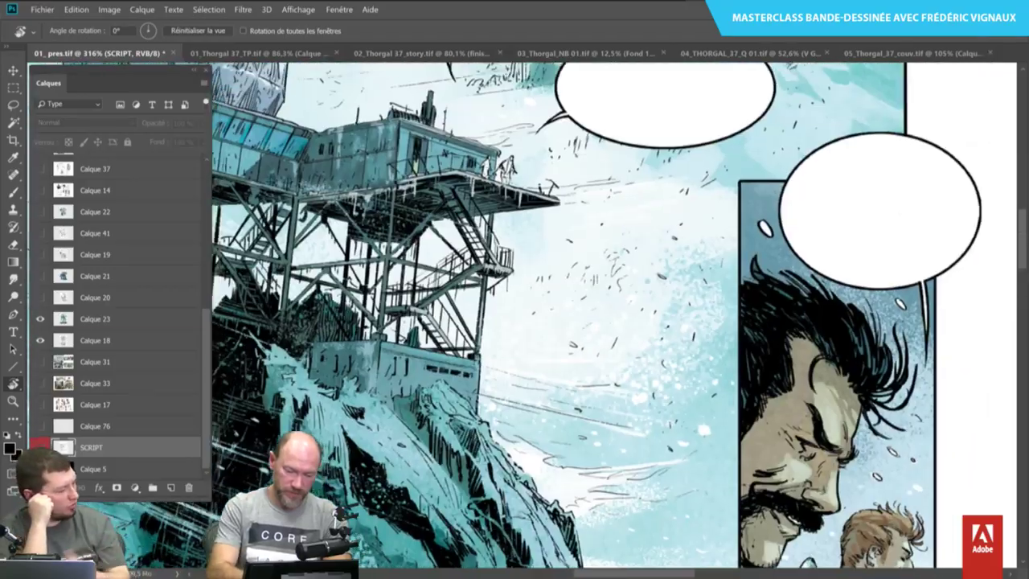
pyautogui.scroll(3, 619, 313)
pyautogui.scroll(3, 619, 314)
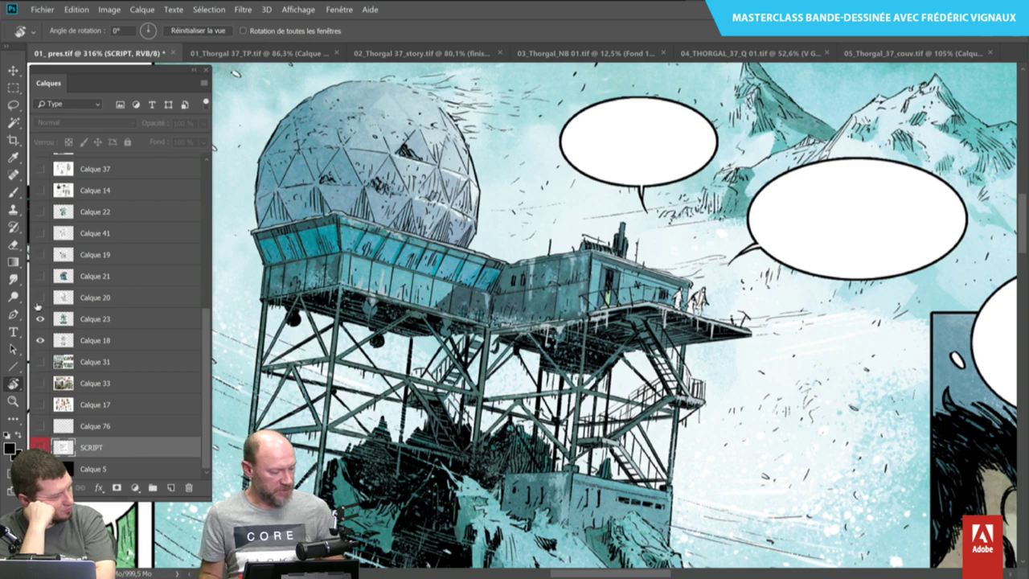
pyautogui.click(40, 297)
# Zoom out to the whole tunnel page, select Calque 20, then show Calque 21's coloured artwork.
pyautogui.hotkey('ctrl', '0')
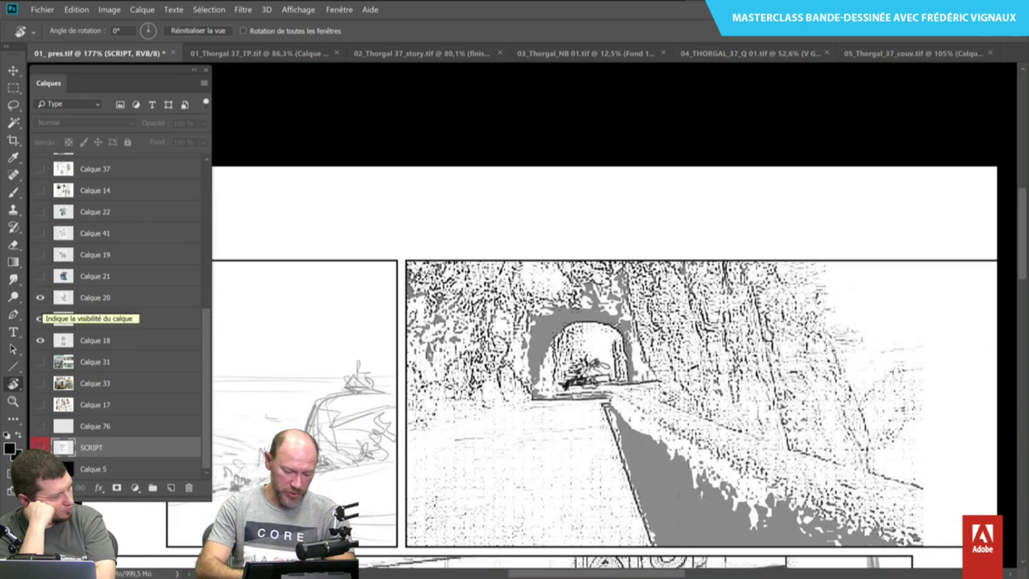
pyautogui.hotkey('ctrl', '-')
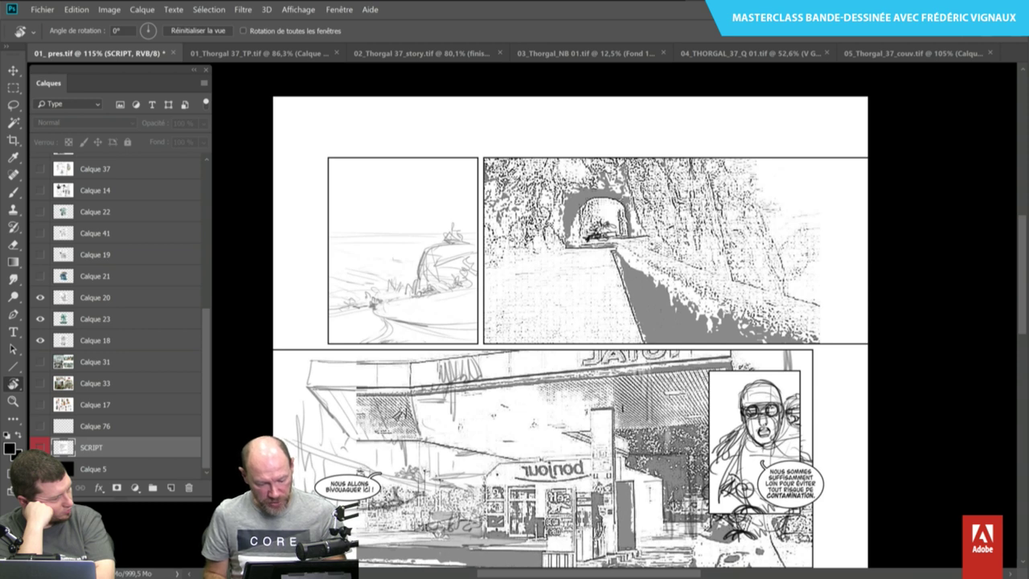
pyautogui.click(122, 300)
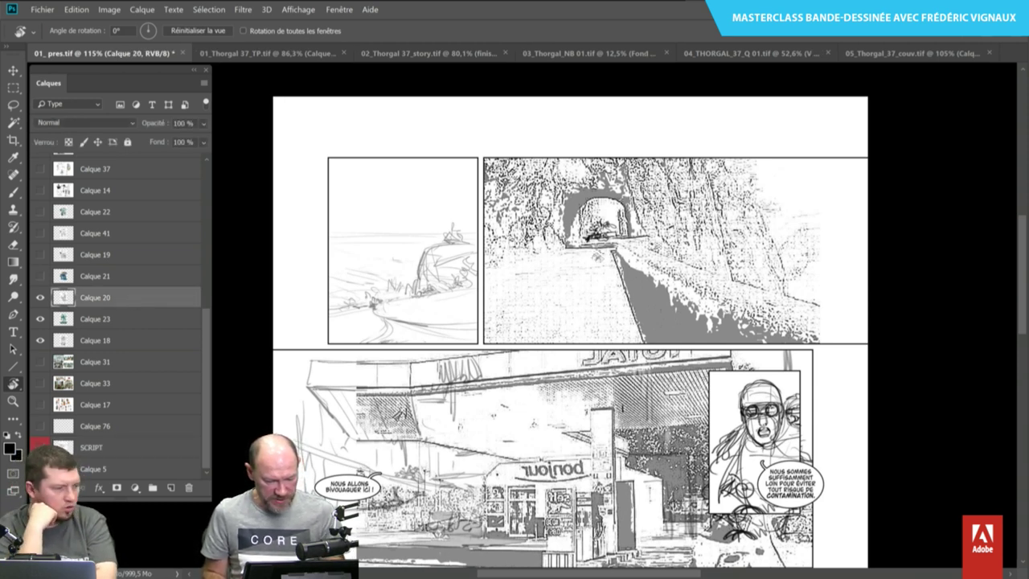
pyautogui.scroll(-5, 635, 321)
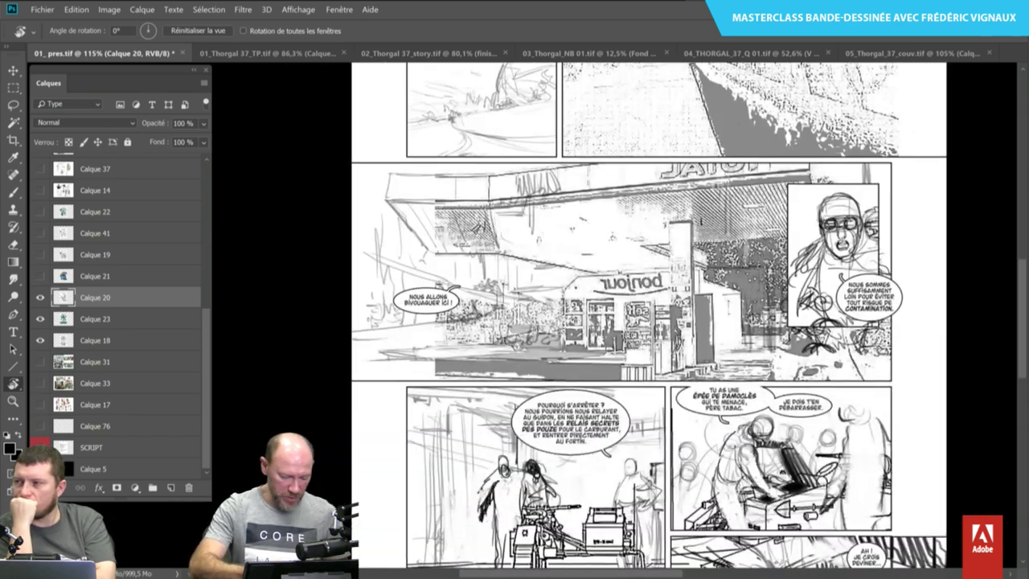
pyautogui.scroll(-1, 635, 322)
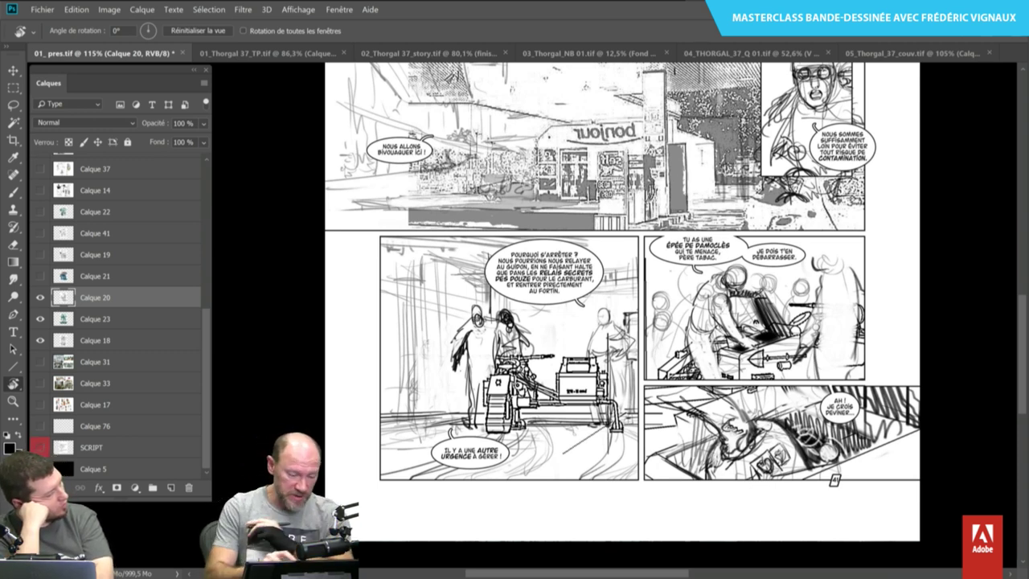
pyautogui.click(41, 275)
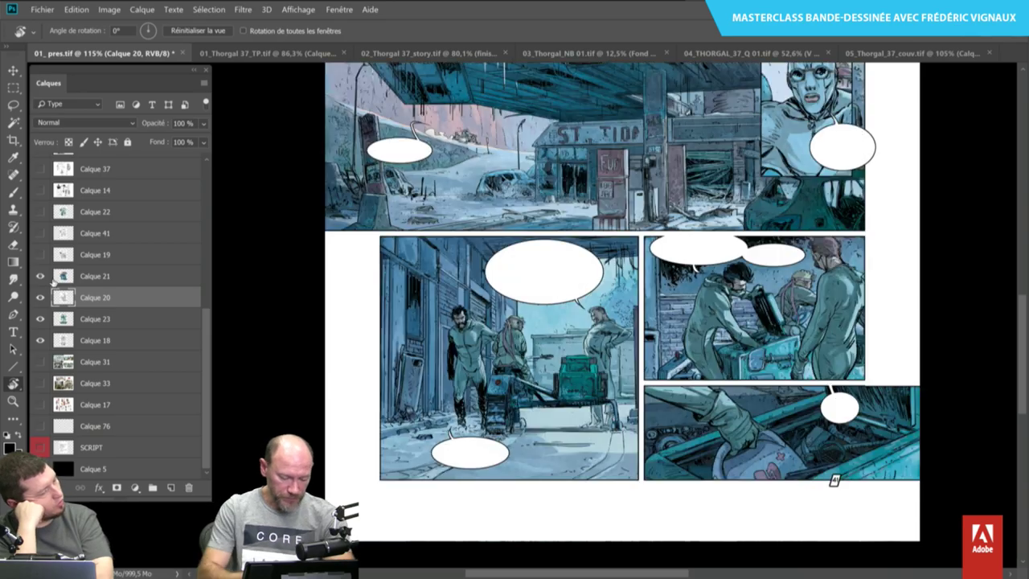
# Compare the colour layer off and on, then show the Calque 19 black-and-white rough.
pyautogui.scroll(5, 563, 362)
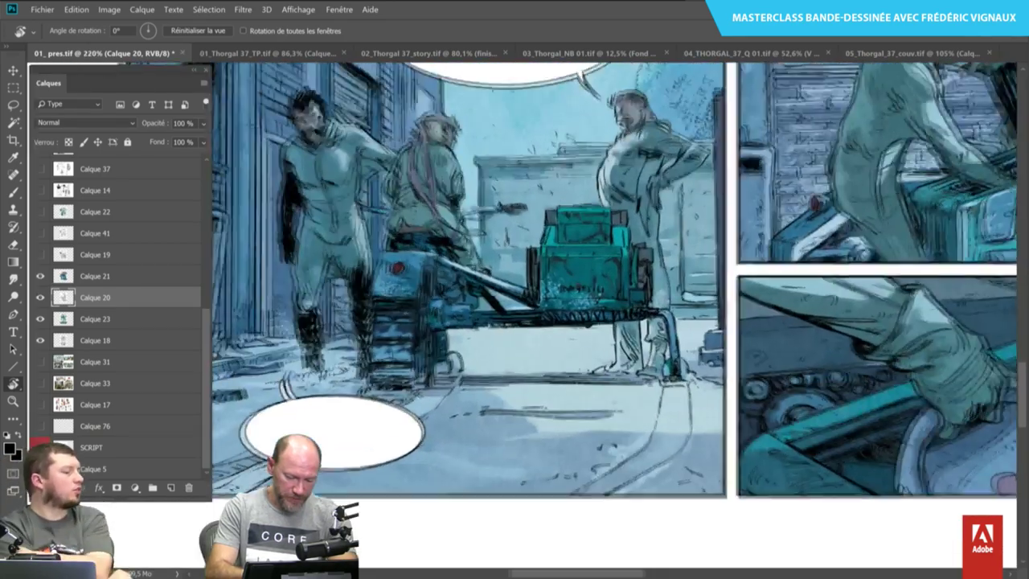
pyautogui.scroll(5, 562, 282)
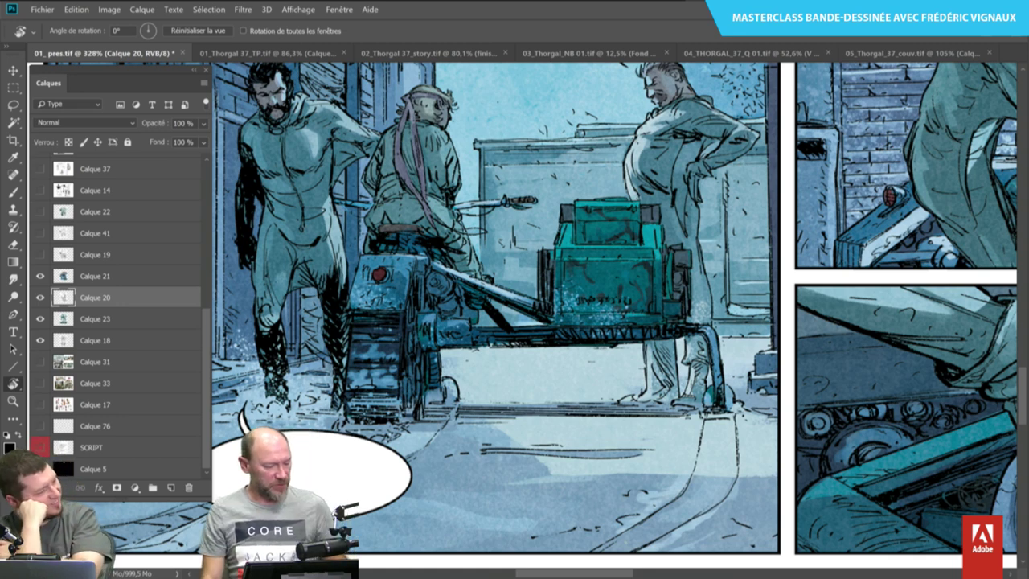
pyautogui.click(41, 276)
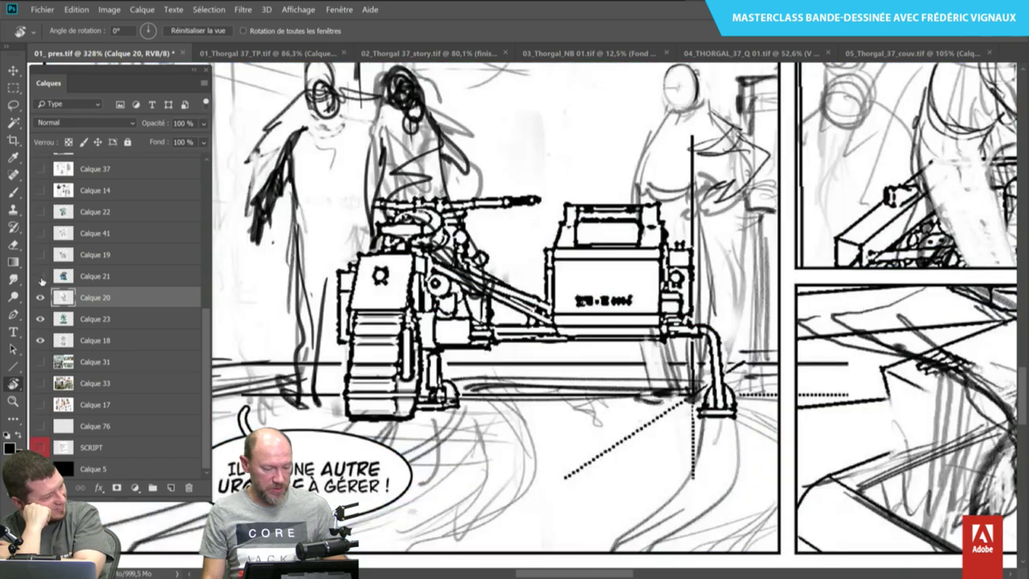
pyautogui.click(41, 277)
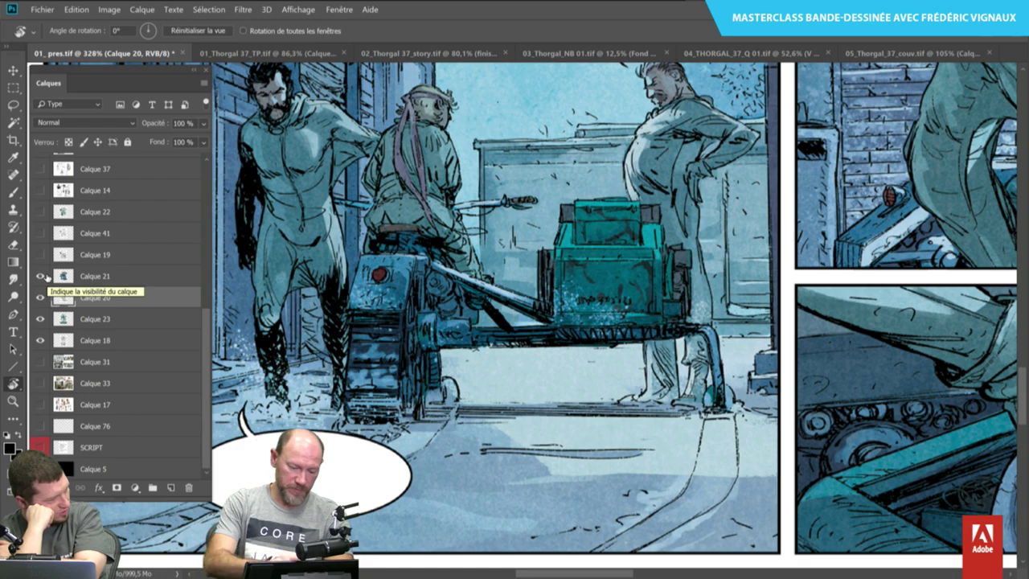
pyautogui.scroll(2, 514, 321)
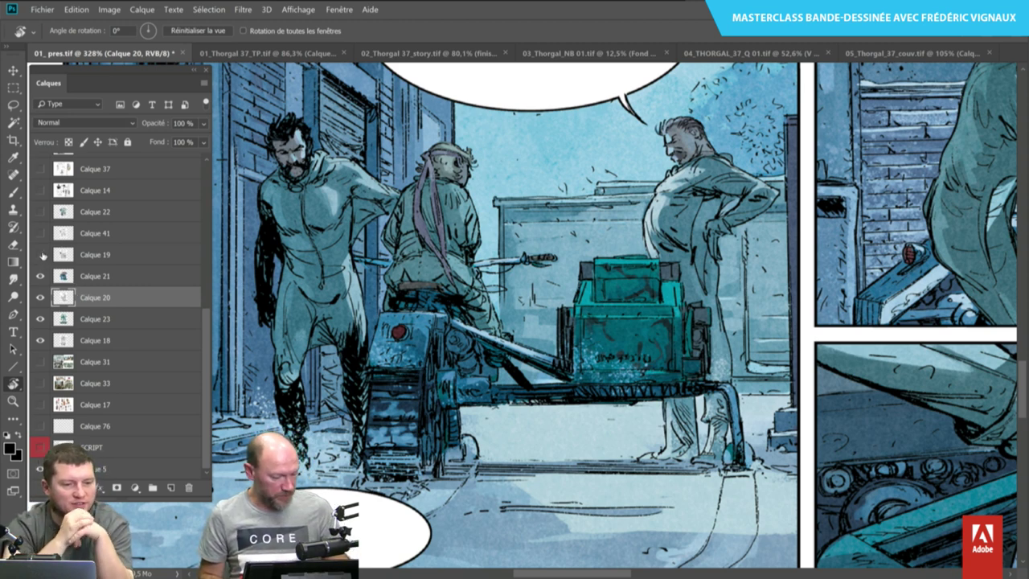
pyautogui.click(41, 255)
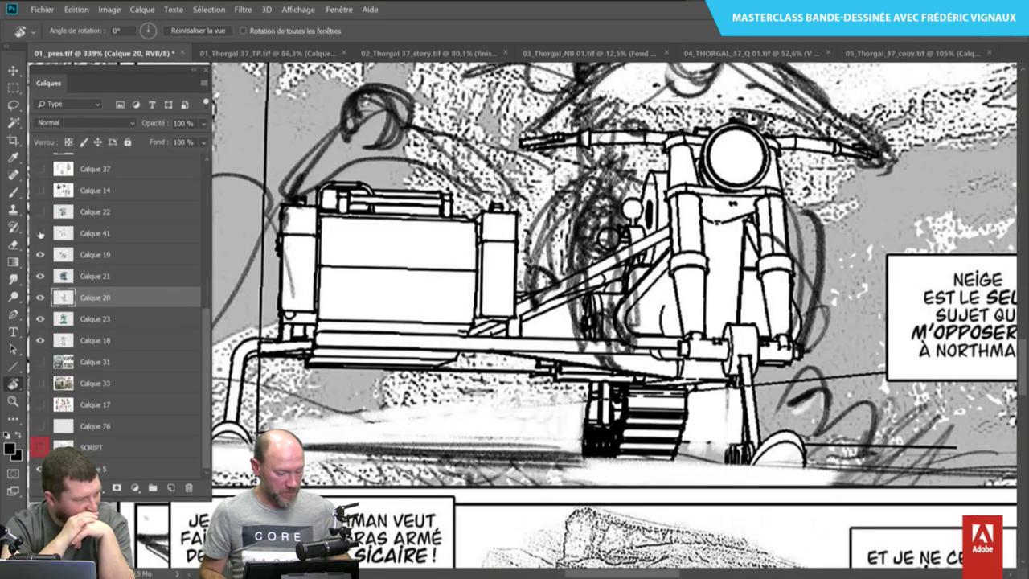
# Show the Calque 41 clean inks and Calque 22 colour, then change the screen mode.
pyautogui.click(40, 233)
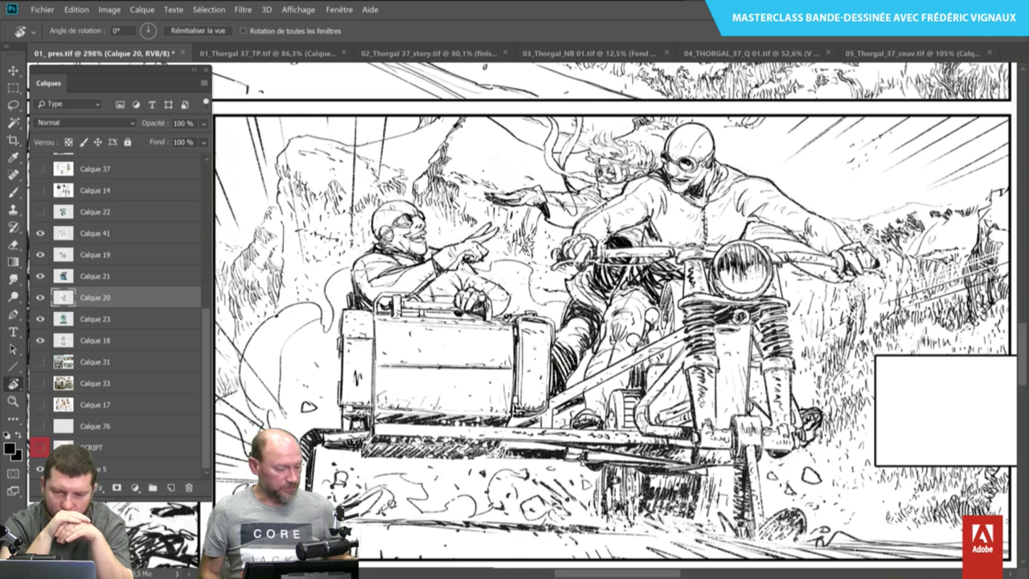
pyautogui.click(41, 211)
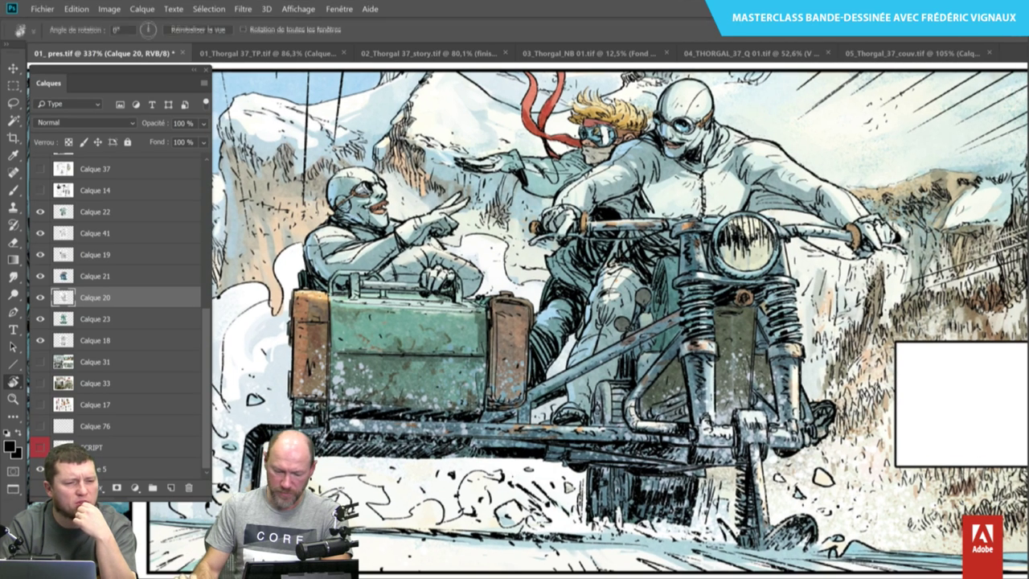
pyautogui.press('f')
pyautogui.press('f')
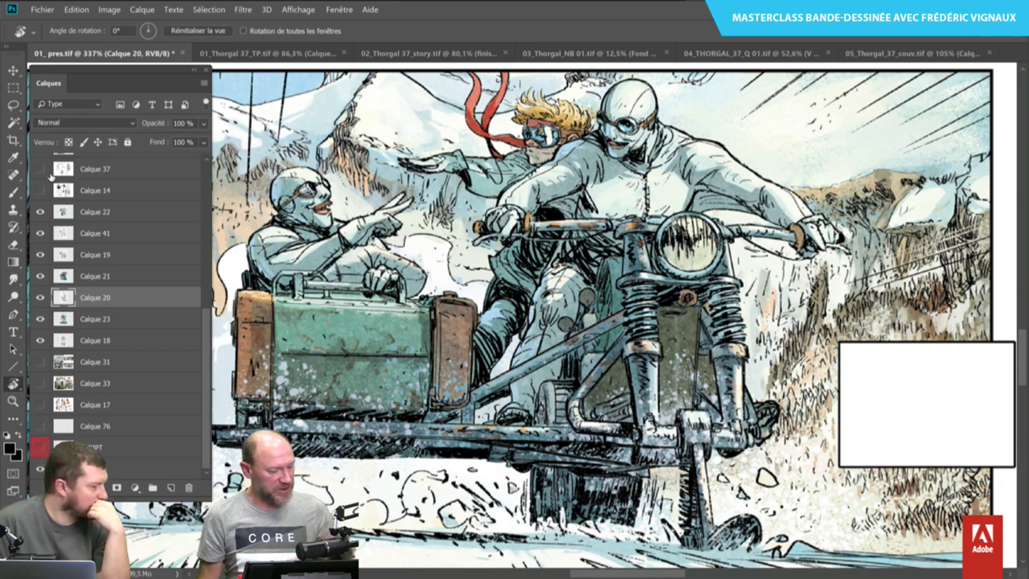
# Hide the Calque 22, Calque 41, Calque 19 and Calque 21 stage layers.
pyautogui.click(40, 212)
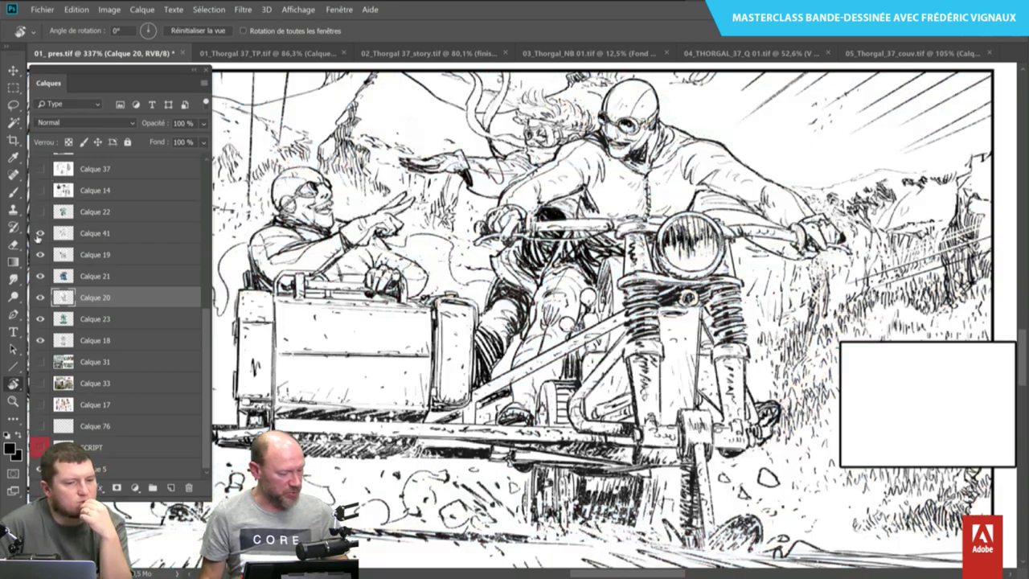
pyautogui.click(40, 233)
pyautogui.click(40, 255)
pyautogui.click(40, 275)
# Hide Calque 20, 23 and 18, leaving only the Calque 14 pendant-and-figure sketch visible.
pyautogui.click(40, 298)
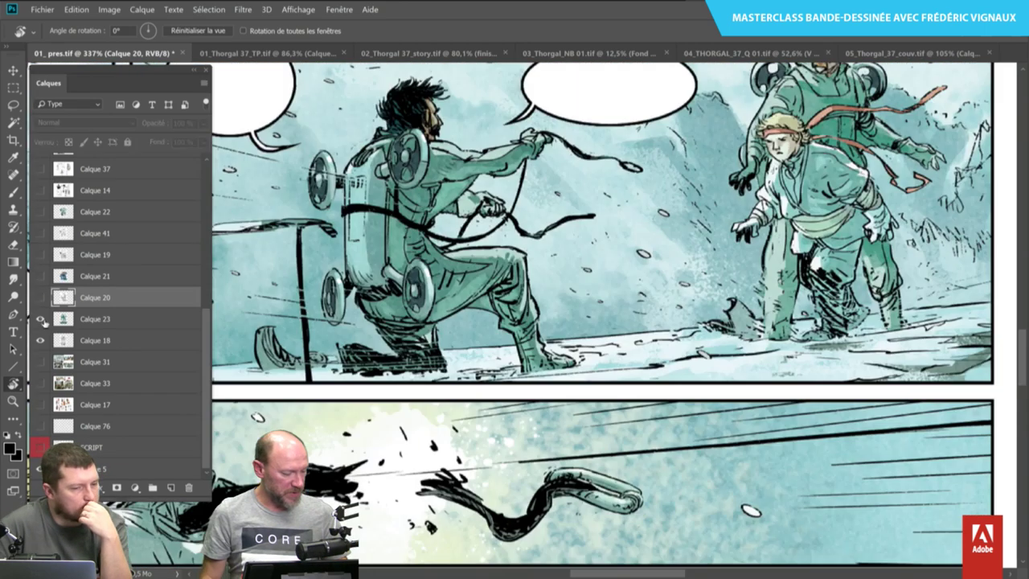
pyautogui.click(40, 319)
pyautogui.click(40, 340)
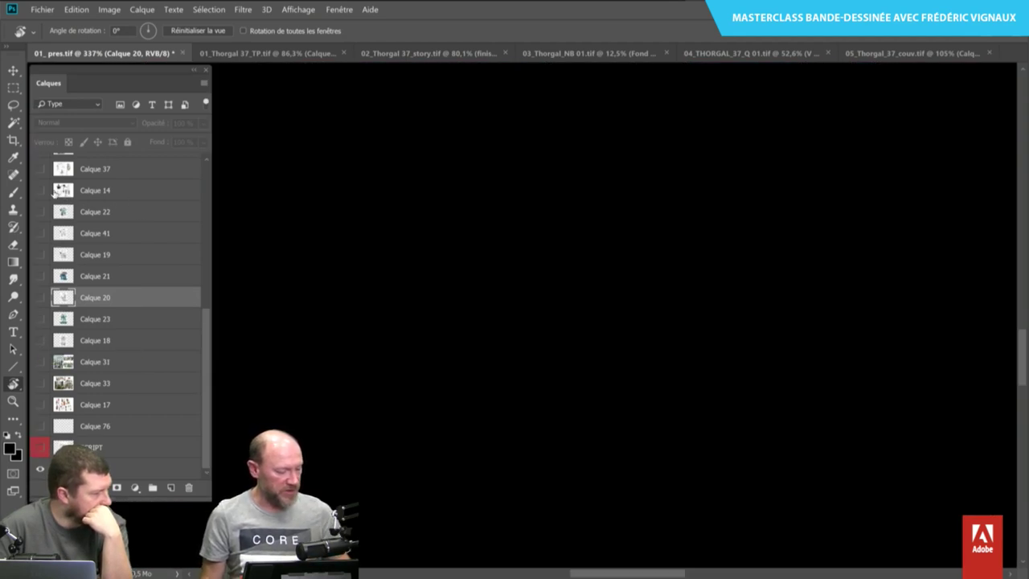
pyautogui.click(41, 191)
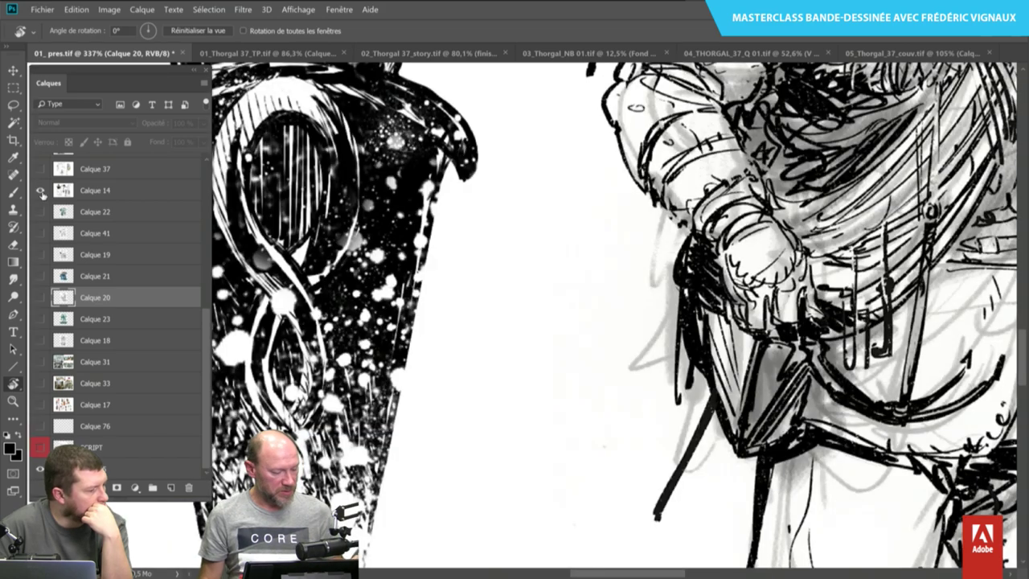
# Select Calque 33, open and cancel its Layer Style, then switch to Rotate View.
pyautogui.click(206, 381)
pyautogui.doubleClick(206, 381)
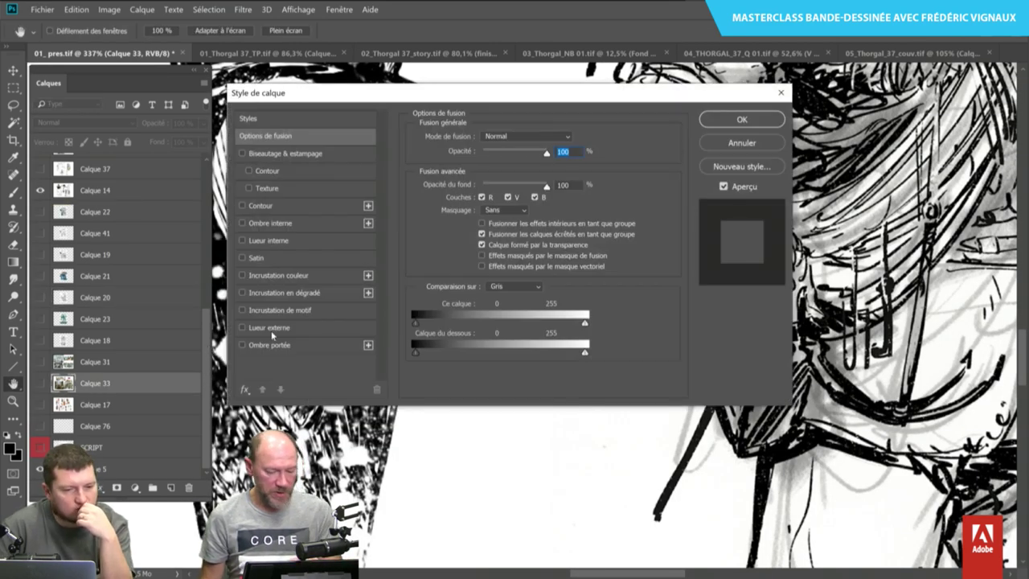
pyautogui.click(739, 143)
pyautogui.press('r')
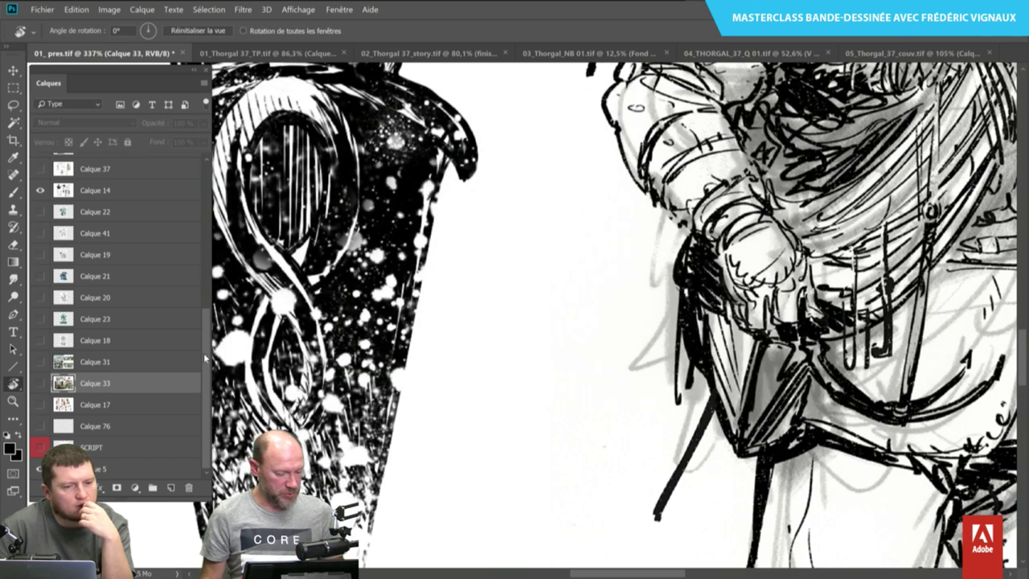
pyautogui.scroll(3, 206, 357)
pyautogui.scroll(3, 206, 358)
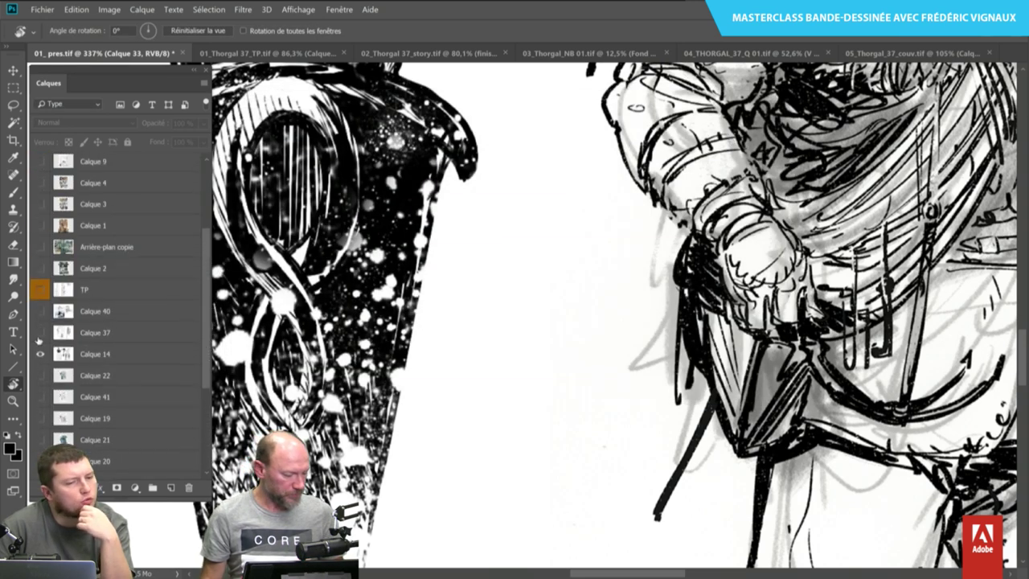
# Preview the Calque 37 bird-creature sketch, hide it, and zoom out to 44.9%.
pyautogui.click(41, 332)
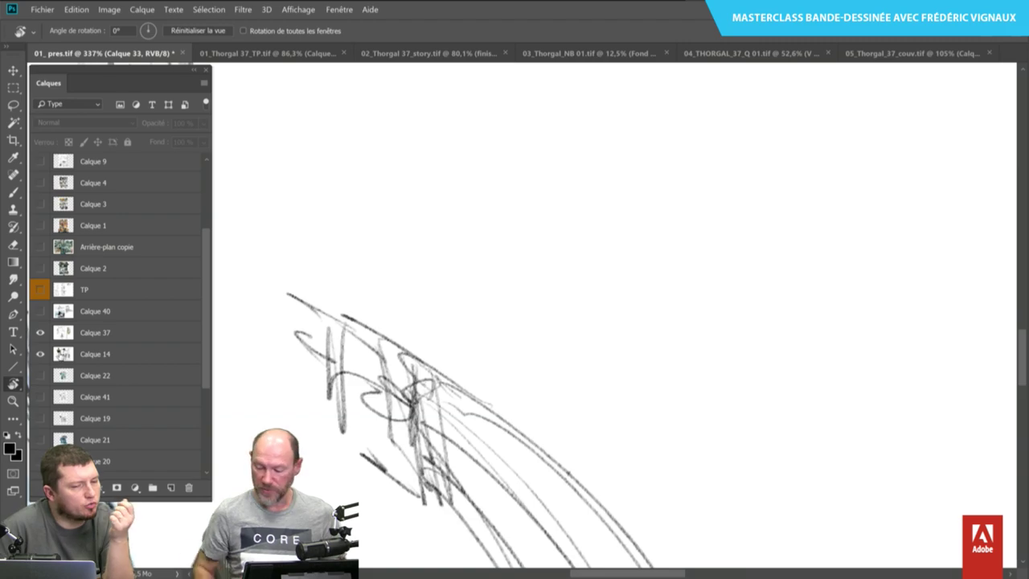
pyautogui.keyDown('alt'); pyautogui.scroll(-3, 515, 322); pyautogui.keyUp('alt')
pyautogui.keyDown('alt'); pyautogui.scroll(-3, 514, 321); pyautogui.keyUp('alt')
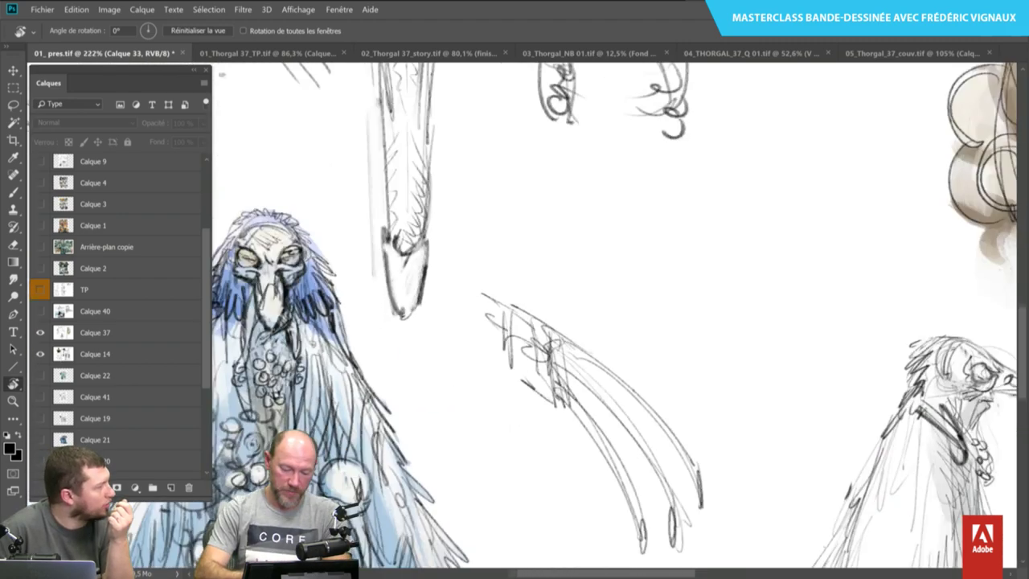
pyautogui.keyDown('alt'); pyautogui.scroll(-2, 515, 321); pyautogui.keyUp('alt')
pyautogui.scroll(-3, 744, 313)
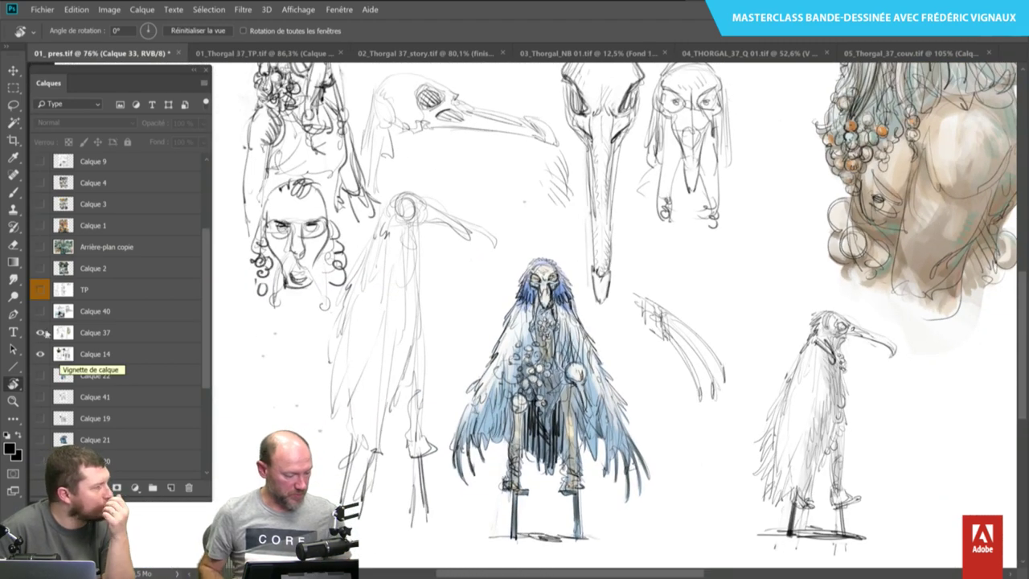
pyautogui.keyDown('alt'); pyautogui.click(40, 354); pyautogui.keyUp('alt')
pyautogui.scroll(-3, 515, 321)
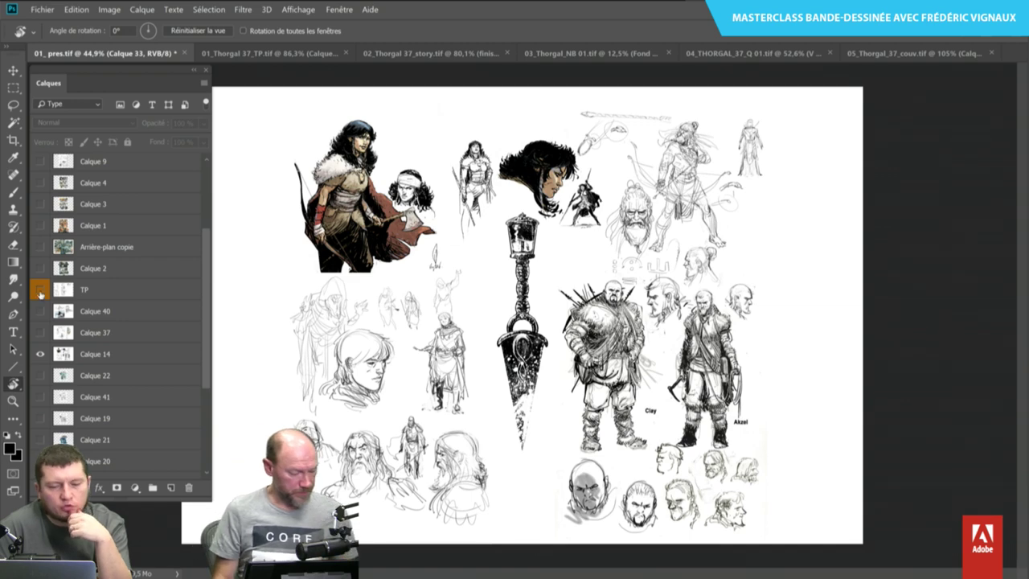
# Flash the TP storyboard thumbnails on and off, then show the Calque 14 character sheet.
pyautogui.click(41, 291)
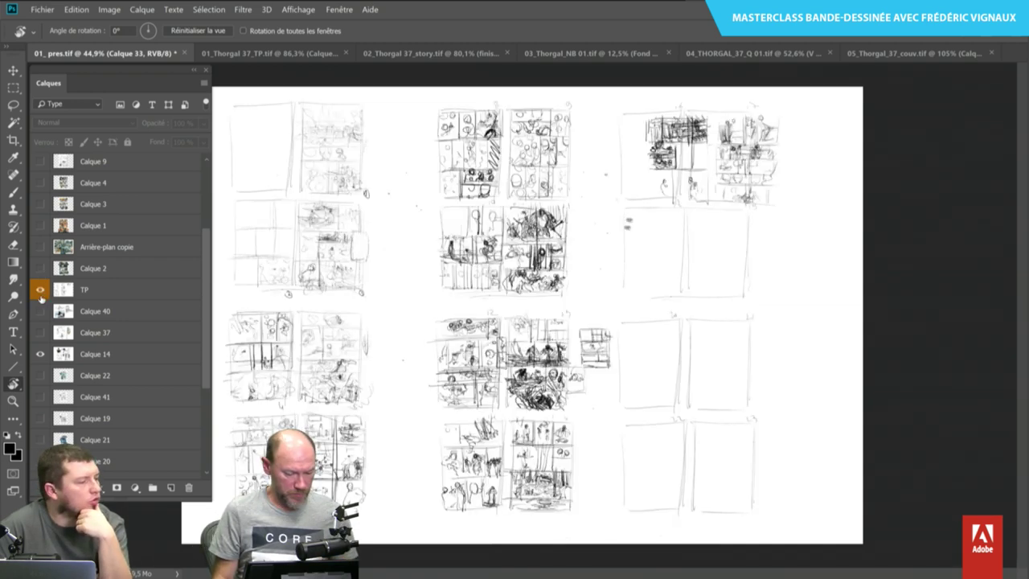
pyautogui.click(40, 290)
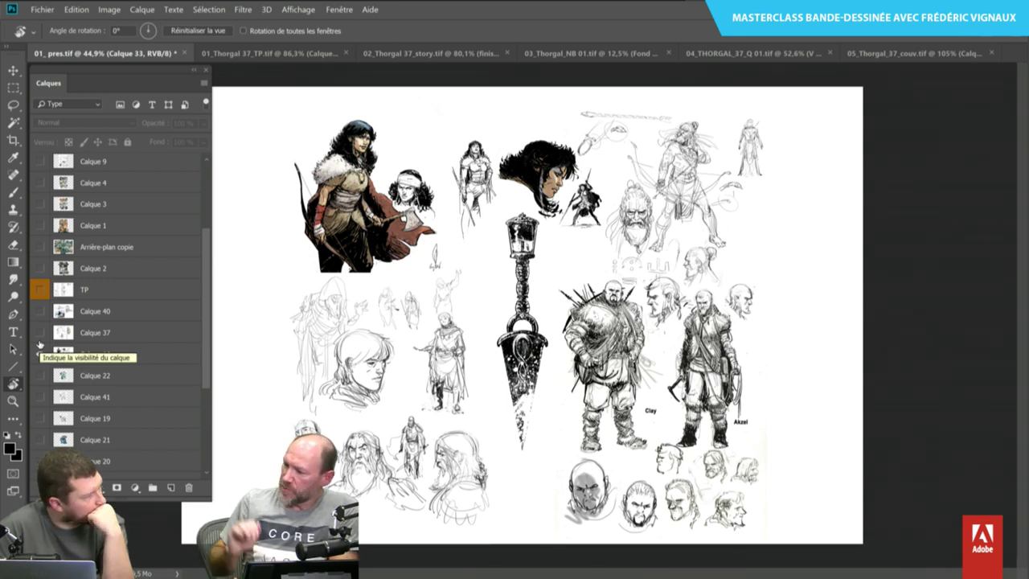
pyautogui.click(39, 344)
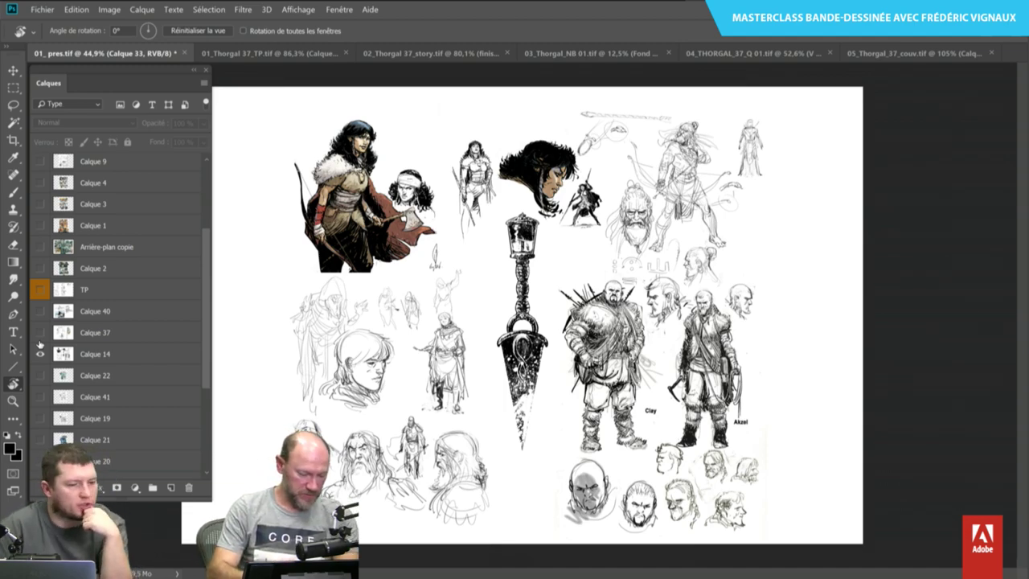
# Zoom and pan onto the coloured archer woman at the sheet's top left.
pyautogui.scroll(3, 550, 271)
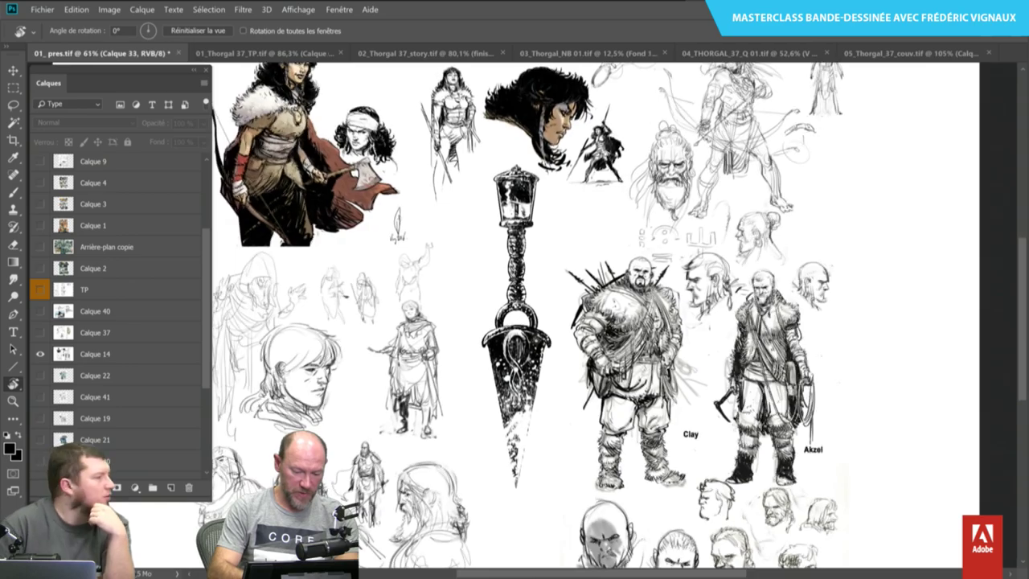
pyautogui.scroll(1, 549, 271)
pyautogui.scroll(1, 550, 271)
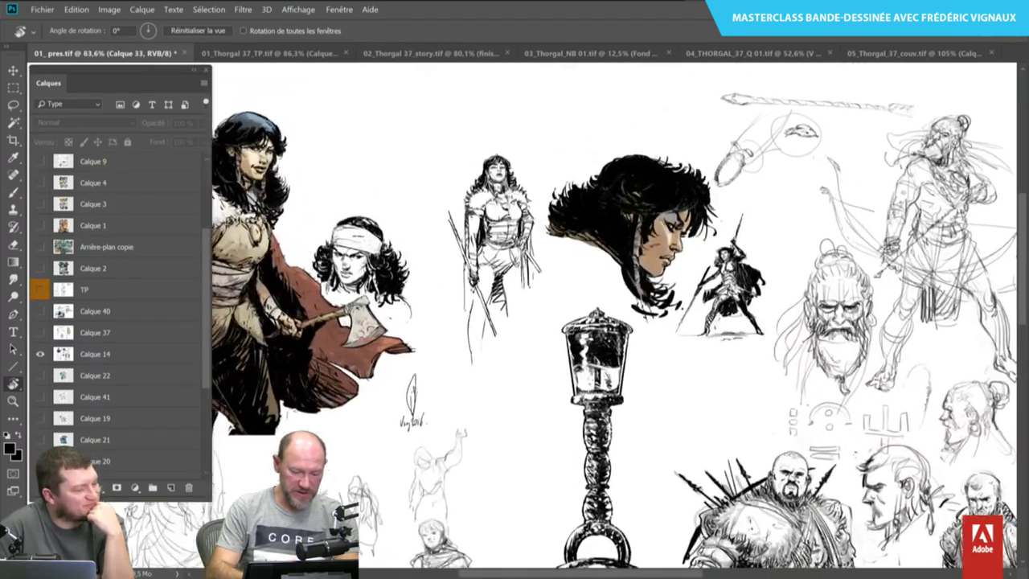
pyautogui.scroll(1, 550, 271)
pyautogui.scroll(1, 550, 271)
pyautogui.scroll(-1, 635, 361)
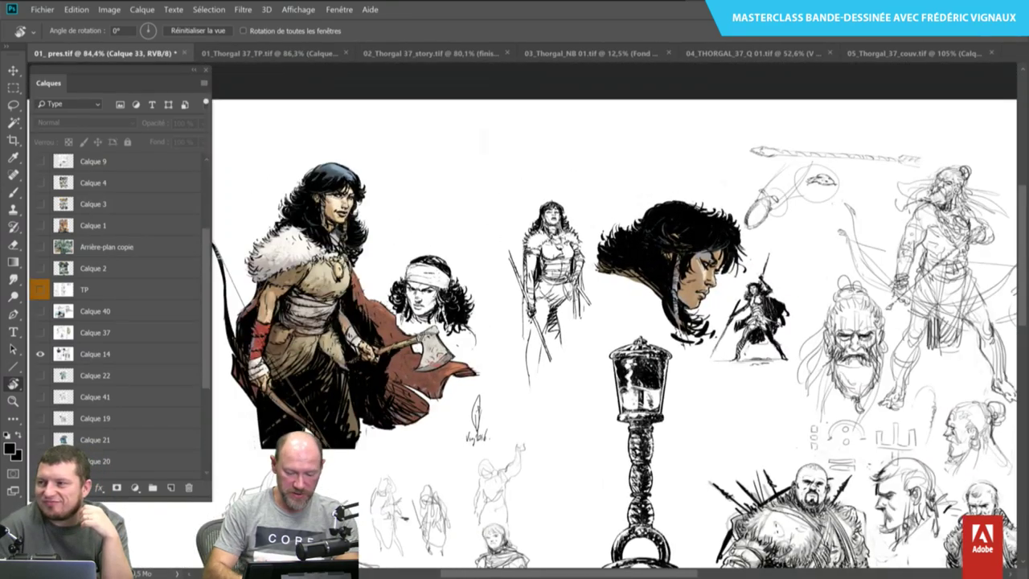
pyautogui.moveTo(635, 362)
pyautogui.mouseDown()
pyautogui.moveTo(662, 310)
pyautogui.moveTo(632, 275)
pyautogui.mouseUp()
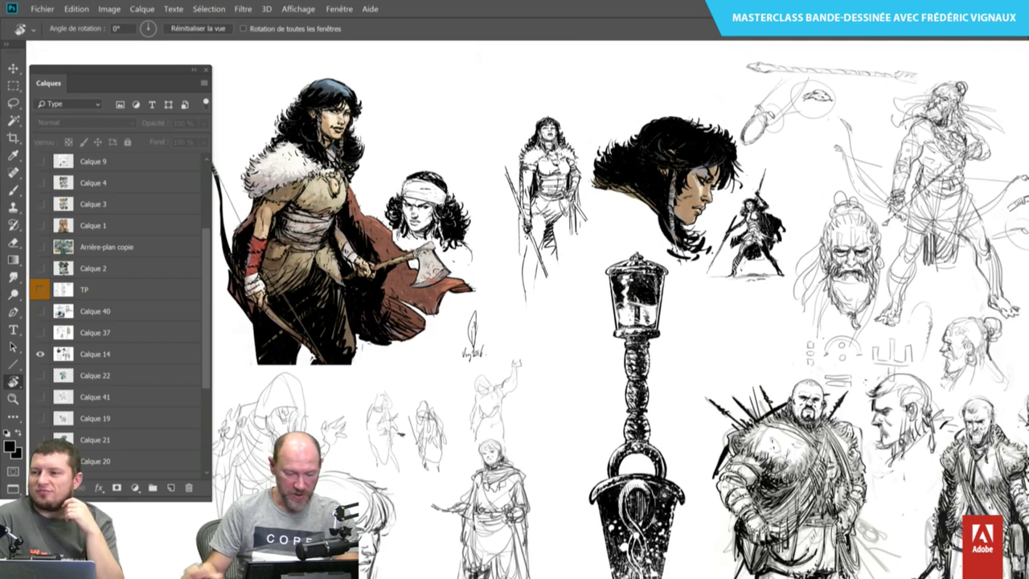
pyautogui.press('f')
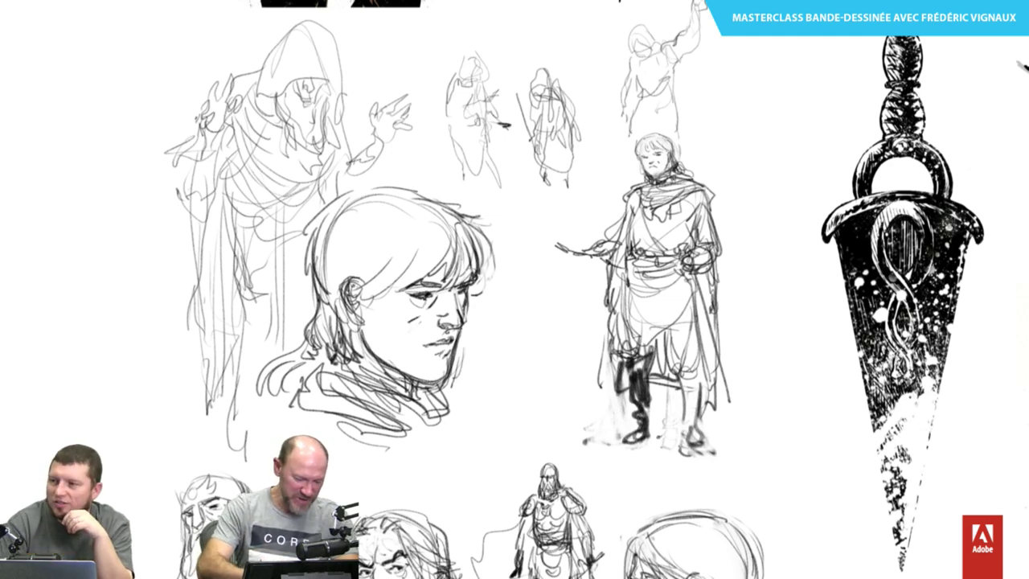
pyautogui.scroll(-5, 515, 289)
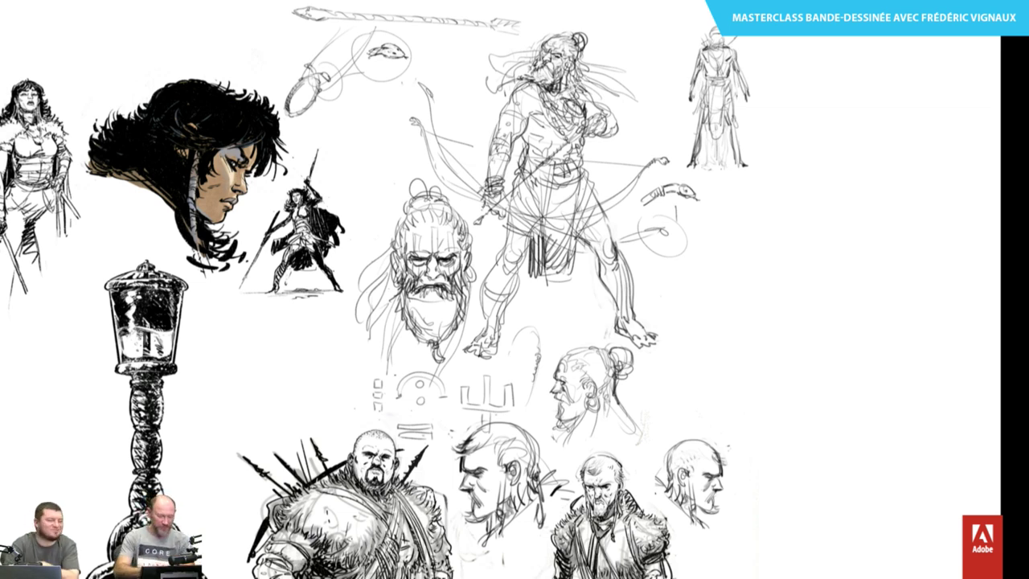
pyautogui.hotkey('ctrl', '-')
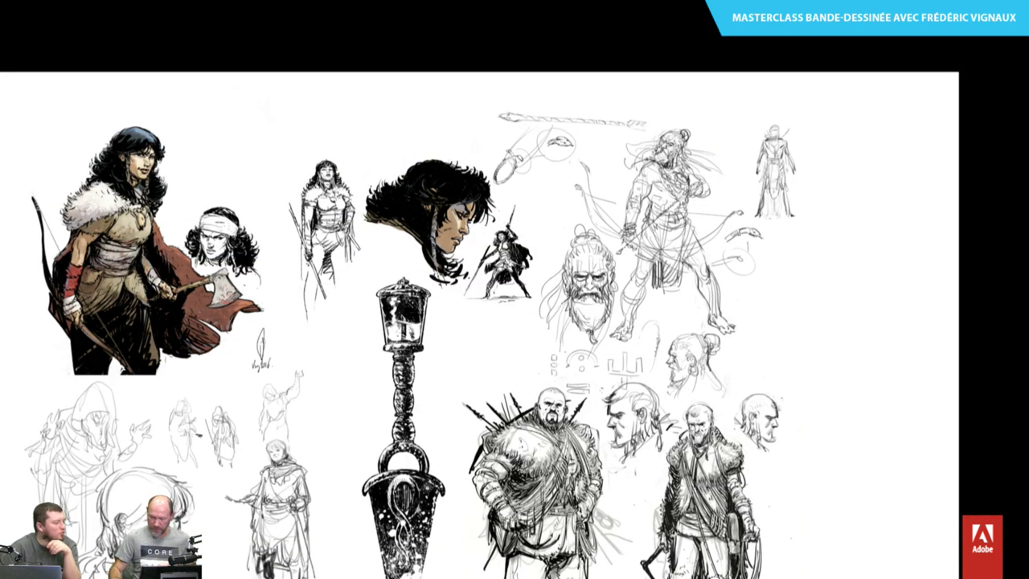
pyautogui.press('f')
pyautogui.press('Tab')
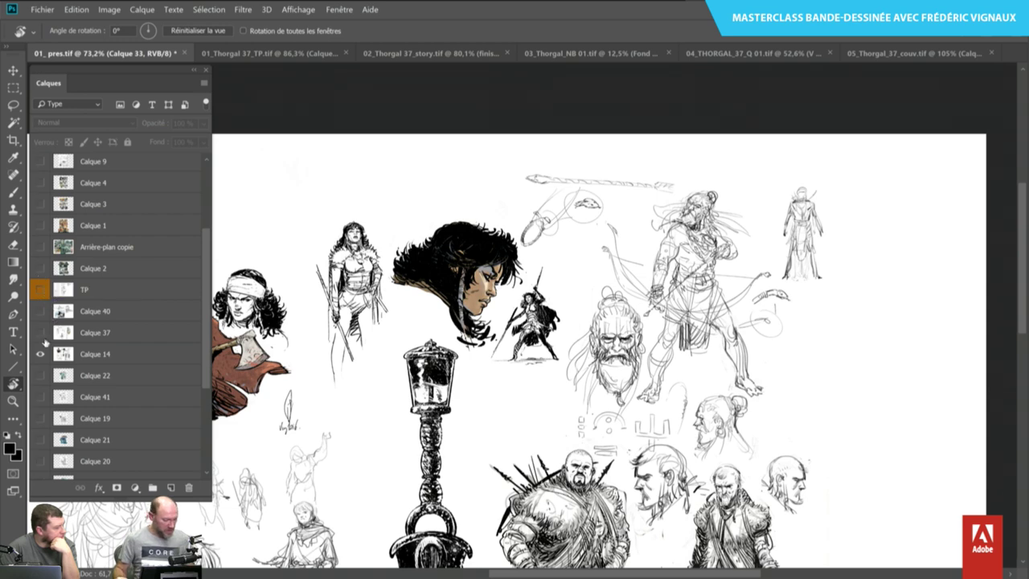
# Show the bird-skull and bearded elder sketch layer, fit it to the window and zoom in.
pyautogui.click(40, 333)
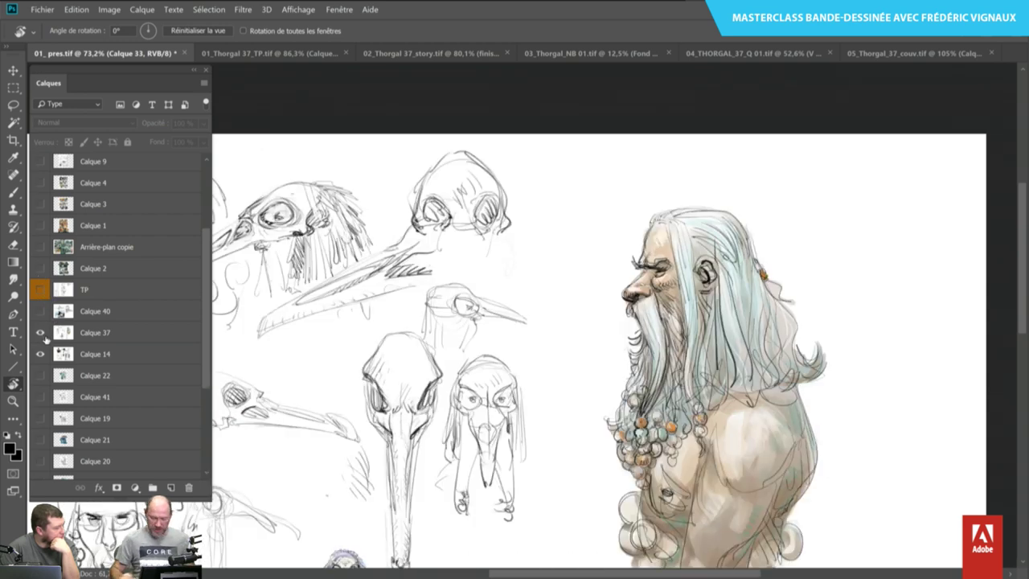
pyautogui.hotkey('ctrl', '0')
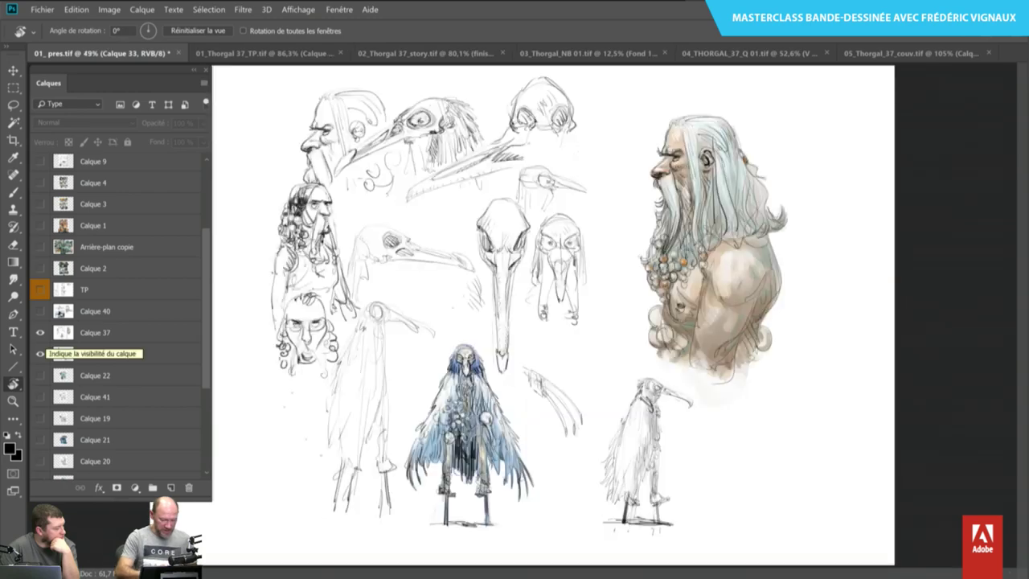
pyautogui.scroll(5, 514, 322)
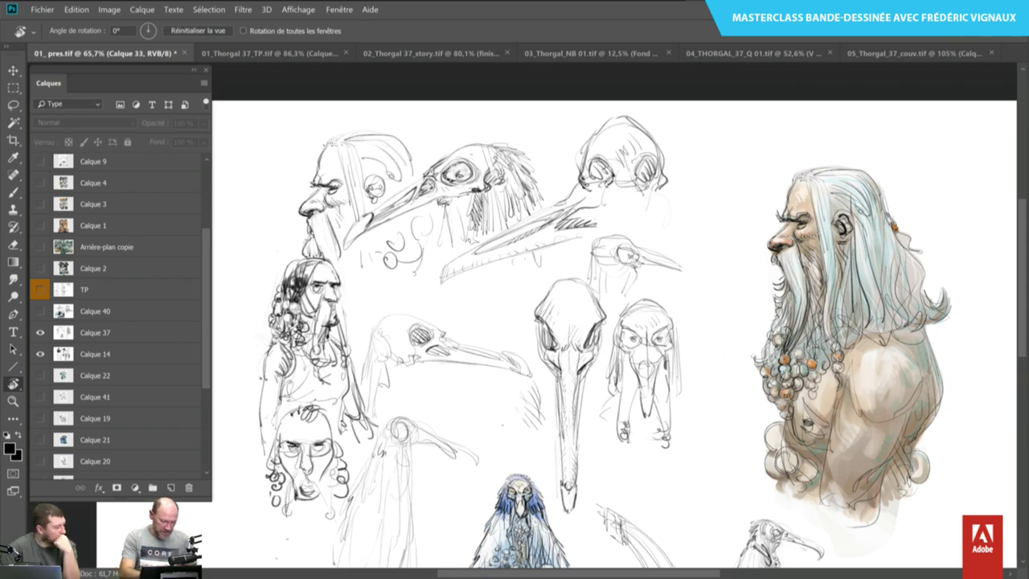
pyautogui.scroll(1, 611, 321)
pyautogui.scroll(1, 611, 321)
pyautogui.scroll(1, 610, 322)
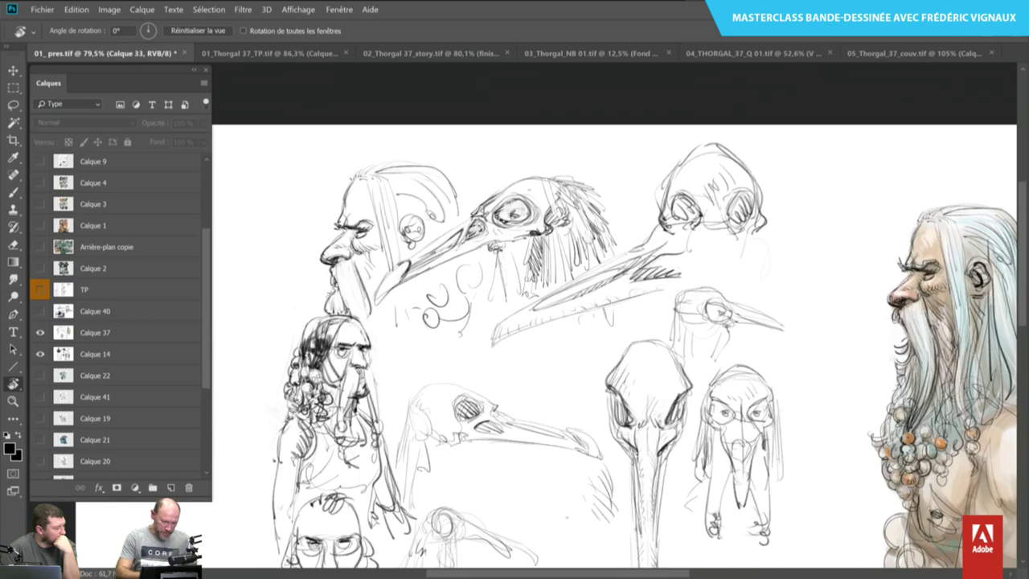
# Zoom back out and pan to the top of the sketch sheet.
pyautogui.scroll(-1, 611, 321)
pyautogui.scroll(-1, 611, 321)
pyautogui.scroll(-1, 610, 321)
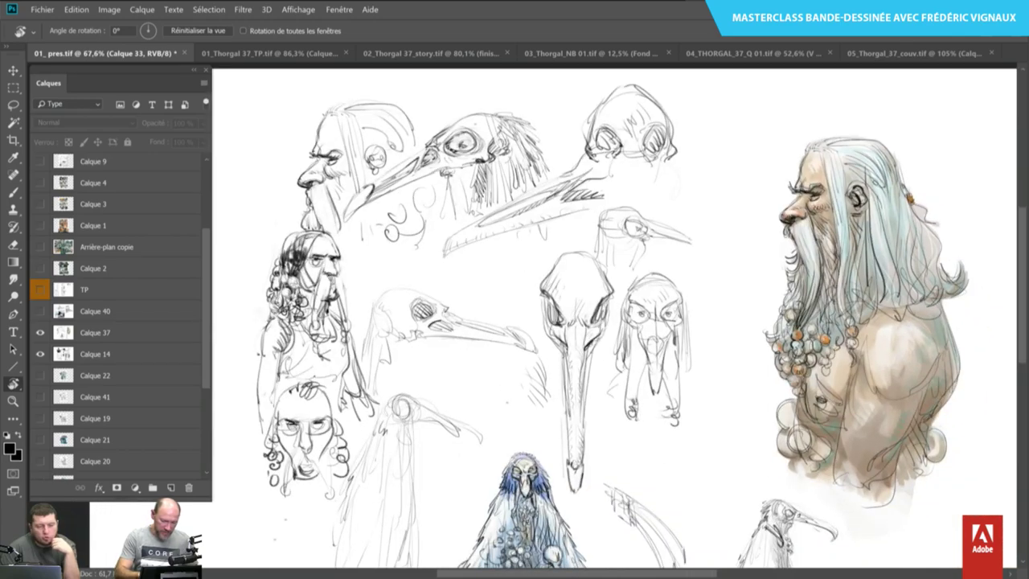
pyautogui.scroll(-2, 611, 321)
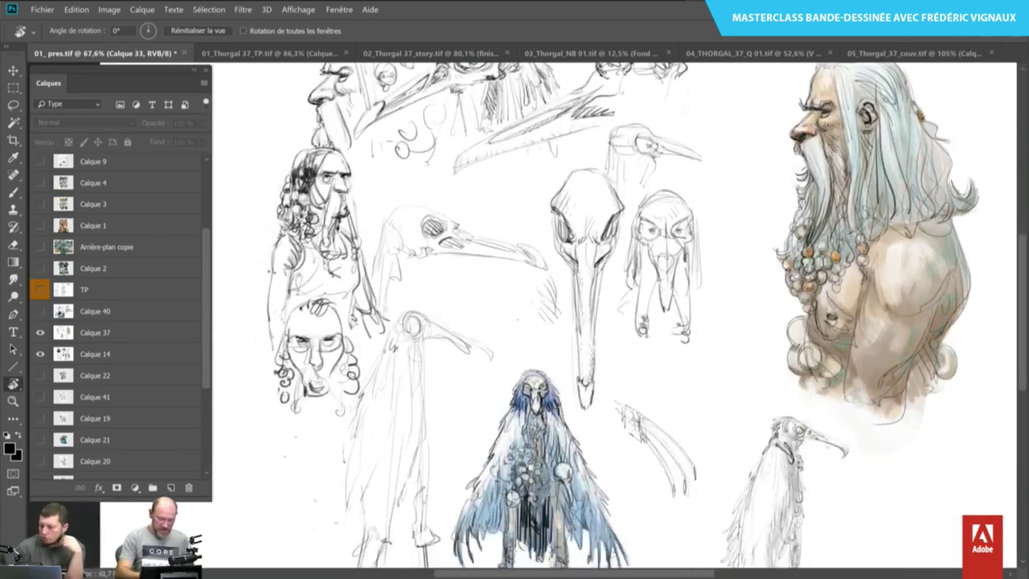
pyautogui.scroll(-2, 611, 322)
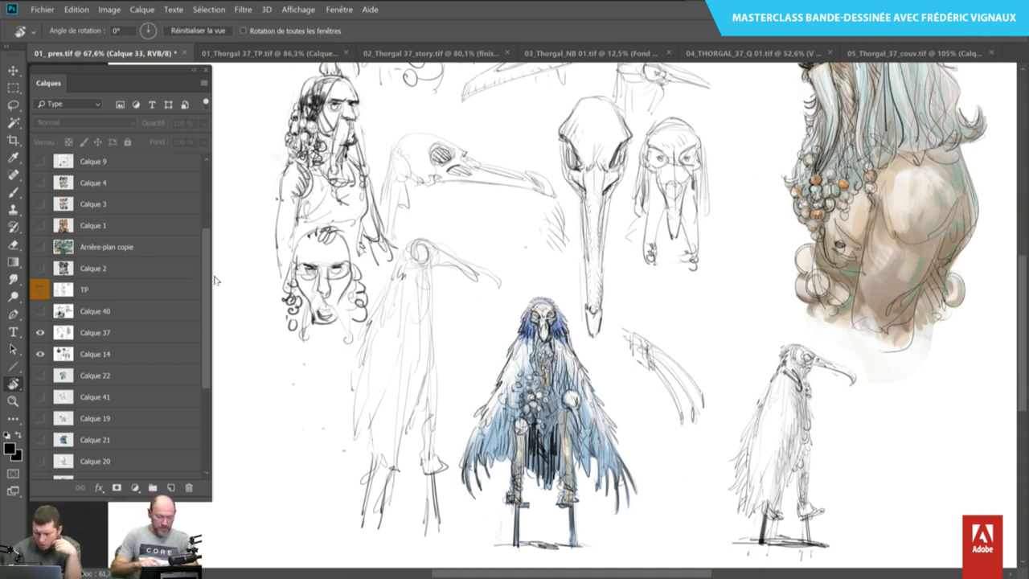
pyautogui.moveTo(215, 279); pyautogui.dragTo(186, 421)
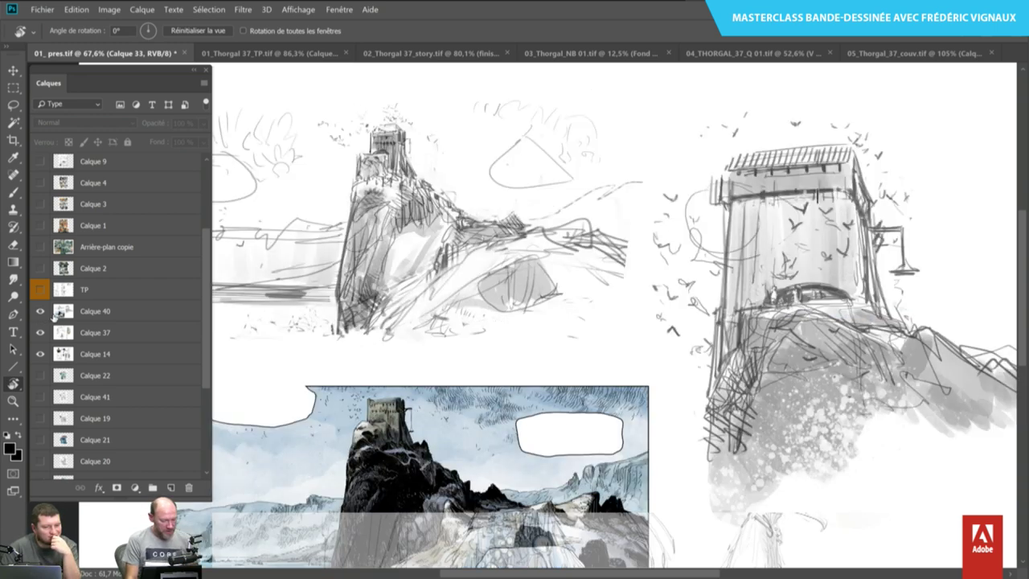
# Turn on the Calque 40 castle sketches layer and zoom around it.
pyautogui.click(40, 311)
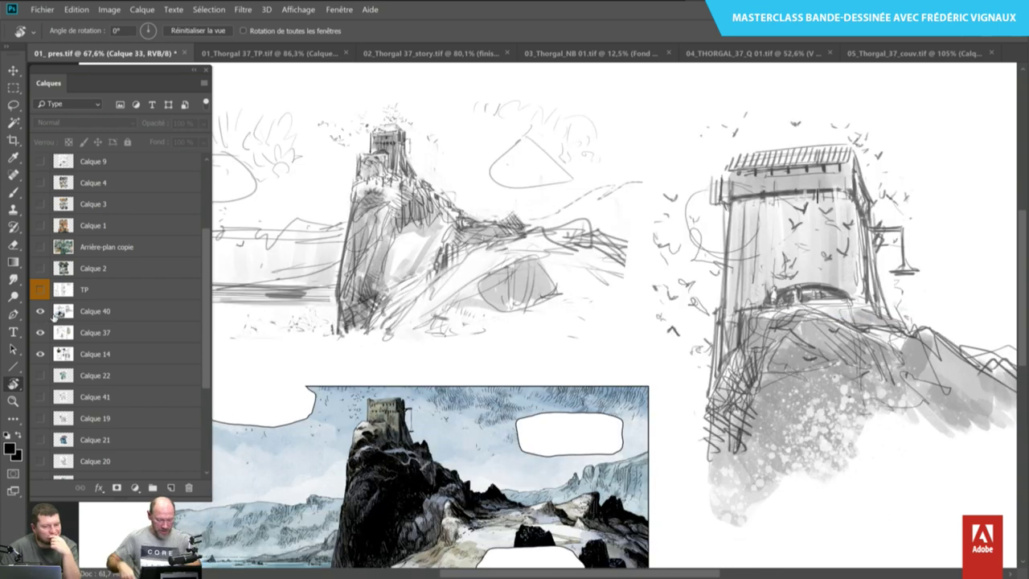
pyautogui.scroll(-5, 603, 321)
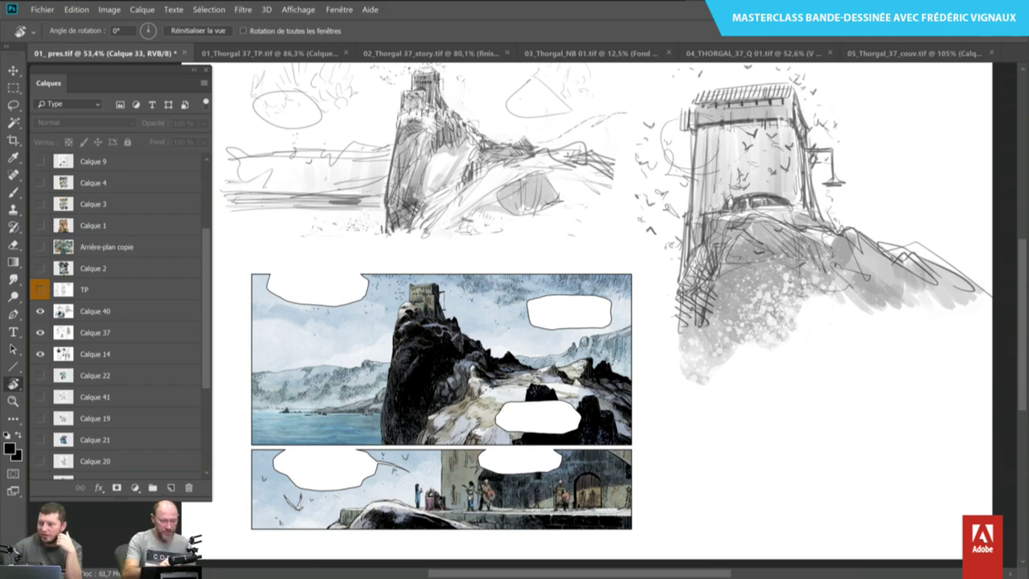
pyautogui.scroll(5, 603, 322)
pyautogui.scroll(3, 530, 241)
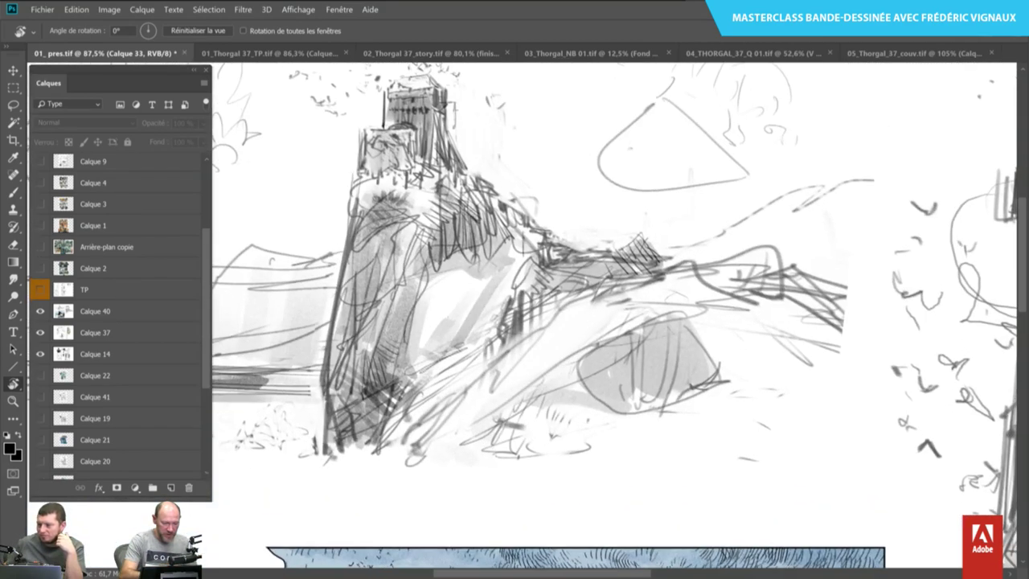
pyautogui.scroll(2, 531, 241)
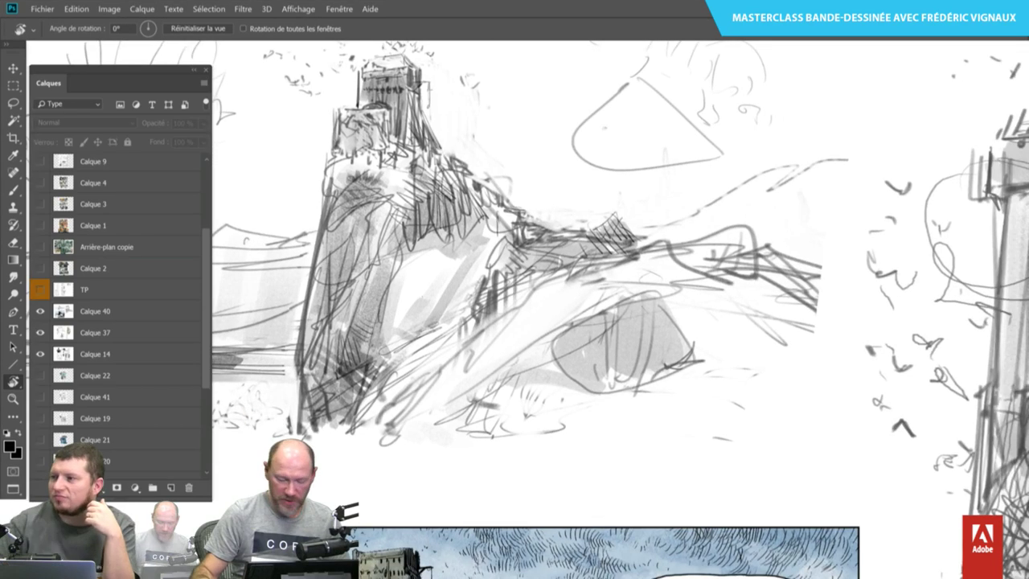
# Centre the castle tower sketch in full-screen view and switch on the TP storyboard layer.
pyautogui.press('f')
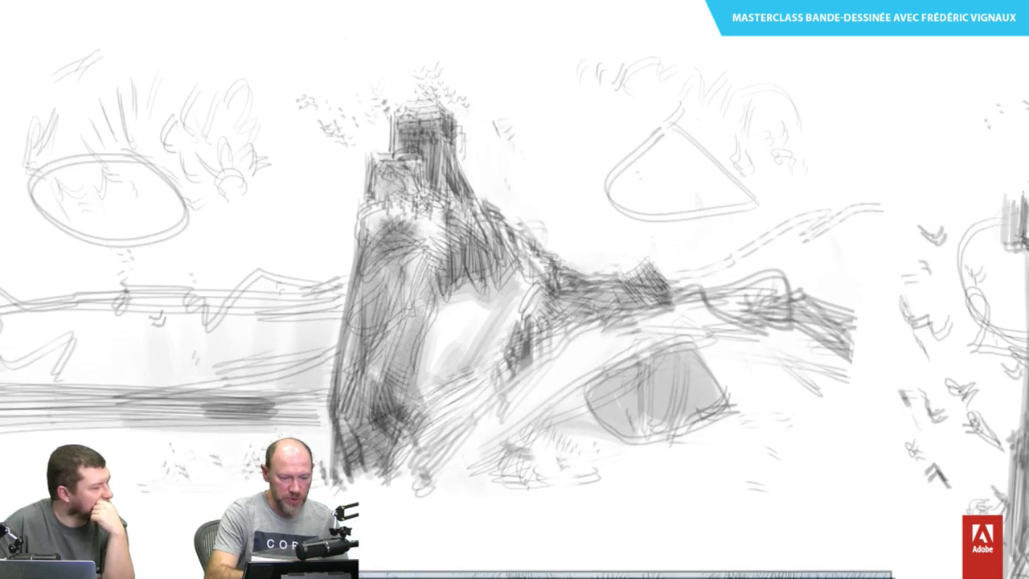
pyautogui.moveTo(514, 290)
pyautogui.mouseDown()
pyautogui.moveTo(555, 383)
pyautogui.moveTo(717, 325)
pyautogui.moveTo(448, 290)
pyautogui.mouseUp()
pyautogui.scroll(5, 723, 290)
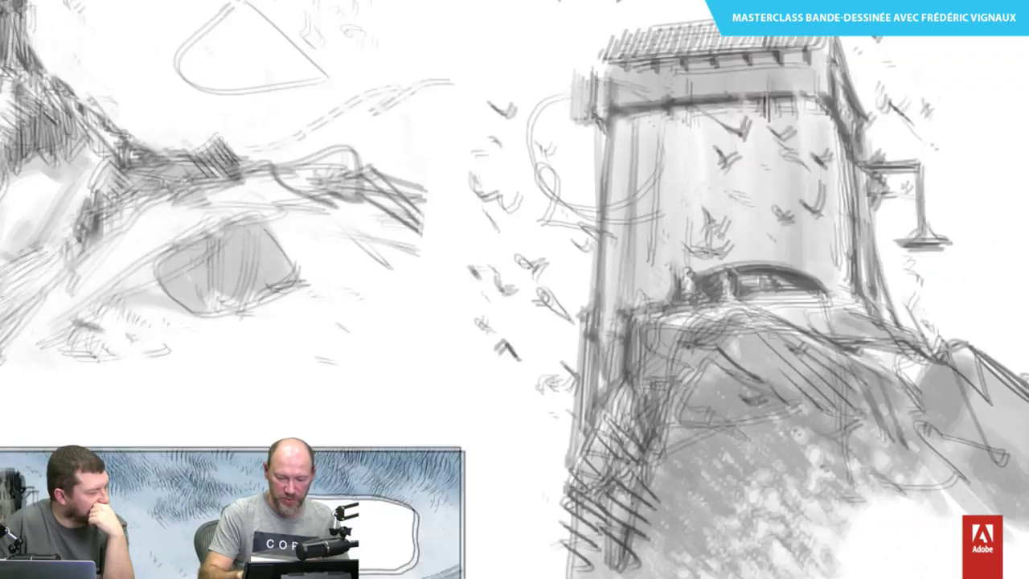
pyautogui.moveTo(683, 322); pyautogui.dragTo(494, 313)
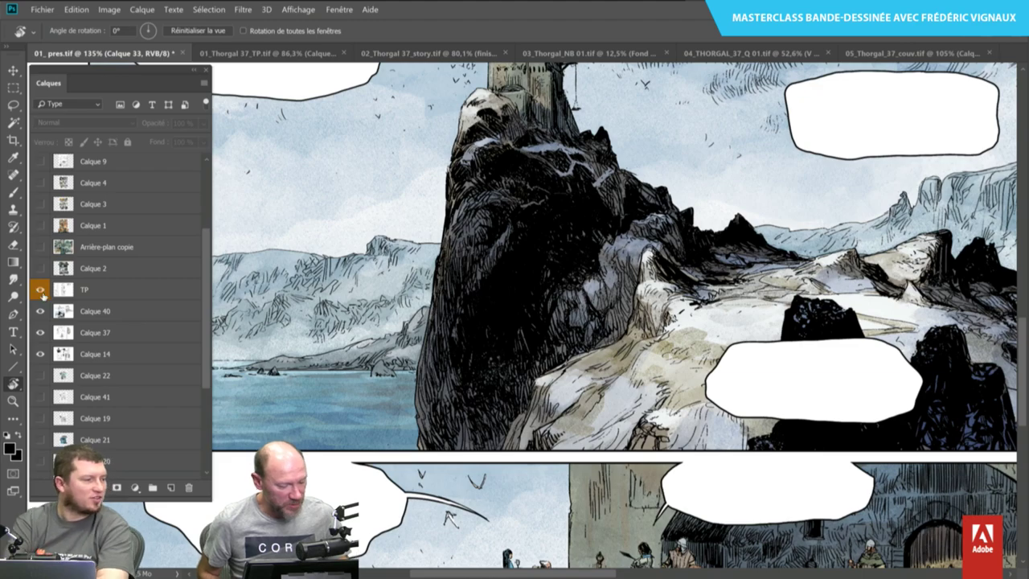
pyautogui.click(40, 290)
# Fit the TP storyboard sheet, go full screen on black, and enlarge its first thumbnail page.
pyautogui.scroll(-5, 657, 308)
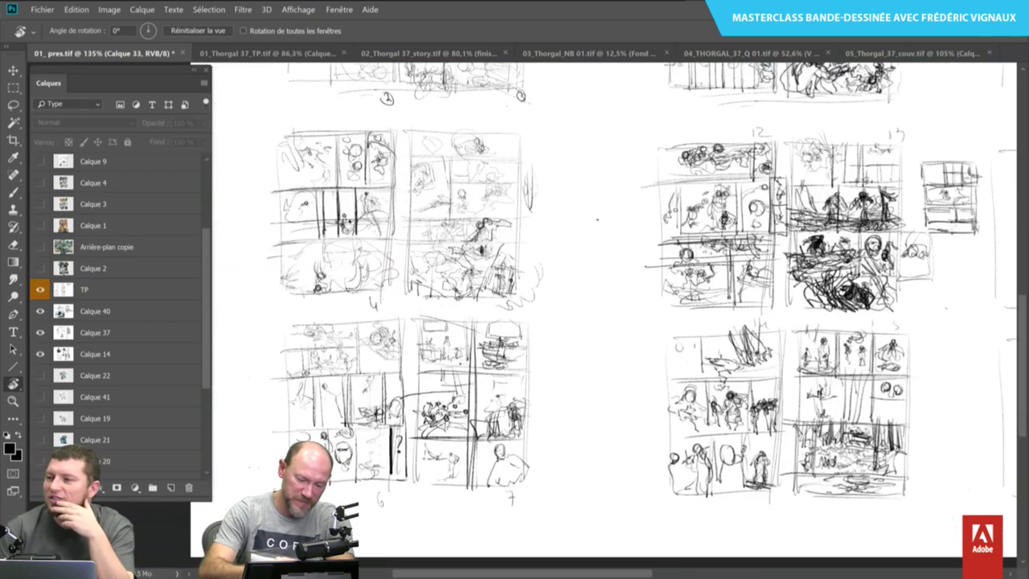
pyautogui.scroll(3, 660, 321)
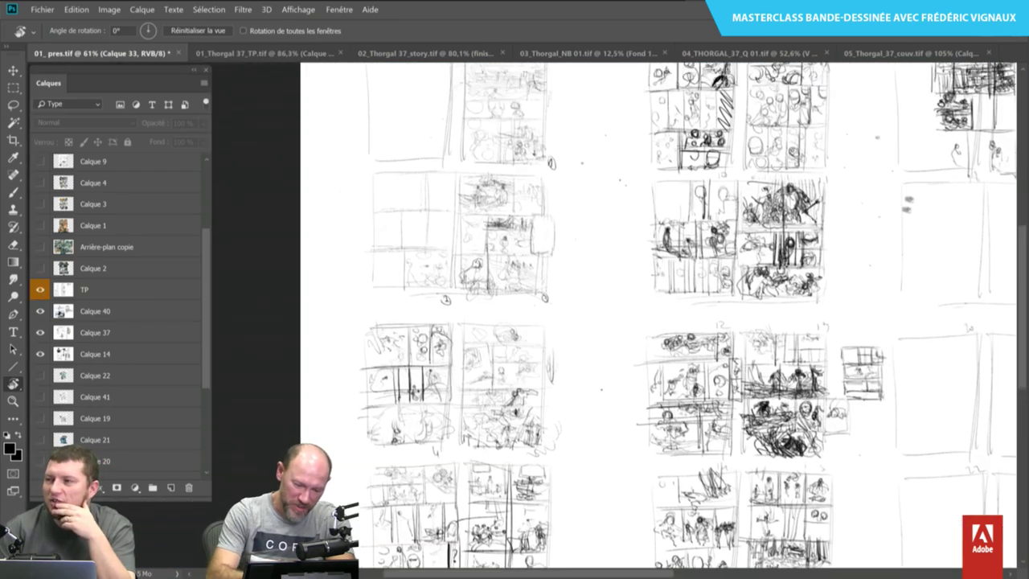
pyautogui.scroll(-2, 872, 313)
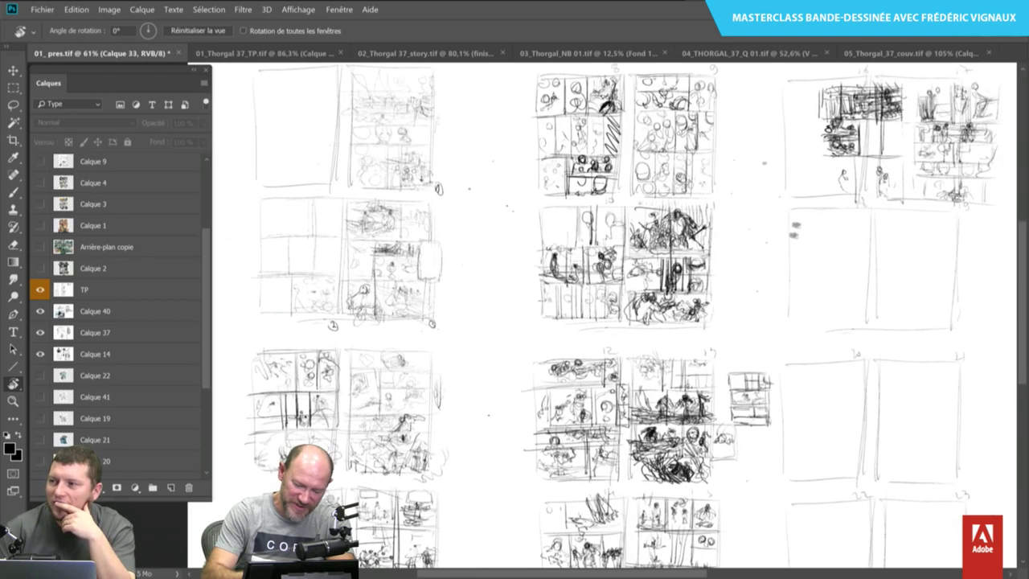
pyautogui.scroll(-1, 872, 314)
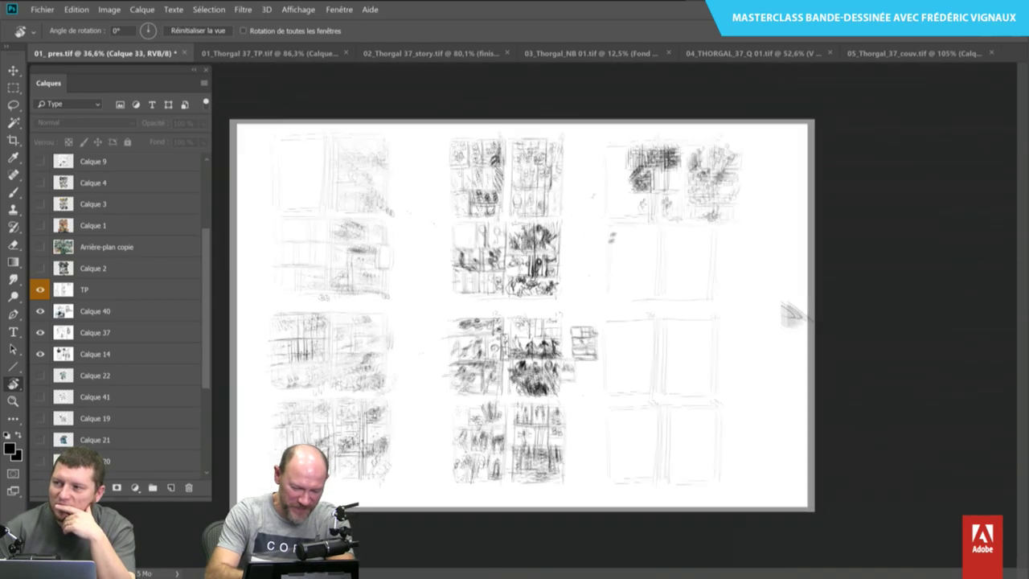
pyautogui.press('f')
pyautogui.press('f')
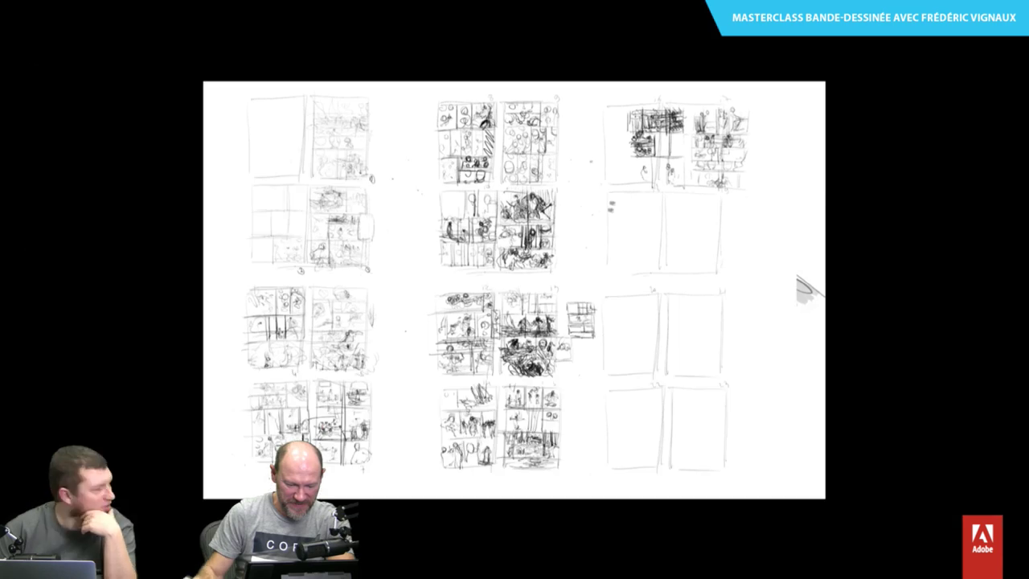
pyautogui.scroll(1, 468, 371)
pyautogui.scroll(1, 523, 336)
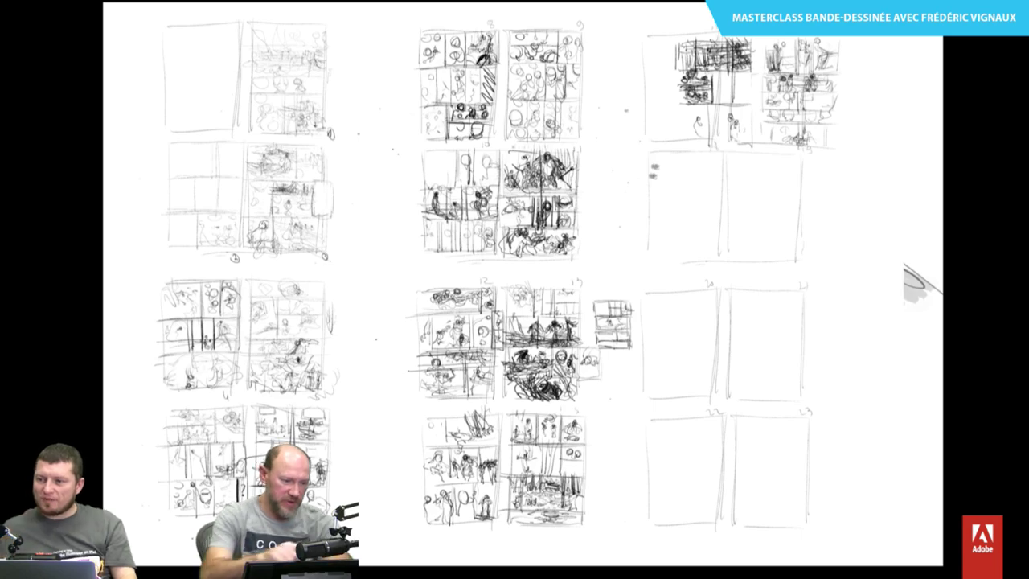
pyautogui.scroll(1, 322, 242)
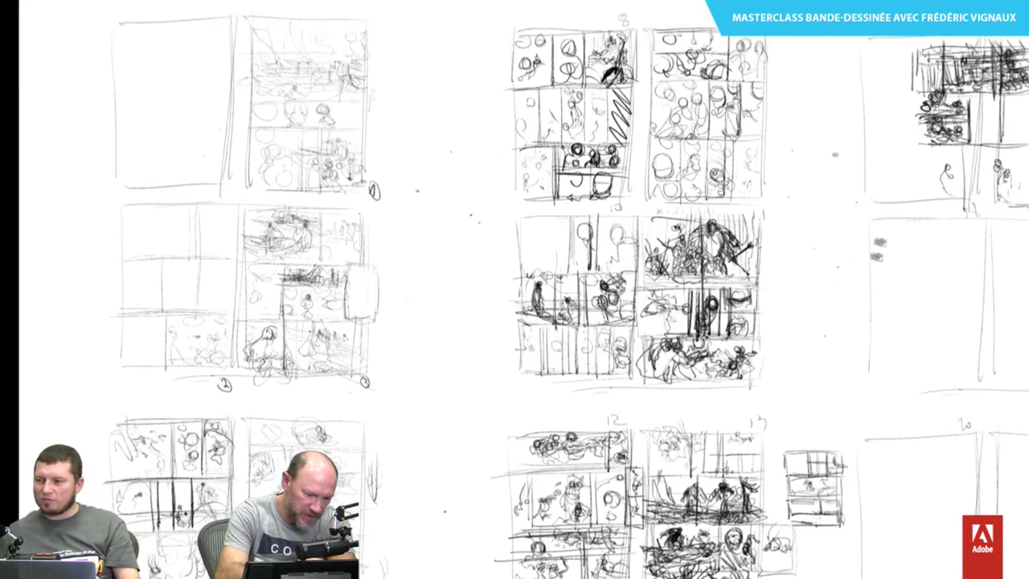
pyautogui.scroll(1, 322, 241)
pyautogui.scroll(1, 515, 289)
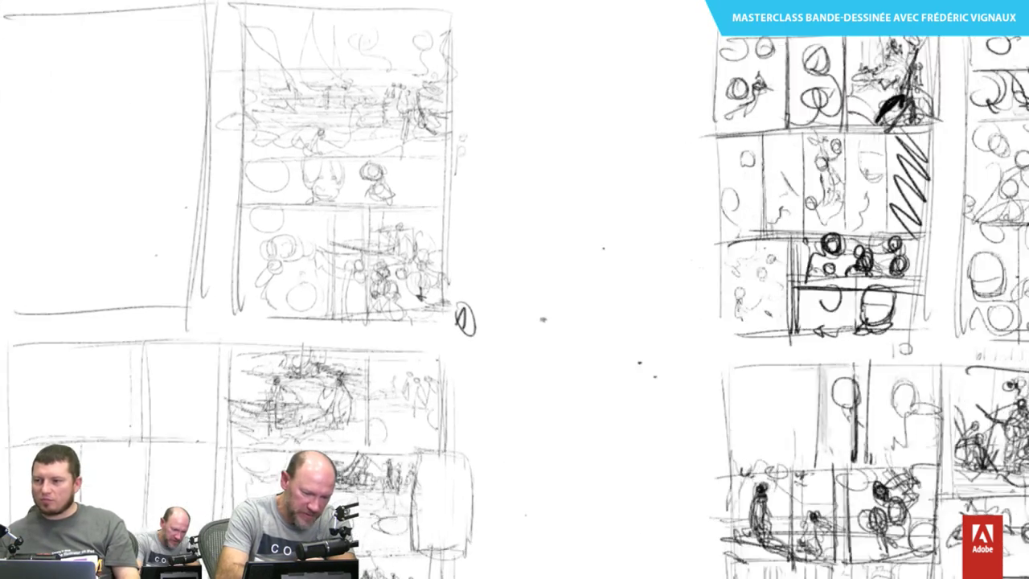
pyautogui.scroll(1, 514, 289)
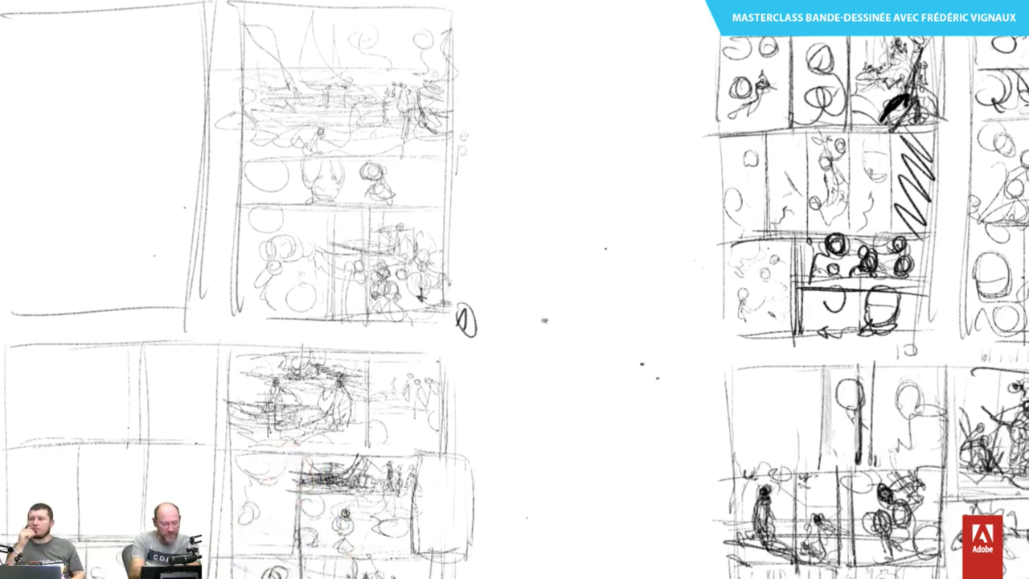
pyautogui.scroll(1, 514, 290)
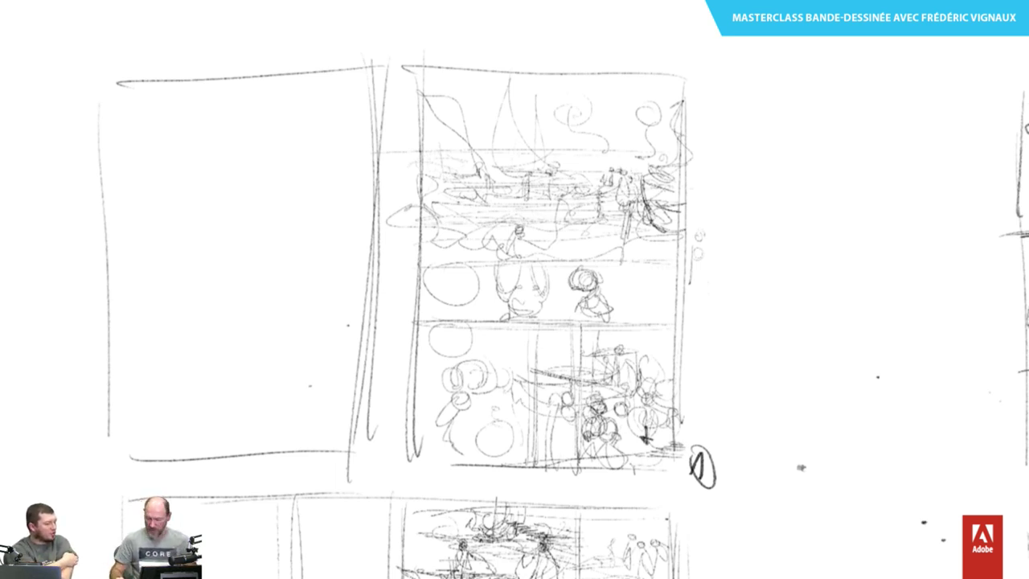
# Exit full screen and reframe the enlarged storyboard page on its sailing-ship panel.
pyautogui.press('f')
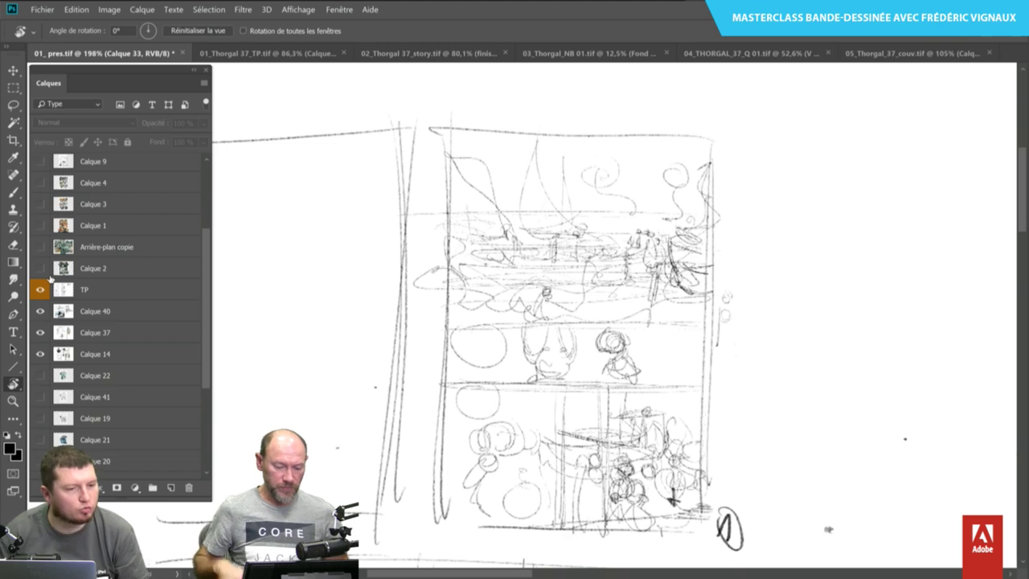
pyautogui.scroll(3, 532, 297)
pyautogui.scroll(-1, 293, 423)
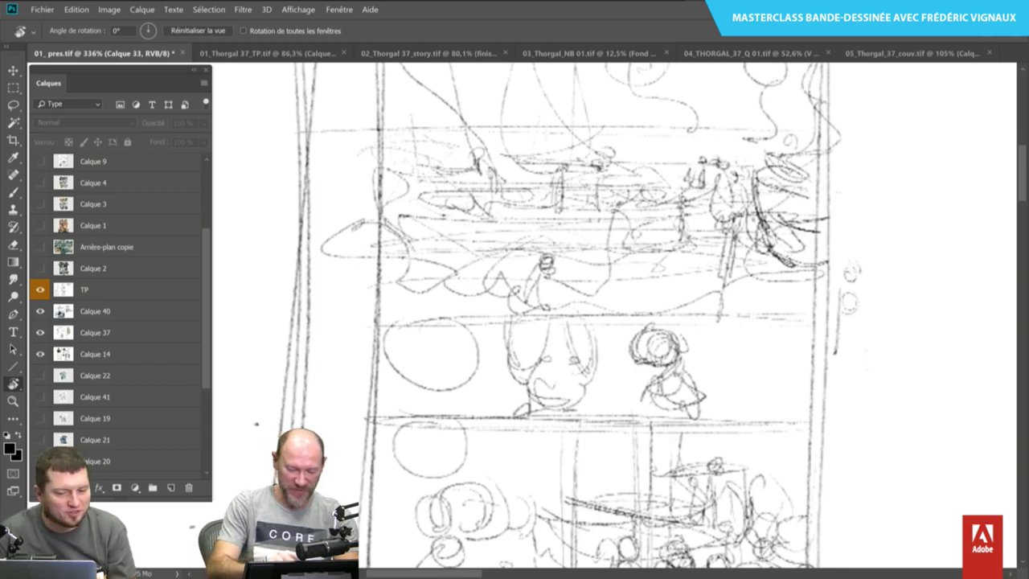
pyautogui.scroll(-2, 611, 321)
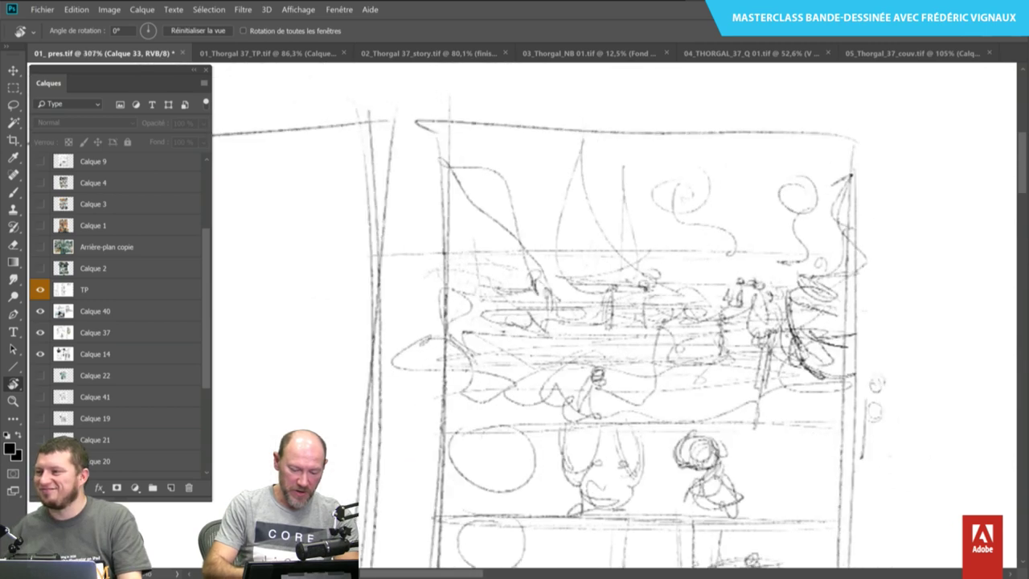
pyautogui.moveTo(610, 322); pyautogui.dragTo(573, 294)
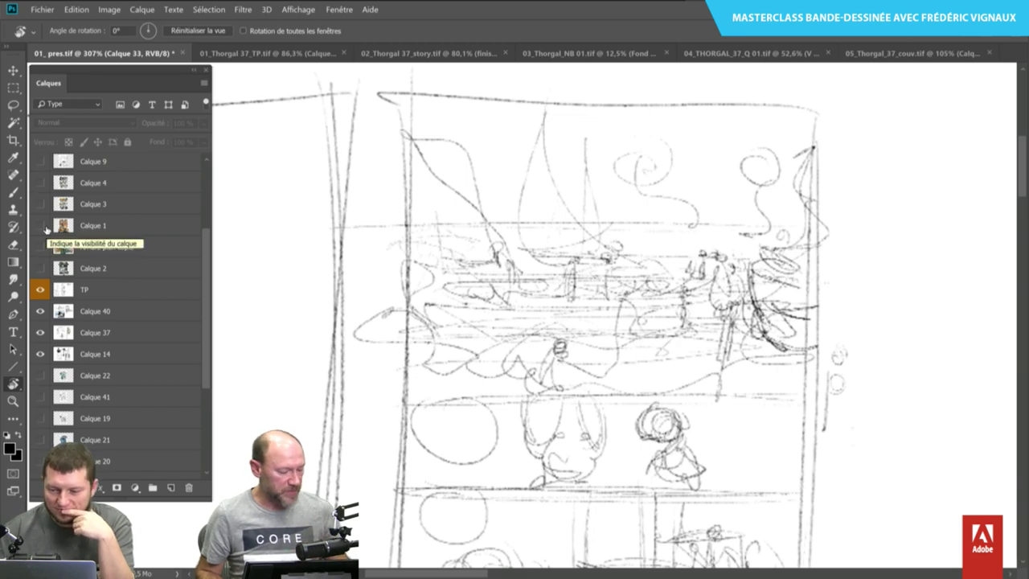
# Show Calque 2's coloured zombie page and add the empty Calque 77 layer above it.
pyautogui.click(41, 268)
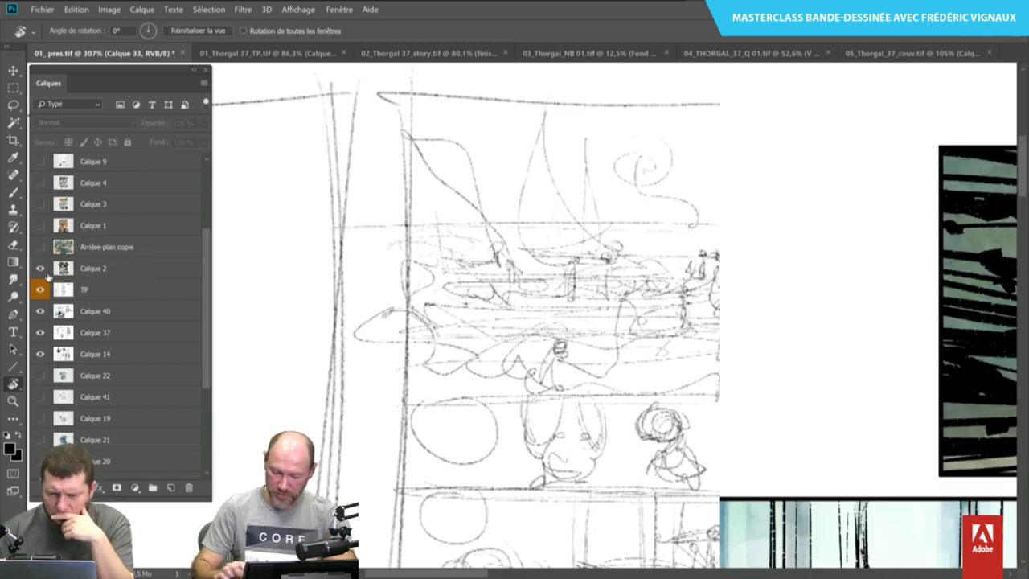
pyautogui.moveTo(643, 362); pyautogui.dragTo(358, 250)
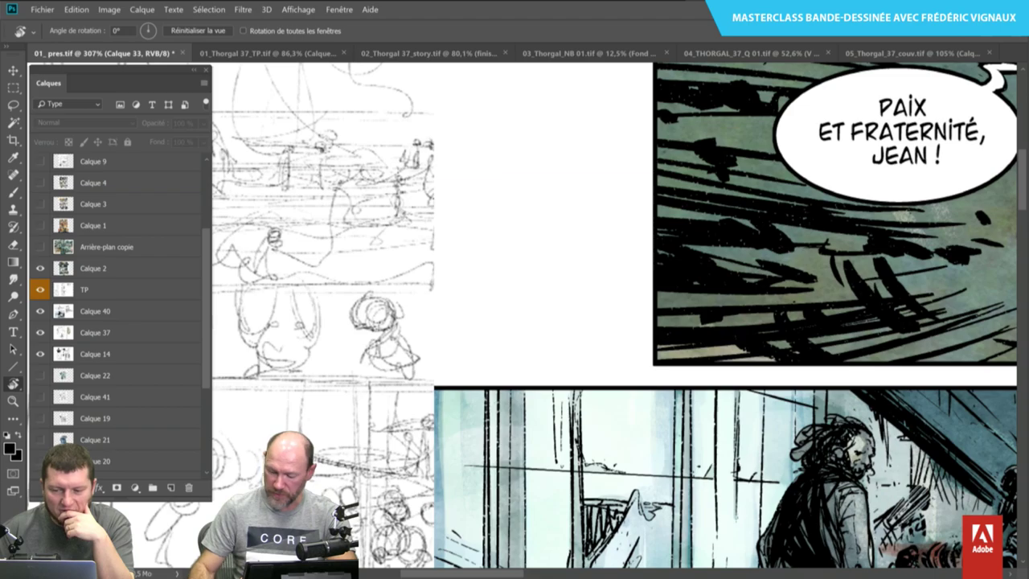
pyautogui.scroll(-2, 540, 278)
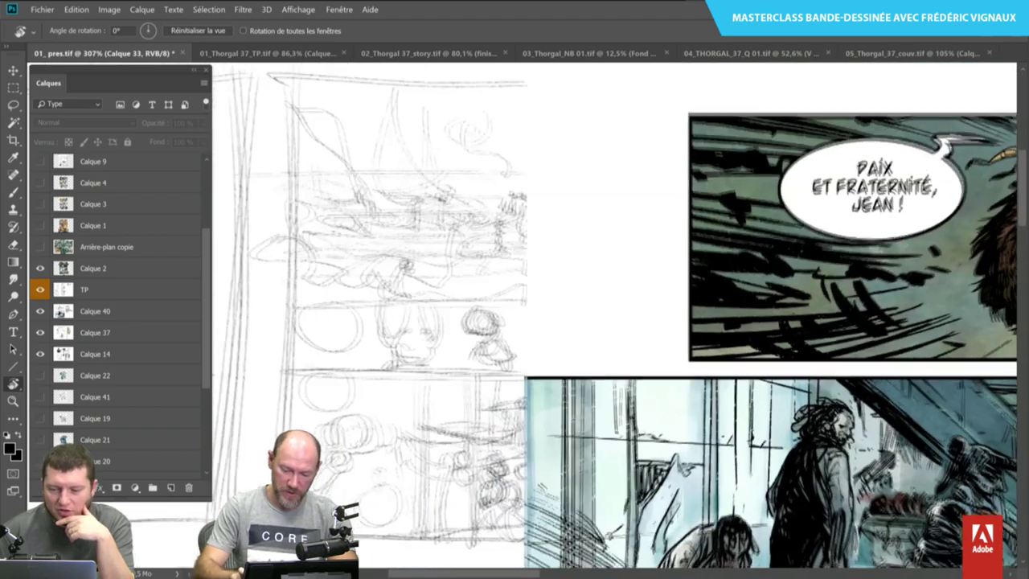
pyautogui.scroll(-1, 541, 278)
pyautogui.scroll(-1, 540, 278)
pyautogui.scroll(-1, 540, 278)
pyautogui.moveTo(643, 361); pyautogui.dragTo(430, 306)
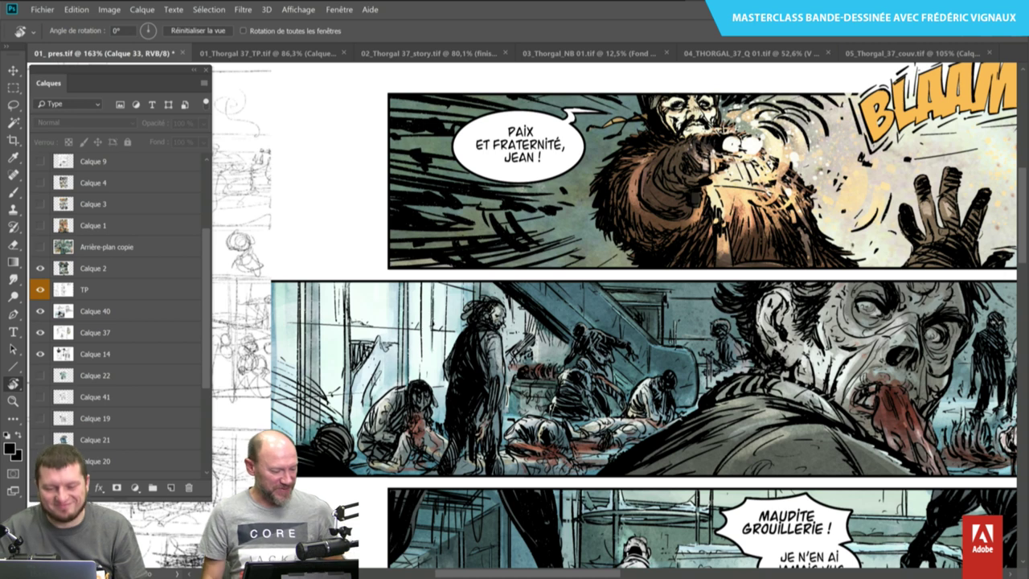
pyautogui.click(139, 271)
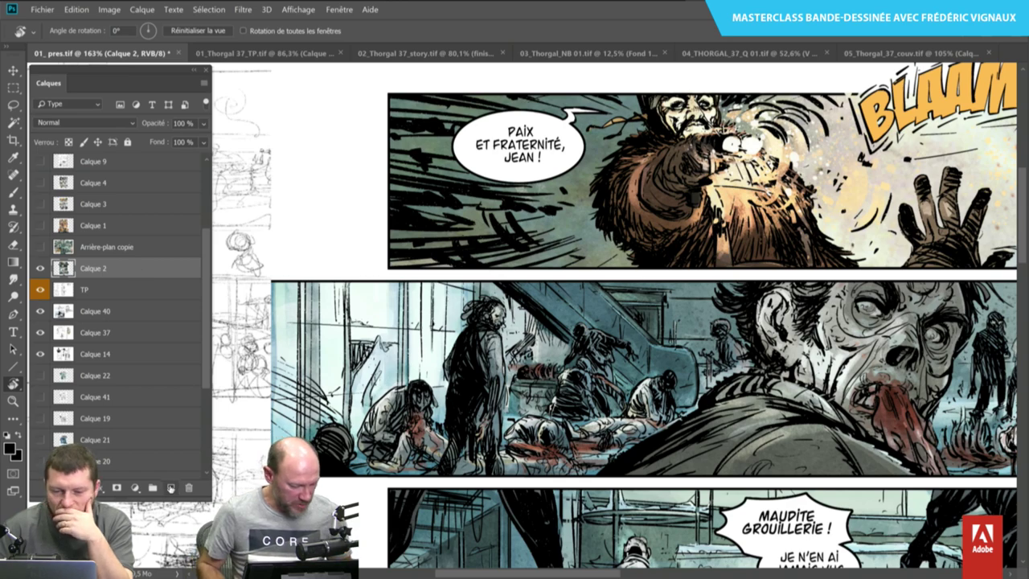
pyautogui.click(171, 488)
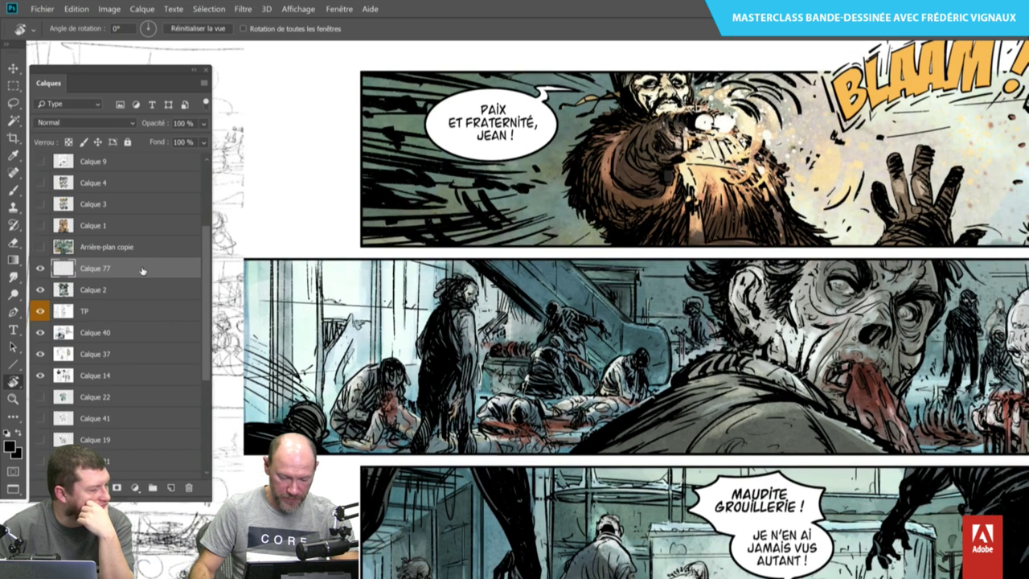
# Zoom in on the spread in full screen and paint a grey test loop in the right margin.
pyautogui.press('f')
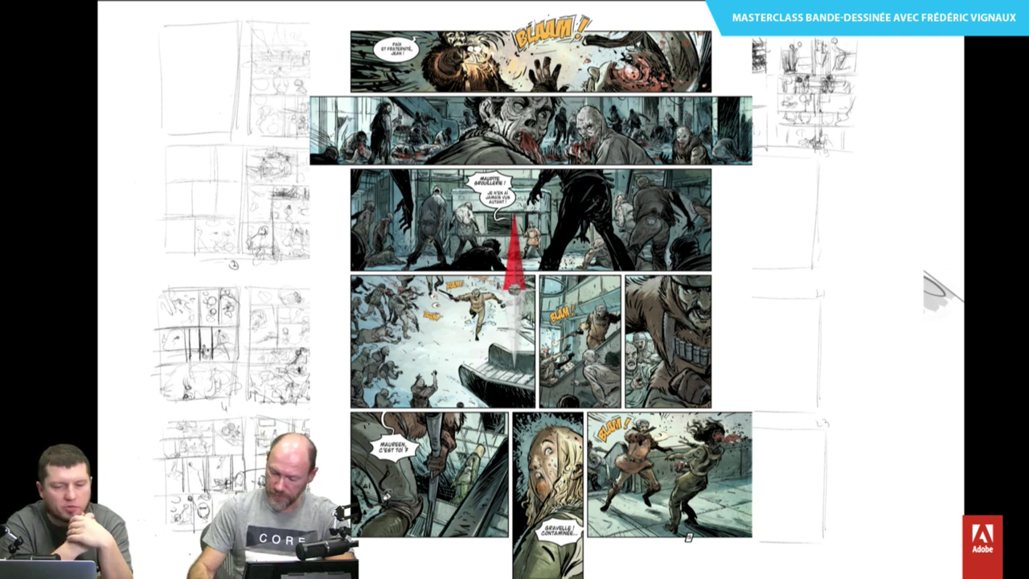
pyautogui.press('f')
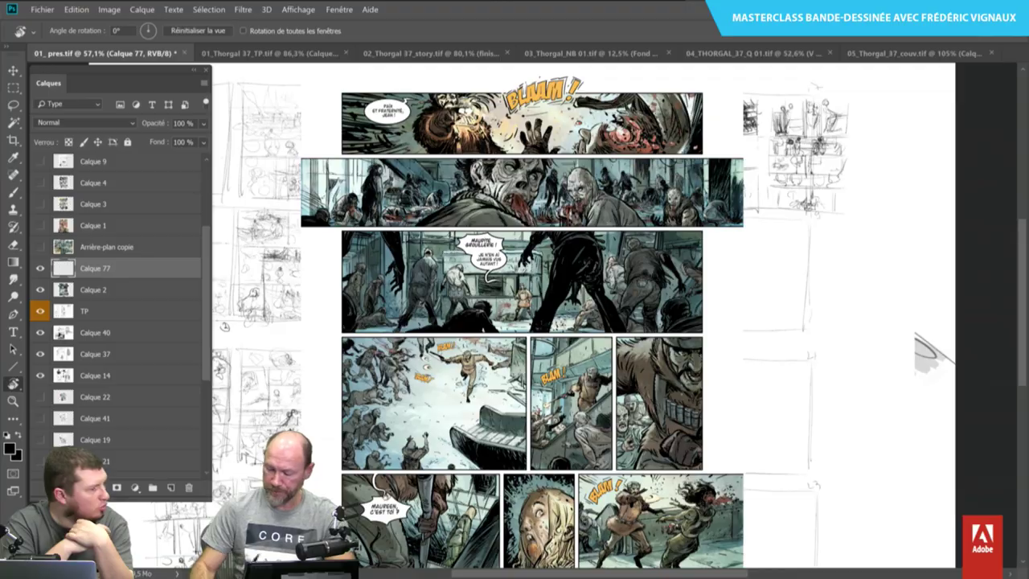
pyautogui.press('f')
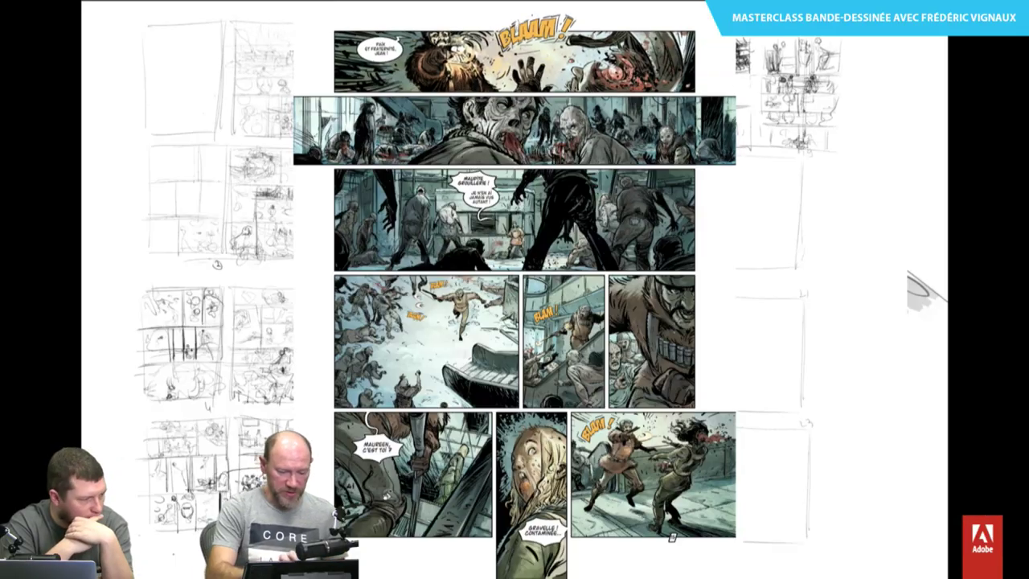
pyautogui.hotkey('ctrl', '+')
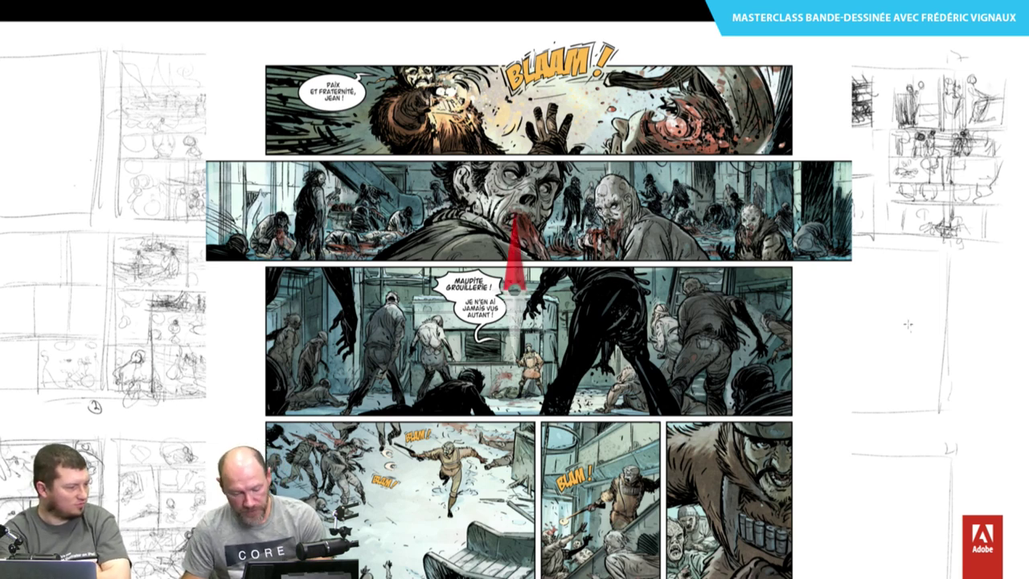
pyautogui.moveTo(907, 320); pyautogui.dragTo(916, 370)
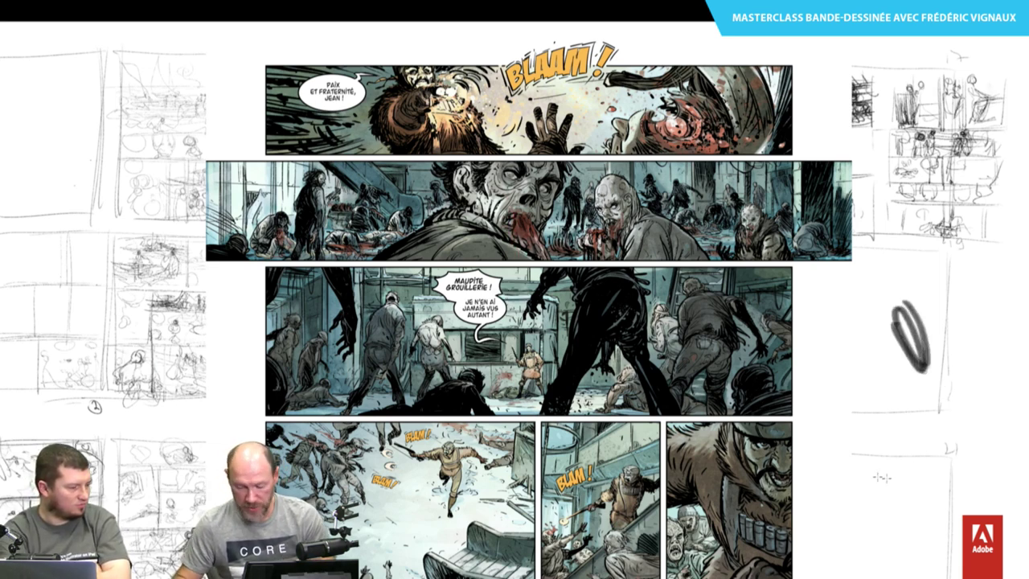
# Set the foreground colour to bright red in the Color Picker and return to full screen.
pyautogui.press('f')
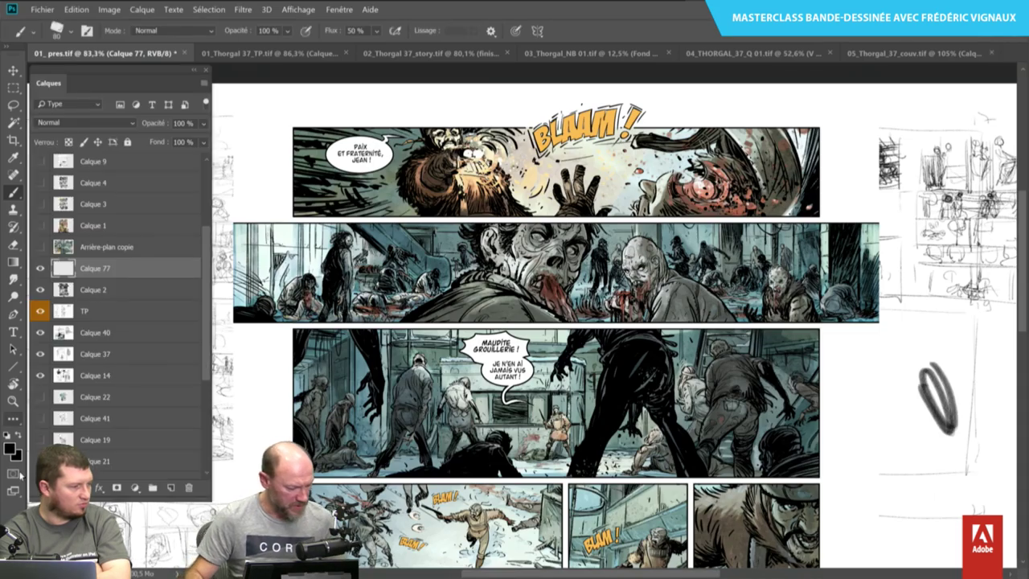
pyautogui.click(9, 448)
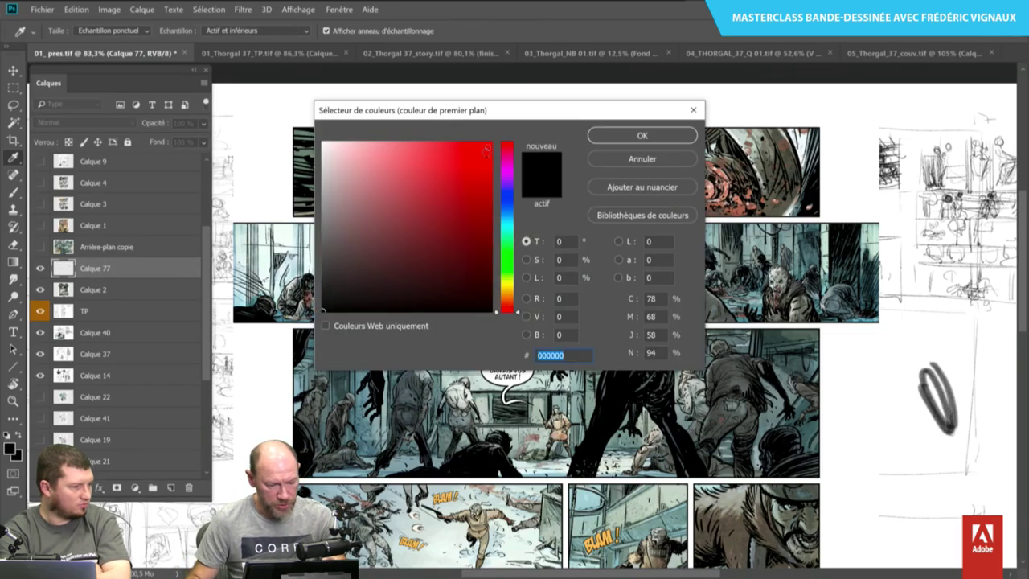
pyautogui.click(486, 150)
pyautogui.click(599, 138)
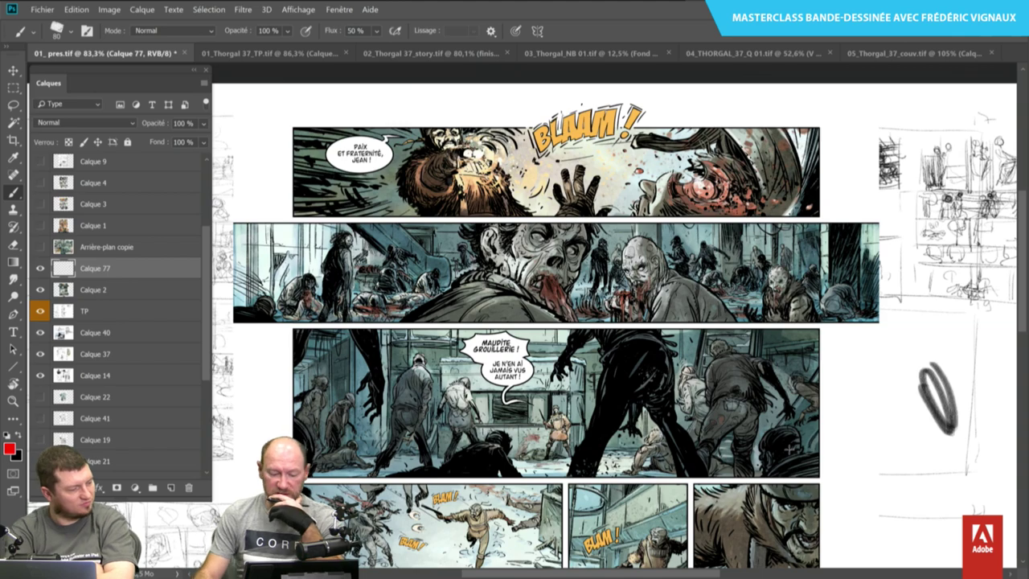
pyautogui.press('f')
pyautogui.press('f')
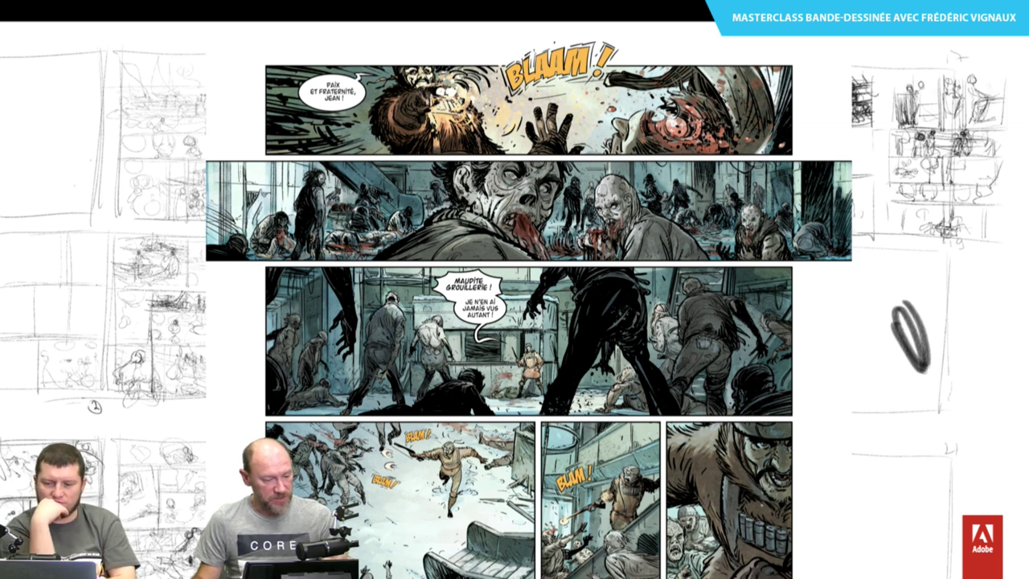
# Draw a red entry arrow into the first panel and circle the BLAAM! sound effect.
pyautogui.moveTo(249, 35); pyautogui.dragTo(426, 69)
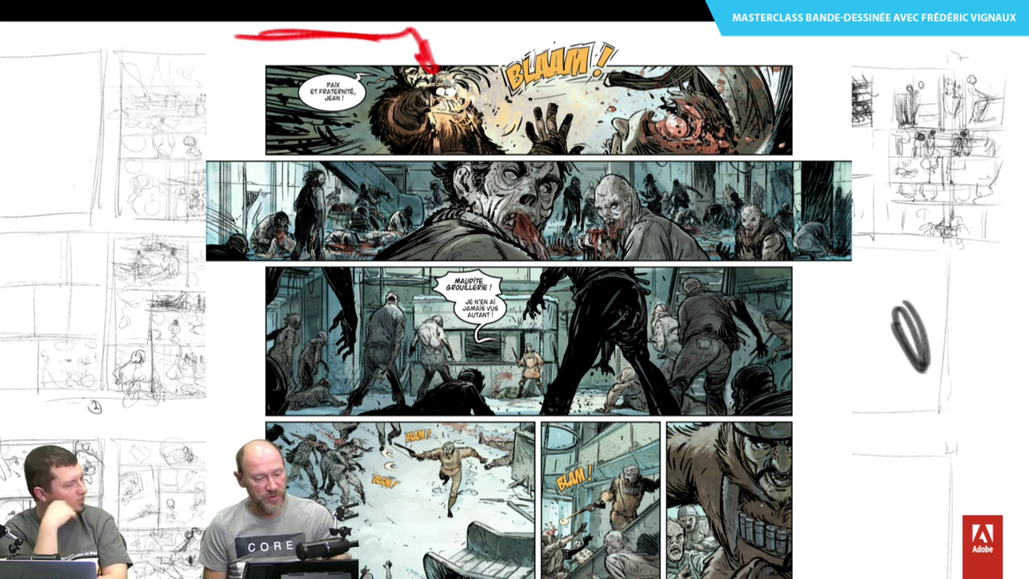
pyautogui.moveTo(426, 45)
pyautogui.mouseDown()
pyautogui.moveTo(438, 81)
pyautogui.moveTo(492, 103)
pyautogui.moveTo(597, 116)
pyautogui.mouseUp()
pyautogui.moveTo(635, 51)
pyautogui.mouseDown()
pyautogui.moveTo(651, 62)
pyautogui.moveTo(514, 40)
pyautogui.moveTo(659, 80)
pyautogui.mouseUp()
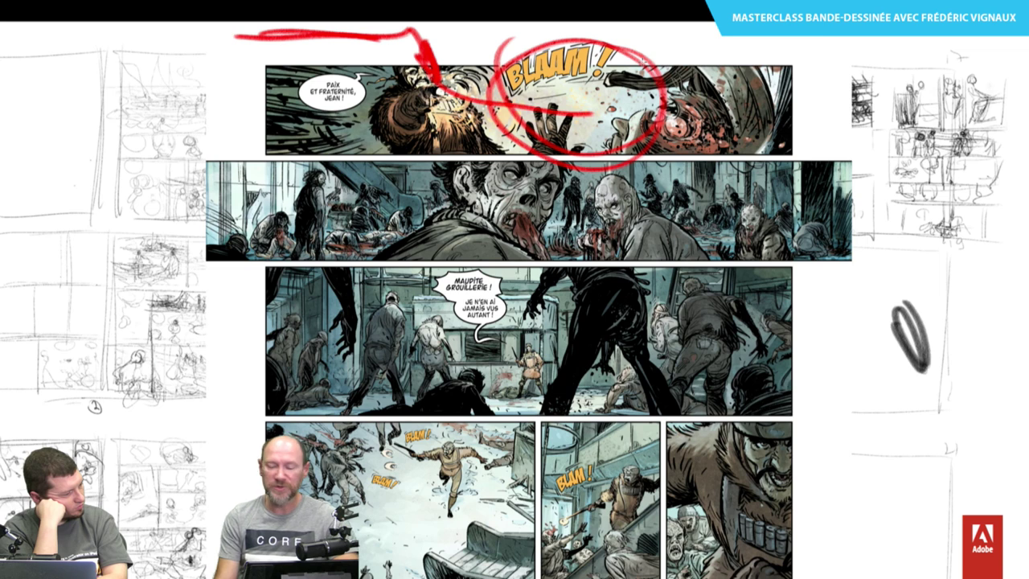
pyautogui.moveTo(447, 64)
pyautogui.mouseDown()
pyautogui.moveTo(483, 105)
pyautogui.moveTo(607, 113)
pyautogui.mouseUp()
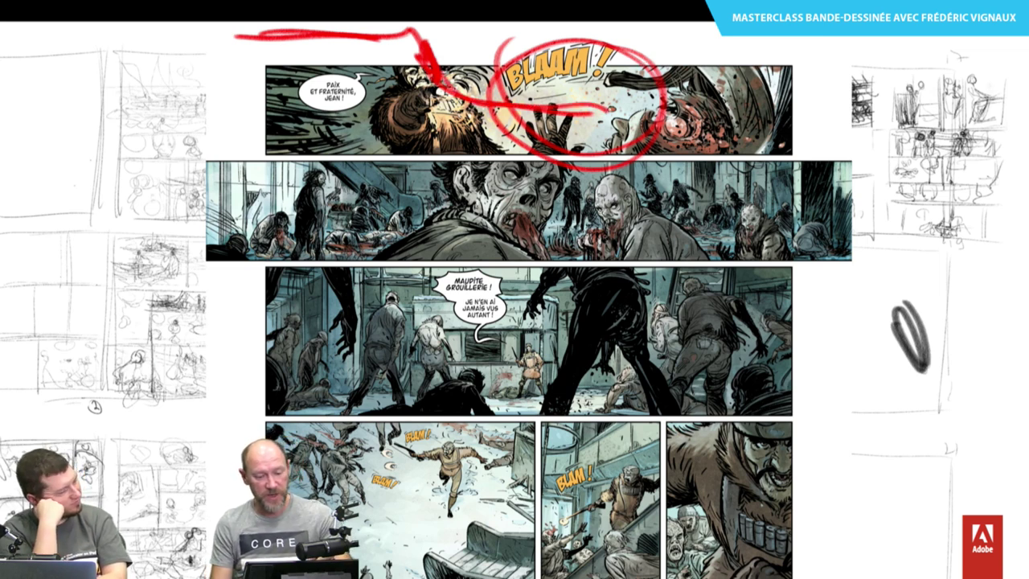
# Hatch the top panel's right figure in red and link it toward the second panel.
pyautogui.moveTo(800, 65)
pyautogui.mouseDown()
pyautogui.moveTo(795, 157)
pyautogui.moveTo(646, 128)
pyautogui.mouseUp()
pyautogui.moveTo(667, 72)
pyautogui.mouseDown()
pyautogui.moveTo(776, 58)
pyautogui.moveTo(776, 153)
pyautogui.mouseUp()
pyautogui.moveTo(764, 55); pyautogui.dragTo(755, 125)
pyautogui.moveTo(747, 72)
pyautogui.mouseDown()
pyautogui.moveTo(693, 138)
pyautogui.moveTo(650, 129)
pyautogui.mouseUp()
pyautogui.moveTo(649, 89)
pyautogui.mouseDown()
pyautogui.moveTo(653, 121)
pyautogui.moveTo(536, 220)
pyautogui.mouseUp()
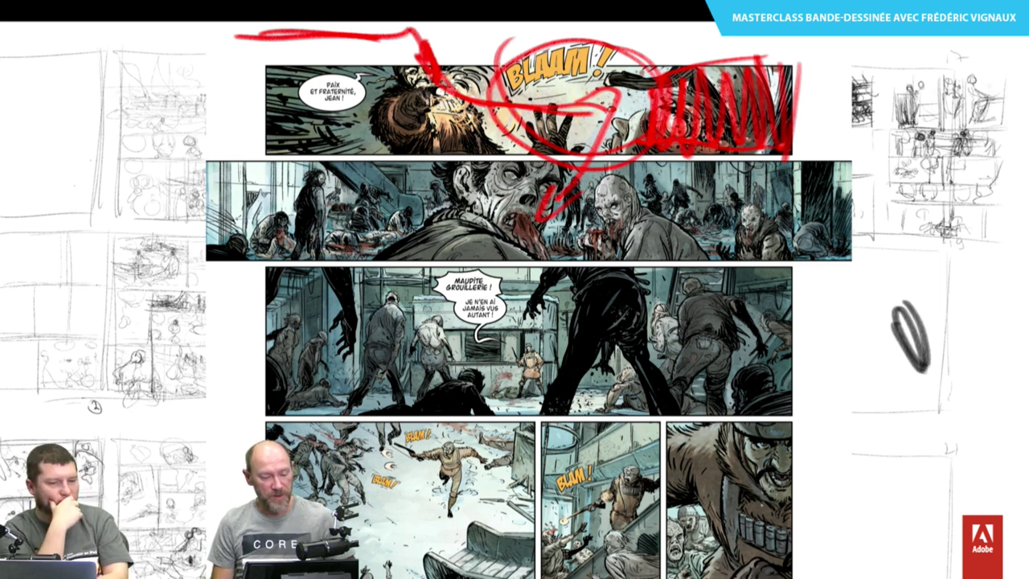
# Circle the two faces in the second panel in red.
pyautogui.moveTo(561, 153)
pyautogui.mouseDown()
pyautogui.moveTo(530, 133)
pyautogui.moveTo(518, 237)
pyautogui.moveTo(567, 193)
pyautogui.mouseUp()
pyautogui.moveTo(619, 169); pyautogui.dragTo(613, 237)
pyautogui.moveTo(515, 179); pyautogui.dragTo(570, 229)
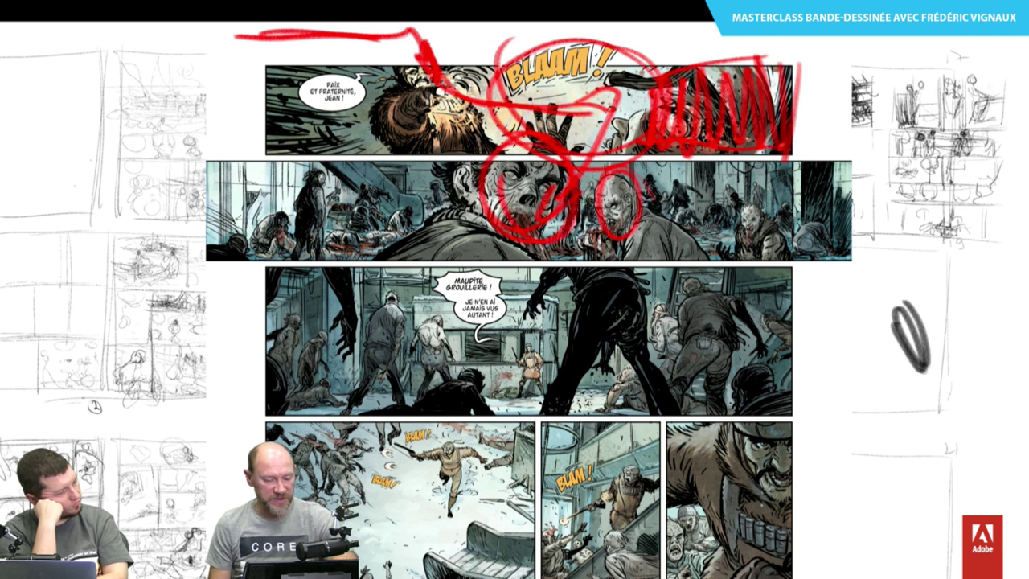
# Zigzag-hatch the third panel and draw its reading path linked from the second panel.
pyautogui.moveTo(603, 277)
pyautogui.mouseDown()
pyautogui.moveTo(651, 338)
pyautogui.moveTo(578, 358)
pyautogui.moveTo(563, 402)
pyautogui.mouseUp()
pyautogui.moveTo(759, 269); pyautogui.dragTo(775, 369)
pyautogui.moveTo(675, 310); pyautogui.dragTo(711, 378)
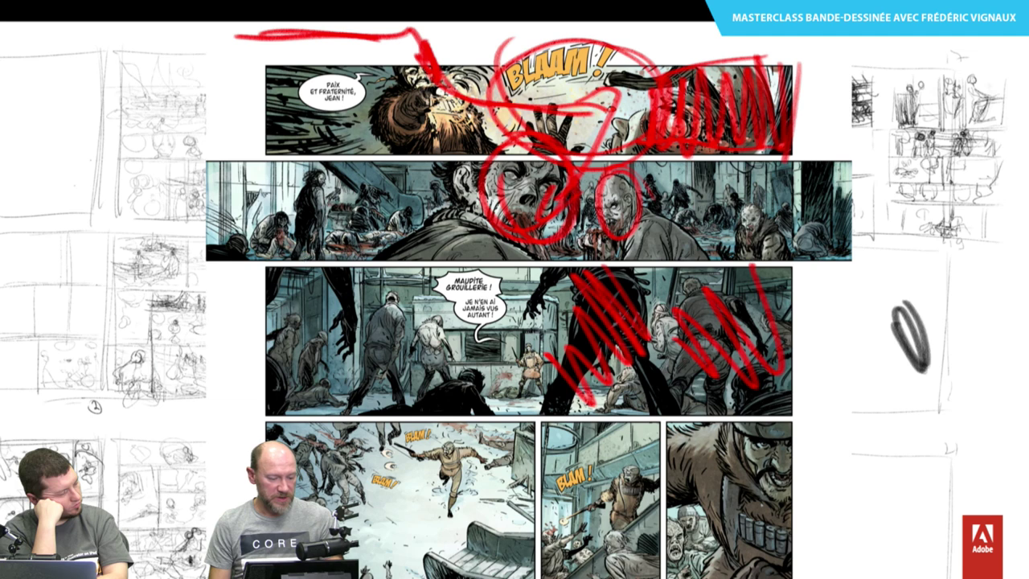
pyautogui.moveTo(273, 274); pyautogui.dragTo(358, 329)
pyautogui.moveTo(346, 290); pyautogui.dragTo(434, 389)
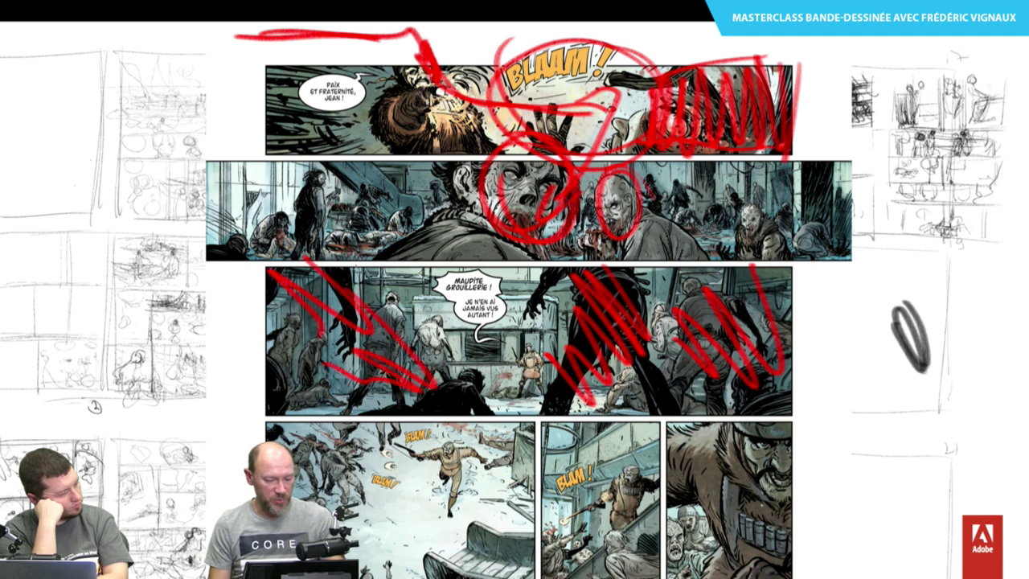
pyautogui.moveTo(354, 265)
pyautogui.mouseDown()
pyautogui.moveTo(515, 413)
pyautogui.moveTo(602, 277)
pyautogui.moveTo(365, 265)
pyautogui.mouseUp()
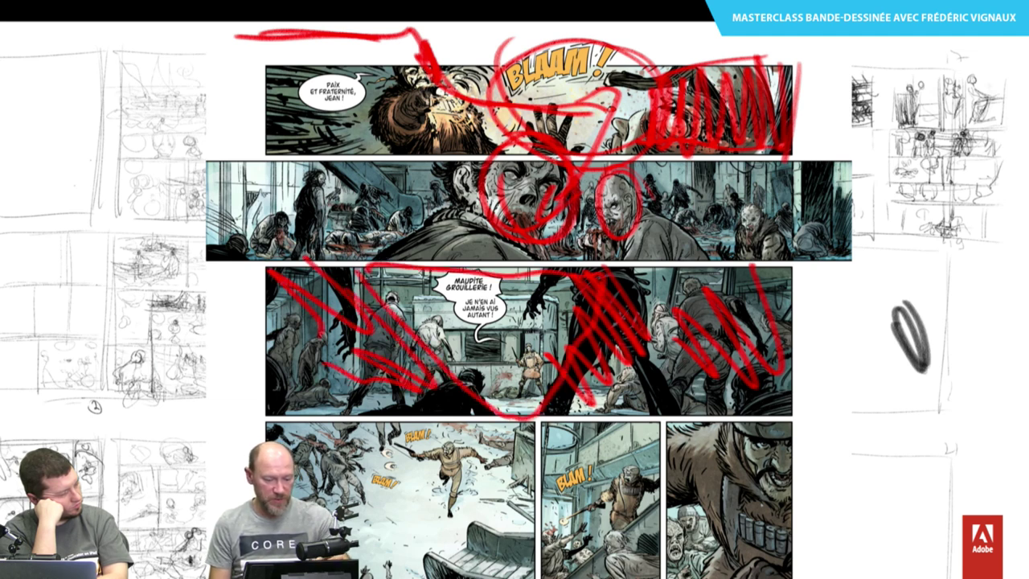
pyautogui.moveTo(555, 157); pyautogui.dragTo(506, 369)
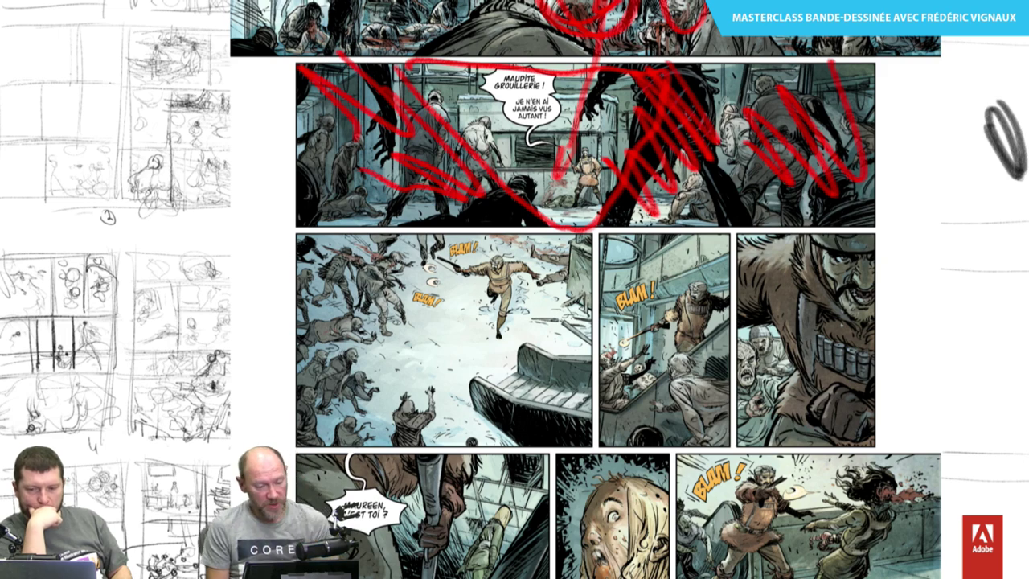
# Redo the stray line into the snowy panel and link the third panel to the running figure.
pyautogui.moveTo(513, 215); pyautogui.dragTo(518, 354)
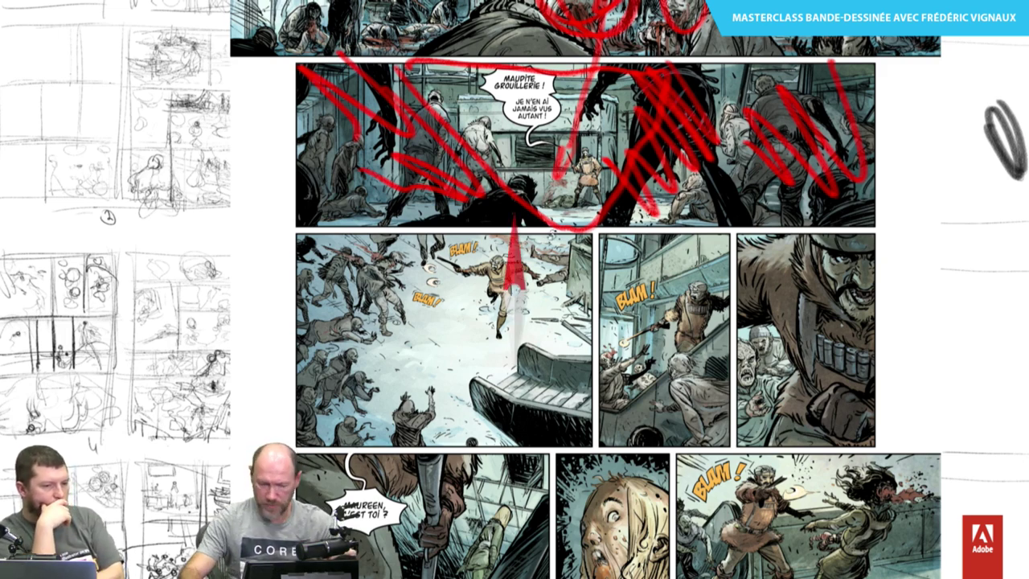
pyautogui.hotkey('ctrl', 'z')
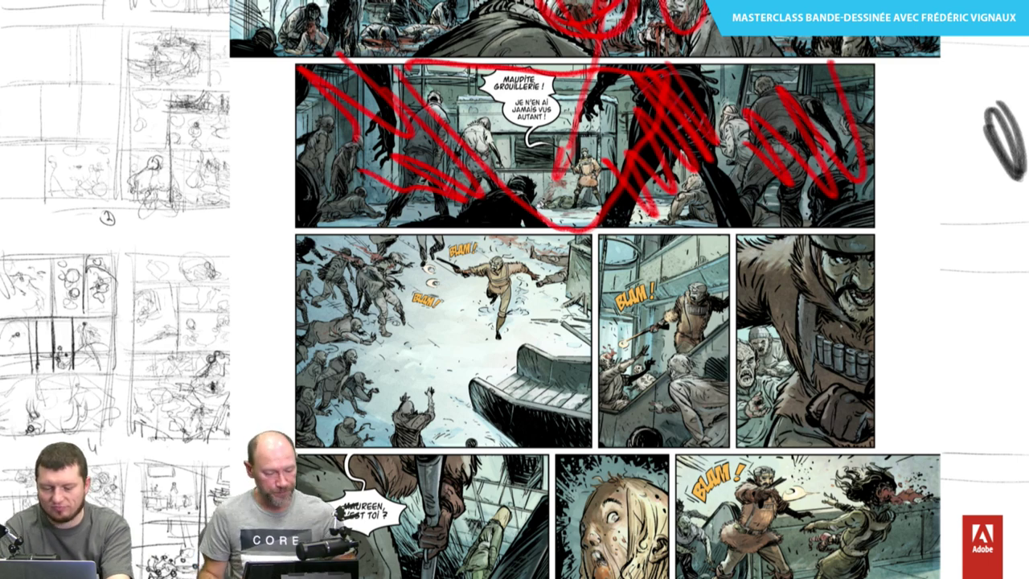
pyautogui.moveTo(513, 229); pyautogui.dragTo(519, 354)
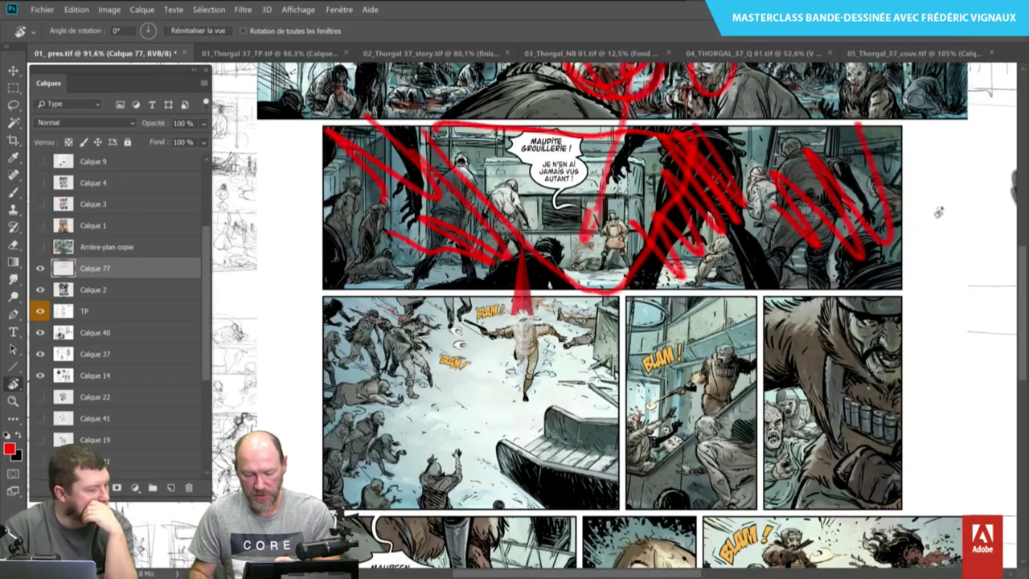
pyautogui.press('b')
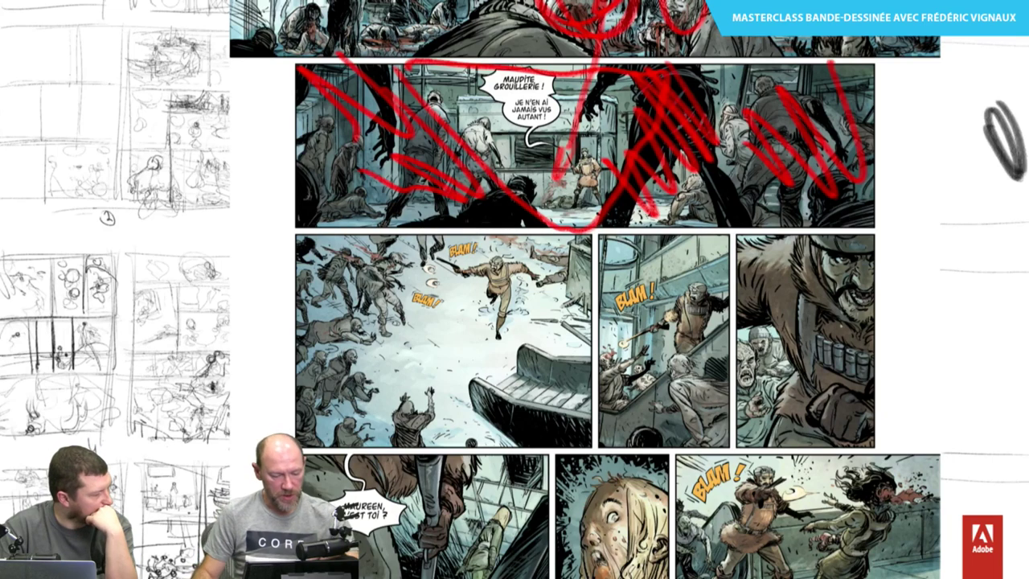
pyautogui.moveTo(580, 116)
pyautogui.mouseDown()
pyautogui.moveTo(507, 278)
pyautogui.moveTo(553, 223)
pyautogui.mouseUp()
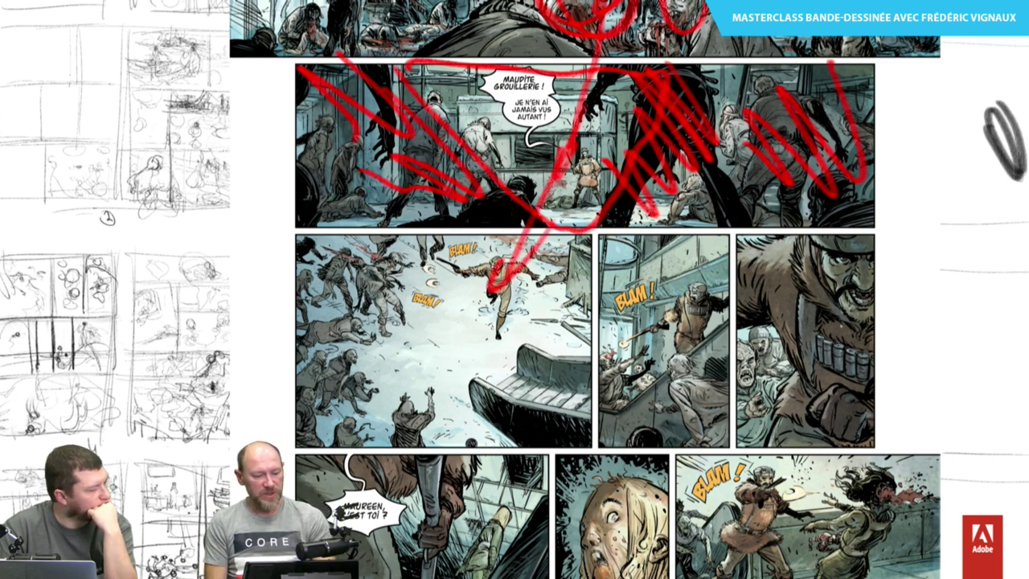
# Hatch the snowy panel's crowd and the BLAM panel, sweeping a path to the bearded man.
pyautogui.moveTo(418, 257)
pyautogui.mouseDown()
pyautogui.moveTo(389, 406)
pyautogui.moveTo(532, 413)
pyautogui.moveTo(370, 386)
pyautogui.moveTo(296, 237)
pyautogui.mouseUp()
pyautogui.moveTo(377, 253)
pyautogui.mouseDown()
pyautogui.moveTo(373, 354)
pyautogui.moveTo(402, 450)
pyautogui.moveTo(446, 438)
pyautogui.mouseUp()
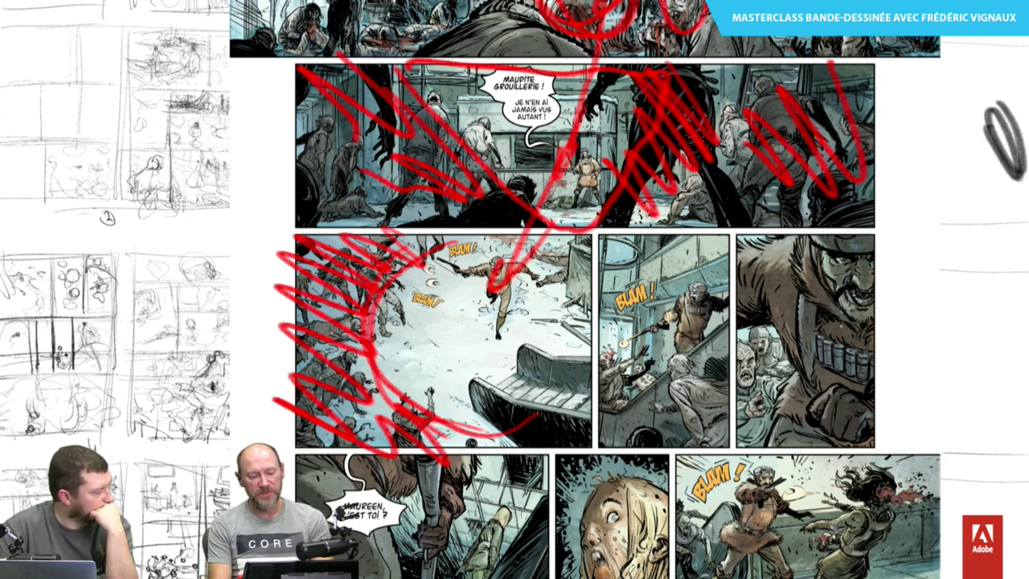
pyautogui.moveTo(525, 254)
pyautogui.mouseDown()
pyautogui.moveTo(482, 372)
pyautogui.moveTo(631, 398)
pyautogui.mouseUp()
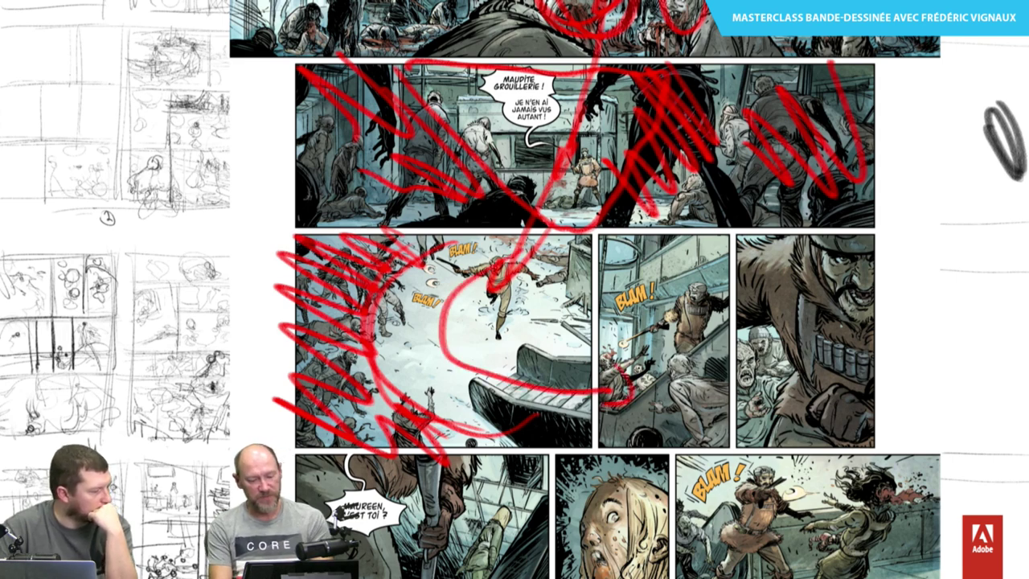
pyautogui.moveTo(641, 411)
pyautogui.mouseDown()
pyautogui.moveTo(738, 315)
pyautogui.moveTo(627, 429)
pyautogui.moveTo(704, 344)
pyautogui.mouseUp()
pyautogui.moveTo(727, 321); pyautogui.dragTo(731, 422)
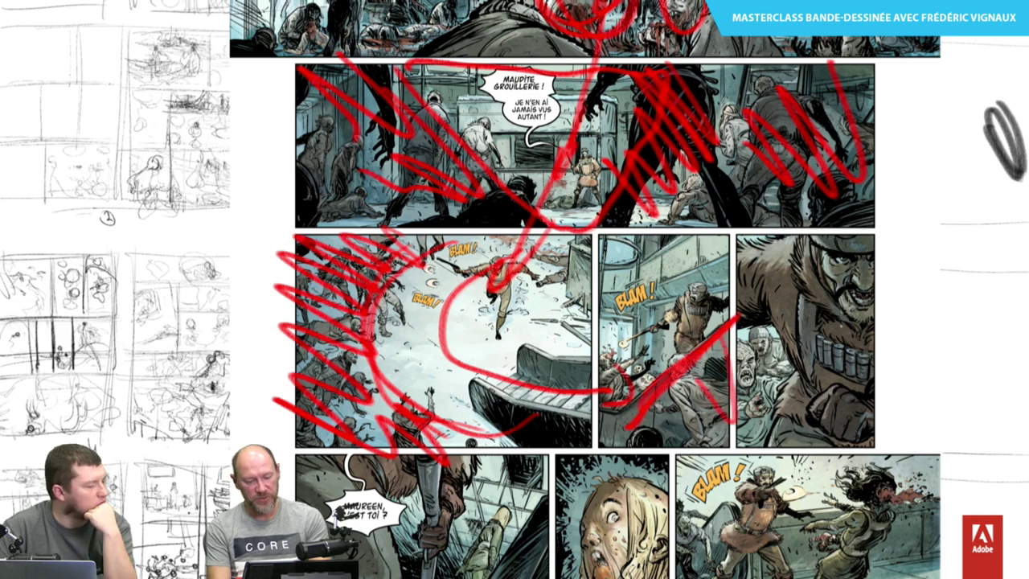
pyautogui.moveTo(710, 368); pyautogui.dragTo(615, 442)
pyautogui.moveTo(507, 370)
pyautogui.mouseDown()
pyautogui.moveTo(590, 398)
pyautogui.moveTo(808, 241)
pyautogui.moveTo(819, 312)
pyautogui.mouseUp()
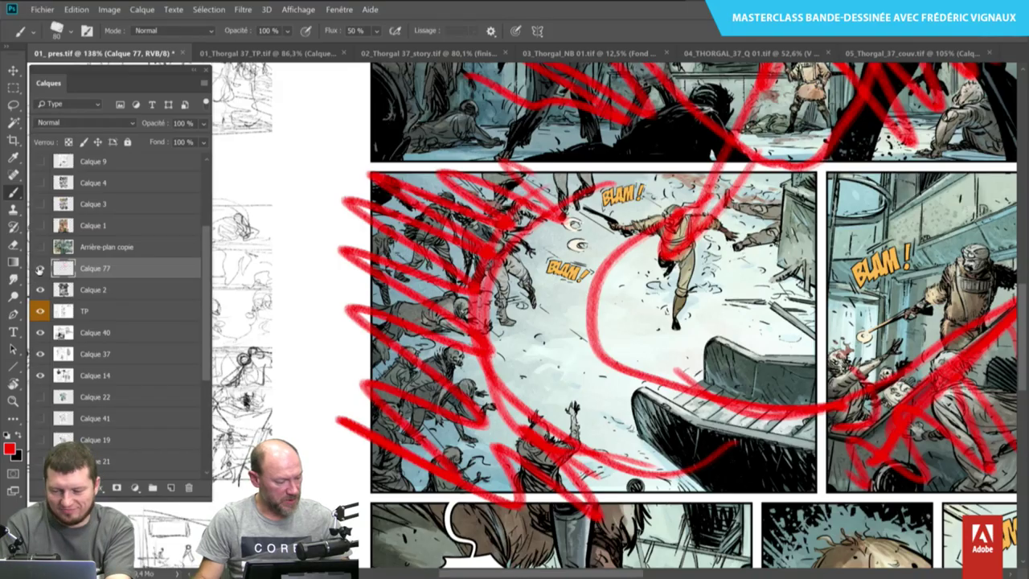
# Hide Calque 77, reset the rotated view to 0°, and zoom in on the action panels.
pyautogui.click(40, 269)
pyautogui.scroll(-2, 48, 275)
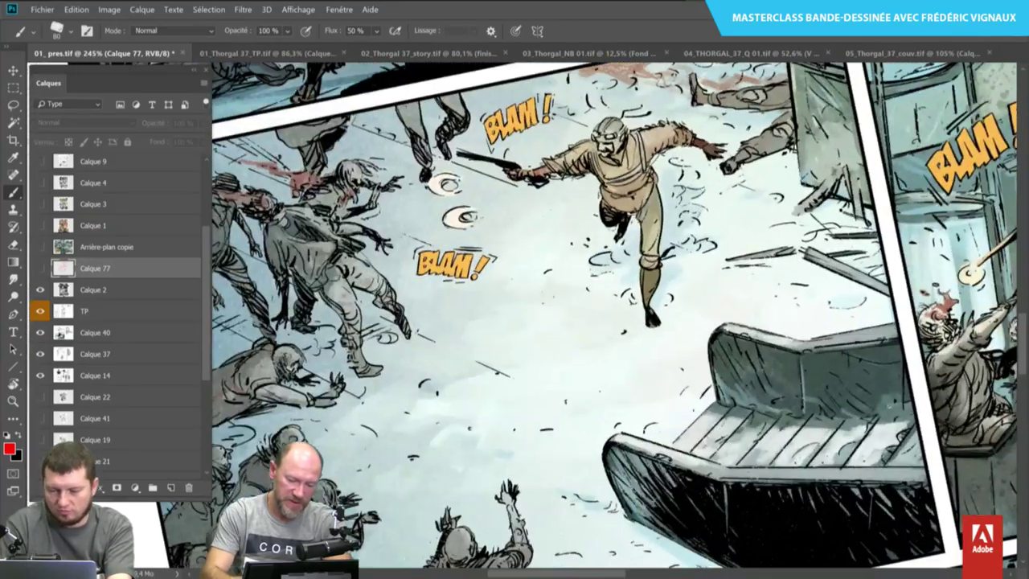
pyautogui.press('r')
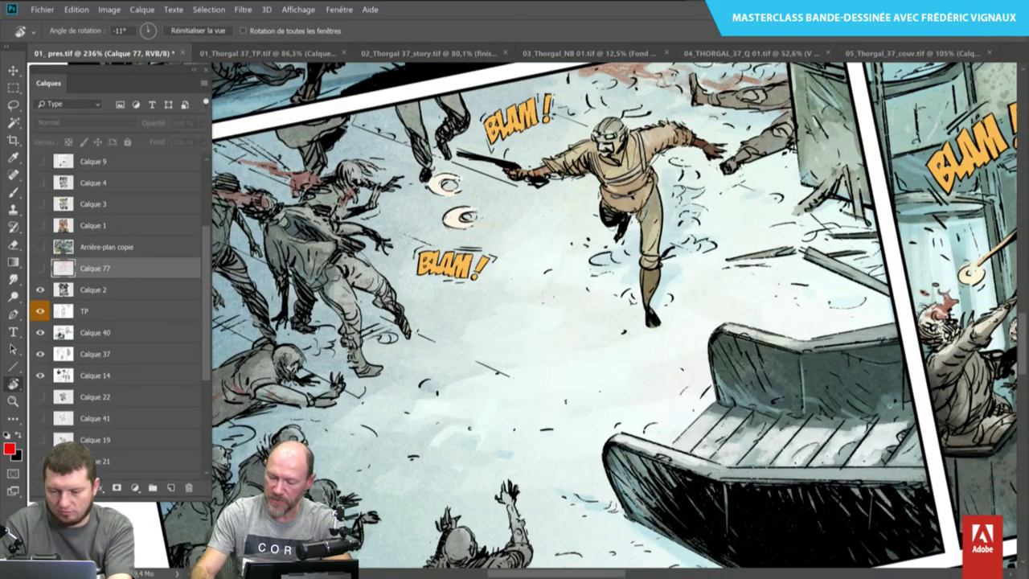
pyautogui.press('Escape')
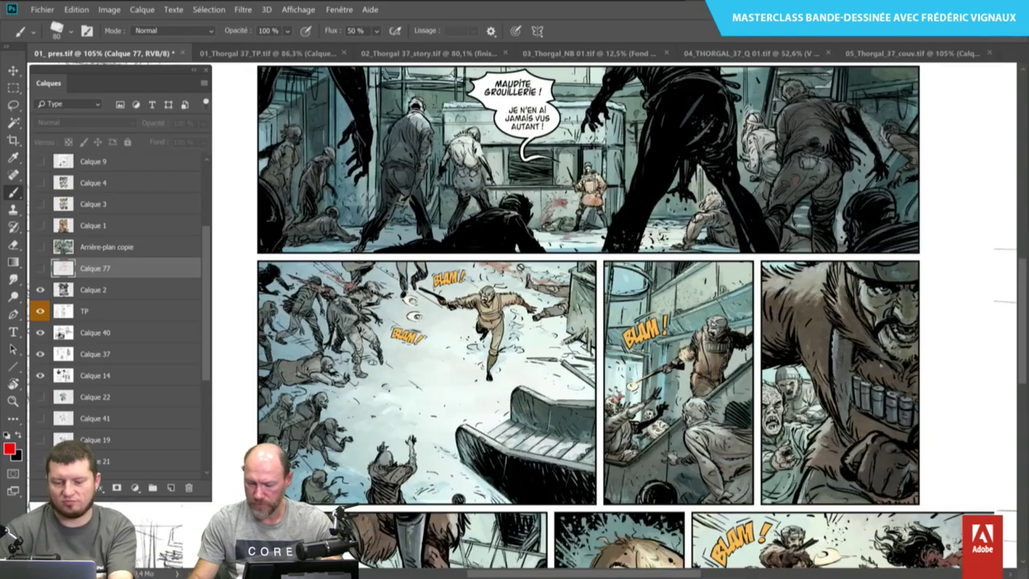
pyautogui.scroll(3, 646, 414)
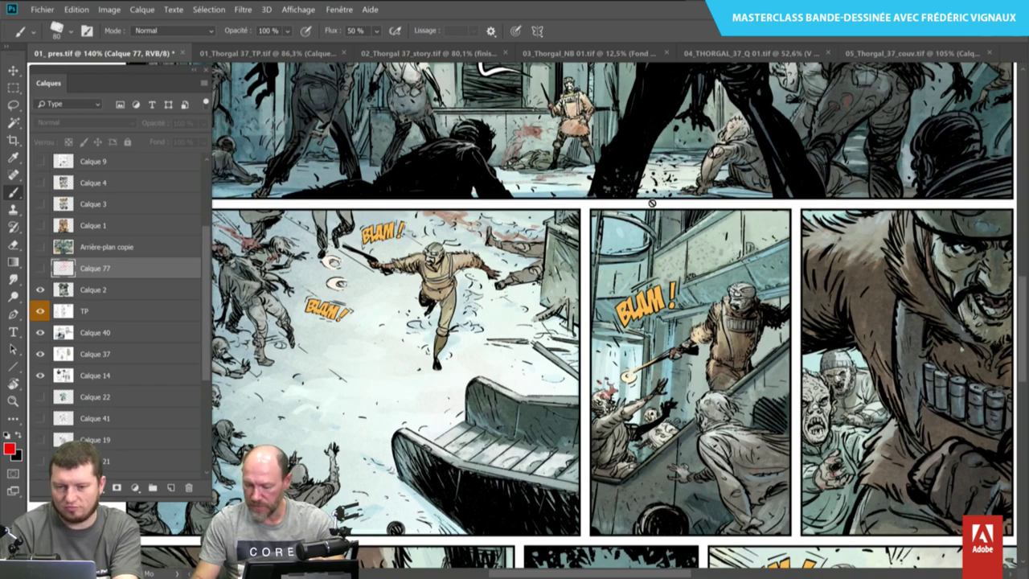
# Show Calque 77 and add dense red zigzags down the narrow middle action panel.
pyautogui.click(40, 268)
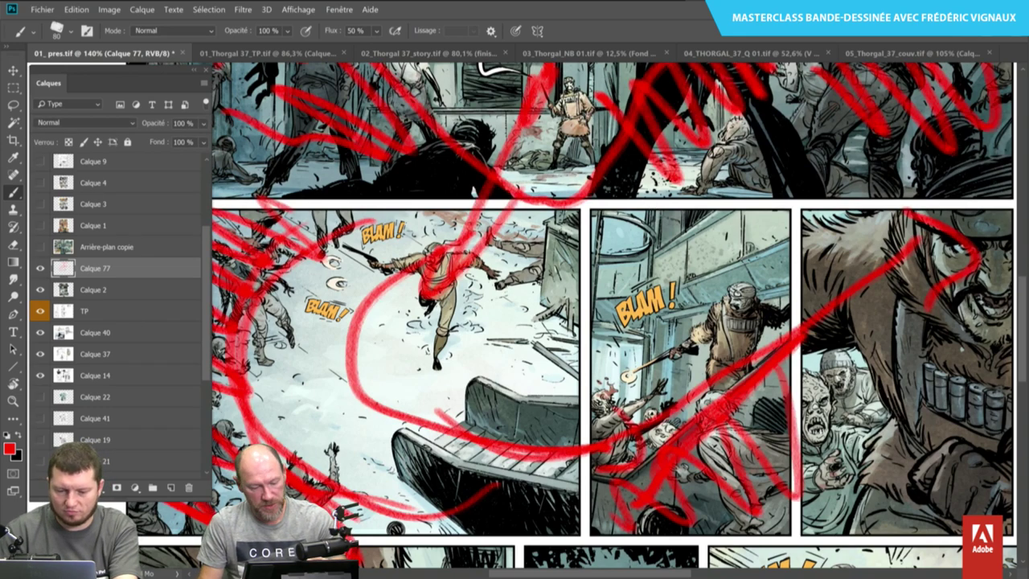
pyautogui.moveTo(662, 200)
pyautogui.mouseDown()
pyautogui.moveTo(631, 458)
pyautogui.moveTo(603, 454)
pyautogui.moveTo(586, 376)
pyautogui.mouseUp()
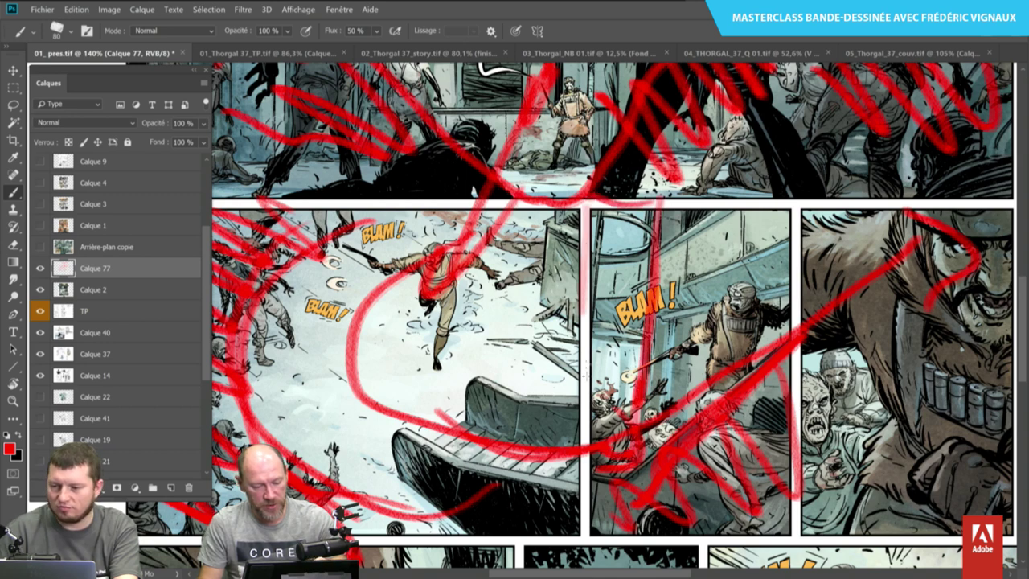
pyautogui.moveTo(635, 193); pyautogui.dragTo(603, 434)
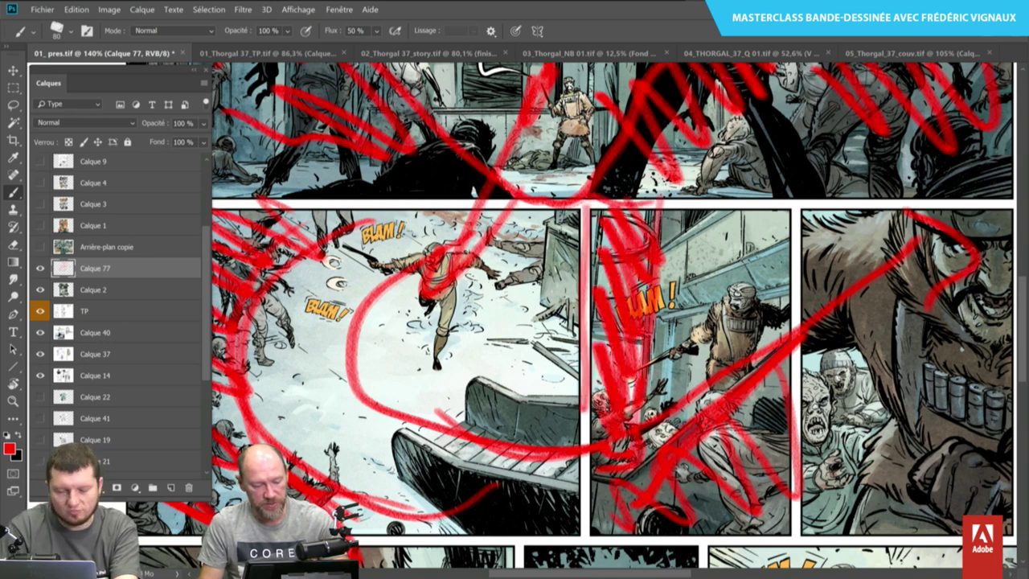
pyautogui.moveTo(617, 392); pyautogui.dragTo(596, 452)
# Zoom out and add red marks beside the top-right and Maureen panels.
pyautogui.scroll(-1, 611, 321)
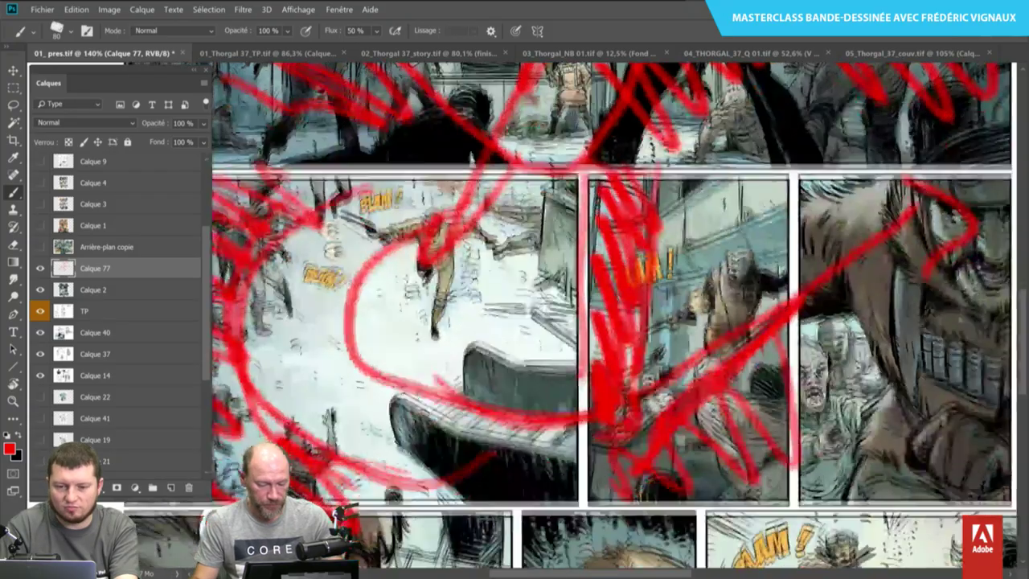
pyautogui.scroll(-4, 611, 322)
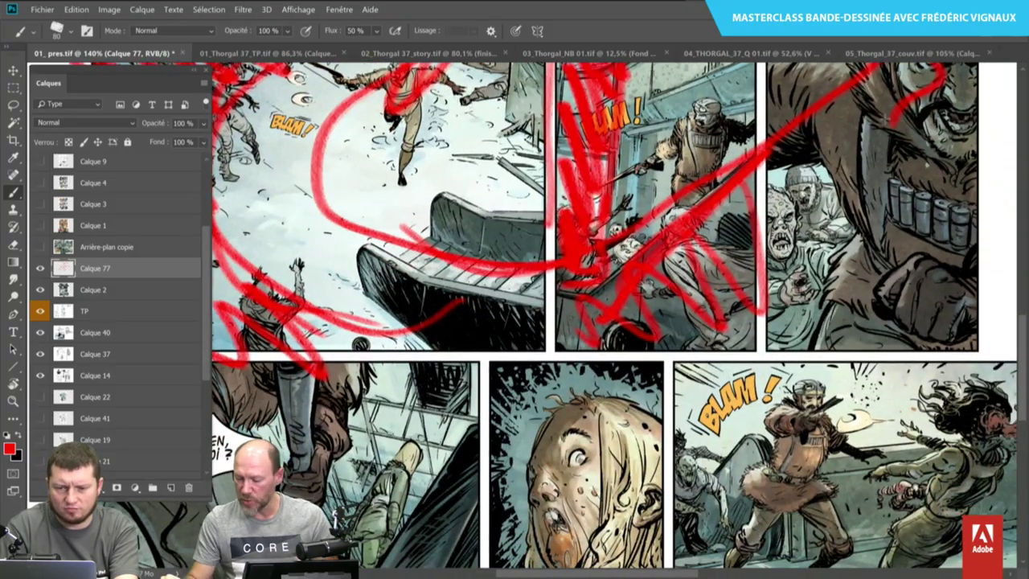
pyautogui.scroll(-2, 667, 276)
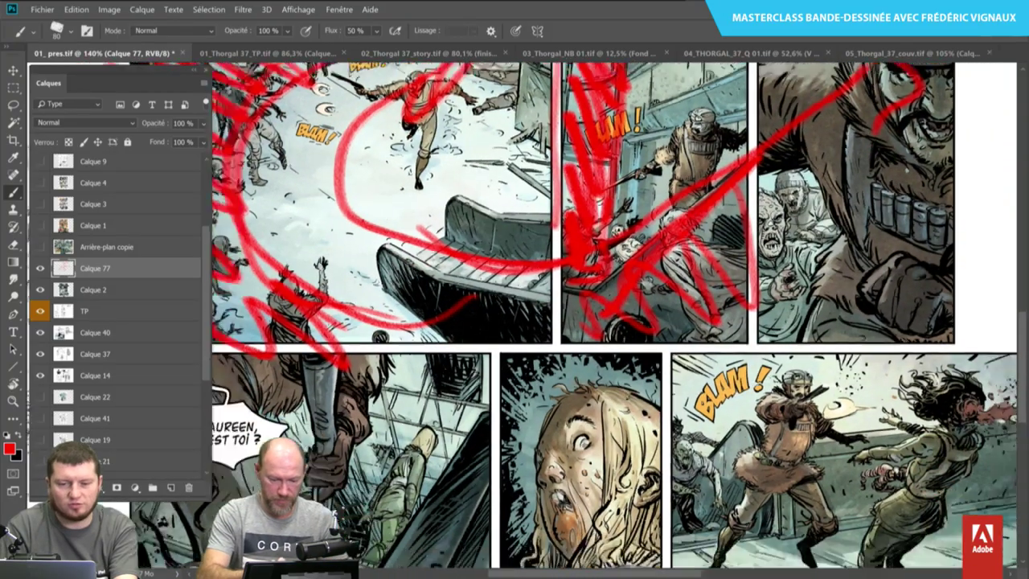
pyautogui.scroll(-2, 667, 276)
pyautogui.scroll(-1, 611, 322)
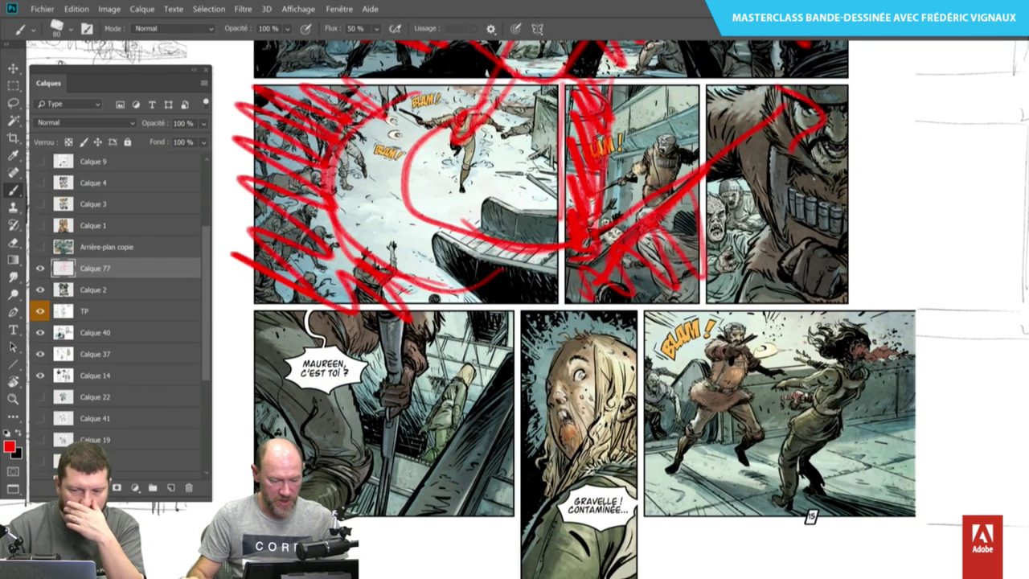
pyautogui.moveTo(861, 87); pyautogui.dragTo(852, 217)
pyautogui.moveTo(230, 399); pyautogui.dragTo(297, 414)
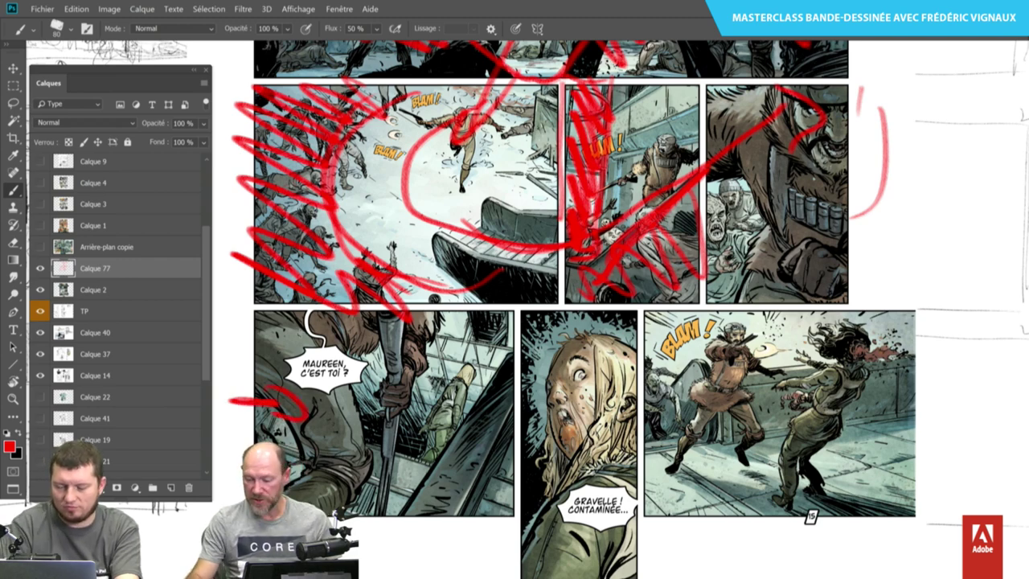
# In full screen, scribble red zigzags and a long curved flow stroke around the bottom-left panel.
pyautogui.press('f')
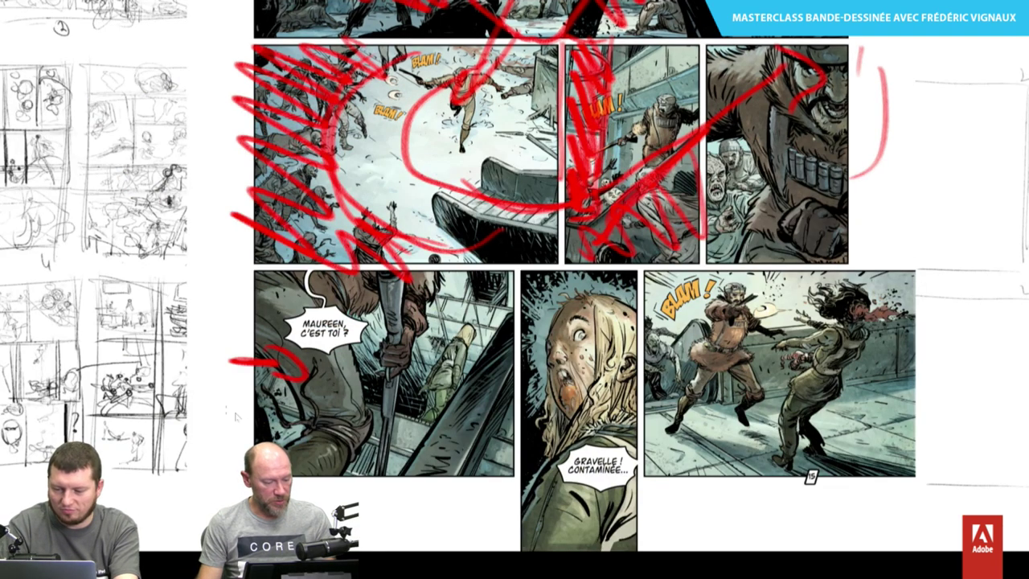
pyautogui.moveTo(214, 406); pyautogui.dragTo(247, 417)
pyautogui.moveTo(514, 354); pyautogui.dragTo(494, 434)
pyautogui.moveTo(507, 330); pyautogui.dragTo(430, 482)
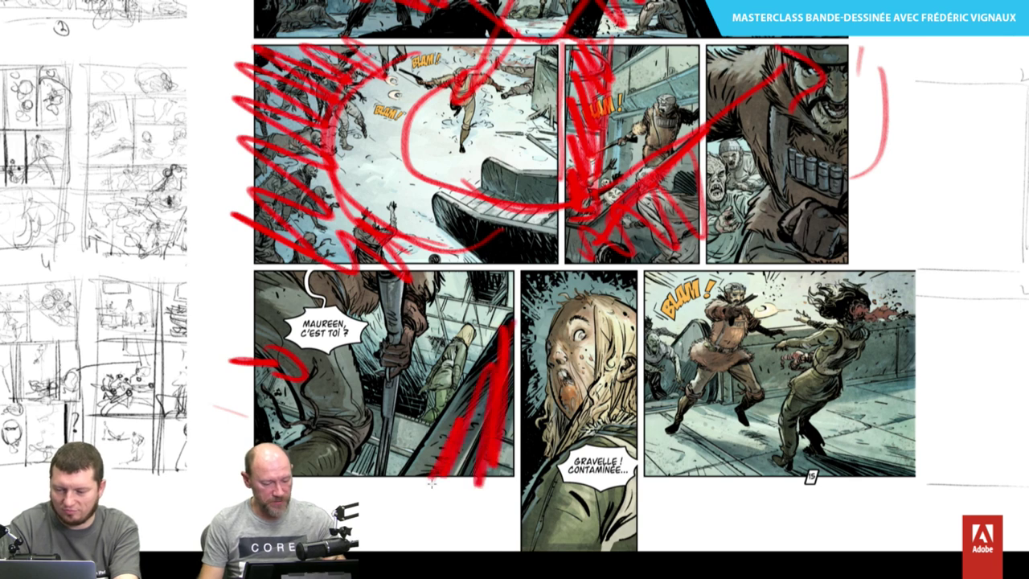
pyautogui.moveTo(193, 434)
pyautogui.mouseDown()
pyautogui.moveTo(438, 350)
pyautogui.moveTo(474, 309)
pyautogui.moveTo(458, 358)
pyautogui.mouseUp()
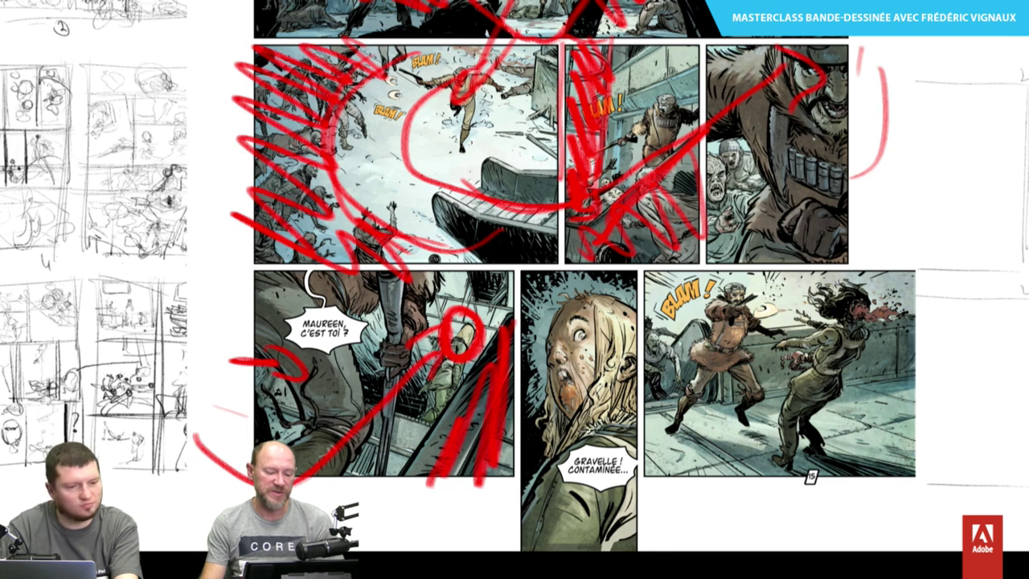
# Ring the girl's face, run a line across the Maureen panel, outline Maureen and shooting panels, exit full screen.
pyautogui.moveTo(611, 278)
pyautogui.mouseDown()
pyautogui.moveTo(562, 274)
pyautogui.moveTo(555, 386)
pyautogui.mouseUp()
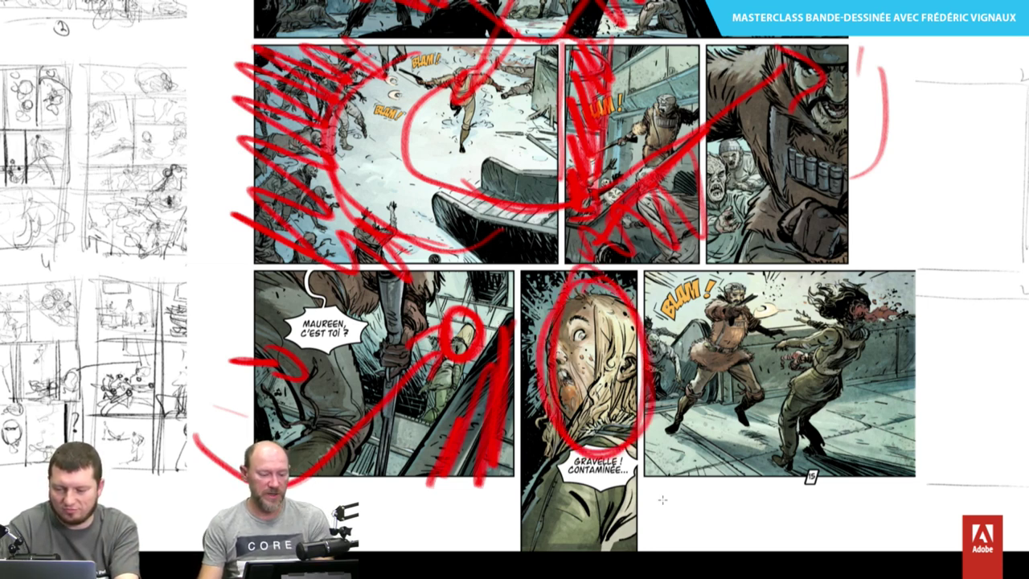
pyautogui.moveTo(567, 349); pyautogui.dragTo(346, 346)
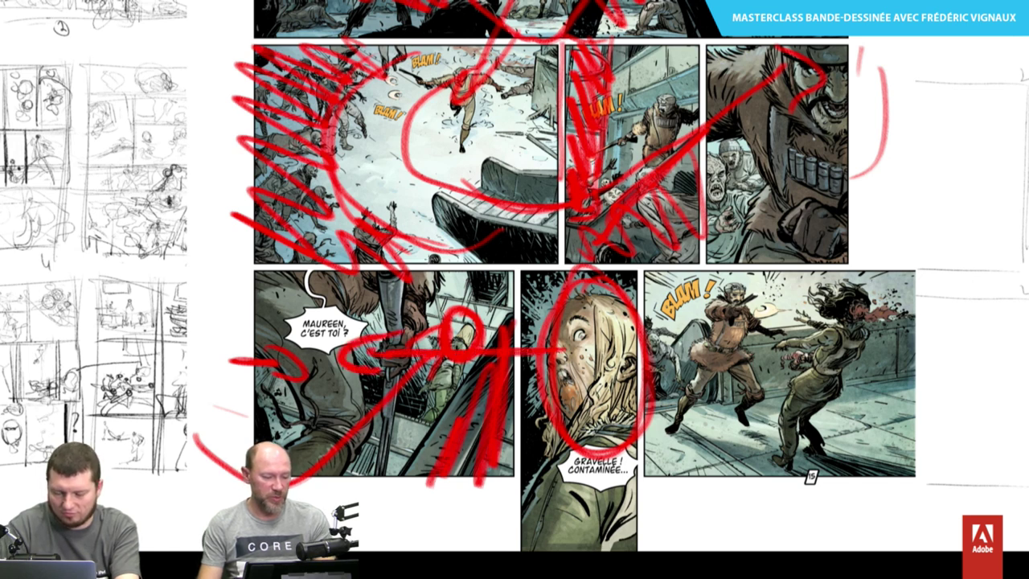
pyautogui.moveTo(422, 292)
pyautogui.mouseDown()
pyautogui.moveTo(418, 497)
pyautogui.moveTo(309, 498)
pyautogui.mouseUp()
pyautogui.moveTo(336, 283)
pyautogui.mouseDown()
pyautogui.moveTo(254, 360)
pyautogui.moveTo(347, 497)
pyautogui.moveTo(783, 310)
pyautogui.mouseUp()
pyautogui.moveTo(918, 262)
pyautogui.mouseDown()
pyautogui.moveTo(804, 477)
pyautogui.moveTo(727, 470)
pyautogui.mouseUp()
pyautogui.moveTo(899, 271)
pyautogui.mouseDown()
pyautogui.moveTo(807, 273)
pyautogui.moveTo(655, 434)
pyautogui.mouseUp()
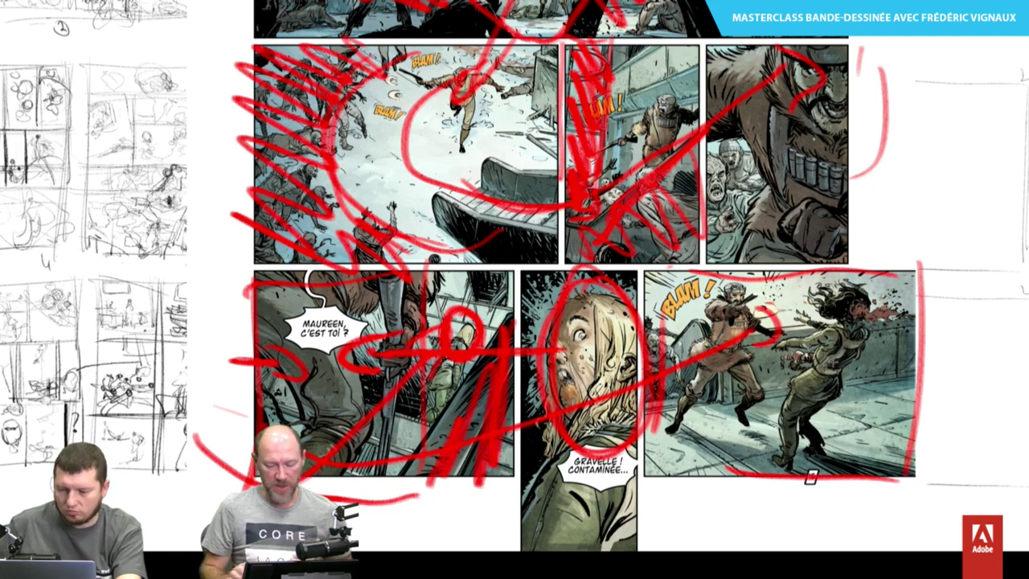
pyautogui.press('f')
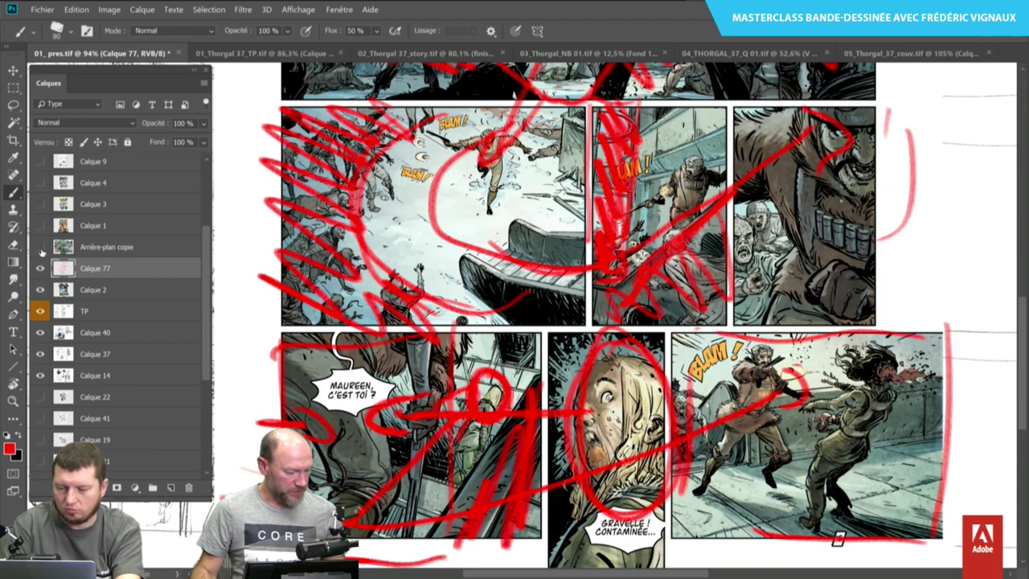
# Show the Arrière-plan copie spread, add a new layer above it, and hide the panels.
pyautogui.click(40, 247)
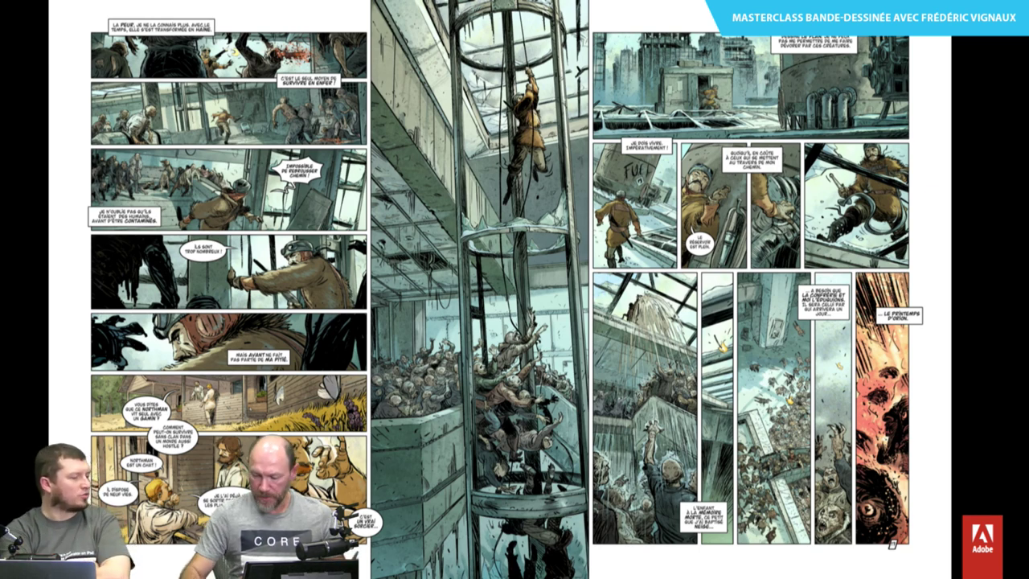
pyautogui.press('F7')
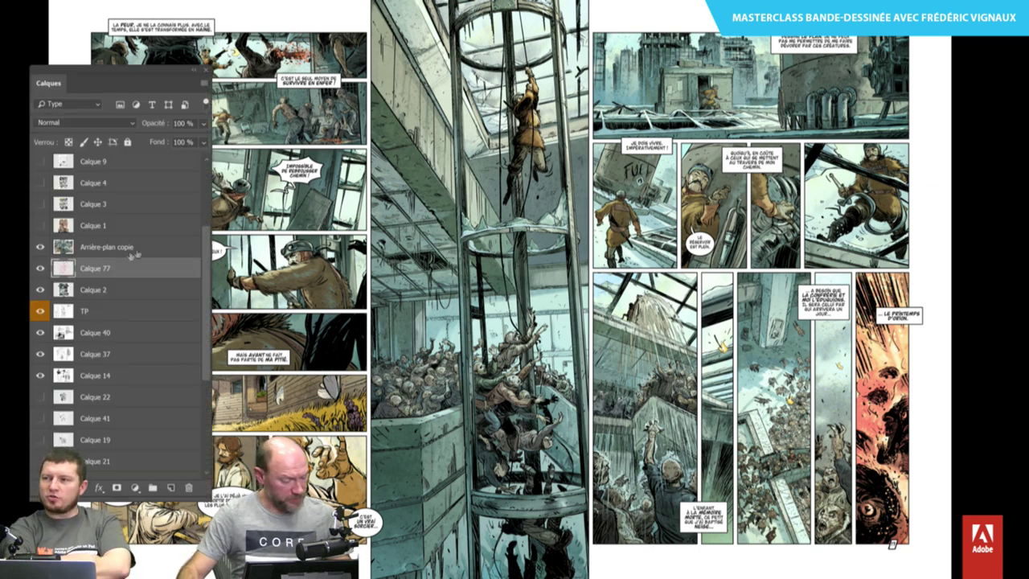
pyautogui.click(170, 248)
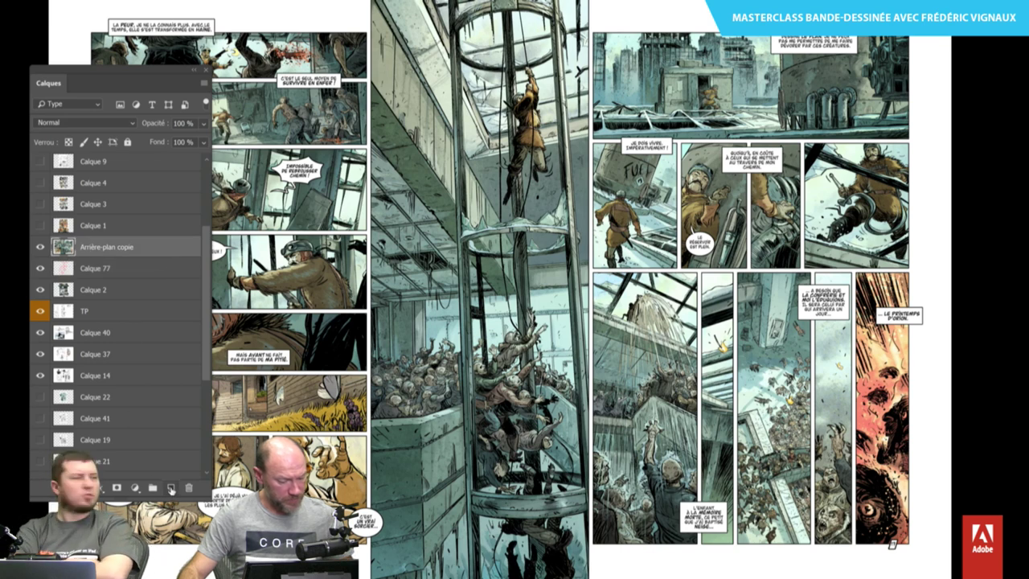
pyautogui.click(171, 488)
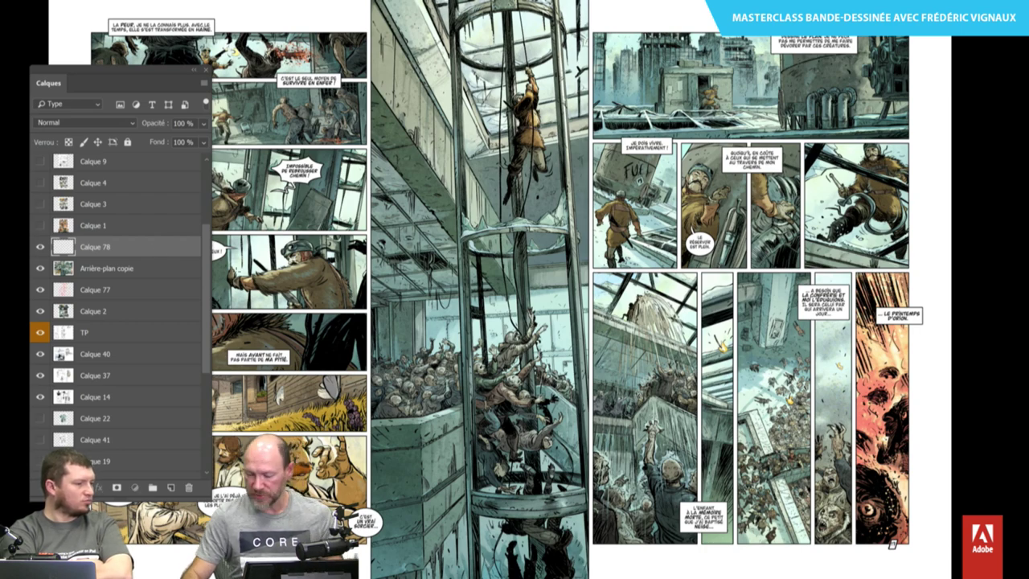
pyautogui.press('Tab')
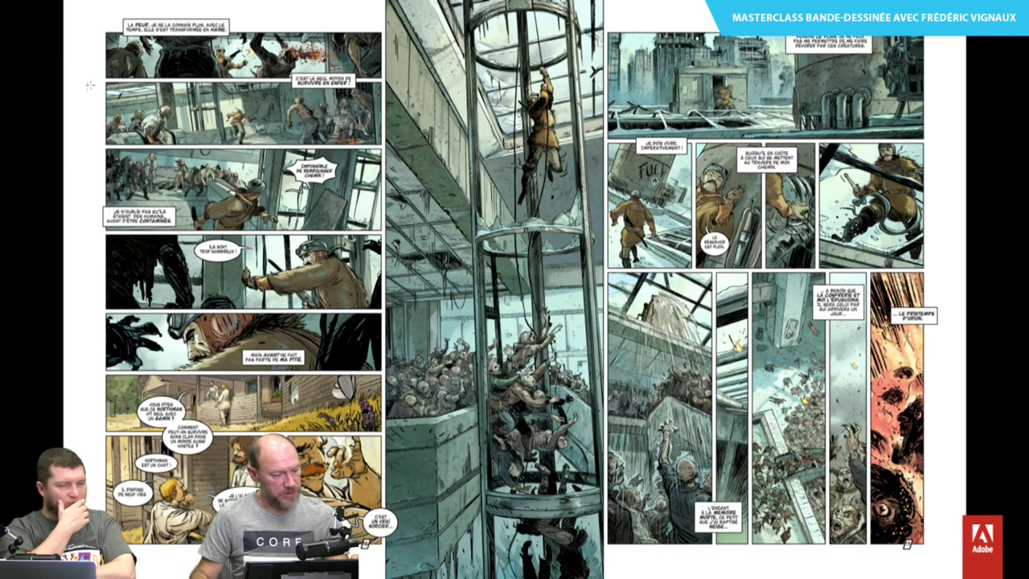
# Draw red margin marks, lines and a loop over the left page's top panel, extending downward.
pyautogui.moveTo(79, 80)
pyautogui.mouseDown()
pyautogui.moveTo(77, 118)
pyautogui.moveTo(67, 118)
pyautogui.mouseUp()
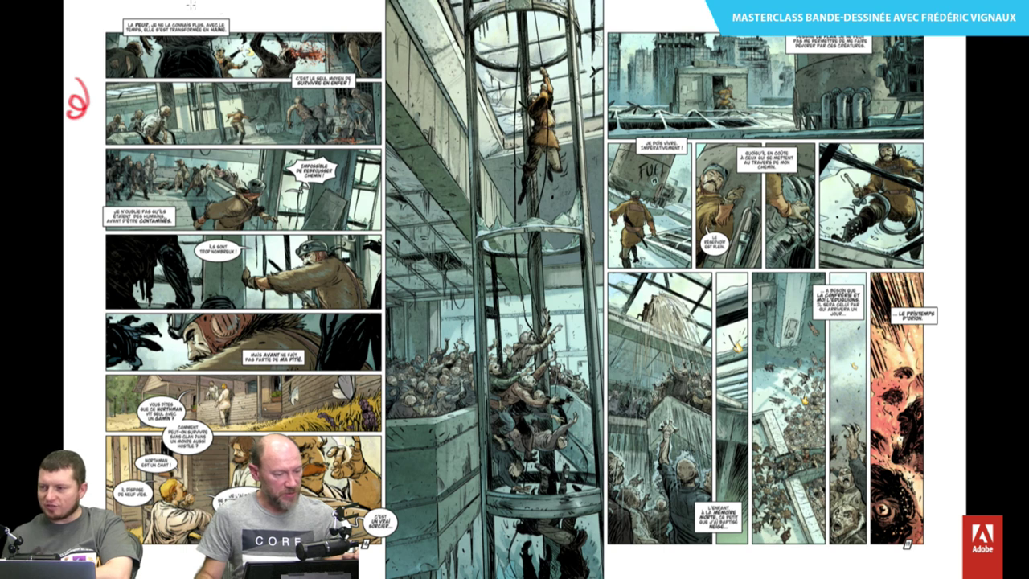
pyautogui.moveTo(96, 9); pyautogui.dragTo(233, 13)
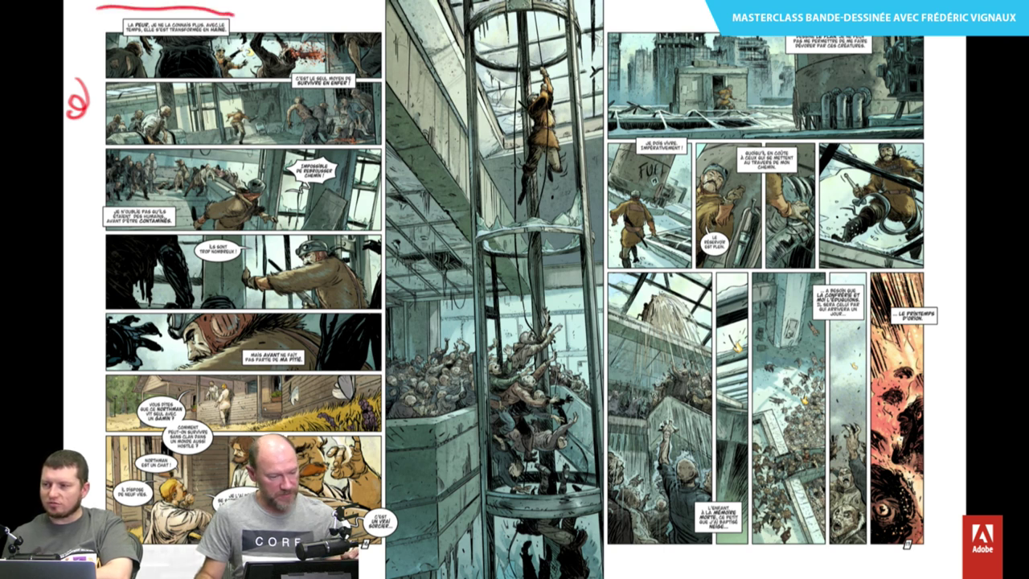
pyautogui.moveTo(328, 10); pyautogui.dragTo(328, 90)
pyautogui.moveTo(207, 9); pyautogui.dragTo(223, 77)
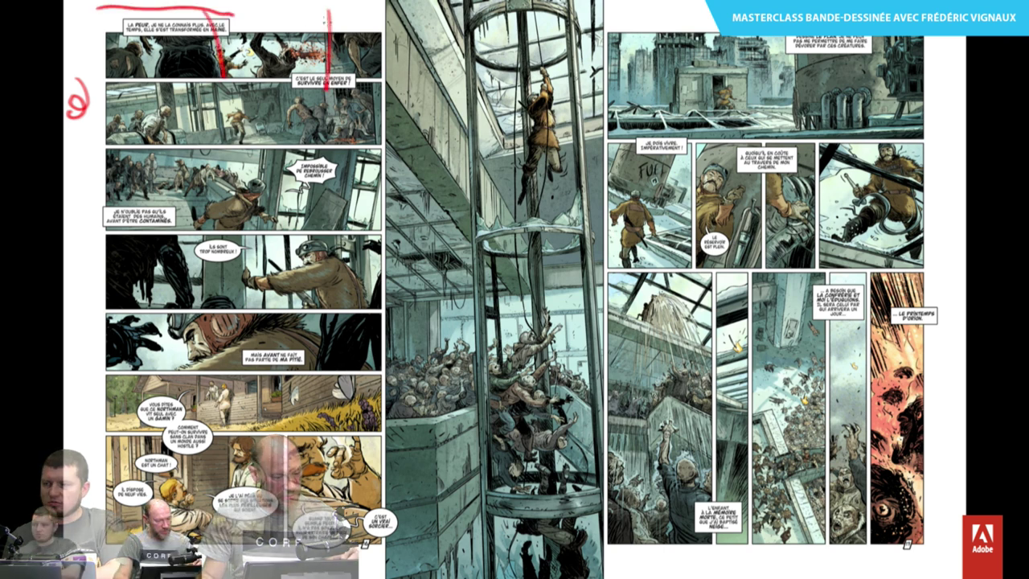
pyautogui.moveTo(277, 12); pyautogui.dragTo(329, 80)
pyautogui.moveTo(270, 72)
pyautogui.mouseDown()
pyautogui.moveTo(245, 121)
pyautogui.moveTo(228, 93)
pyautogui.moveTo(231, 138)
pyautogui.mouseUp()
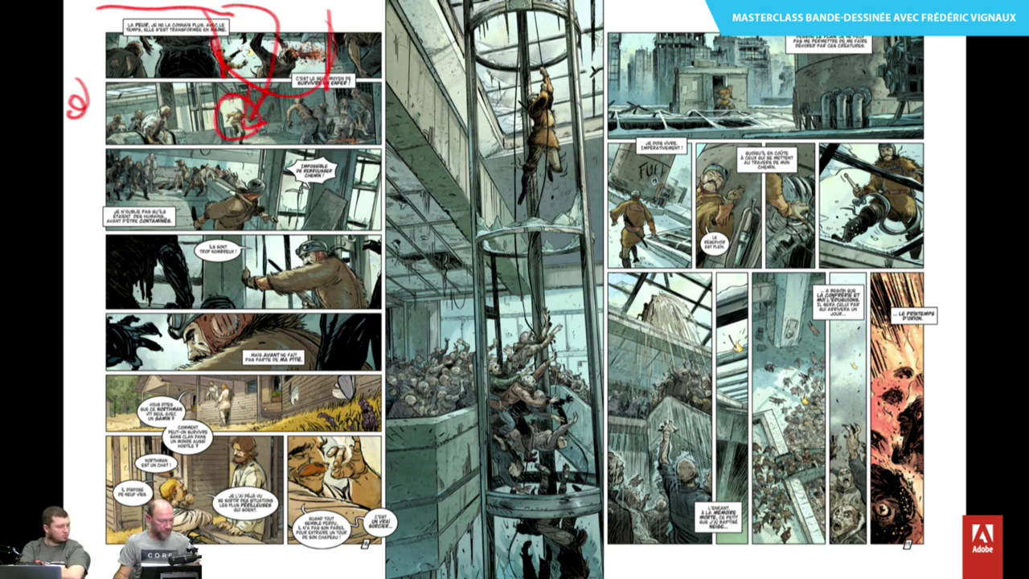
# Add red diagonals to the third panel, mark the character's head, and hatch the second panel.
pyautogui.moveTo(200, 168); pyautogui.dragTo(273, 219)
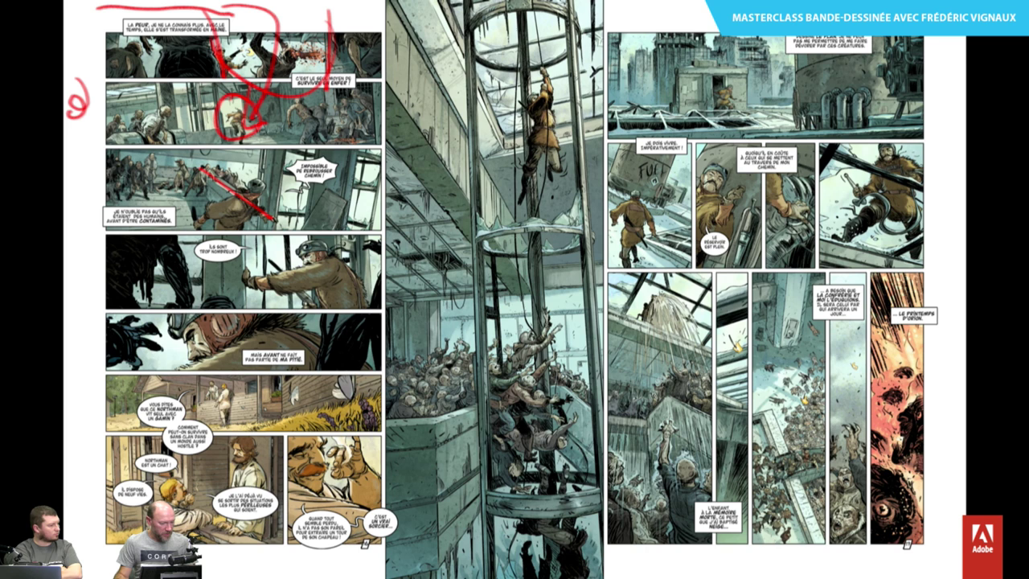
pyautogui.moveTo(124, 171); pyautogui.dragTo(103, 215)
pyautogui.moveTo(245, 105); pyautogui.dragTo(184, 132)
pyautogui.moveTo(231, 201); pyautogui.dragTo(207, 231)
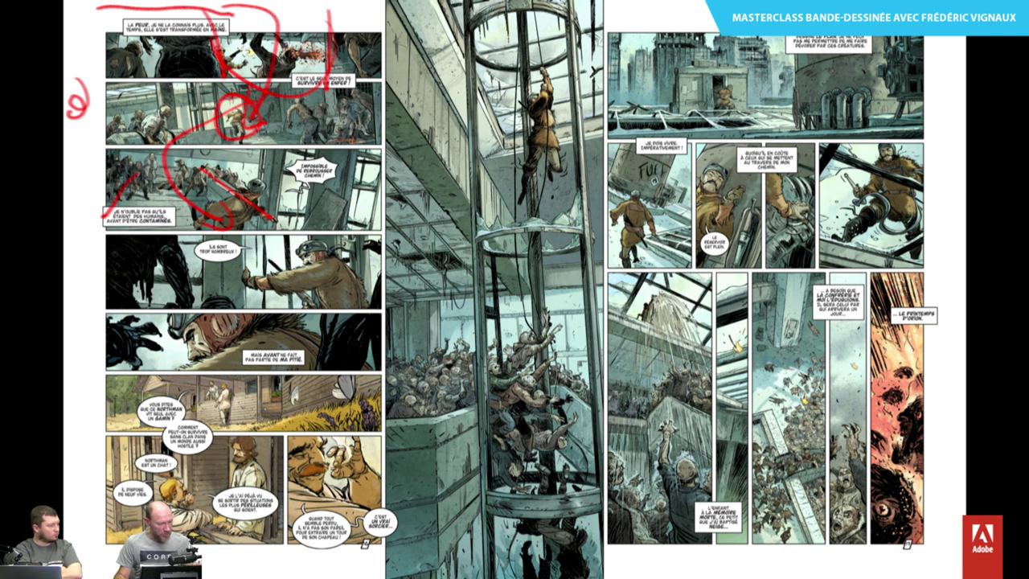
pyautogui.moveTo(233, 78); pyautogui.dragTo(233, 137)
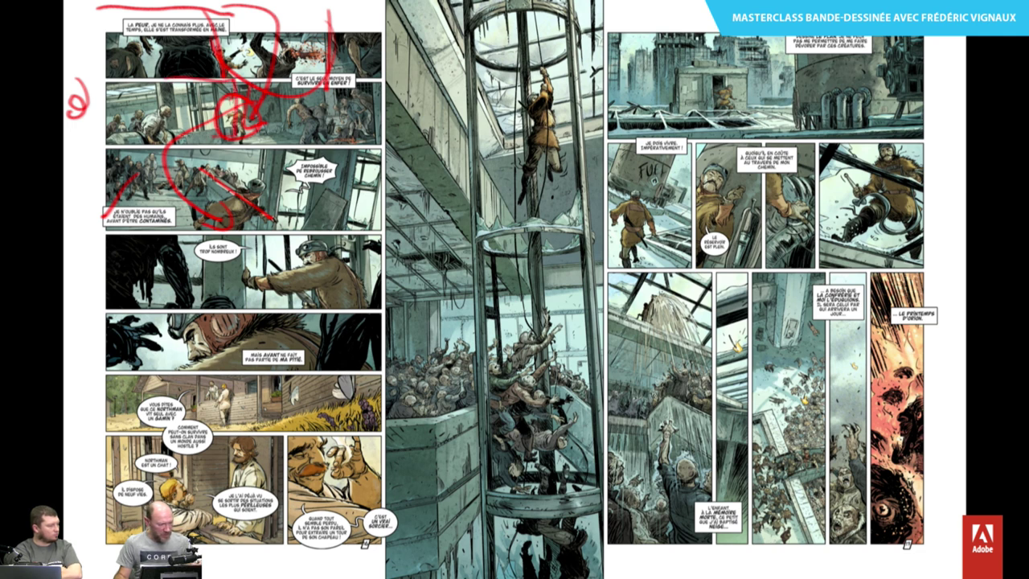
pyautogui.moveTo(166, 137)
pyautogui.mouseDown()
pyautogui.moveTo(218, 105)
pyautogui.moveTo(171, 138)
pyautogui.mouseUp()
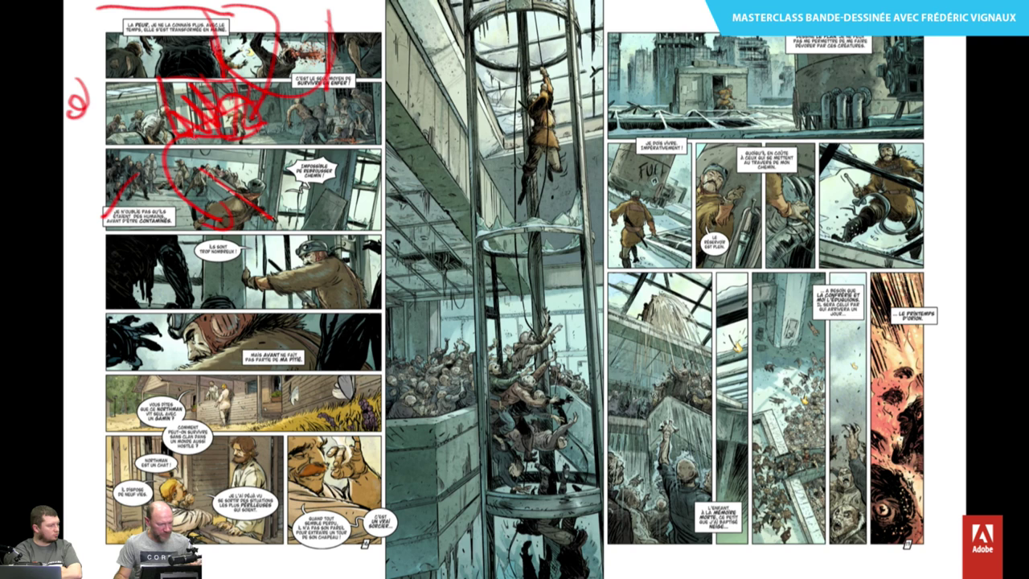
# Outline the third strip, mark the fourth strip's edges, and curve a flow line into the fifth.
pyautogui.moveTo(254, 146)
pyautogui.mouseDown()
pyautogui.moveTo(255, 186)
pyautogui.moveTo(374, 142)
pyautogui.moveTo(321, 231)
pyautogui.moveTo(268, 224)
pyautogui.mouseUp()
pyautogui.moveTo(314, 157)
pyautogui.mouseDown()
pyautogui.moveTo(378, 217)
pyautogui.moveTo(251, 213)
pyautogui.moveTo(286, 288)
pyautogui.mouseUp()
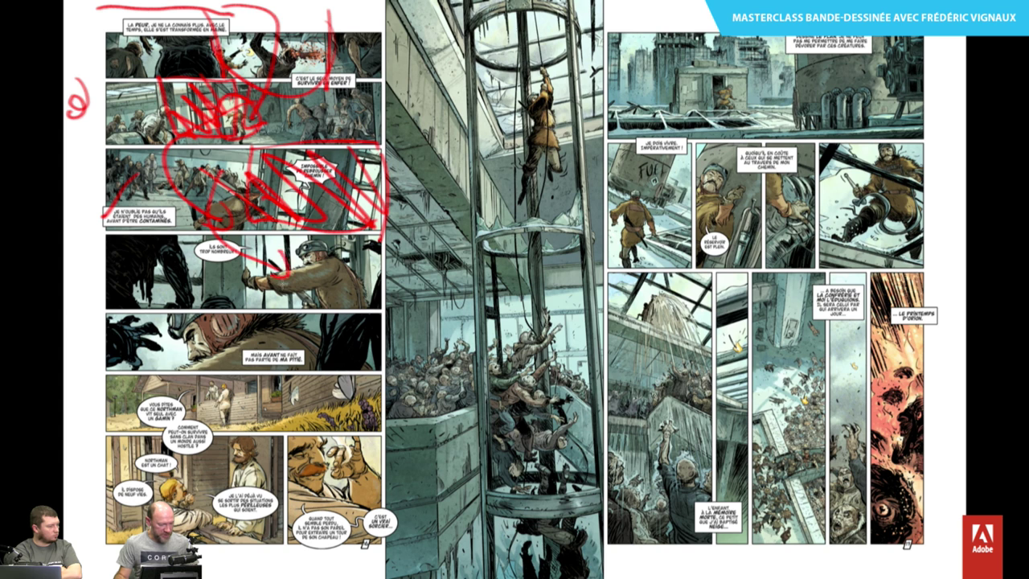
pyautogui.moveTo(249, 240)
pyautogui.mouseDown()
pyautogui.moveTo(253, 311)
pyautogui.moveTo(233, 307)
pyautogui.mouseUp()
pyautogui.moveTo(205, 222); pyautogui.dragTo(207, 305)
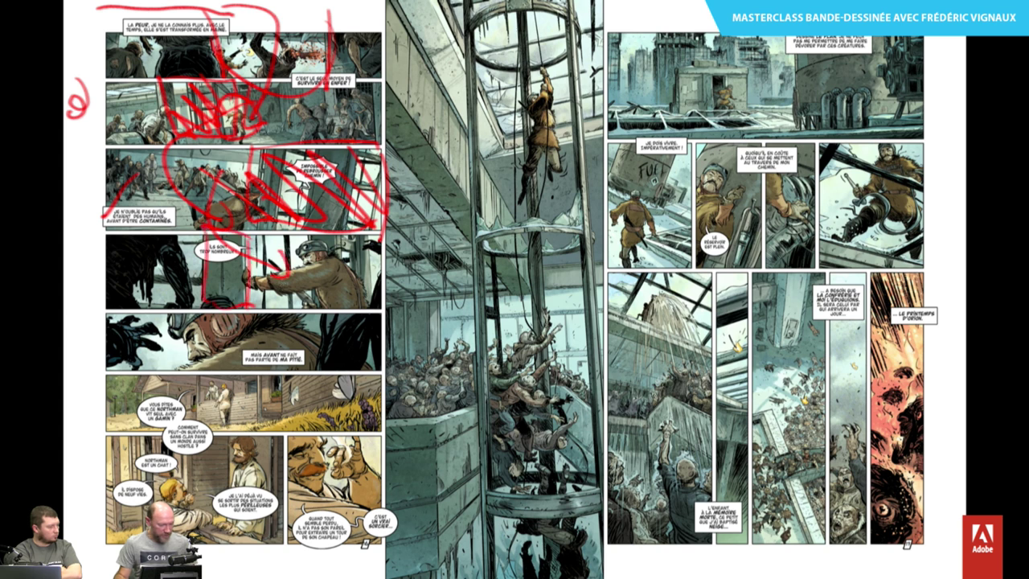
pyautogui.moveTo(368, 243)
pyautogui.mouseDown()
pyautogui.moveTo(370, 303)
pyautogui.moveTo(352, 267)
pyautogui.mouseUp()
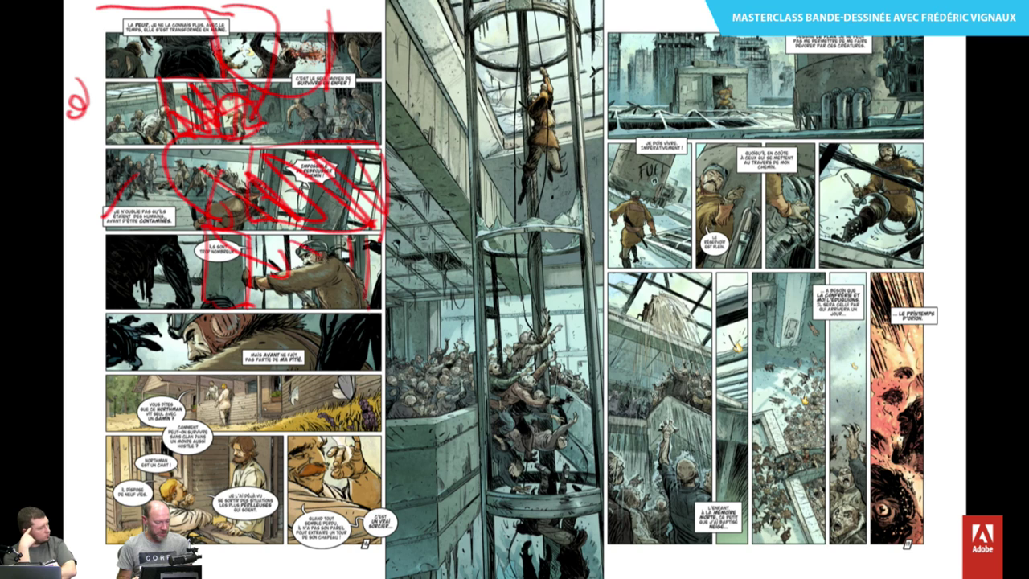
pyautogui.moveTo(326, 256)
pyautogui.mouseDown()
pyautogui.moveTo(172, 345)
pyautogui.moveTo(159, 376)
pyautogui.moveTo(233, 413)
pyautogui.moveTo(169, 385)
pyautogui.moveTo(225, 378)
pyautogui.mouseUp()
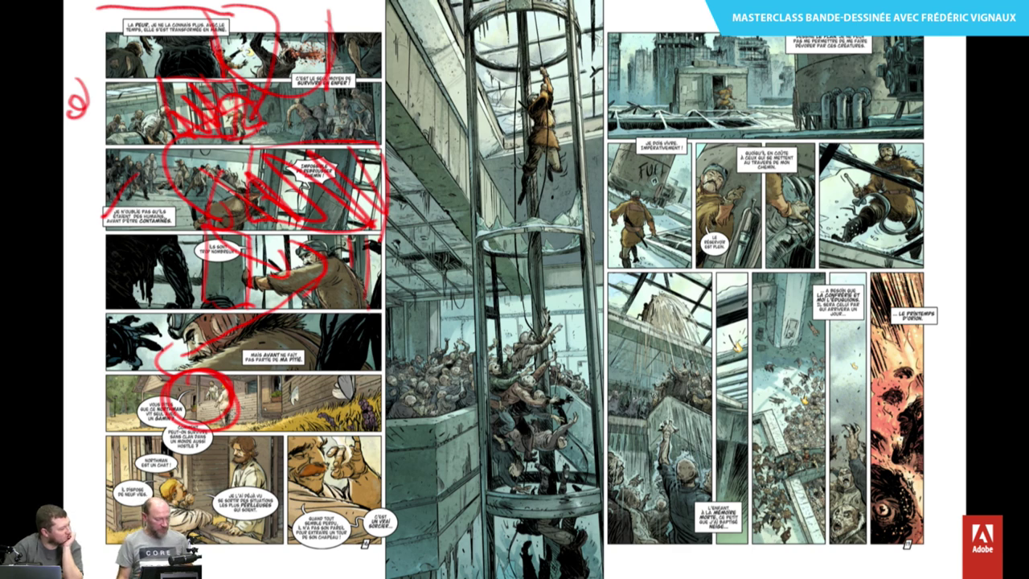
# Draw and retrace a red frame around the zombie page's bottom strips, hatch it, and stroke up the tower page.
pyautogui.moveTo(378, 367)
pyautogui.mouseDown()
pyautogui.moveTo(379, 562)
pyautogui.moveTo(110, 369)
pyautogui.moveTo(106, 507)
pyautogui.moveTo(378, 553)
pyautogui.mouseUp()
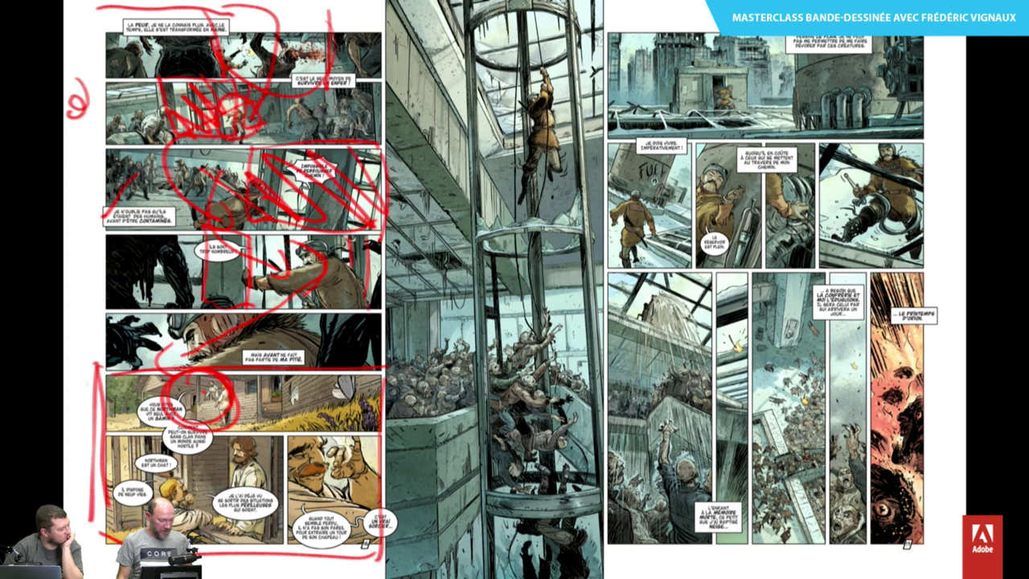
pyautogui.moveTo(93, 523); pyautogui.dragTo(95, 363)
pyautogui.moveTo(383, 368)
pyautogui.mouseDown()
pyautogui.moveTo(64, 367)
pyautogui.moveTo(377, 554)
pyautogui.moveTo(207, 553)
pyautogui.mouseUp()
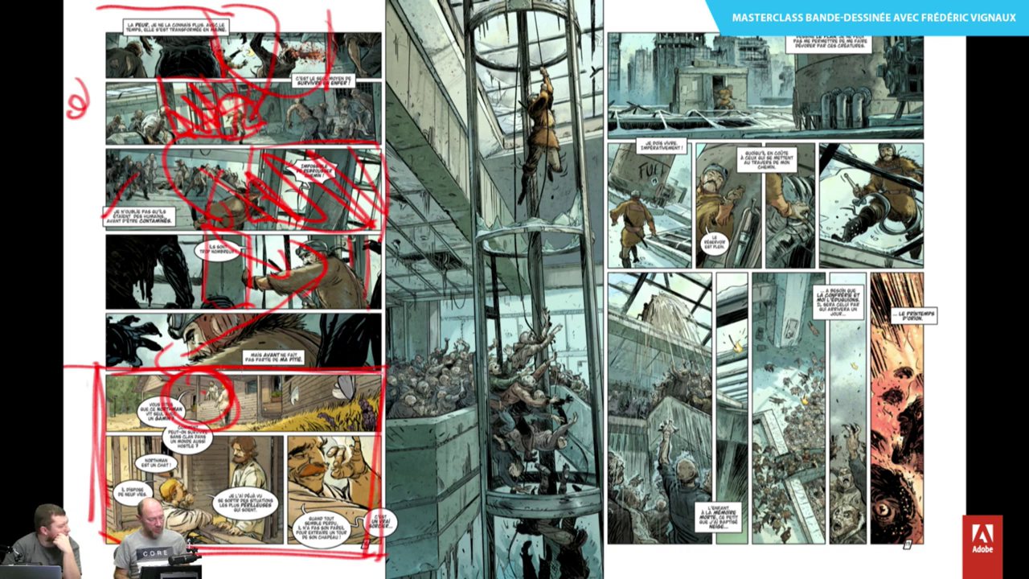
pyautogui.moveTo(385, 371)
pyautogui.mouseDown()
pyautogui.moveTo(384, 548)
pyautogui.moveTo(207, 556)
pyautogui.mouseUp()
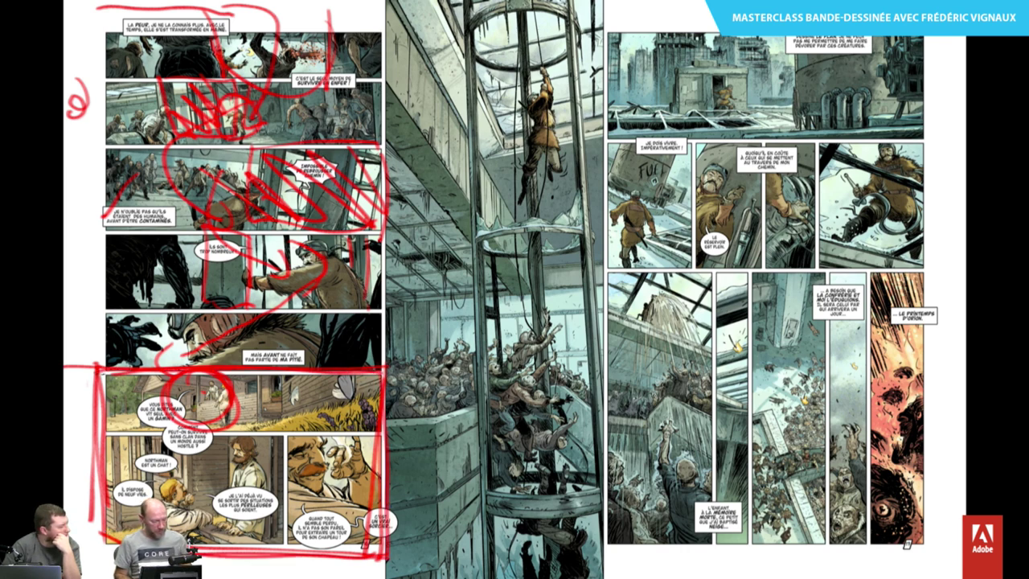
pyautogui.moveTo(100, 370); pyautogui.dragTo(107, 529)
pyautogui.moveTo(338, 375)
pyautogui.mouseDown()
pyautogui.moveTo(378, 451)
pyautogui.moveTo(209, 376)
pyautogui.moveTo(303, 524)
pyautogui.moveTo(107, 527)
pyautogui.mouseUp()
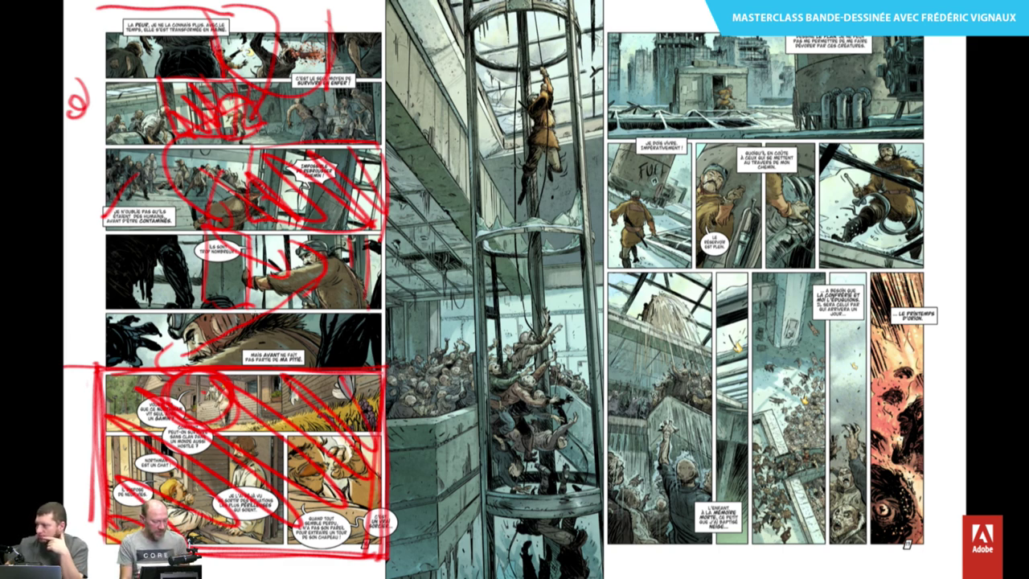
pyautogui.moveTo(257, 328)
pyautogui.mouseDown()
pyautogui.moveTo(488, 537)
pyautogui.moveTo(523, 60)
pyautogui.mouseUp()
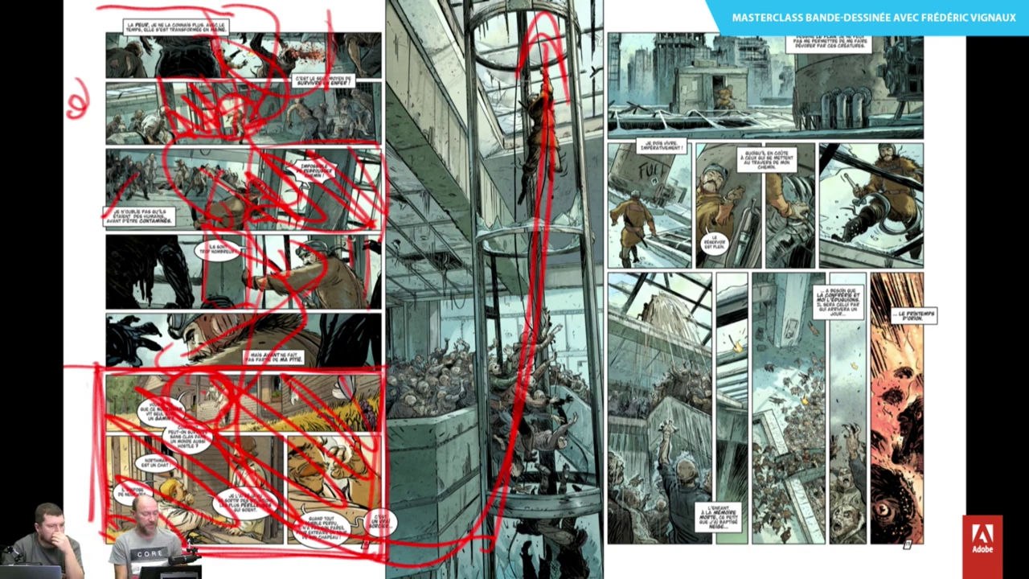
# Loop the central red line into the factory page's top panel and draw a box around that panel.
pyautogui.moveTo(554, 193); pyautogui.dragTo(663, 77)
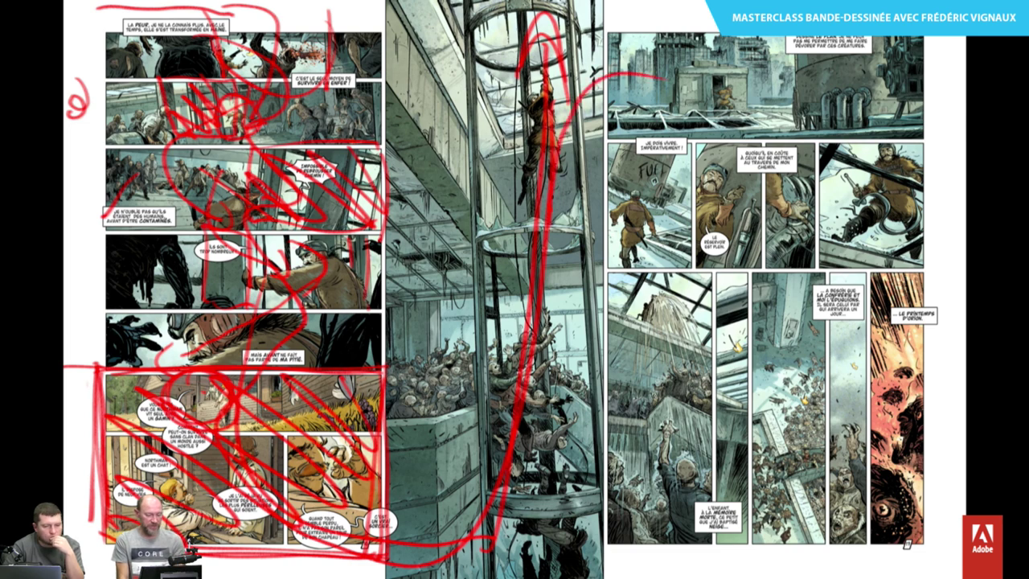
pyautogui.moveTo(546, 199)
pyautogui.mouseDown()
pyautogui.moveTo(651, 77)
pyautogui.moveTo(760, 91)
pyautogui.mouseUp()
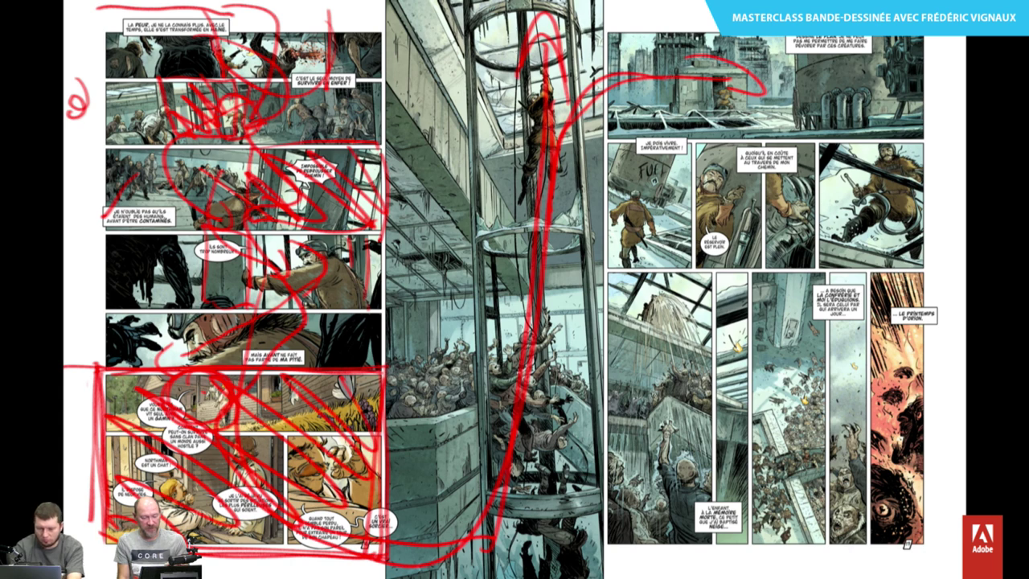
pyautogui.moveTo(802, 37)
pyautogui.mouseDown()
pyautogui.moveTo(801, 124)
pyautogui.moveTo(614, 133)
pyautogui.mouseUp()
pyautogui.moveTo(731, 137)
pyautogui.mouseDown()
pyautogui.moveTo(617, 141)
pyautogui.moveTo(713, 12)
pyautogui.mouseUp()
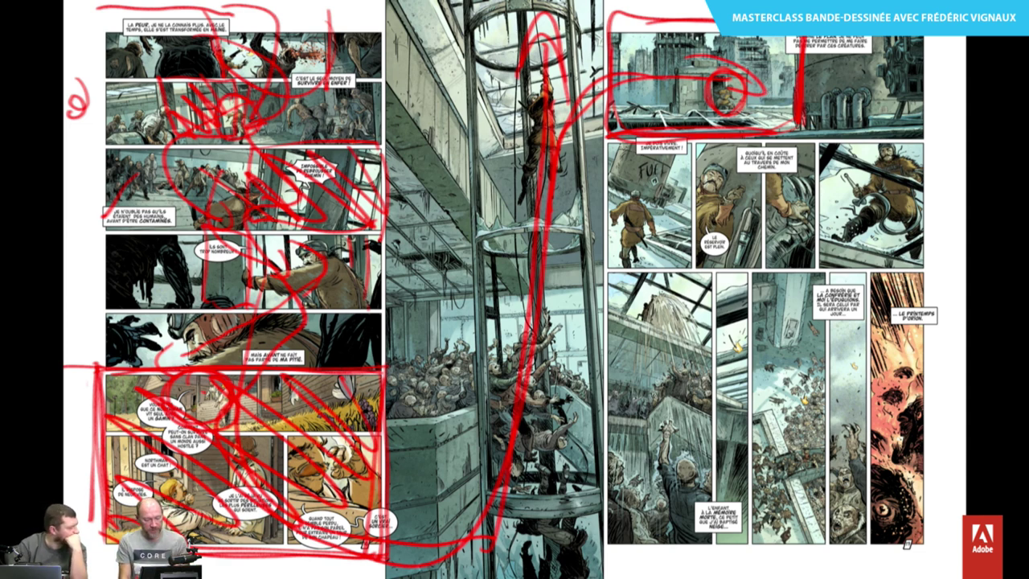
# Box the right page's second row, circle the FUI detail and soldier, and ring the 'Le réservoir est plein' balloon.
pyautogui.moveTo(604, 142)
pyautogui.mouseDown()
pyautogui.moveTo(872, 132)
pyautogui.moveTo(938, 250)
pyautogui.moveTo(841, 274)
pyautogui.moveTo(617, 274)
pyautogui.moveTo(601, 132)
pyautogui.mouseUp()
pyautogui.moveTo(600, 247); pyautogui.dragTo(602, 264)
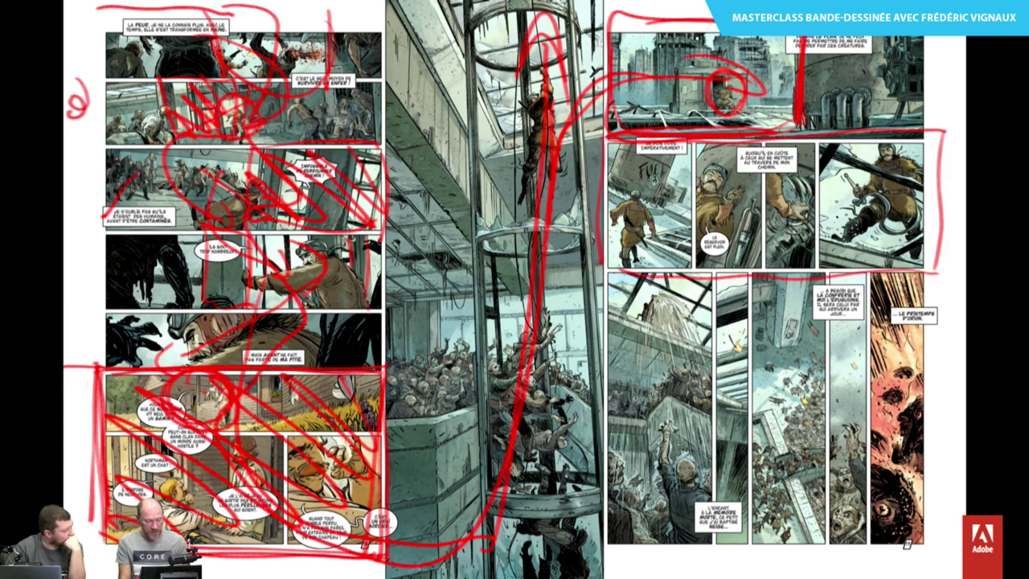
pyautogui.moveTo(653, 176)
pyautogui.mouseDown()
pyautogui.moveTo(670, 193)
pyautogui.moveTo(648, 190)
pyautogui.moveTo(651, 157)
pyautogui.mouseUp()
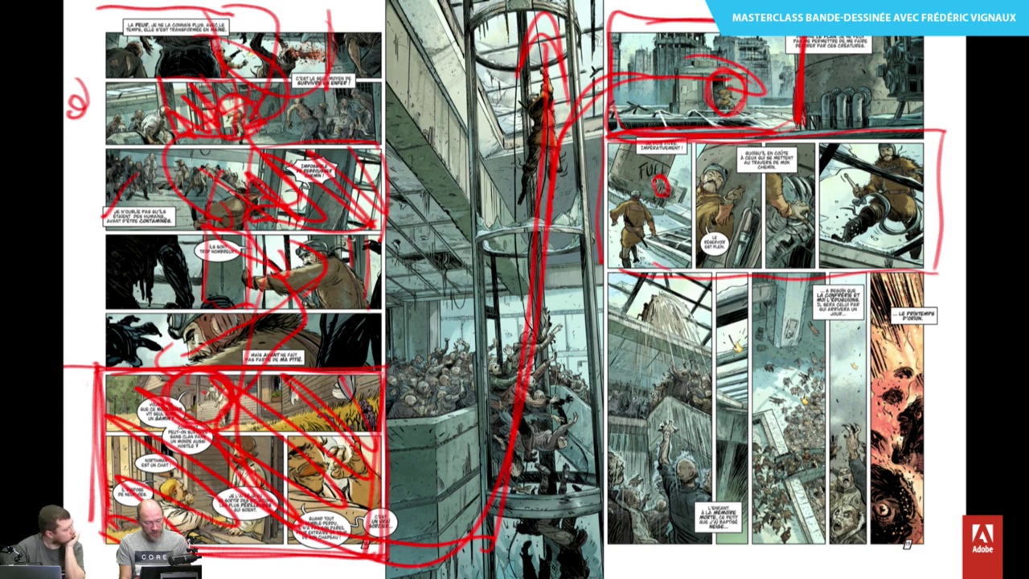
pyautogui.moveTo(654, 262)
pyautogui.mouseDown()
pyautogui.moveTo(624, 238)
pyautogui.moveTo(670, 217)
pyautogui.moveTo(667, 231)
pyautogui.mouseUp()
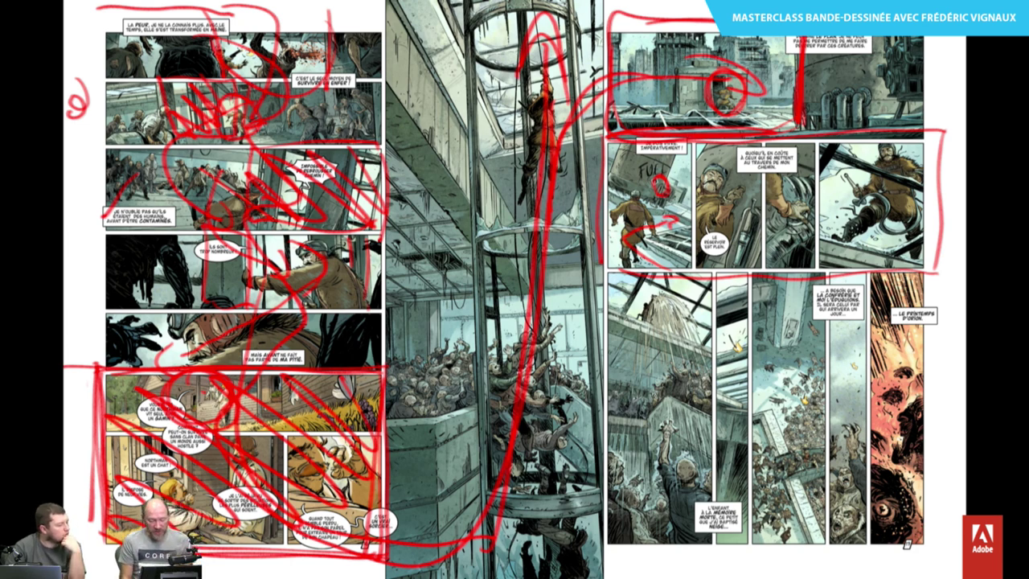
pyautogui.moveTo(685, 225)
pyautogui.mouseDown()
pyautogui.moveTo(667, 241)
pyautogui.moveTo(696, 244)
pyautogui.moveTo(675, 226)
pyautogui.moveTo(709, 337)
pyautogui.moveTo(623, 325)
pyautogui.mouseUp()
# Outline the first tall panel of the bottom row and scribble red hatching over it.
pyautogui.moveTo(683, 278)
pyautogui.mouseDown()
pyautogui.moveTo(609, 314)
pyautogui.moveTo(693, 344)
pyautogui.moveTo(614, 307)
pyautogui.mouseUp()
pyautogui.moveTo(711, 272); pyautogui.dragTo(642, 333)
pyautogui.moveTo(674, 288); pyautogui.dragTo(648, 334)
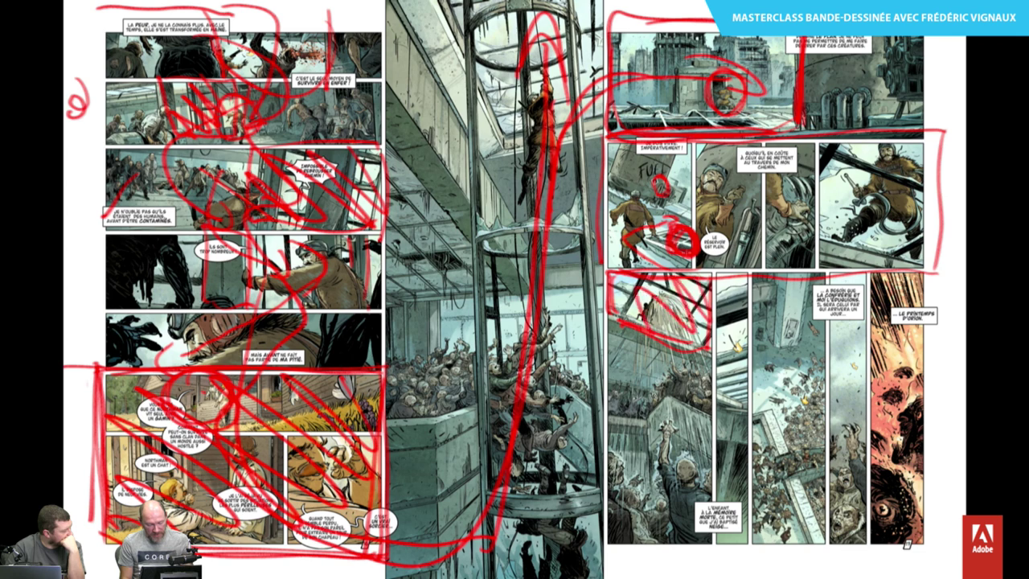
pyautogui.moveTo(680, 233); pyautogui.dragTo(688, 252)
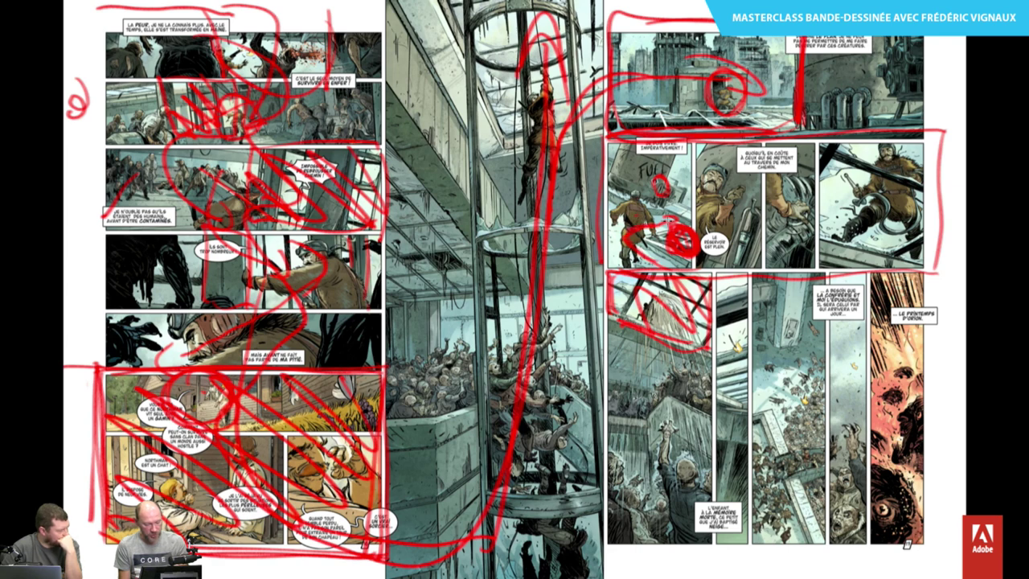
# Stroke a red reading path across the second-row panels with loops, ending in a bold arrowhead.
pyautogui.moveTo(667, 179)
pyautogui.mouseDown()
pyautogui.moveTo(654, 193)
pyautogui.moveTo(658, 259)
pyautogui.mouseUp()
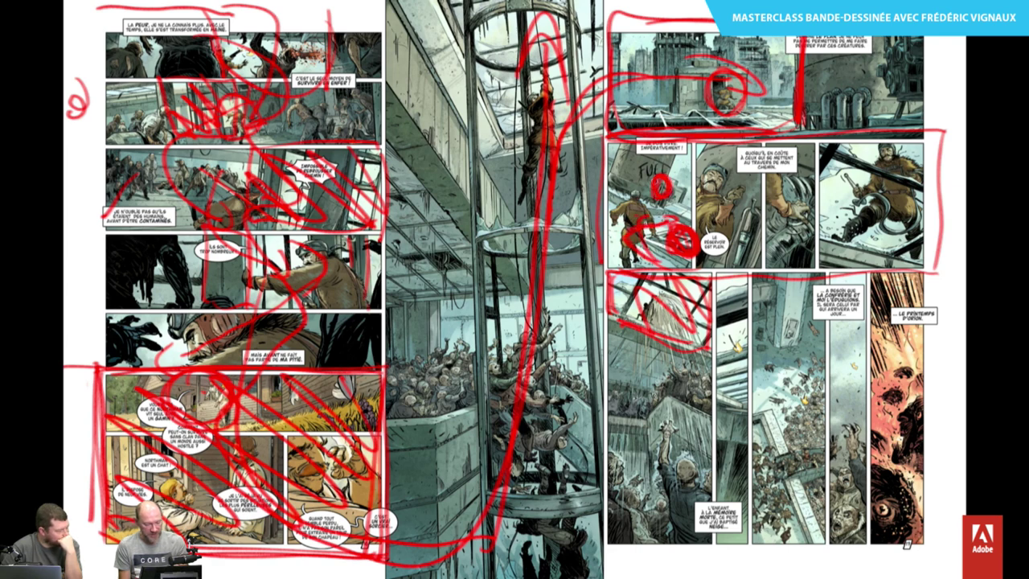
pyautogui.moveTo(656, 219); pyautogui.dragTo(872, 192)
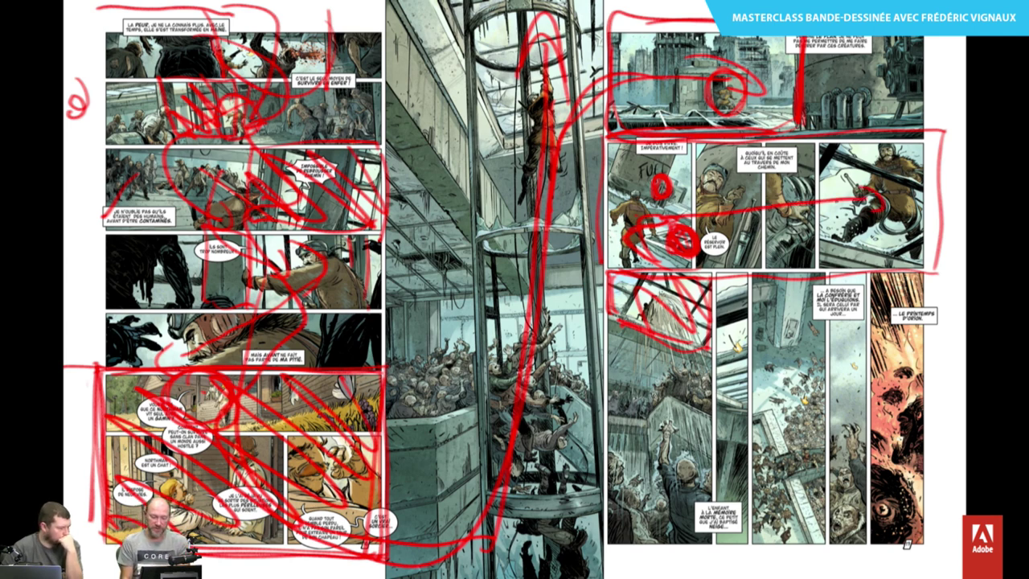
pyautogui.moveTo(813, 204); pyautogui.dragTo(780, 230)
pyautogui.moveTo(765, 196)
pyautogui.mouseDown()
pyautogui.moveTo(733, 226)
pyautogui.moveTo(763, 187)
pyautogui.mouseUp()
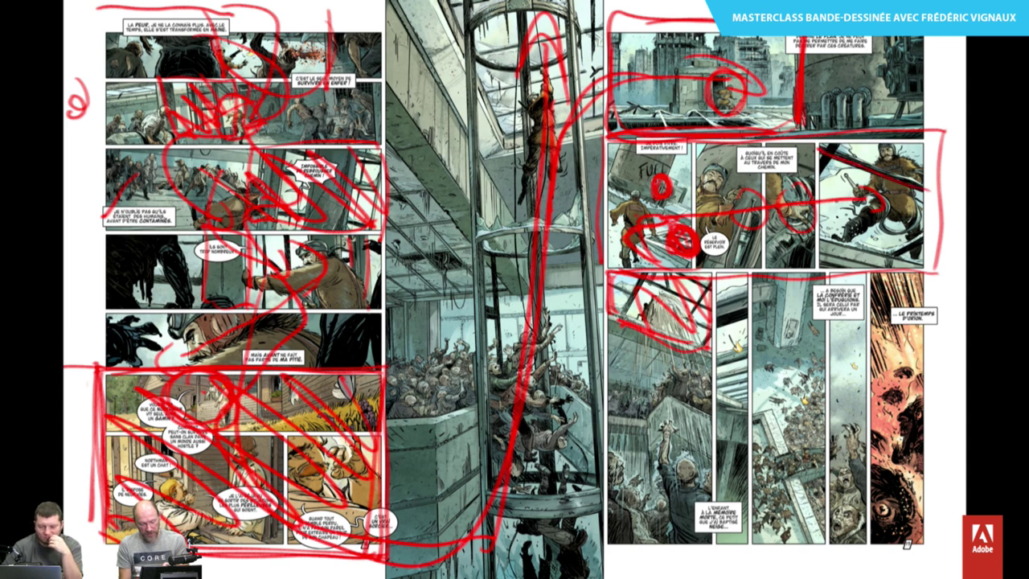
pyautogui.moveTo(817, 168); pyautogui.dragTo(841, 129)
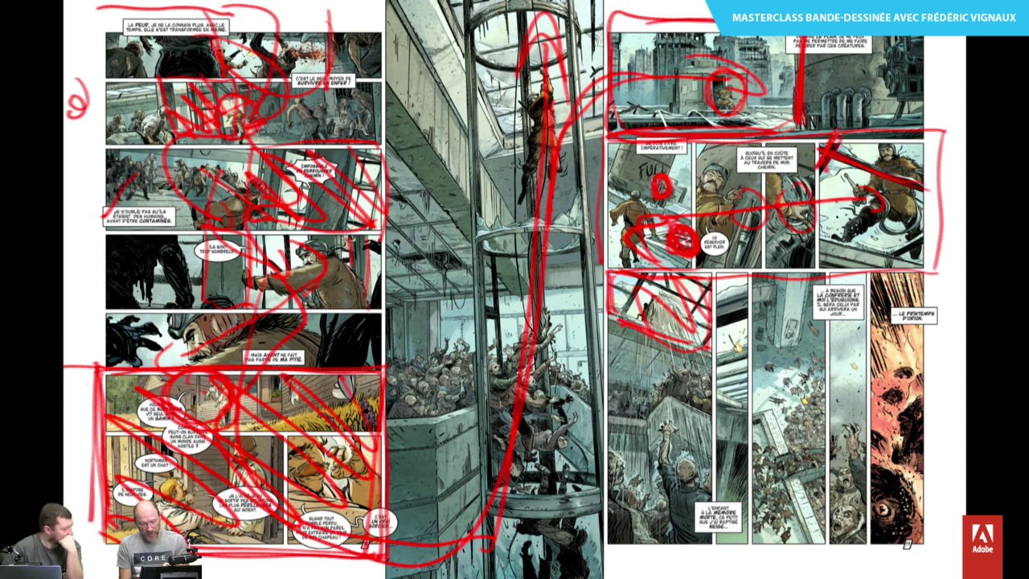
pyautogui.moveTo(821, 164)
pyautogui.mouseDown()
pyautogui.moveTo(841, 131)
pyautogui.moveTo(837, 166)
pyautogui.mouseUp()
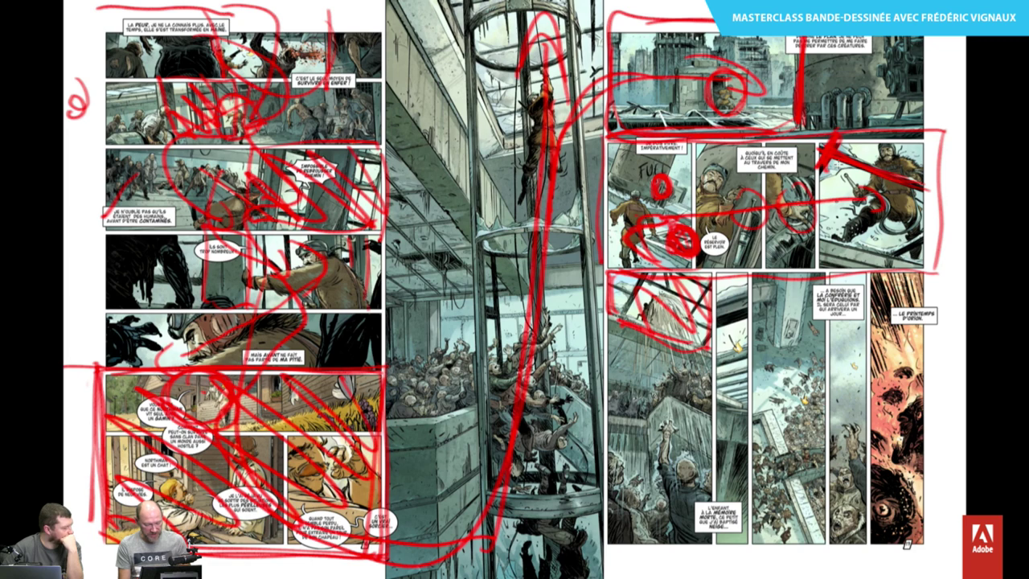
# Add more hatching to the first tall panel and draw a line down into it.
pyautogui.moveTo(643, 273); pyautogui.dragTo(691, 301)
pyautogui.moveTo(627, 304); pyautogui.dragTo(707, 281)
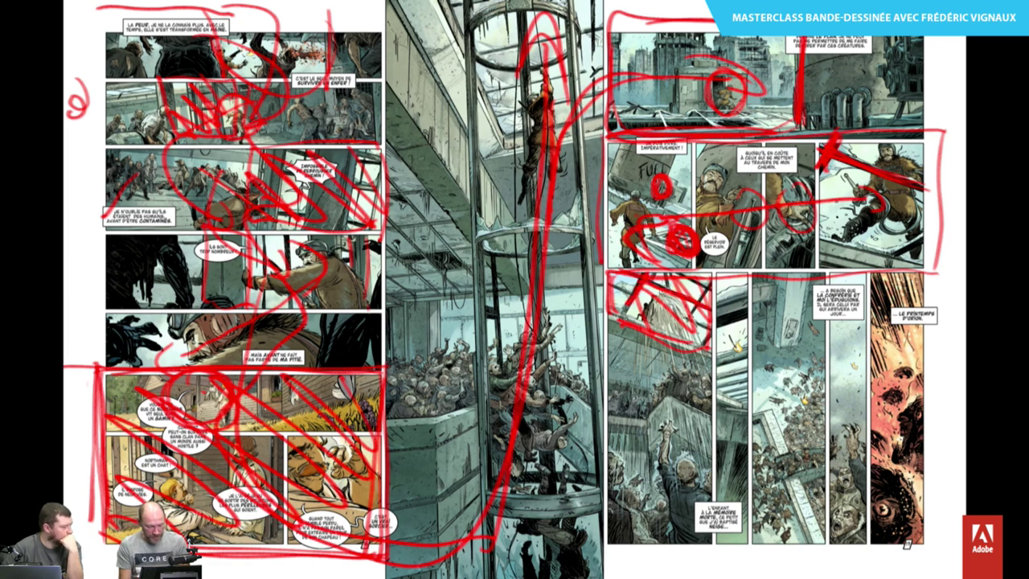
pyautogui.moveTo(640, 270)
pyautogui.mouseDown()
pyautogui.moveTo(627, 309)
pyautogui.moveTo(705, 308)
pyautogui.mouseUp()
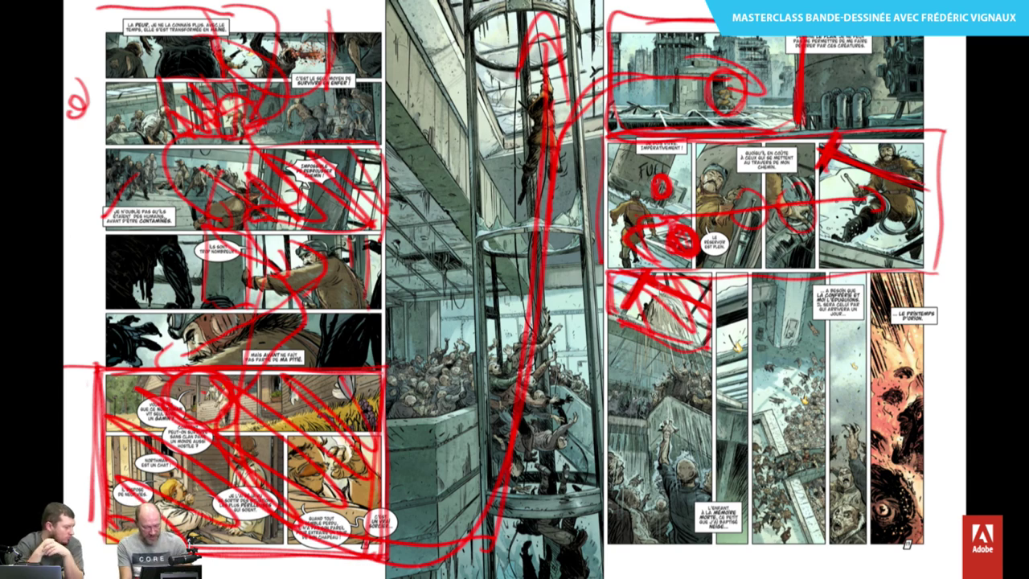
pyautogui.moveTo(658, 283); pyautogui.dragTo(682, 395)
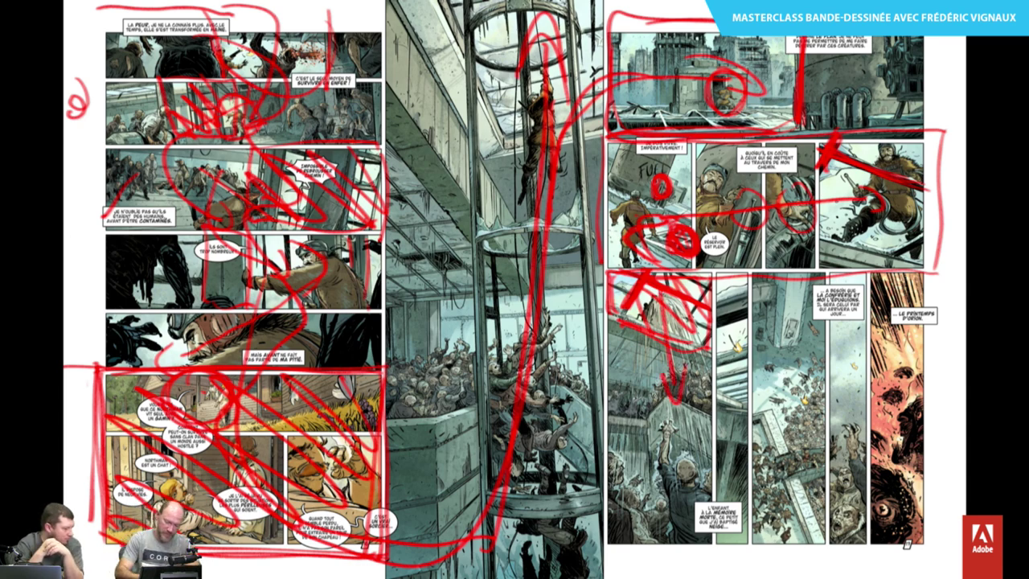
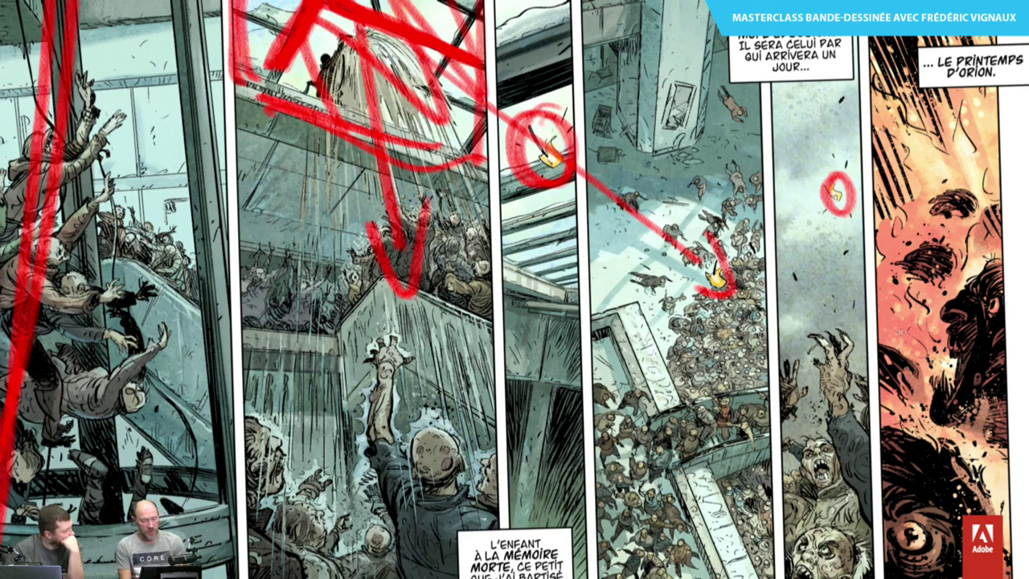
# Link the circled flames with red lines and thicken the red circles around them.
pyautogui.moveTo(555, 145)
pyautogui.mouseDown()
pyautogui.moveTo(836, 191)
pyautogui.moveTo(804, 225)
pyautogui.moveTo(715, 273)
pyautogui.moveTo(555, 144)
pyautogui.mouseUp()
pyautogui.moveTo(840, 173); pyautogui.dragTo(860, 197)
pyautogui.moveTo(724, 249); pyautogui.dragTo(707, 301)
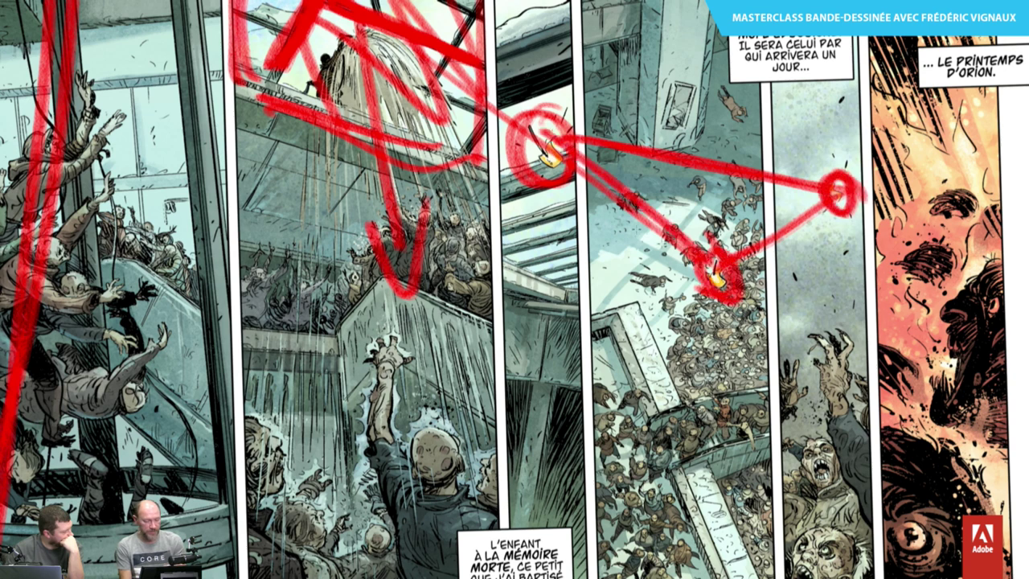
pyautogui.moveTo(571, 117)
pyautogui.mouseDown()
pyautogui.moveTo(563, 181)
pyautogui.moveTo(554, 121)
pyautogui.moveTo(878, 410)
pyautogui.moveTo(900, 454)
pyautogui.mouseUp()
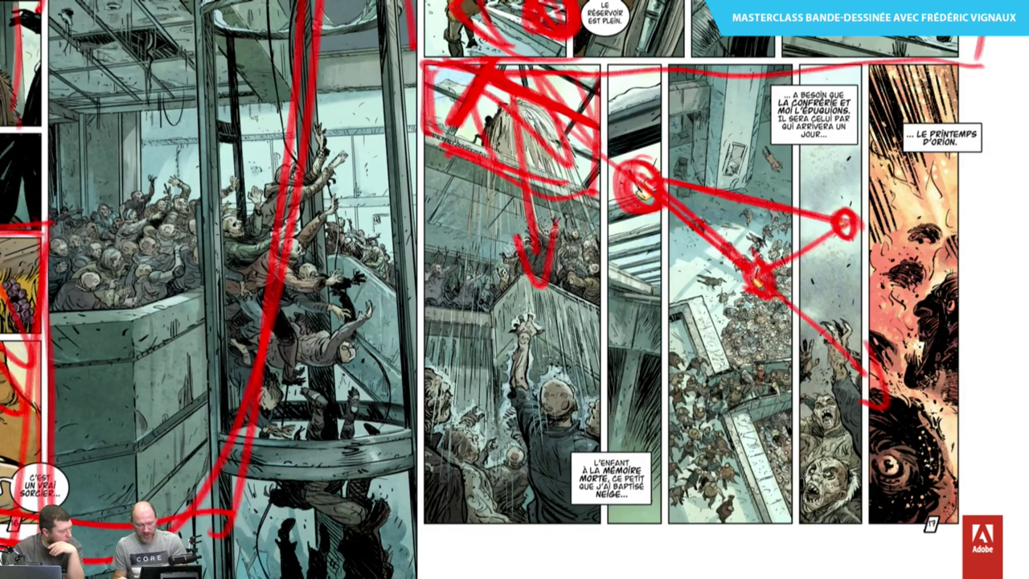
# Draw a red horizontal line across the lower right panels with tick marks at panel divisions.
pyautogui.moveTo(953, 323); pyautogui.dragTo(869, 331)
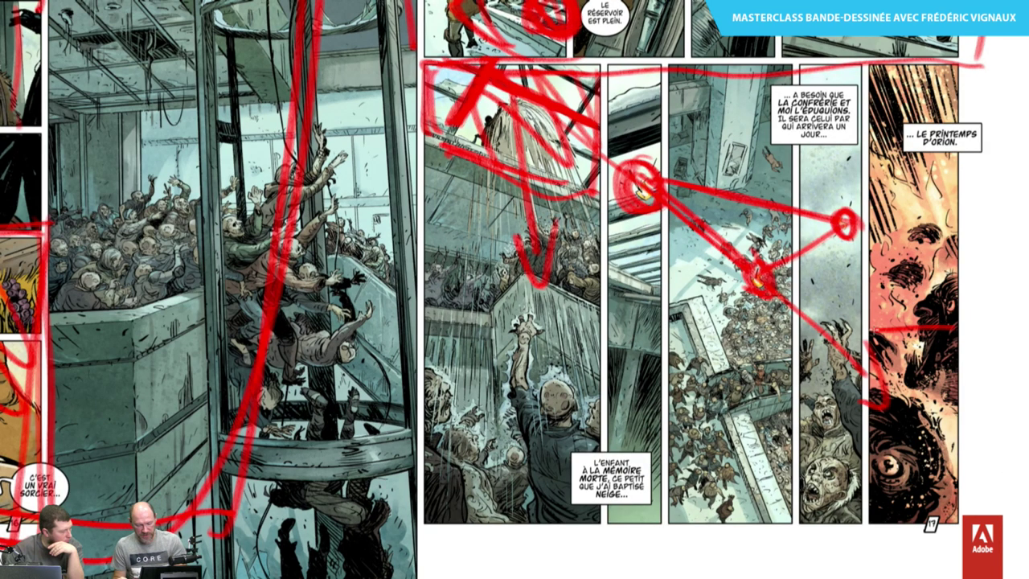
pyautogui.moveTo(959, 298); pyautogui.dragTo(956, 359)
pyautogui.moveTo(884, 304); pyautogui.dragTo(868, 350)
pyautogui.moveTo(865, 288)
pyautogui.mouseDown()
pyautogui.moveTo(867, 359)
pyautogui.moveTo(794, 334)
pyautogui.mouseUp()
pyautogui.moveTo(800, 295)
pyautogui.mouseDown()
pyautogui.moveTo(792, 363)
pyautogui.moveTo(684, 347)
pyautogui.mouseUp()
pyautogui.moveTo(667, 305); pyautogui.dragTo(670, 372)
# Extend the tick-marked red line across the left panels.
pyautogui.moveTo(609, 313); pyautogui.dragTo(611, 356)
pyautogui.moveTo(658, 337); pyautogui.dragTo(620, 341)
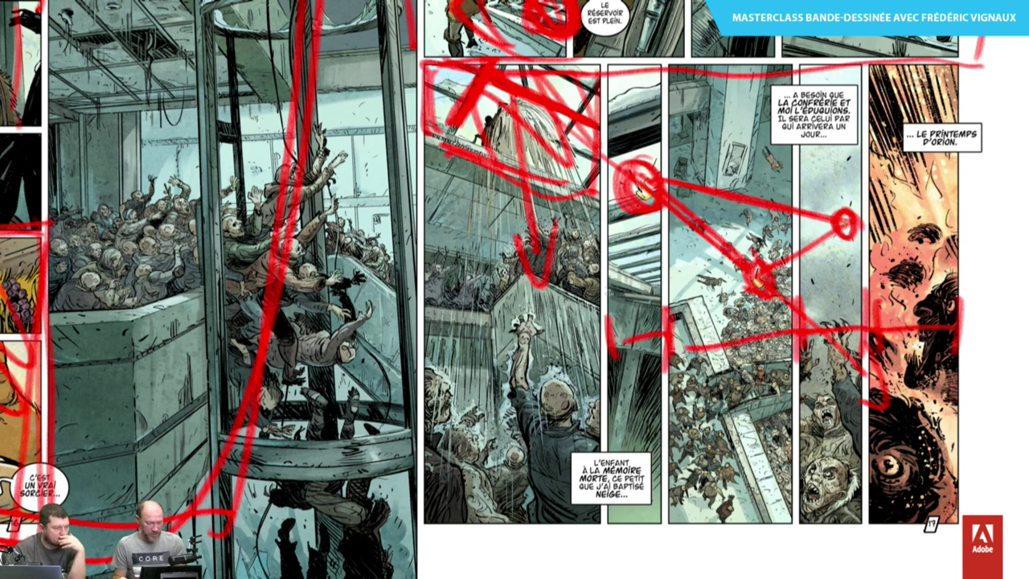
pyautogui.moveTo(608, 290); pyautogui.dragTo(609, 350)
pyautogui.moveTo(607, 337); pyautogui.dragTo(473, 341)
pyautogui.moveTo(420, 291); pyautogui.dragTo(420, 350)
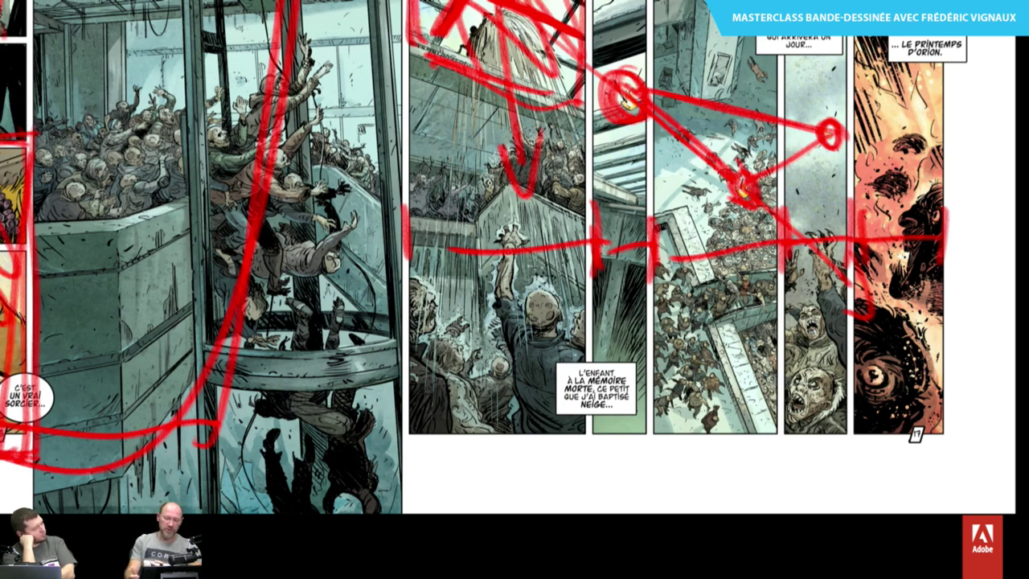
# Show the Calque 1 comic page and preview it in full-screen view.
pyautogui.hotkey('ctrl', '-')
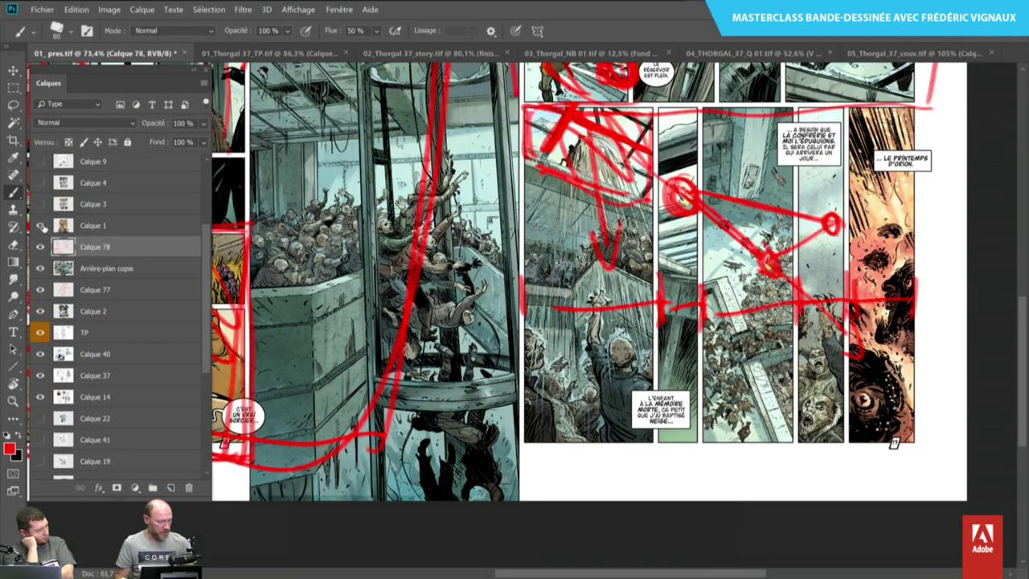
pyautogui.click(40, 226)
pyautogui.press('f')
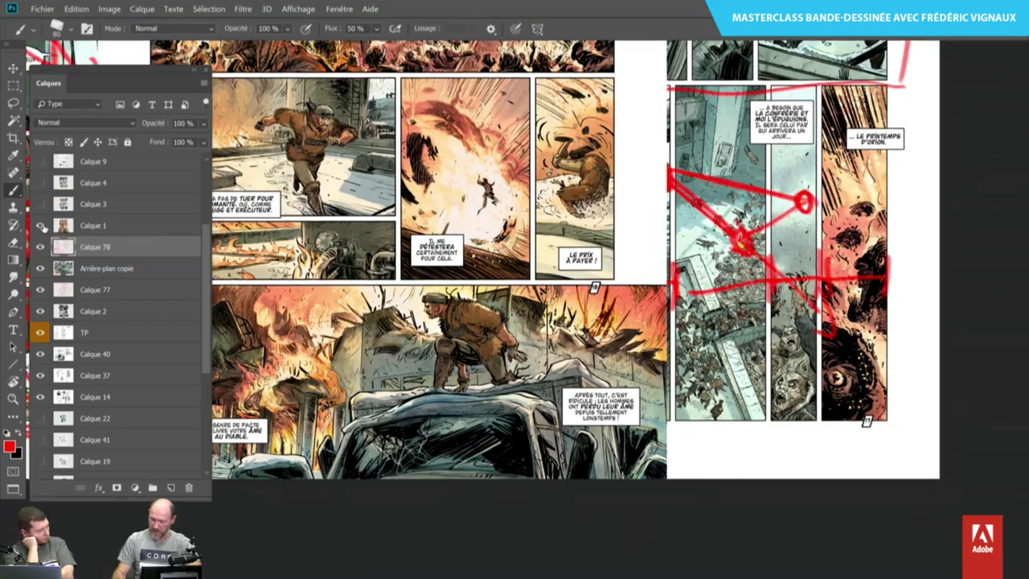
pyautogui.press('f')
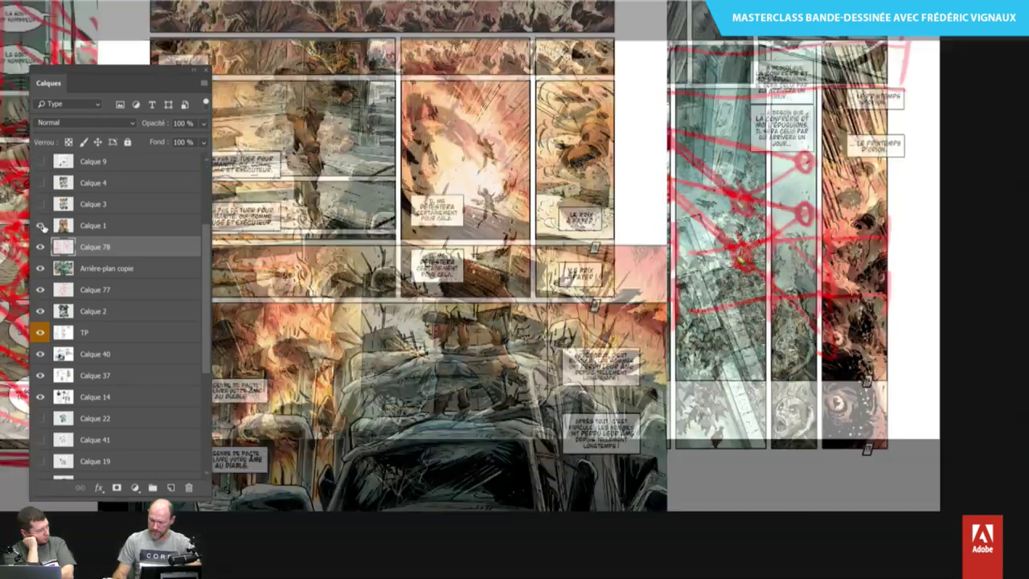
pyautogui.hotkey('ctrl', '-')
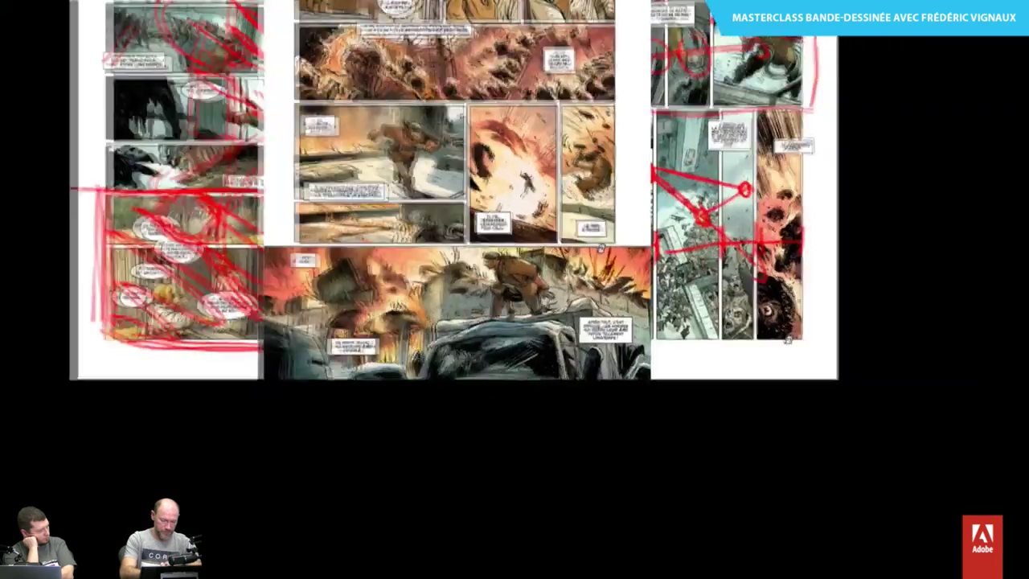
pyautogui.press('f')
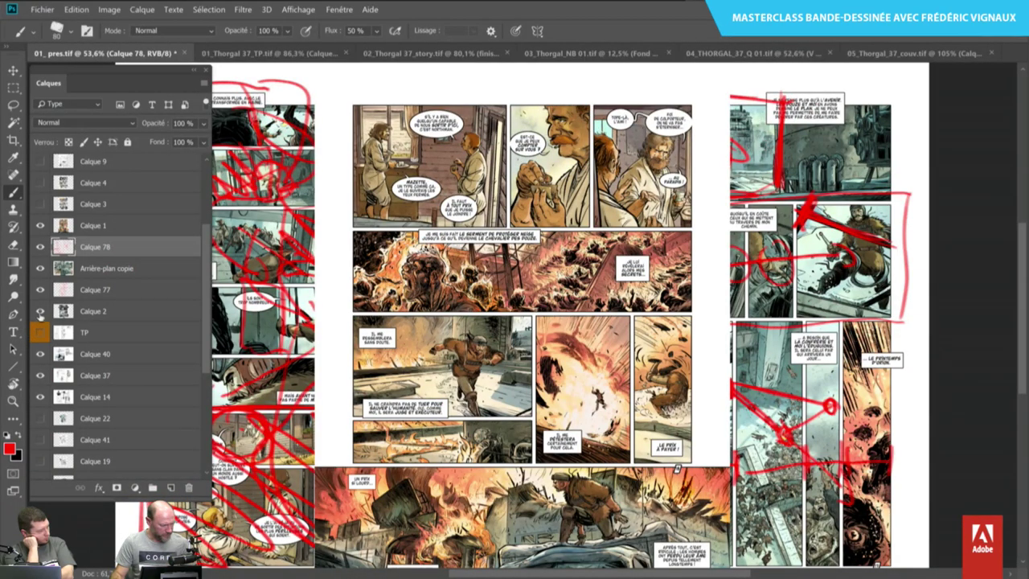
# Hide Calque 2, 77, 40, 37, 14, Arrière-plan copie and the annotated Calque 78, selecting Calque 1.
pyautogui.click(40, 310)
pyautogui.click(40, 289)
pyautogui.click(40, 354)
pyautogui.click(41, 375)
pyautogui.click(40, 397)
pyautogui.click(40, 267)
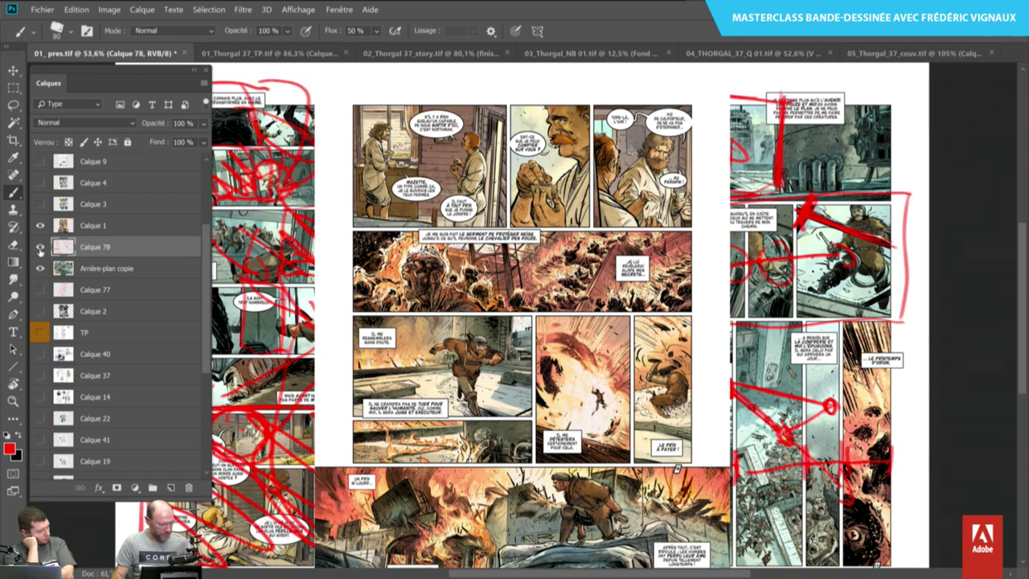
pyautogui.click(40, 246)
pyautogui.click(131, 227)
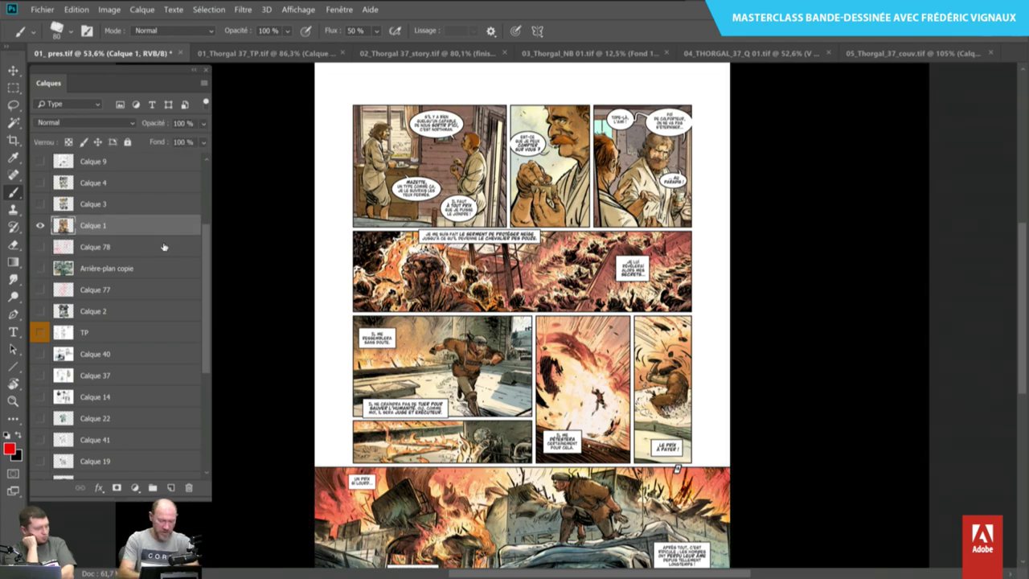
# Compare with the Calque 4 page, then show Calque 1 alone in full screen on black.
pyautogui.scroll(2, 484, 176)
pyautogui.scroll(2, 484, 175)
pyautogui.scroll(1, 484, 176)
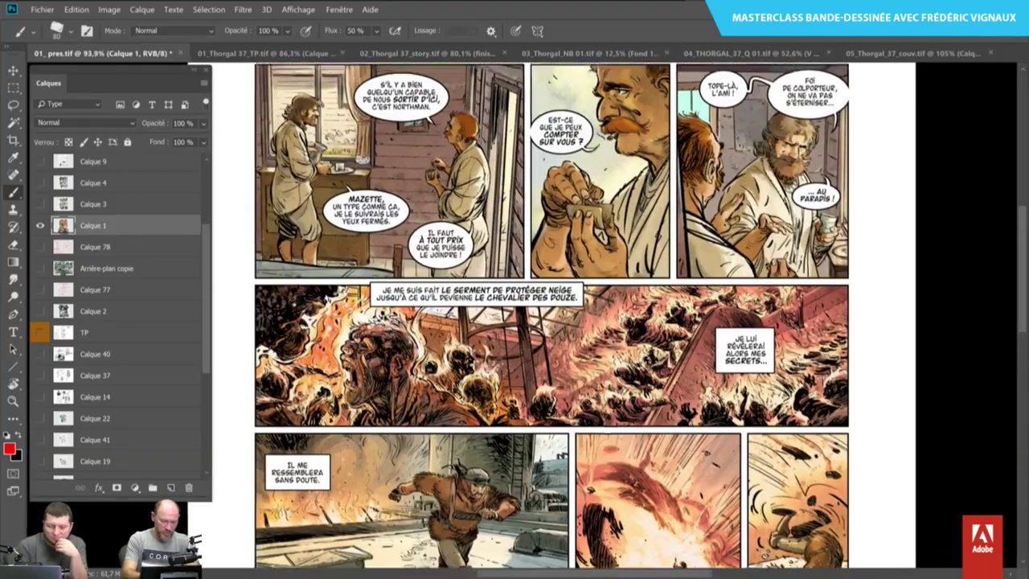
pyautogui.scroll(1, 484, 175)
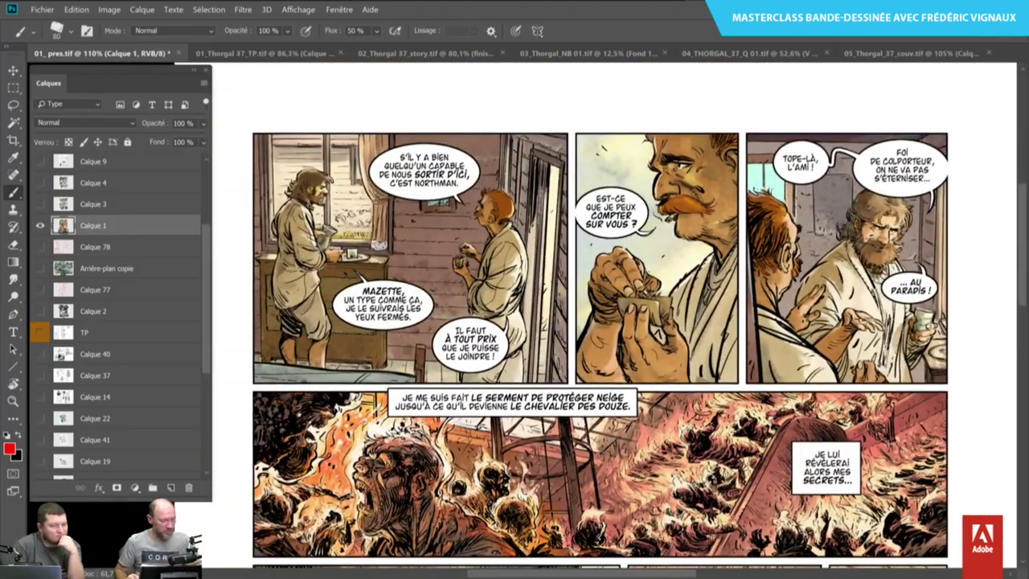
pyautogui.click(40, 182)
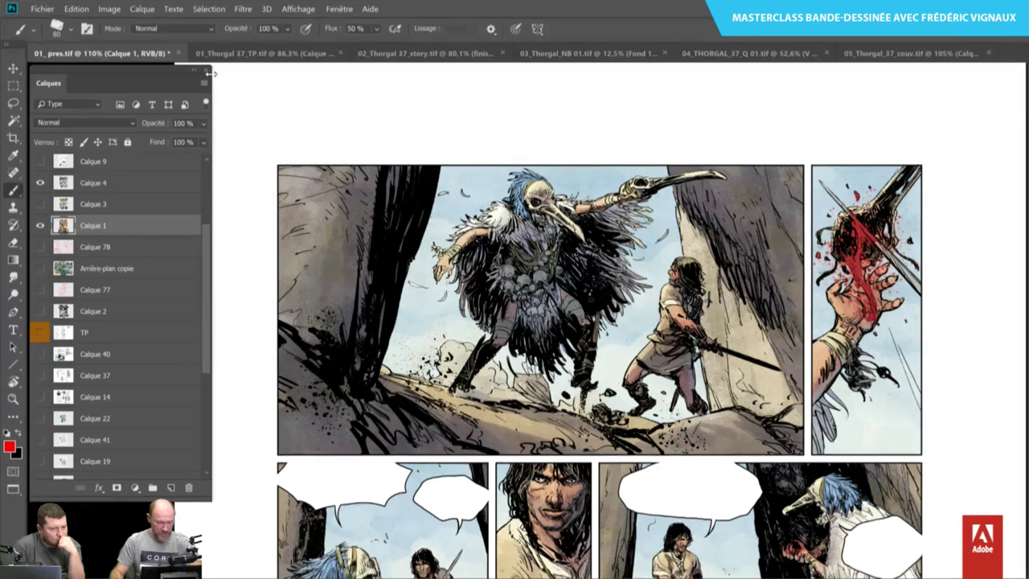
pyautogui.press('f')
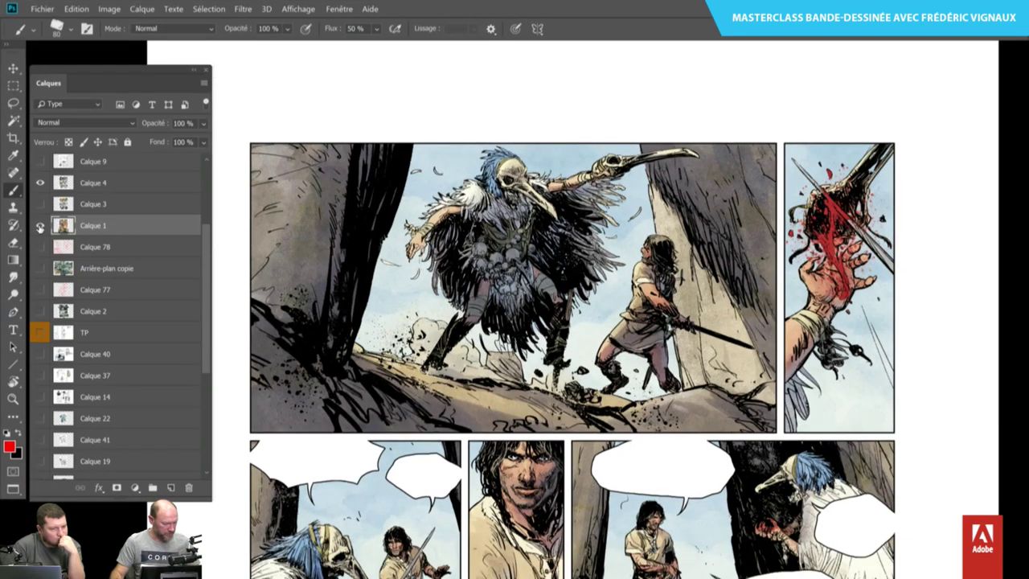
pyautogui.click(40, 225)
pyautogui.click(40, 183)
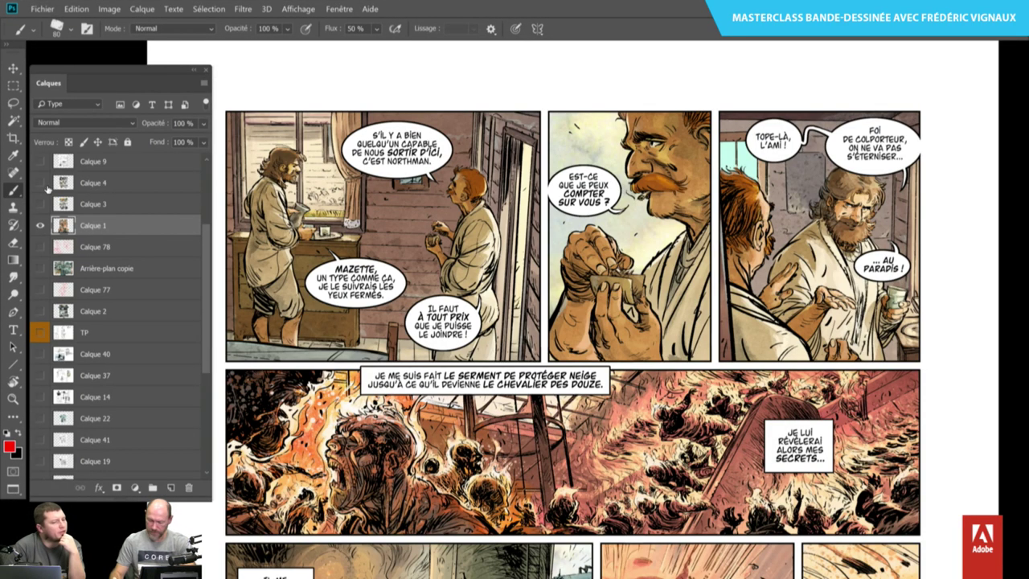
pyautogui.press('f')
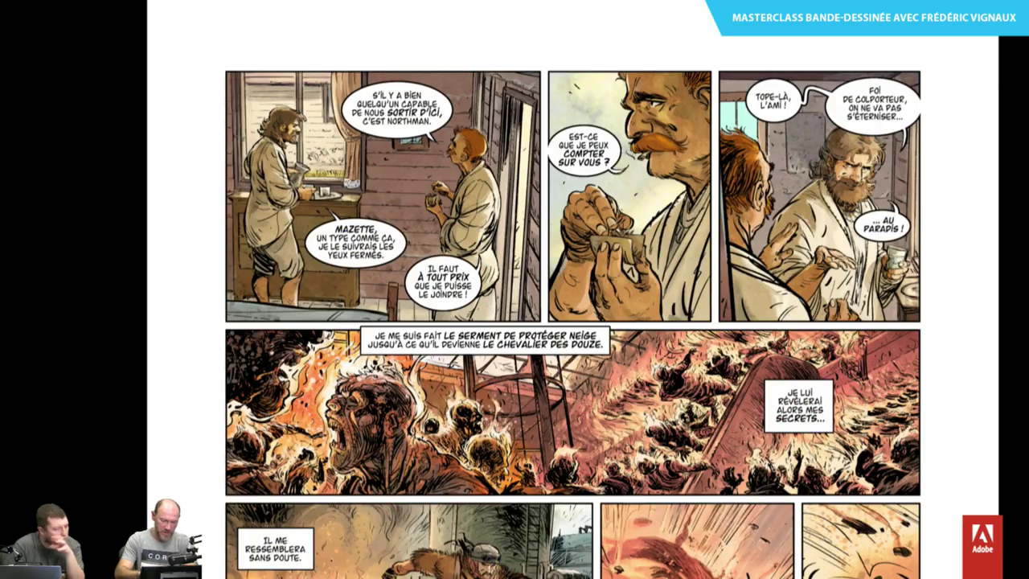
pyautogui.moveTo(483, 321); pyautogui.dragTo(415, 261)
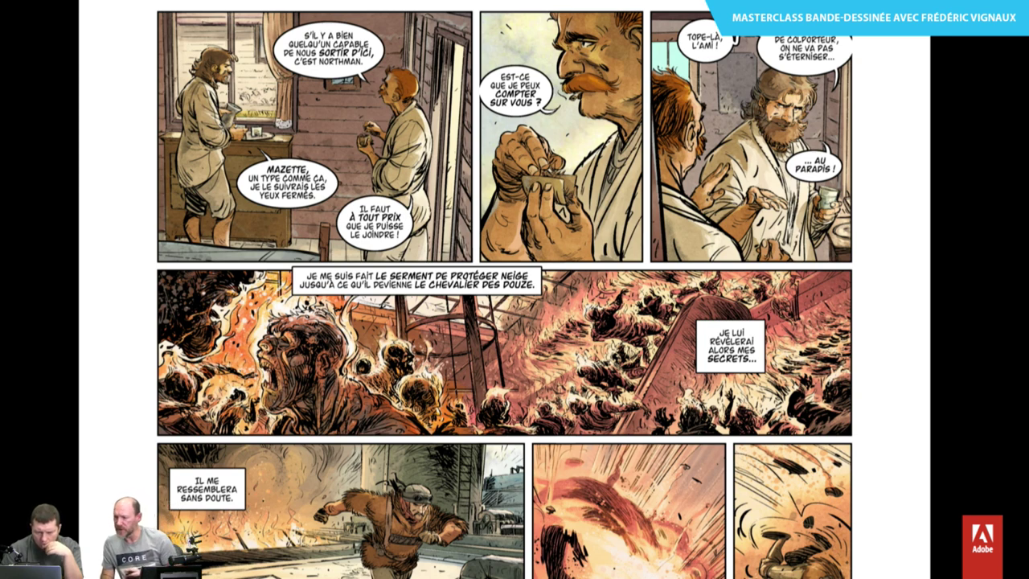
# Add a new empty layer Calque 79 above Calque 1, then return to full-screen view.
pyautogui.press('f')
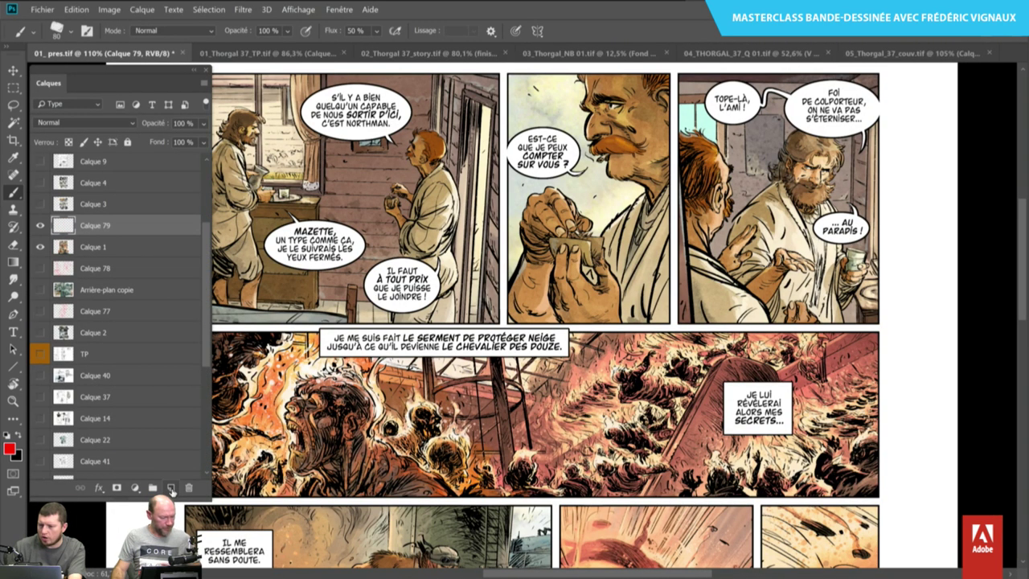
pyautogui.click(171, 488)
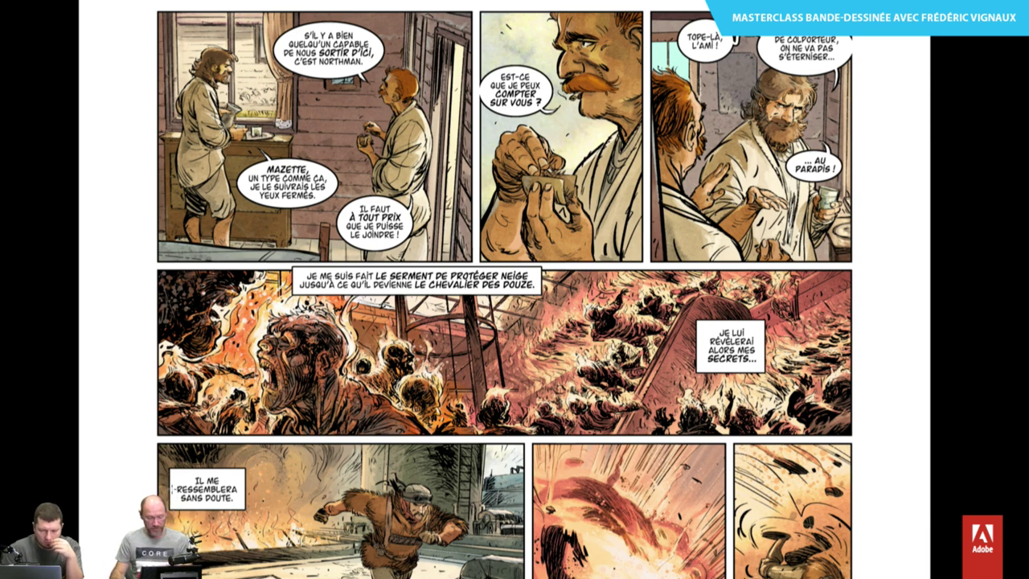
pyautogui.press('f')
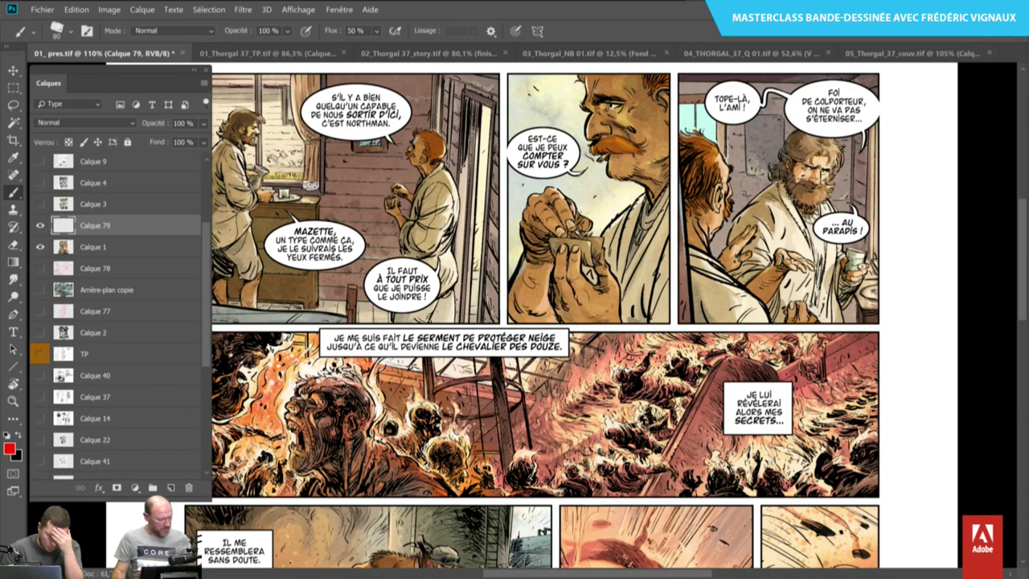
pyautogui.press('f')
pyautogui.press('f')
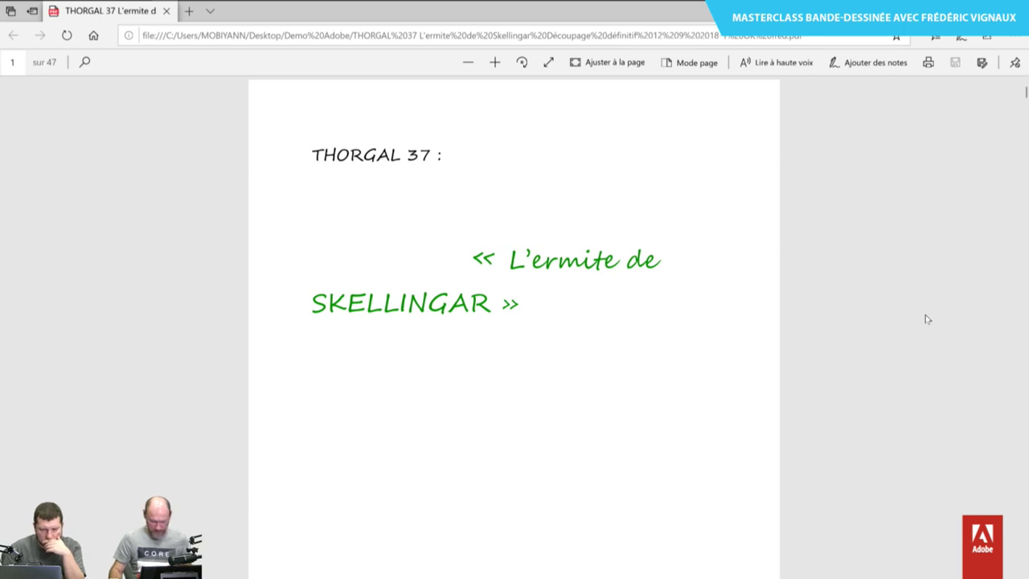
pyautogui.press('super')
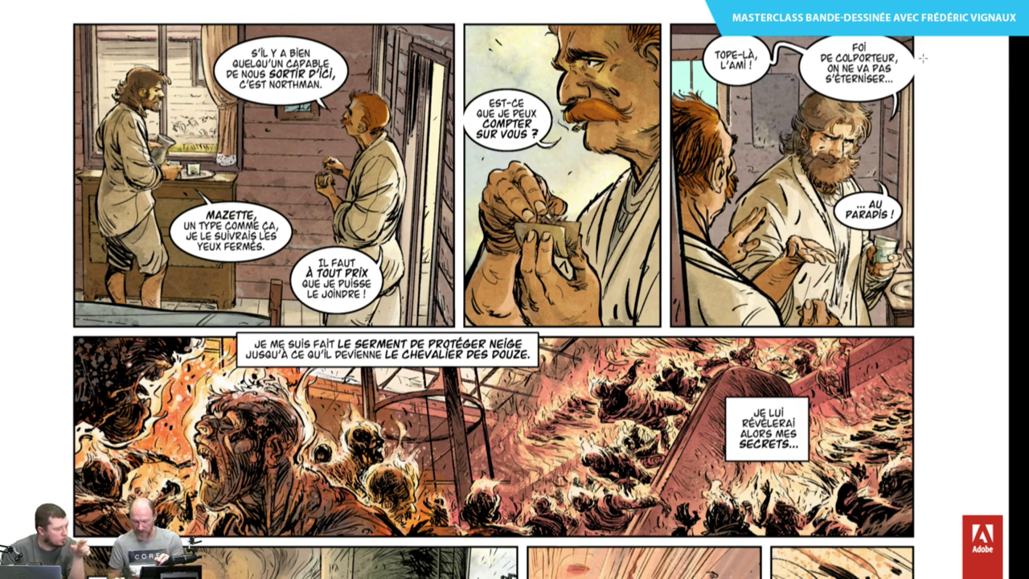
# Outline and zigzag the top panel row in red, circle the fiery crowd and link it to the explosion.
pyautogui.moveTo(934, 37)
pyautogui.mouseDown()
pyautogui.moveTo(935, 239)
pyautogui.moveTo(829, 322)
pyautogui.moveTo(240, 291)
pyautogui.mouseUp()
pyautogui.moveTo(707, 12)
pyautogui.mouseDown()
pyautogui.moveTo(492, 15)
pyautogui.moveTo(78, 167)
pyautogui.moveTo(215, 325)
pyautogui.moveTo(950, 325)
pyautogui.moveTo(464, 305)
pyautogui.moveTo(21, 331)
pyautogui.mouseUp()
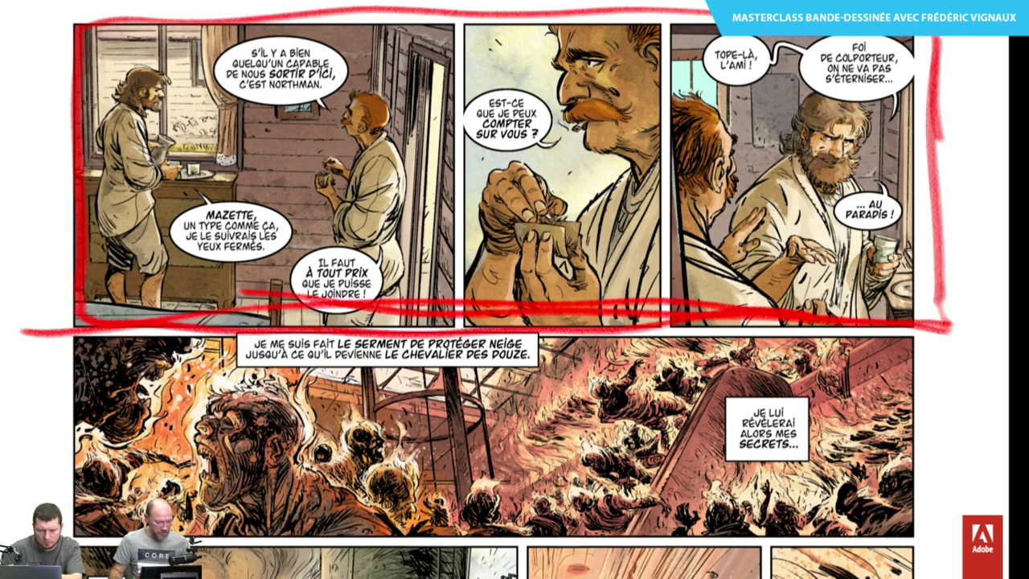
pyautogui.moveTo(799, 41)
pyautogui.mouseDown()
pyautogui.moveTo(733, 112)
pyautogui.moveTo(266, 58)
pyautogui.moveTo(241, 219)
pyautogui.mouseUp()
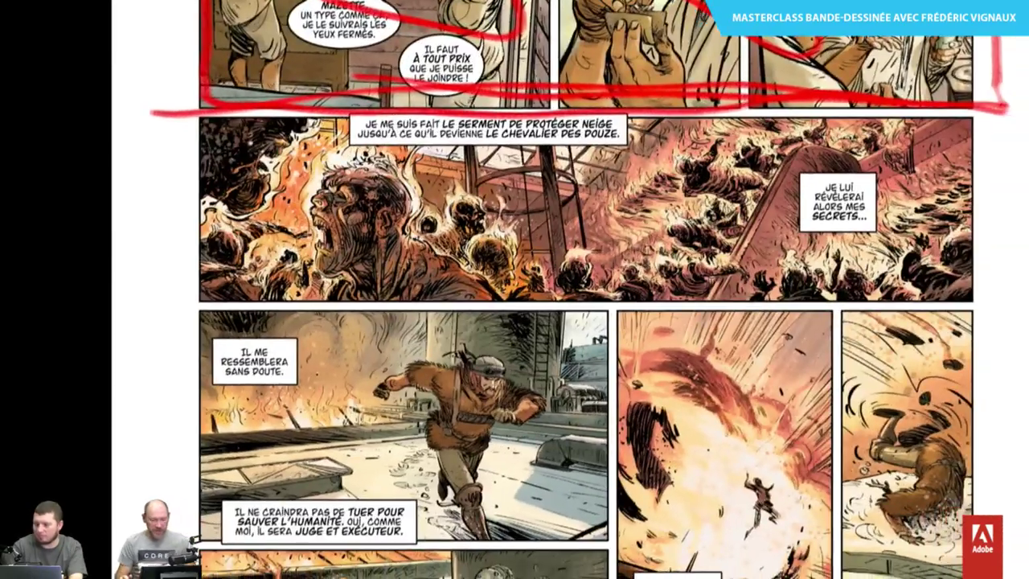
pyautogui.moveTo(709, 130); pyautogui.dragTo(667, 351)
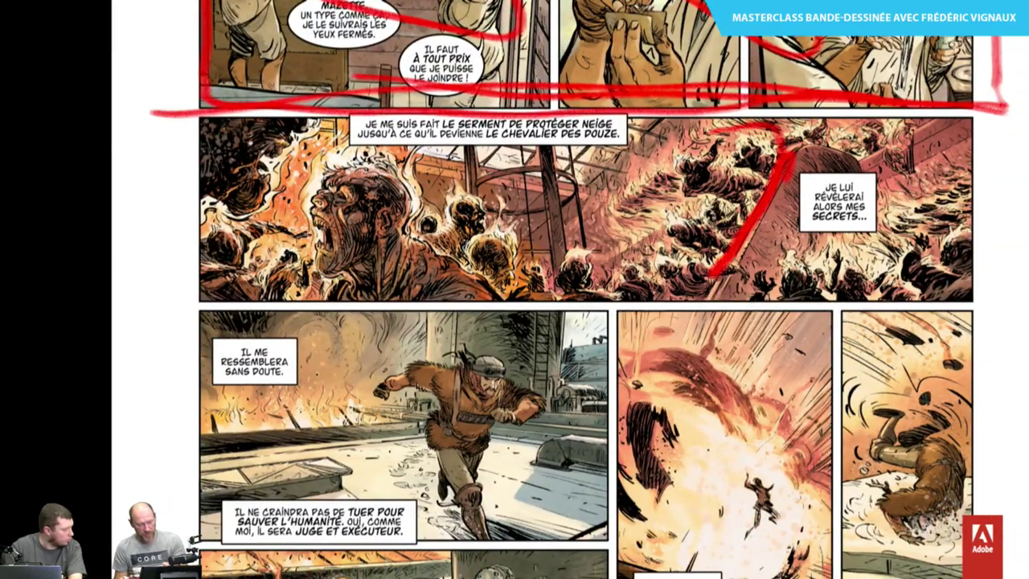
pyautogui.moveTo(297, 161); pyautogui.dragTo(941, 225)
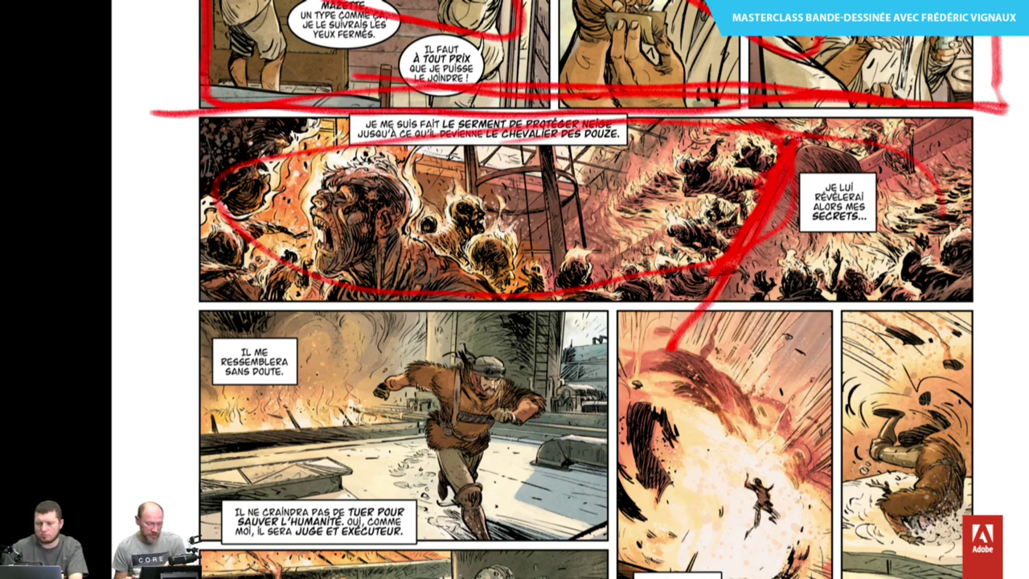
pyautogui.moveTo(799, 141)
pyautogui.mouseDown()
pyautogui.moveTo(537, 440)
pyautogui.moveTo(555, 430)
pyautogui.mouseUp()
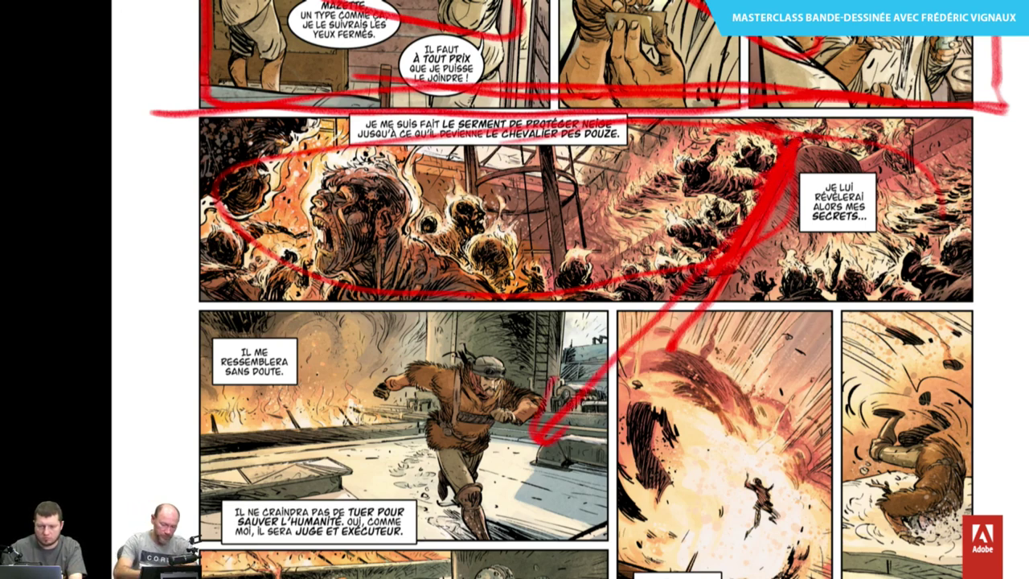
pyautogui.scroll(-4, 562, 289)
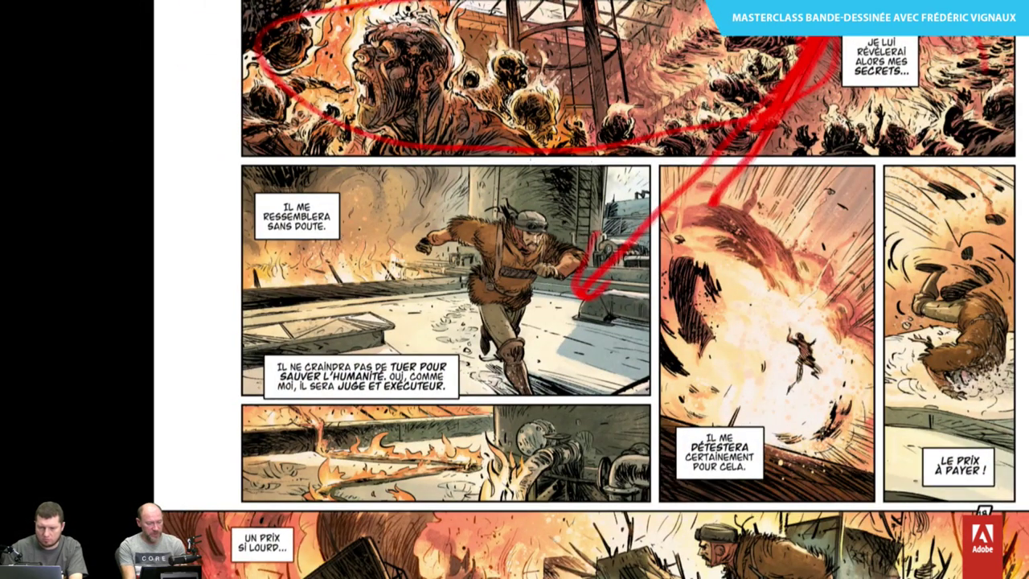
# Mark the running man and nearby fire, then box and trace the bottom-left fire panel in red.
pyautogui.moveTo(604, 165)
pyautogui.mouseDown()
pyautogui.moveTo(615, 173)
pyautogui.moveTo(611, 265)
pyautogui.moveTo(474, 258)
pyautogui.mouseUp()
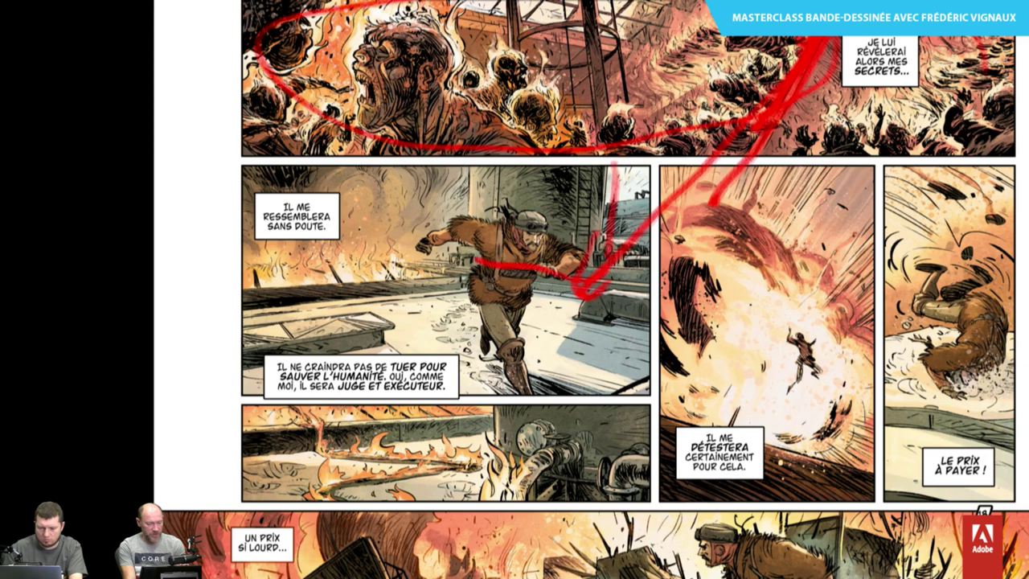
pyautogui.moveTo(460, 161); pyautogui.dragTo(458, 265)
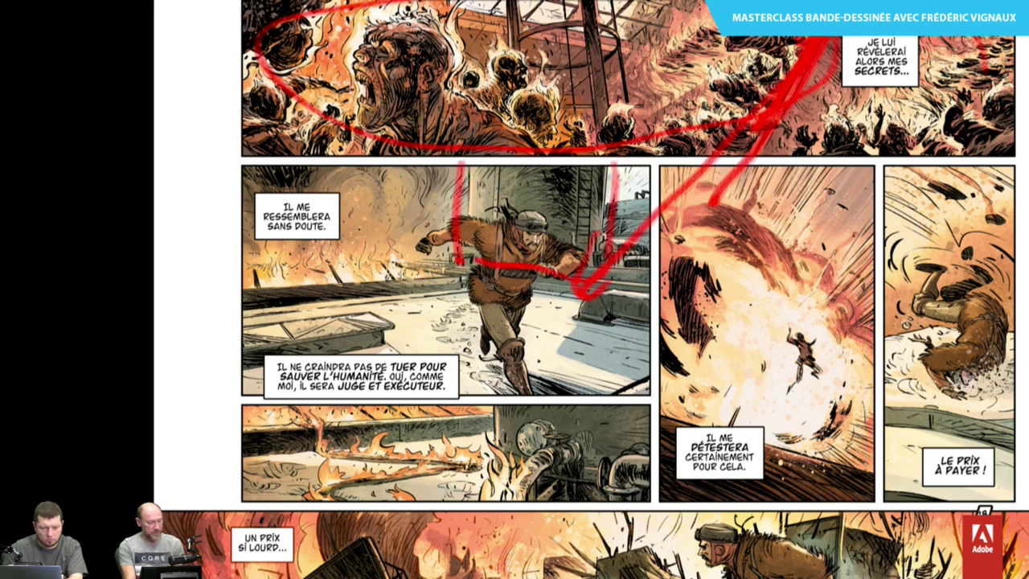
pyautogui.moveTo(246, 241)
pyautogui.mouseDown()
pyautogui.moveTo(443, 251)
pyautogui.moveTo(337, 282)
pyautogui.moveTo(254, 231)
pyautogui.mouseUp()
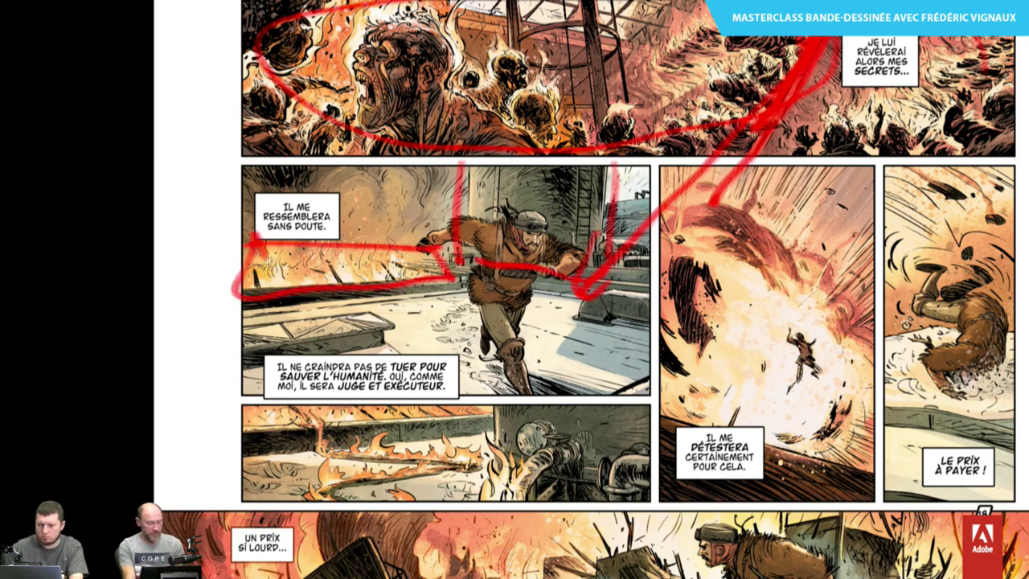
pyautogui.moveTo(365, 265); pyautogui.dragTo(688, 401)
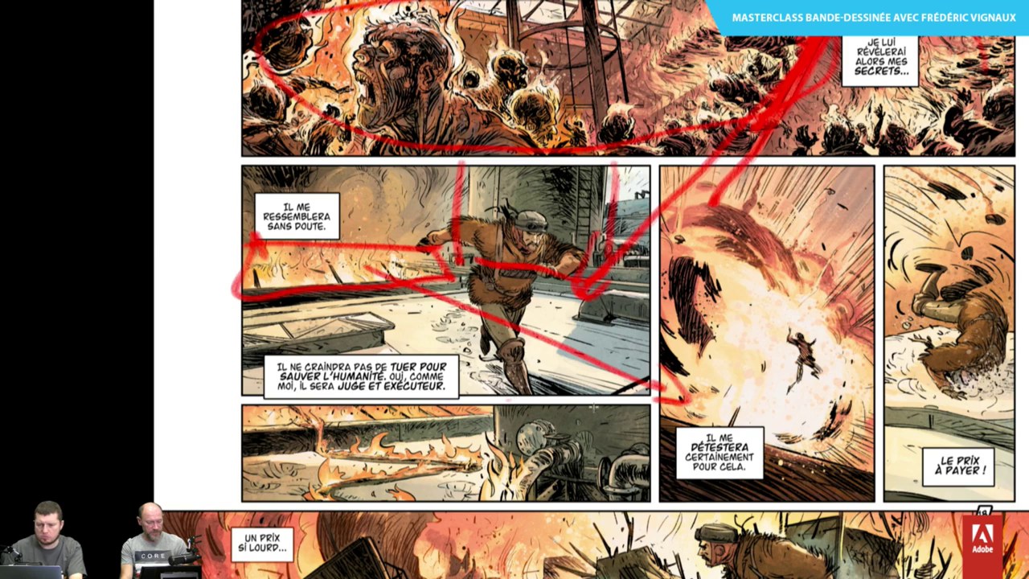
pyautogui.moveTo(595, 411)
pyautogui.mouseDown()
pyautogui.moveTo(593, 505)
pyautogui.moveTo(331, 499)
pyautogui.moveTo(241, 407)
pyautogui.moveTo(598, 408)
pyautogui.moveTo(450, 501)
pyautogui.moveTo(238, 487)
pyautogui.mouseUp()
pyautogui.moveTo(233, 410); pyautogui.dragTo(595, 405)
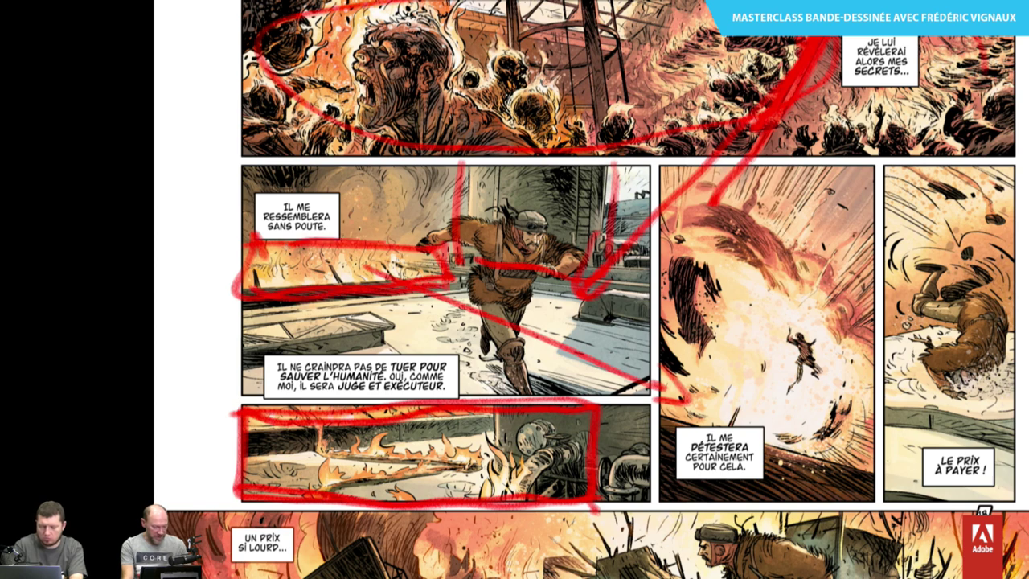
pyautogui.moveTo(313, 402)
pyautogui.mouseDown()
pyautogui.moveTo(322, 438)
pyautogui.moveTo(438, 448)
pyautogui.moveTo(474, 466)
pyautogui.moveTo(345, 491)
pyautogui.moveTo(507, 497)
pyautogui.moveTo(574, 442)
pyautogui.moveTo(929, 279)
pyautogui.moveTo(929, 259)
pyautogui.moveTo(952, 315)
pyautogui.mouseUp()
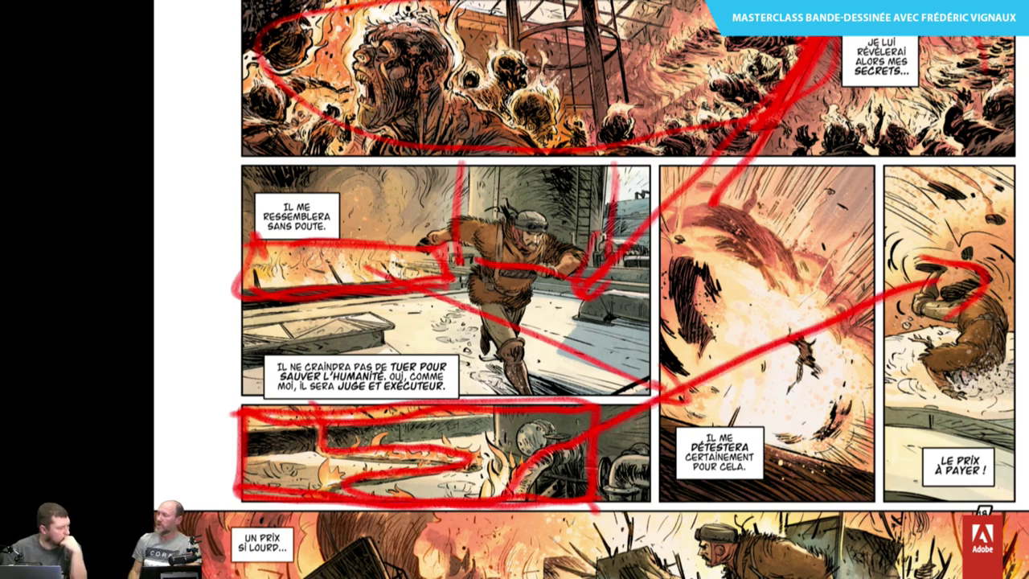
pyautogui.scroll(-5, 563, 290)
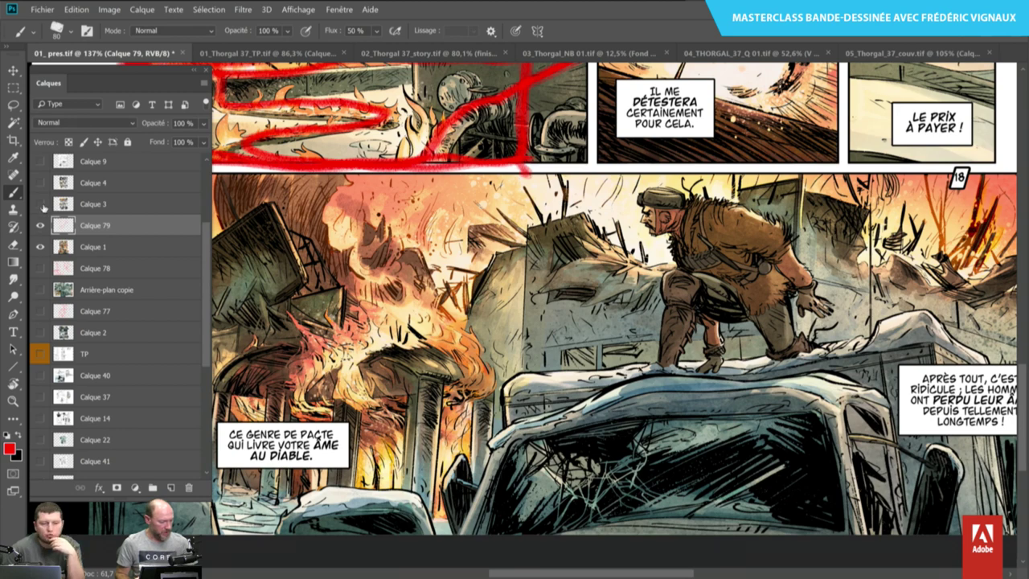
# Hide Calque 1 and Calque 79, show Calque 3's bird-mask page, and preview it full screen.
pyautogui.click(40, 205)
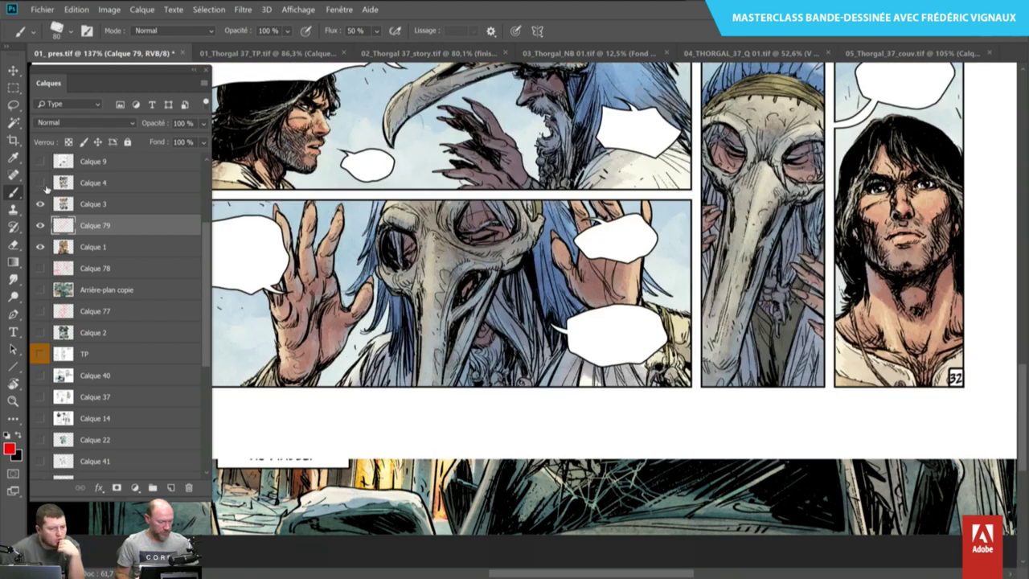
pyautogui.click(40, 204)
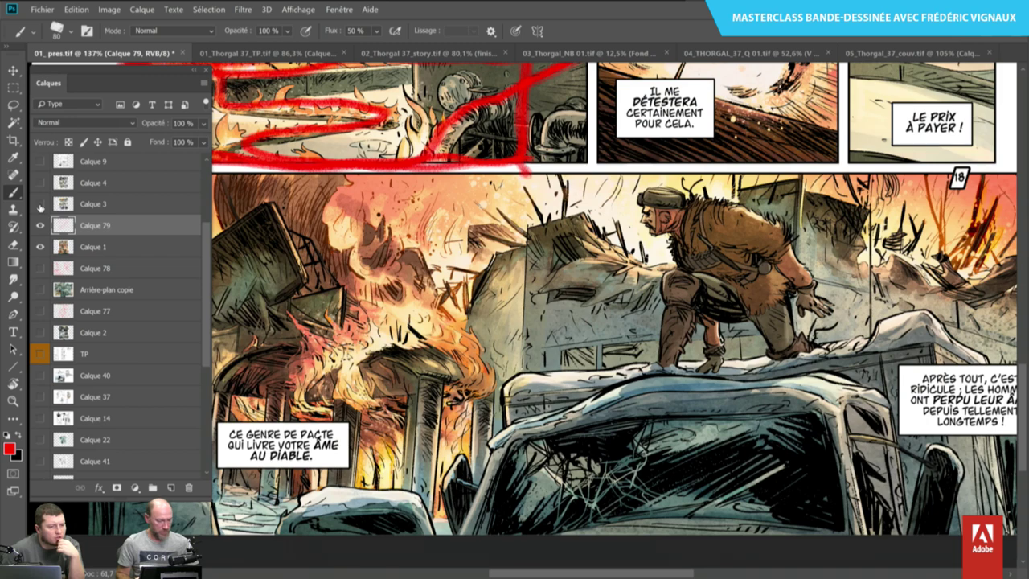
pyautogui.click(40, 247)
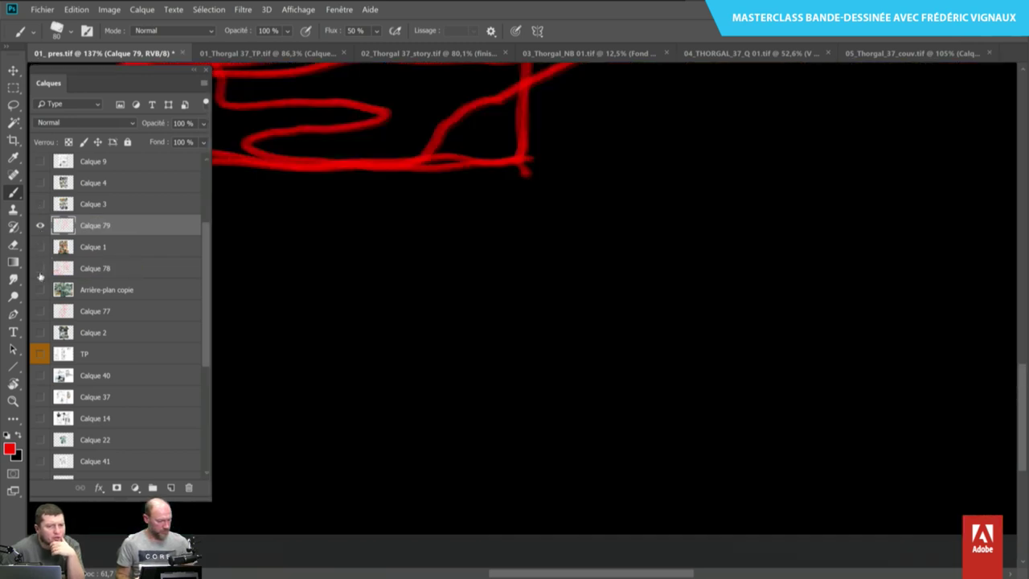
pyautogui.click(40, 225)
pyautogui.click(40, 204)
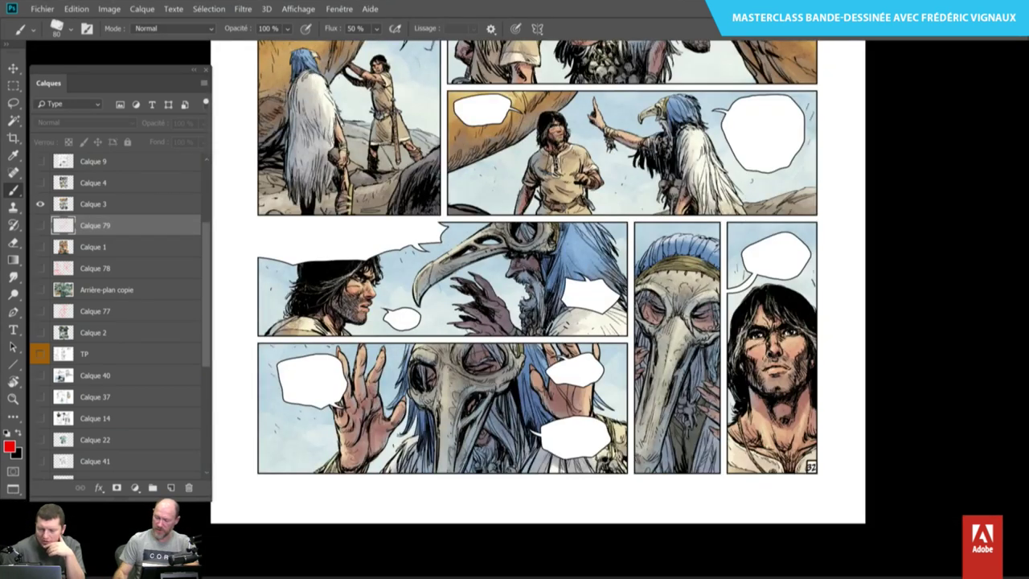
pyautogui.press('f')
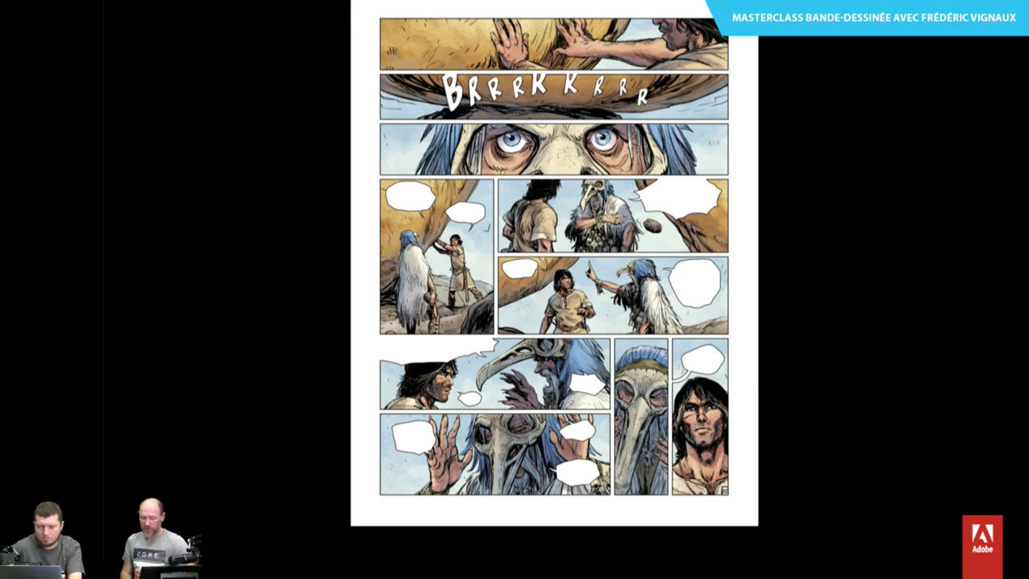
pyautogui.press('f')
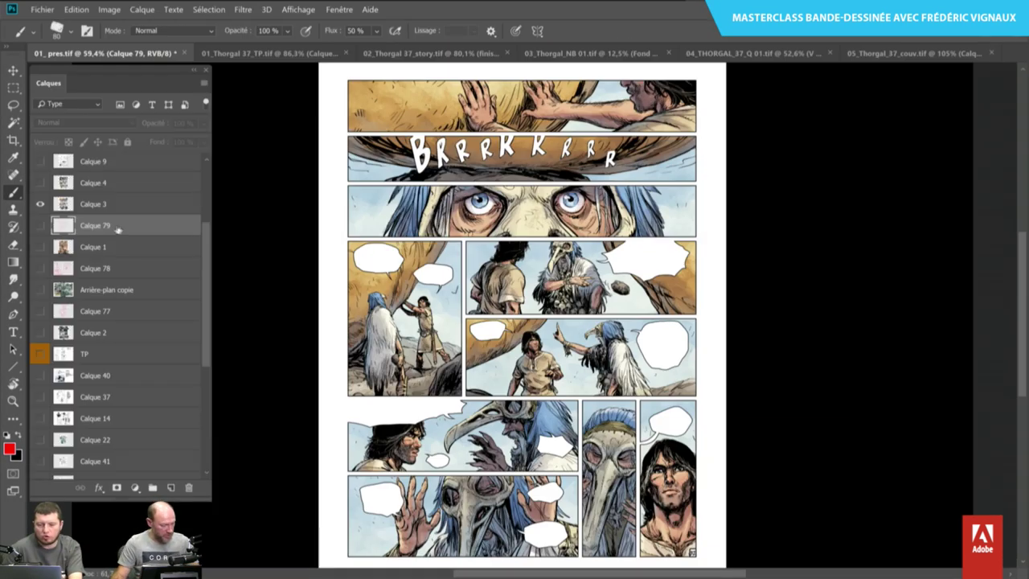
# Add an empty layer Calque 80 above Calque 3 and switch to full-screen view.
pyautogui.click(142, 211)
pyautogui.click(171, 487)
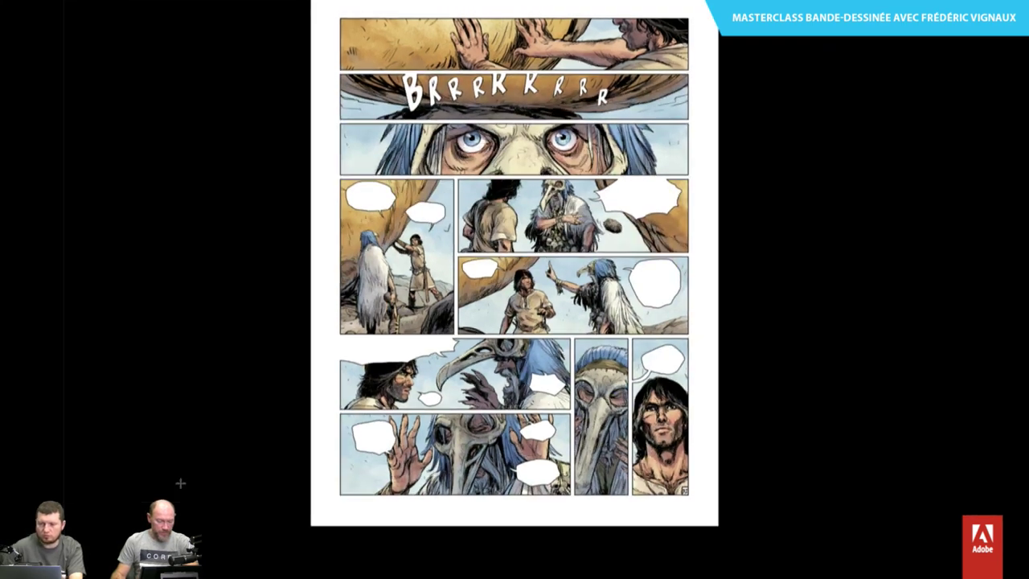
pyautogui.press('F7')
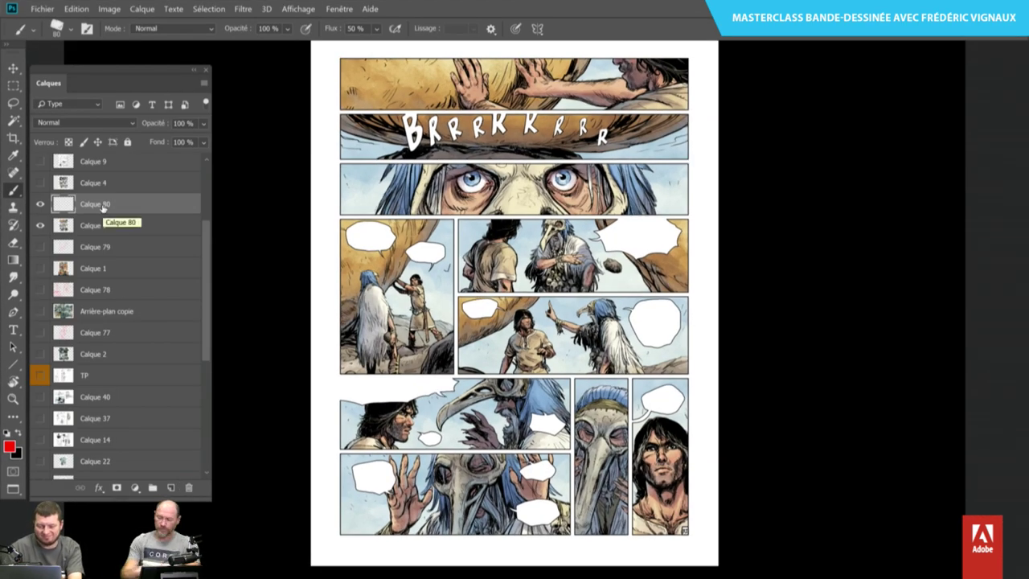
pyautogui.press('f')
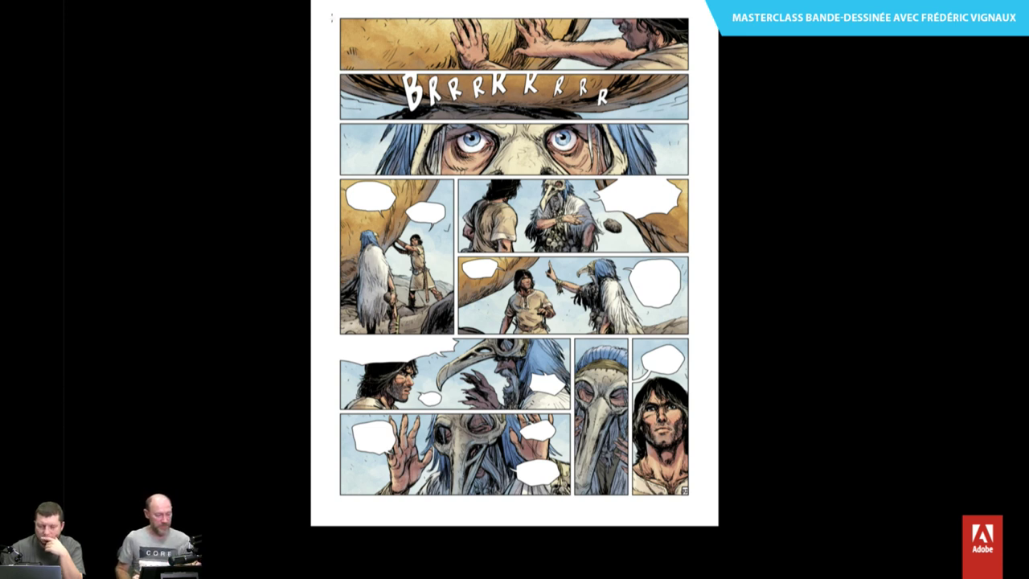
# Bracket the top three tiers on the left, tick the right-edge panel borders, and draw vertical lines down the top panels.
pyautogui.moveTo(320, 15)
pyautogui.mouseDown()
pyautogui.moveTo(333, 14)
pyautogui.moveTo(320, 329)
pyautogui.moveTo(333, 329)
pyautogui.moveTo(324, 487)
pyautogui.moveTo(334, 494)
pyautogui.mouseUp()
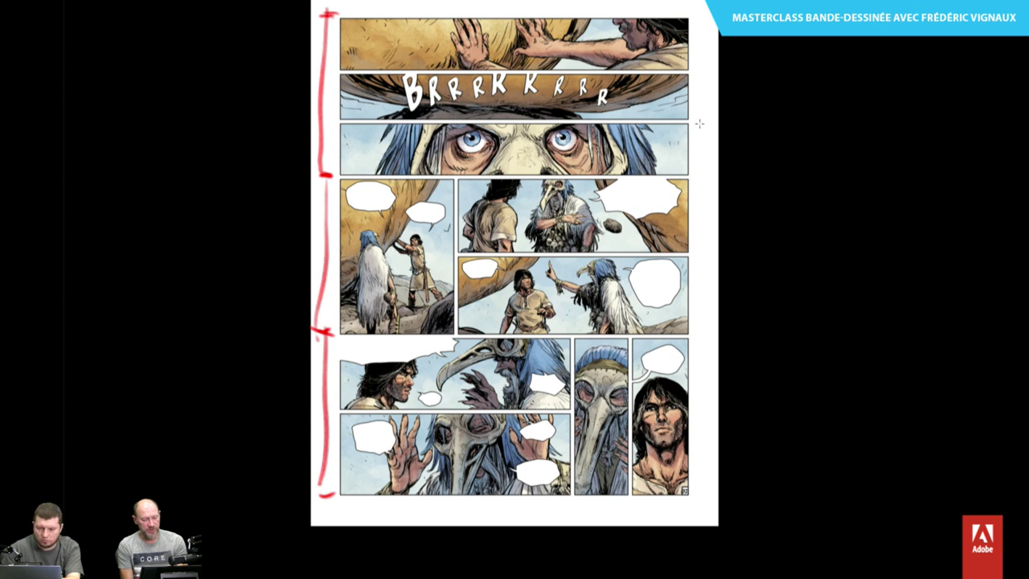
pyautogui.moveTo(687, 121); pyautogui.dragTo(699, 120)
pyautogui.moveTo(699, 173); pyautogui.dragTo(686, 173)
pyautogui.moveTo(687, 73); pyautogui.dragTo(701, 72)
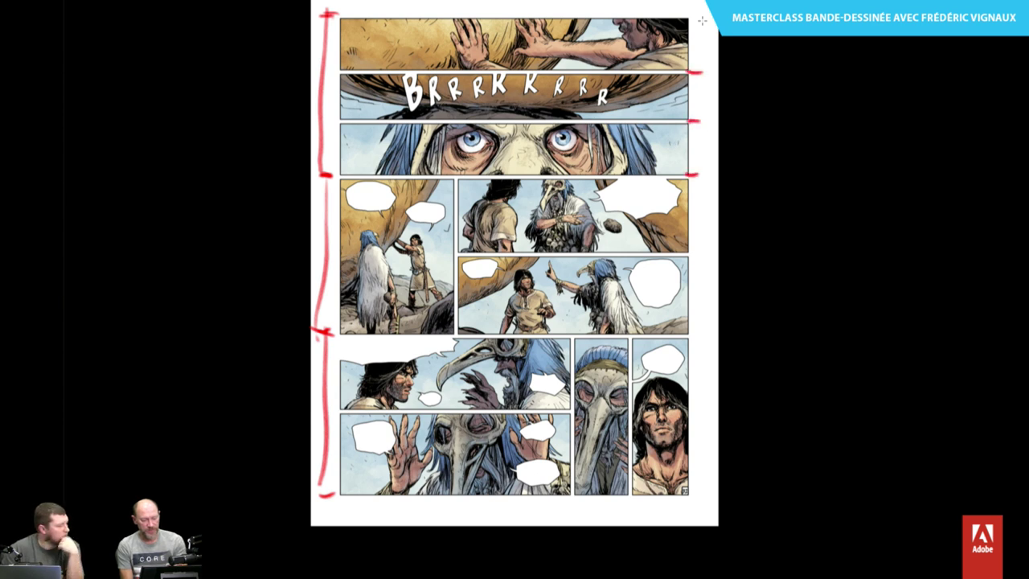
pyautogui.moveTo(702, 21); pyautogui.dragTo(691, 21)
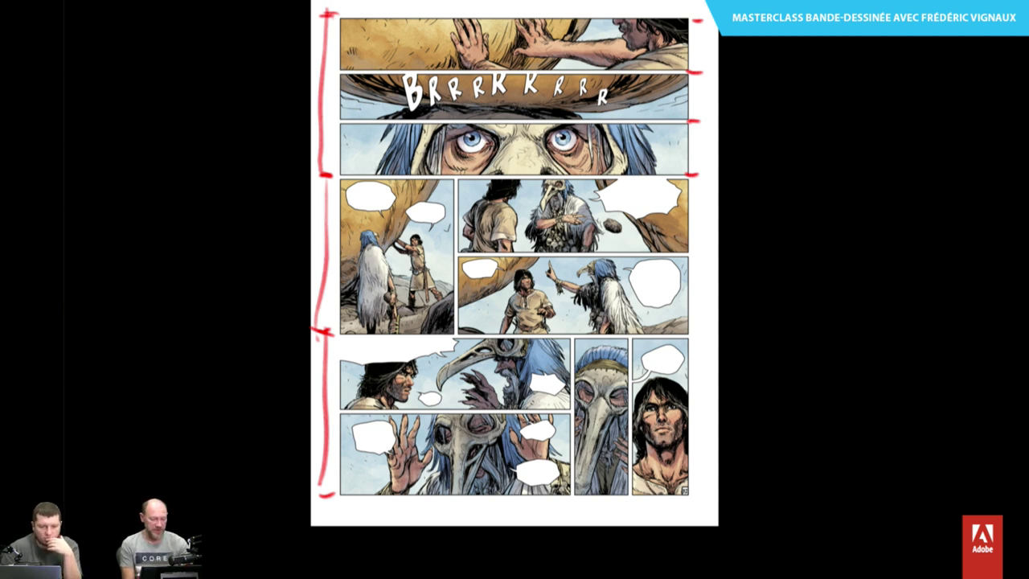
pyautogui.moveTo(591, 5); pyautogui.dragTo(584, 211)
pyautogui.moveTo(459, 4); pyautogui.dragTo(457, 229)
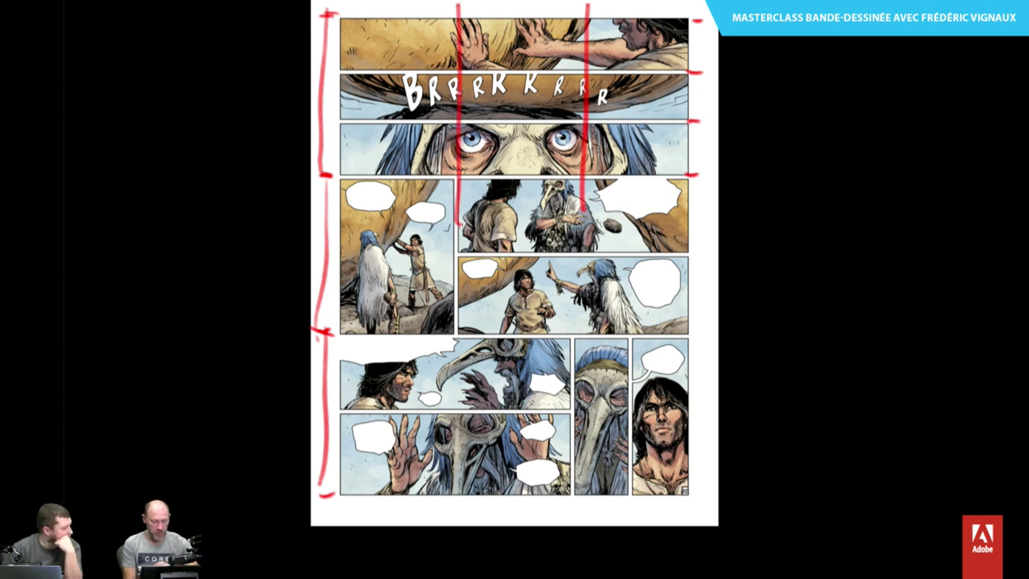
# Outline the bottom-right panels, circle the blue-haired and beaked characters, and bracket the right-side panels.
pyautogui.moveTo(567, 288); pyautogui.dragTo(569, 527)
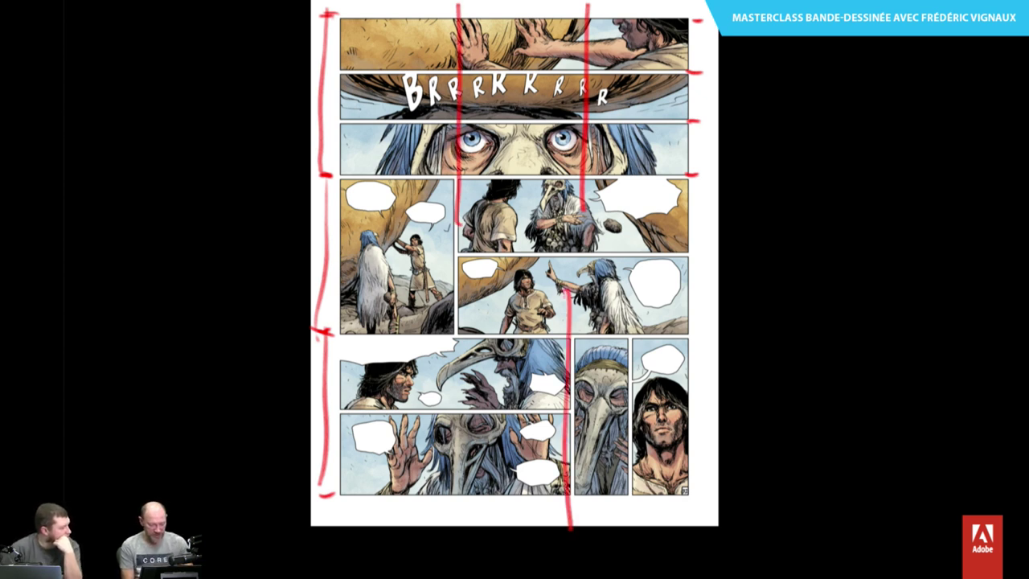
pyautogui.moveTo(631, 318); pyautogui.dragTo(629, 514)
pyautogui.moveTo(633, 349); pyautogui.dragTo(630, 511)
pyautogui.moveTo(567, 502); pyautogui.dragTo(691, 498)
pyautogui.moveTo(574, 482)
pyautogui.mouseDown()
pyautogui.moveTo(691, 354)
pyautogui.moveTo(693, 521)
pyautogui.mouseUp()
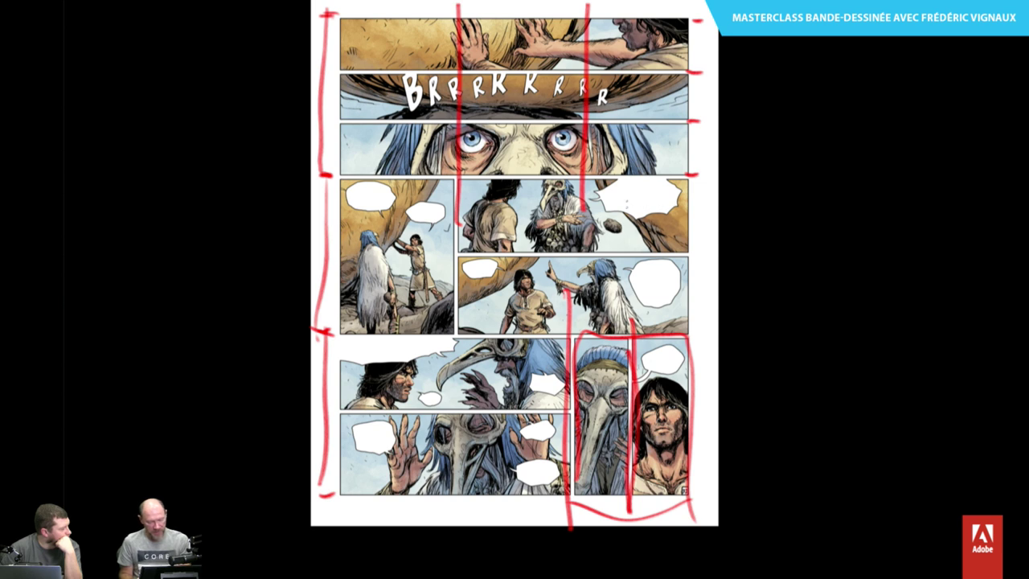
pyautogui.moveTo(602, 189); pyautogui.dragTo(618, 198)
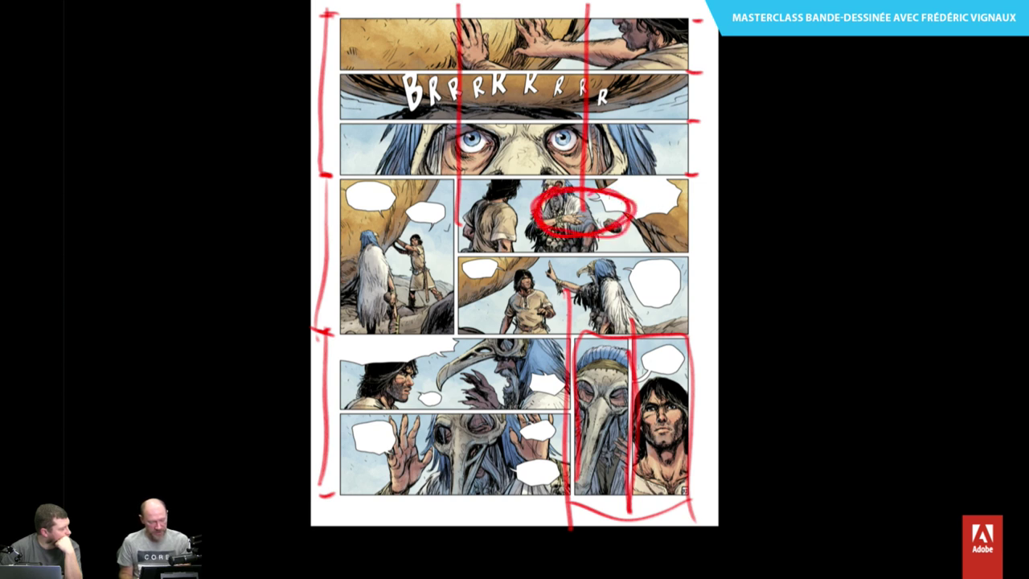
pyautogui.moveTo(561, 283)
pyautogui.mouseDown()
pyautogui.moveTo(613, 282)
pyautogui.moveTo(616, 295)
pyautogui.mouseUp()
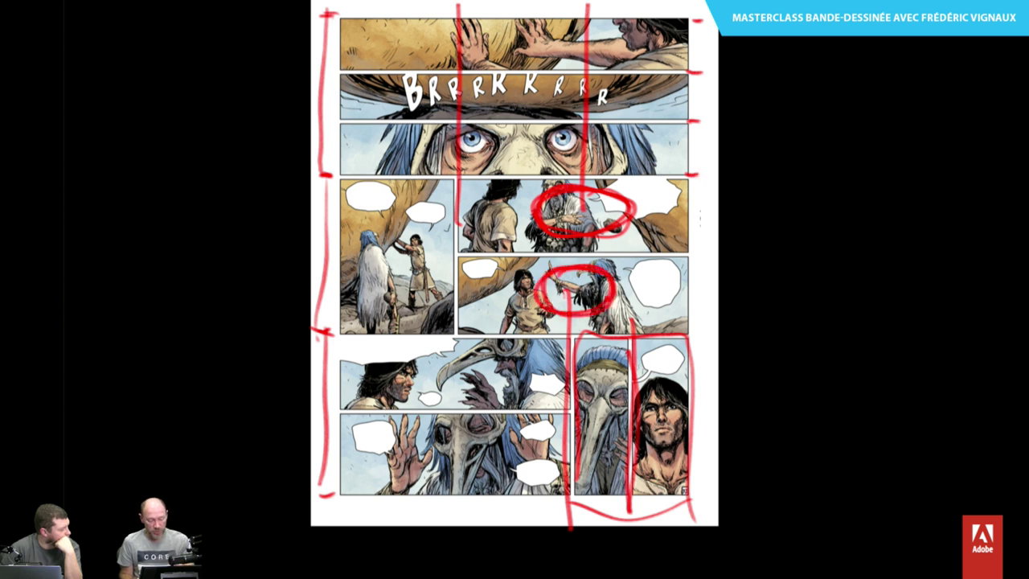
pyautogui.moveTo(700, 172)
pyautogui.mouseDown()
pyautogui.moveTo(701, 230)
pyautogui.moveTo(710, 226)
pyautogui.moveTo(711, 173)
pyautogui.mouseUp()
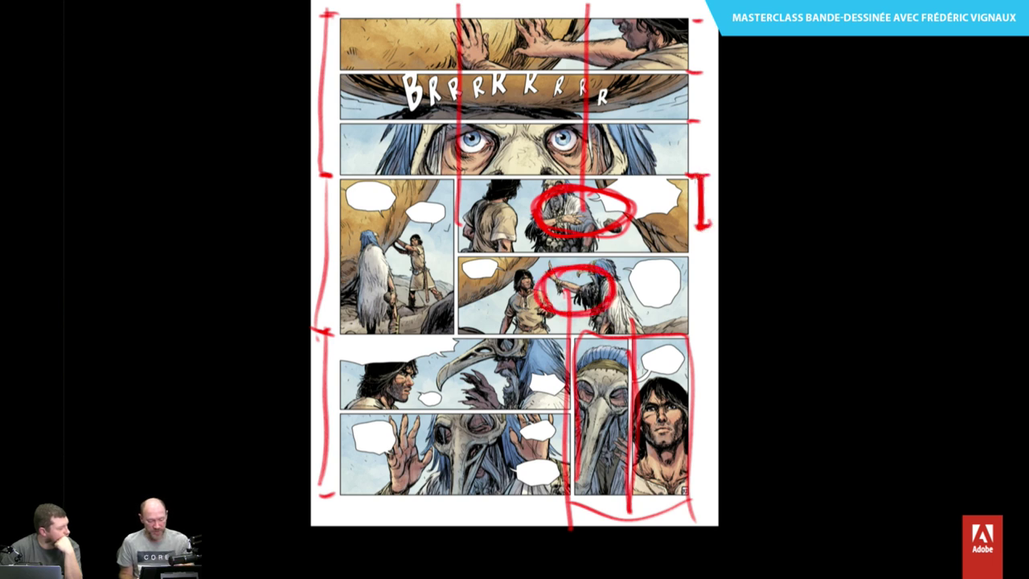
pyautogui.moveTo(704, 230)
pyautogui.mouseDown()
pyautogui.moveTo(708, 333)
pyautogui.moveTo(714, 229)
pyautogui.mouseUp()
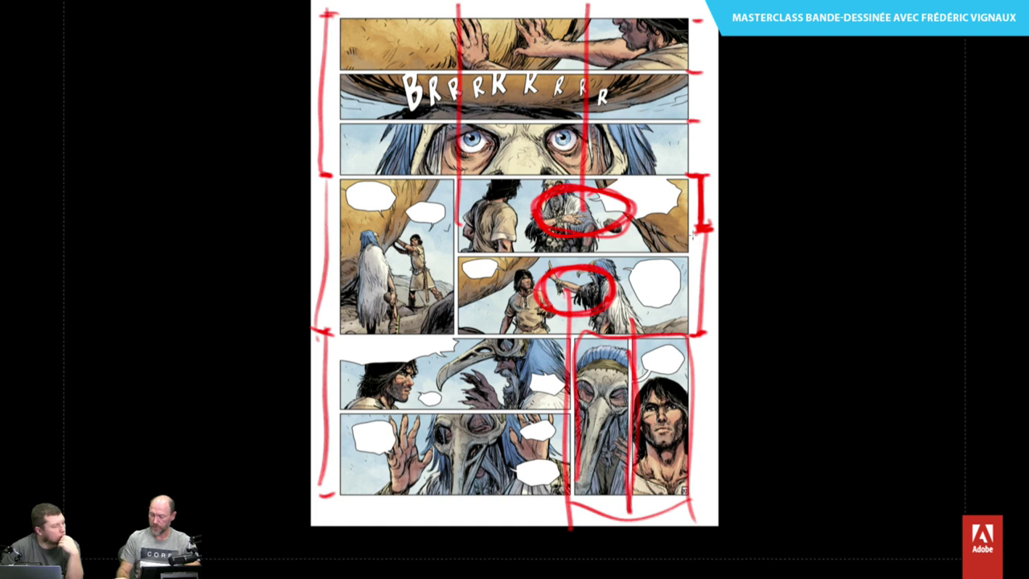
# Fade the markup to 50% opacity, then sweep red strokes across the top panel and zigzag the fourth row.
pyautogui.press('5')
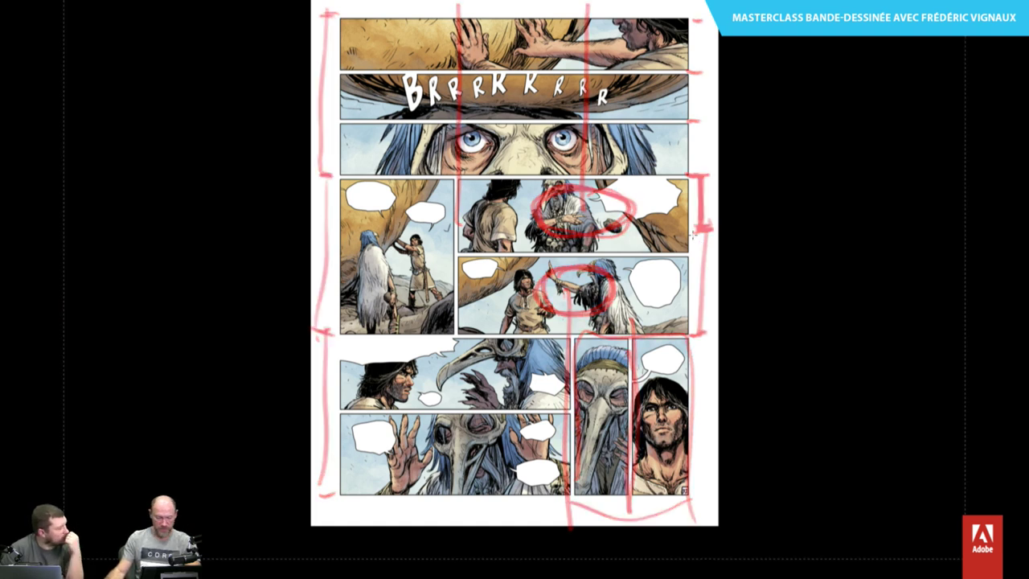
pyautogui.hotkey('ctrl', ',')
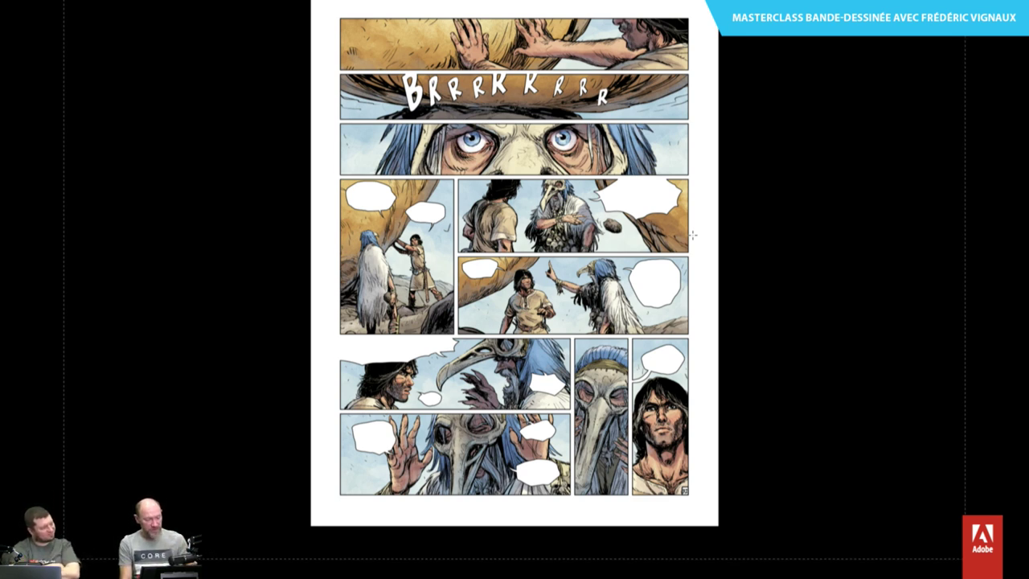
pyautogui.moveTo(294, 27)
pyautogui.mouseDown()
pyautogui.moveTo(667, 37)
pyautogui.moveTo(655, 49)
pyautogui.moveTo(675, 88)
pyautogui.moveTo(515, 106)
pyautogui.mouseUp()
pyautogui.moveTo(679, 36)
pyautogui.mouseDown()
pyautogui.moveTo(611, 105)
pyautogui.moveTo(498, 153)
pyautogui.moveTo(518, 129)
pyautogui.mouseUp()
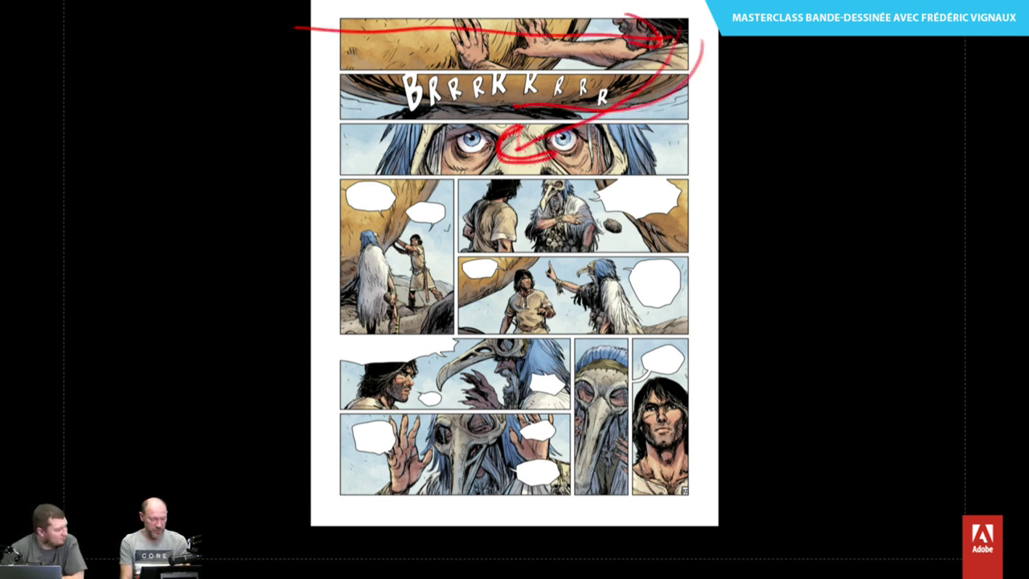
pyautogui.moveTo(599, 177)
pyautogui.mouseDown()
pyautogui.moveTo(659, 258)
pyautogui.moveTo(671, 186)
pyautogui.moveTo(715, 237)
pyautogui.mouseUp()
pyautogui.moveTo(430, 172)
pyautogui.mouseDown()
pyautogui.moveTo(363, 229)
pyautogui.moveTo(365, 259)
pyautogui.moveTo(402, 229)
pyautogui.mouseUp()
pyautogui.moveTo(529, 128); pyautogui.dragTo(368, 289)
# Loop red strokes around the bird and central character into the lower-left panel, then exit full screen.
pyautogui.moveTo(456, 185)
pyautogui.mouseDown()
pyautogui.moveTo(455, 286)
pyautogui.moveTo(380, 266)
pyautogui.moveTo(455, 298)
pyautogui.mouseUp()
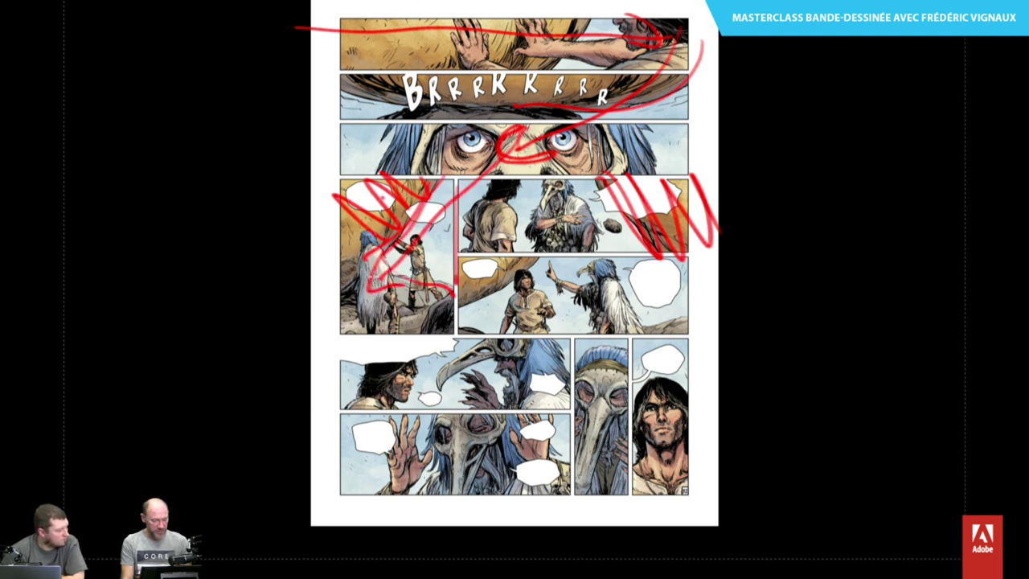
pyautogui.moveTo(375, 281); pyautogui.dragTo(567, 193)
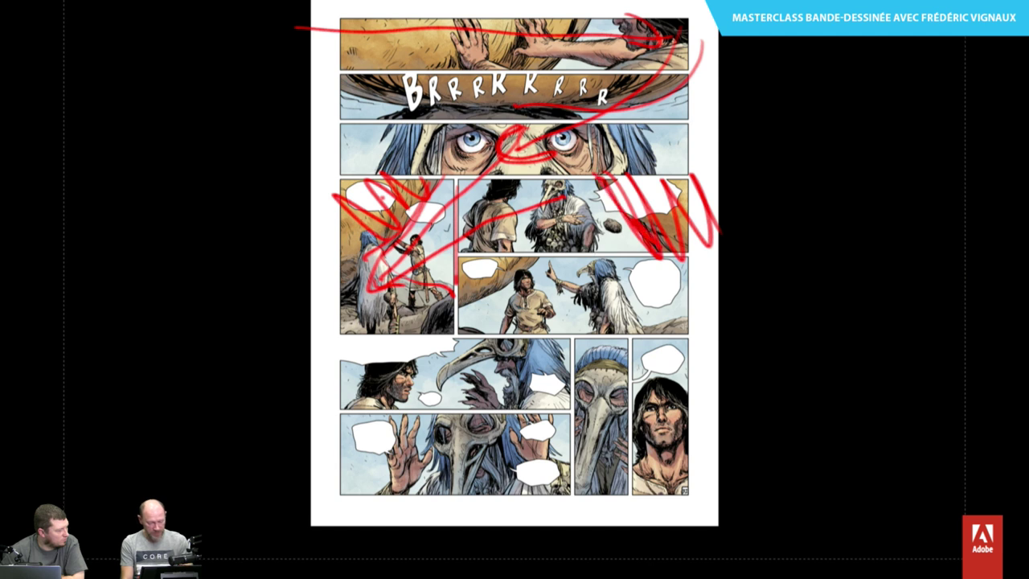
pyautogui.moveTo(629, 344)
pyautogui.mouseDown()
pyautogui.moveTo(690, 311)
pyautogui.moveTo(703, 340)
pyautogui.mouseUp()
pyautogui.moveTo(471, 305)
pyautogui.mouseDown()
pyautogui.moveTo(535, 255)
pyautogui.moveTo(530, 282)
pyautogui.mouseUp()
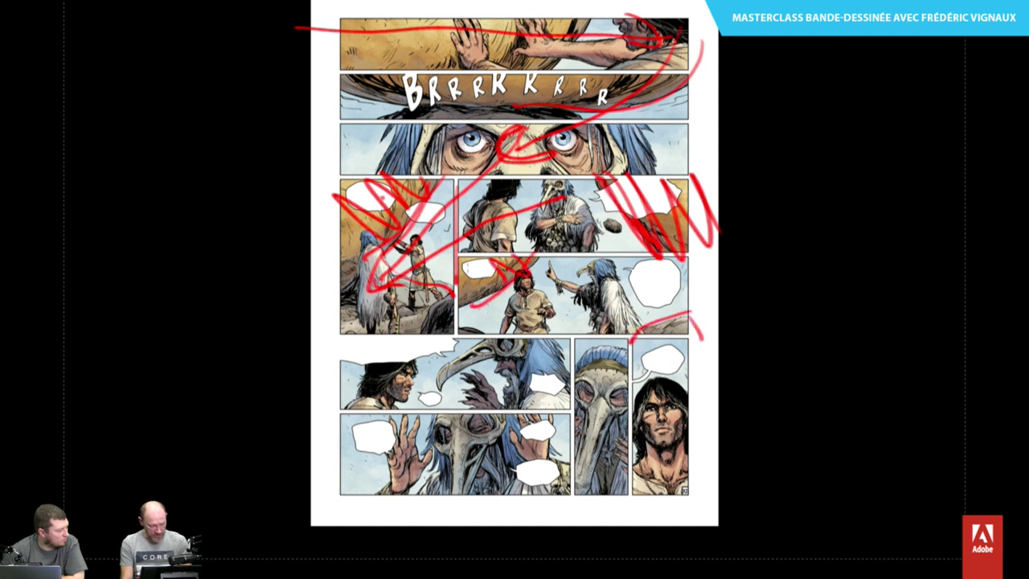
pyautogui.moveTo(447, 265); pyautogui.dragTo(503, 294)
pyautogui.moveTo(524, 201)
pyautogui.mouseDown()
pyautogui.moveTo(537, 193)
pyautogui.moveTo(594, 282)
pyautogui.moveTo(428, 399)
pyautogui.mouseUp()
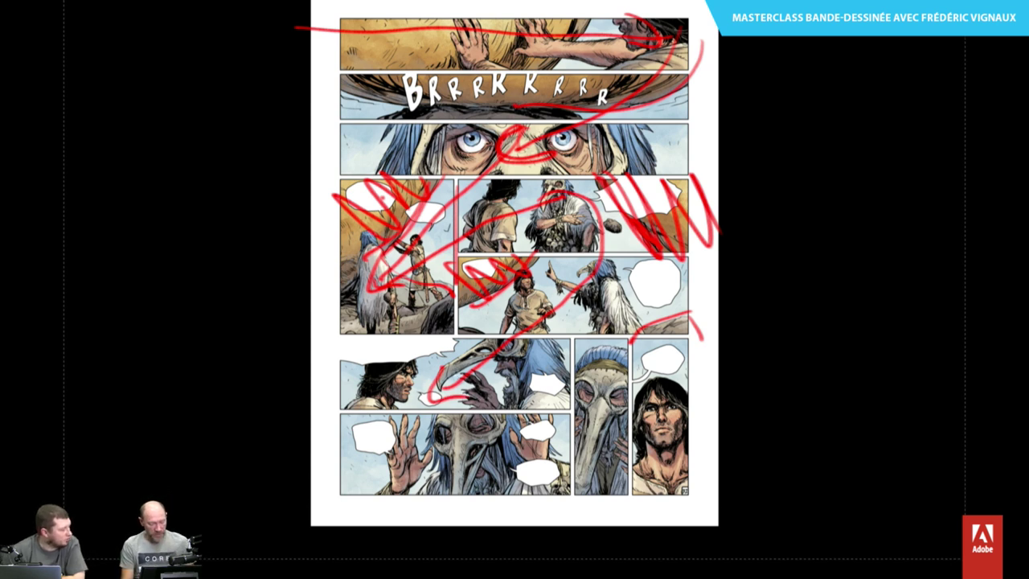
pyautogui.moveTo(473, 360)
pyautogui.mouseDown()
pyautogui.moveTo(408, 393)
pyautogui.moveTo(442, 397)
pyautogui.moveTo(402, 382)
pyautogui.mouseUp()
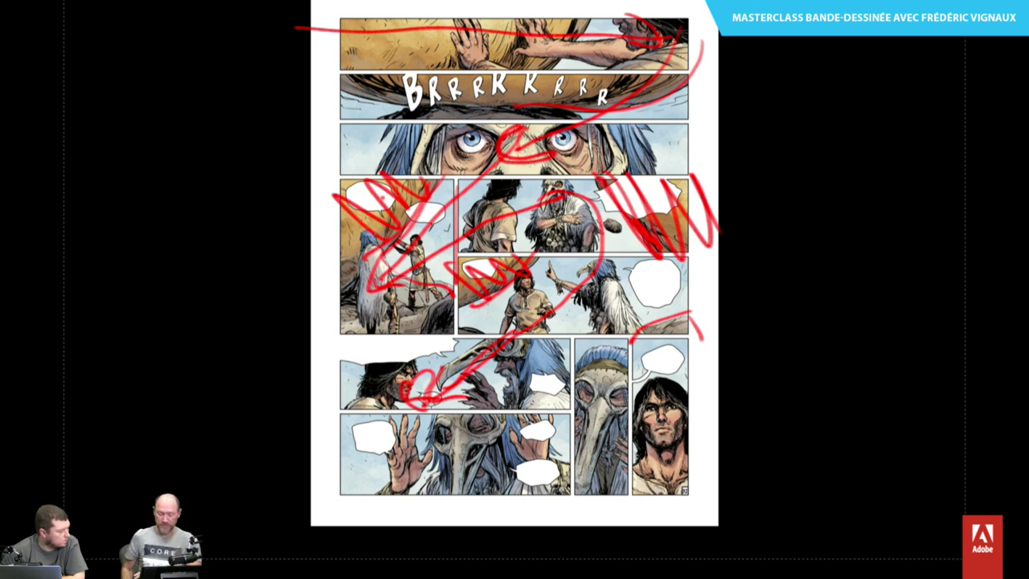
pyautogui.press('f')
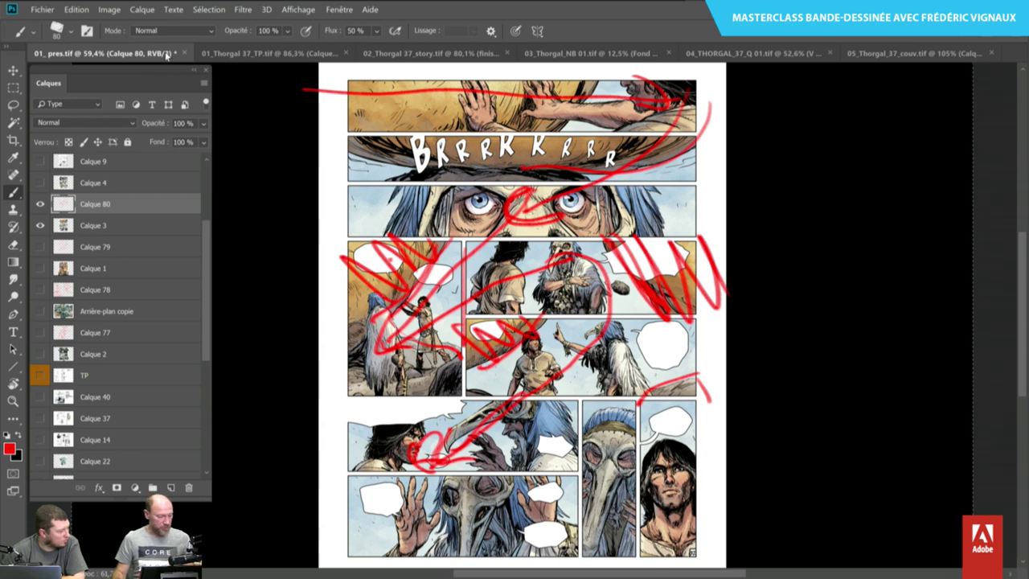
# Show Calque 4, hide Calque 80 and Calque 3, and add empty layer Calque 81 above Calque 4.
pyautogui.click(40, 183)
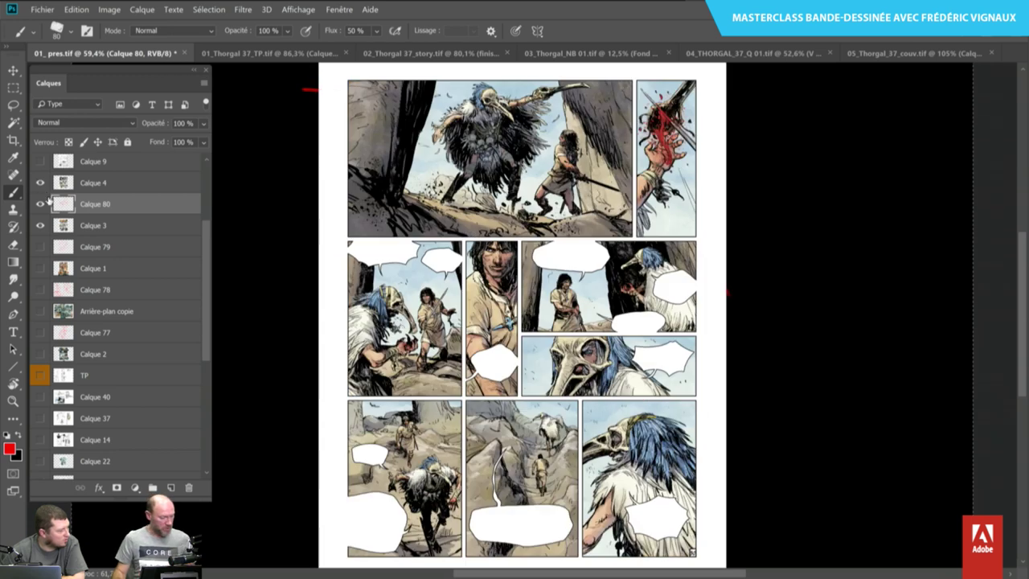
pyautogui.moveTo(40, 204); pyautogui.dragTo(41, 226)
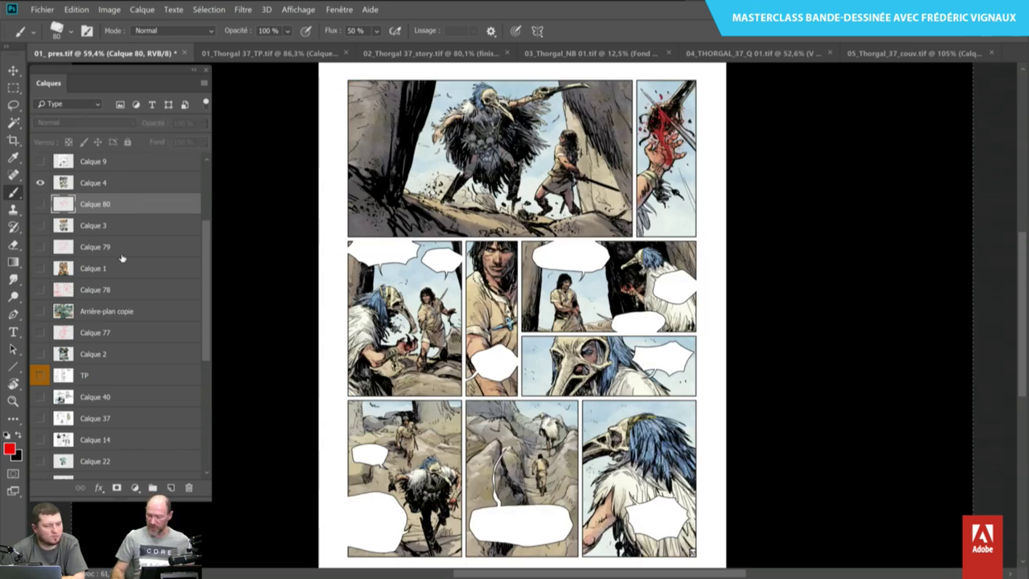
pyautogui.click(157, 183)
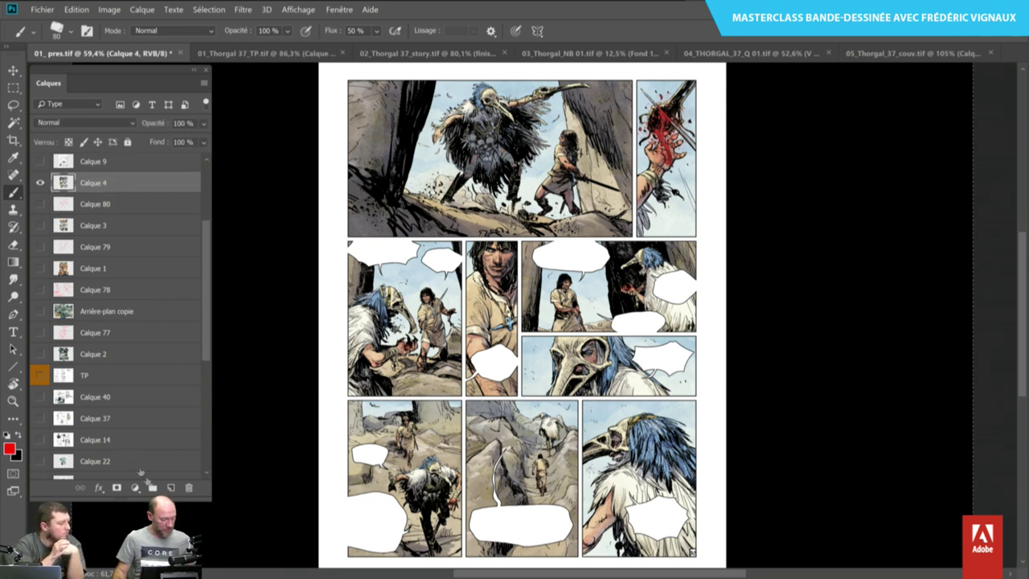
pyautogui.click(171, 489)
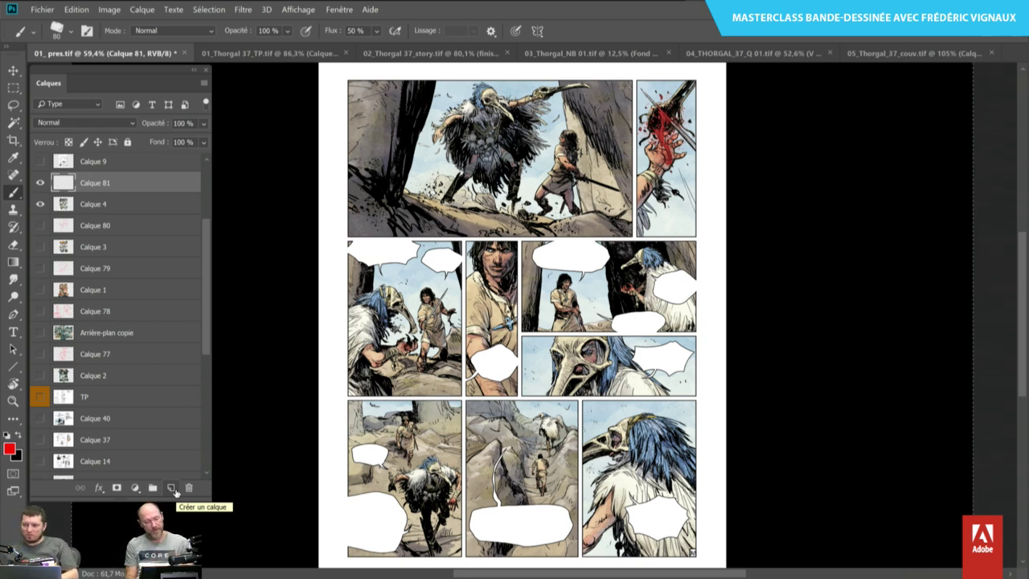
# Sketch a red frame around the bird figure, then undo the zigzag hatching and oval.
pyautogui.moveTo(561, 83)
pyautogui.mouseDown()
pyautogui.moveTo(450, 201)
pyautogui.moveTo(426, 74)
pyautogui.moveTo(578, 233)
pyautogui.moveTo(565, 97)
pyautogui.mouseUp()
pyautogui.moveTo(495, 213); pyautogui.dragTo(430, 76)
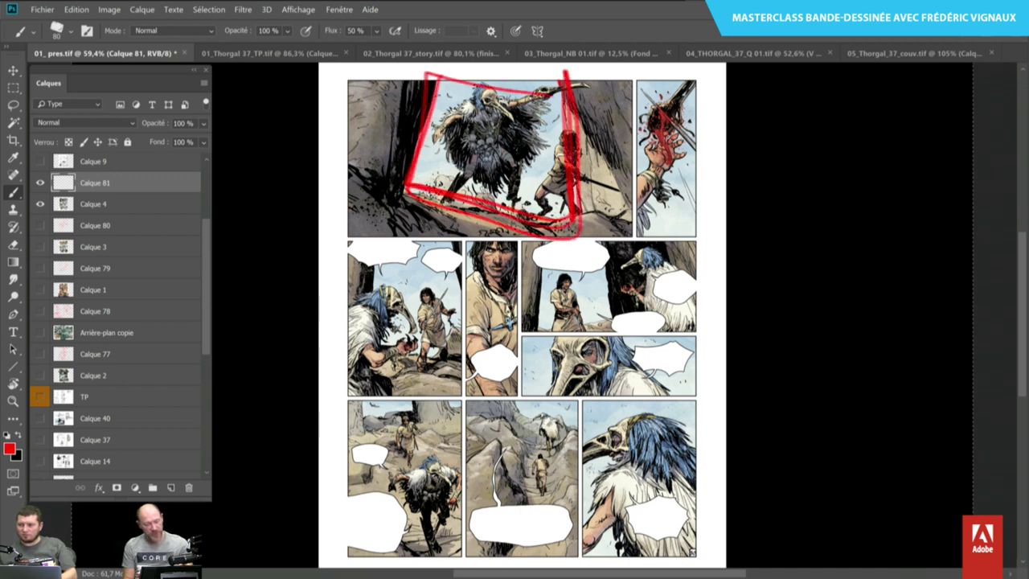
pyautogui.moveTo(629, 130); pyautogui.dragTo(597, 202)
pyautogui.moveTo(632, 83)
pyautogui.mouseDown()
pyautogui.moveTo(583, 171)
pyautogui.moveTo(585, 211)
pyautogui.mouseUp()
pyautogui.moveTo(574, 119); pyautogui.dragTo(580, 193)
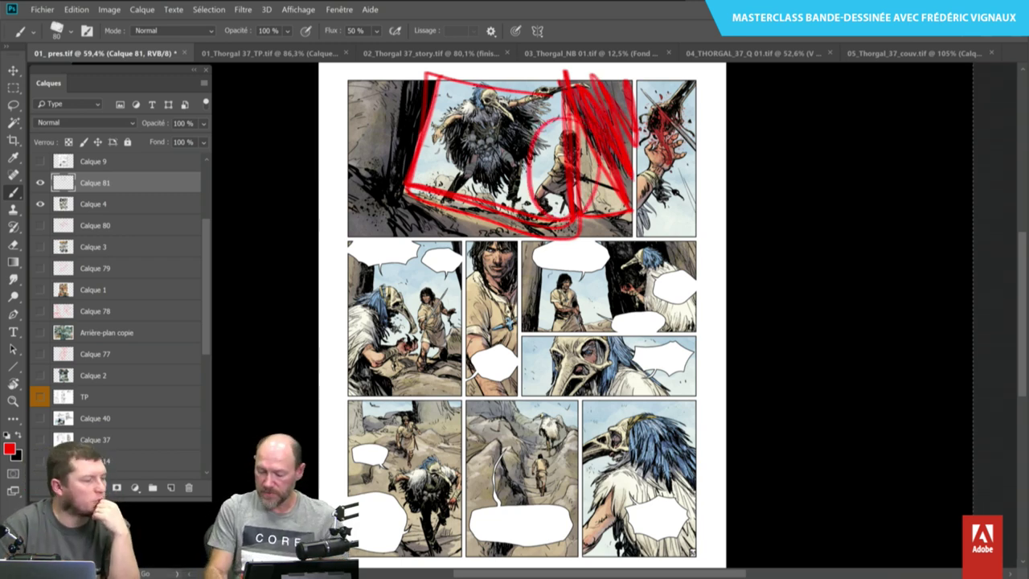
pyautogui.hotkey('ctrl', 'z')
pyautogui.hotkey('ctrl', 'z')
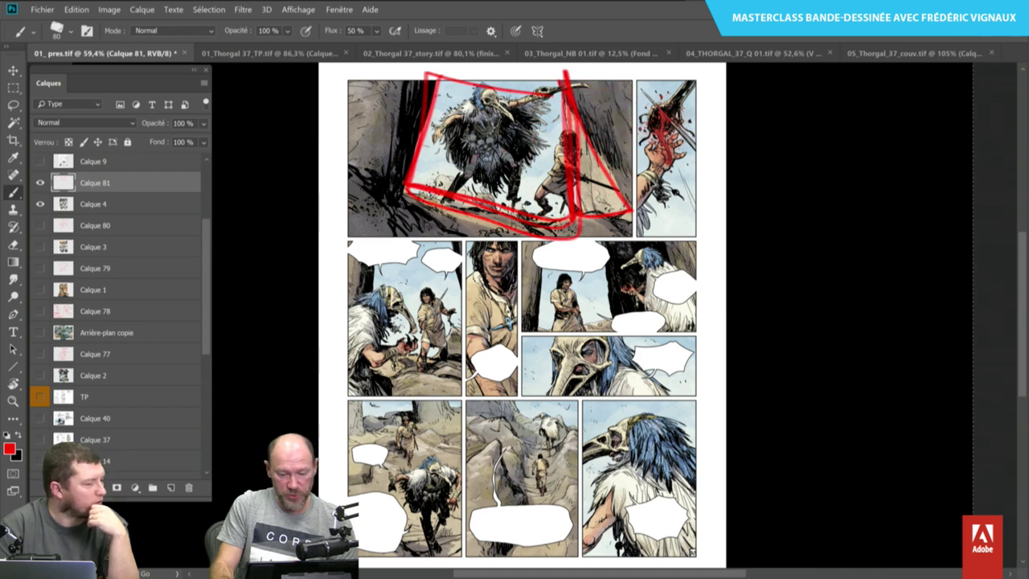
pyautogui.hotkey('ctrl', 'z')
pyautogui.hotkey('ctrl', 'z')
pyautogui.hotkey('ctrl', 'z')
pyautogui.hotkey('ctrl', 'z')
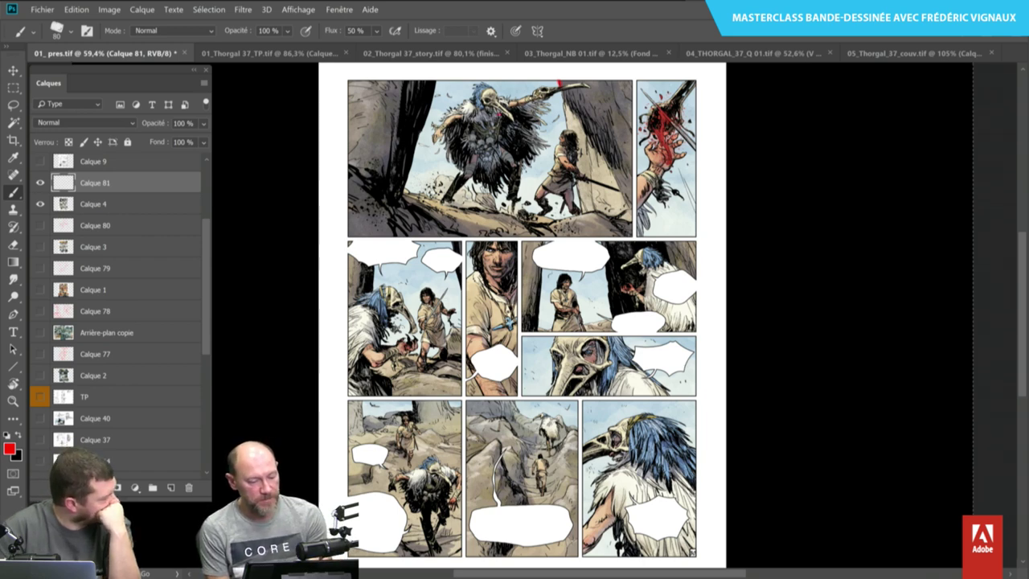
# Draw a red arc from the bird's blade and loop it around the man's bleeding arm.
pyautogui.moveTo(537, 74)
pyautogui.mouseDown()
pyautogui.moveTo(546, 119)
pyautogui.moveTo(537, 190)
pyautogui.mouseUp()
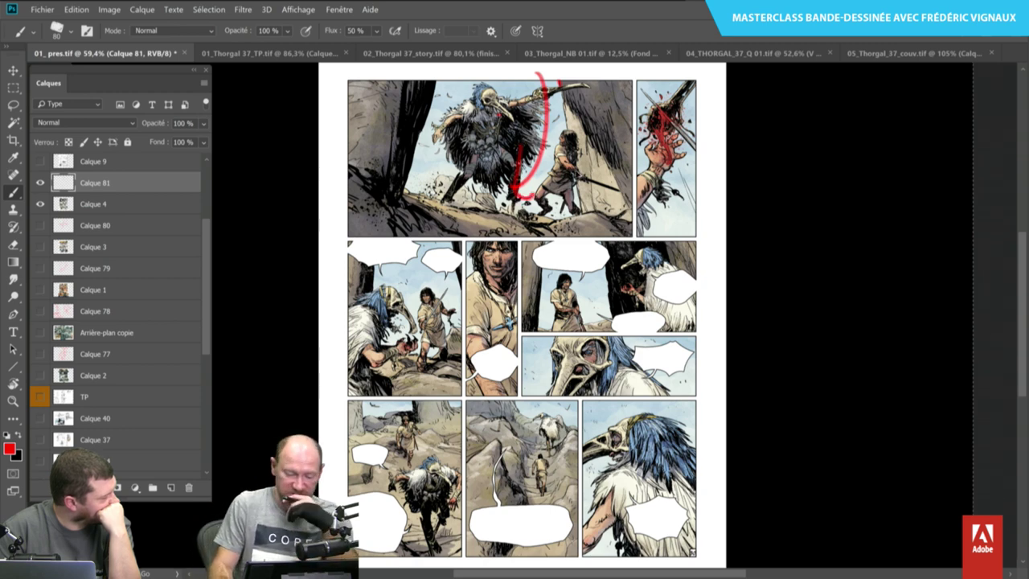
pyautogui.hotkey('ctrl', 'z')
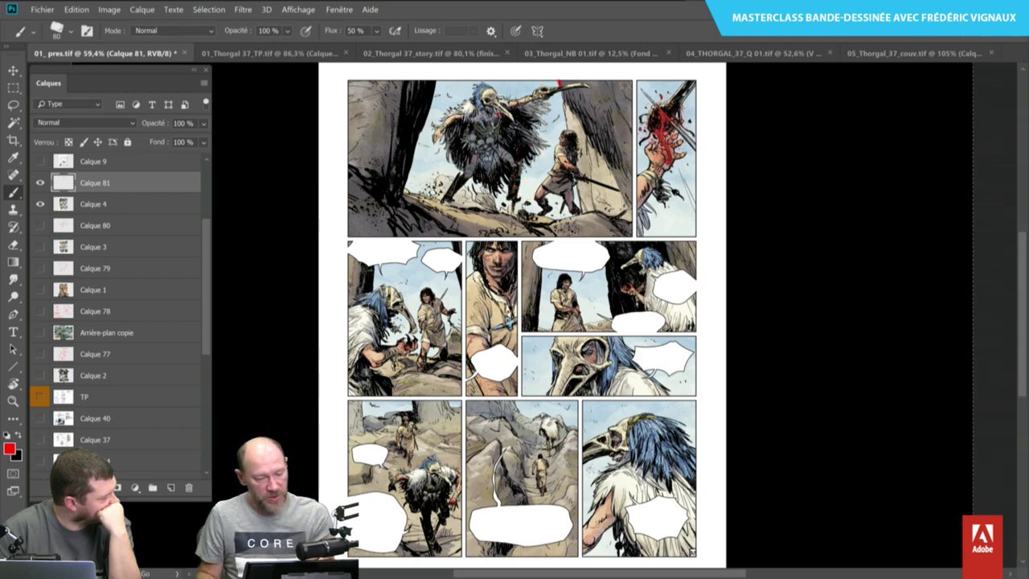
pyautogui.moveTo(516, 91); pyautogui.dragTo(690, 178)
pyautogui.moveTo(600, 196)
pyautogui.mouseDown()
pyautogui.moveTo(532, 169)
pyautogui.moveTo(702, 138)
pyautogui.moveTo(679, 161)
pyautogui.mouseUp()
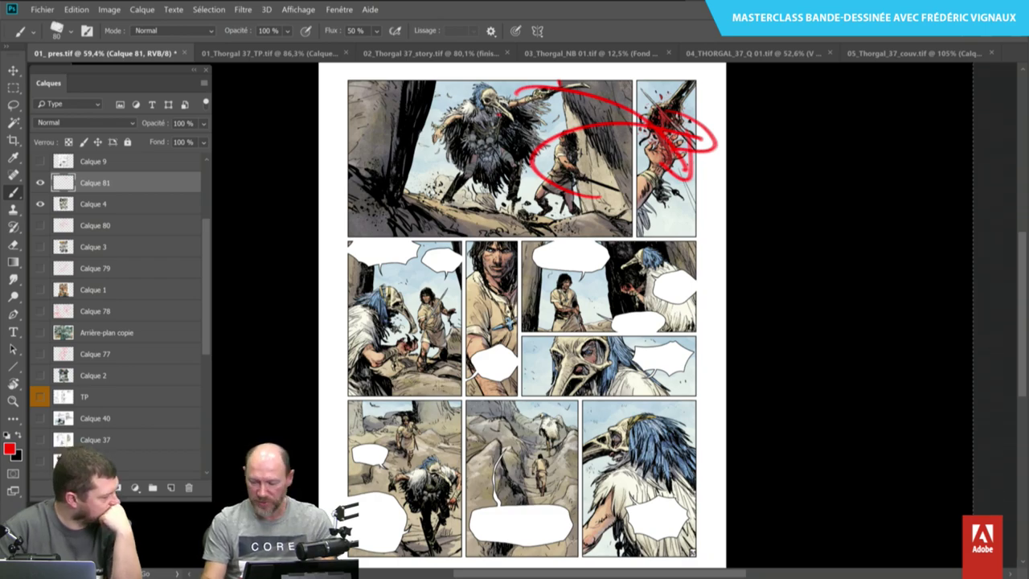
# In full screen, trace a red path through the lower-left panel and circle the bird-mask heads on the right.
pyautogui.press('f')
pyautogui.press('f')
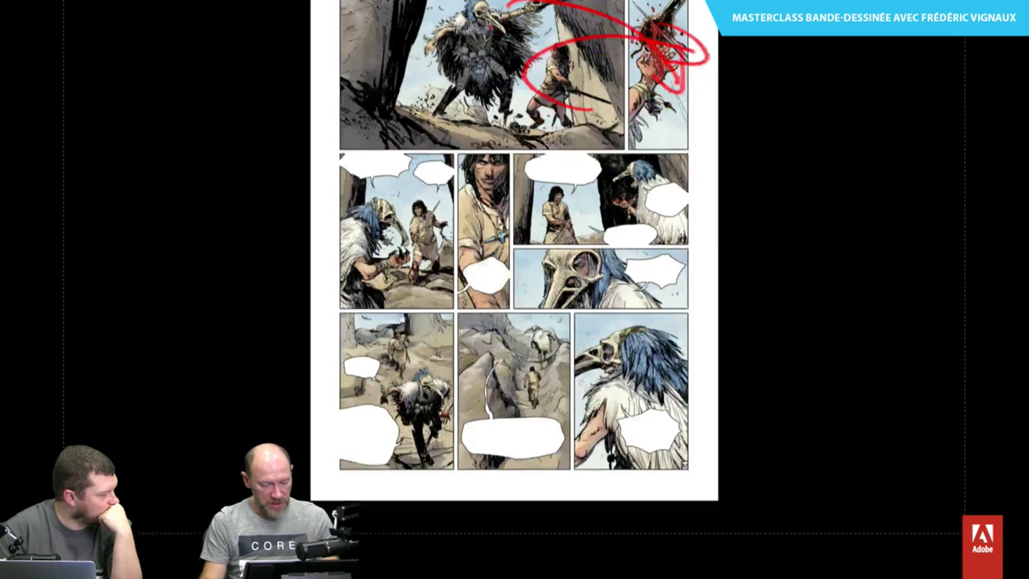
pyautogui.scroll(-2, 514, 241)
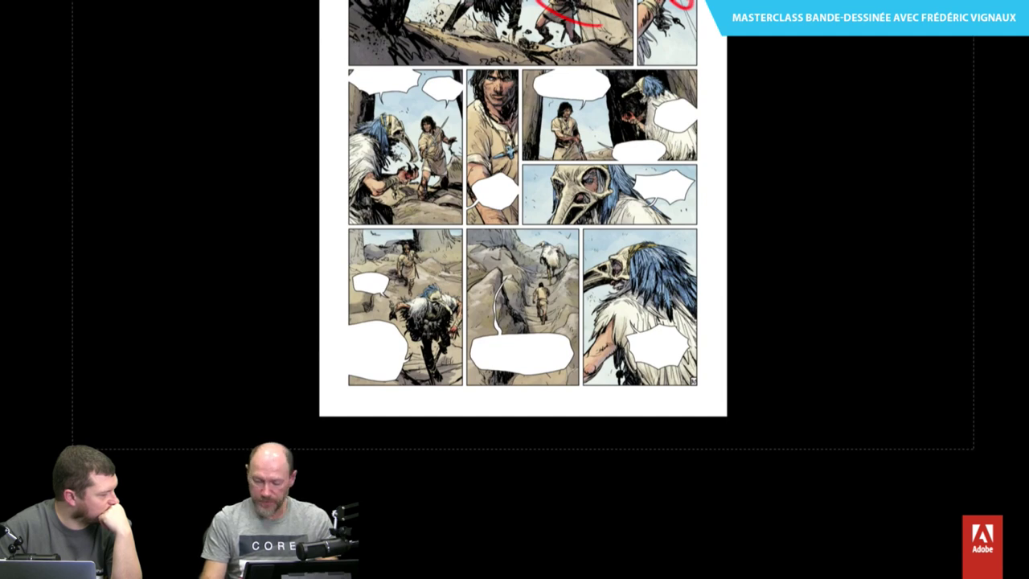
pyautogui.moveTo(398, 250)
pyautogui.mouseDown()
pyautogui.moveTo(470, 366)
pyautogui.moveTo(595, 235)
pyautogui.moveTo(551, 241)
pyautogui.mouseUp()
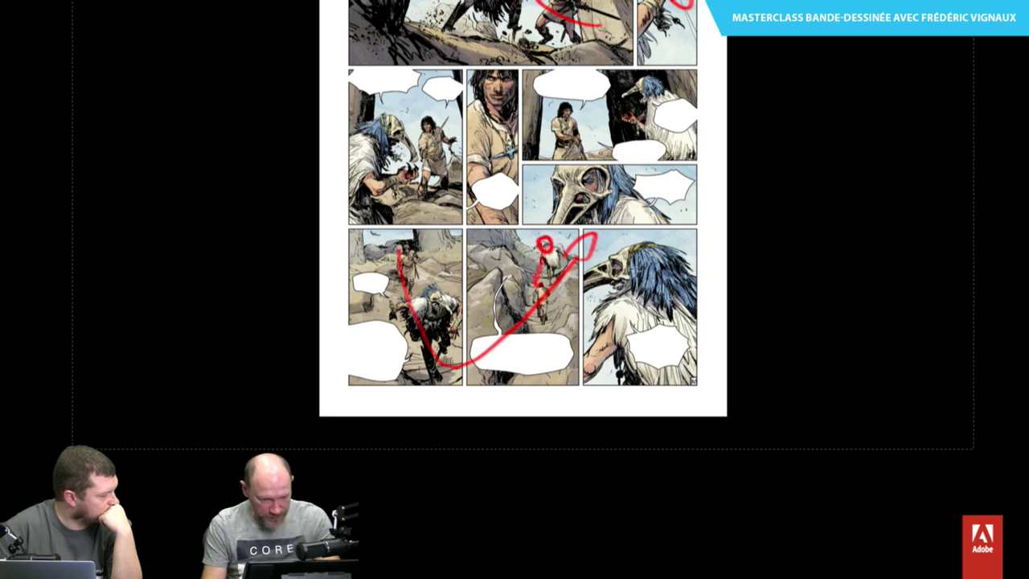
pyautogui.moveTo(636, 270)
pyautogui.mouseDown()
pyautogui.moveTo(618, 249)
pyautogui.moveTo(647, 277)
pyautogui.moveTo(530, 322)
pyautogui.mouseUp()
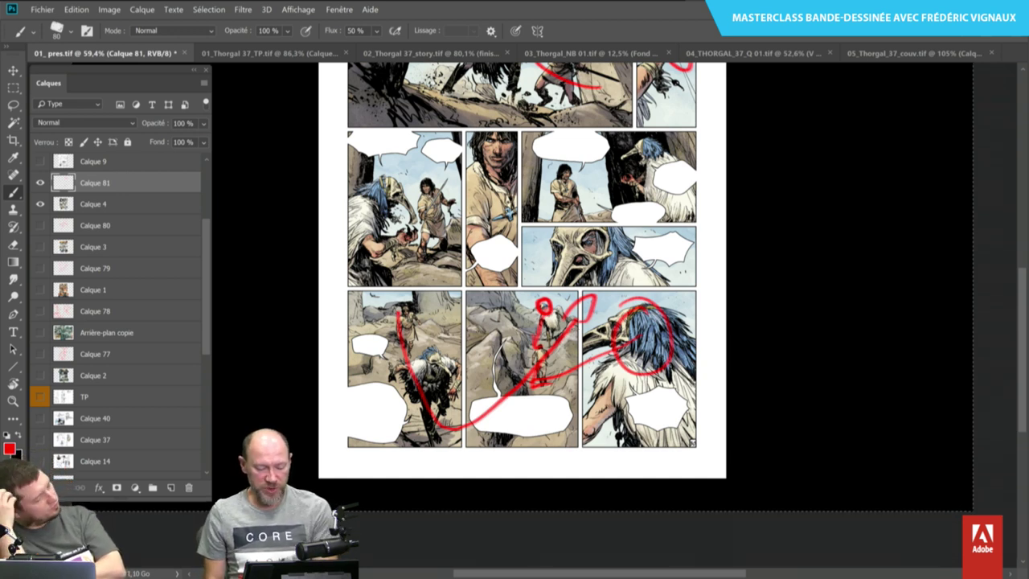
pyautogui.moveTo(575, 215); pyautogui.dragTo(475, 411)
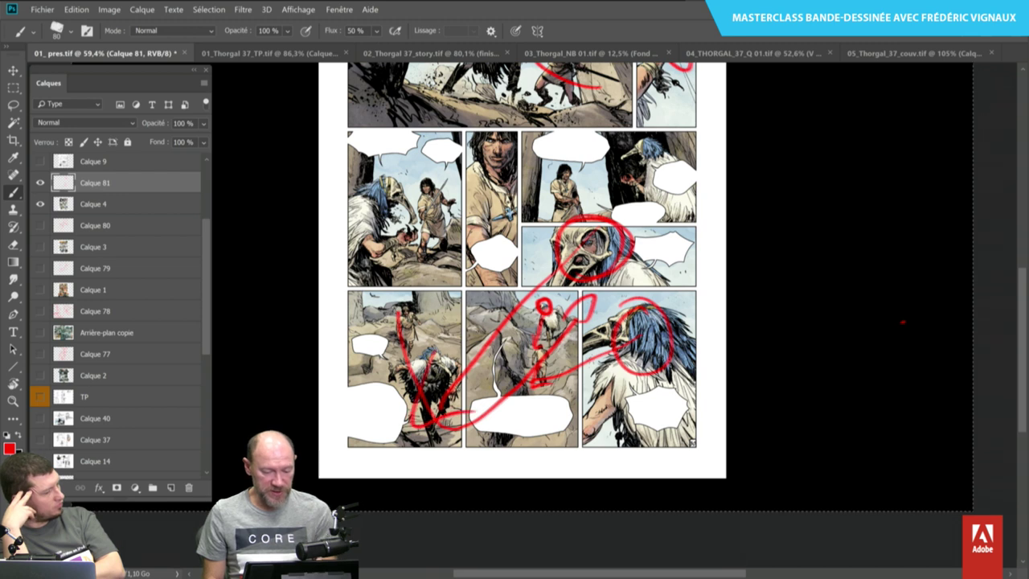
pyautogui.moveTo(611, 213); pyautogui.dragTo(699, 297)
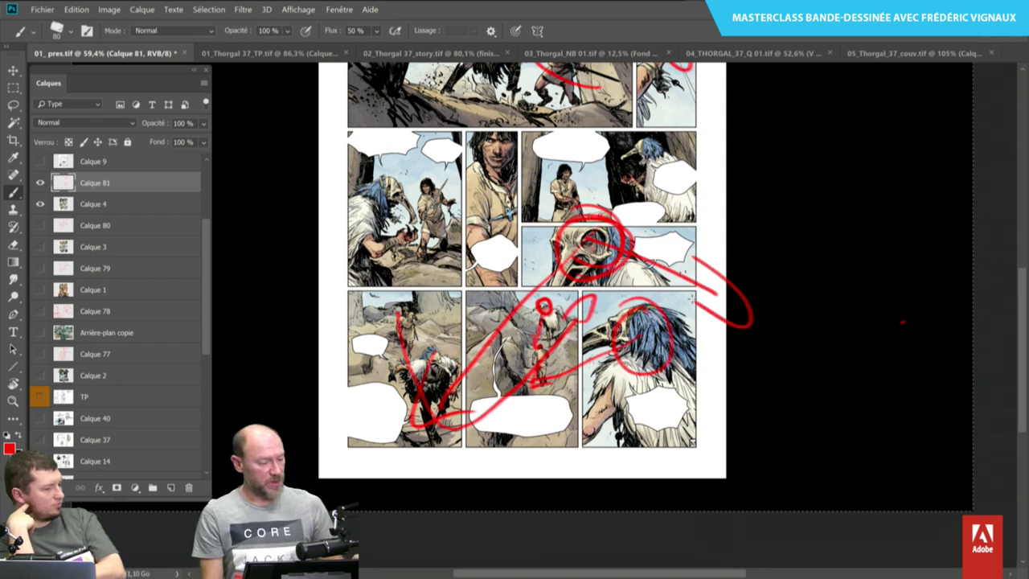
# Briefly show and re-hide the Calque 9 pencil sketch page while scrolling the Layers panel.
pyautogui.scroll(3, 208, 260)
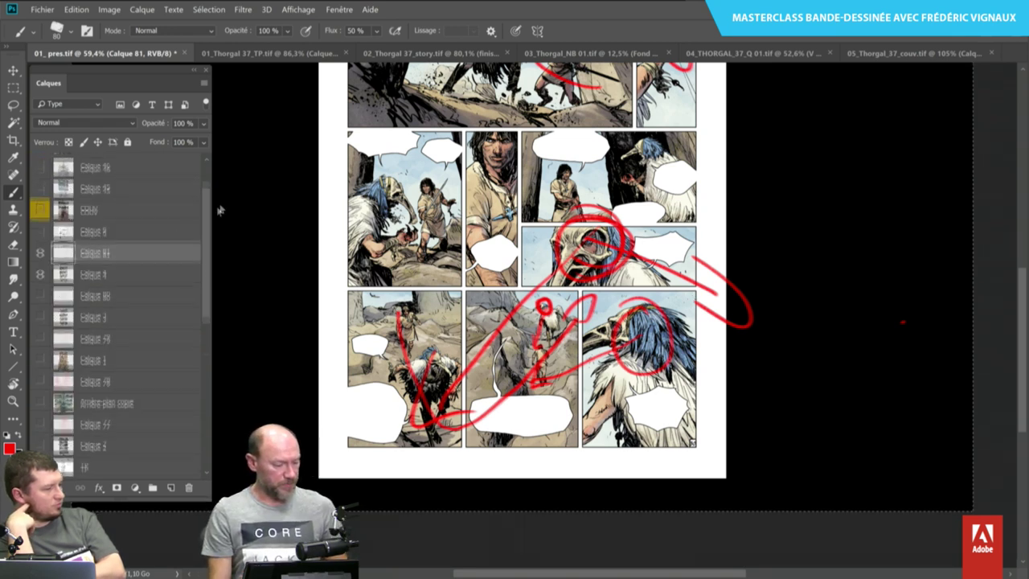
pyautogui.scroll(2, 37, 268)
pyautogui.click(40, 275)
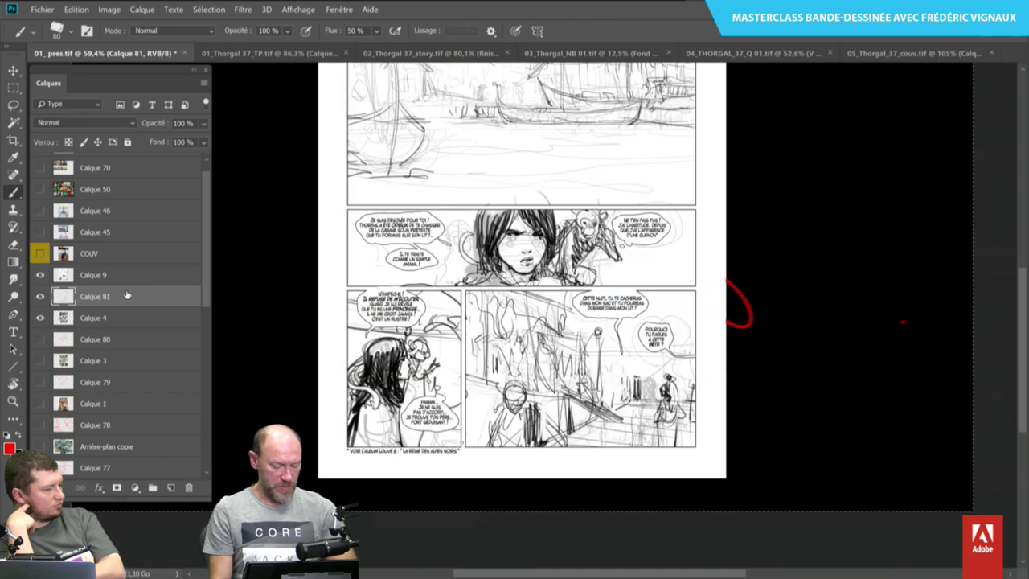
pyautogui.click(40, 275)
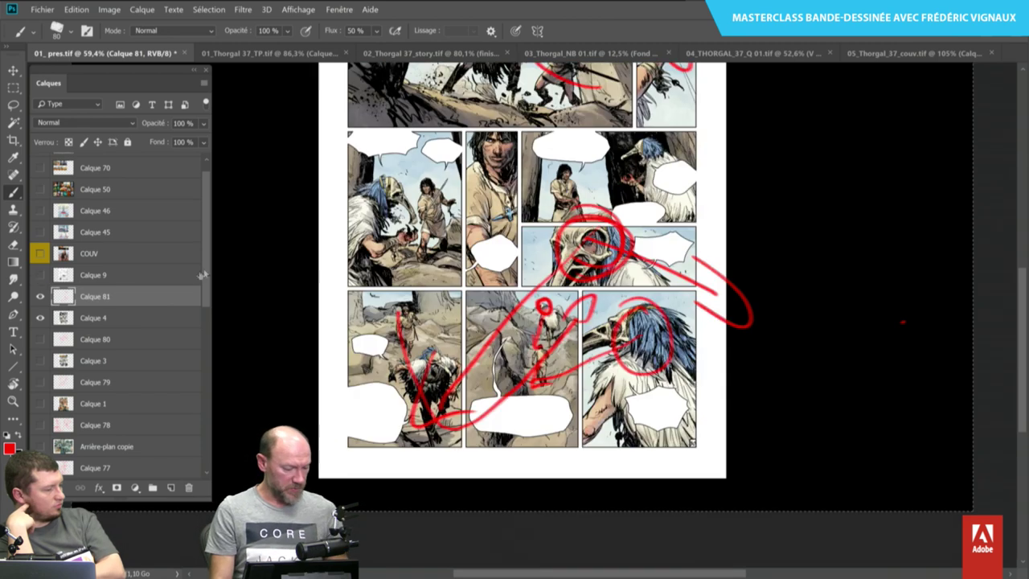
pyautogui.moveTo(209, 261); pyautogui.dragTo(214, 416)
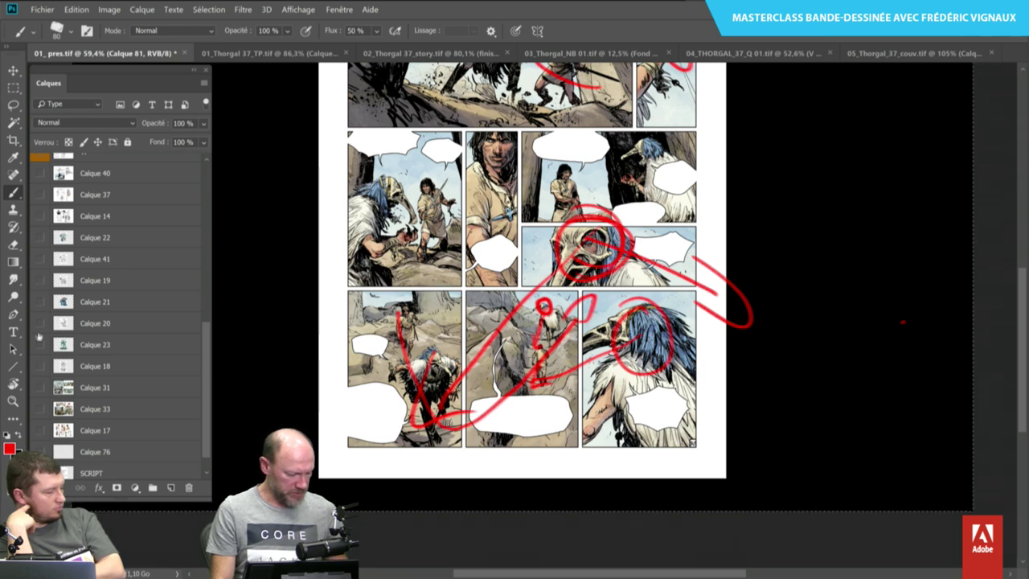
pyautogui.moveTo(206, 434); pyautogui.dragTo(214, 468)
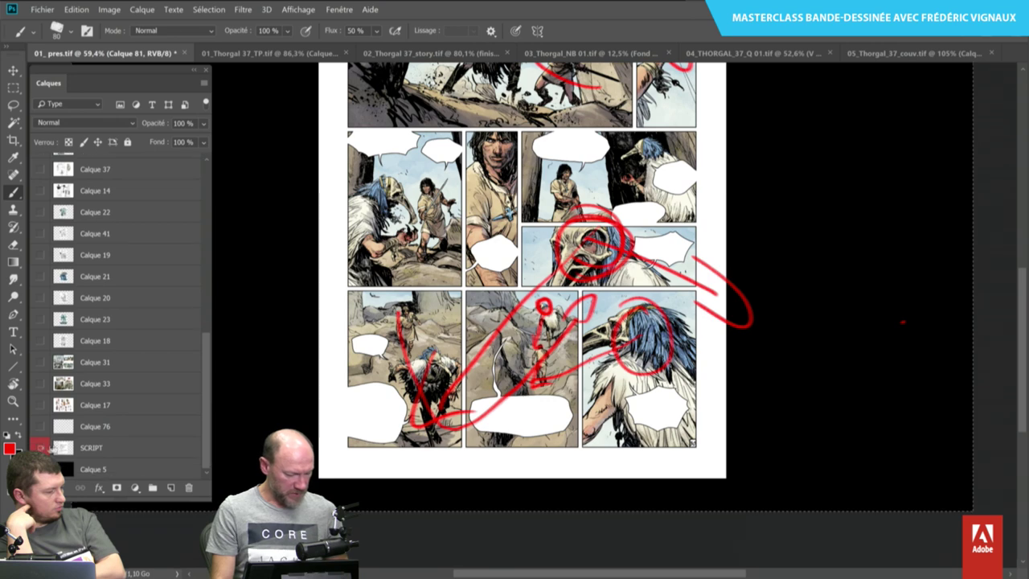
pyautogui.moveTo(205, 367); pyautogui.dragTo(215, 268)
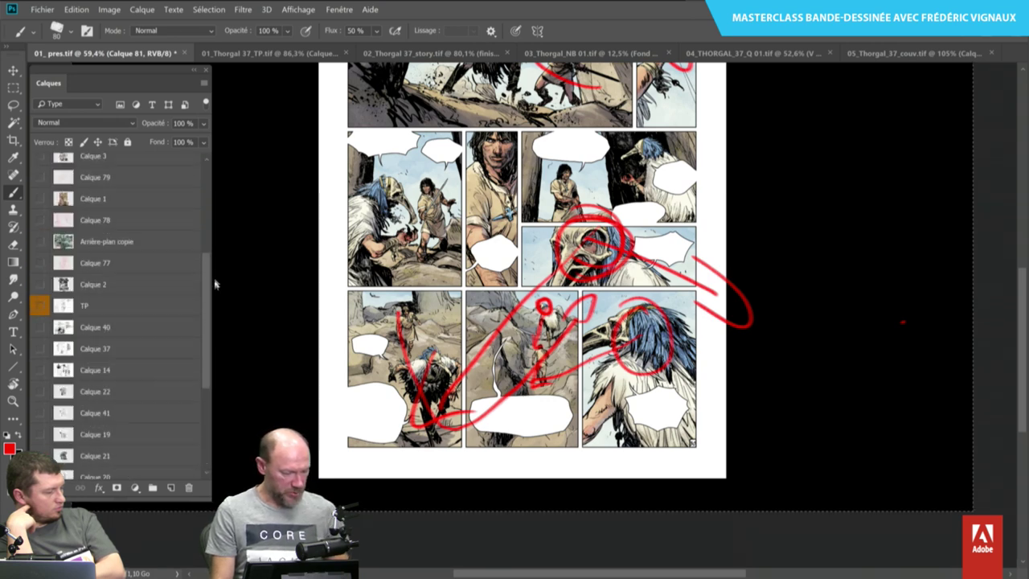
# Hide Calque 4 and Calque 81, then show Calque 76 and the TP thumbnails layer.
pyautogui.click(40, 169)
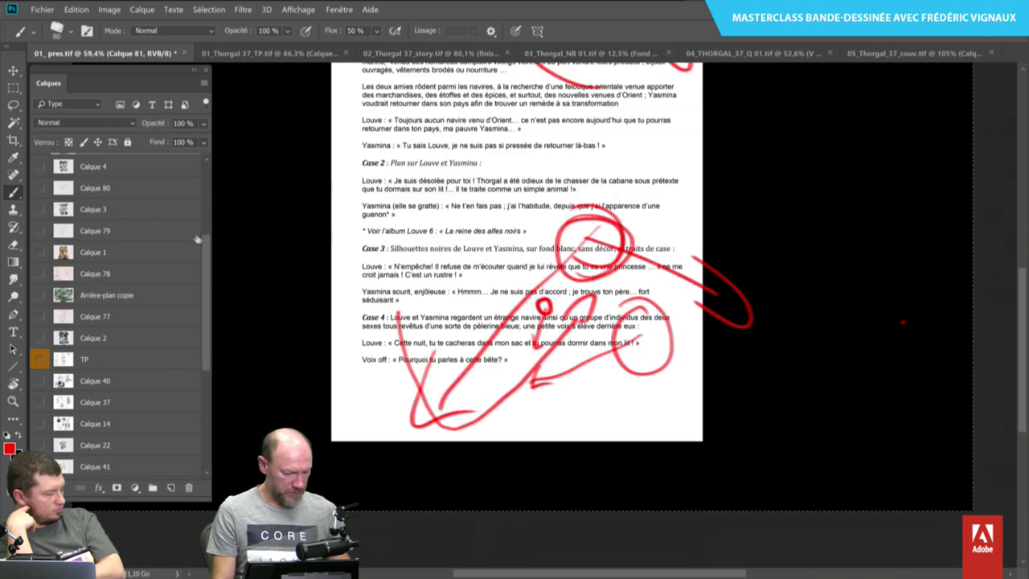
pyautogui.moveTo(211, 259); pyautogui.dragTo(214, 238)
pyautogui.click(41, 196)
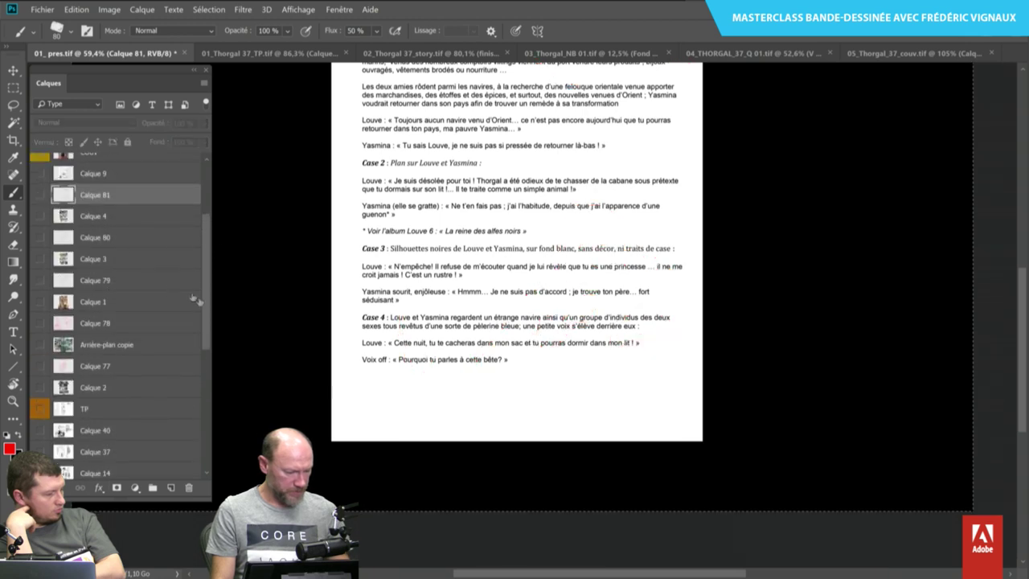
pyautogui.moveTo(207, 290); pyautogui.dragTo(219, 442)
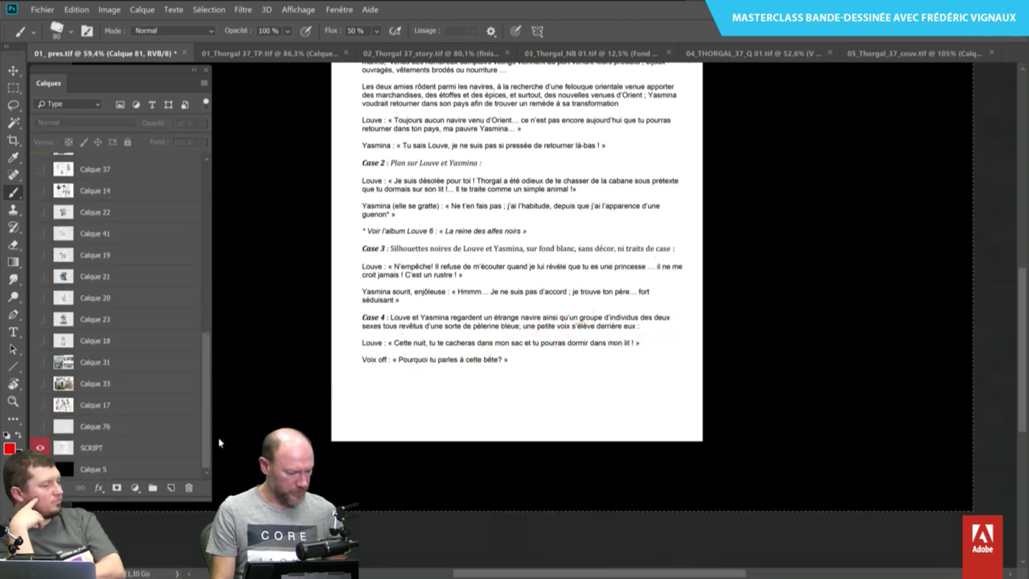
pyautogui.click(40, 426)
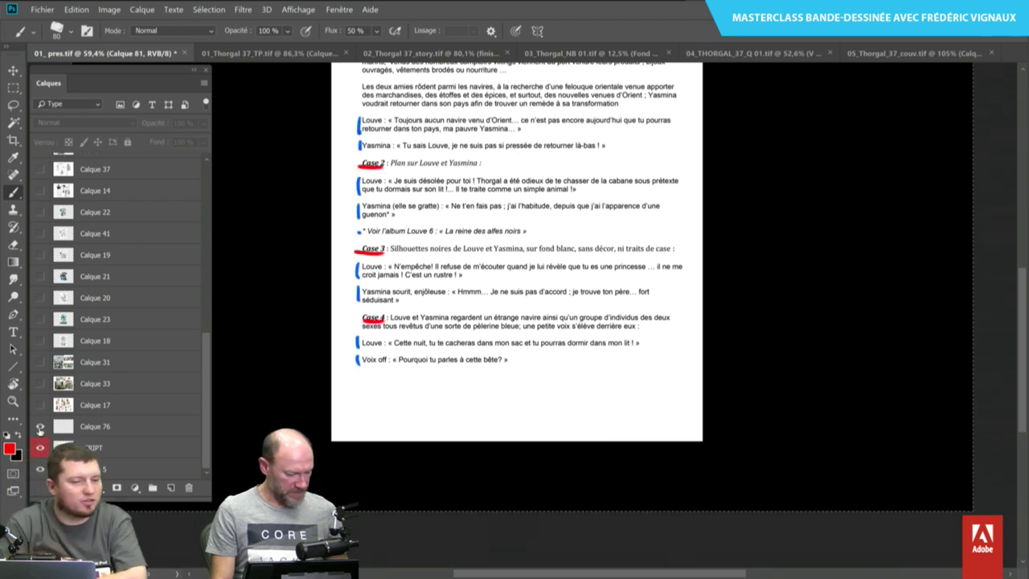
pyautogui.scroll(3, 144, 362)
pyautogui.scroll(3, 80, 305)
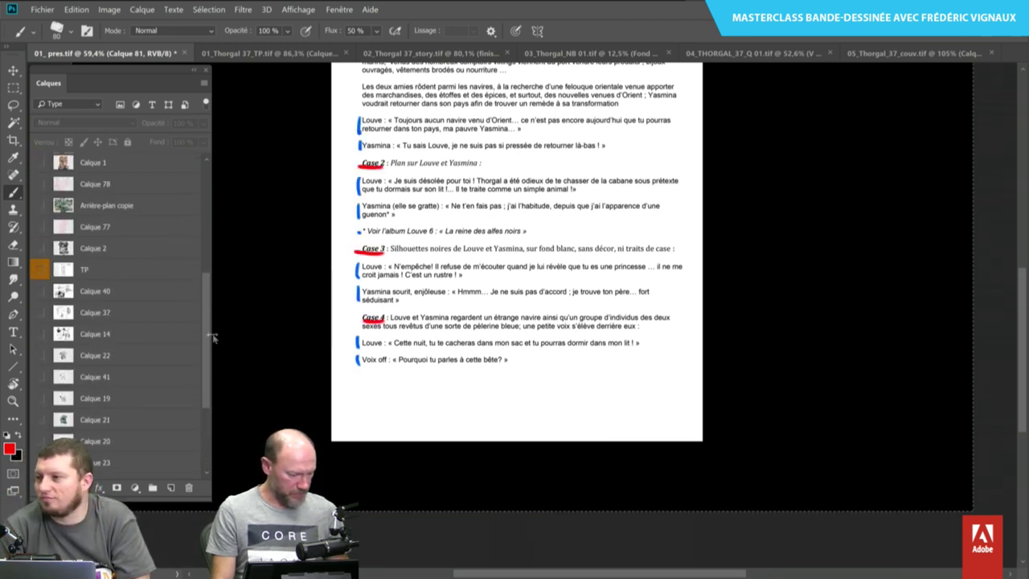
pyautogui.click(38, 268)
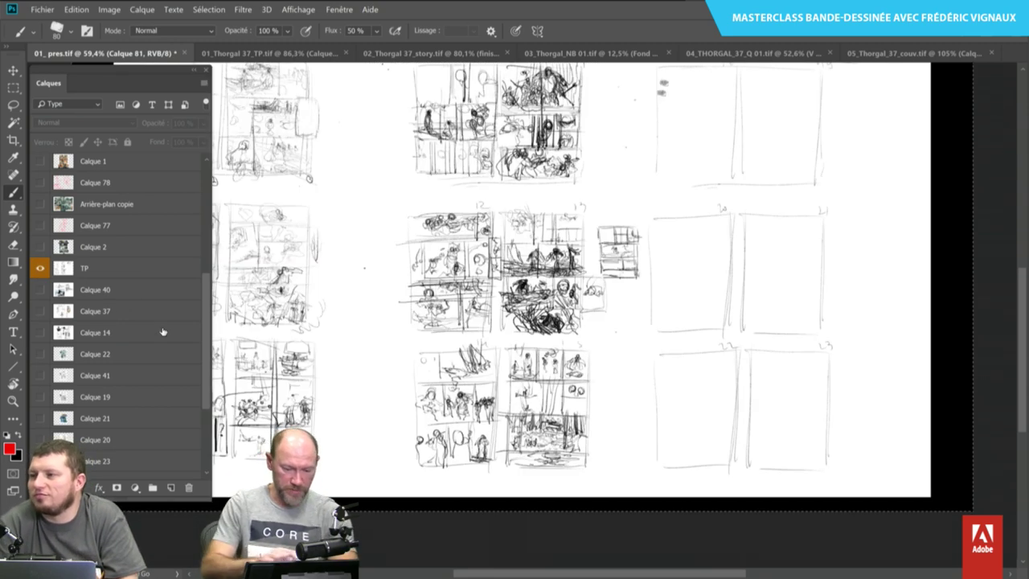
# Switch to full-screen mode and zoom in three steps on the TP pencil thumbnails.
pyautogui.press('f')
pyautogui.press('f')
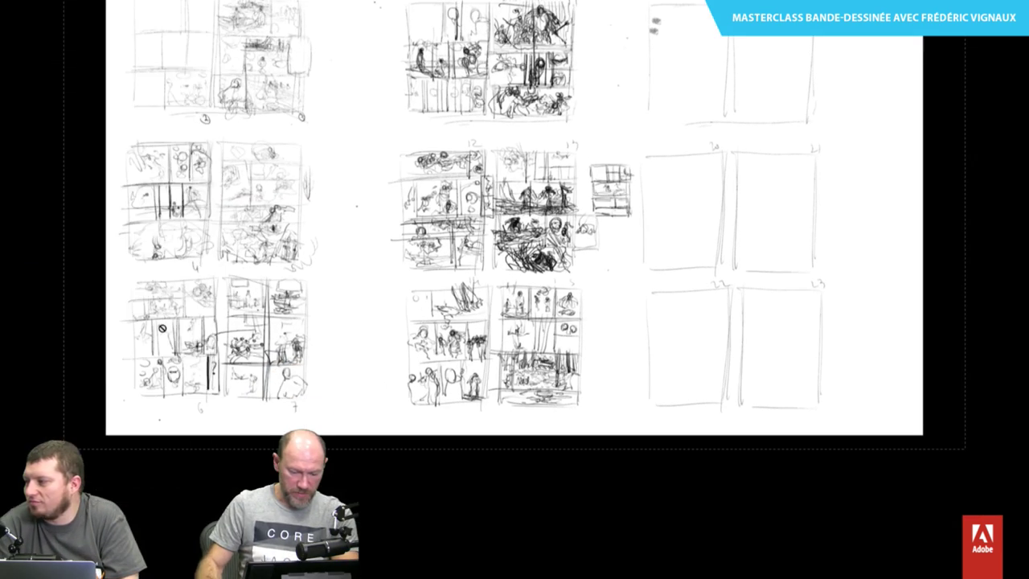
pyautogui.hotkey('ctrl', '+')
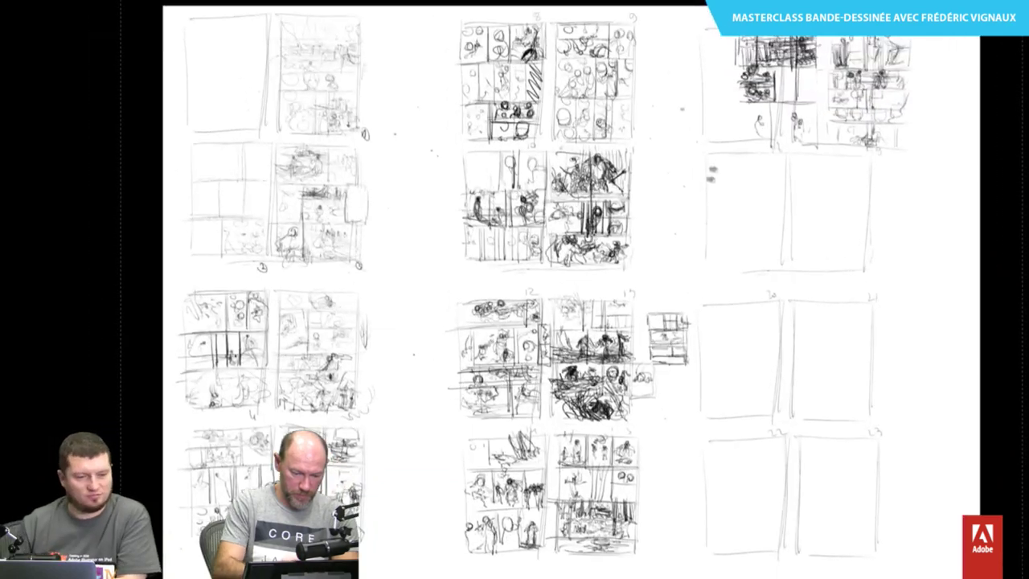
pyautogui.hotkey('ctrl', '+')
pyautogui.hotkey('ctrl', '+')
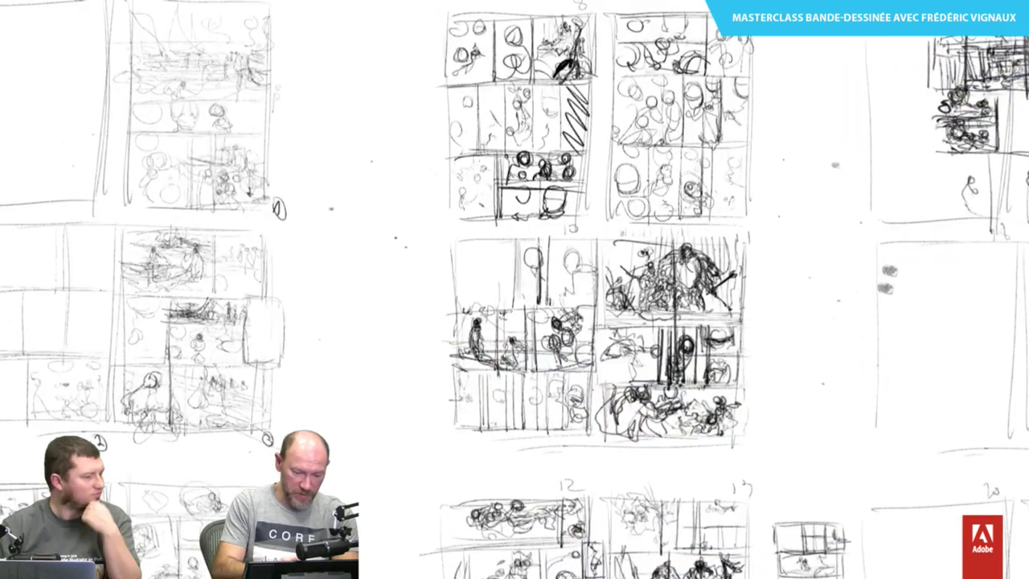
pyautogui.hotkey('ctrl', '+')
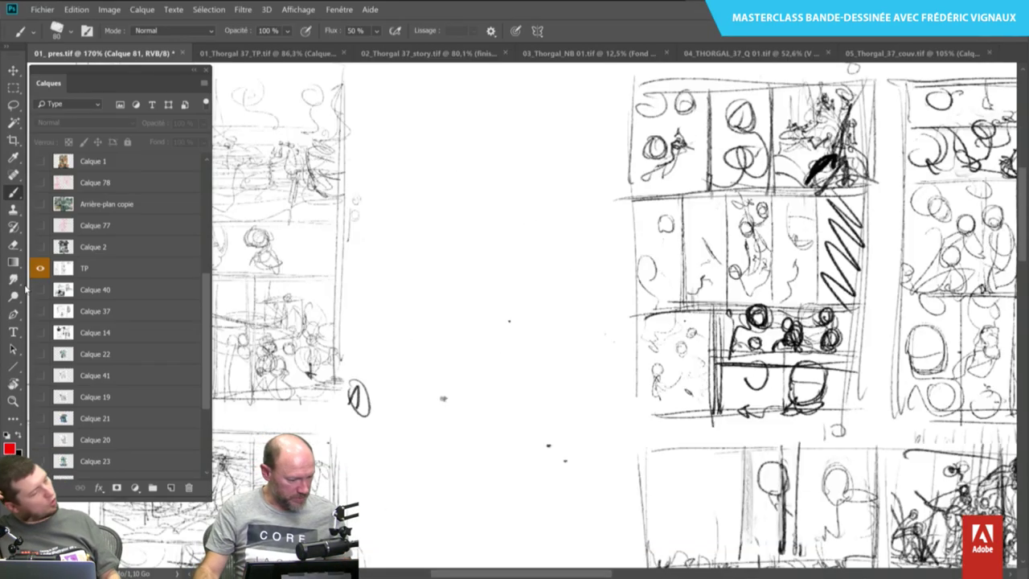
# Add a new layer, zoom in, and paint a red rectangular frame in the blank area.
pyautogui.click(171, 488)
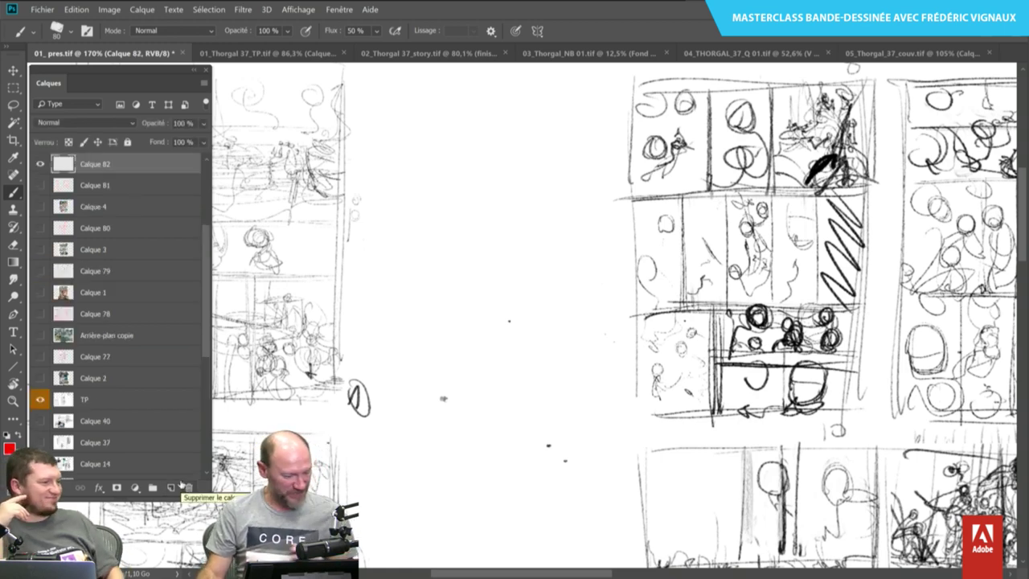
pyautogui.press('f')
pyautogui.hotkey('ctrl', '+')
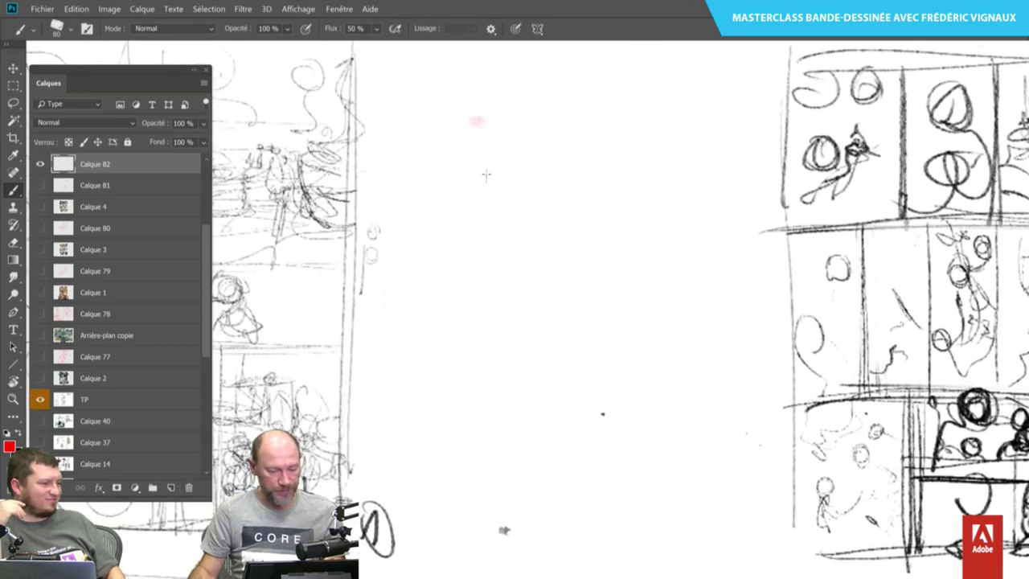
pyautogui.moveTo(439, 110)
pyautogui.mouseDown()
pyautogui.moveTo(728, 99)
pyautogui.moveTo(747, 310)
pyautogui.mouseUp()
pyautogui.moveTo(480, 346); pyautogui.dragTo(751, 356)
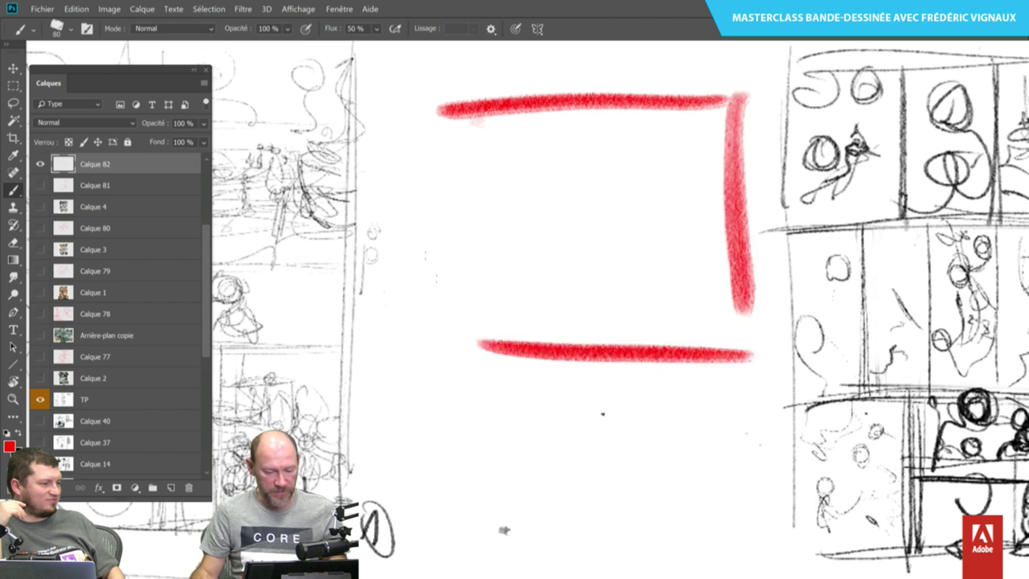
pyautogui.moveTo(416, 127); pyautogui.dragTo(425, 328)
# Try red curved corner strokes inside the frame, undoing them with Ctrl+Z.
pyautogui.moveTo(414, 157); pyautogui.dragTo(511, 112)
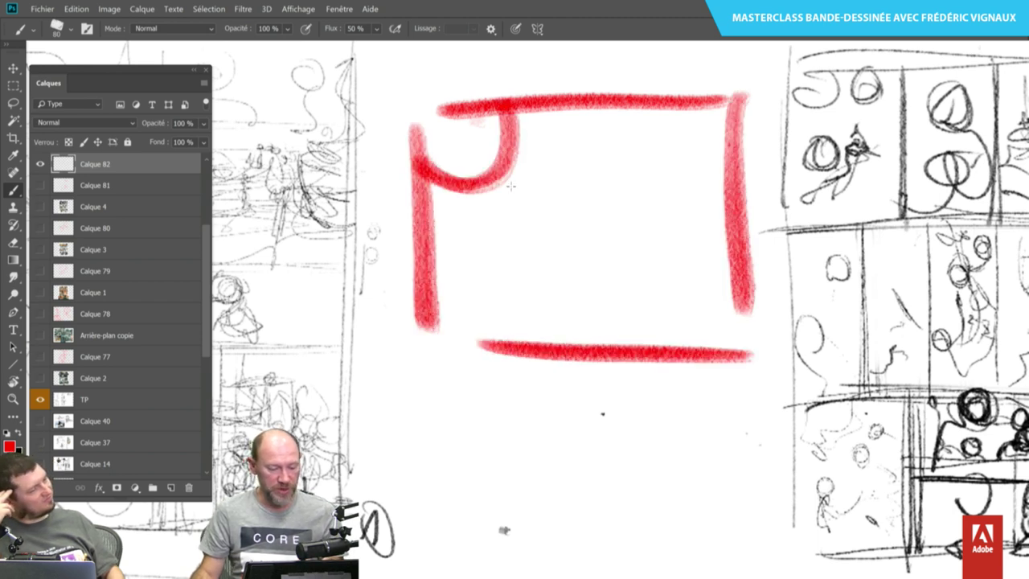
pyautogui.moveTo(668, 113); pyautogui.dragTo(765, 165)
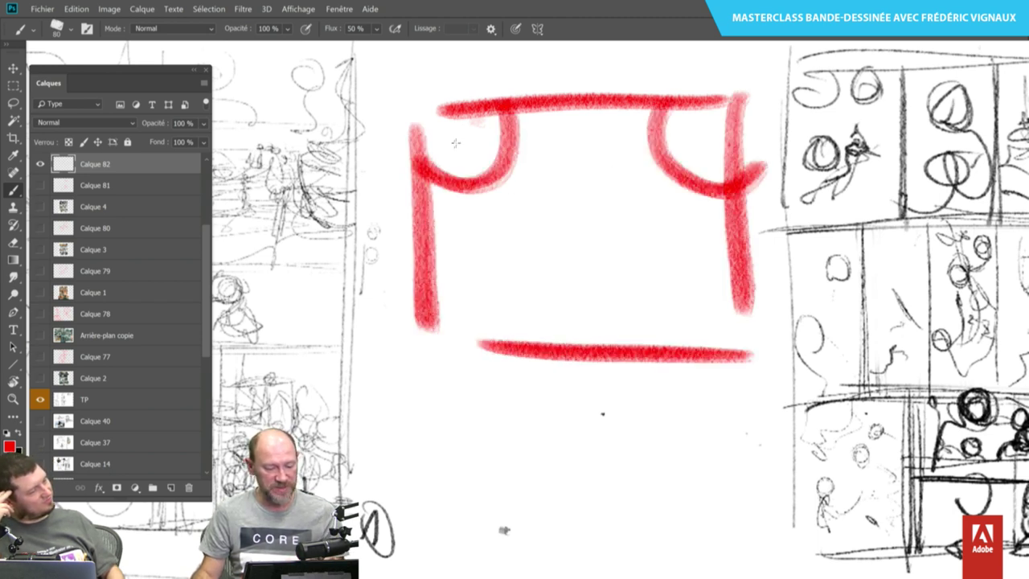
pyautogui.moveTo(455, 143); pyautogui.dragTo(473, 122)
pyautogui.moveTo(689, 122); pyautogui.dragTo(738, 161)
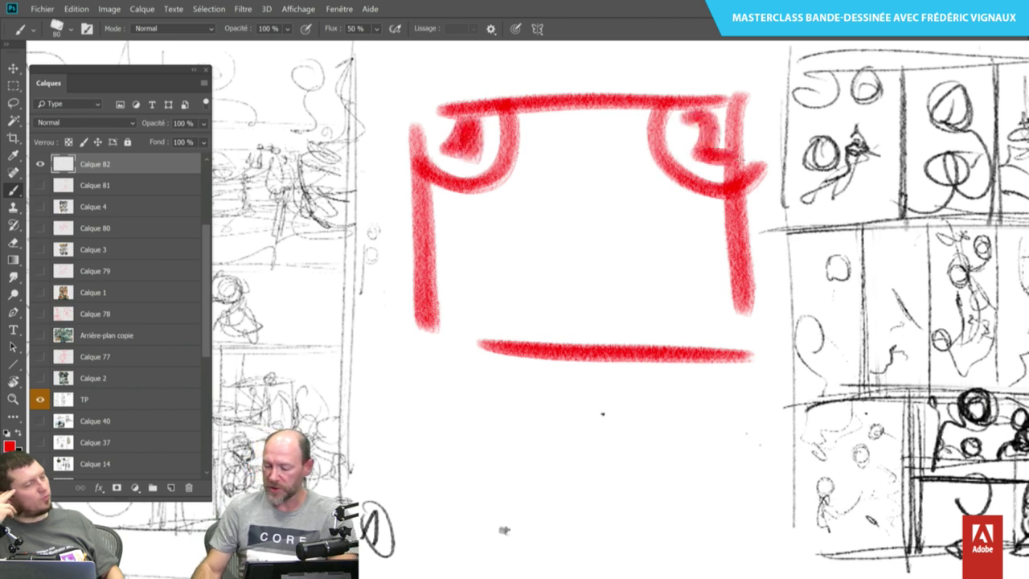
pyautogui.hotkey('ctrl', 'z')
pyautogui.hotkey('ctrl', 'z')
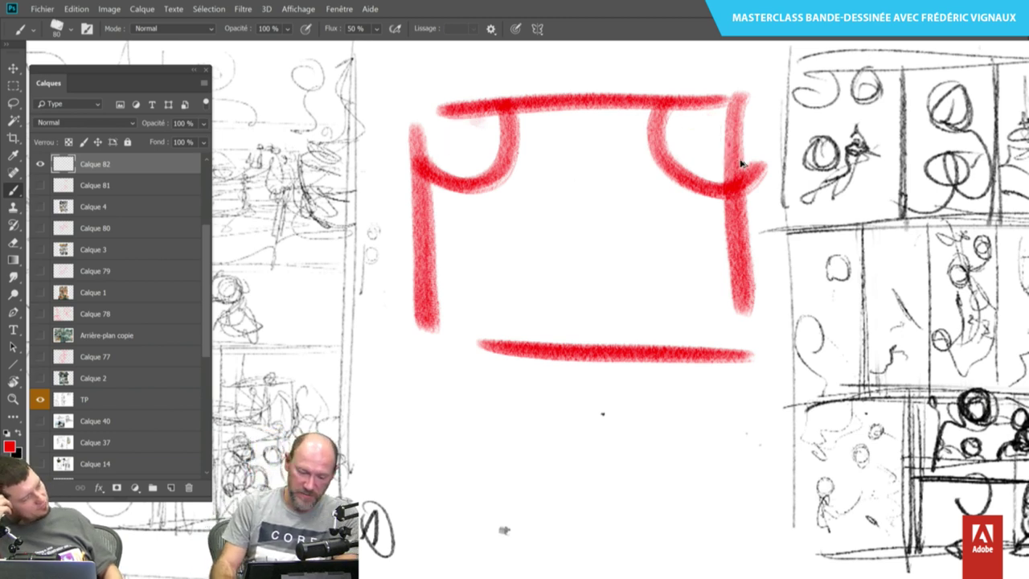
pyautogui.hotkey('ctrl', 'z')
pyautogui.hotkey('ctrl', 'z')
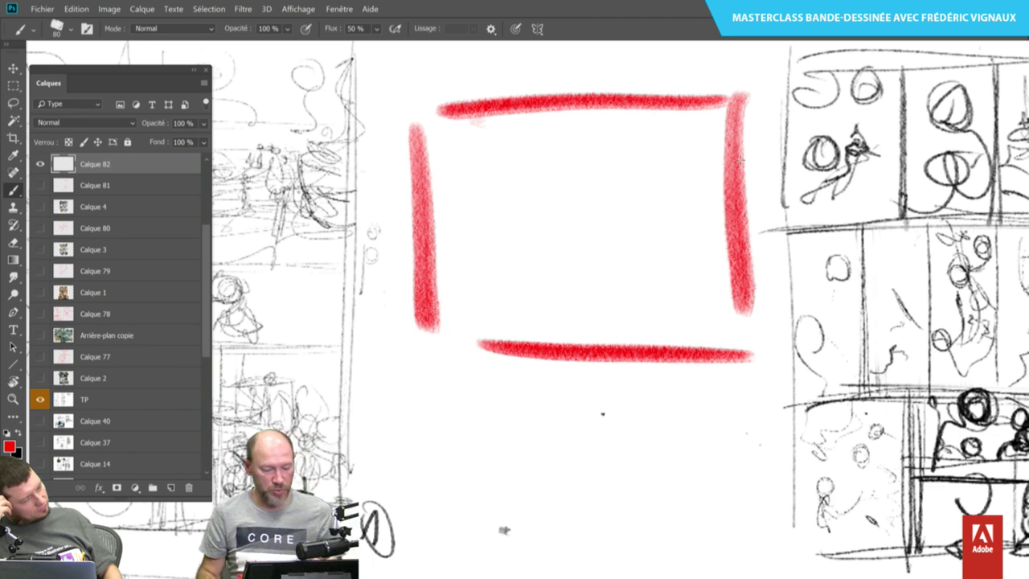
pyautogui.moveTo(425, 215); pyautogui.dragTo(440, 324)
pyautogui.moveTo(635, 100); pyautogui.dragTo(759, 181)
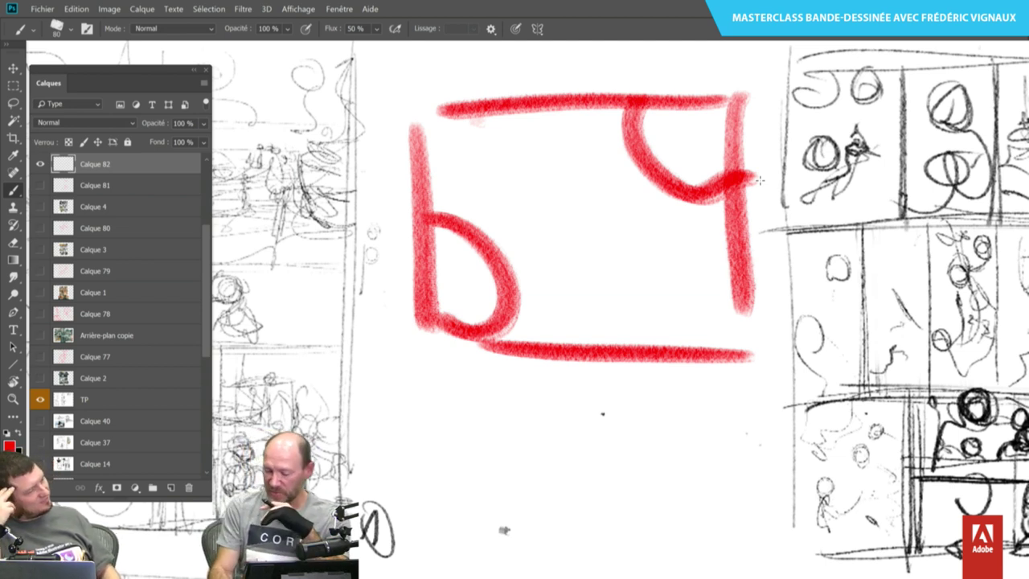
pyautogui.hotkey('ctrl', 'z')
pyautogui.hotkey('ctrl', 'z')
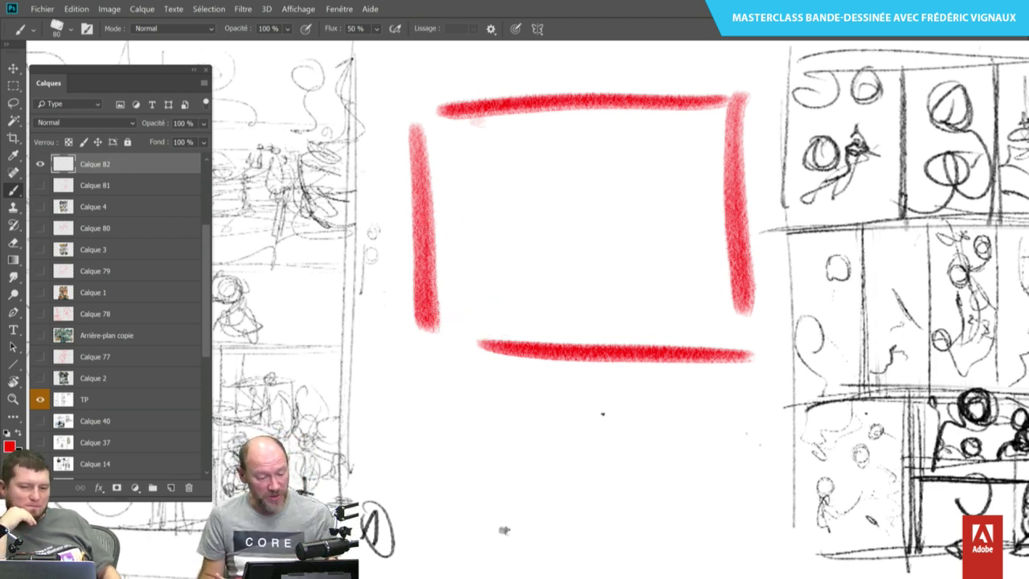
# Paint trial red curves and loops inside the frame, then undo them all, leaving only the rectangle.
pyautogui.moveTo(587, 117); pyautogui.dragTo(442, 110)
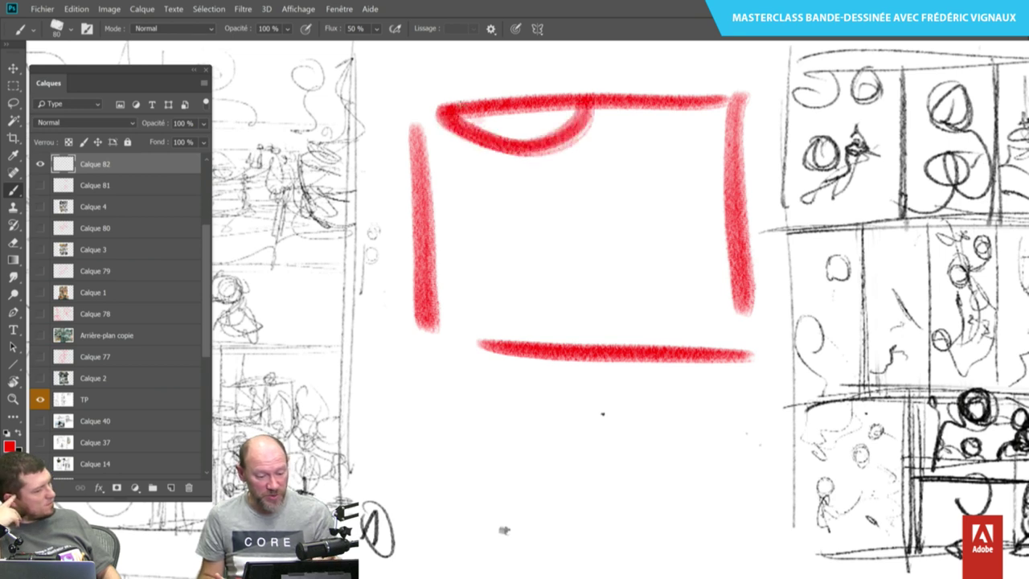
pyautogui.moveTo(426, 241); pyautogui.dragTo(487, 341)
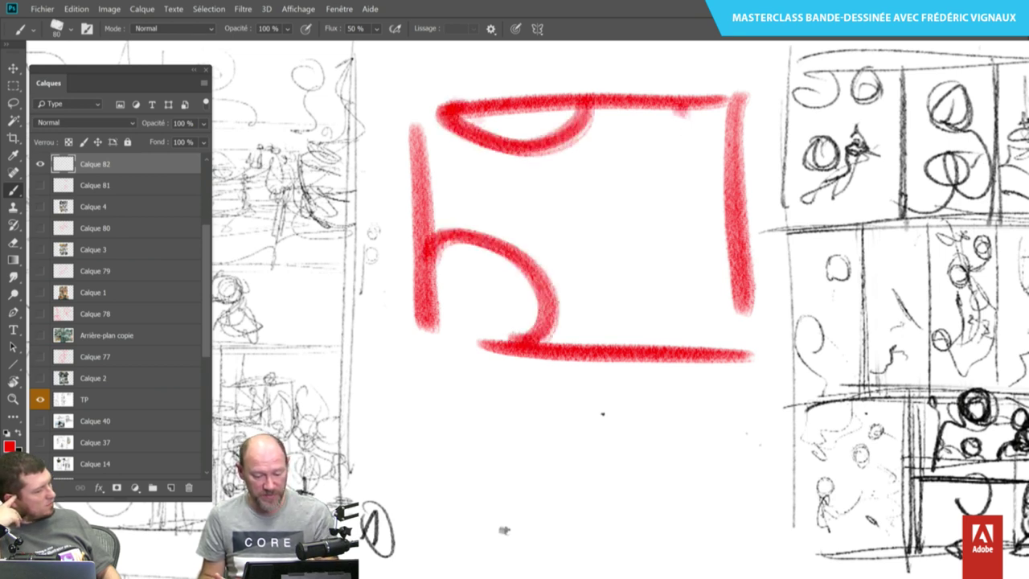
pyautogui.moveTo(723, 193); pyautogui.dragTo(748, 357)
pyautogui.moveTo(538, 84); pyautogui.dragTo(656, 319)
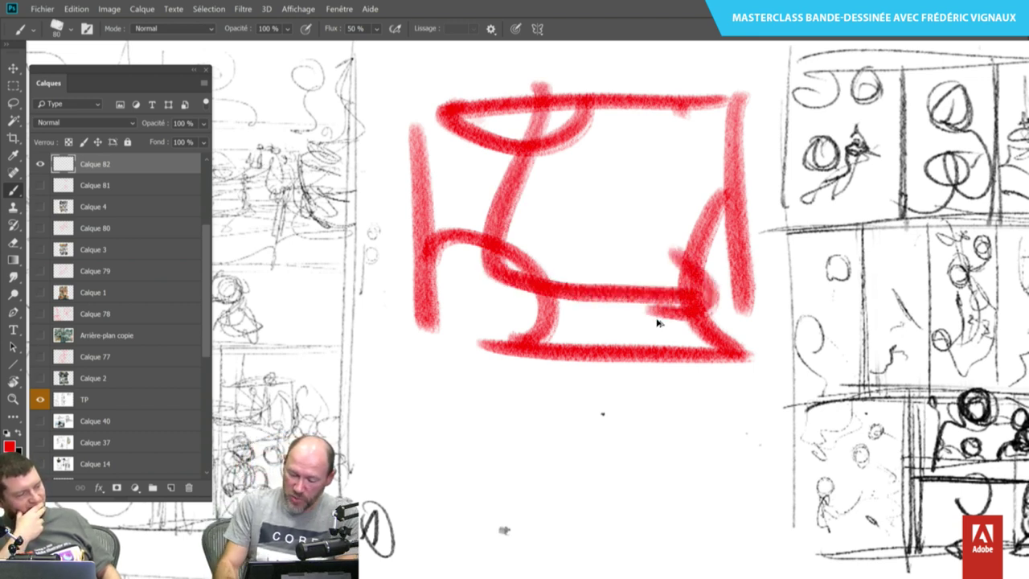
pyautogui.hotkey('ctrl', 'z')
pyautogui.hotkey('ctrl', 'z')
pyautogui.hotkey('ctrl', 'z')
pyautogui.hotkey('ctrl', 'z')
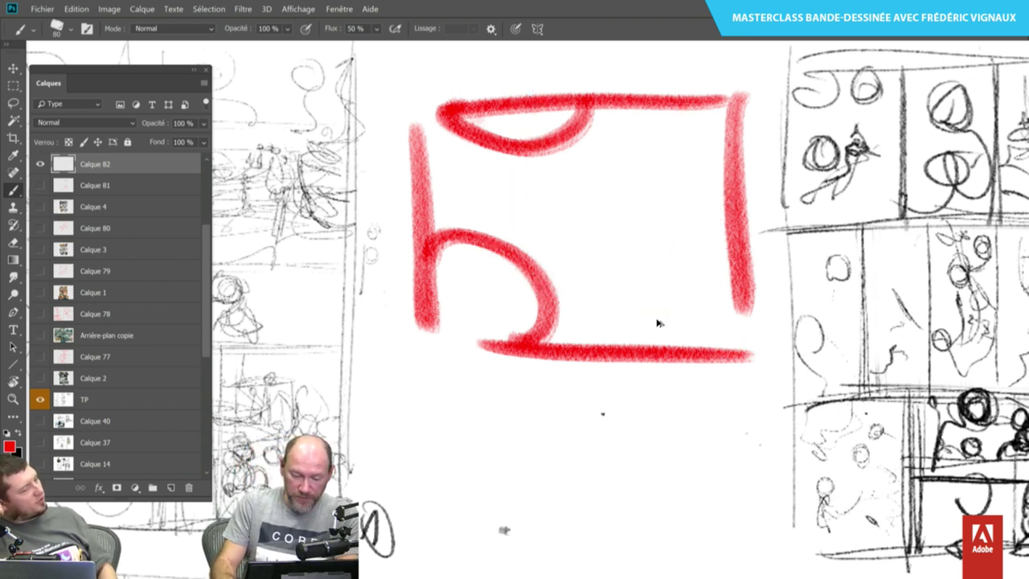
pyautogui.hotkey('ctrl', 'z')
pyautogui.hotkey('ctrl', 'z')
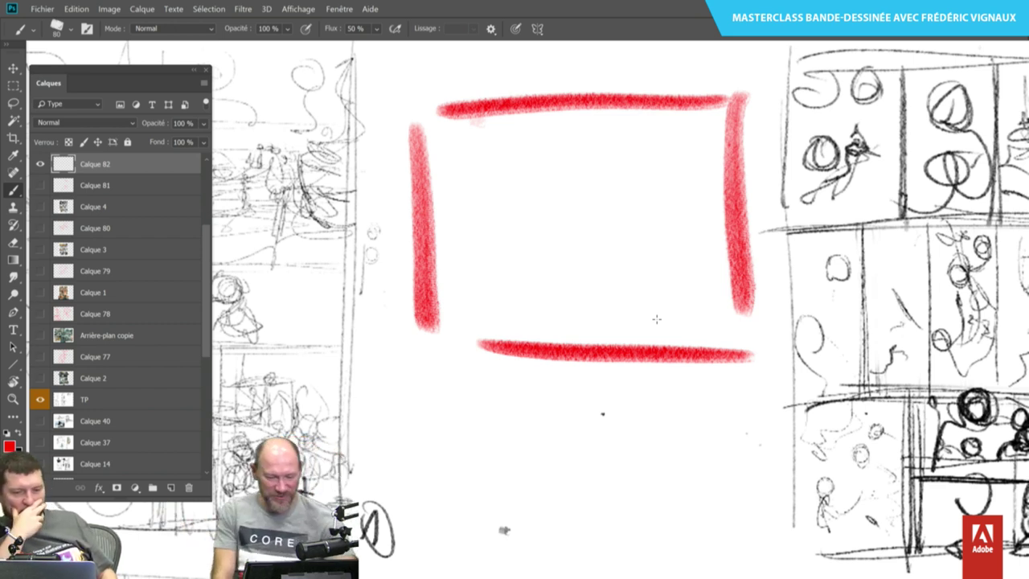
pyautogui.moveTo(426, 221)
pyautogui.mouseDown()
pyautogui.moveTo(471, 287)
pyautogui.moveTo(410, 283)
pyautogui.mouseUp()
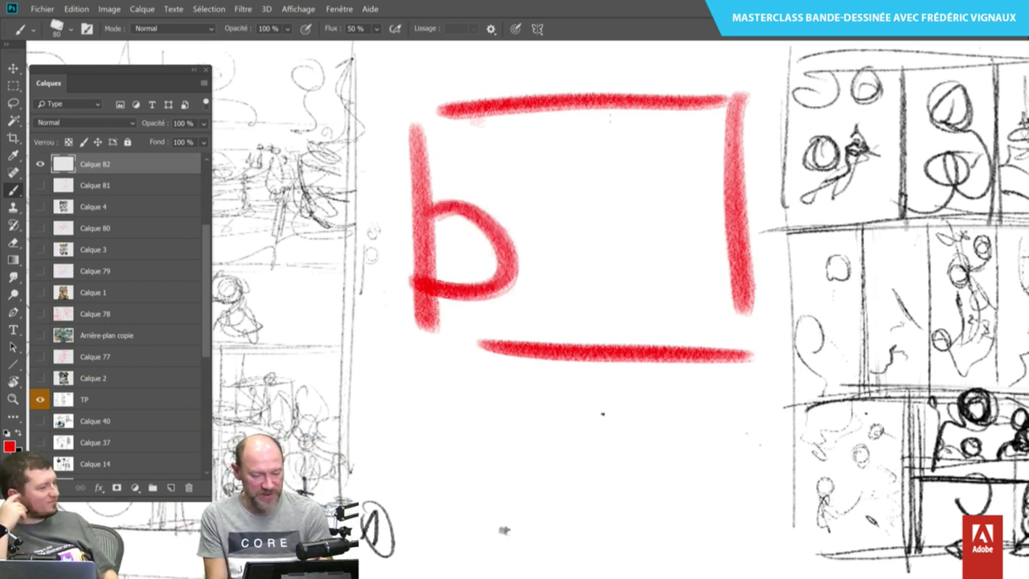
pyautogui.moveTo(611, 98); pyautogui.dragTo(751, 194)
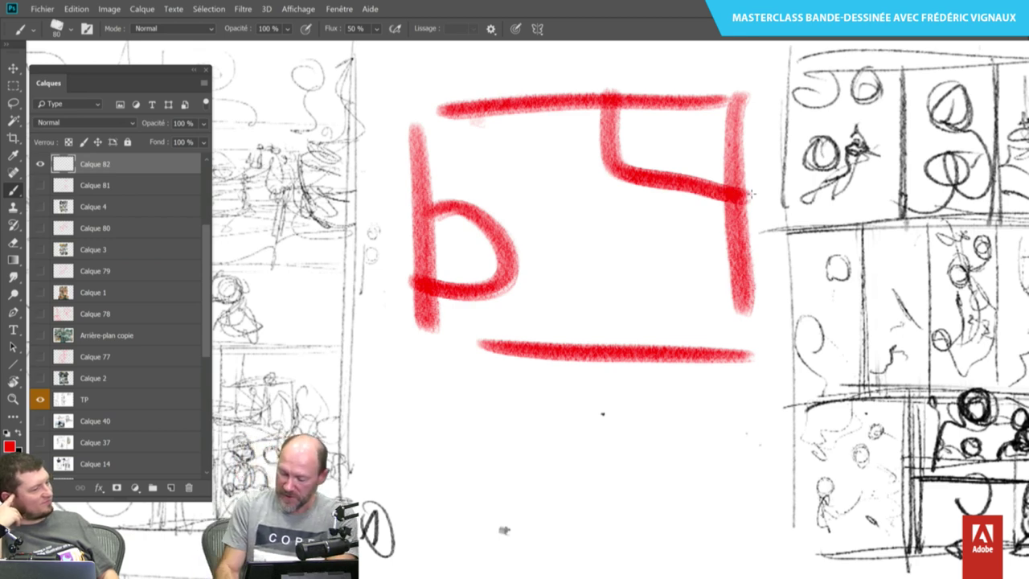
pyautogui.hotkey('ctrl', 'z')
pyautogui.hotkey('ctrl', 'z')
pyautogui.hotkey('ctrl', 'z')
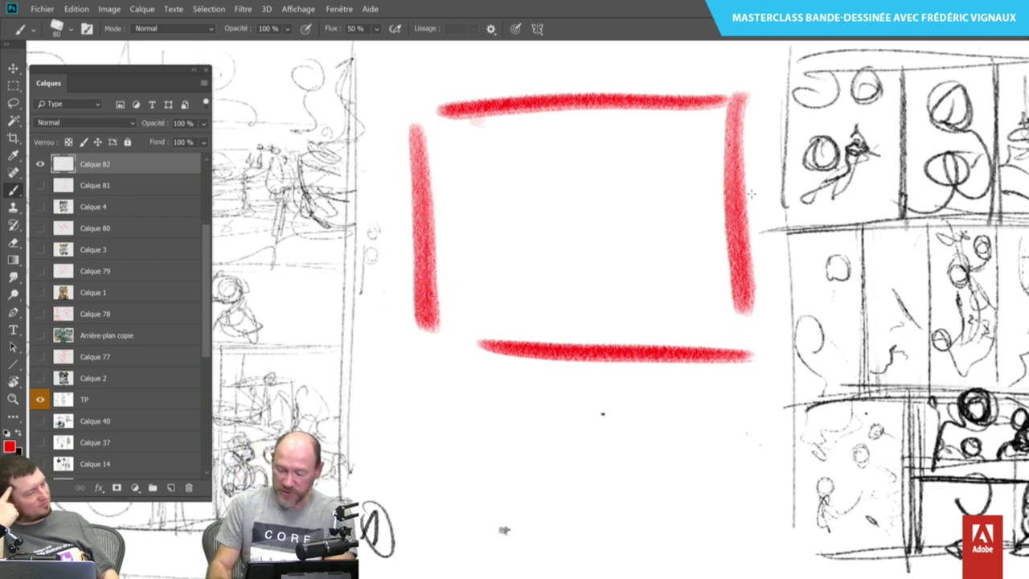
pyautogui.scroll(-5, 426, 340)
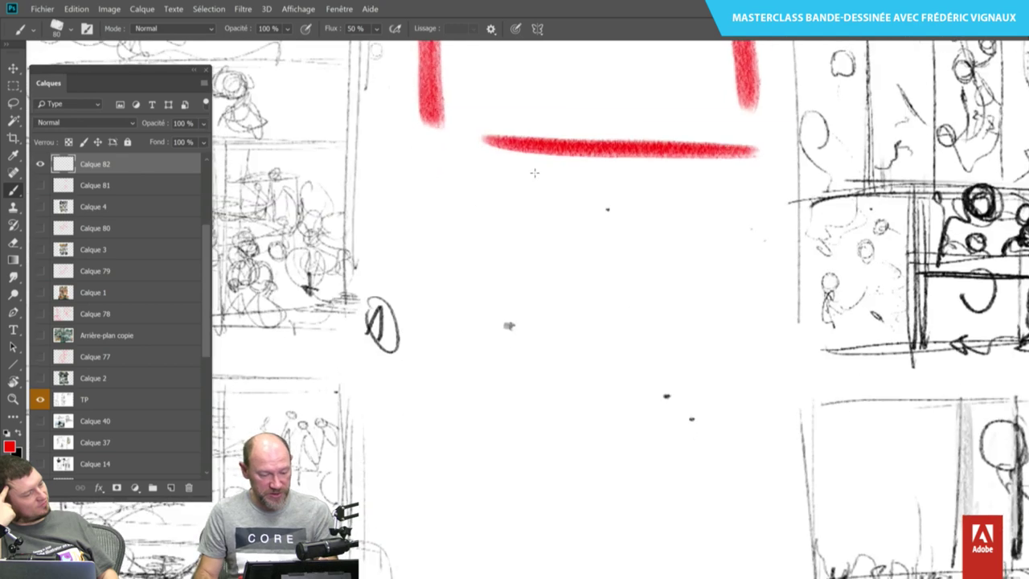
# Outline lower-left and lower-right red panels below the first red rectangle.
pyautogui.moveTo(417, 167)
pyautogui.mouseDown()
pyautogui.moveTo(546, 171)
pyautogui.moveTo(540, 455)
pyautogui.mouseUp()
pyautogui.moveTo(438, 434); pyautogui.dragTo(558, 455)
pyautogui.moveTo(413, 193); pyautogui.dragTo(412, 315)
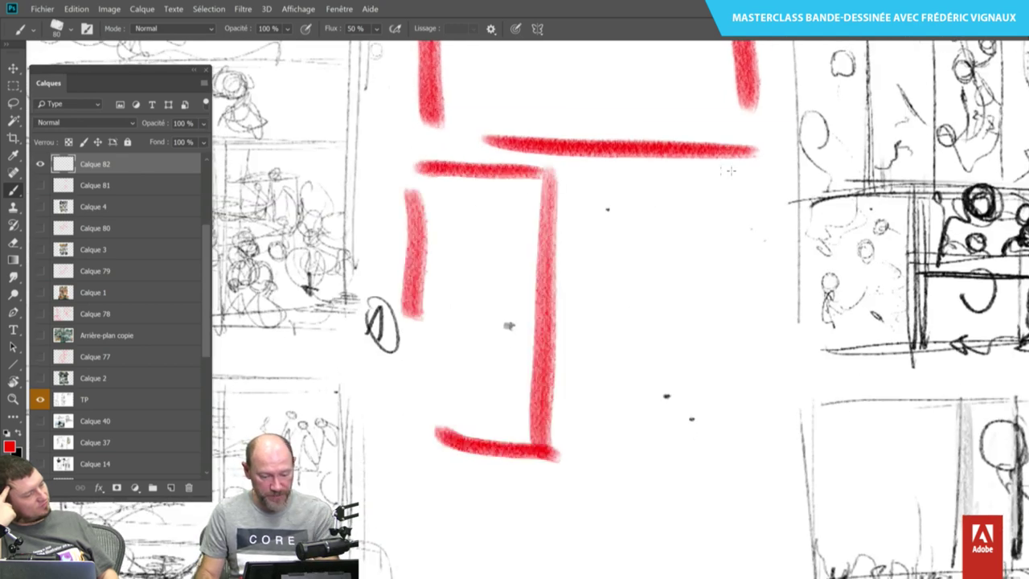
pyautogui.moveTo(730, 170)
pyautogui.mouseDown()
pyautogui.moveTo(591, 172)
pyautogui.moveTo(752, 371)
pyautogui.mouseUp()
pyautogui.moveTo(591, 325); pyautogui.dragTo(767, 344)
pyautogui.moveTo(572, 173); pyautogui.dragTo(595, 326)
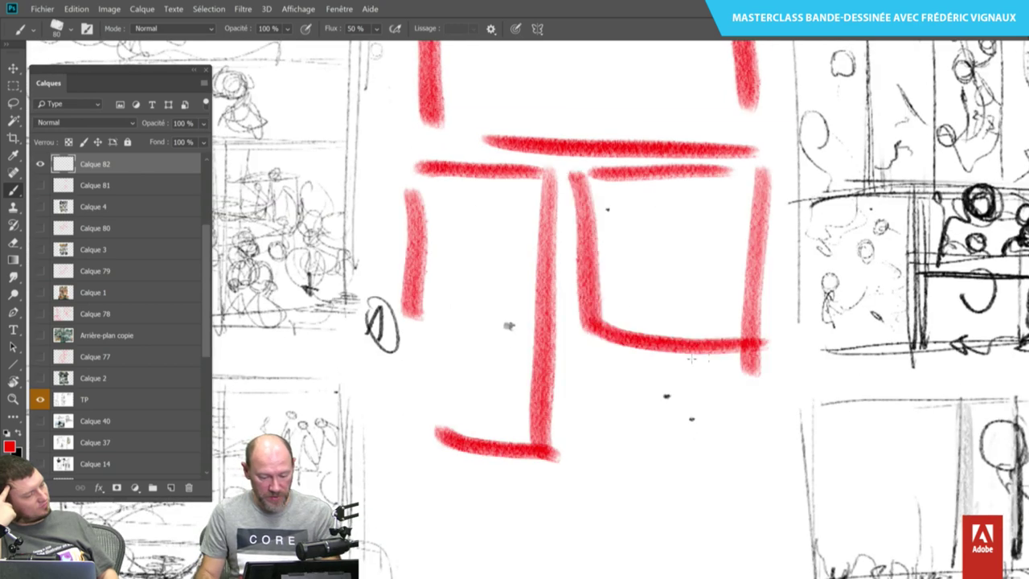
pyautogui.moveTo(575, 372)
pyautogui.mouseDown()
pyautogui.moveTo(738, 354)
pyautogui.moveTo(764, 458)
pyautogui.mouseUp()
pyautogui.moveTo(596, 464); pyautogui.dragTo(754, 463)
pyautogui.moveTo(582, 372); pyautogui.dragTo(587, 447)
pyautogui.scroll(5, 505, 425)
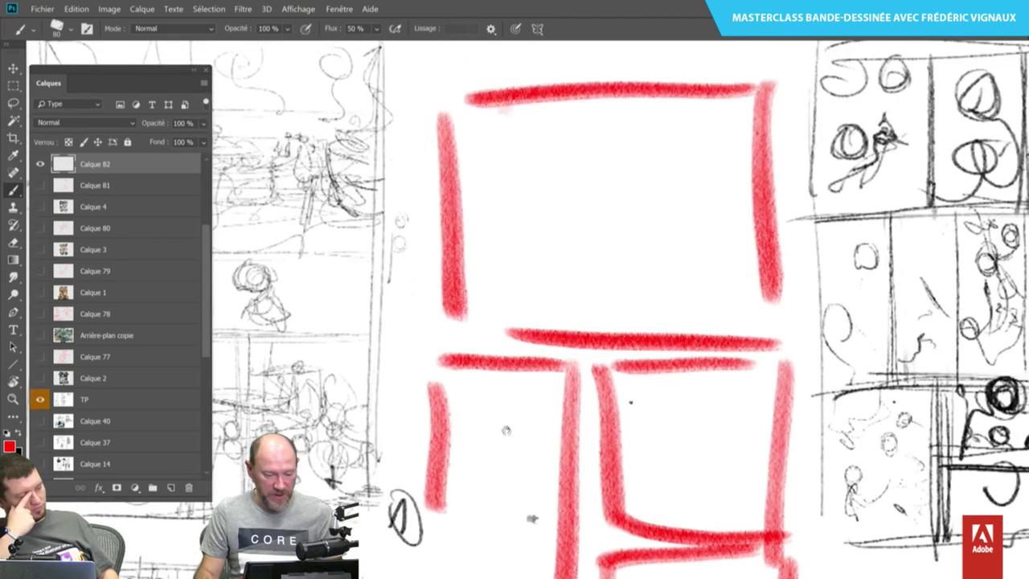
# Add red curved corners inside the top and lower panels.
pyautogui.moveTo(506, 102); pyautogui.dragTo(464, 204)
pyautogui.moveTo(687, 101); pyautogui.dragTo(770, 193)
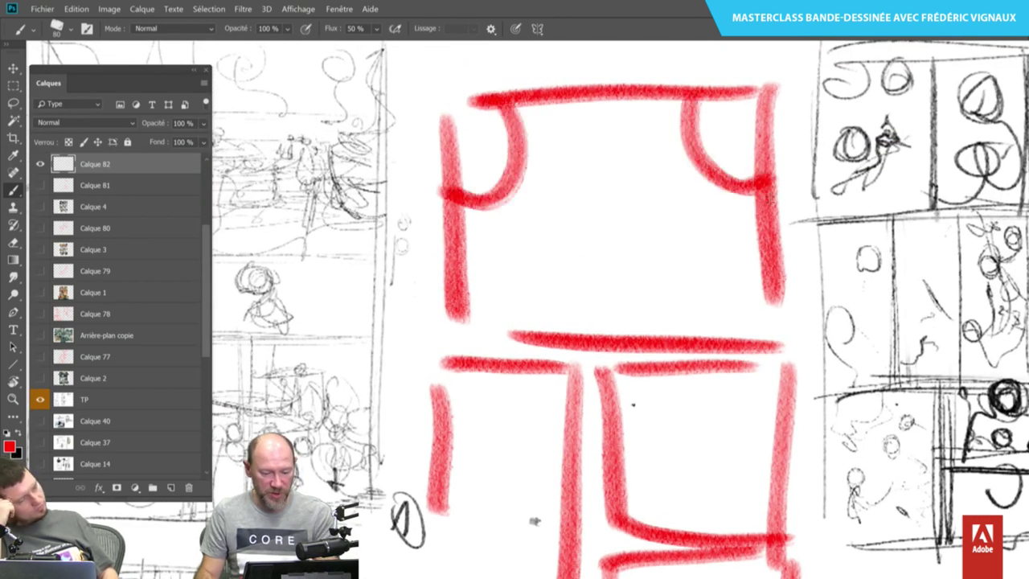
pyautogui.moveTo(432, 360); pyautogui.dragTo(469, 174)
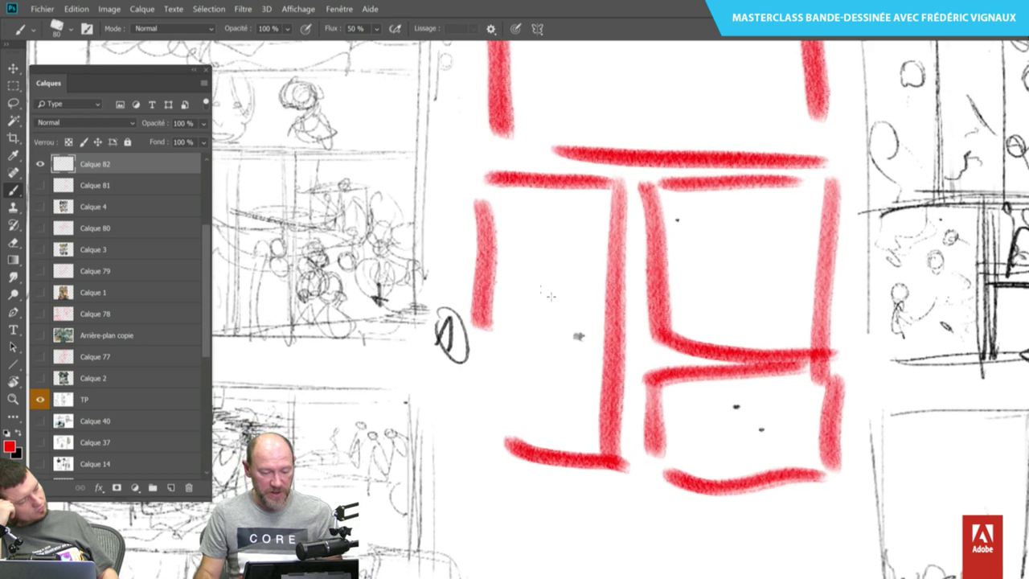
pyautogui.moveTo(698, 195)
pyautogui.mouseDown()
pyautogui.moveTo(707, 221)
pyautogui.moveTo(650, 261)
pyautogui.mouseUp()
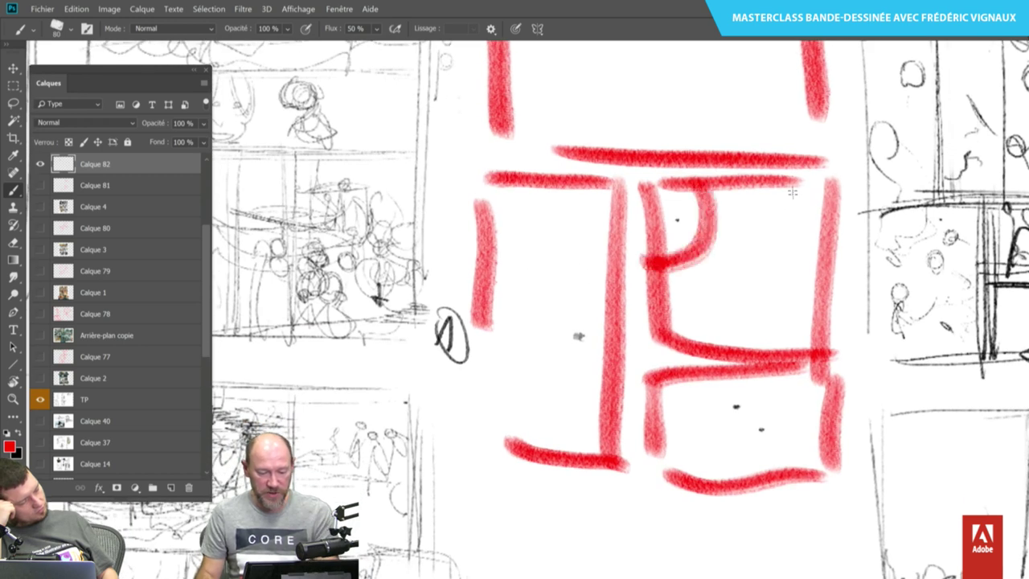
pyautogui.moveTo(791, 189); pyautogui.dragTo(841, 245)
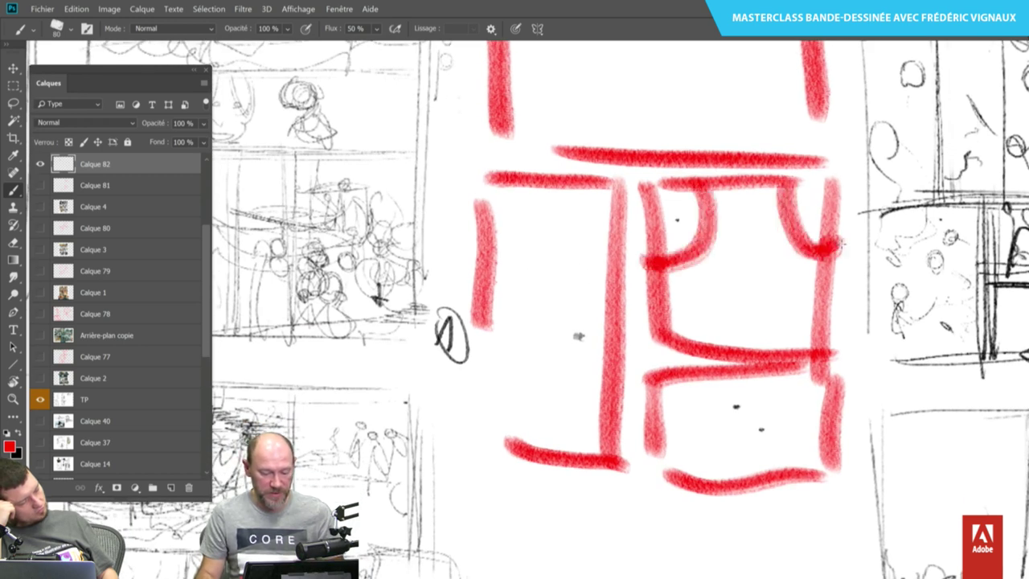
pyautogui.moveTo(601, 363); pyautogui.dragTo(540, 454)
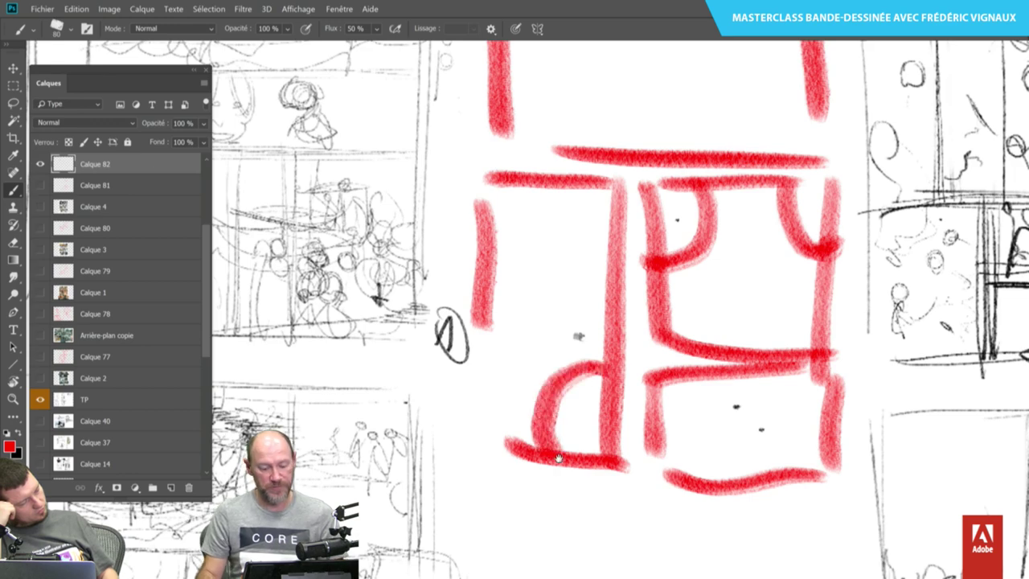
pyautogui.moveTo(550, 225); pyautogui.dragTo(563, 342)
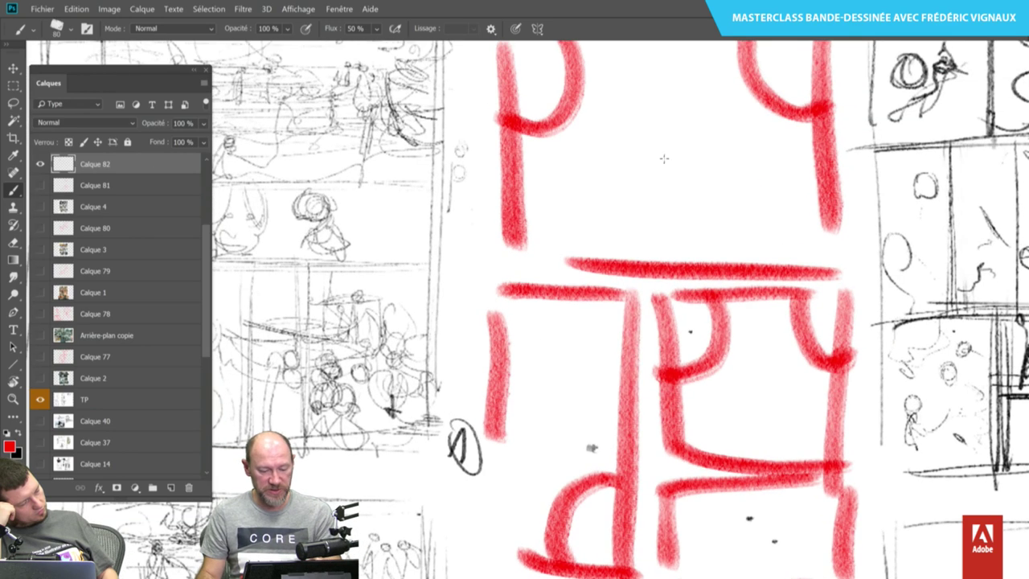
# Number the panels 1 and 2, add a diagonal stroke and dot, then delete the whole red sketch.
pyautogui.moveTo(653, 159); pyautogui.dragTo(688, 184)
pyautogui.moveTo(548, 365); pyautogui.dragTo(591, 411)
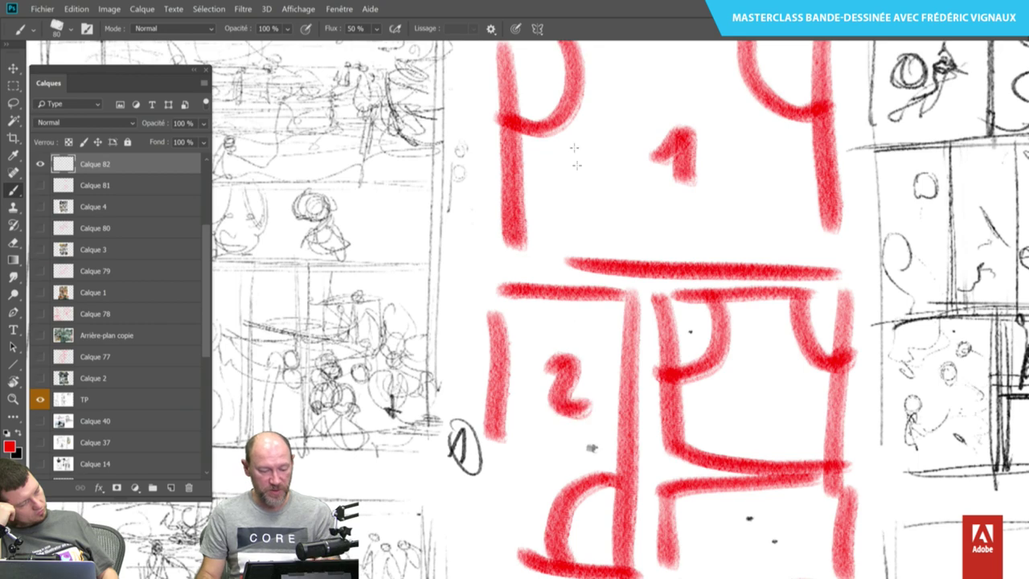
pyautogui.moveTo(531, 93)
pyautogui.mouseDown()
pyautogui.moveTo(763, 191)
pyautogui.moveTo(607, 555)
pyautogui.moveTo(623, 531)
pyautogui.mouseUp()
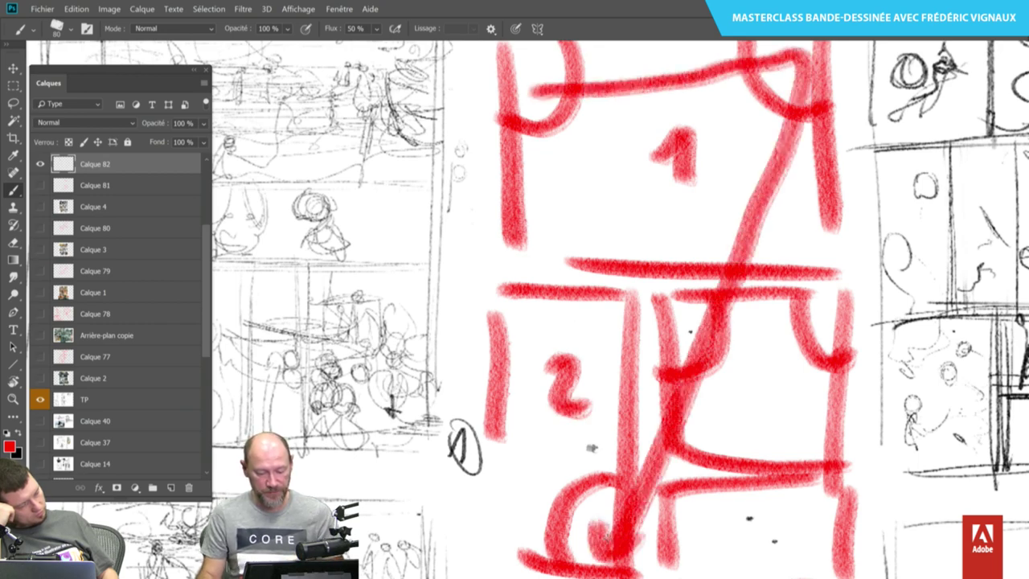
pyautogui.scroll(-5, 667, 322)
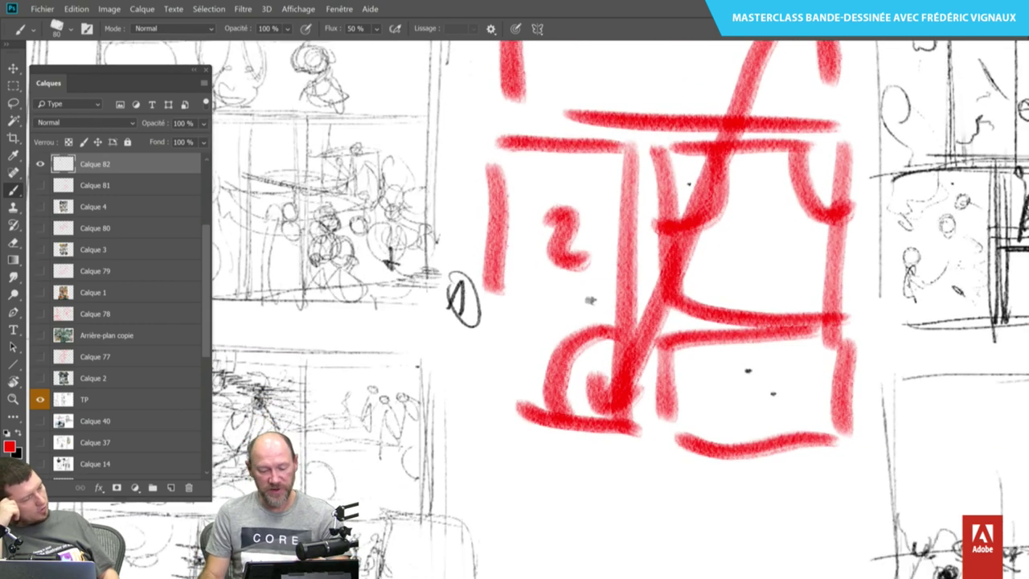
pyautogui.moveTo(682, 164)
pyautogui.mouseDown()
pyautogui.moveTo(696, 186)
pyautogui.moveTo(688, 173)
pyautogui.mouseUp()
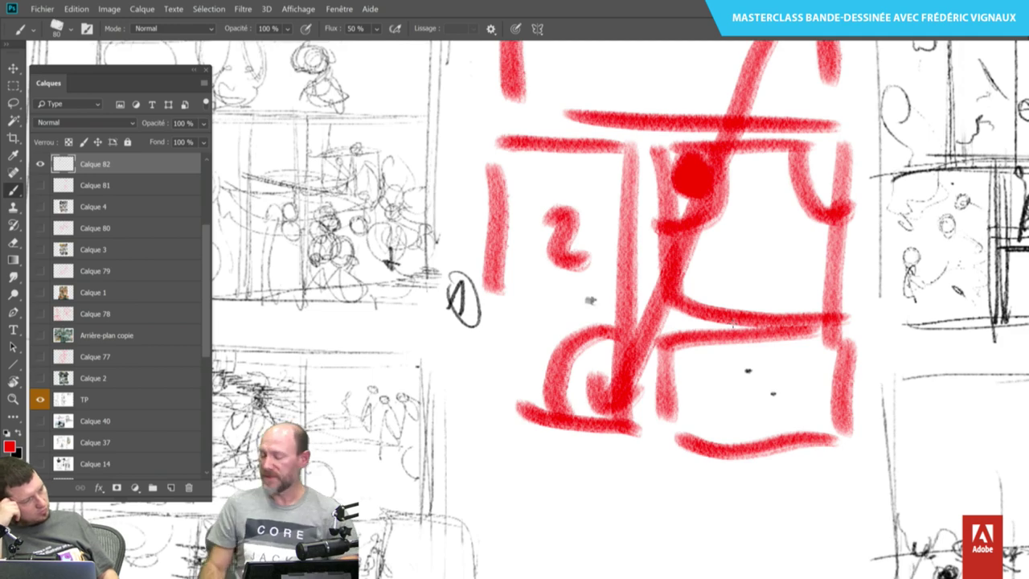
pyautogui.moveTo(578, 143); pyautogui.dragTo(600, 291)
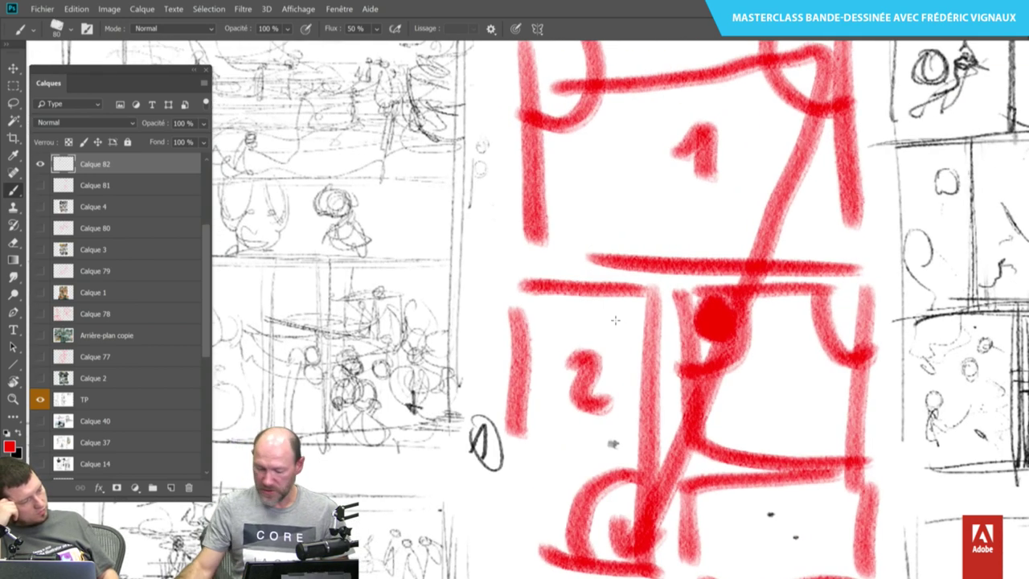
pyautogui.press('Delete')
# Return to the standard workspace and turn on the Calque 9 layer.
pyautogui.moveTo(612, 444); pyautogui.dragTo(858, 569)
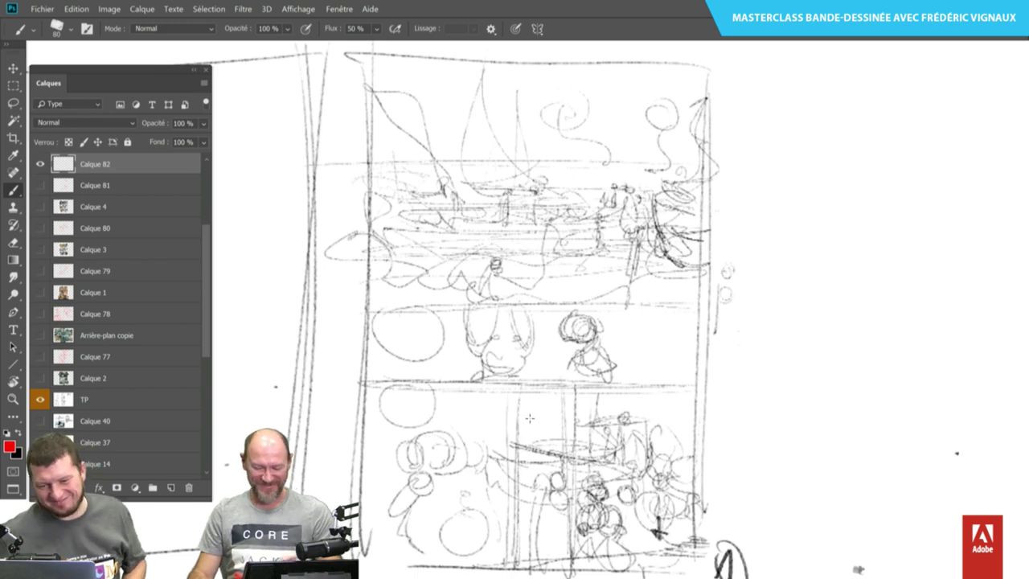
pyautogui.press('f')
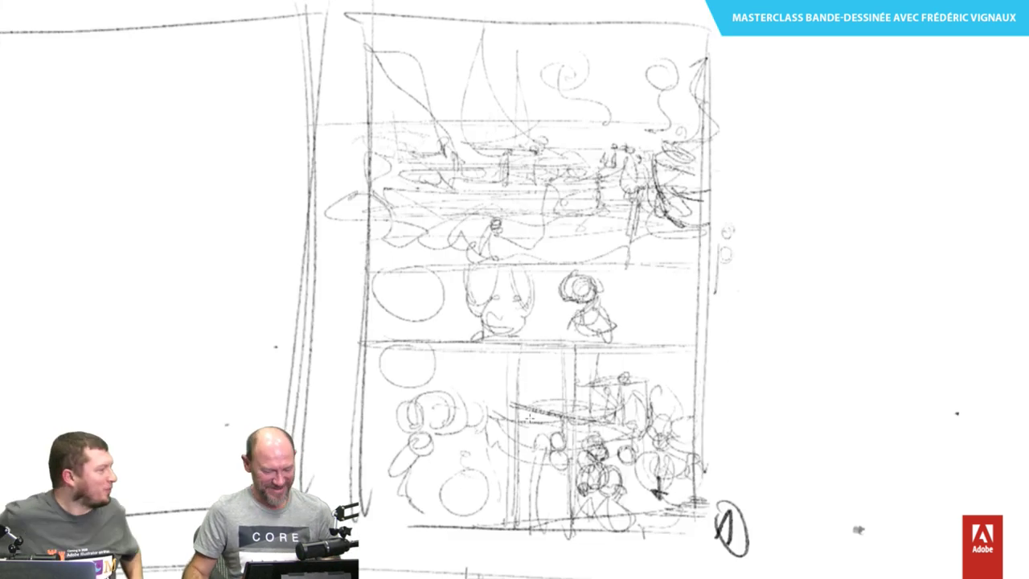
pyautogui.press('f')
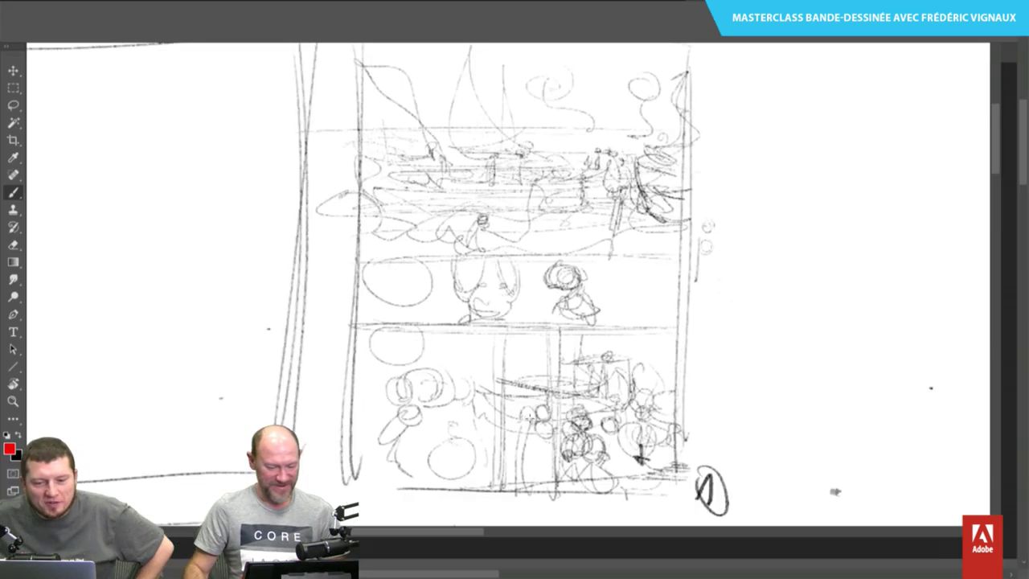
pyautogui.press('f')
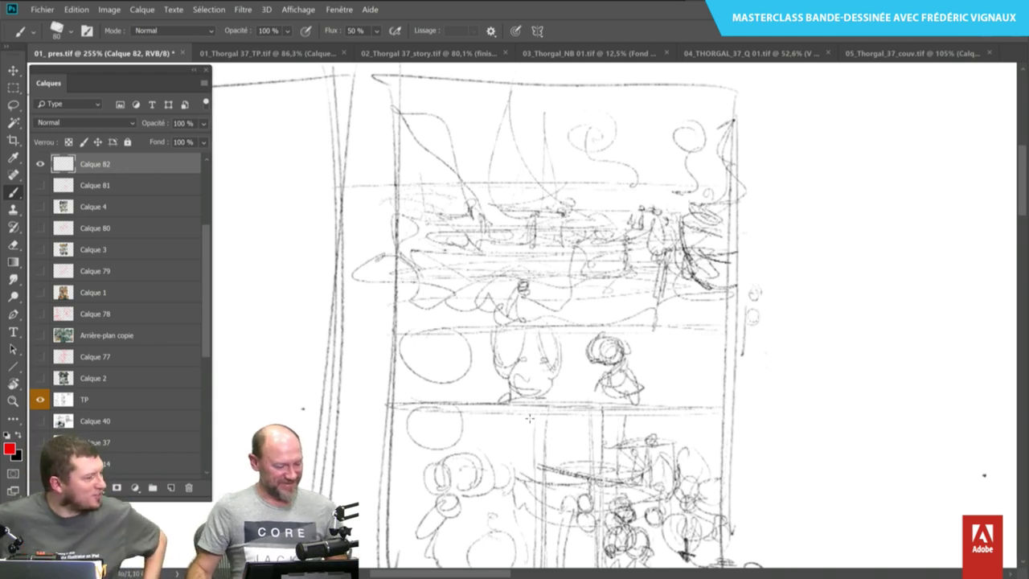
pyautogui.moveTo(212, 261); pyautogui.dragTo(214, 214)
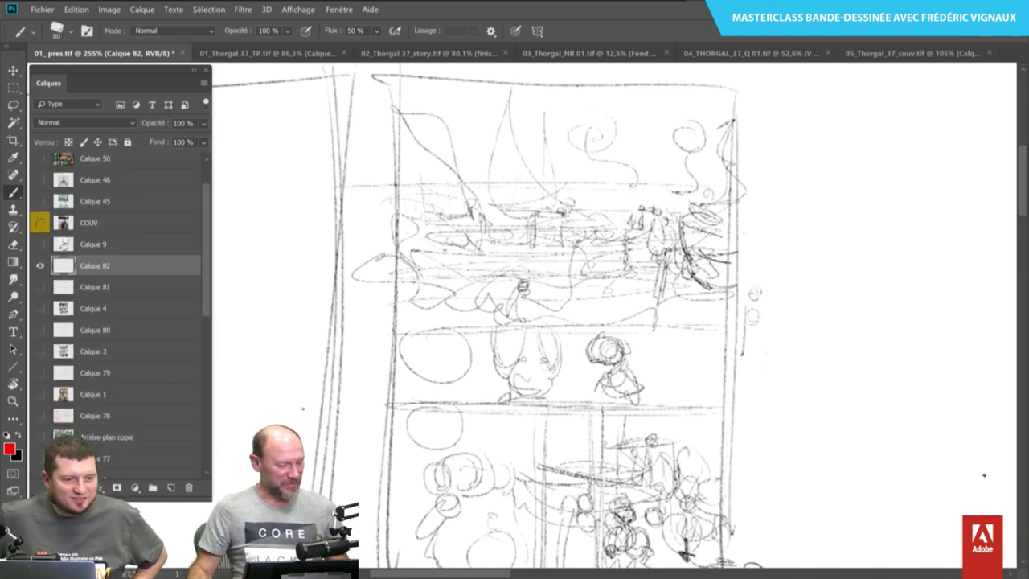
pyautogui.click(40, 244)
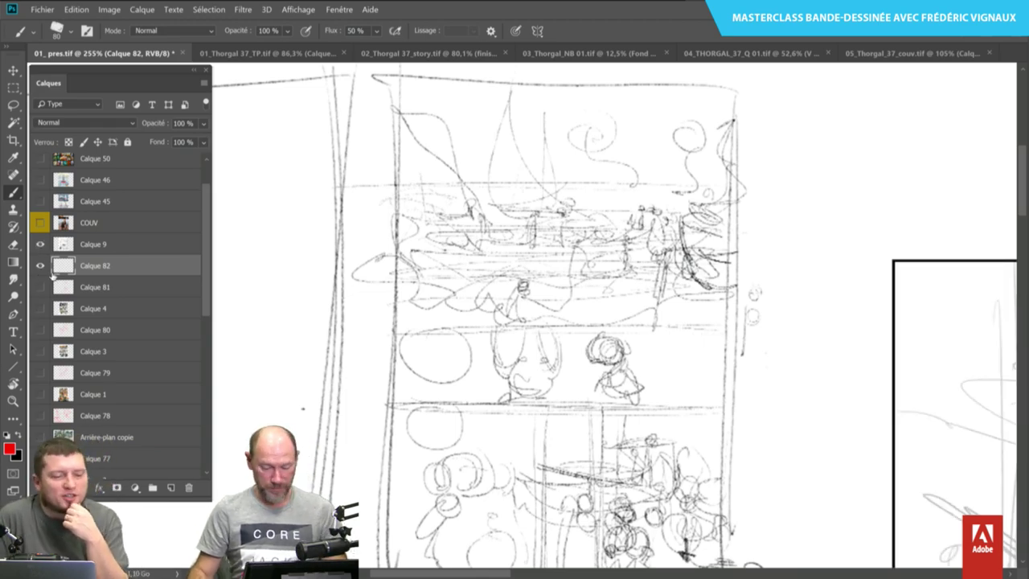
# Review the speech-bubble panel full screen, then zoom out to frame the whole story page.
pyautogui.moveTo(825, 439); pyautogui.dragTo(435, 279)
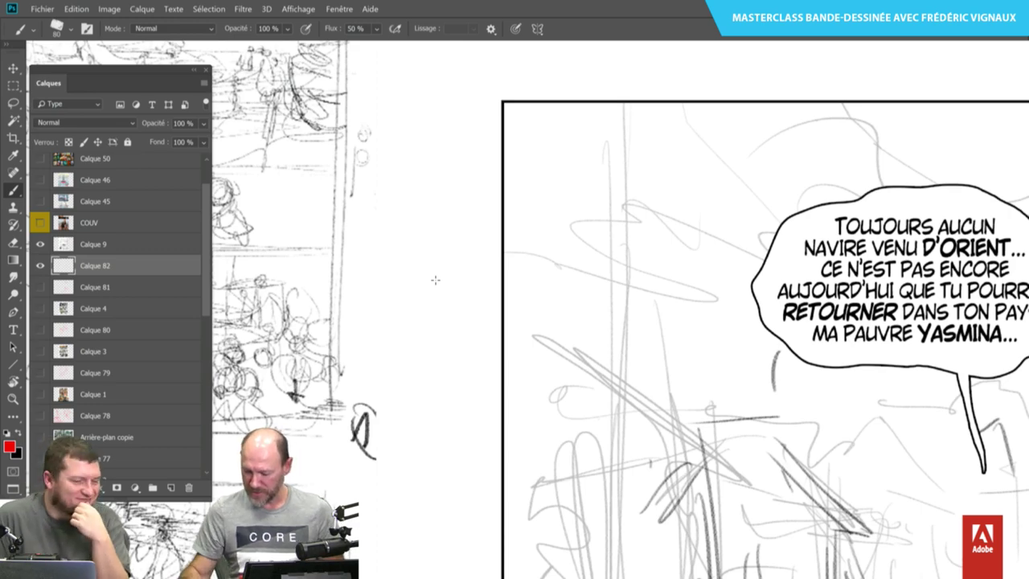
pyautogui.moveTo(774, 452); pyautogui.dragTo(503, 336)
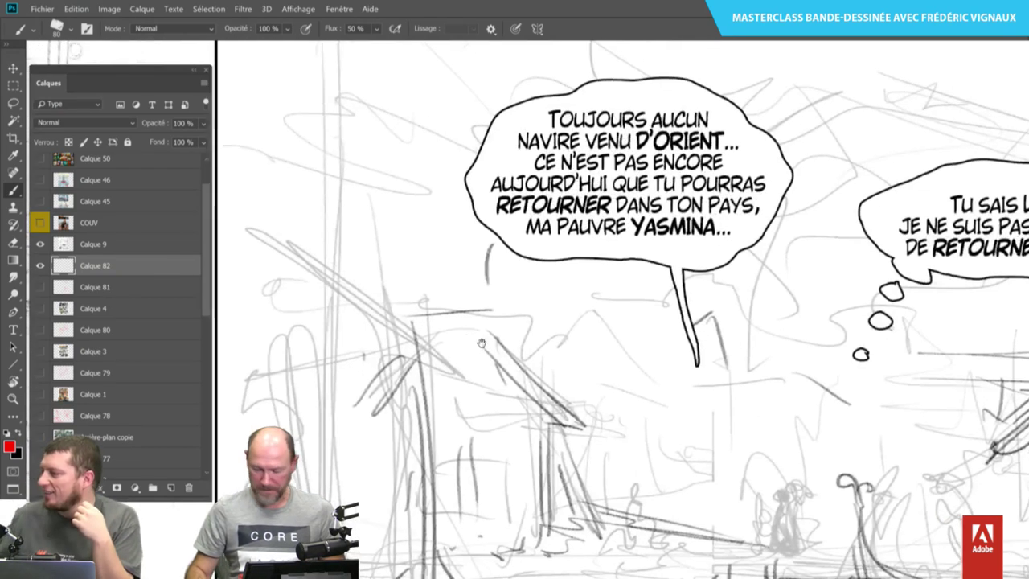
pyautogui.press('f')
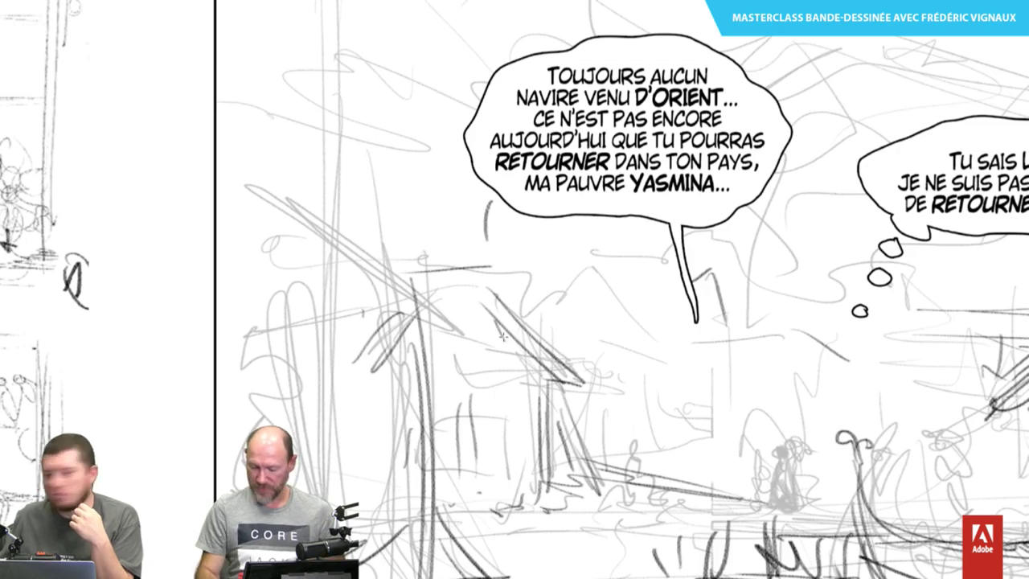
pyautogui.hotkey('ctrl', '-')
pyautogui.hotkey('ctrl', '-')
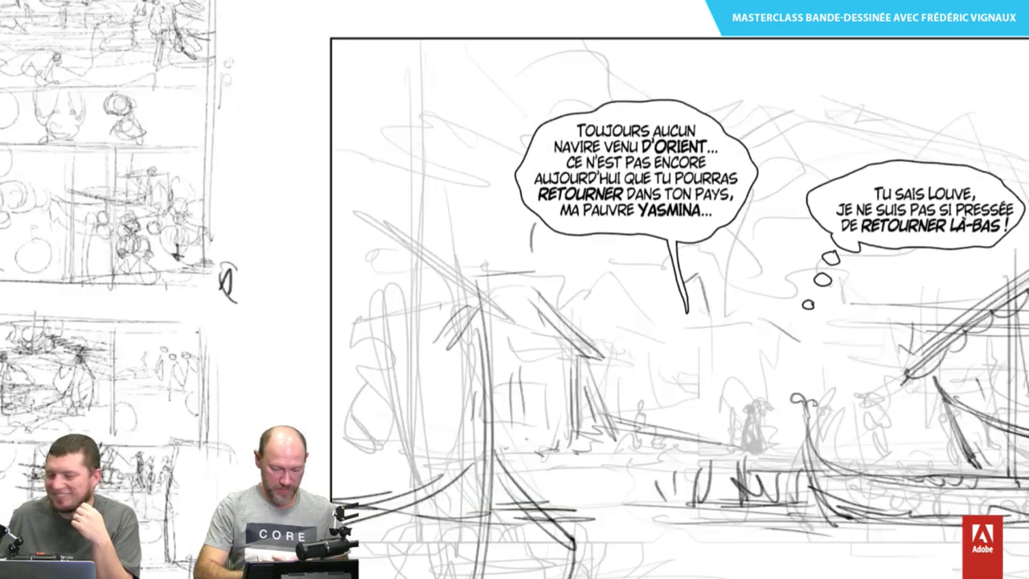
pyautogui.hotkey('ctrl', '-')
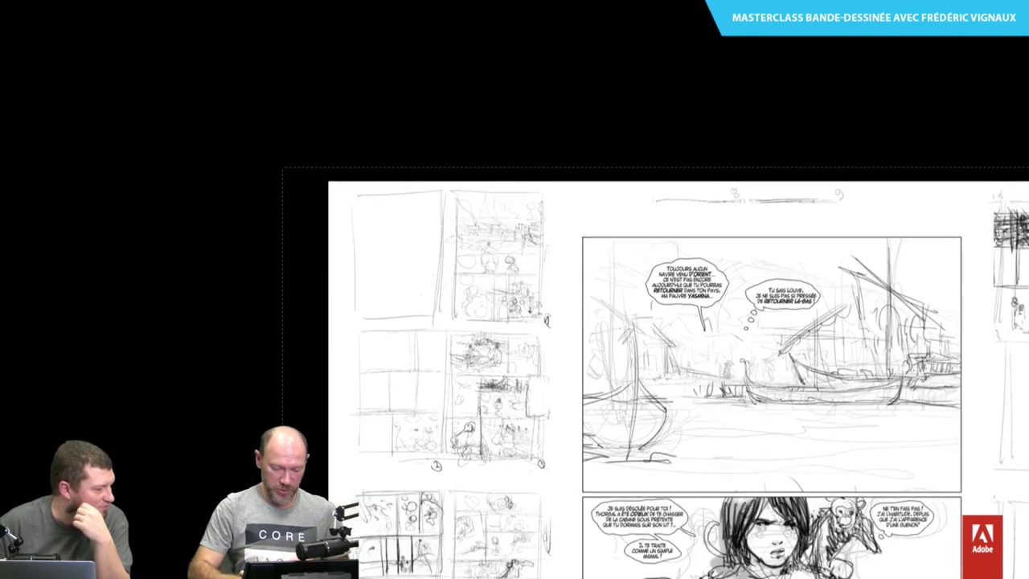
pyautogui.hotkey('ctrl', '-')
pyautogui.hotkey('ctrl', '+')
pyautogui.scroll(1, 614, 247)
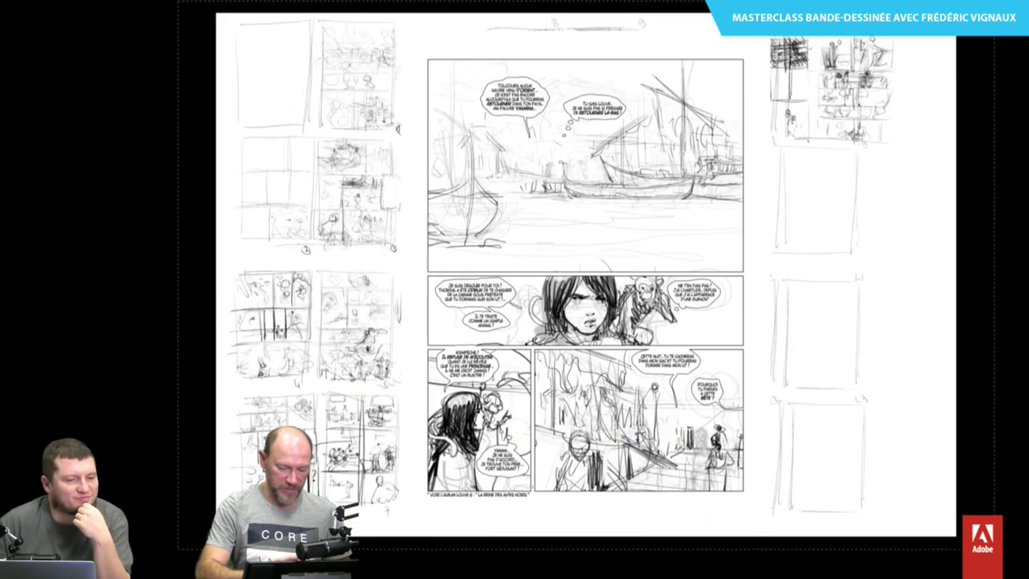
pyautogui.scroll(1, 615, 247)
pyautogui.scroll(1, 615, 248)
pyautogui.scroll(1, 615, 247)
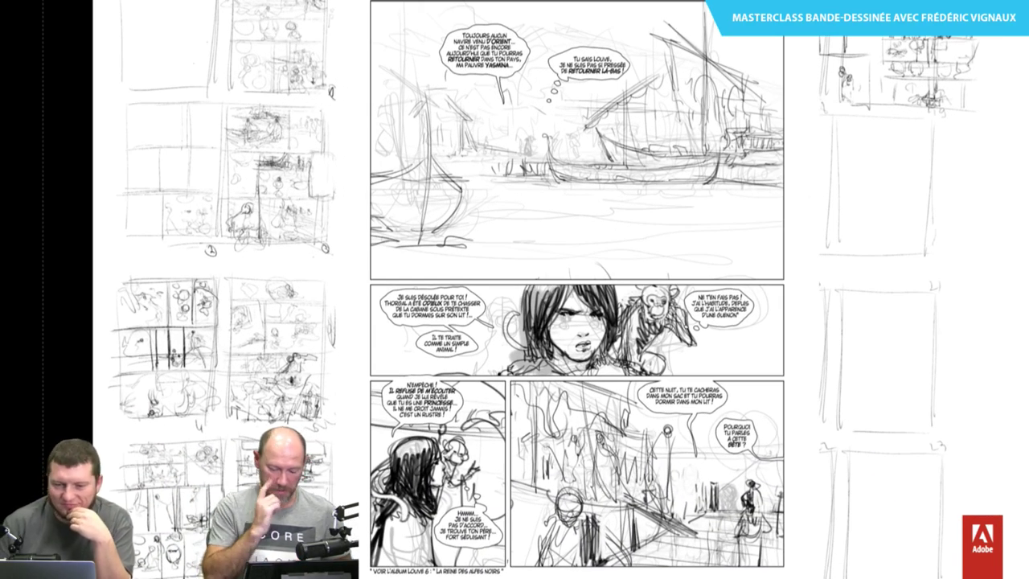
pyautogui.scroll(-1, 601, 259)
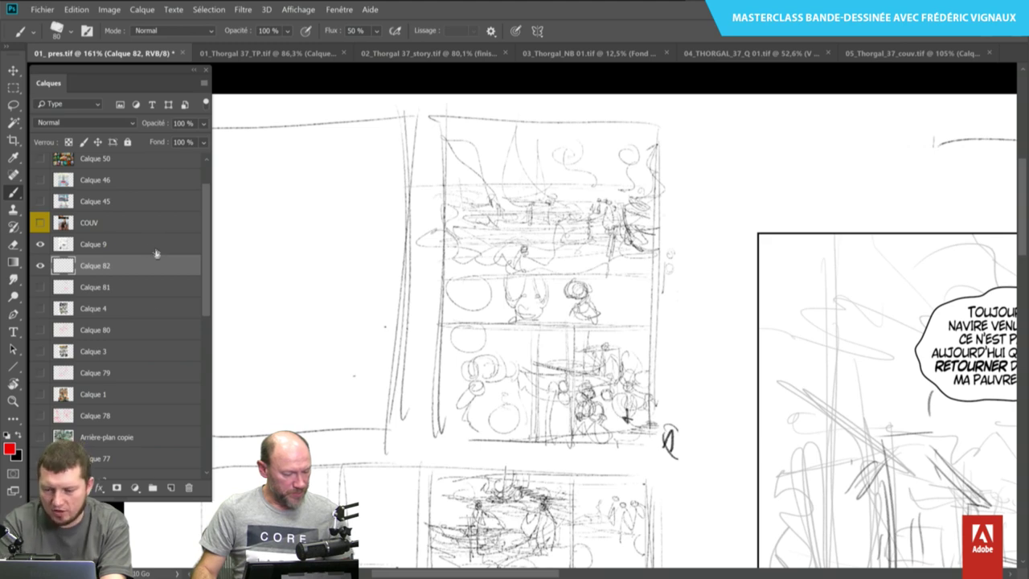
# Add a new empty layer above Calque 9 and view the canvas full screen.
pyautogui.click(157, 247)
pyautogui.click(171, 487)
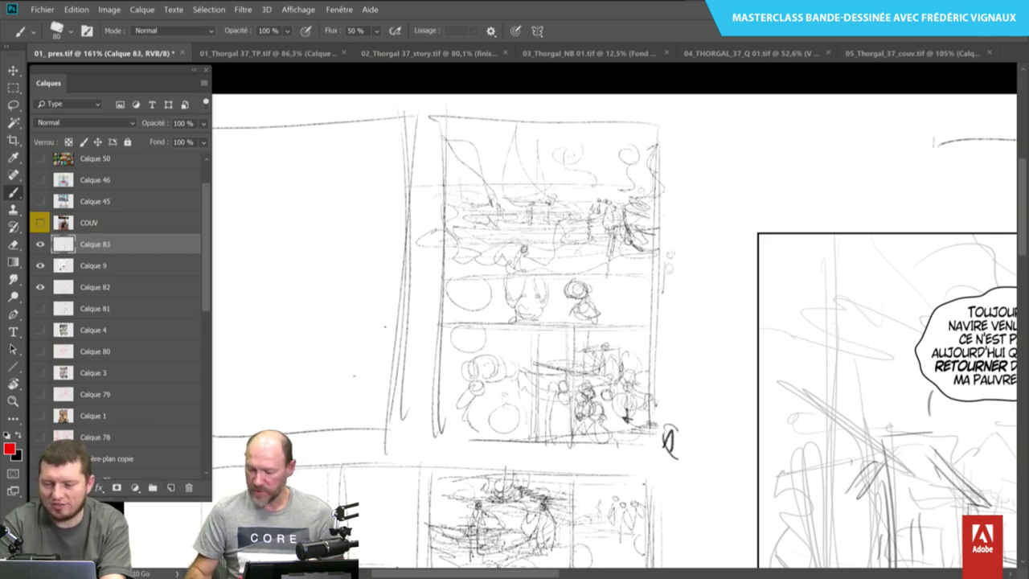
pyautogui.press('f')
pyautogui.press('f')
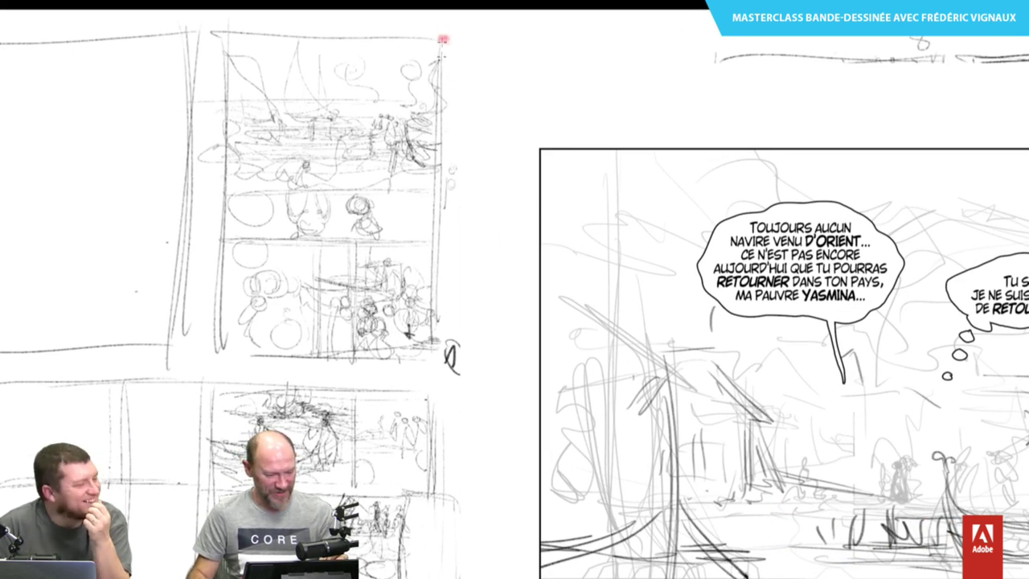
# Outline the first thumbnail page's top three panels with red brush strokes.
pyautogui.moveTo(442, 37)
pyautogui.mouseDown()
pyautogui.moveTo(442, 171)
pyautogui.moveTo(225, 180)
pyautogui.moveTo(221, 34)
pyautogui.moveTo(213, 149)
pyautogui.mouseUp()
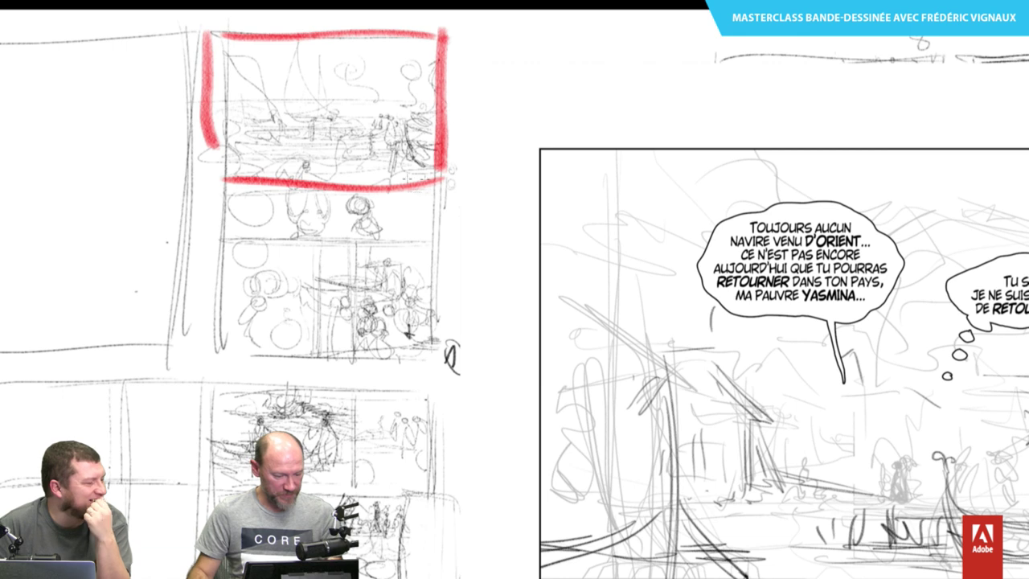
pyautogui.moveTo(440, 178)
pyautogui.mouseDown()
pyautogui.moveTo(192, 183)
pyautogui.moveTo(434, 244)
pyautogui.mouseUp()
pyautogui.moveTo(440, 242); pyautogui.dragTo(241, 245)
pyautogui.moveTo(213, 171); pyautogui.dragTo(214, 210)
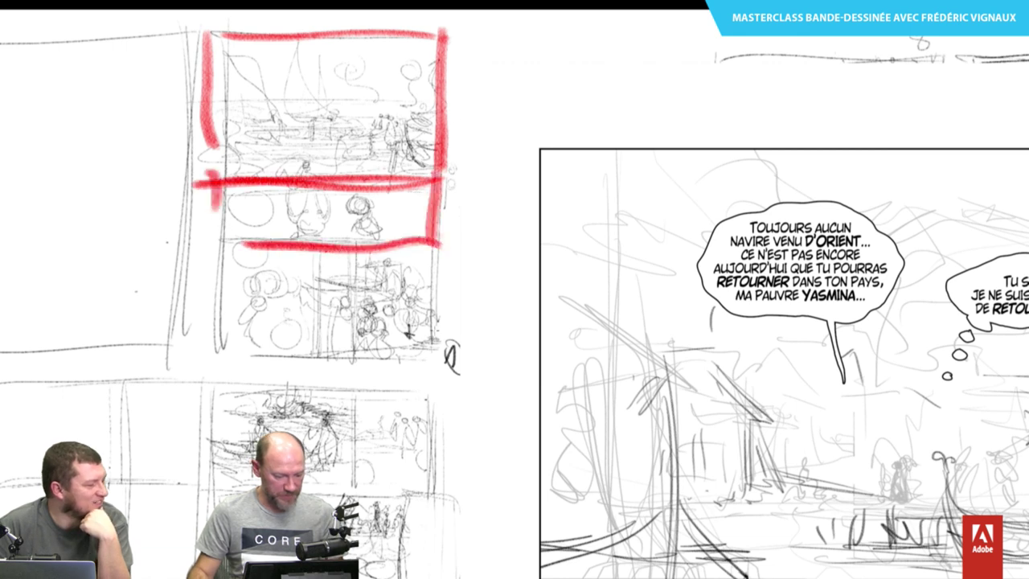
pyautogui.moveTo(440, 240); pyautogui.dragTo(437, 353)
pyautogui.moveTo(442, 354); pyautogui.dragTo(213, 345)
pyautogui.moveTo(213, 232); pyautogui.dragTo(219, 326)
pyautogui.rightClick(369, 386)
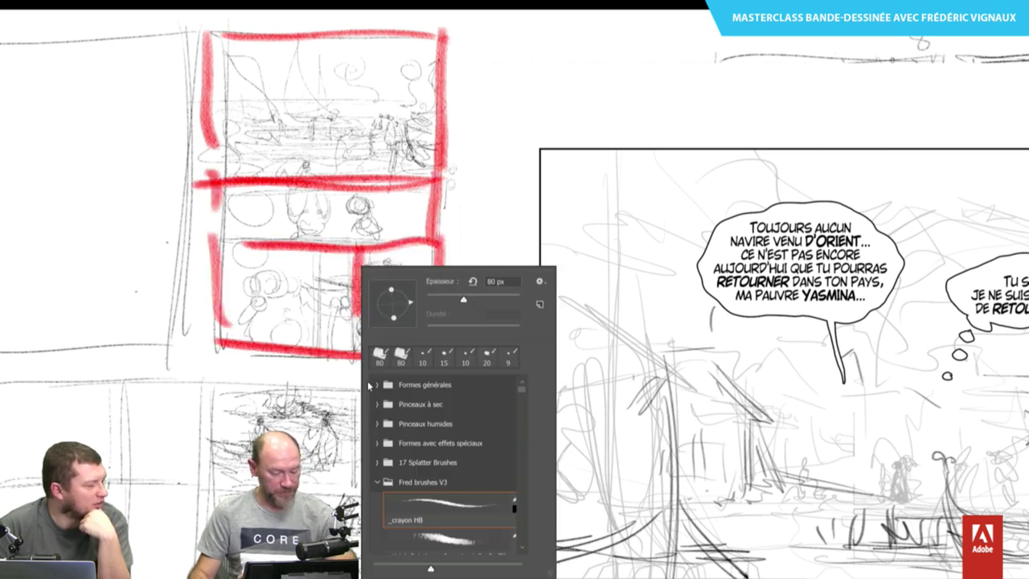
pyautogui.press('Escape')
pyautogui.moveTo(355, 249); pyautogui.dragTo(355, 354)
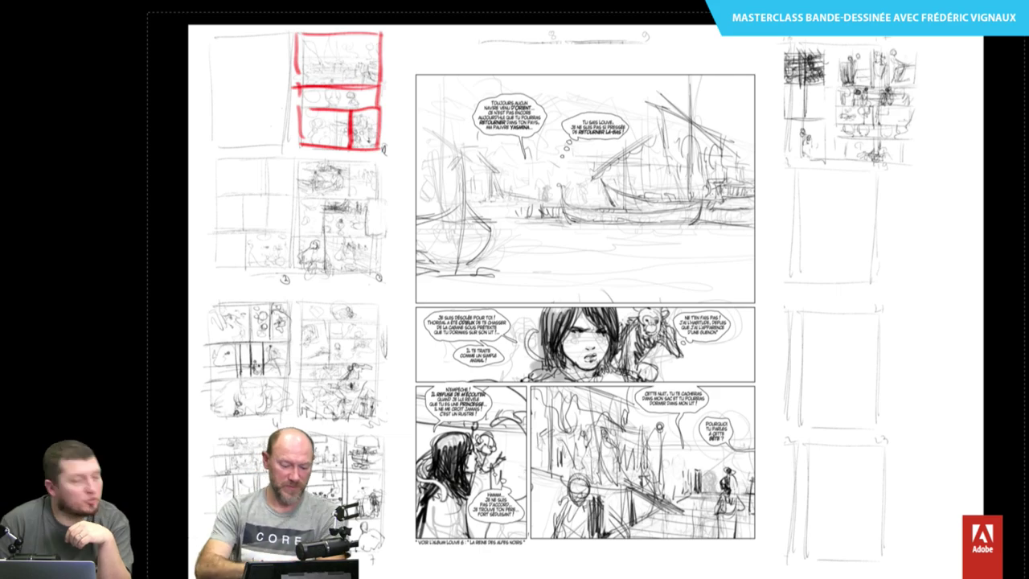
# Zoom out to fit the whole lettered Calque 9 page beside the red-outlined thumbnail.
pyautogui.hotkey('ctrl', '-')
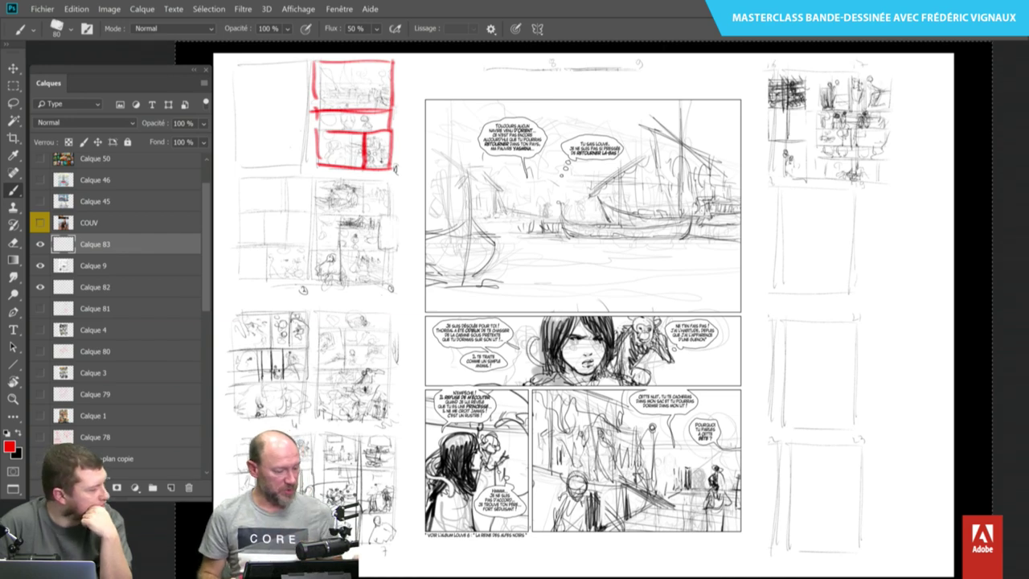
pyautogui.hotkey('ctrl', '-')
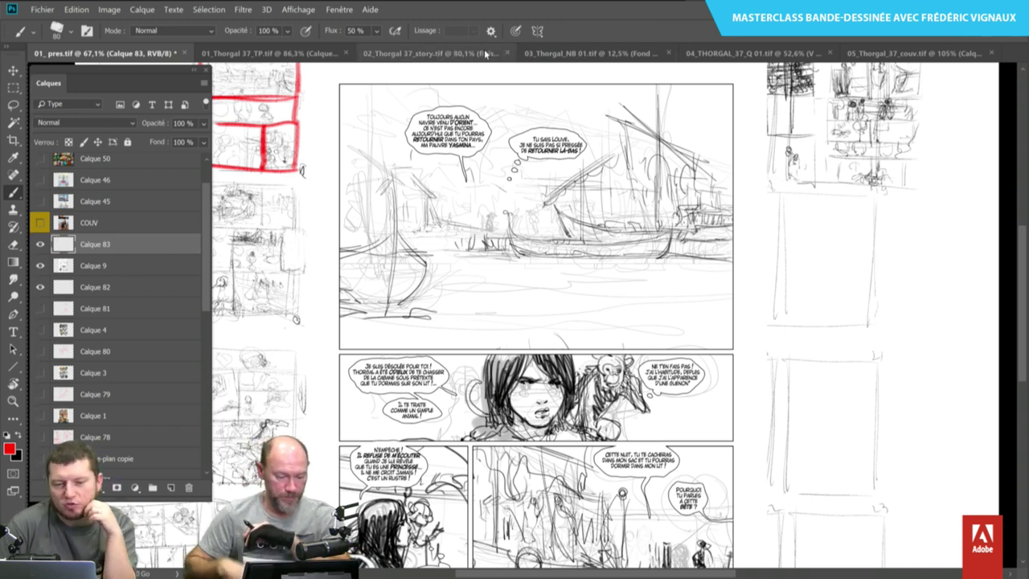
pyautogui.scroll(2, 504, 255)
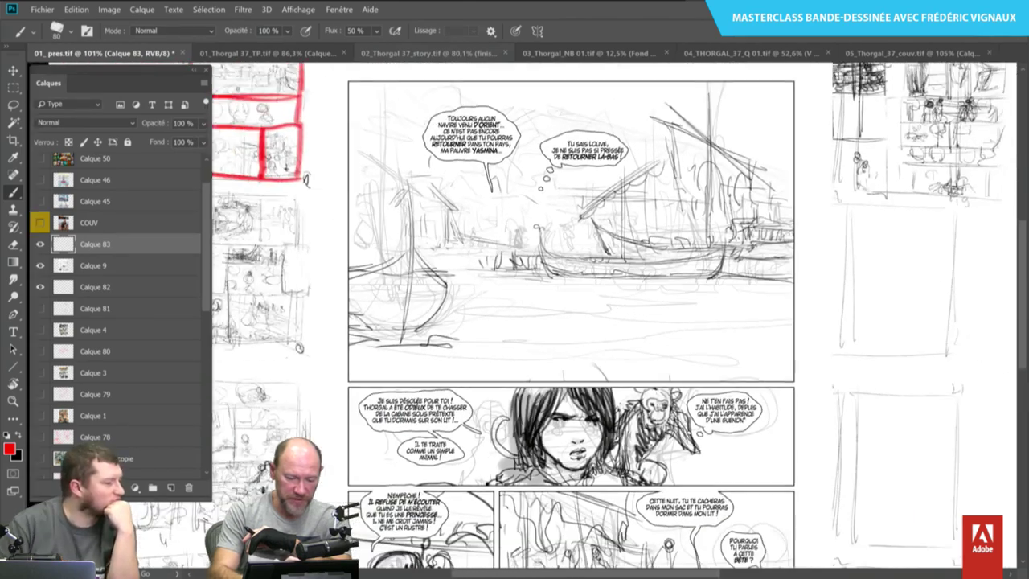
pyautogui.scroll(-2, 635, 261)
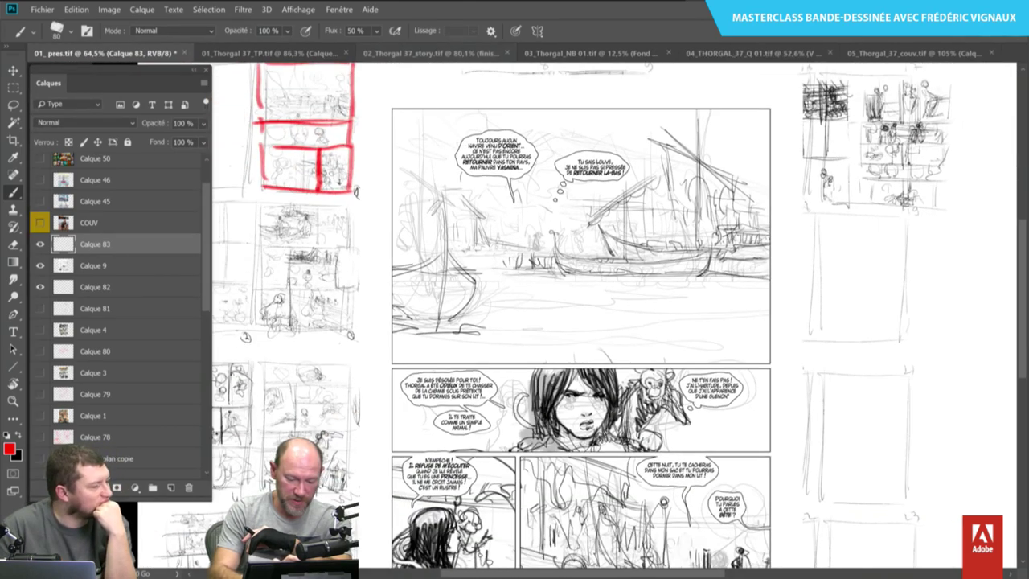
pyautogui.scroll(-2, 635, 261)
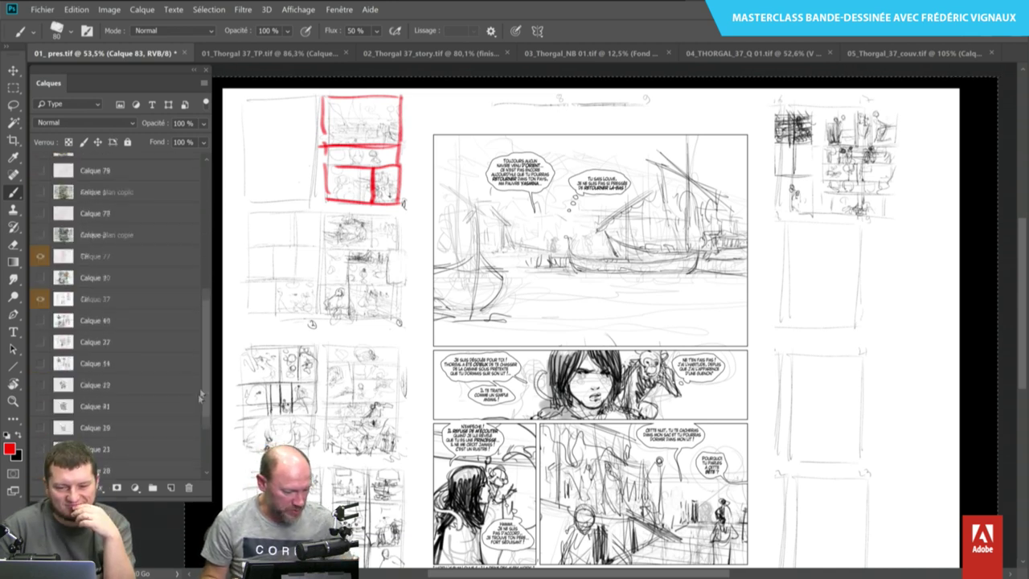
# Drag the SCRIPT layer up the stack to sit just above Calque 9.
pyautogui.moveTo(206, 265); pyautogui.dragTo(209, 392)
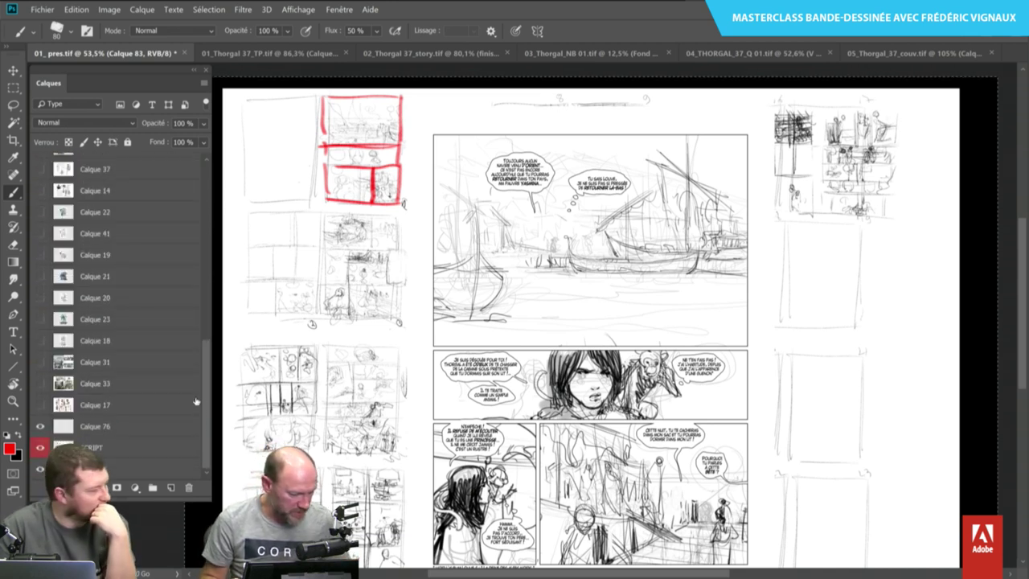
pyautogui.doubleClick(197, 404)
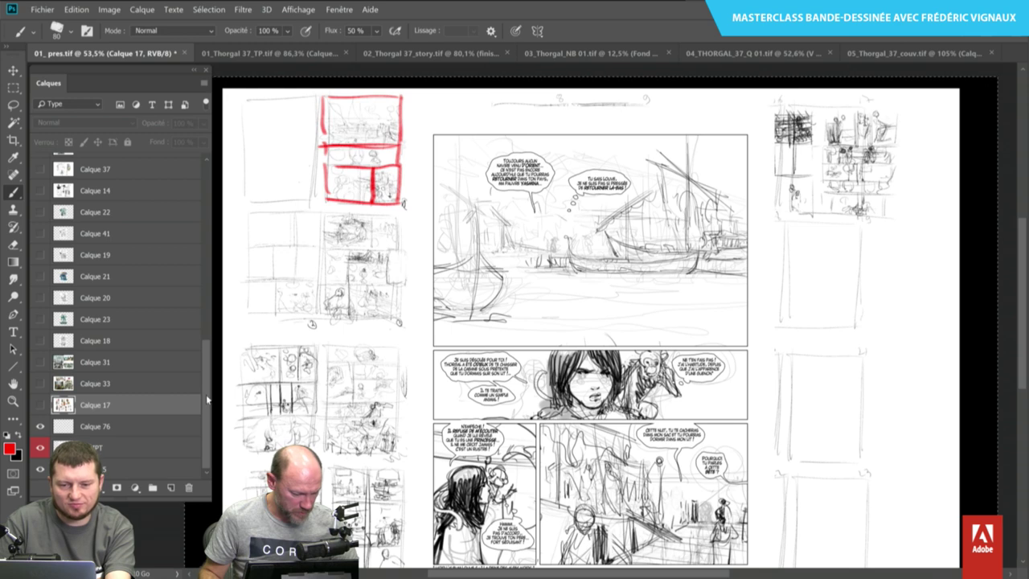
pyautogui.moveTo(206, 400); pyautogui.dragTo(200, 208)
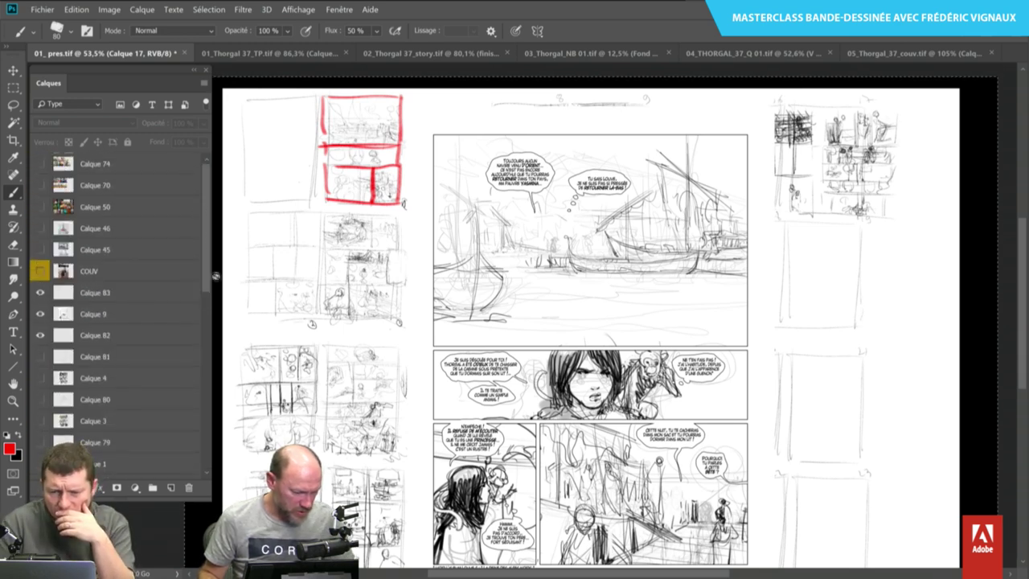
pyautogui.moveTo(209, 277); pyautogui.dragTo(213, 454)
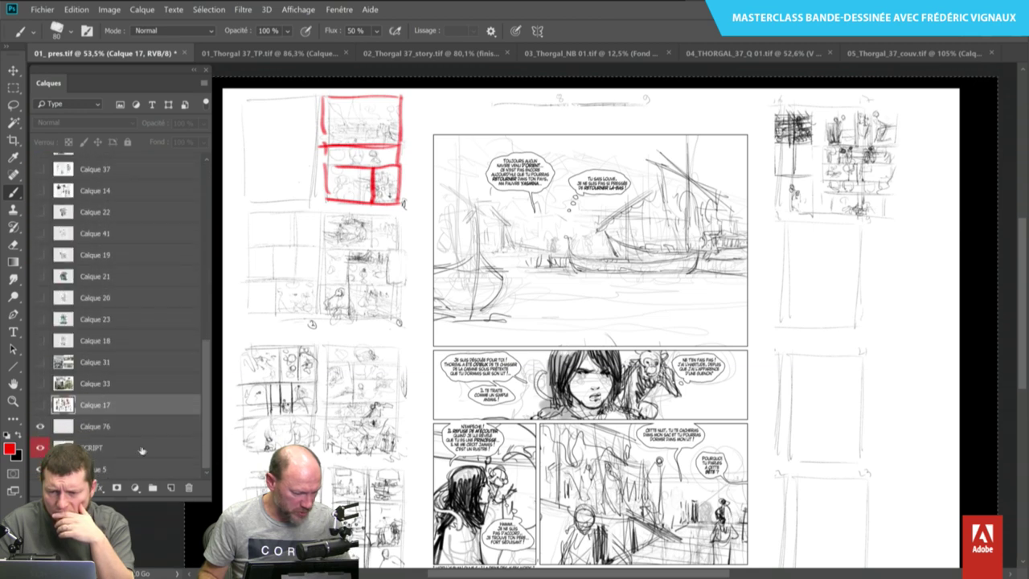
pyautogui.moveTo(141, 451)
pyautogui.mouseDown()
pyautogui.moveTo(145, 169)
pyautogui.moveTo(166, 196)
pyautogui.moveTo(169, 180)
pyautogui.moveTo(190, 300)
pyautogui.moveTo(178, 354)
pyautogui.mouseUp()
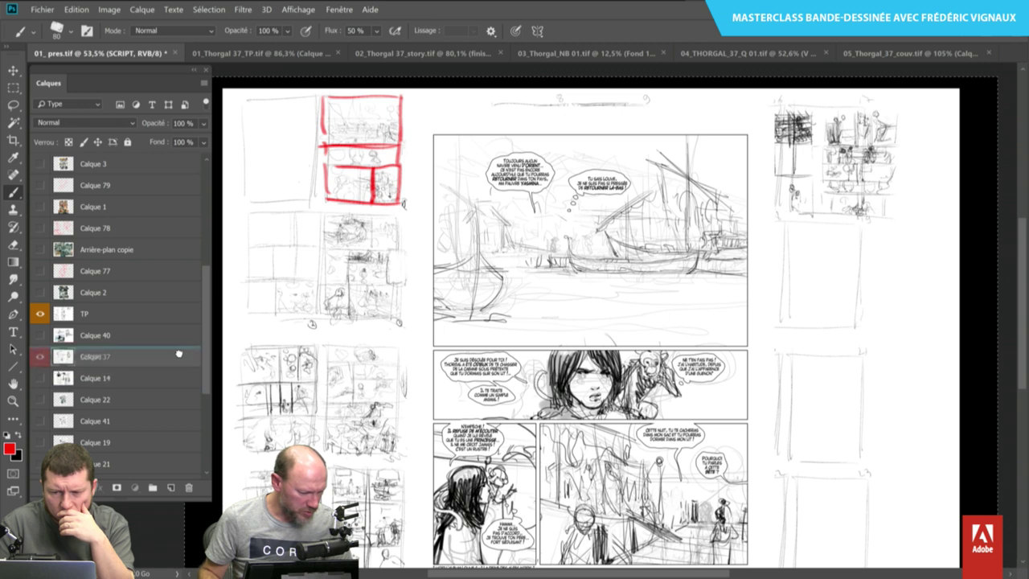
pyautogui.moveTo(179, 353)
pyautogui.mouseDown()
pyautogui.moveTo(193, 198)
pyautogui.moveTo(187, 255)
pyautogui.moveTo(192, 217)
pyautogui.mouseUp()
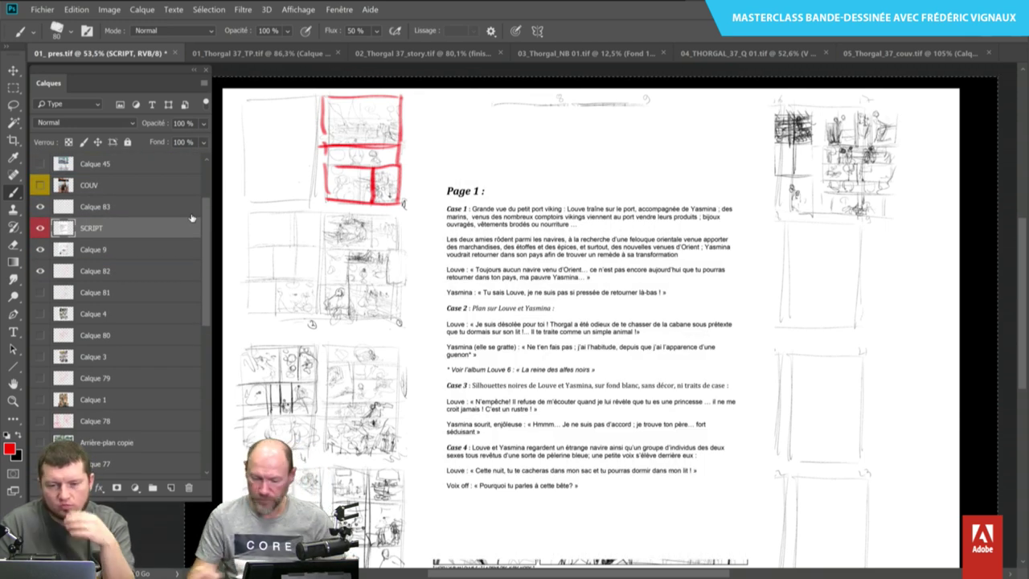
# Hide the SCRIPT layer and add a new empty layer, Calque 84, above it.
pyautogui.scroll(1, 565, 322)
pyautogui.scroll(1, 561, 324)
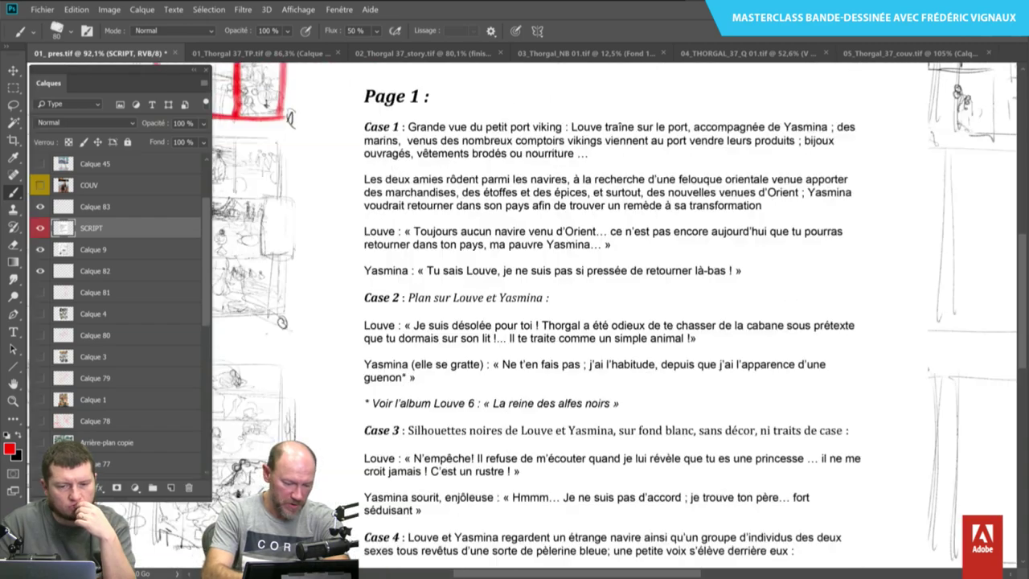
pyautogui.scroll(-1, 622, 317)
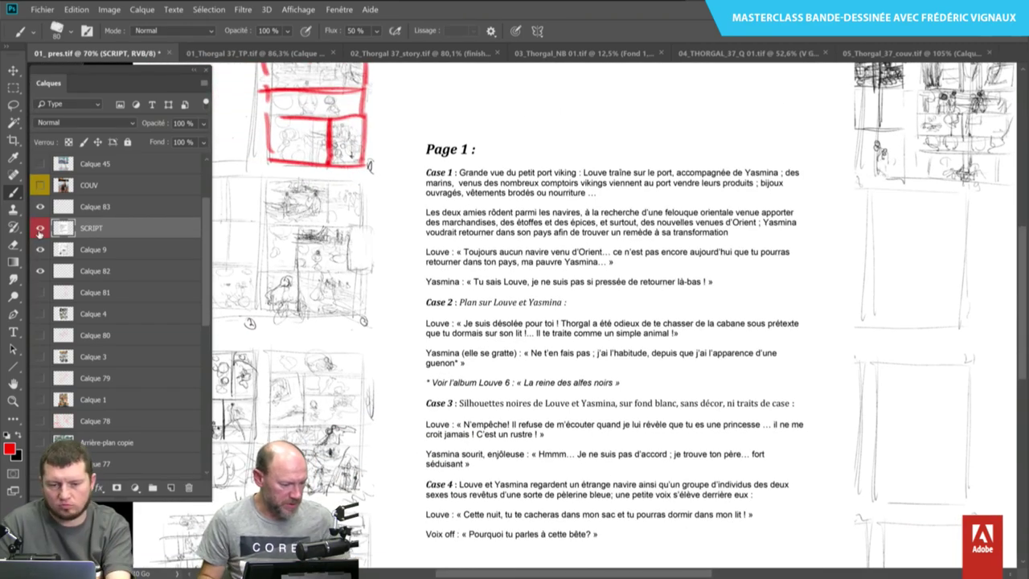
pyautogui.click(39, 228)
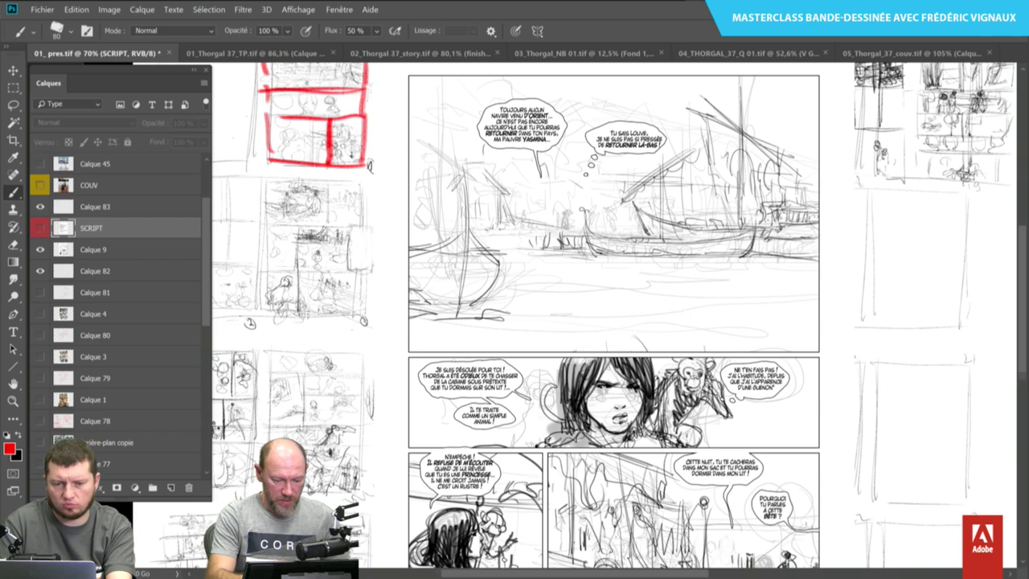
pyautogui.scroll(2, 635, 241)
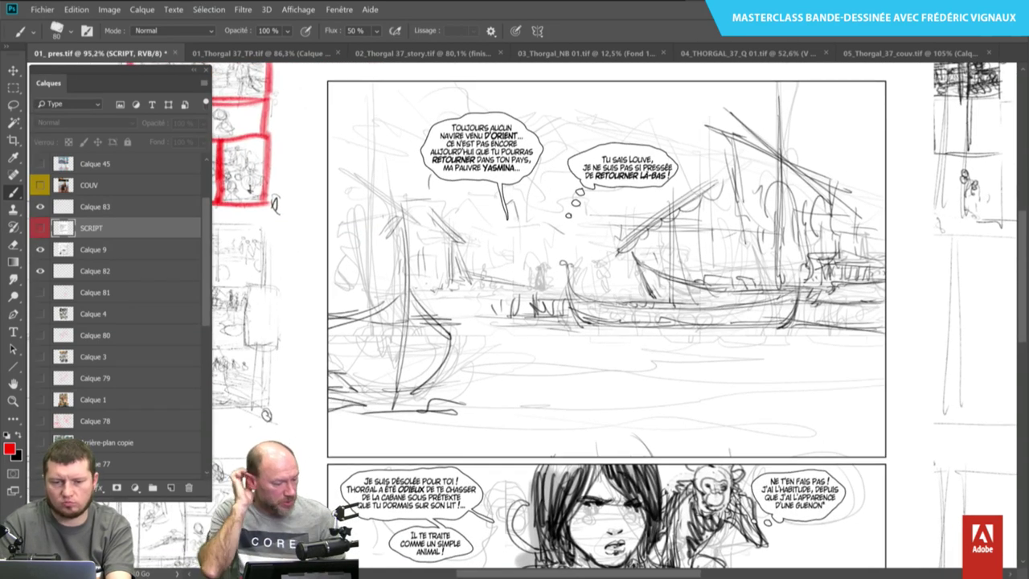
pyautogui.click(171, 487)
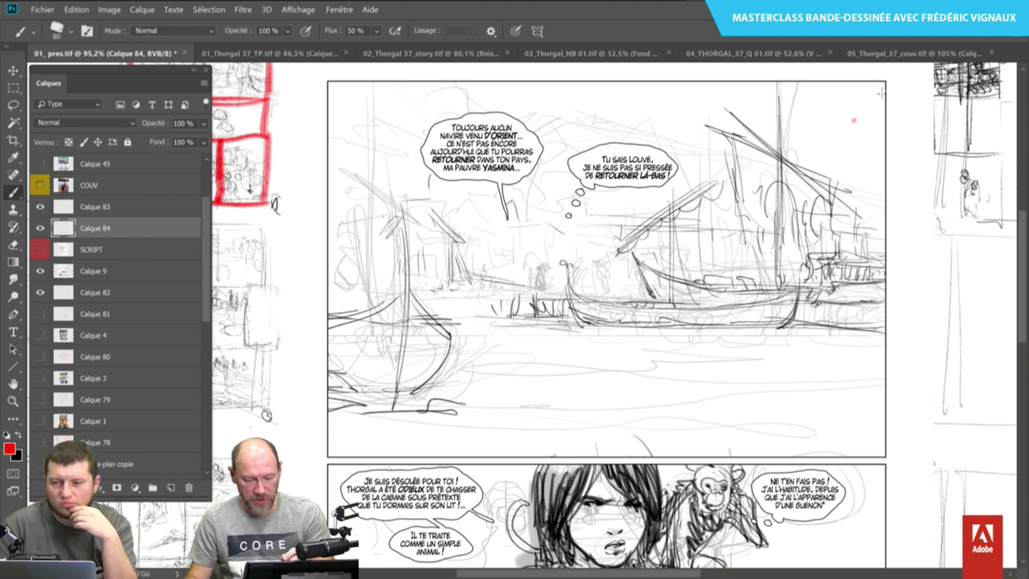
# Trace the top panel's edges in red brush strokes.
pyautogui.moveTo(883, 97); pyautogui.dragTo(863, 408)
pyautogui.moveTo(885, 456); pyautogui.dragTo(473, 445)
pyautogui.moveTo(770, 76); pyautogui.dragTo(498, 79)
pyautogui.moveTo(316, 210); pyautogui.dragTo(322, 277)
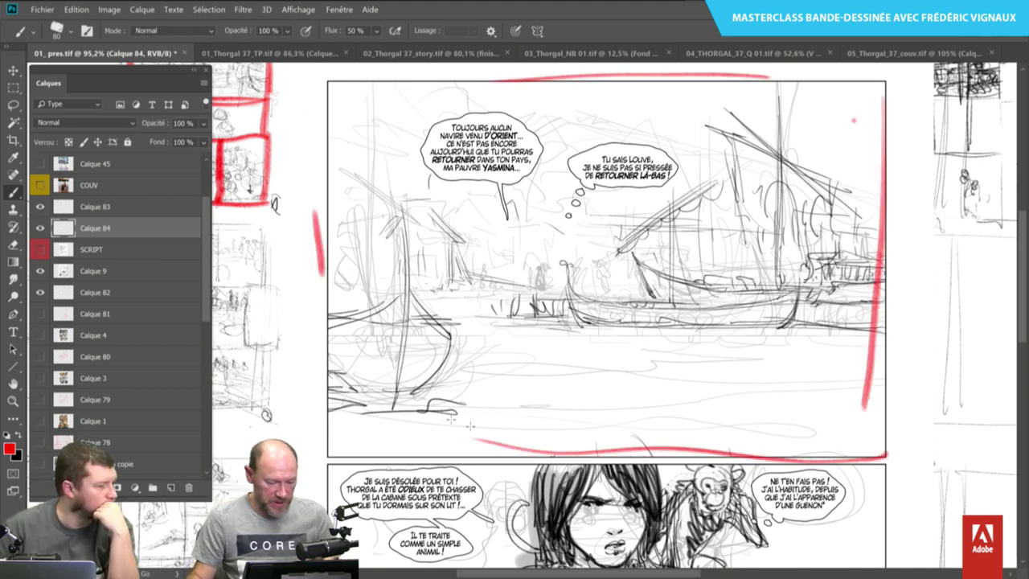
pyautogui.moveTo(574, 444); pyautogui.dragTo(350, 434)
pyautogui.moveTo(331, 101); pyautogui.dragTo(326, 429)
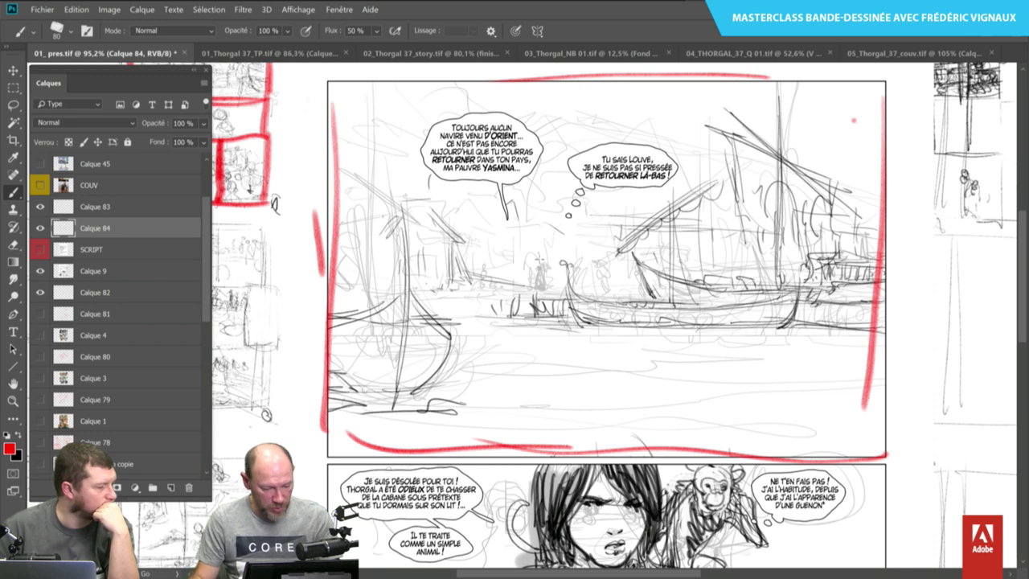
# Circle the dock figure with a leading red line, and frame and mark the ship.
pyautogui.moveTo(540, 258)
pyautogui.mouseDown()
pyautogui.moveTo(526, 291)
pyautogui.moveTo(553, 265)
pyautogui.moveTo(532, 296)
pyautogui.mouseUp()
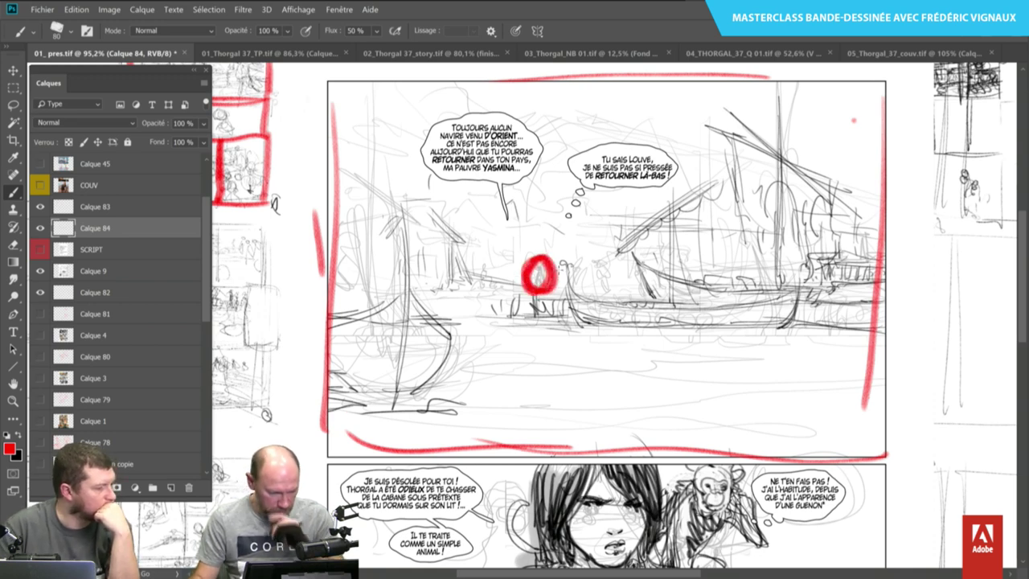
pyautogui.moveTo(384, 69)
pyautogui.mouseDown()
pyautogui.moveTo(466, 254)
pyautogui.moveTo(562, 291)
pyautogui.mouseUp()
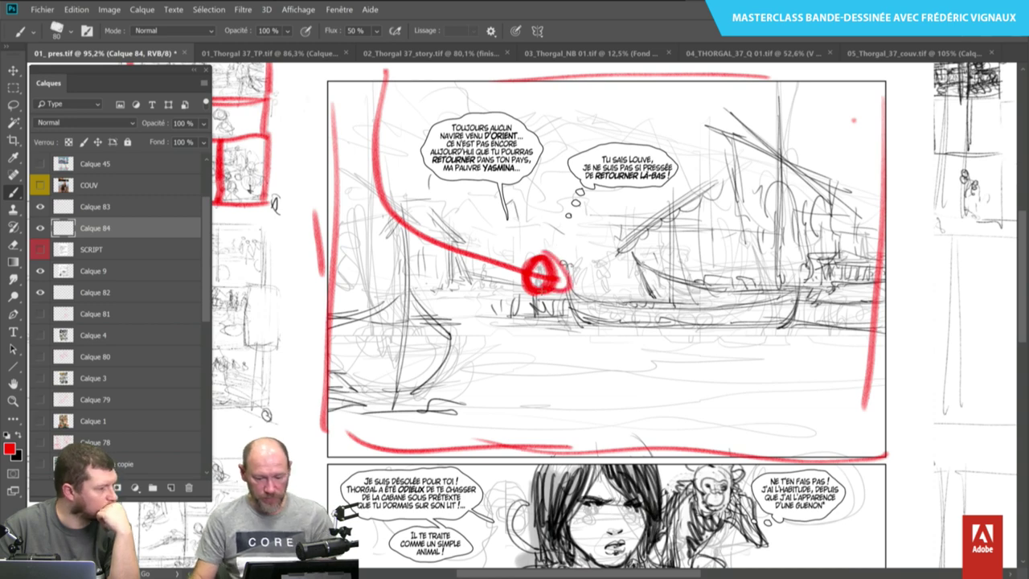
pyautogui.moveTo(888, 180)
pyautogui.mouseDown()
pyautogui.moveTo(880, 331)
pyautogui.moveTo(665, 351)
pyautogui.moveTo(724, 189)
pyautogui.moveTo(585, 305)
pyautogui.moveTo(711, 359)
pyautogui.mouseUp()
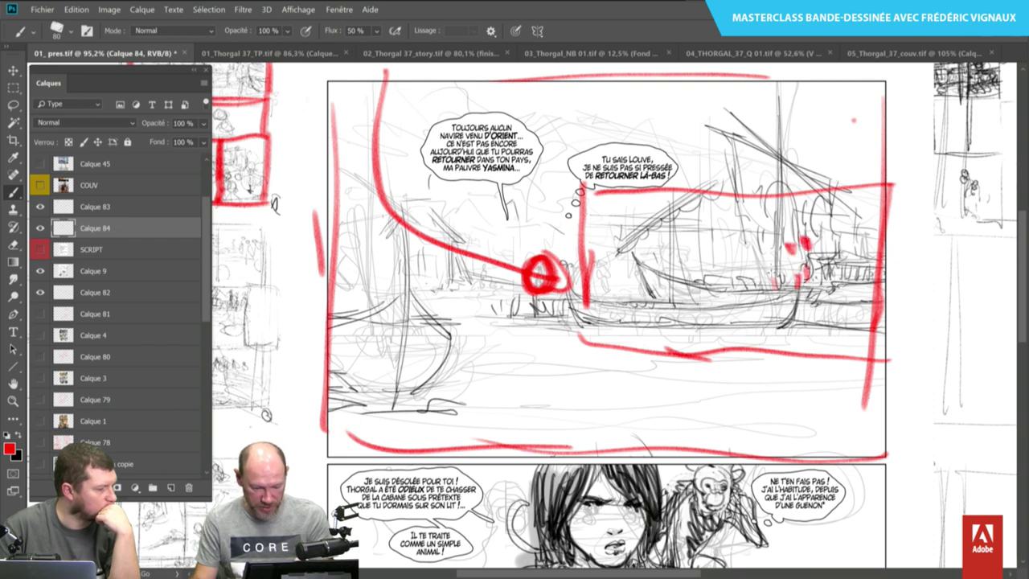
pyautogui.moveTo(740, 282); pyautogui.dragTo(751, 292)
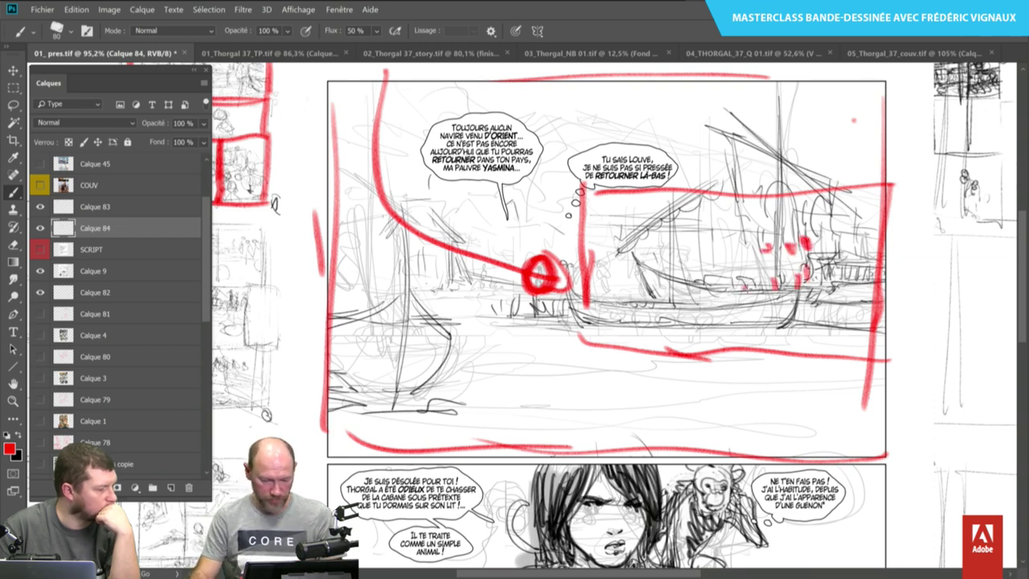
# Outline the middle panel strip in red.
pyautogui.moveTo(503, 379); pyautogui.dragTo(567, 146)
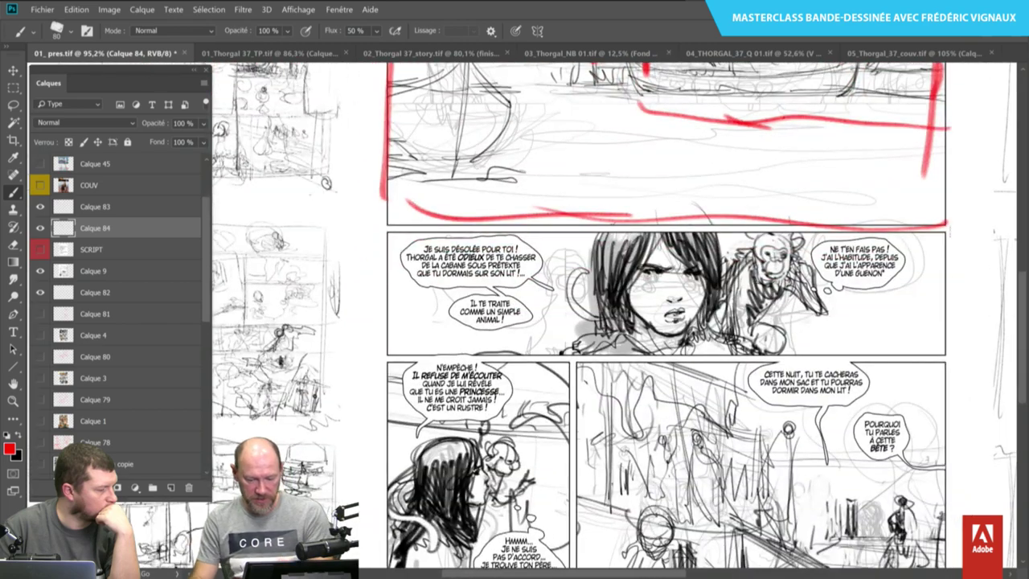
pyautogui.moveTo(950, 227)
pyautogui.mouseDown()
pyautogui.moveTo(947, 357)
pyautogui.moveTo(616, 363)
pyautogui.mouseUp()
pyautogui.moveTo(732, 227)
pyautogui.mouseDown()
pyautogui.moveTo(386, 222)
pyautogui.moveTo(384, 330)
pyautogui.moveTo(523, 360)
pyautogui.mouseUp()
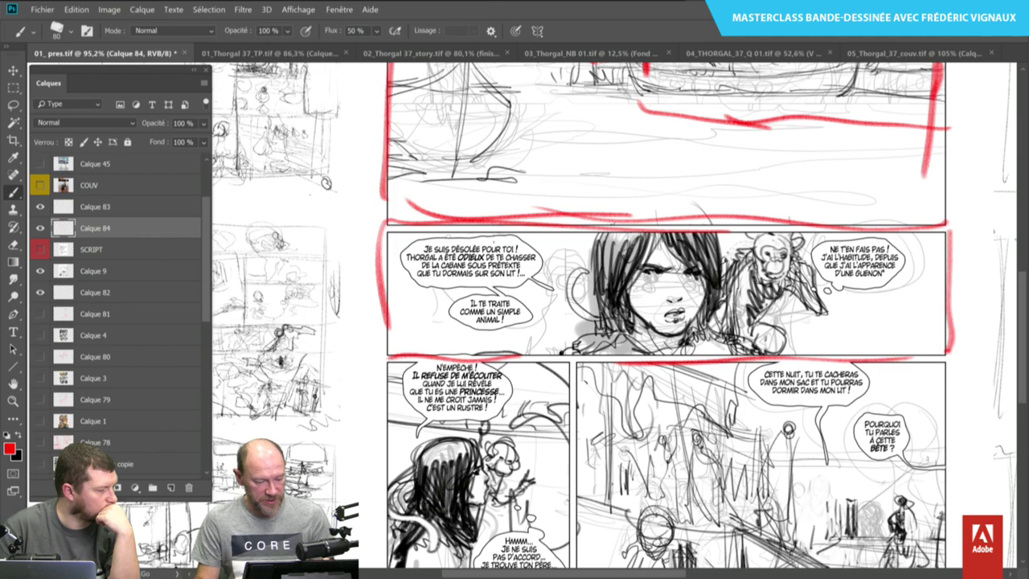
# Draw a red line with circled markers and vertical marks across the bottom panels.
pyautogui.moveTo(530, 413); pyautogui.dragTo(568, 241)
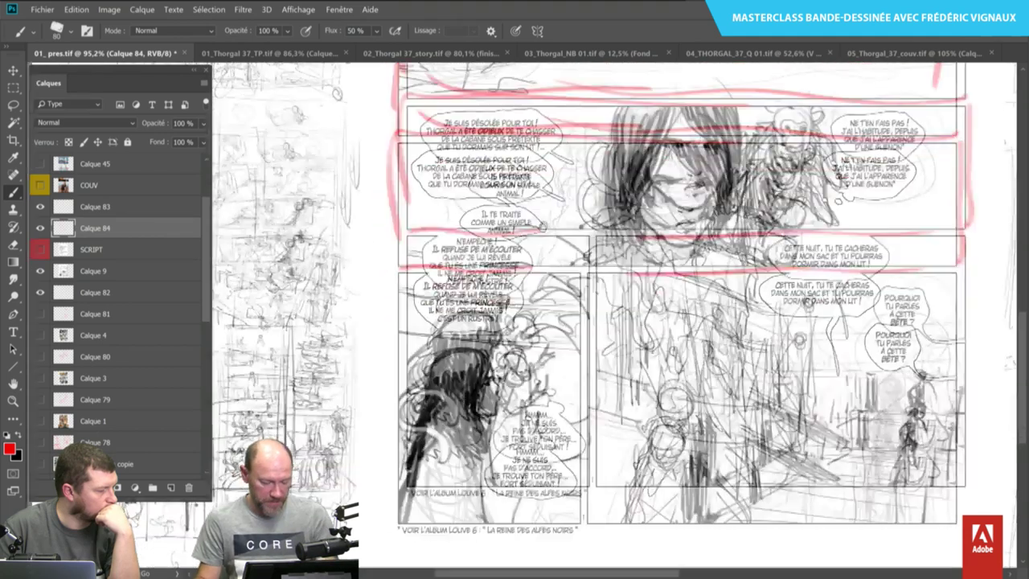
pyautogui.moveTo(500, 368)
pyautogui.mouseDown()
pyautogui.moveTo(810, 374)
pyautogui.moveTo(868, 362)
pyautogui.moveTo(871, 389)
pyautogui.mouseUp()
pyautogui.moveTo(916, 331)
pyautogui.mouseDown()
pyautogui.moveTo(907, 336)
pyautogui.moveTo(913, 432)
pyautogui.mouseUp()
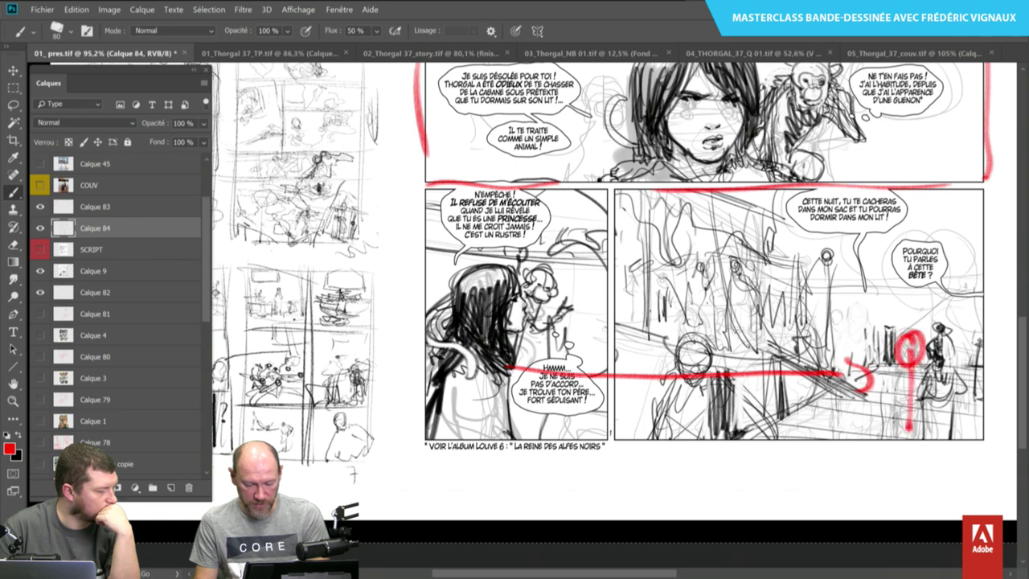
pyautogui.moveTo(916, 363); pyautogui.dragTo(920, 441)
pyautogui.moveTo(944, 336); pyautogui.dragTo(942, 456)
pyautogui.moveTo(939, 353); pyautogui.dragTo(953, 442)
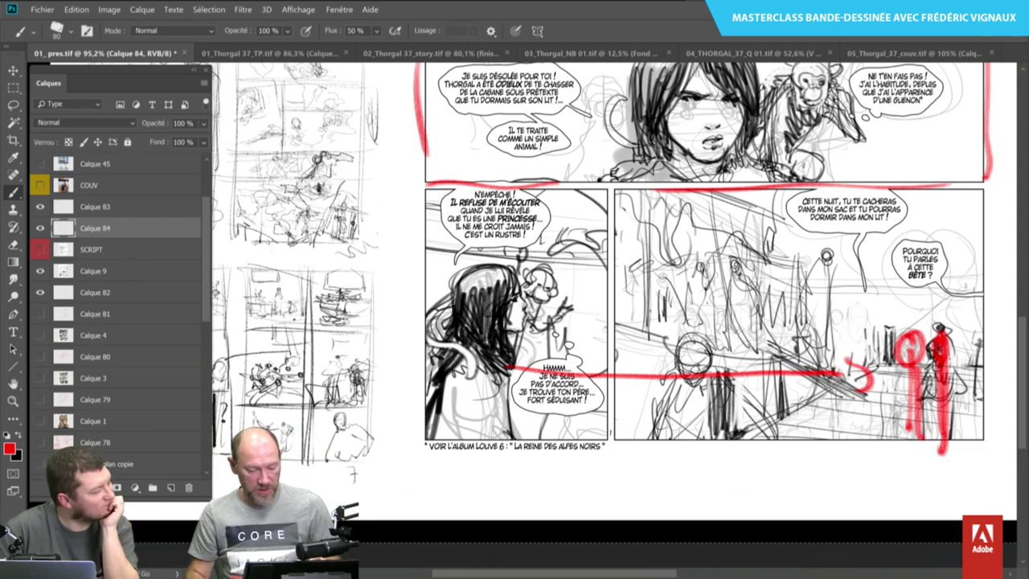
# Bring the page above back into view and make Calque 45 the active layer.
pyautogui.moveTo(643, 120); pyautogui.dragTo(606, 350)
pyautogui.moveTo(610, 225); pyautogui.dragTo(610, 352)
pyautogui.moveTo(613, 309); pyautogui.dragTo(613, 359)
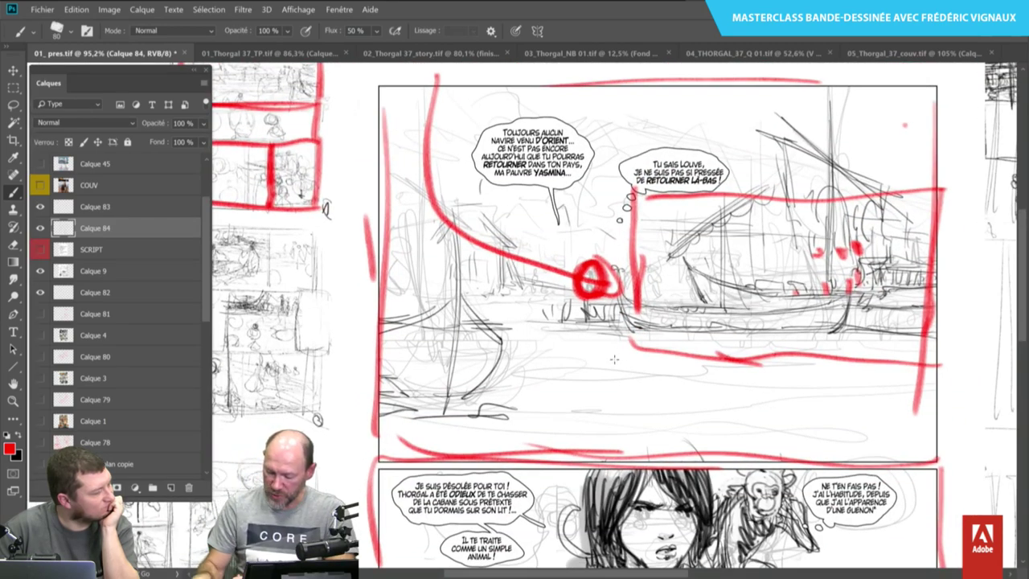
pyautogui.scroll(-2, 613, 359)
pyautogui.scroll(-1, 614, 358)
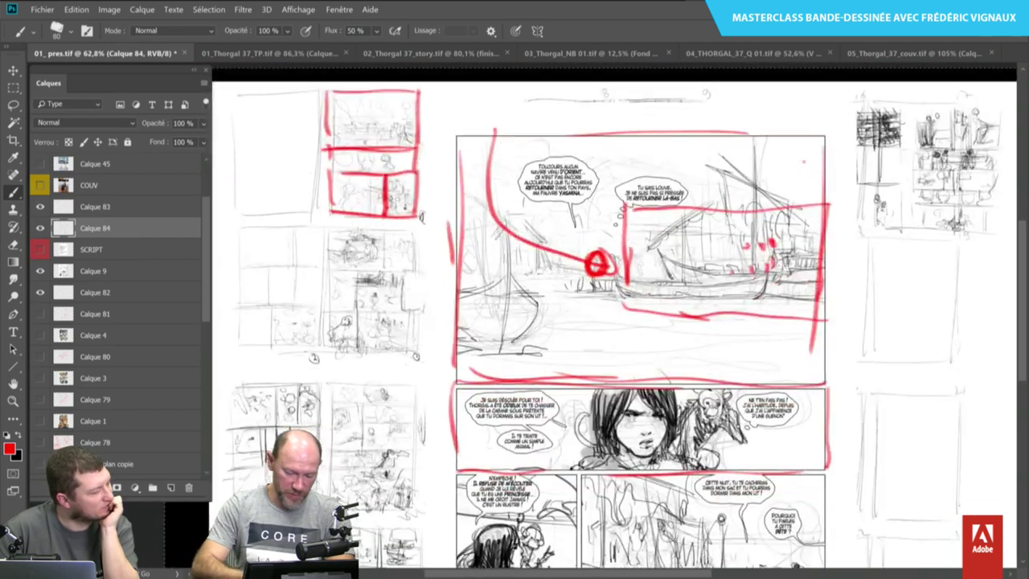
pyautogui.scroll(-1, 613, 358)
pyautogui.hotkey('alt', '.')
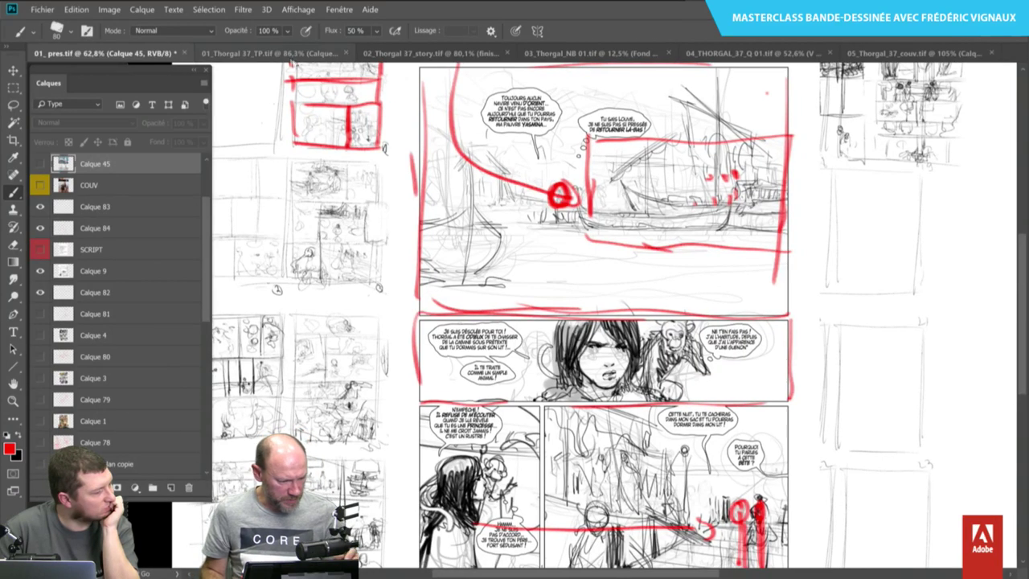
# Switch to the 01_Thorgal 37_TP document and fit the whole page in view.
pyautogui.click(298, 54)
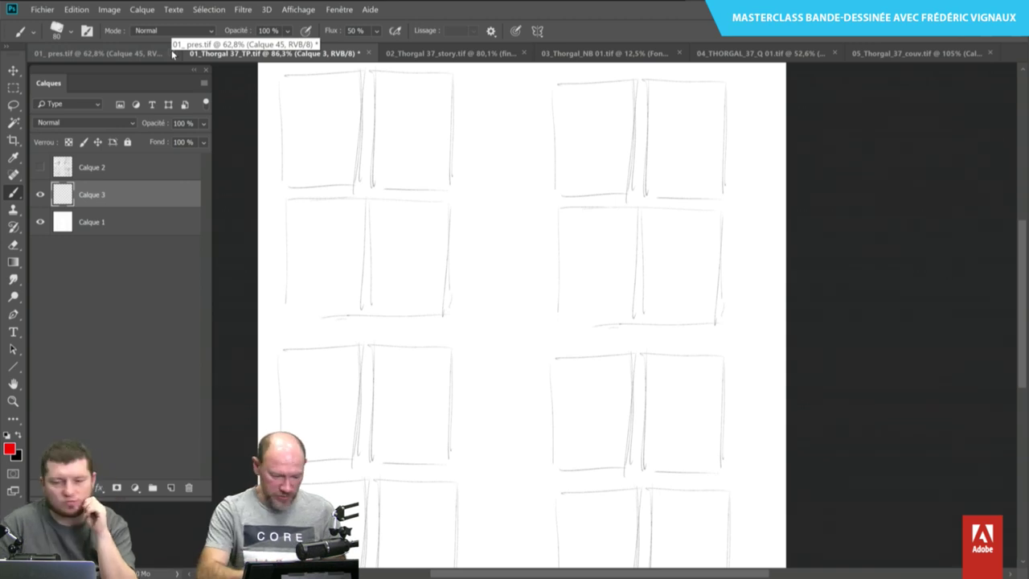
pyautogui.hotkey('ctrl', '0')
pyautogui.press('f')
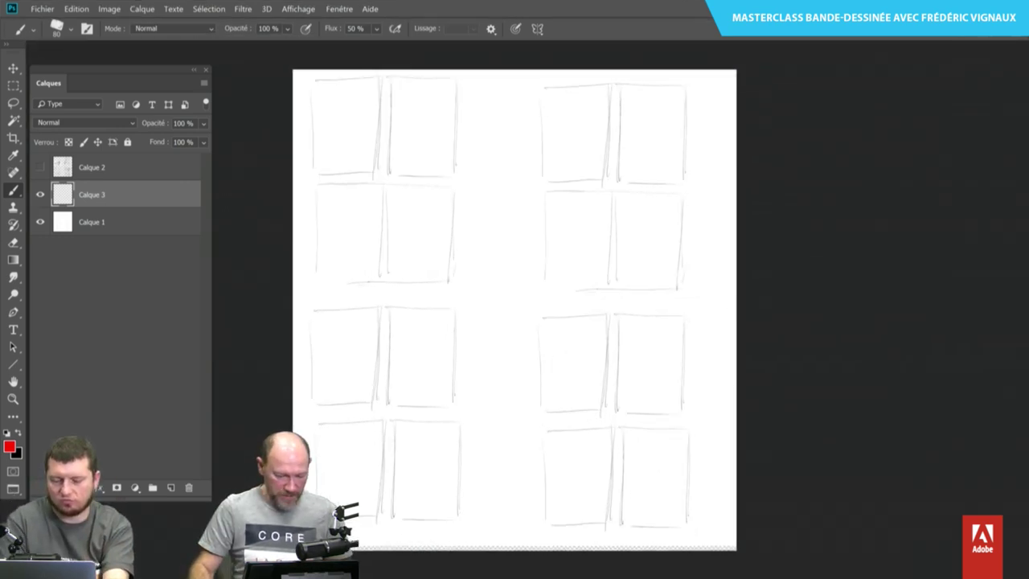
pyautogui.press('f')
pyautogui.hotkey('ctrl', '+')
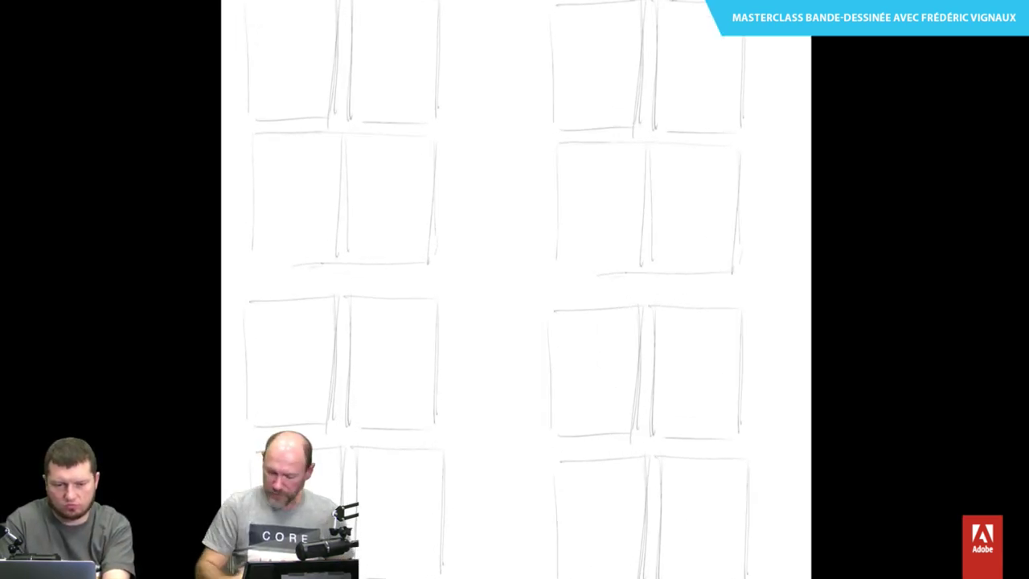
pyautogui.press('f')
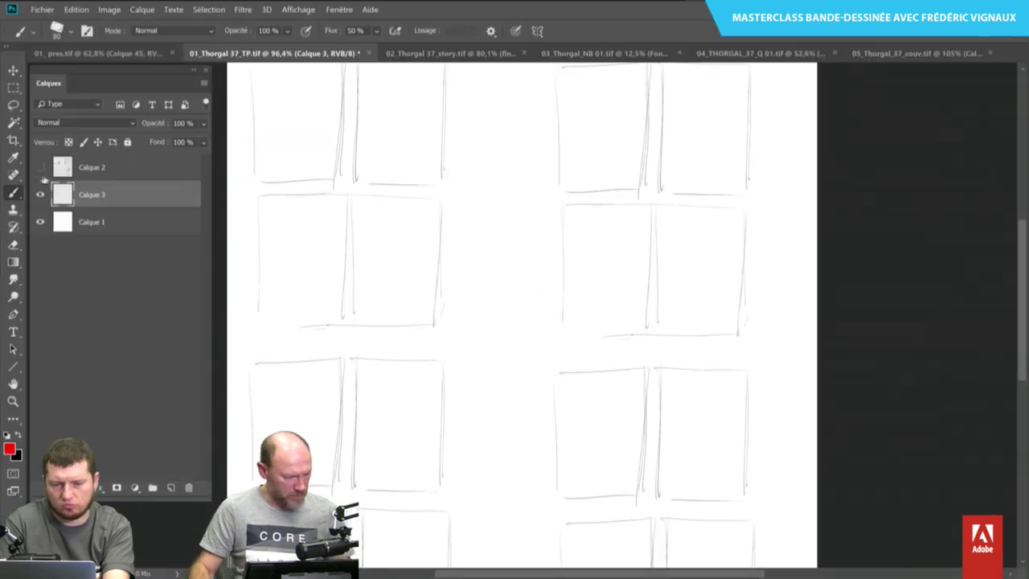
# Check the sketch thumbnails on Calque 2, then hide it to leave empty frames.
pyautogui.click(41, 167)
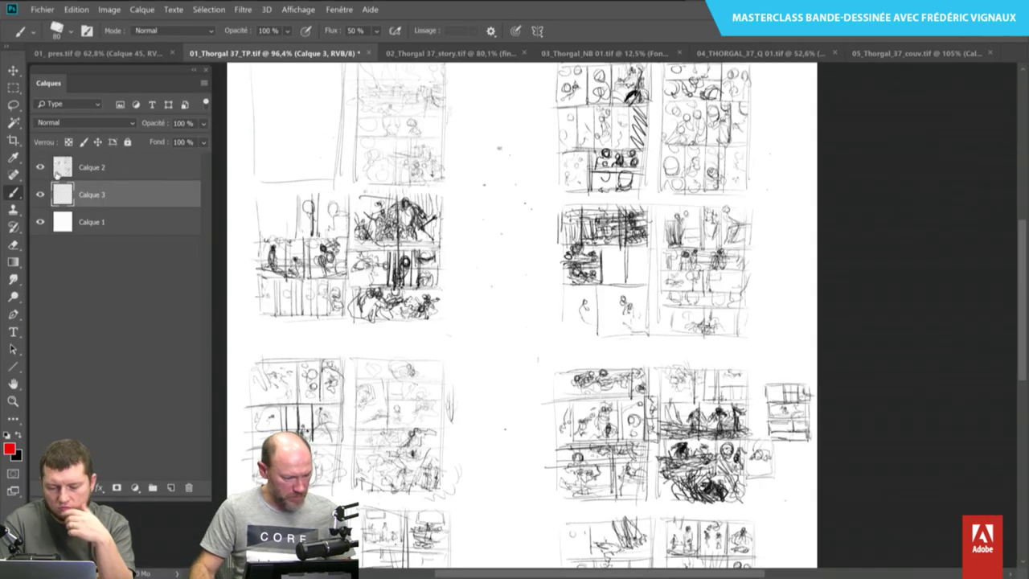
pyautogui.click(41, 167)
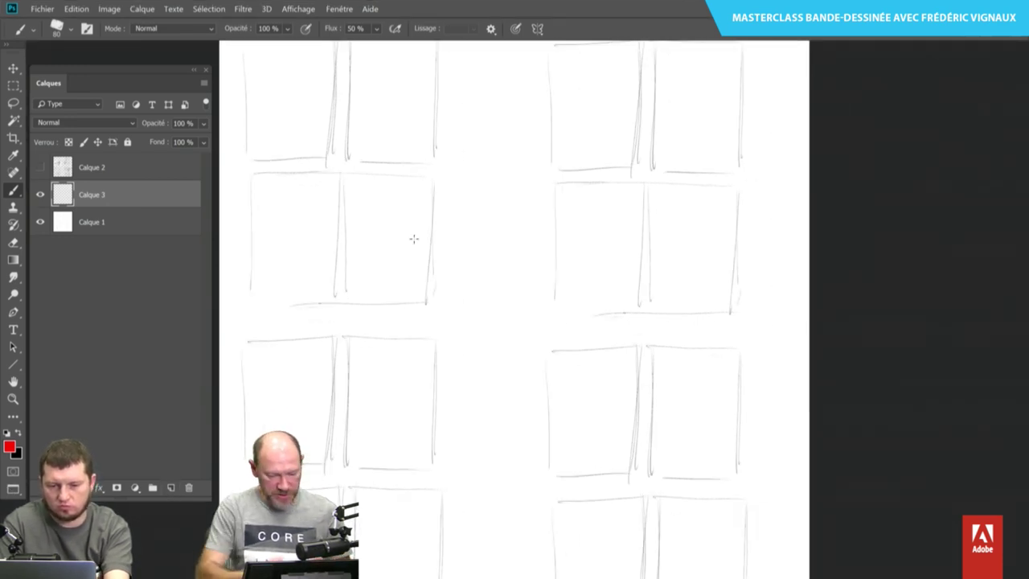
pyautogui.scroll(2, 573, 310)
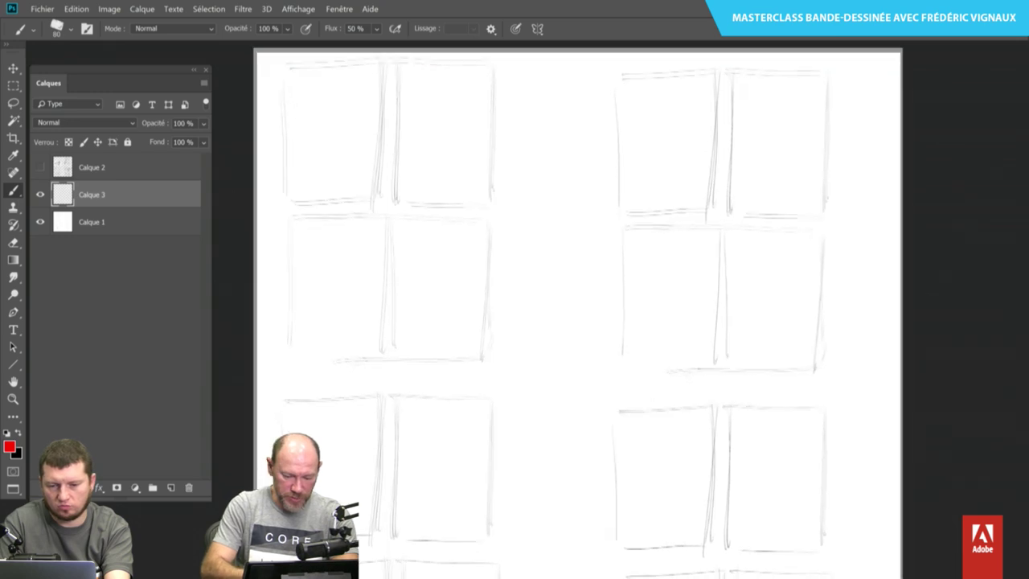
pyautogui.scroll(-1, 574, 309)
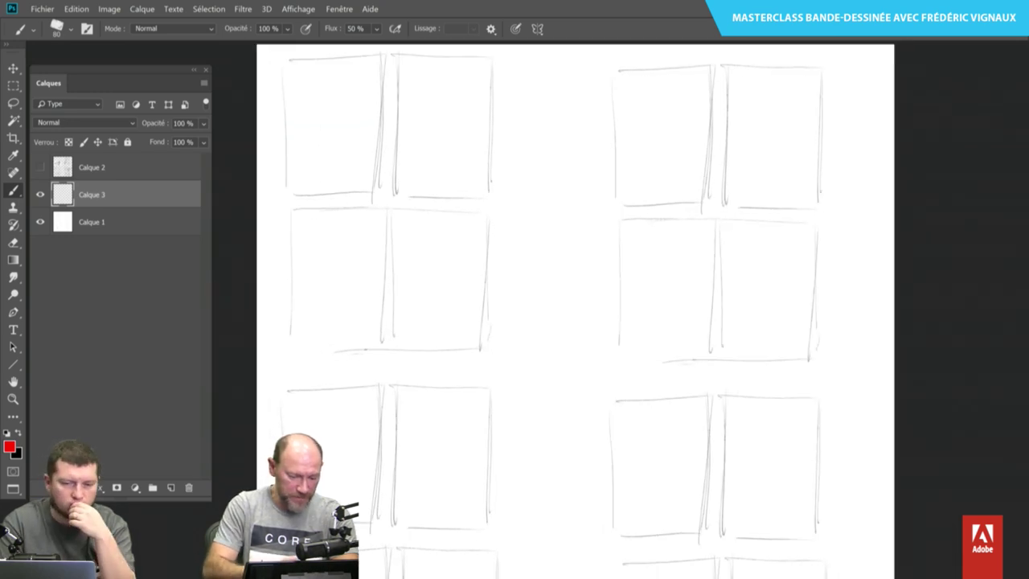
pyautogui.press('v')
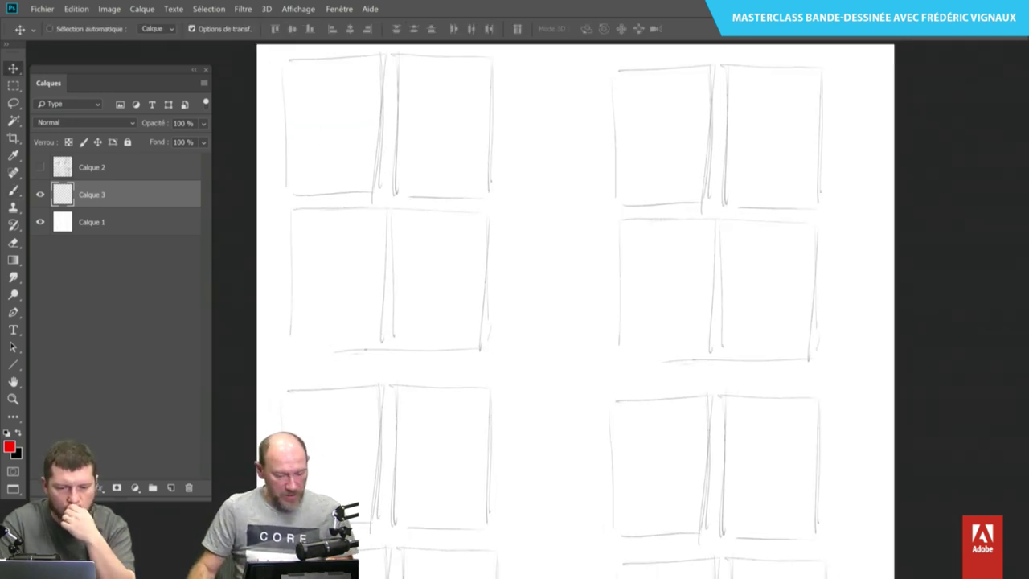
# Add a new layer above Calque 3 and brush black numbers 1 and 3 beside the frames.
pyautogui.press('b')
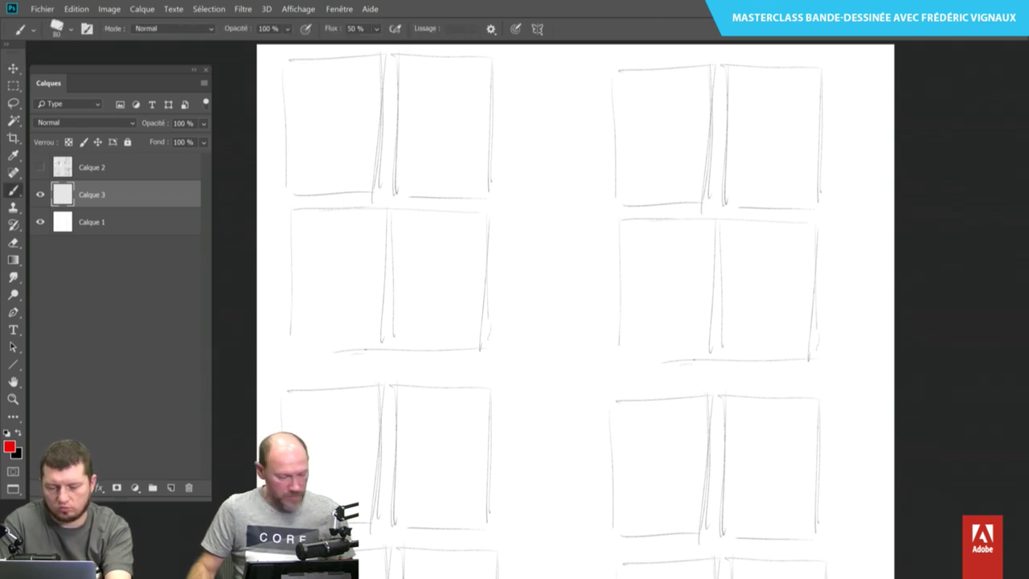
pyautogui.click(170, 489)
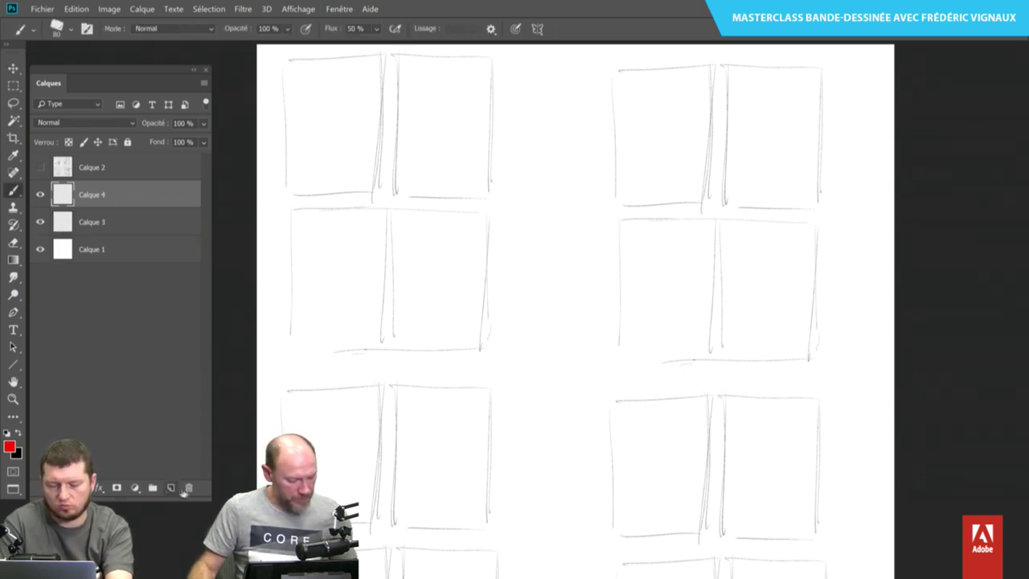
pyautogui.click(19, 434)
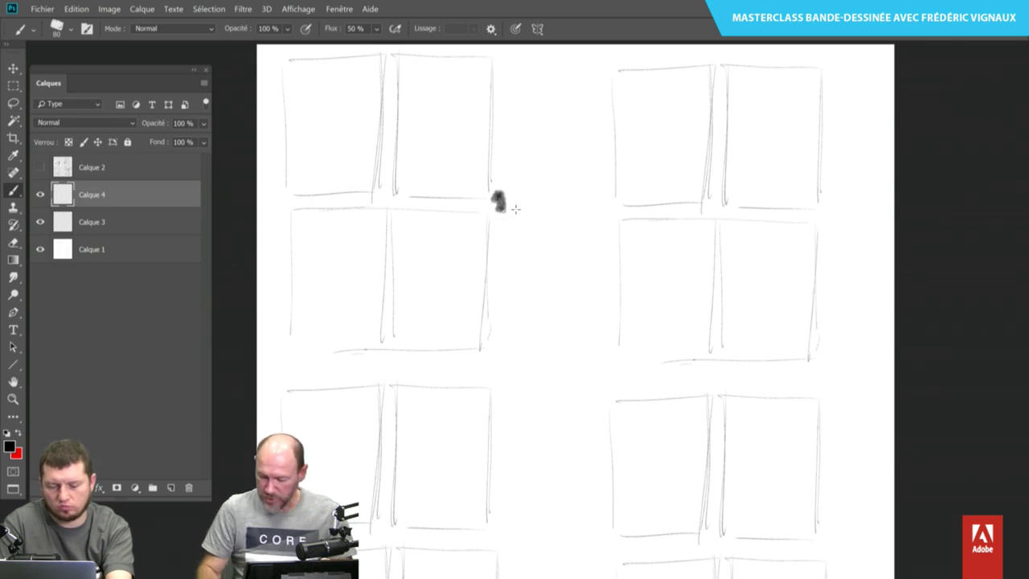
pyautogui.hotkey('ctrl', 'z')
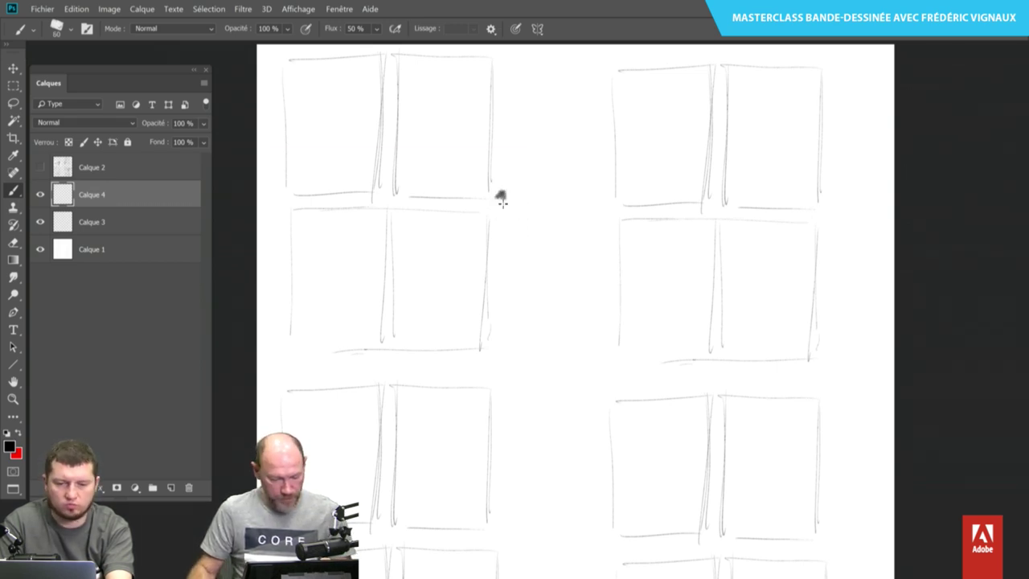
pyautogui.moveTo(509, 193); pyautogui.dragTo(505, 190)
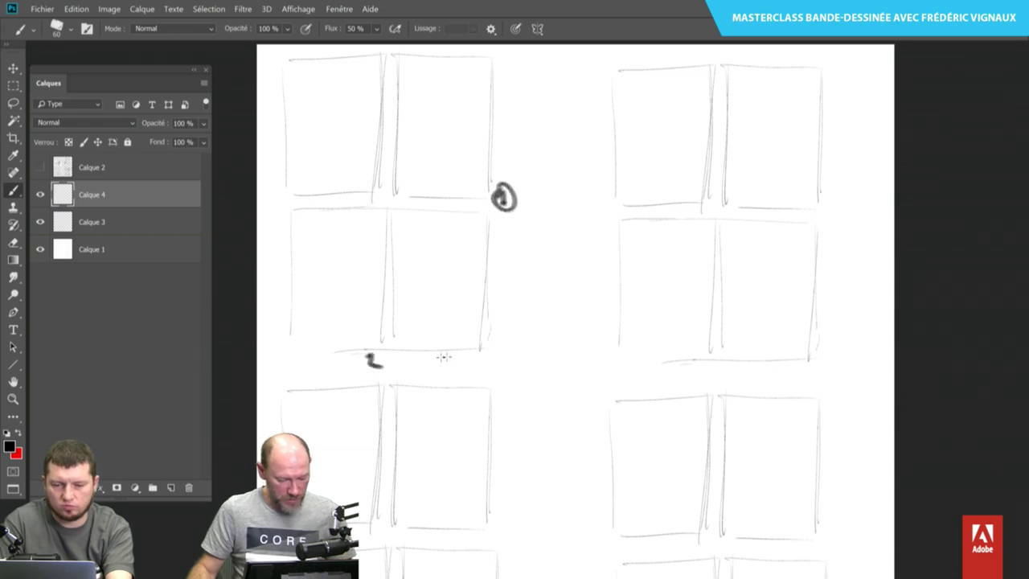
pyautogui.moveTo(477, 360); pyautogui.dragTo(481, 375)
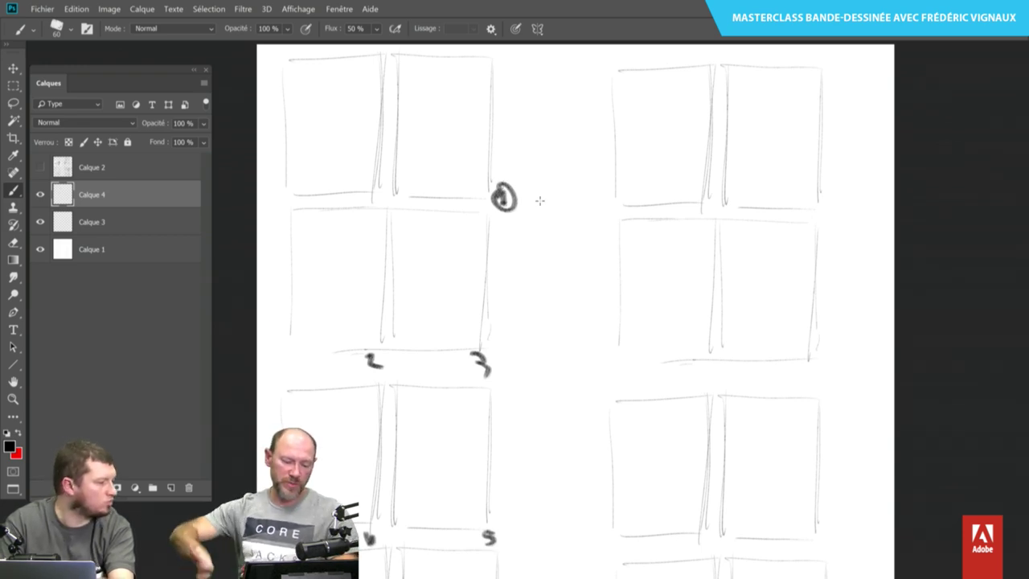
# On Calque 3, scribble a zigzag, bold frame borders, a divider and a standing figure.
pyautogui.hotkey('alt', '[')
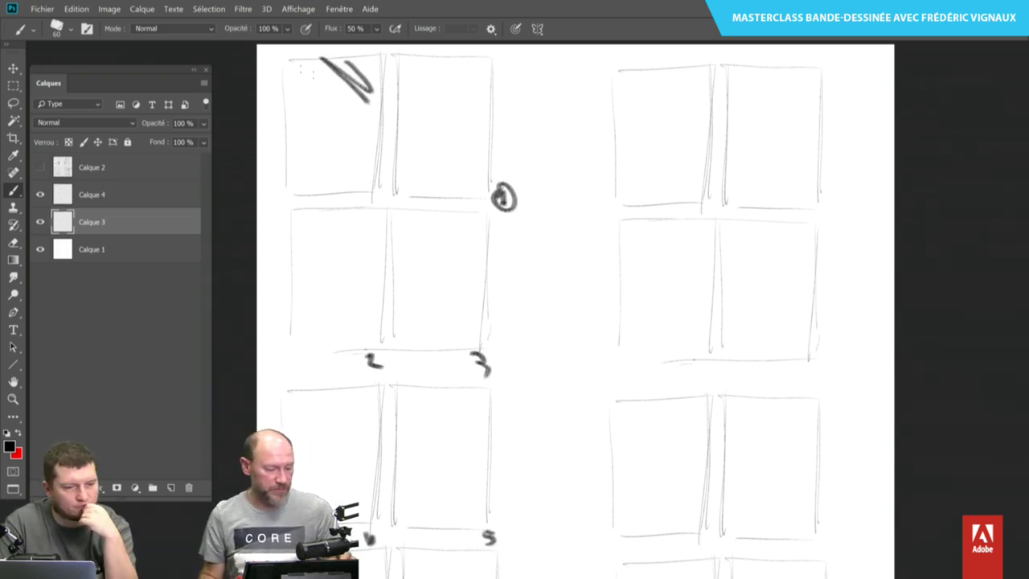
pyautogui.moveTo(327, 58); pyautogui.dragTo(360, 191)
pyautogui.moveTo(492, 209); pyautogui.dragTo(417, 209)
pyautogui.moveTo(313, 208); pyautogui.dragTo(282, 209)
pyautogui.moveTo(484, 212)
pyautogui.mouseDown()
pyautogui.moveTo(484, 326)
pyautogui.moveTo(326, 361)
pyautogui.mouseUp()
pyautogui.moveTo(282, 249); pyautogui.dragTo(300, 355)
pyautogui.moveTo(391, 212); pyautogui.dragTo(389, 345)
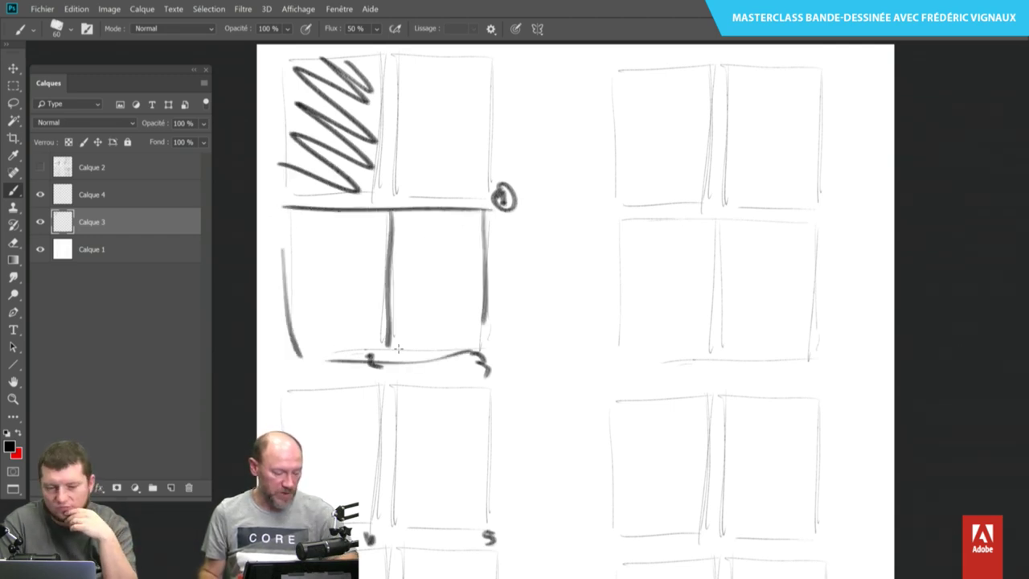
pyautogui.moveTo(454, 74)
pyautogui.mouseDown()
pyautogui.moveTo(490, 95)
pyautogui.moveTo(450, 181)
pyautogui.mouseUp()
pyautogui.moveTo(490, 148)
pyautogui.mouseDown()
pyautogui.moveTo(443, 150)
pyautogui.moveTo(426, 196)
pyautogui.mouseUp()
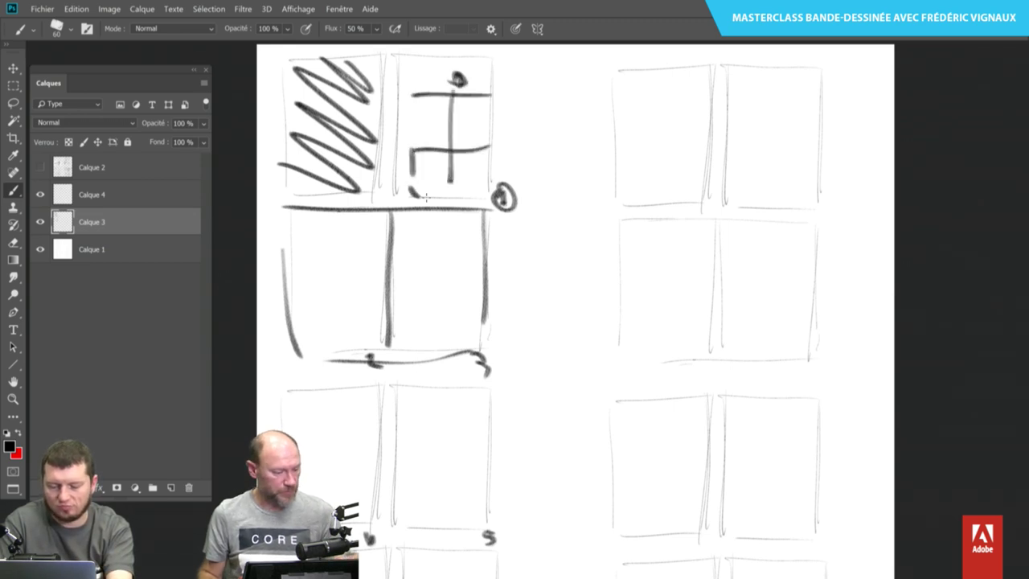
# Switch to the 02_Thorgal 37_story document and deselect the finish layer group.
pyautogui.press('f')
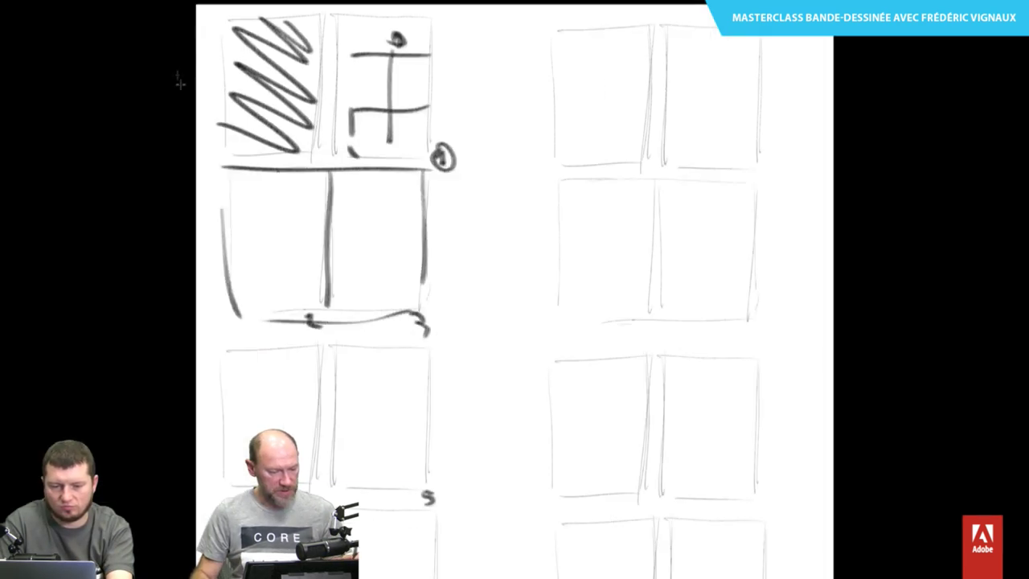
pyautogui.press('f')
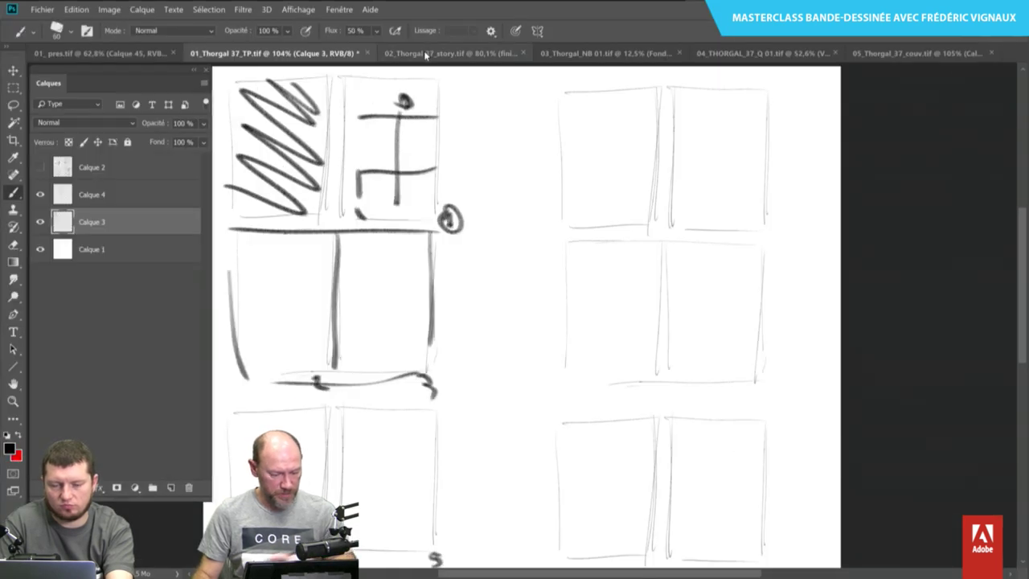
pyautogui.click(425, 53)
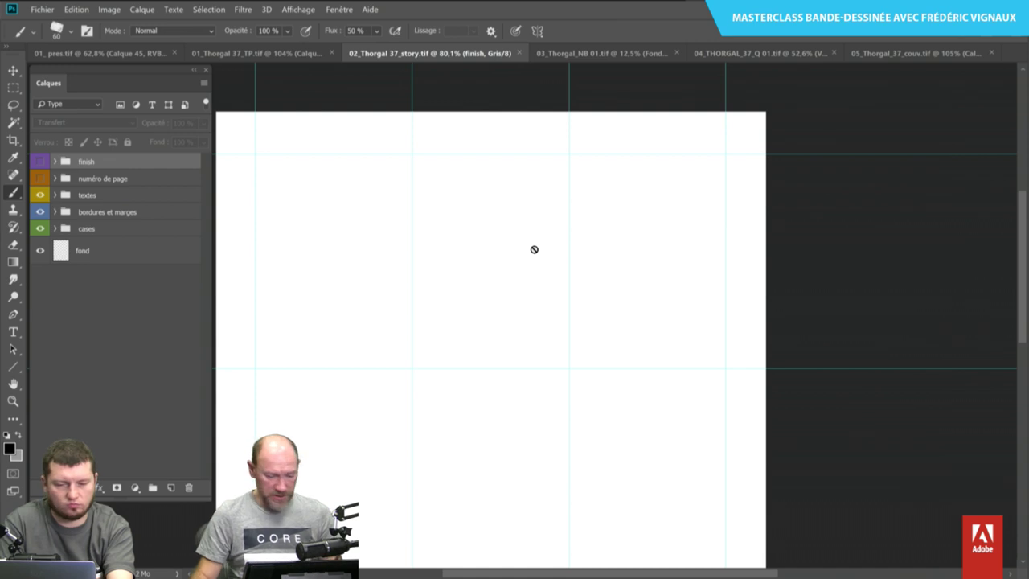
pyautogui.click(150, 375)
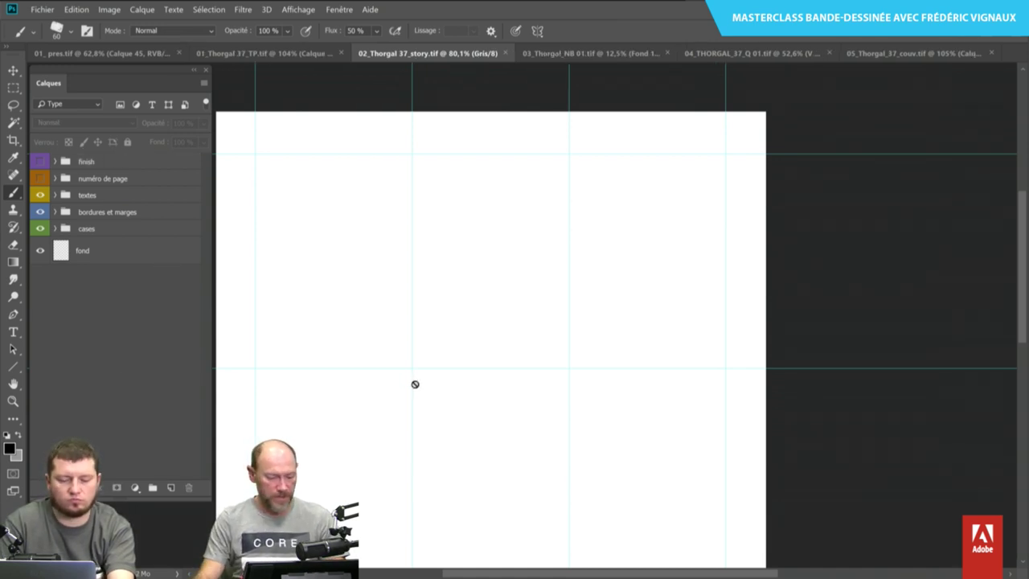
pyautogui.moveTo(403, 417); pyautogui.dragTo(467, 389)
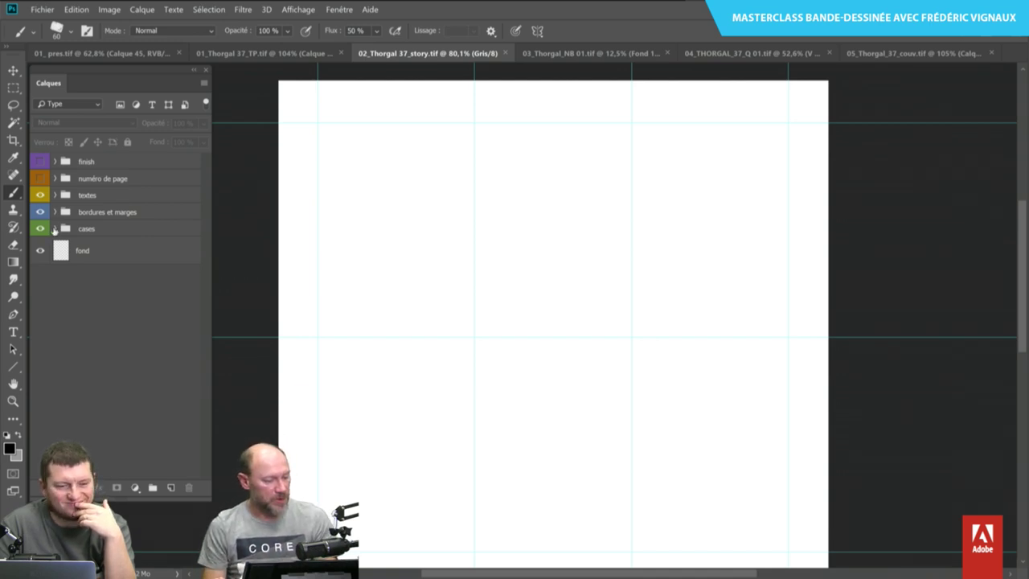
# Expand and collapse the cases, bordures et marges and textes groups to inspect their layers.
pyautogui.click(55, 229)
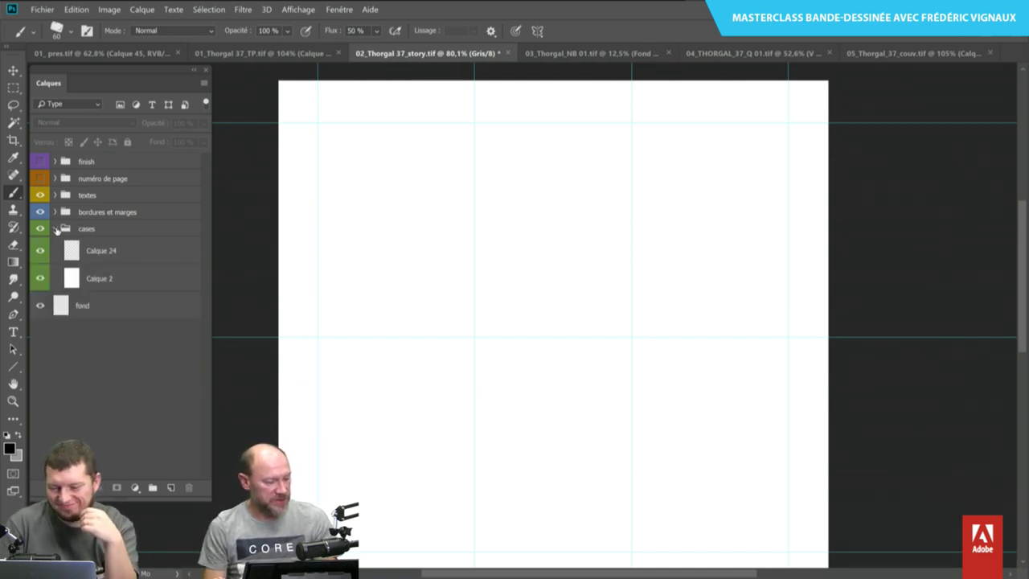
pyautogui.click(55, 229)
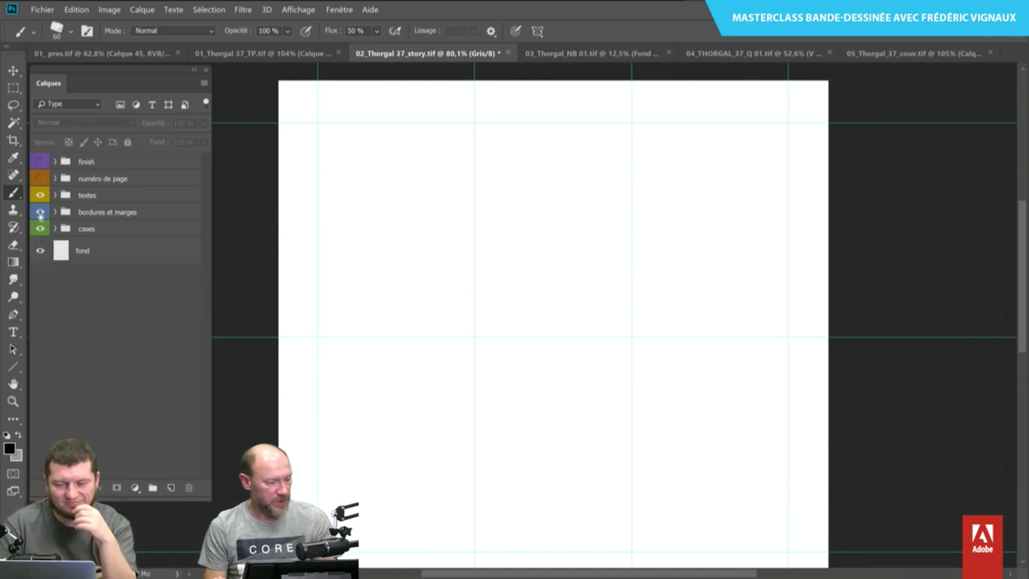
pyautogui.click(54, 212)
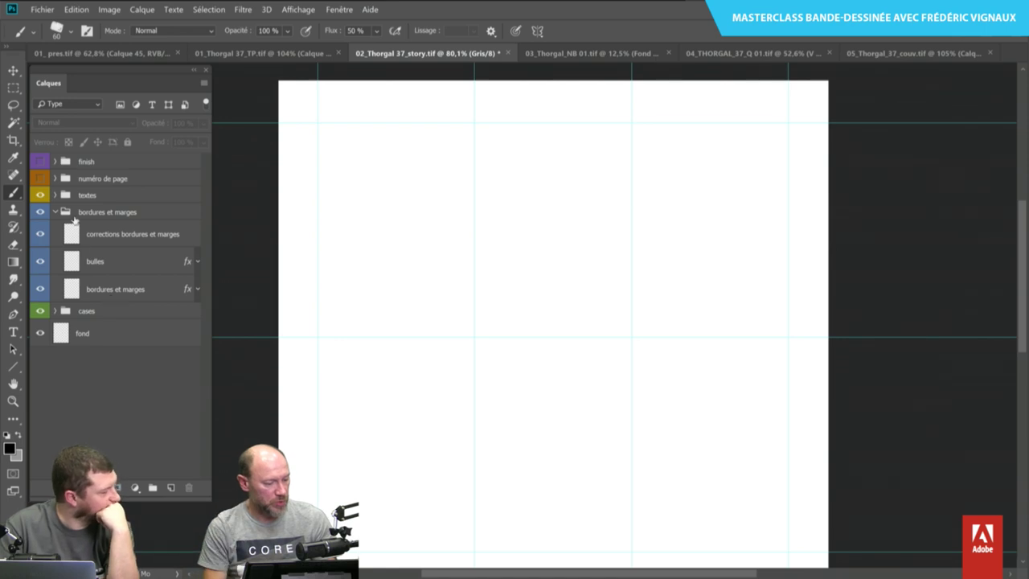
pyautogui.click(54, 213)
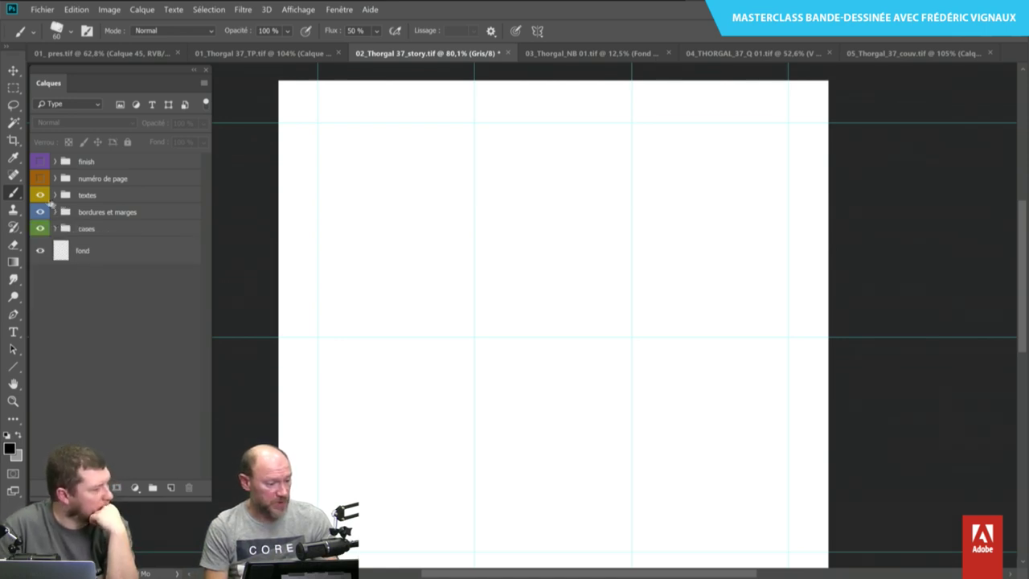
pyautogui.click(55, 195)
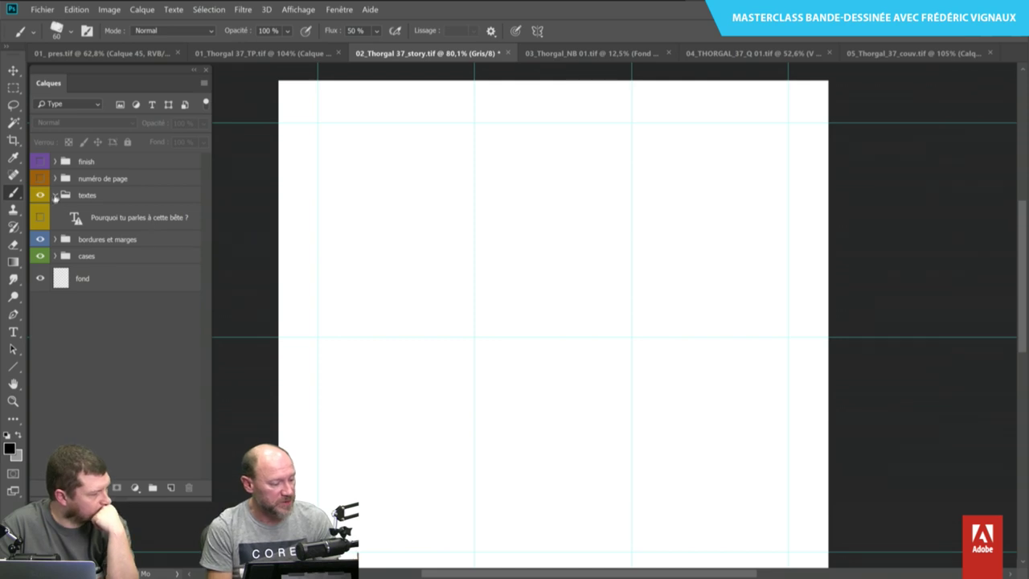
pyautogui.click(55, 196)
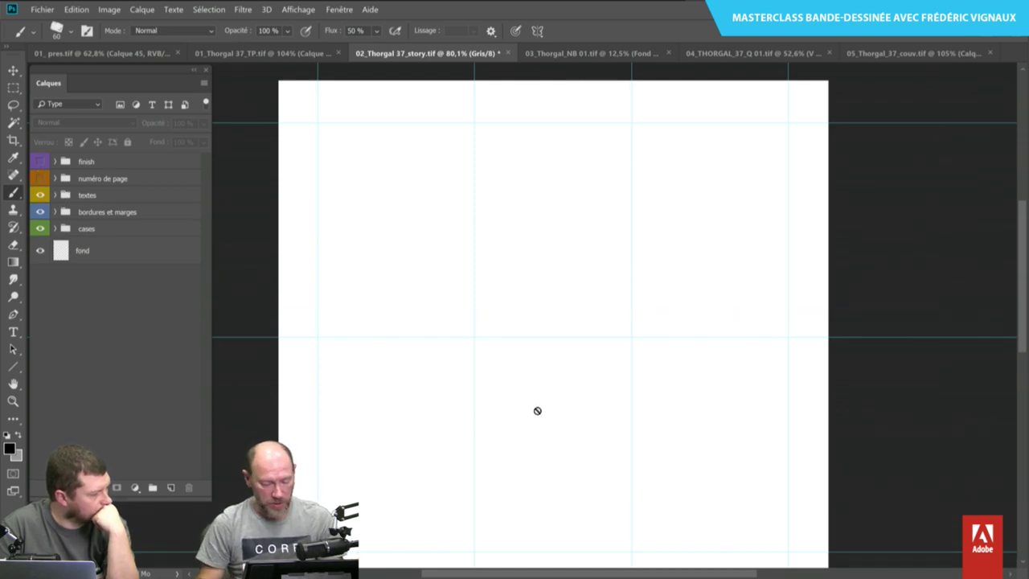
# Briefly show then hide the numéro de page and finish artwork layers.
pyautogui.moveTo(541, 434); pyautogui.dragTo(520, 377)
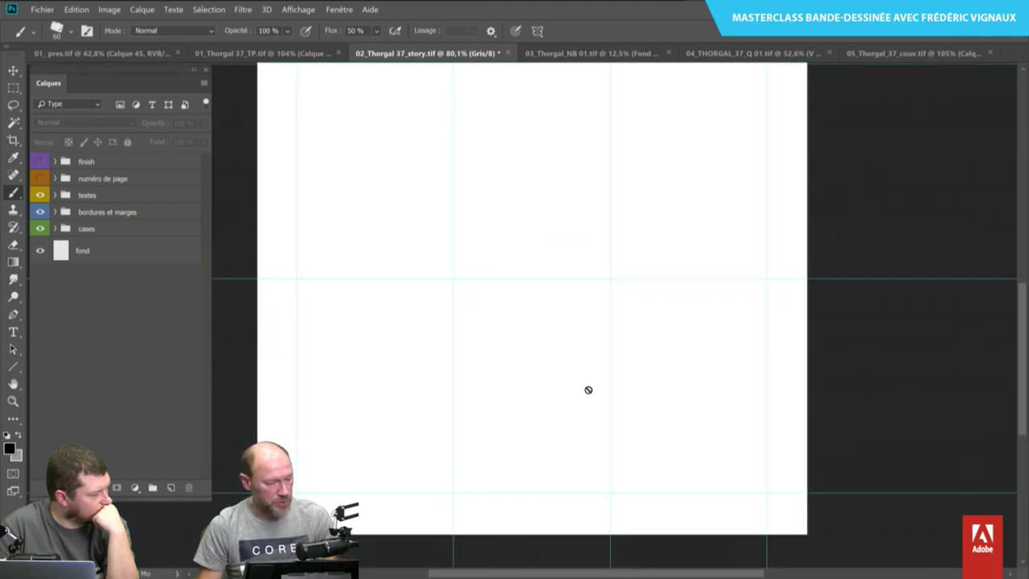
pyautogui.click(40, 179)
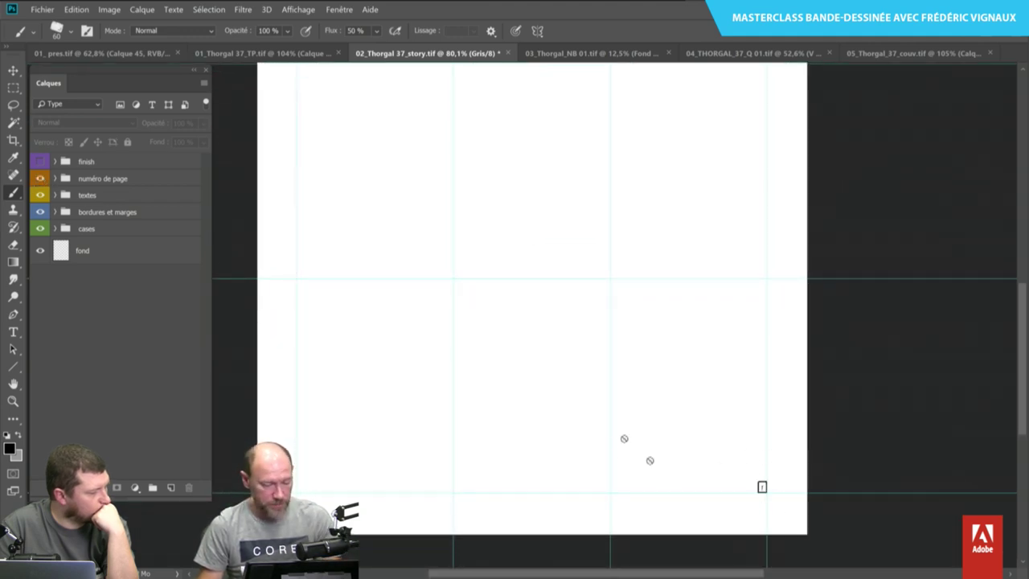
pyautogui.click(40, 179)
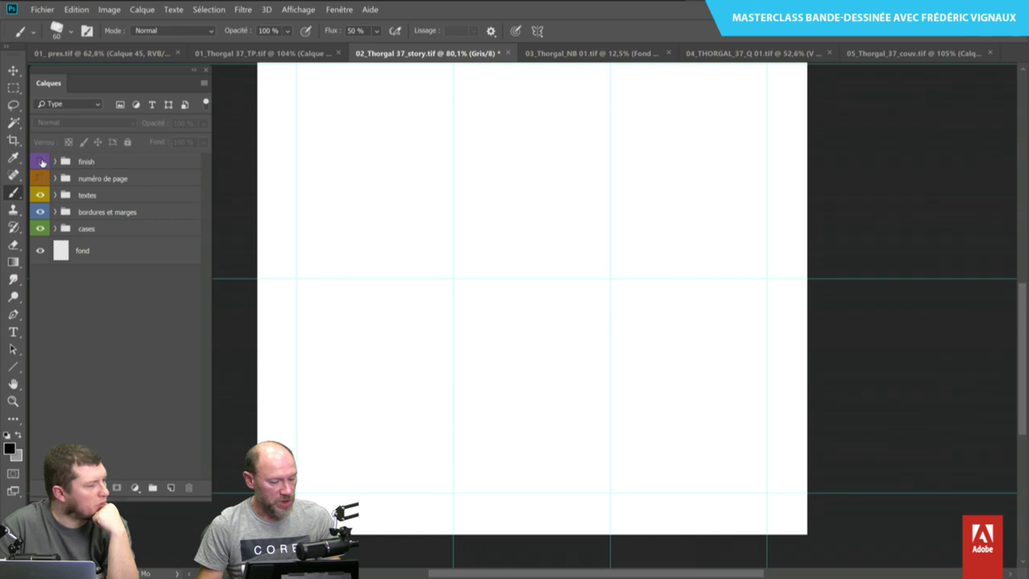
pyautogui.click(40, 160)
pyautogui.click(40, 161)
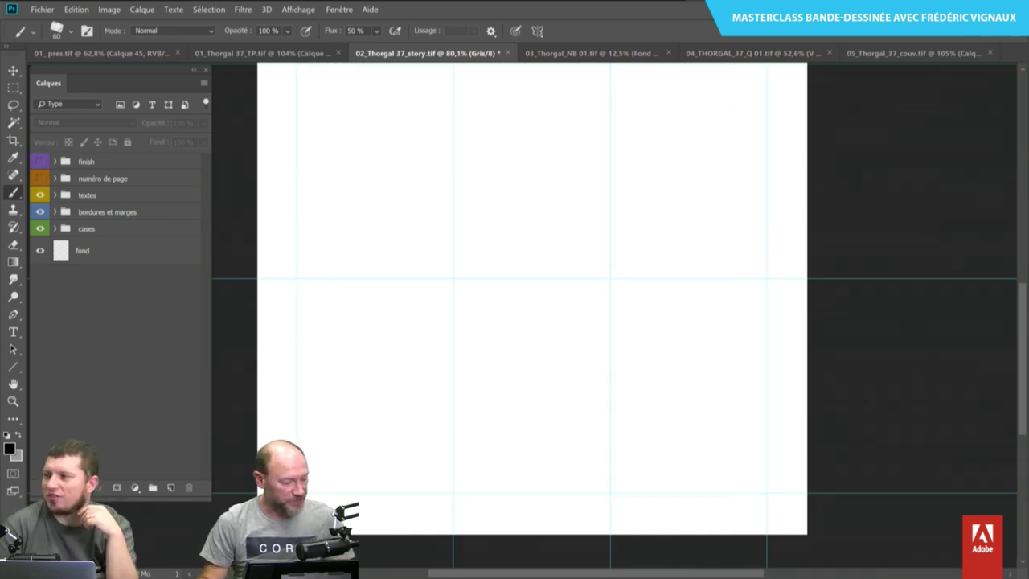
# Expand the bordures et marges group and make its bordures et marges layer active.
pyautogui.click(55, 211)
pyautogui.scroll(-3, 481, 243)
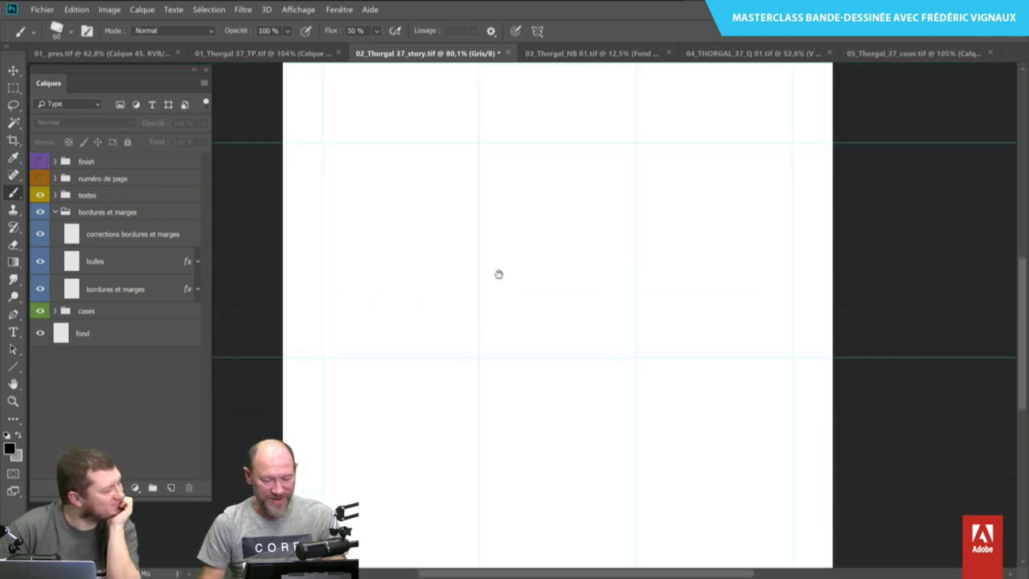
pyautogui.hscroll(-1, 501, 277)
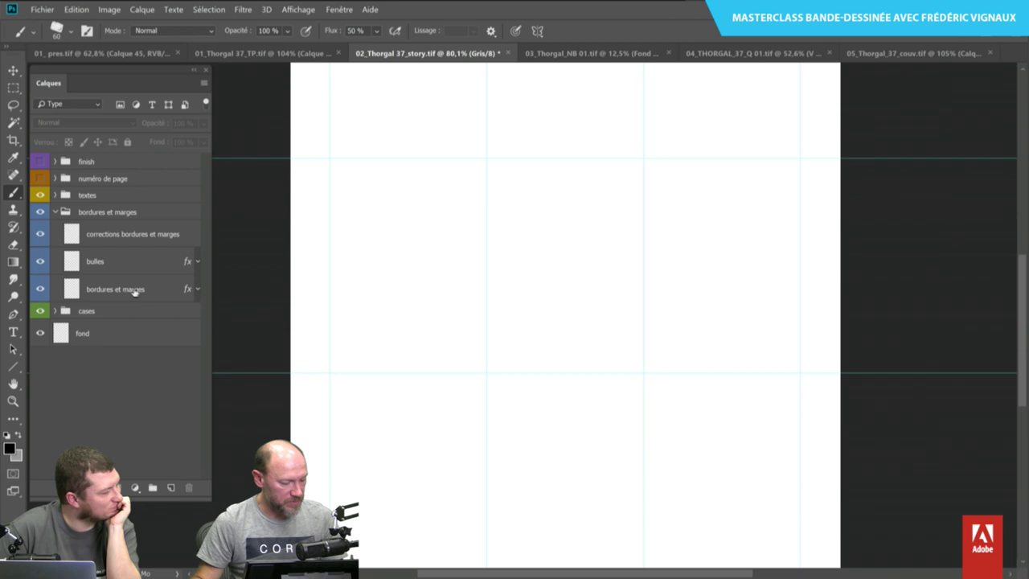
pyautogui.click(135, 291)
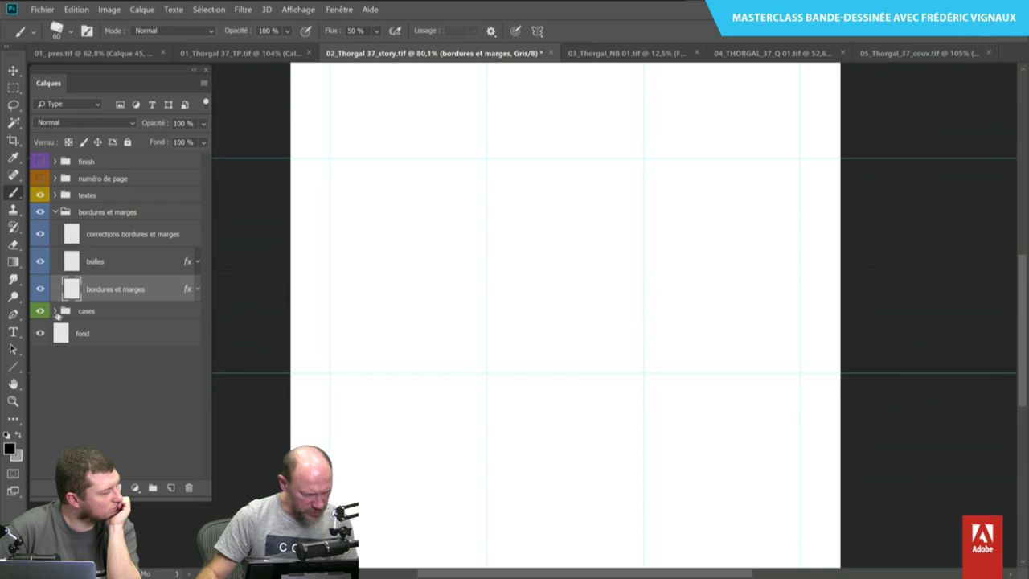
# Expand the cases group and turn off the white Calque 2 layer's visibility.
pyautogui.click(55, 311)
pyautogui.click(41, 362)
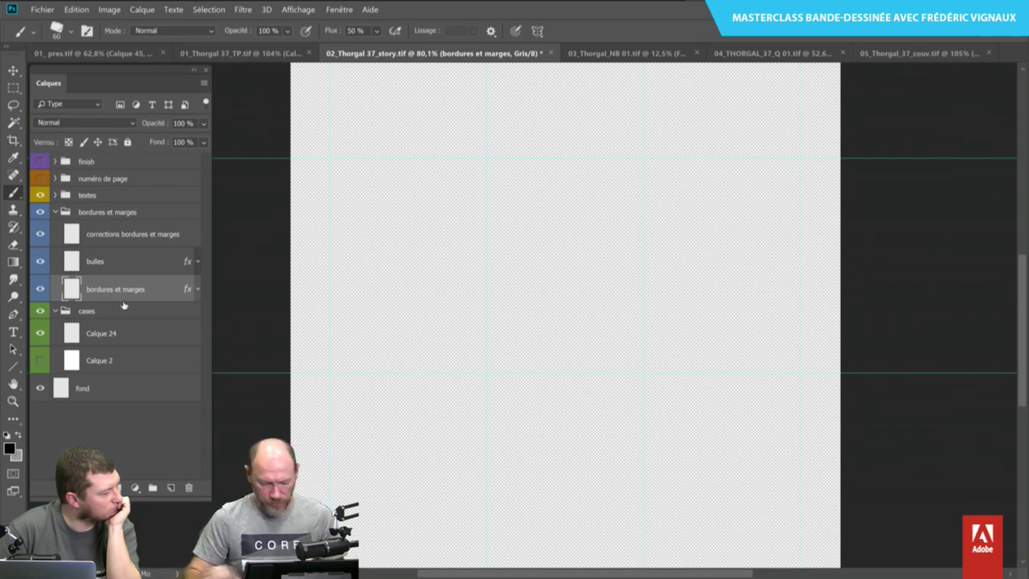
pyautogui.scroll(-3, 433, 351)
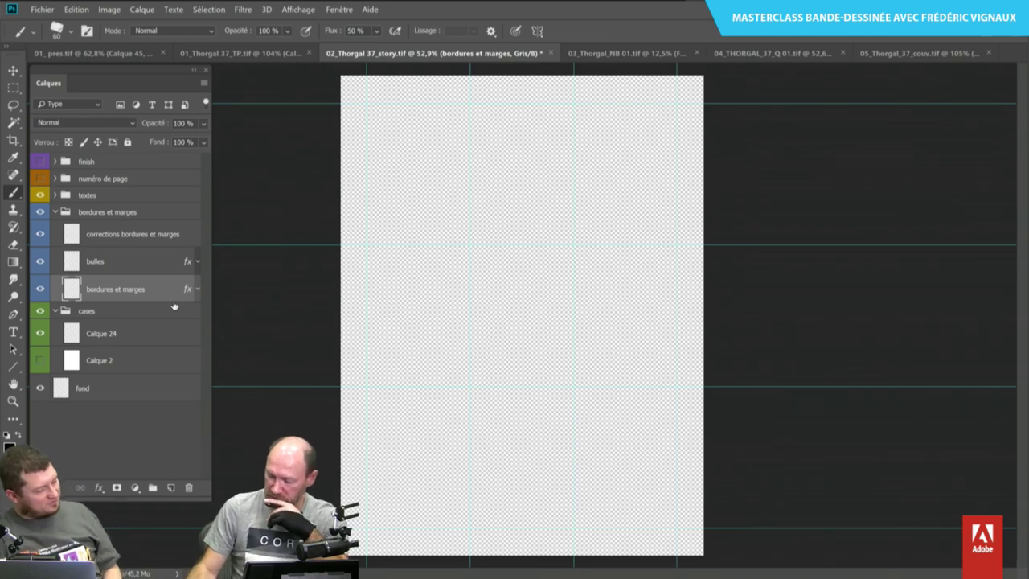
# In full-screen mode, marquee-select thin strips along the page edges, including left and bottom.
pyautogui.press('m')
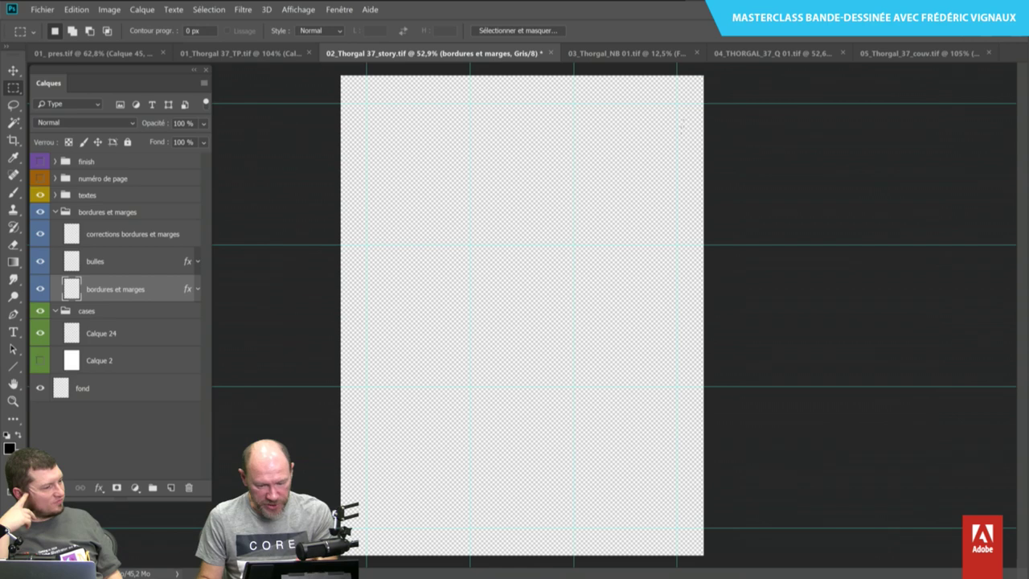
pyautogui.press('f')
pyautogui.press('f')
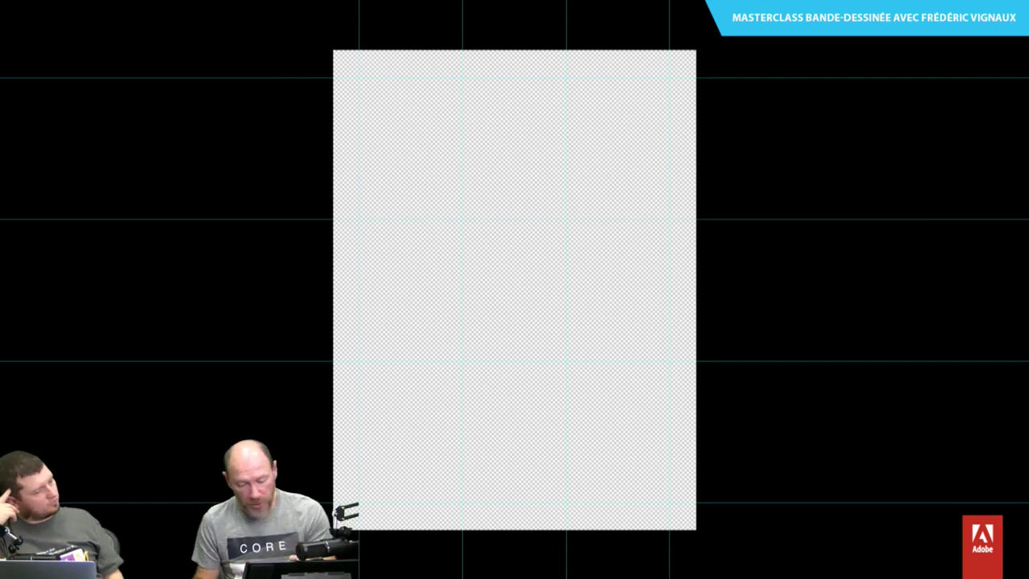
pyautogui.moveTo(726, 165); pyautogui.dragTo(670, 548)
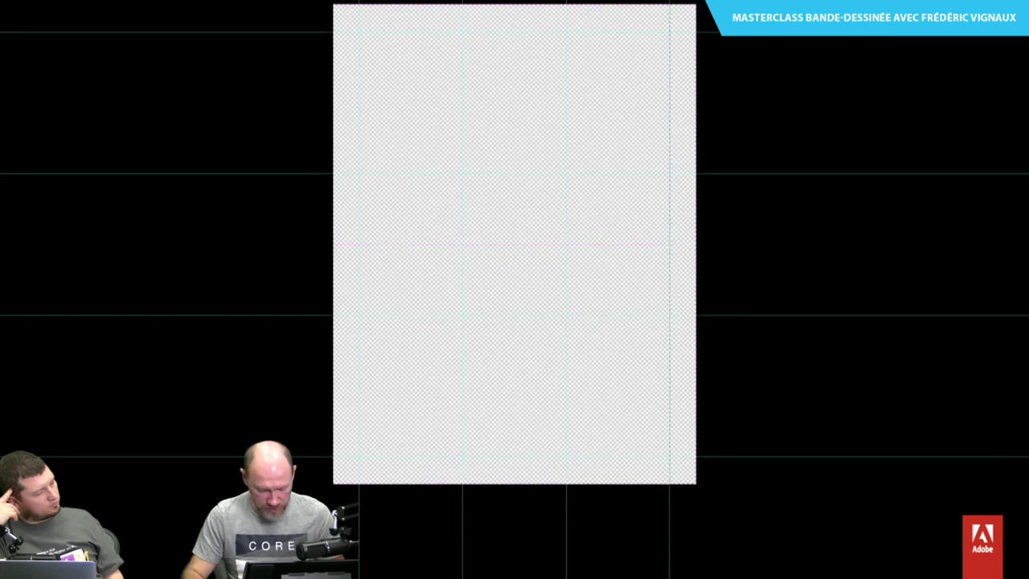
pyautogui.moveTo(669, 548)
pyautogui.mouseDown()
pyautogui.moveTo(303, 416)
pyautogui.moveTo(299, 379)
pyautogui.mouseUp()
pyautogui.moveTo(237, 244); pyautogui.dragTo(298, 372)
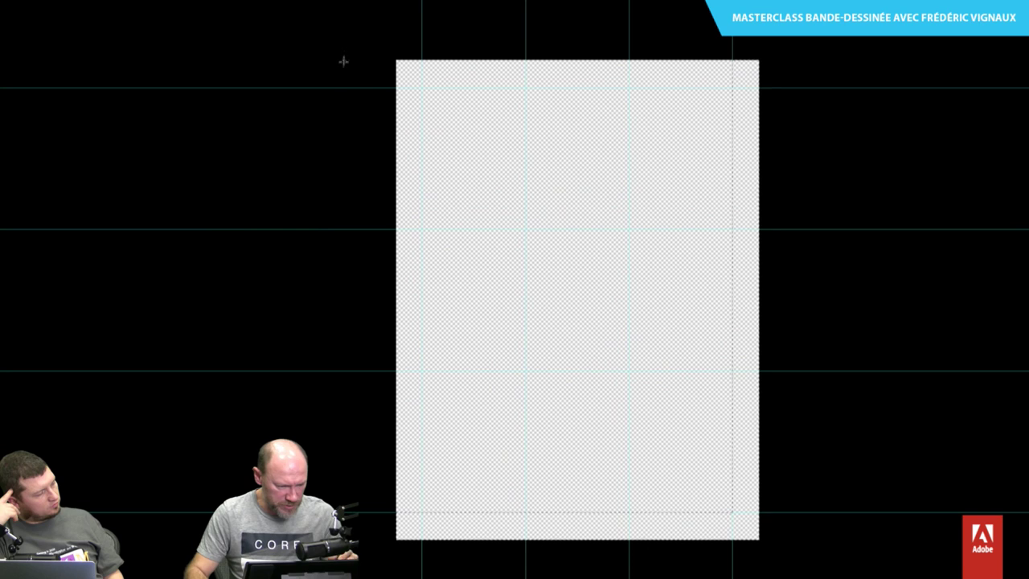
pyautogui.scroll(2, 400, 398)
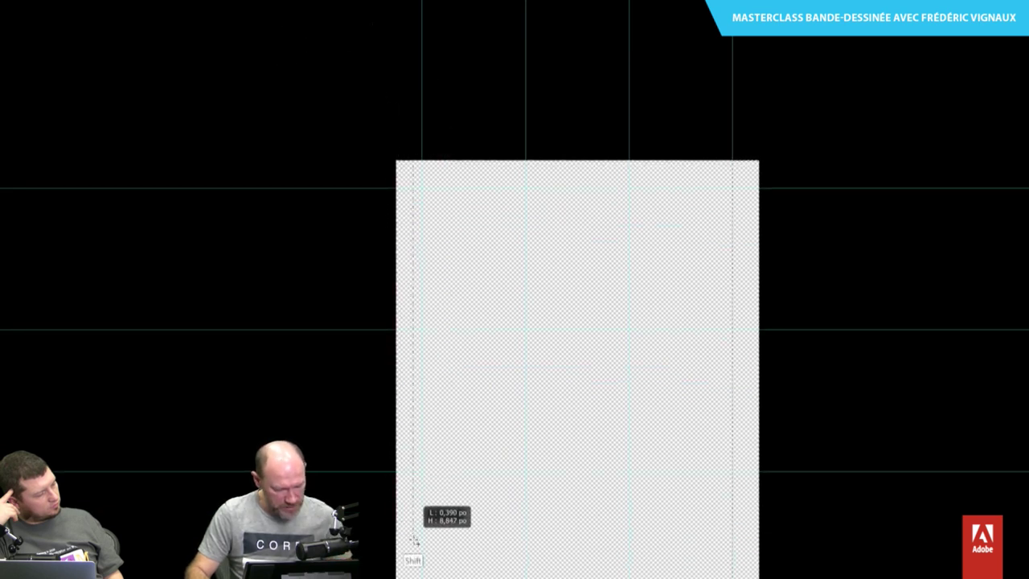
pyautogui.moveTo(401, 397)
pyautogui.mouseDown()
pyautogui.moveTo(438, 431)
pyautogui.moveTo(423, 432)
pyautogui.mouseUp()
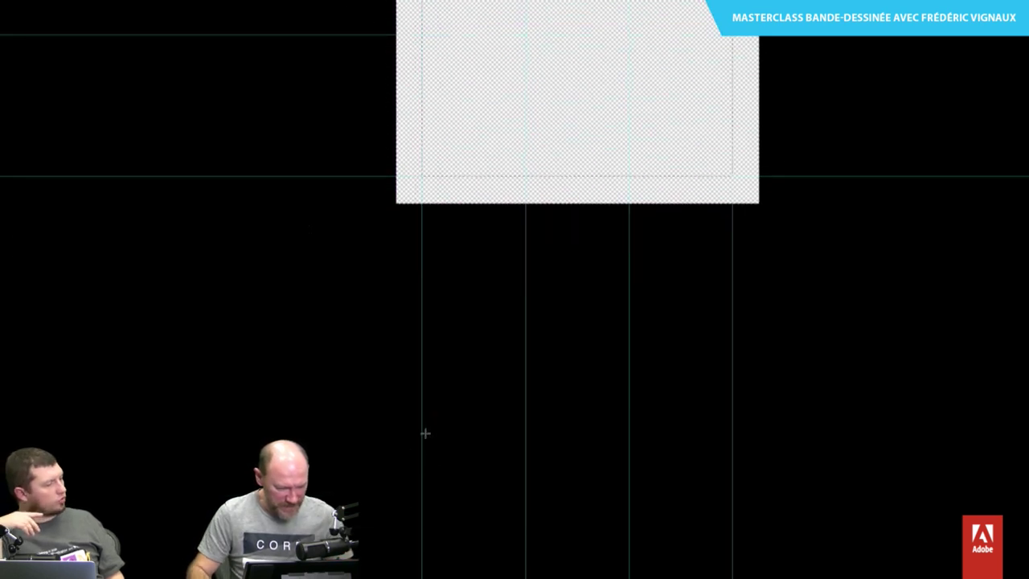
pyautogui.moveTo(282, 113); pyautogui.dragTo(319, 460)
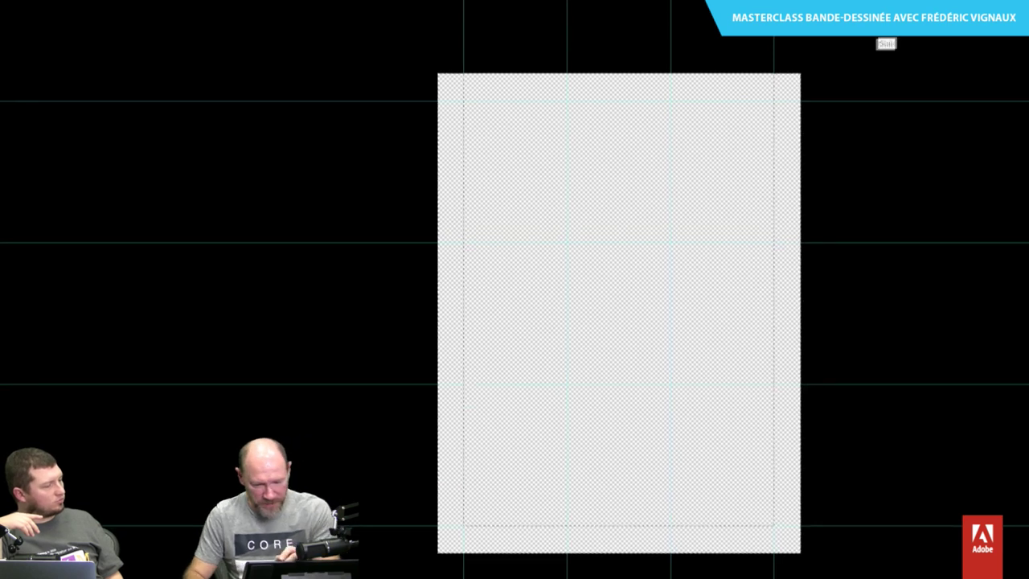
pyautogui.moveTo(884, 109)
pyautogui.mouseDown()
pyautogui.moveTo(373, 120)
pyautogui.moveTo(373, 132)
pyautogui.mouseUp()
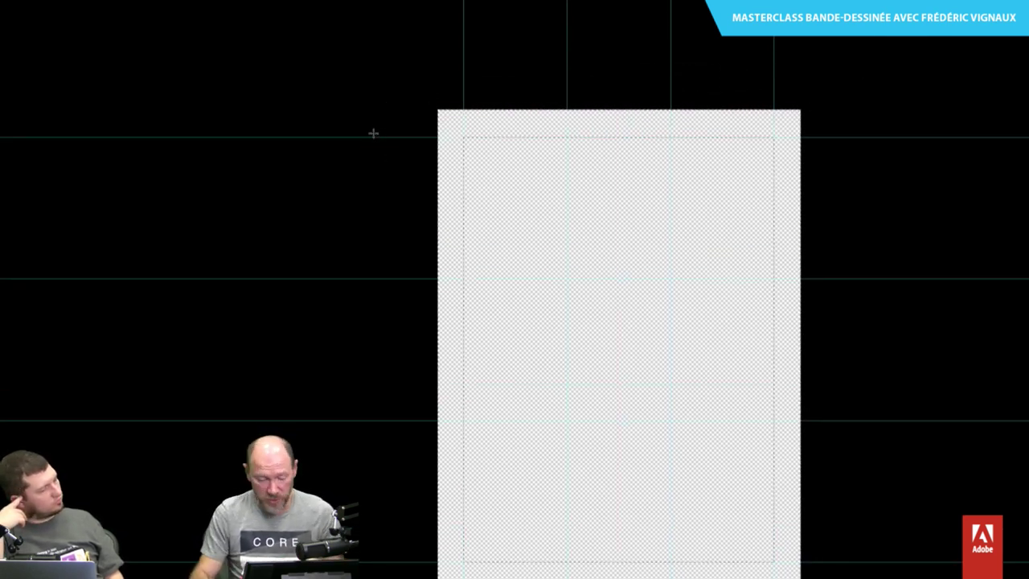
pyautogui.press('f')
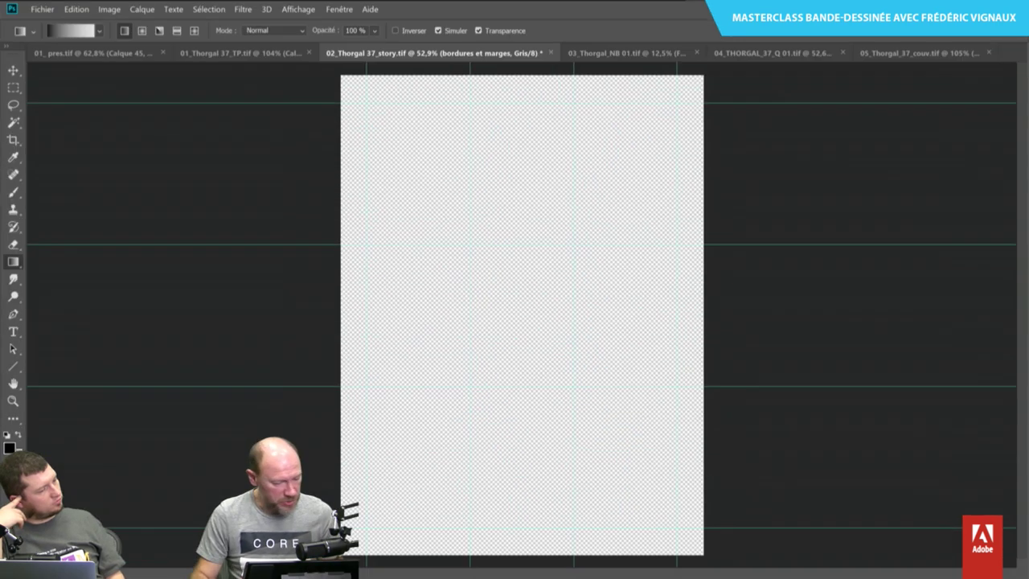
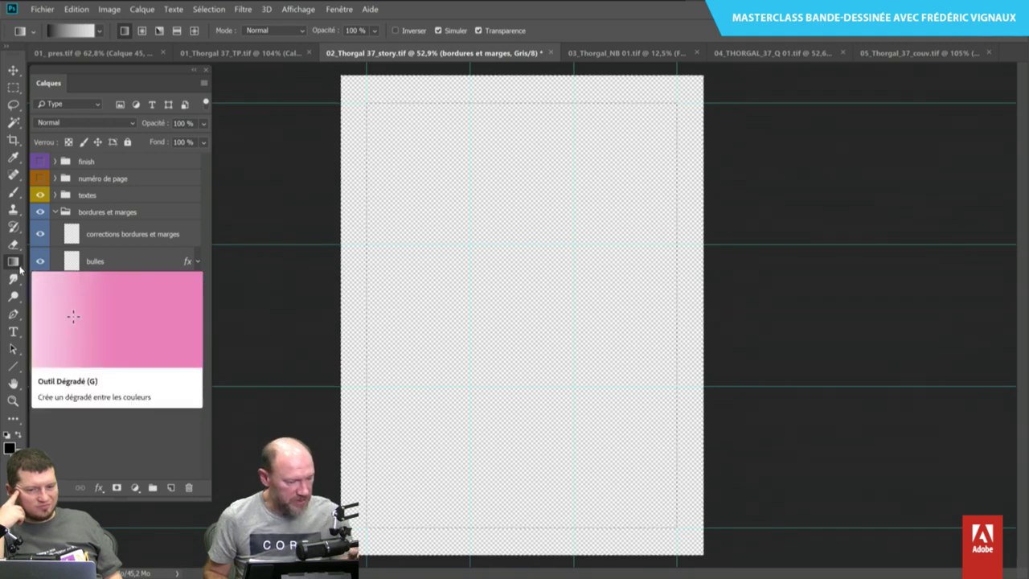
# Set the foreground colour to white, abandoning a first Fill attempt.
pyautogui.click(79, 10)
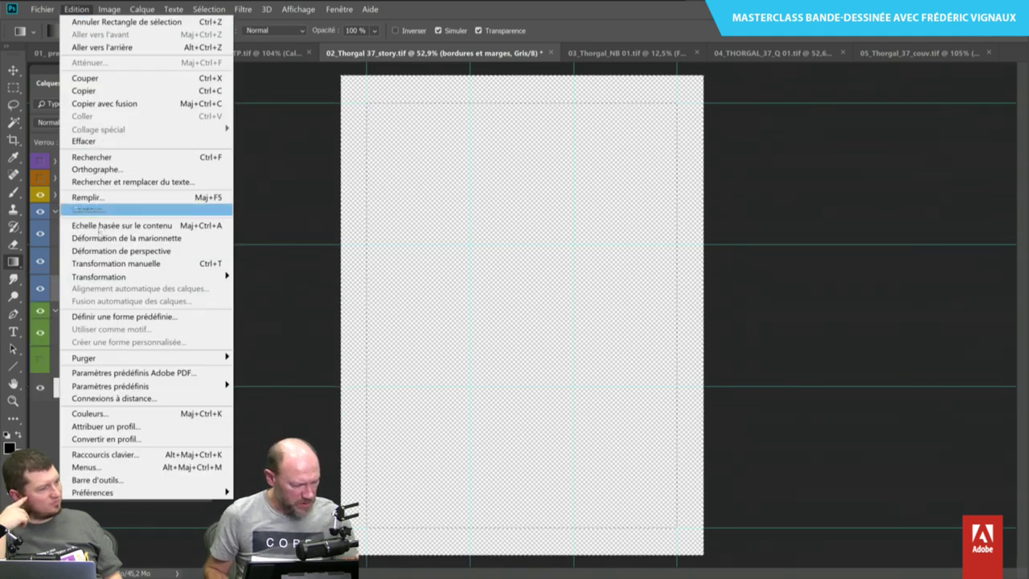
pyautogui.click(85, 195)
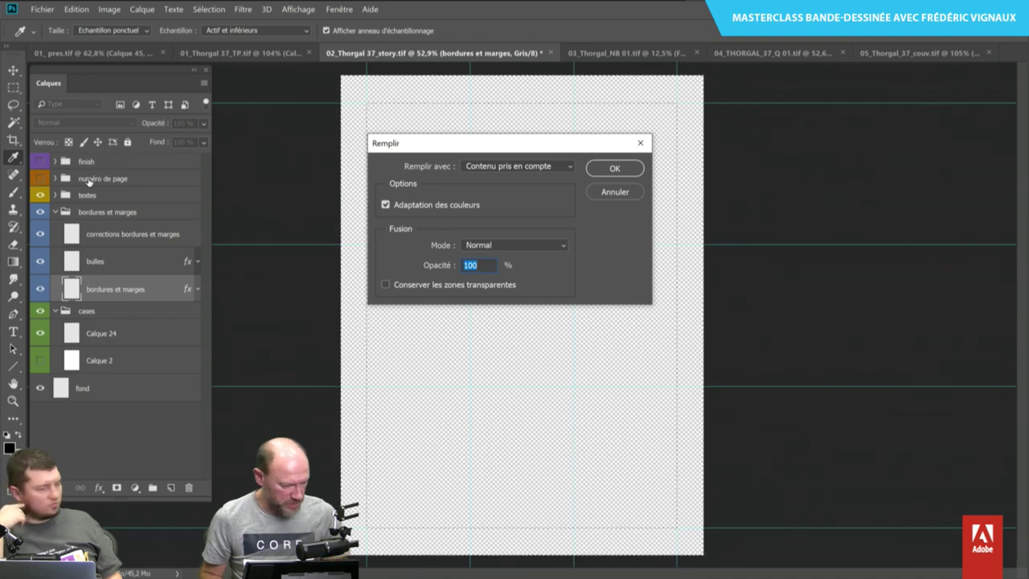
pyautogui.click(614, 192)
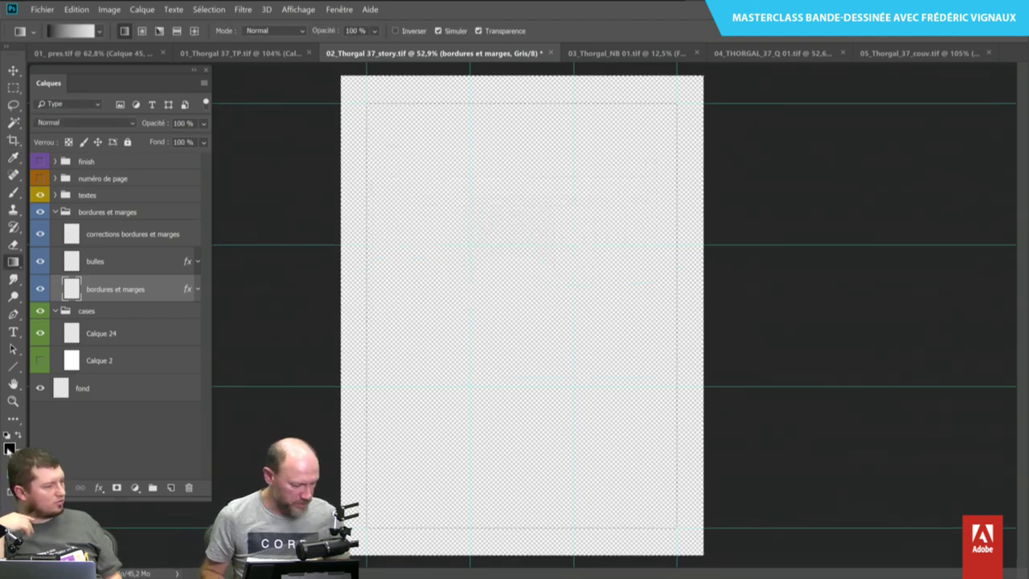
pyautogui.click(8, 449)
pyautogui.write('100')
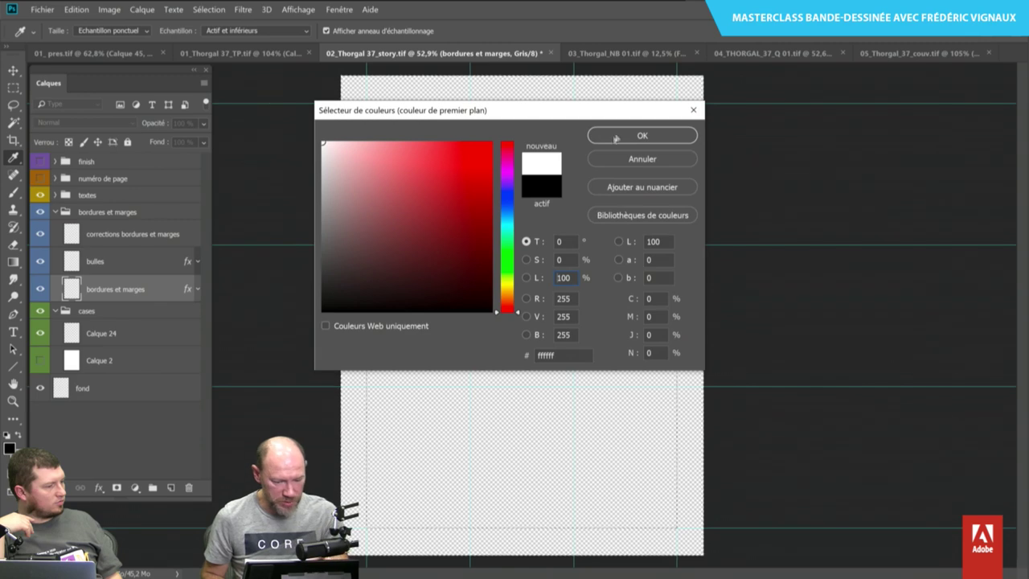
pyautogui.click(615, 136)
# Try filling the margin selection with the current settings and dismiss the fill error.
pyautogui.click(111, 9)
pyautogui.moveTo(76, 10)
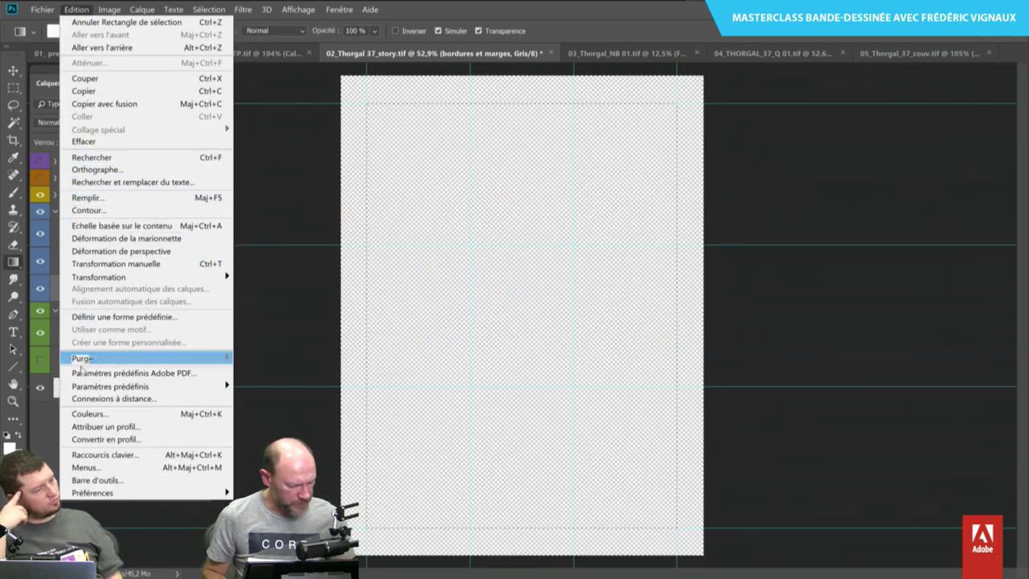
pyautogui.click(86, 198)
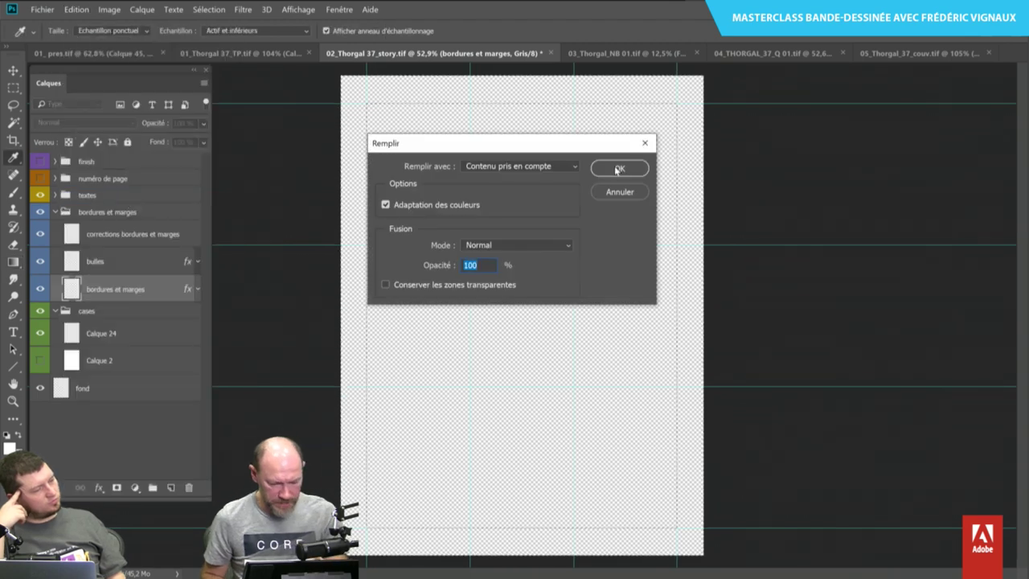
pyautogui.click(617, 169)
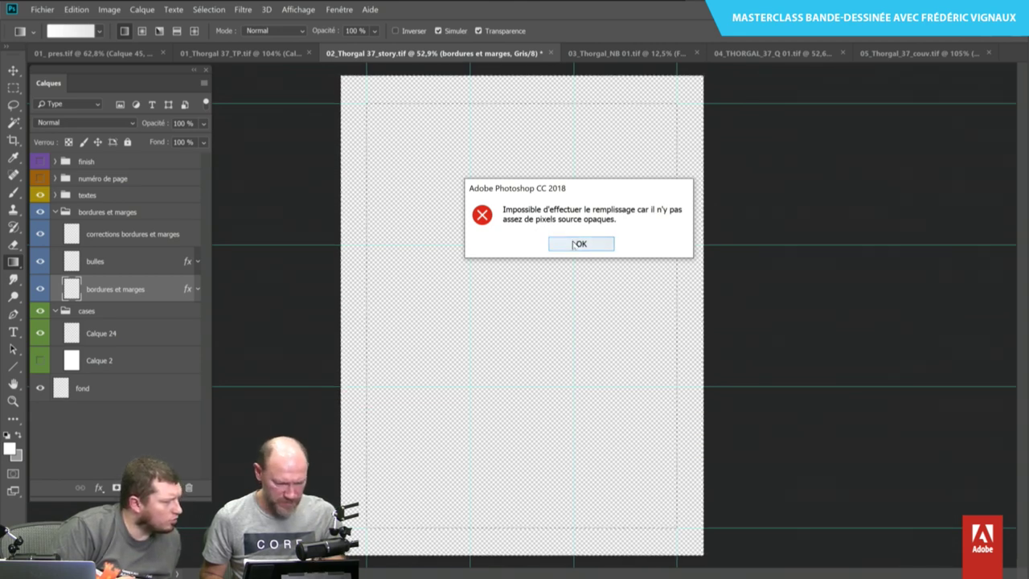
pyautogui.click(585, 245)
# Fill the margin selection on bordures et marges with Blanc.
pyautogui.click(70, 9)
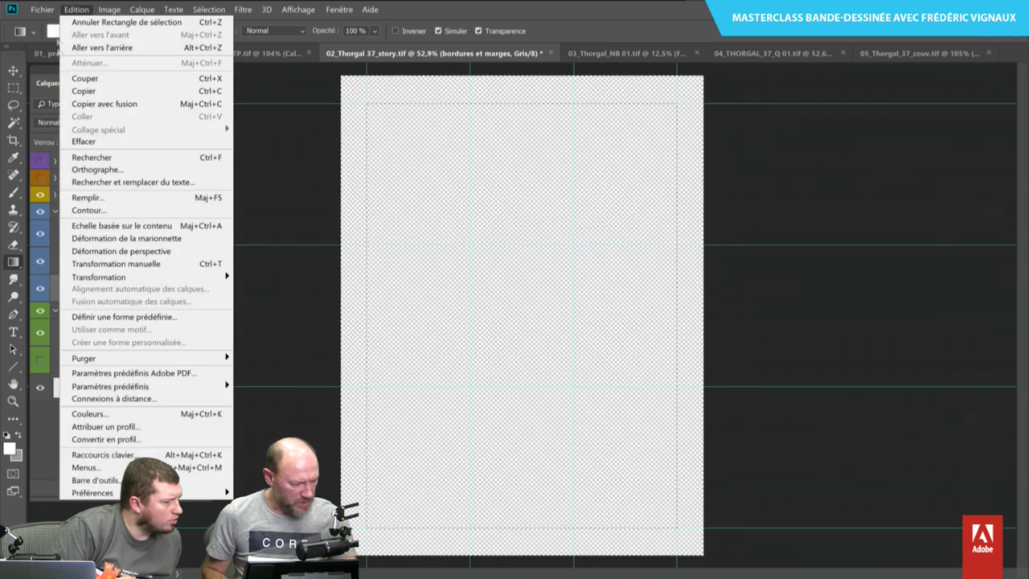
pyautogui.click(79, 199)
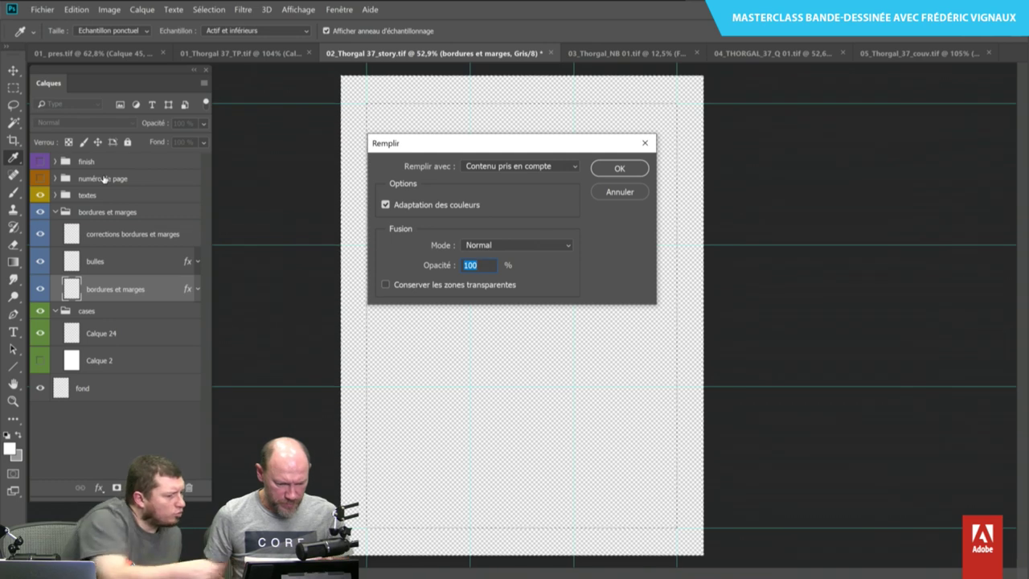
pyautogui.click(574, 166)
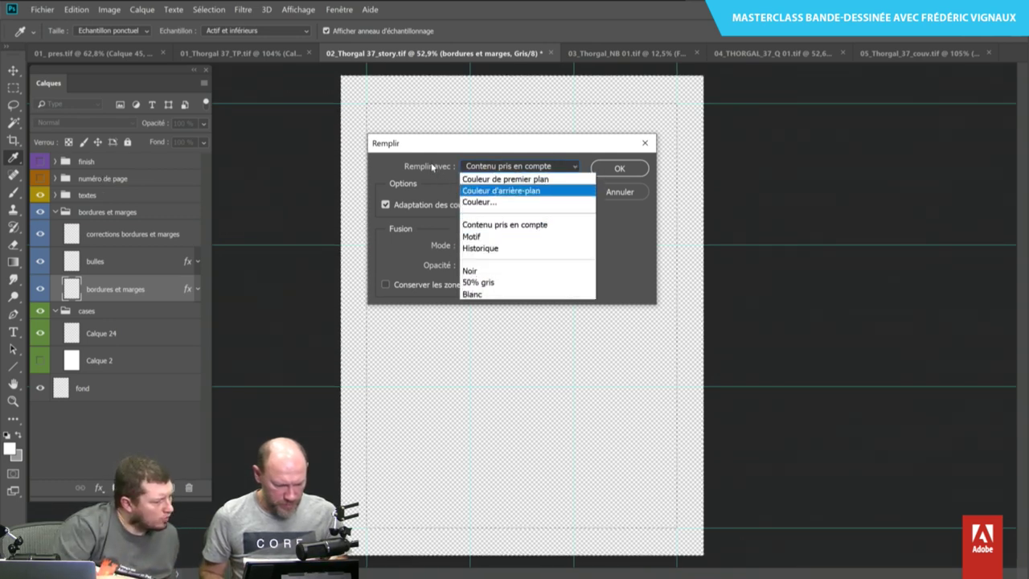
pyautogui.click(471, 294)
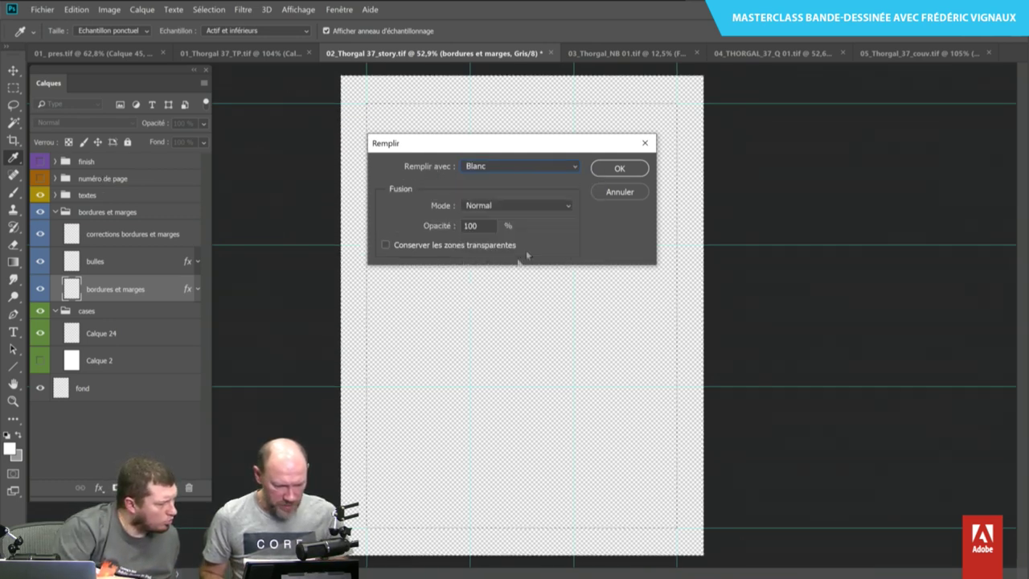
pyautogui.click(620, 168)
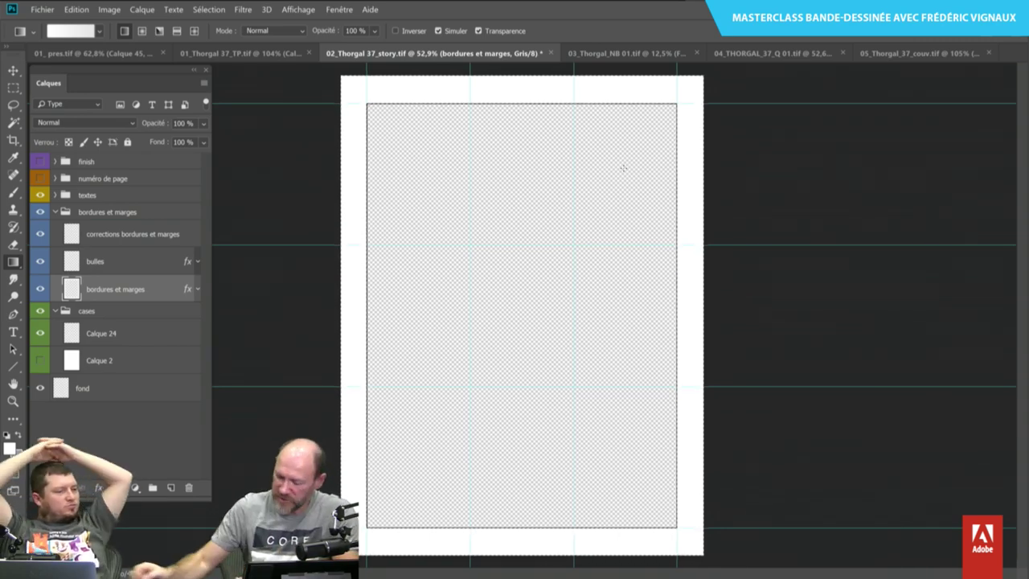
# Inspect the Contour stroke effect on bordures et marges without changing it, then zoom out.
pyautogui.scroll(5, 624, 168)
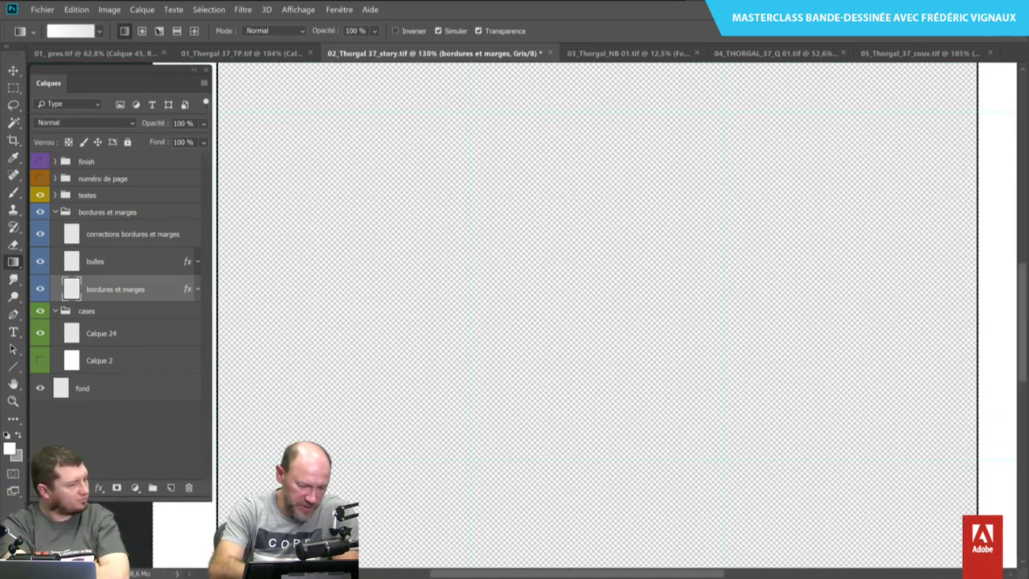
pyautogui.scroll(2, 519, 253)
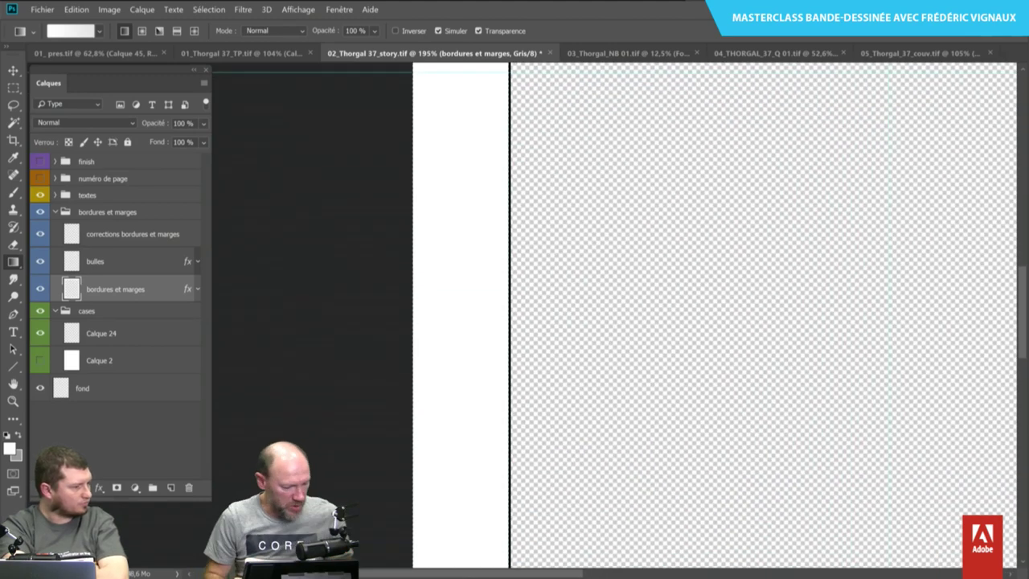
pyautogui.click(200, 291)
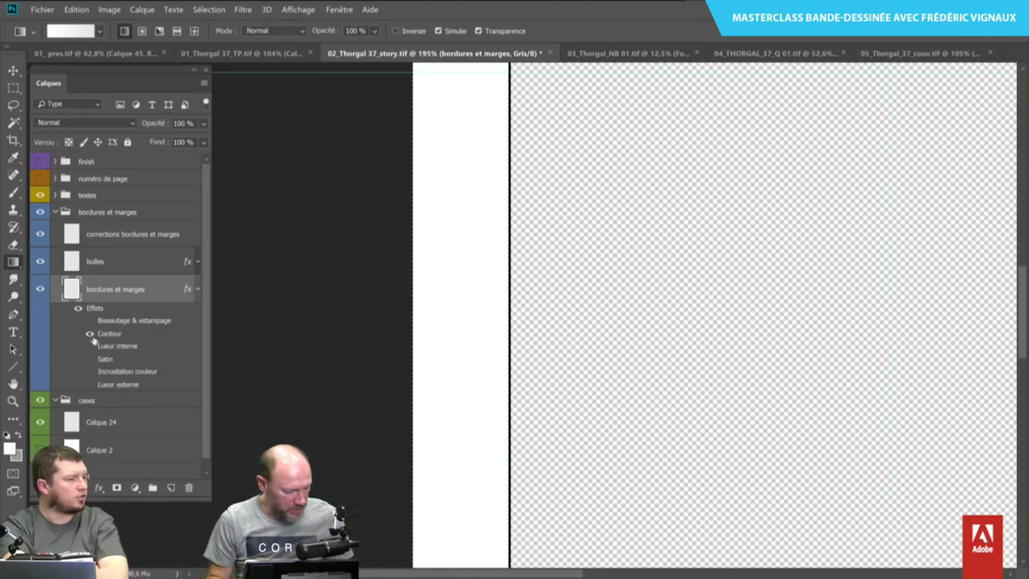
pyautogui.doubleClick(151, 336)
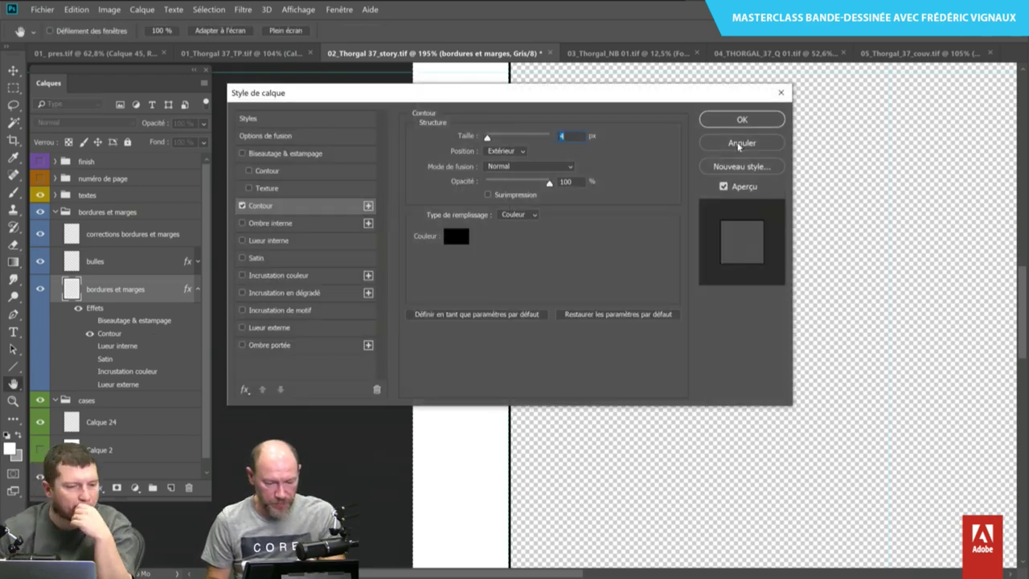
pyautogui.click(741, 144)
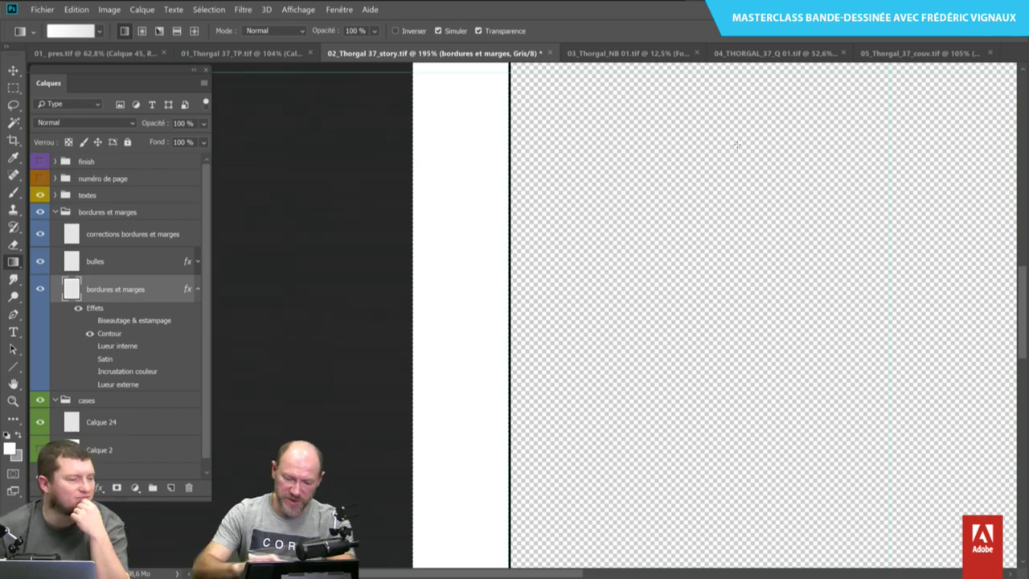
pyautogui.scroll(-2, 737, 145)
pyautogui.scroll(-2, 737, 145)
pyautogui.scroll(-2, 737, 145)
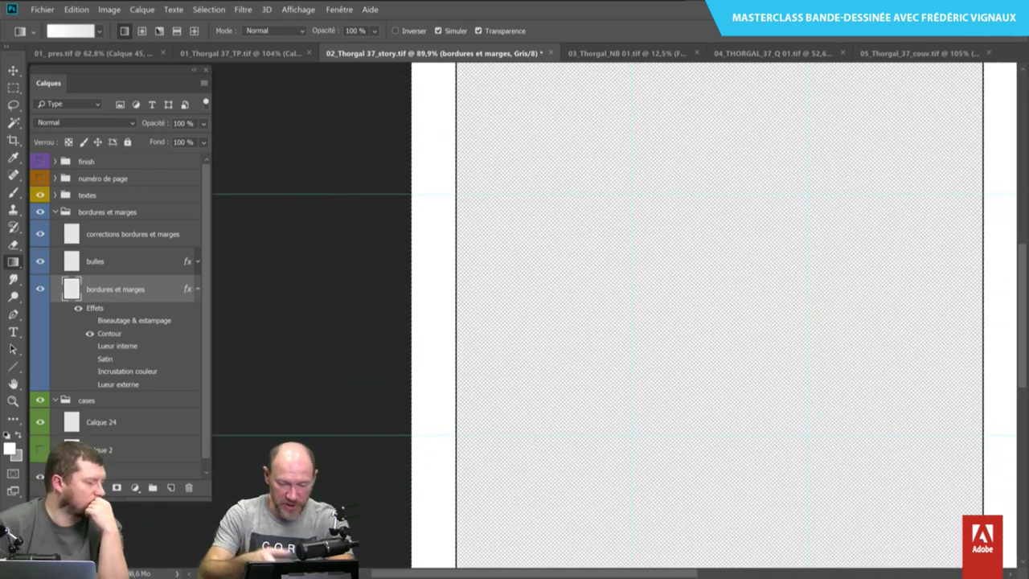
pyautogui.scroll(-2, 737, 145)
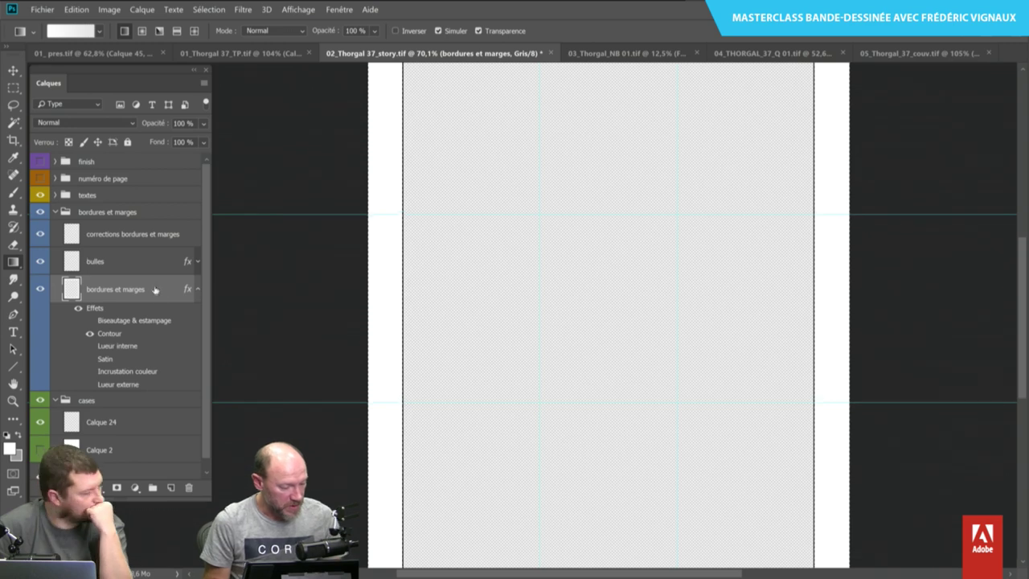
# Draw two horizontal gutters and one vertical gutter in the bottom tier, undoing a misplaced line.
pyautogui.press('u')
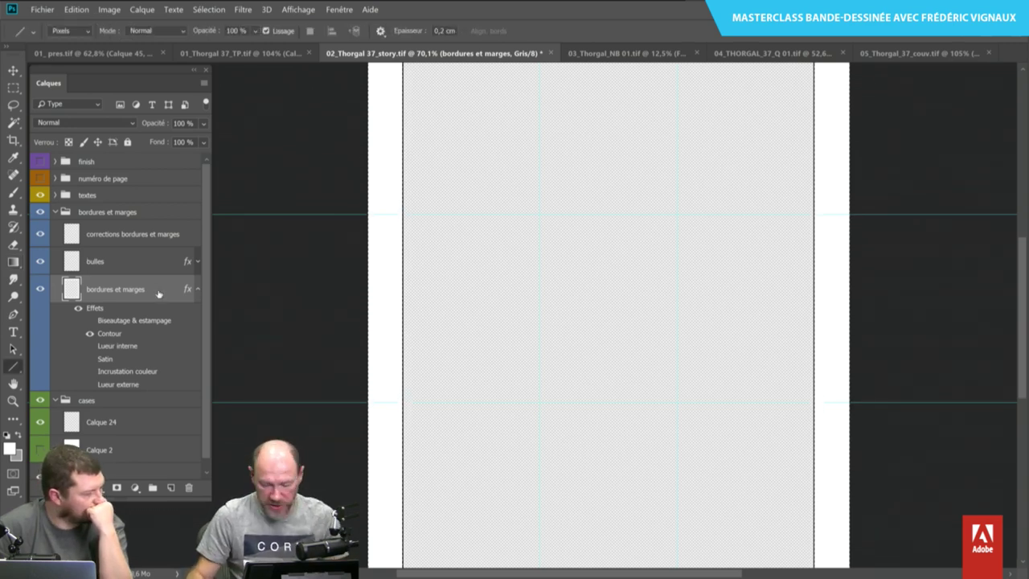
pyautogui.scroll(2, 647, 278)
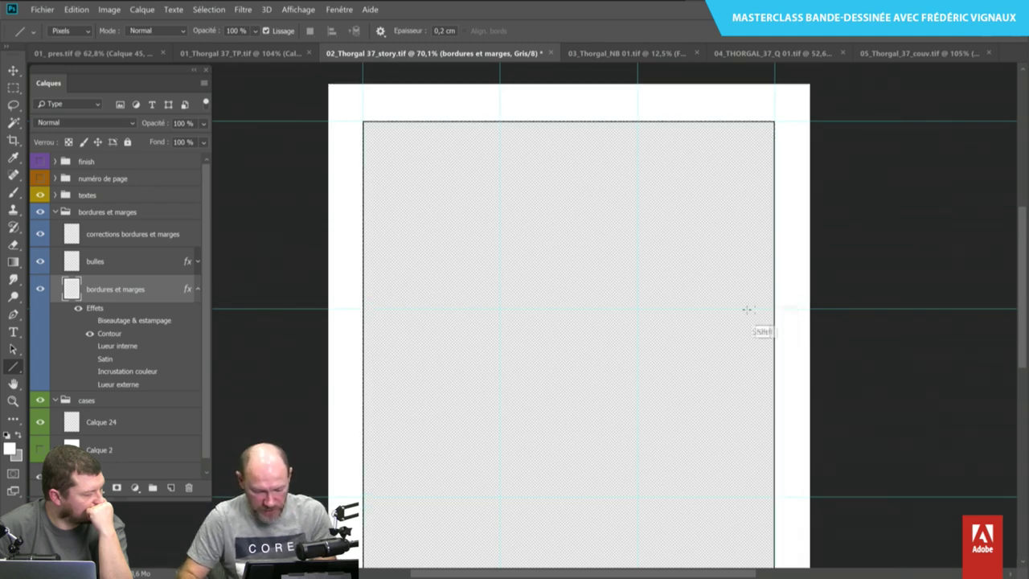
pyautogui.moveTo(747, 309); pyautogui.dragTo(355, 310)
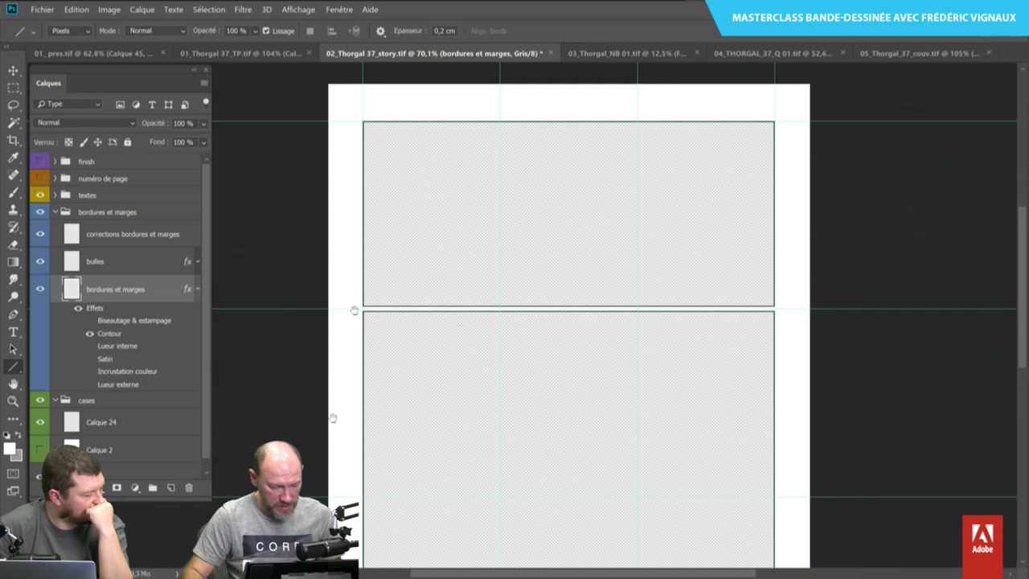
pyautogui.moveTo(333, 418); pyautogui.dragTo(413, 306)
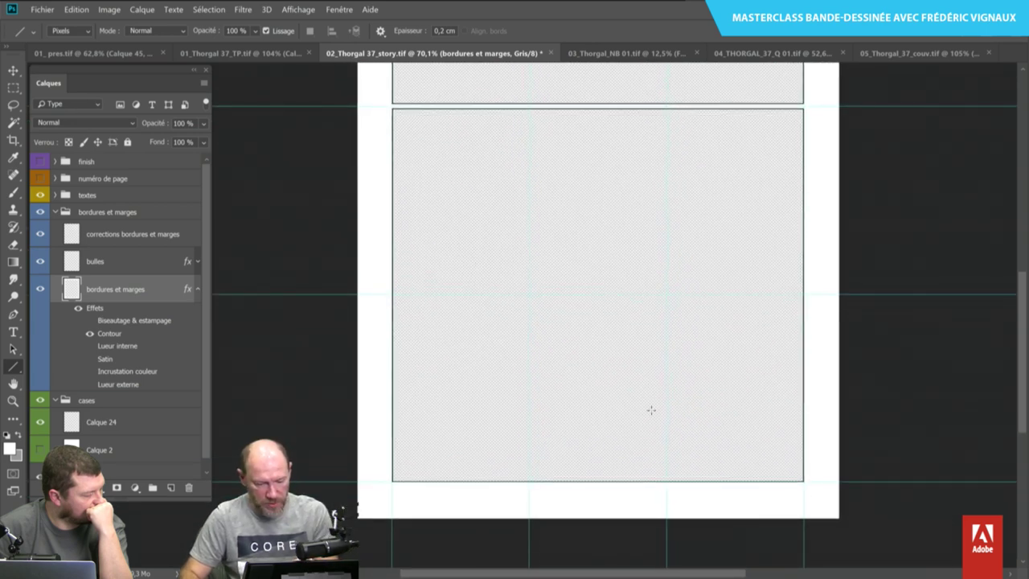
pyautogui.hotkey('ctrl', 'z')
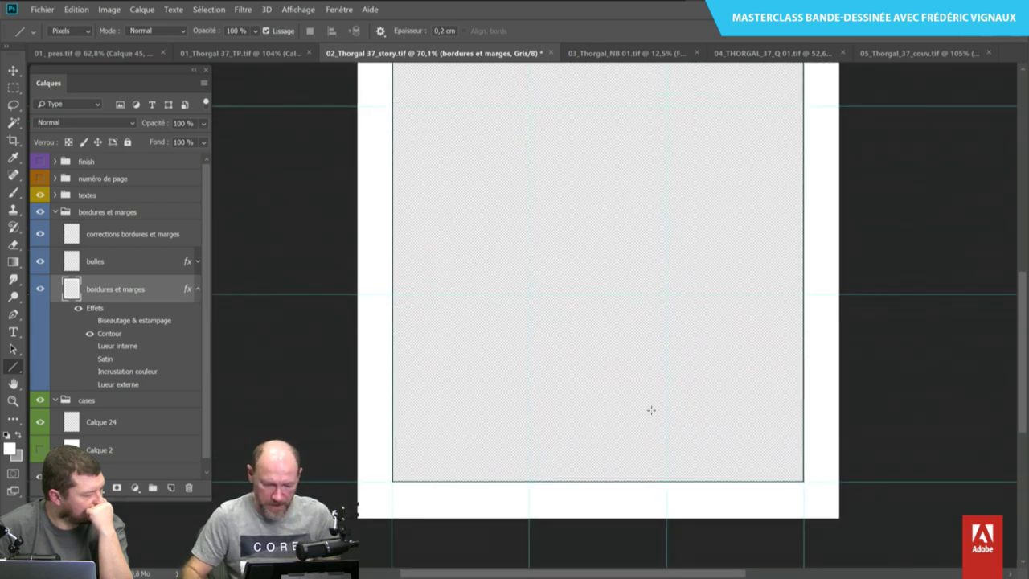
pyautogui.moveTo(813, 196); pyautogui.dragTo(373, 197)
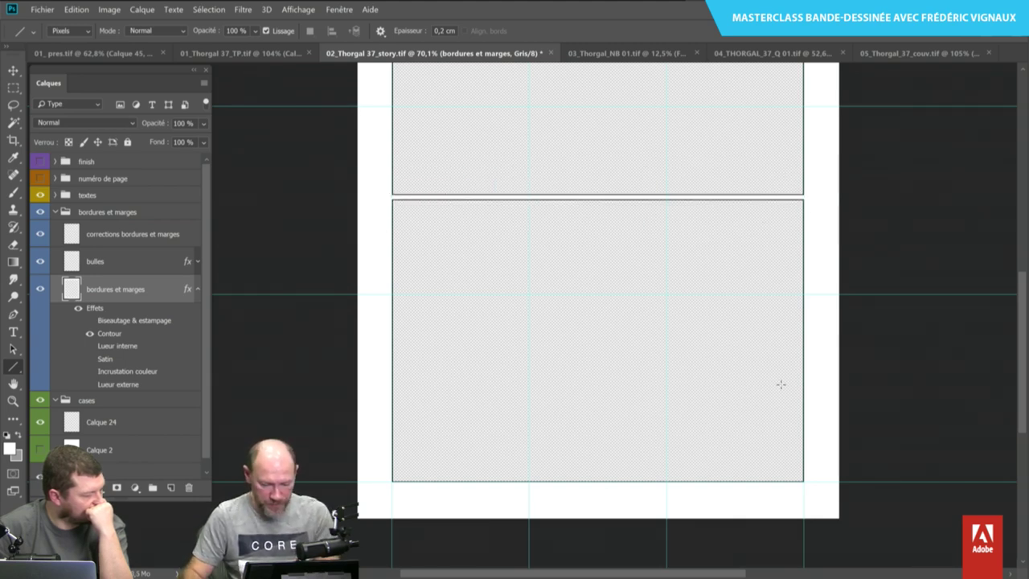
pyautogui.moveTo(820, 294); pyautogui.dragTo(373, 294)
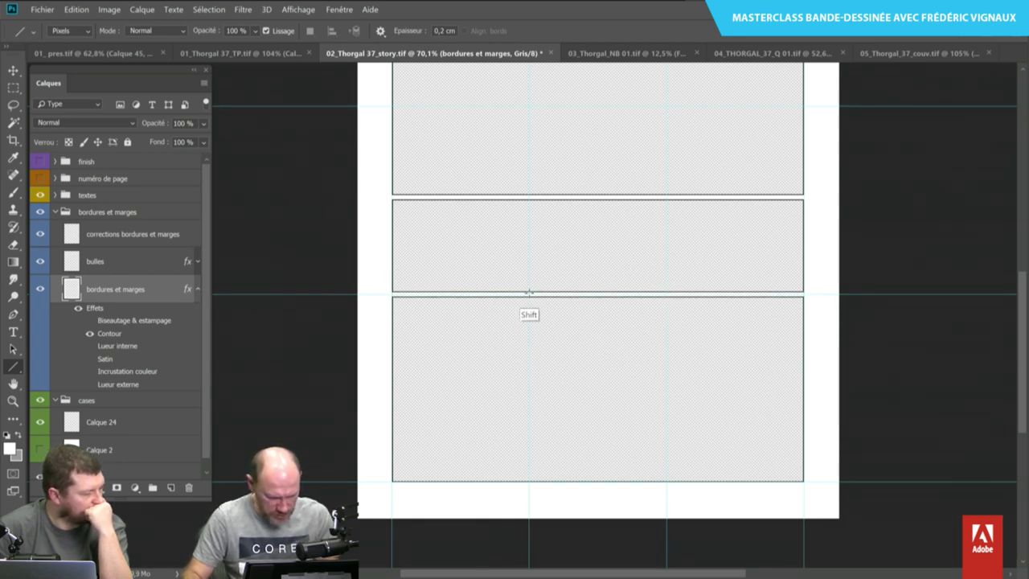
pyautogui.moveTo(529, 292); pyautogui.dragTo(536, 511)
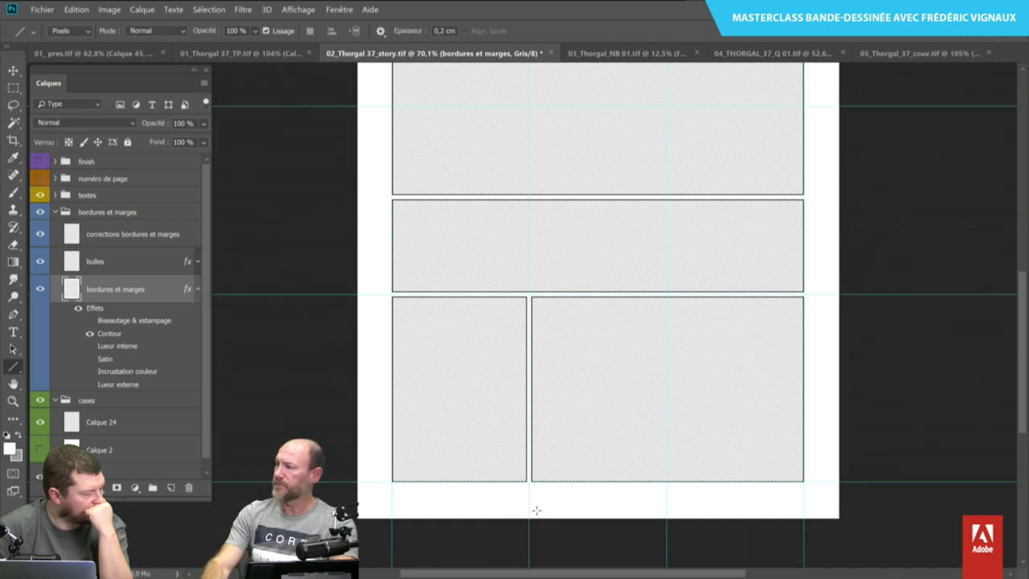
pyautogui.scroll(5, 536, 504)
pyautogui.moveTo(533, 363)
pyautogui.mouseDown()
pyautogui.moveTo(485, 188)
pyautogui.moveTo(523, 281)
pyautogui.moveTo(592, 254)
pyautogui.mouseUp()
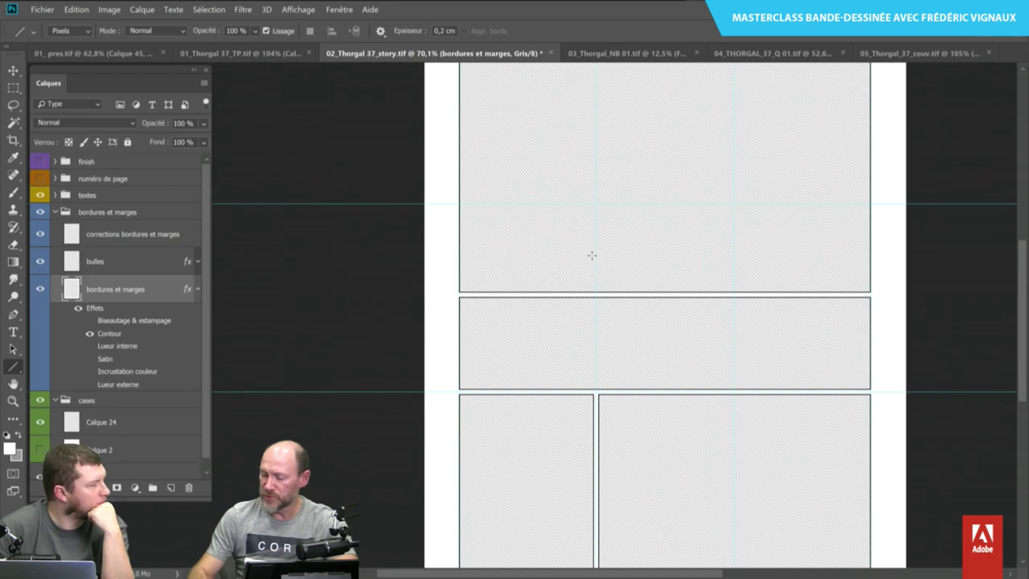
# Select a band of the upper panel borders and nudge it upward.
pyautogui.press('m')
pyautogui.moveTo(665, 242); pyautogui.dragTo(366, 134)
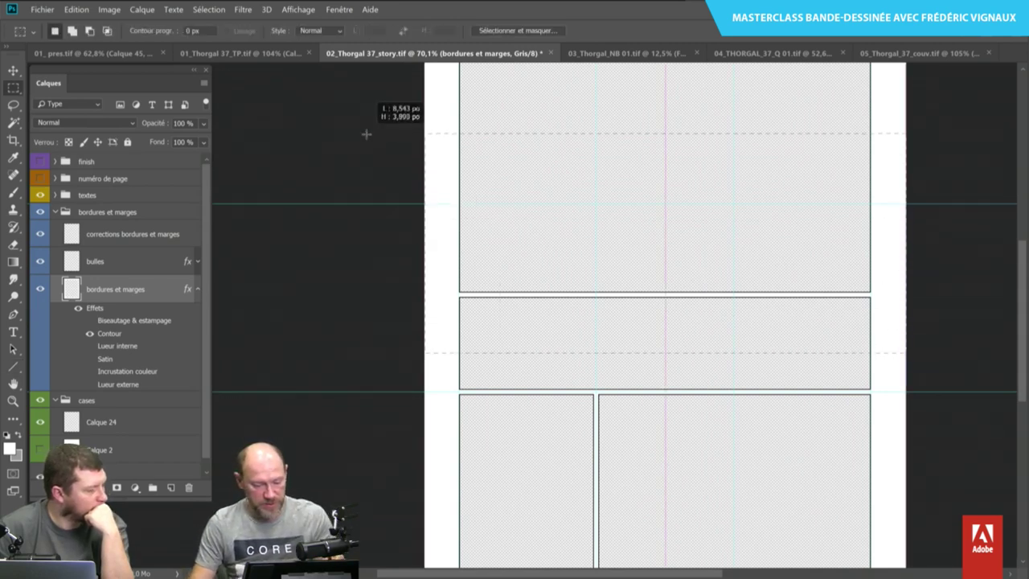
pyautogui.press('v')
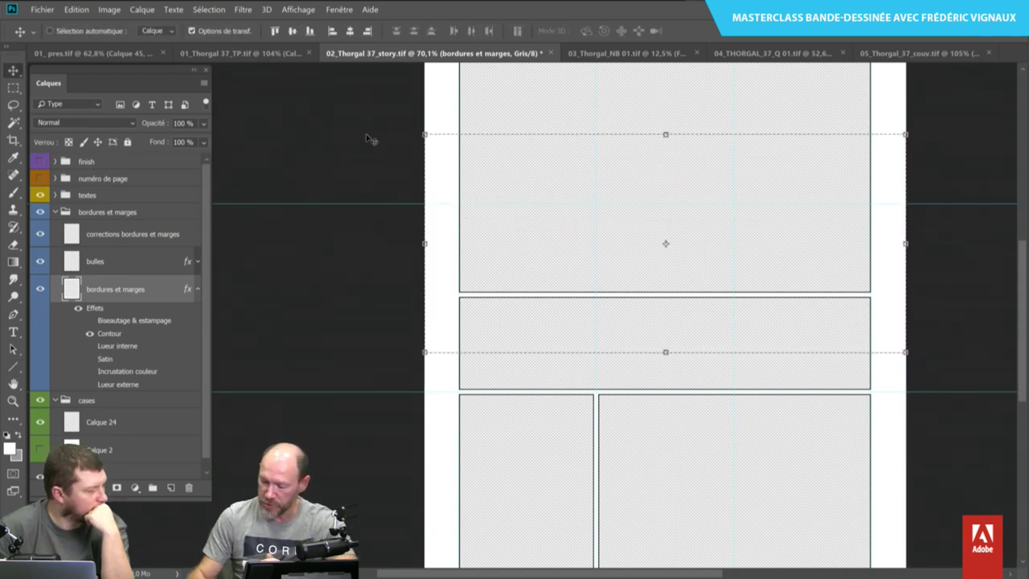
pyautogui.press('Up')
pyautogui.press('Up')
pyautogui.press('Up')
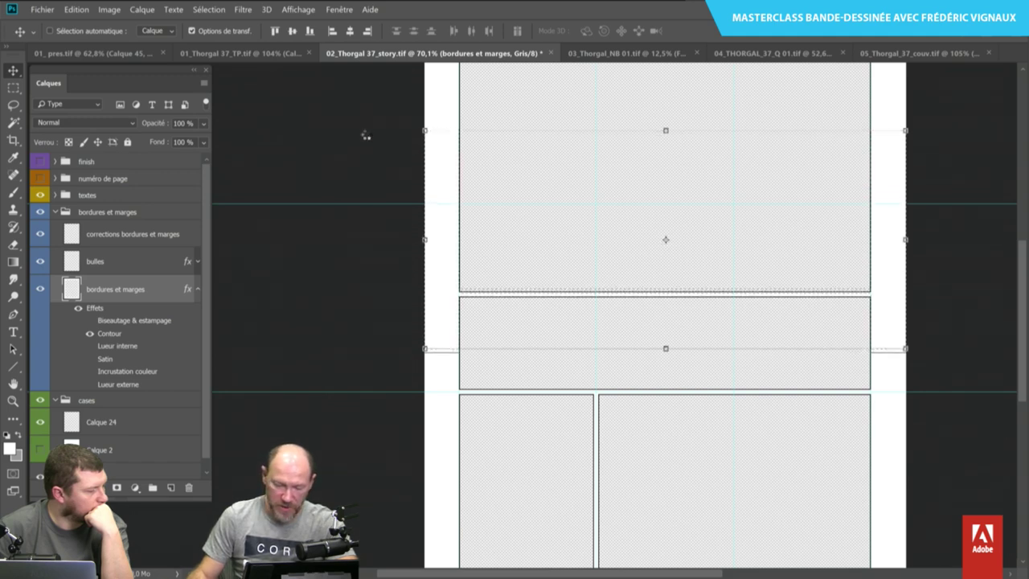
pyautogui.press('Up')
pyautogui.press('Up')
pyautogui.press('Up')
pyautogui.press('Up')
pyautogui.press('Up')
pyautogui.press('Up')
pyautogui.press('Up')
pyautogui.press('Up')
pyautogui.press('Up')
pyautogui.press('Up')
pyautogui.press('Up')
pyautogui.press('Up')
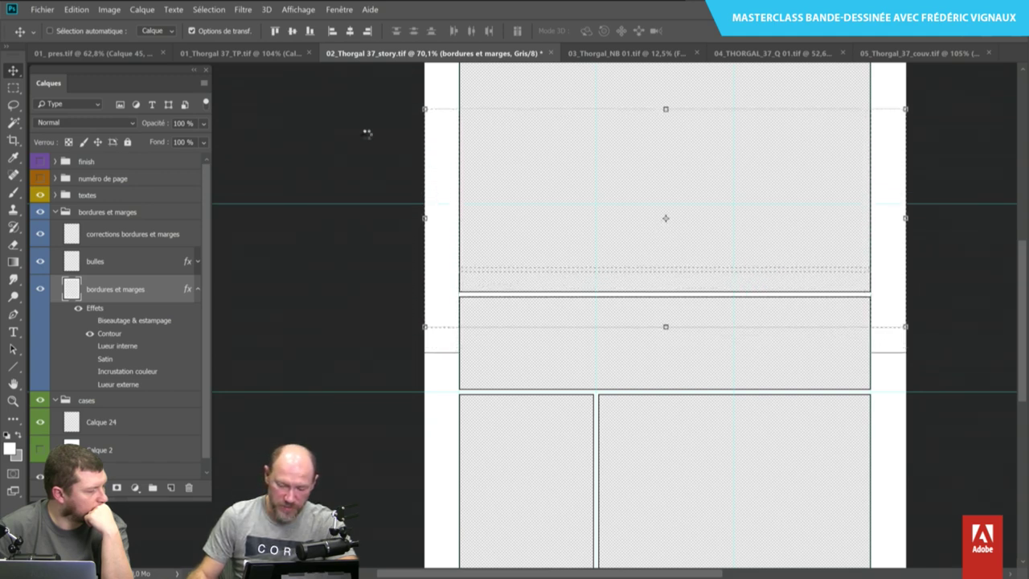
pyautogui.press('Up')
pyautogui.press('Up')
pyautogui.press('Up')
pyautogui.hotkey('shift', 'Up')
pyautogui.hotkey('shift', 'Up')
pyautogui.hotkey('shift', 'Up')
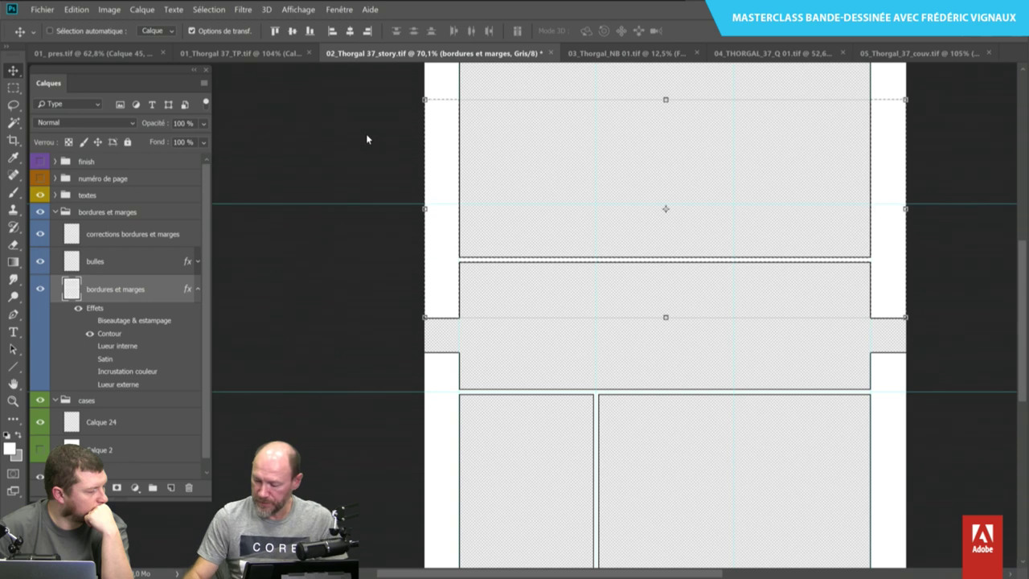
pyautogui.press('m')
# Stretch the middle border strip downward, then nudge the border layer back into place.
pyautogui.moveTo(938, 332); pyautogui.dragTo(394, 285)
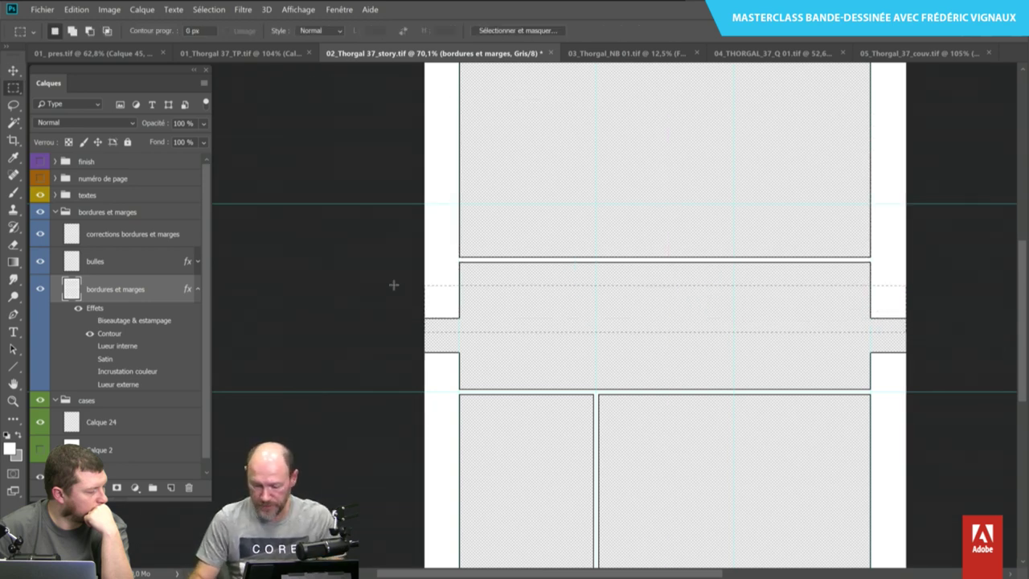
pyautogui.press('v')
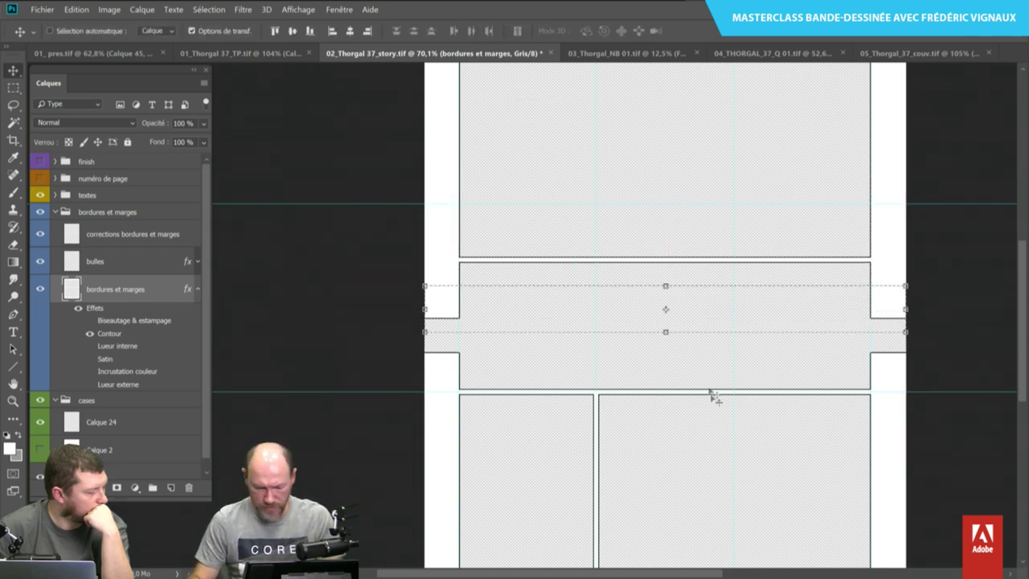
pyautogui.moveTo(676, 428); pyautogui.dragTo(682, 458)
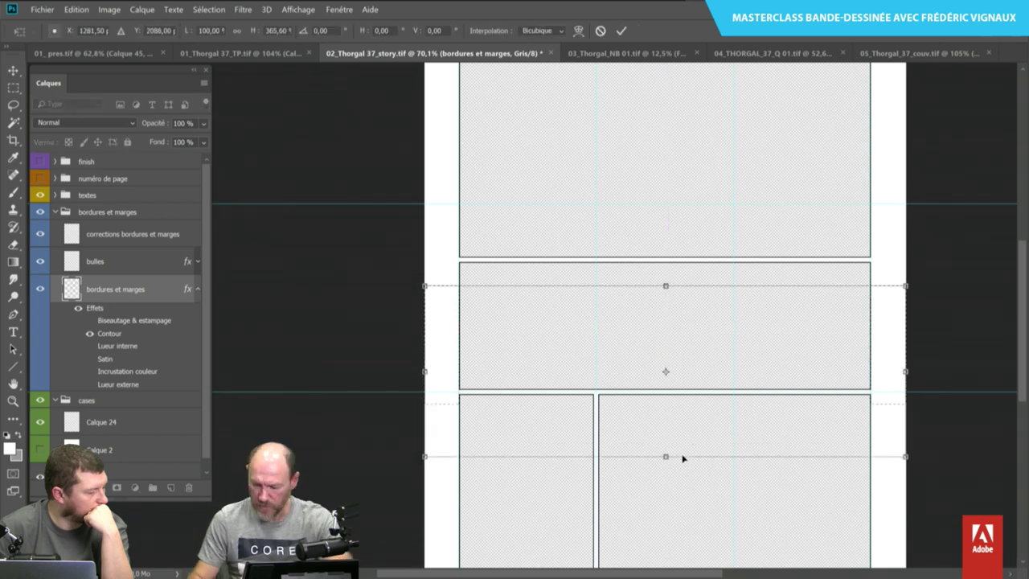
pyautogui.hotkey('ctrl', 'd')
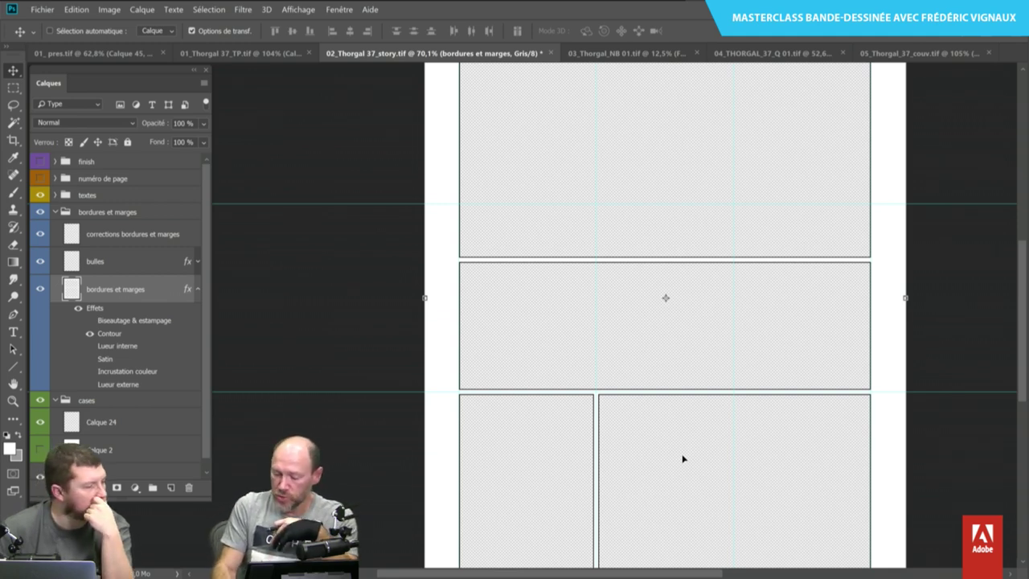
pyautogui.press('ctrl')
pyautogui.hotkey('shift', 'Up')
pyautogui.hotkey('shift', 'Up')
pyautogui.hotkey('shift', 'Up')
pyautogui.hotkey('shift', 'Up')
pyautogui.hotkey('shift', 'Up')
pyautogui.hotkey('shift', 'Up')
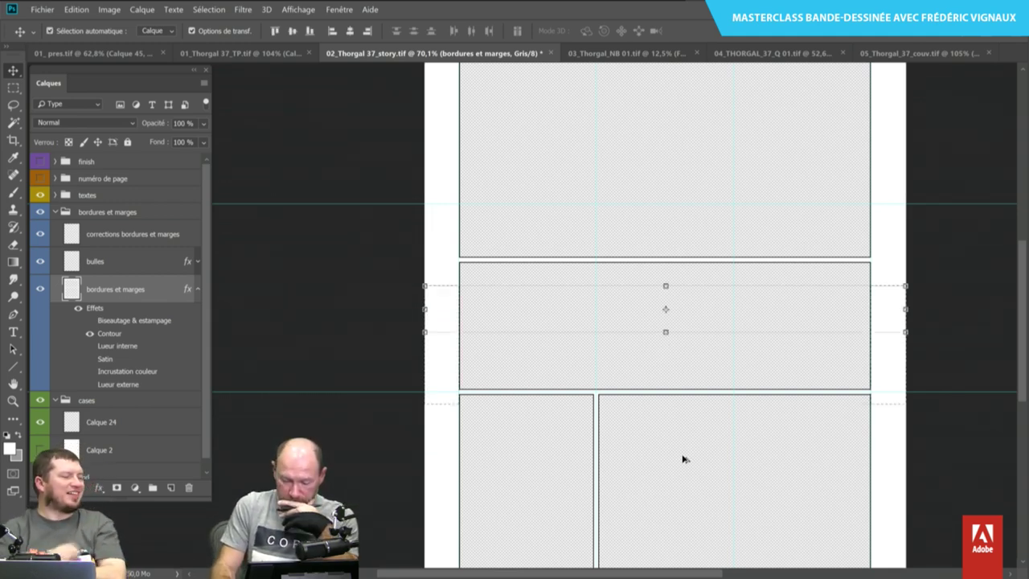
pyautogui.hotkey('shift', 'Up')
pyautogui.hotkey('shift', 'Up')
pyautogui.hotkey('shift', 'Up')
pyautogui.hotkey('shift', 'Down')
pyautogui.hotkey('shift', 'Down')
pyautogui.hotkey('shift', 'Down')
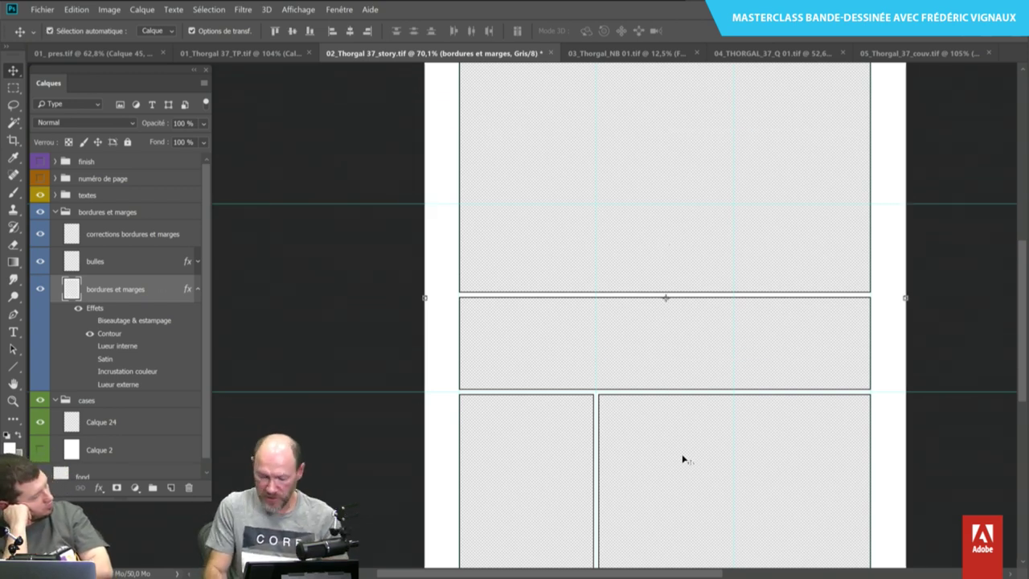
# Select Calque 24 as the drawing layer, briefly hiding and reshowing Calque 2.
pyautogui.moveTo(526, 177); pyautogui.dragTo(513, 240)
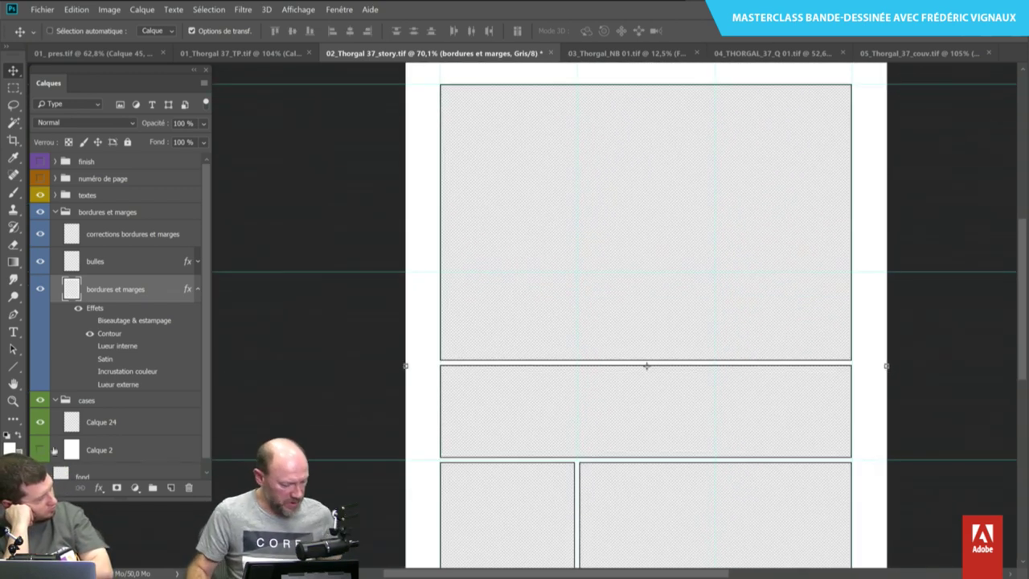
pyautogui.scroll(-1, 206, 419)
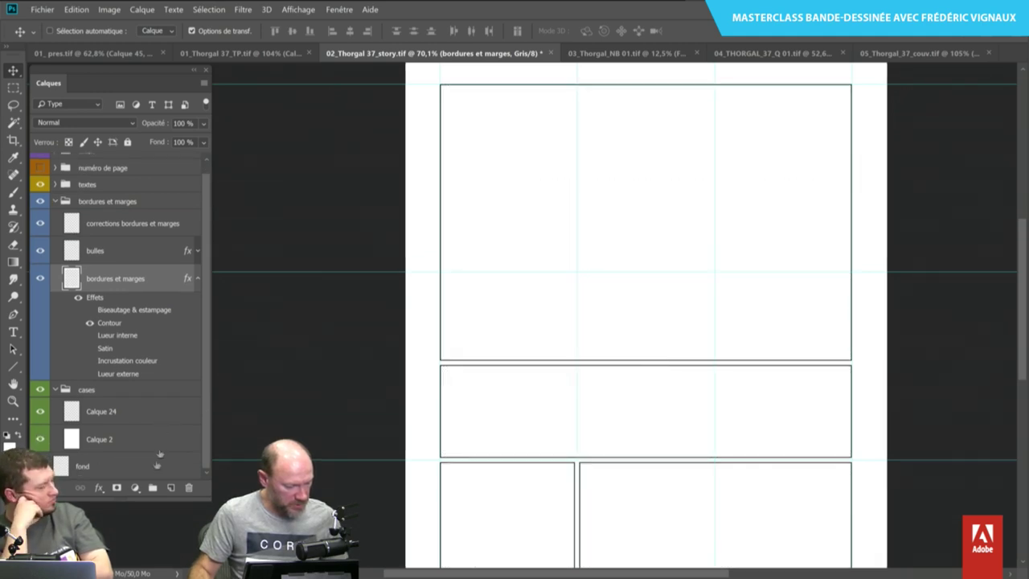
pyautogui.click(81, 411)
pyautogui.click(41, 441)
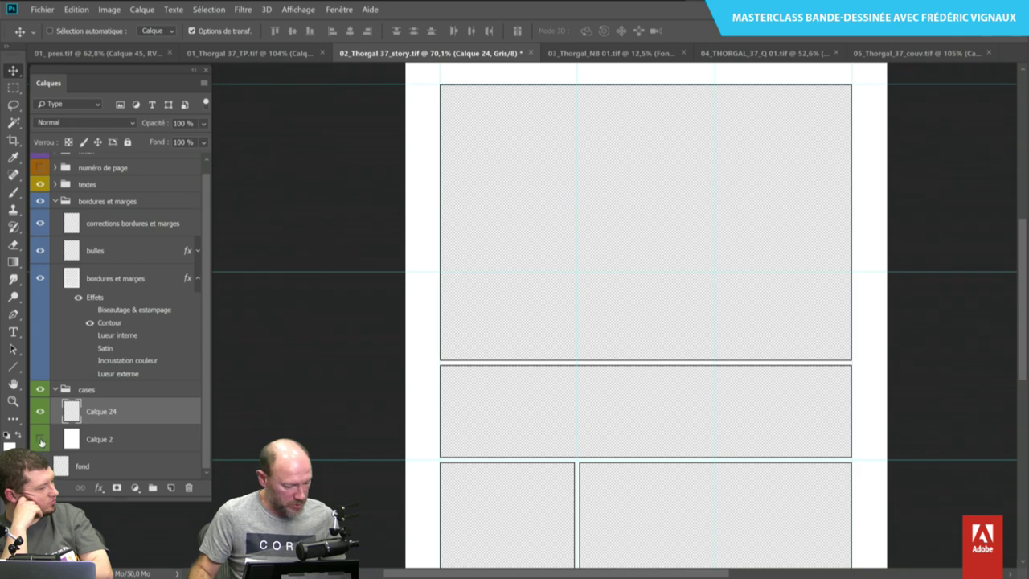
pyautogui.click(42, 440)
# Choose the 10 px _crayon HB pencil brush with the middle panel framed.
pyautogui.press('b')
pyautogui.moveTo(575, 373); pyautogui.dragTo(581, 213)
pyautogui.scroll(3, 645, 292)
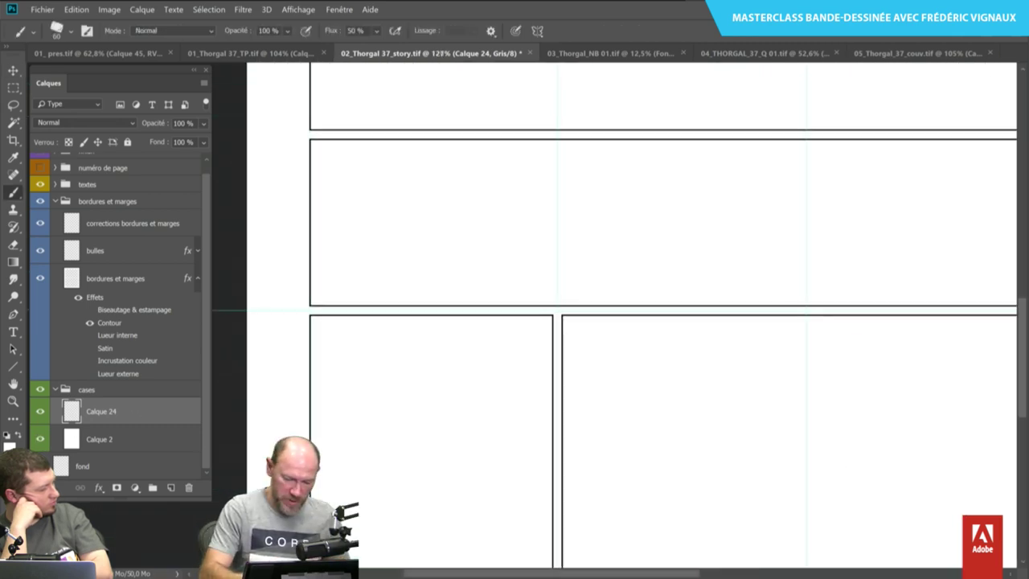
pyautogui.click(33, 33)
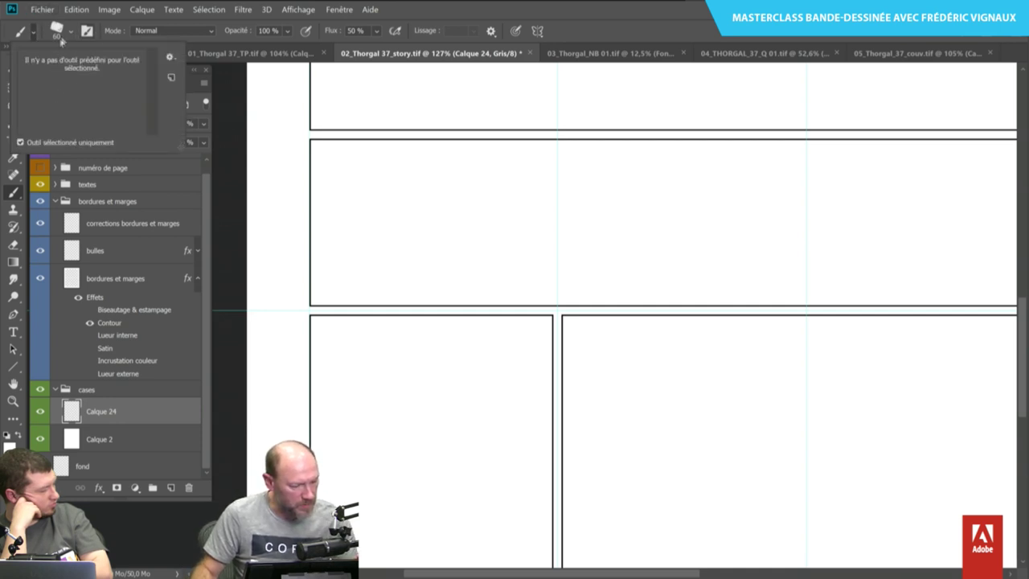
pyautogui.click(72, 33)
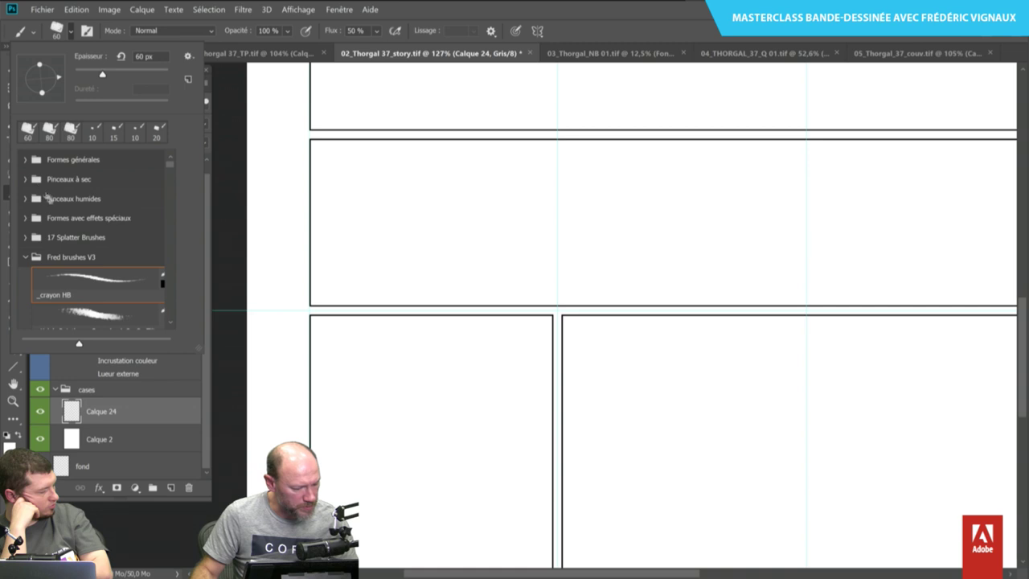
pyautogui.click(91, 131)
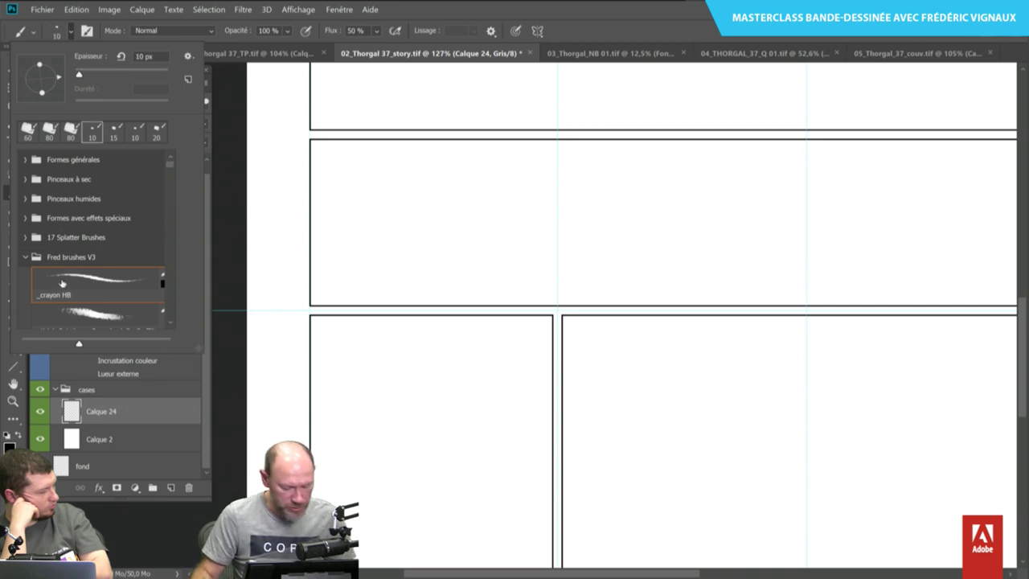
pyautogui.click(725, 293)
pyautogui.moveTo(747, 219)
pyautogui.mouseDown()
pyautogui.moveTo(689, 240)
pyautogui.moveTo(697, 183)
pyautogui.mouseUp()
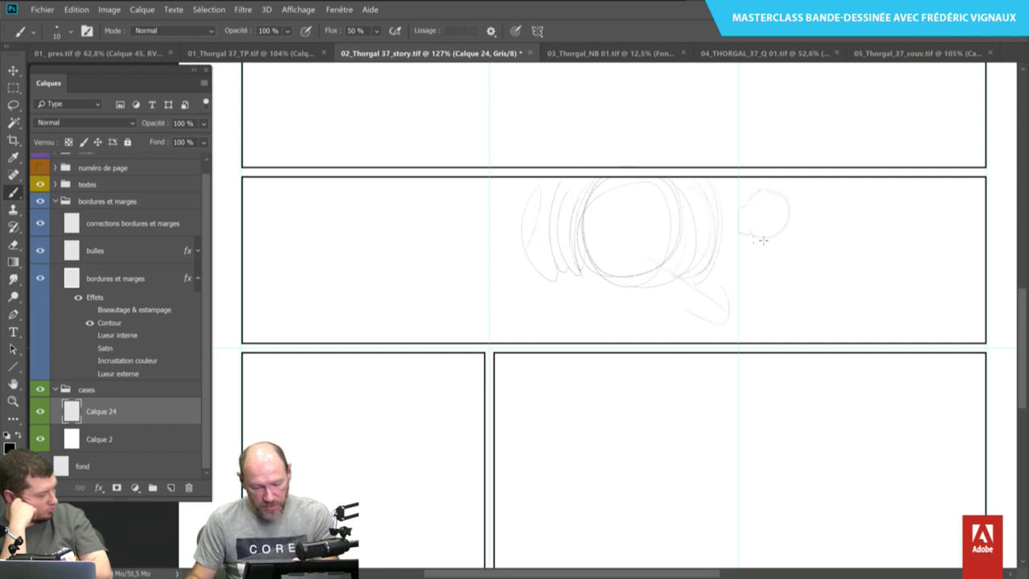
# With guides hidden, sketch the girl's head, face and shoulders plus a round bear head; enlarge the brush.
pyautogui.hotkey('ctrl', 'h')
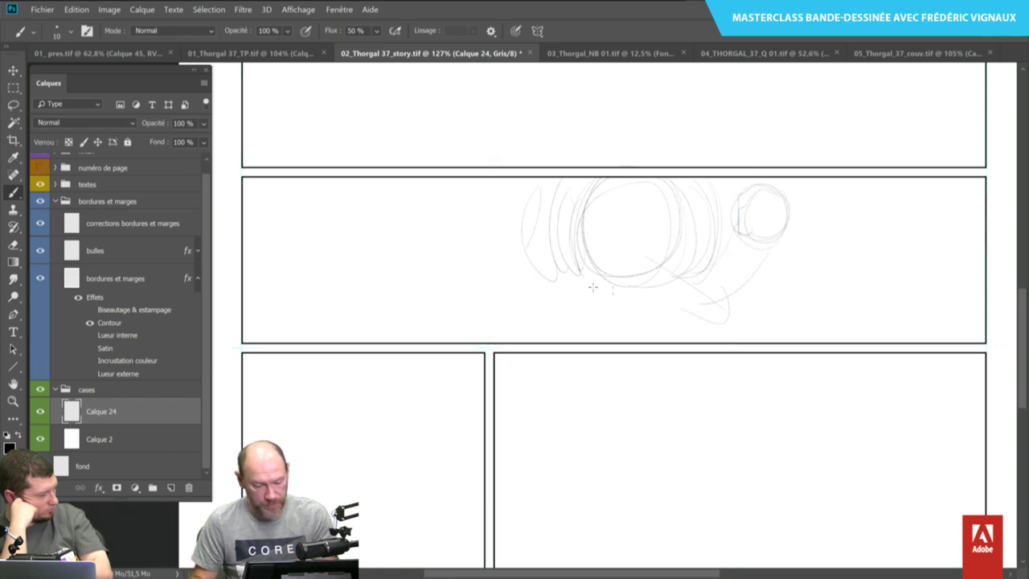
pyautogui.moveTo(553, 285); pyautogui.dragTo(484, 199)
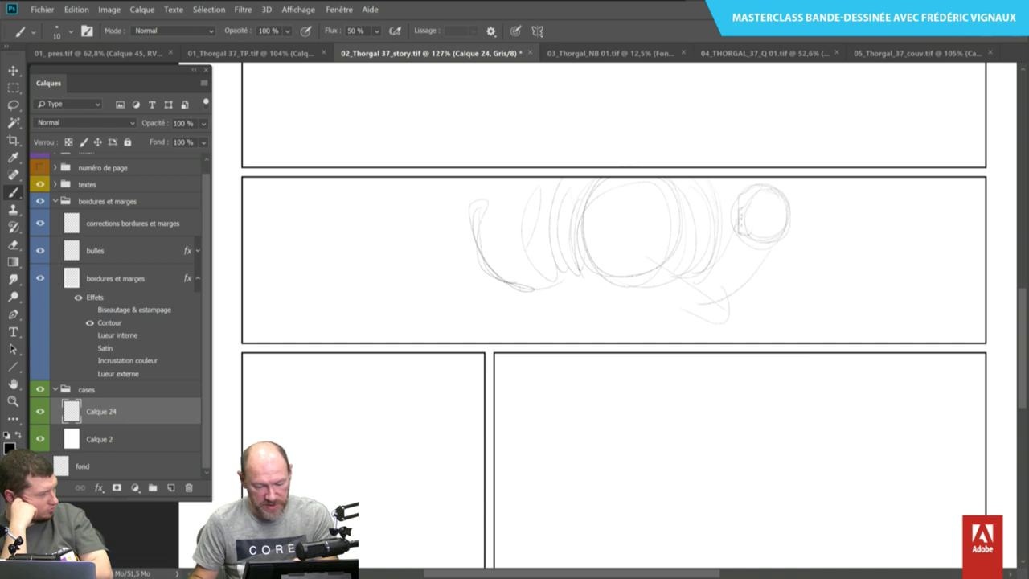
pyautogui.moveTo(768, 217)
pyautogui.mouseDown()
pyautogui.moveTo(799, 209)
pyautogui.moveTo(757, 183)
pyautogui.moveTo(755, 223)
pyautogui.mouseUp()
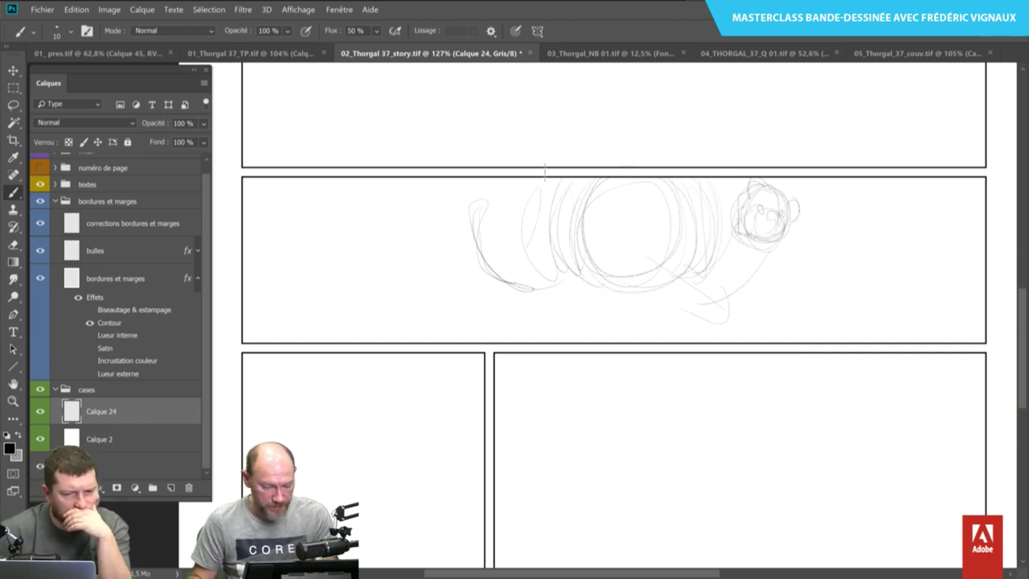
pyautogui.moveTo(668, 248); pyautogui.dragTo(674, 250)
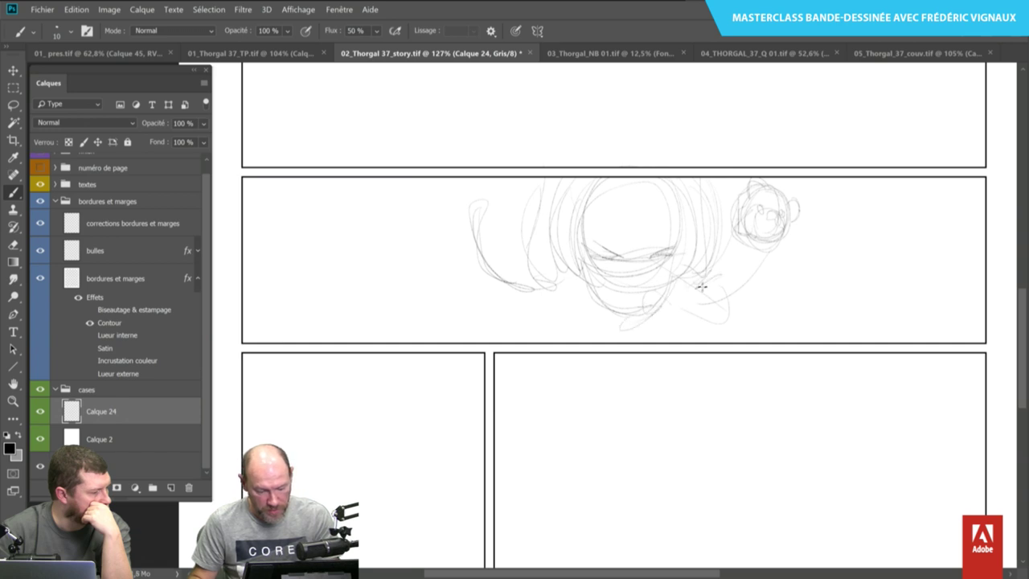
pyautogui.moveTo(526, 288); pyautogui.dragTo(501, 336)
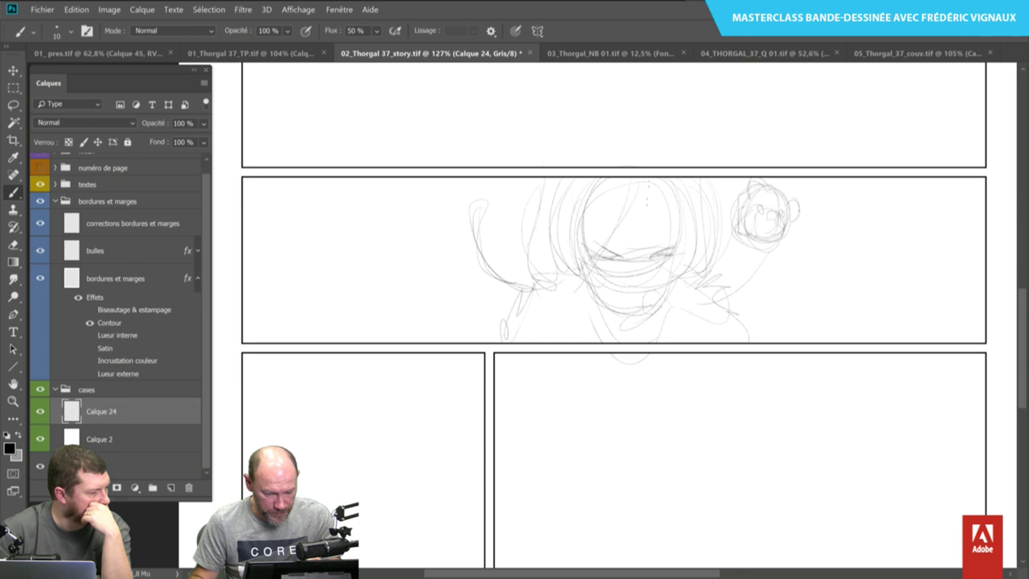
pyautogui.press(']')
pyautogui.press(']')
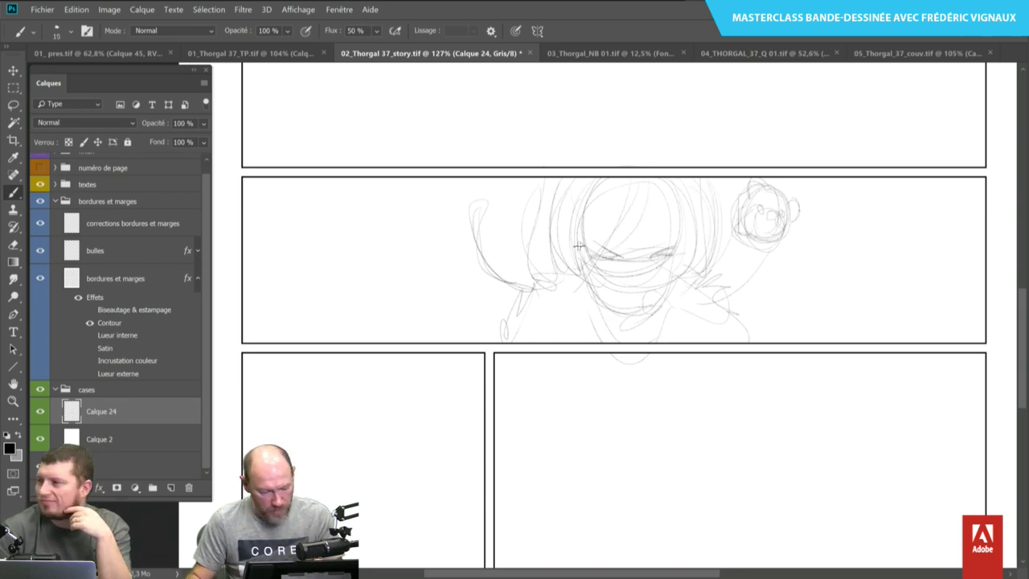
# Ink dark hair strands over the face and draw the girl's closed eyes.
pyautogui.press(']')
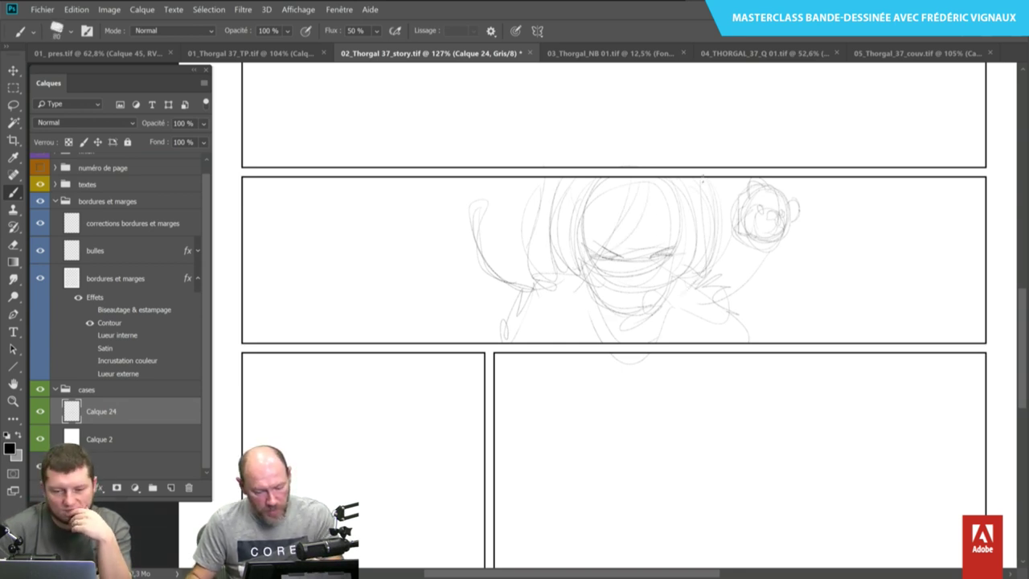
pyautogui.moveTo(704, 180); pyautogui.dragTo(721, 250)
pyautogui.press('[')
pyautogui.press('[')
pyautogui.moveTo(703, 178); pyautogui.dragTo(693, 288)
pyautogui.moveTo(659, 181); pyautogui.dragTo(659, 237)
pyautogui.moveTo(655, 199); pyautogui.dragTo(635, 303)
pyautogui.moveTo(619, 187); pyautogui.dragTo(555, 292)
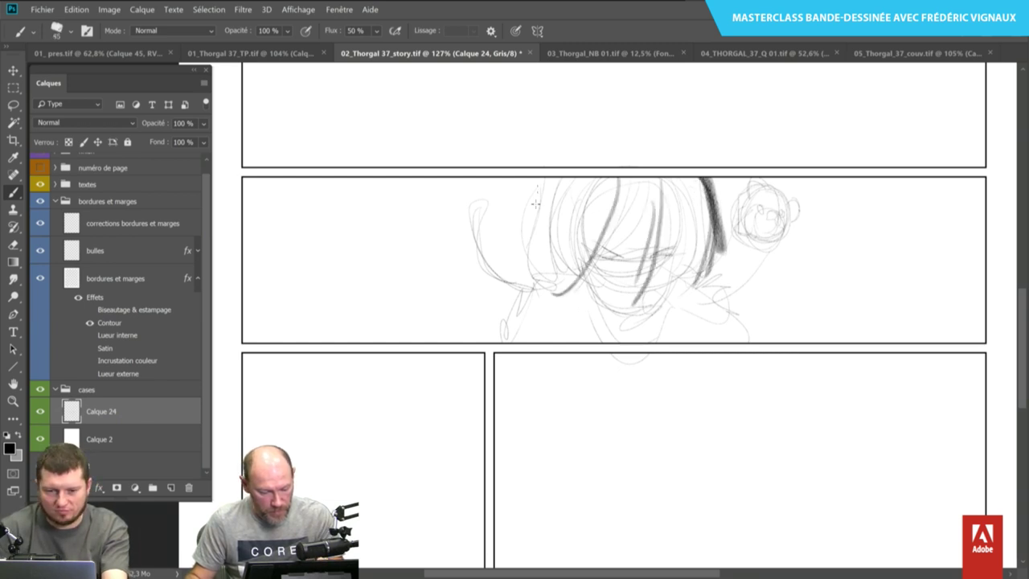
pyautogui.moveTo(545, 179); pyautogui.dragTo(554, 291)
pyautogui.moveTo(657, 256); pyautogui.dragTo(667, 251)
pyautogui.moveTo(602, 243); pyautogui.dragTo(626, 254)
pyautogui.moveTo(651, 249); pyautogui.dragTo(675, 252)
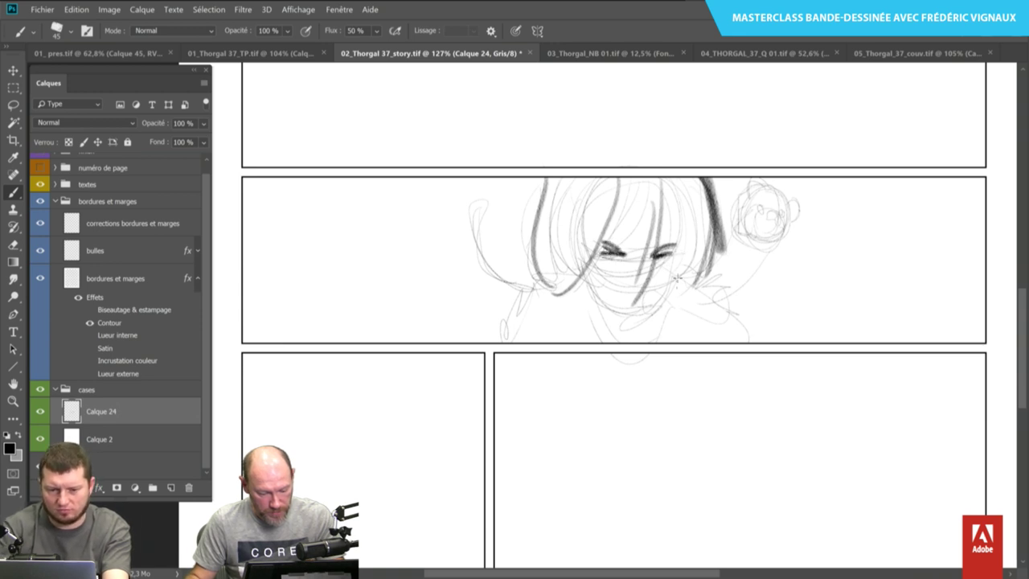
# Draw the chin, left arm, bear's ear and stick, and darken the hair's left side.
pyautogui.moveTo(648, 320); pyautogui.dragTo(611, 318)
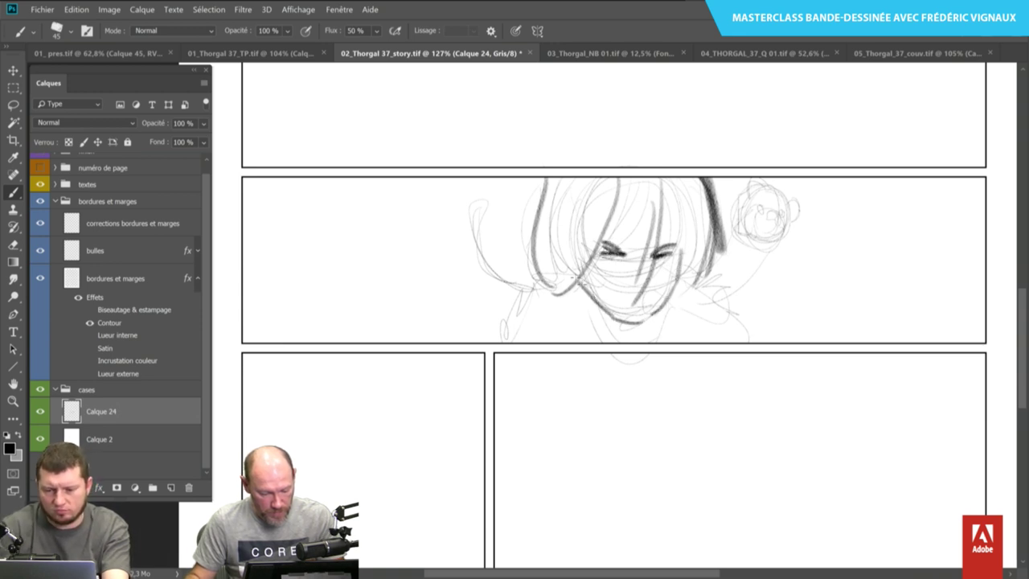
pyautogui.moveTo(552, 278); pyautogui.dragTo(508, 326)
pyautogui.moveTo(760, 210)
pyautogui.mouseDown()
pyautogui.moveTo(799, 221)
pyautogui.moveTo(770, 181)
pyautogui.mouseUp()
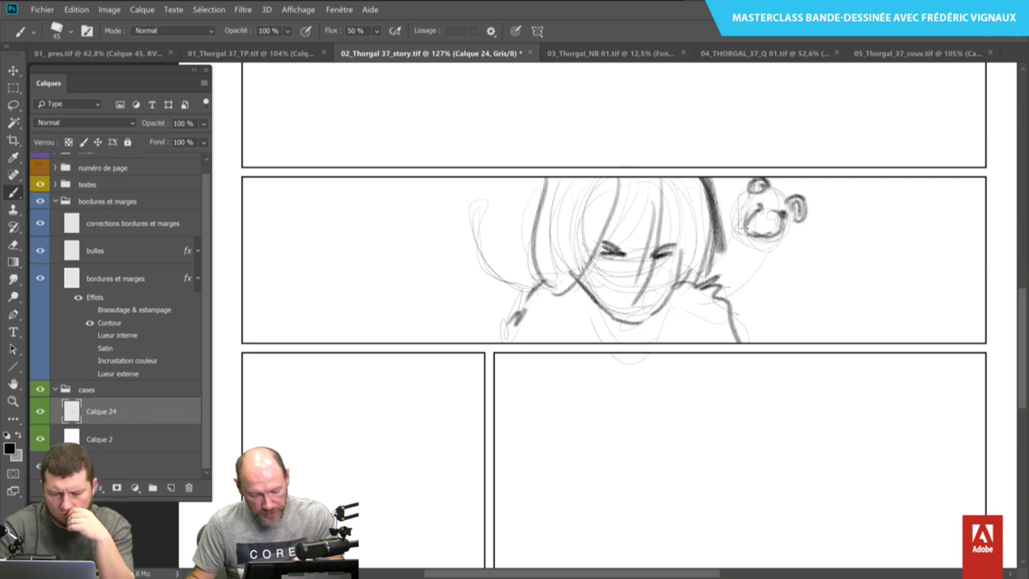
pyautogui.moveTo(767, 252)
pyautogui.mouseDown()
pyautogui.moveTo(735, 319)
pyautogui.moveTo(727, 307)
pyautogui.mouseUp()
pyautogui.moveTo(723, 254); pyautogui.dragTo(712, 285)
pyautogui.moveTo(701, 223); pyautogui.dragTo(693, 234)
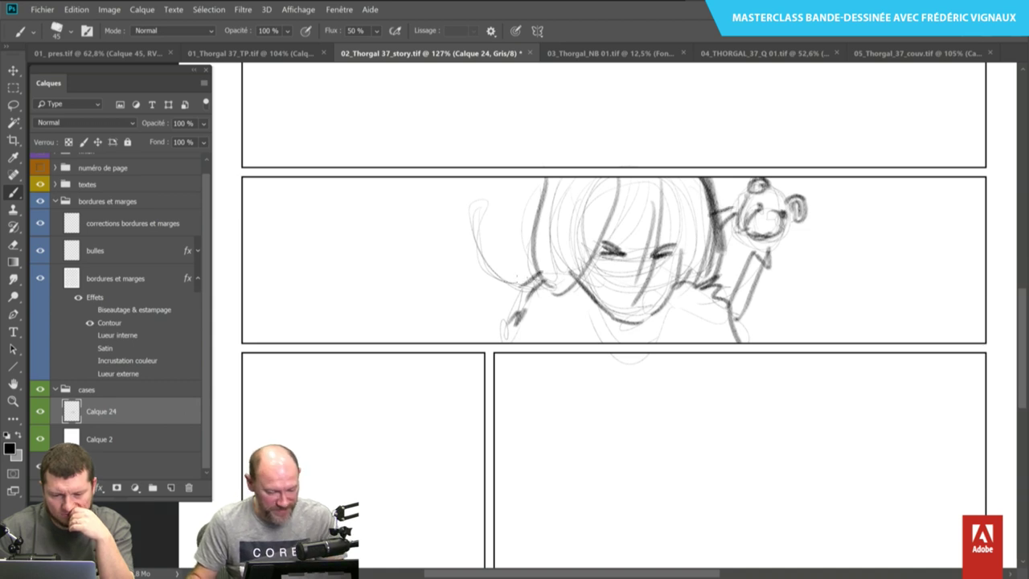
pyautogui.moveTo(481, 193)
pyautogui.mouseDown()
pyautogui.moveTo(531, 283)
pyautogui.moveTo(516, 323)
pyautogui.mouseUp()
# Add shoulder lines and reinforce the chin, nose, left cheek and right hairline.
pyautogui.moveTo(688, 289); pyautogui.dragTo(655, 331)
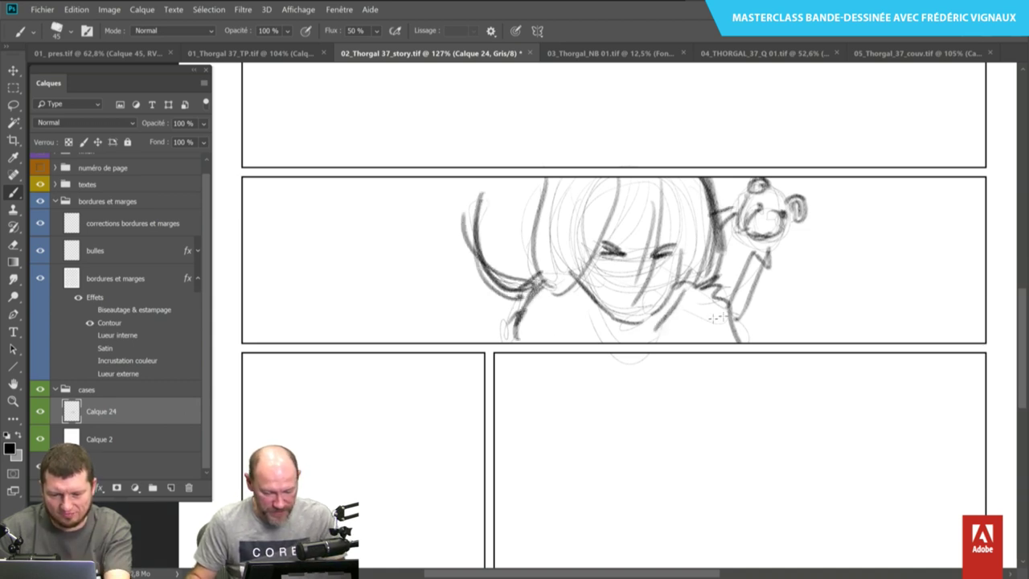
pyautogui.moveTo(723, 290); pyautogui.dragTo(727, 324)
pyautogui.moveTo(540, 303); pyautogui.dragTo(569, 340)
pyautogui.moveTo(556, 274)
pyautogui.mouseDown()
pyautogui.moveTo(533, 325)
pyautogui.moveTo(511, 338)
pyautogui.mouseUp()
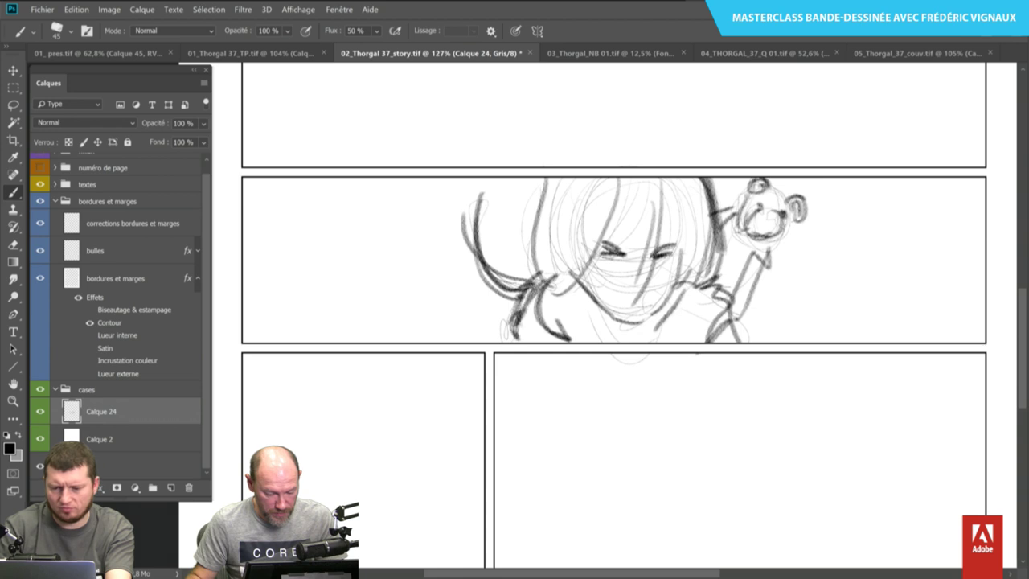
pyautogui.moveTo(585, 276); pyautogui.dragTo(630, 341)
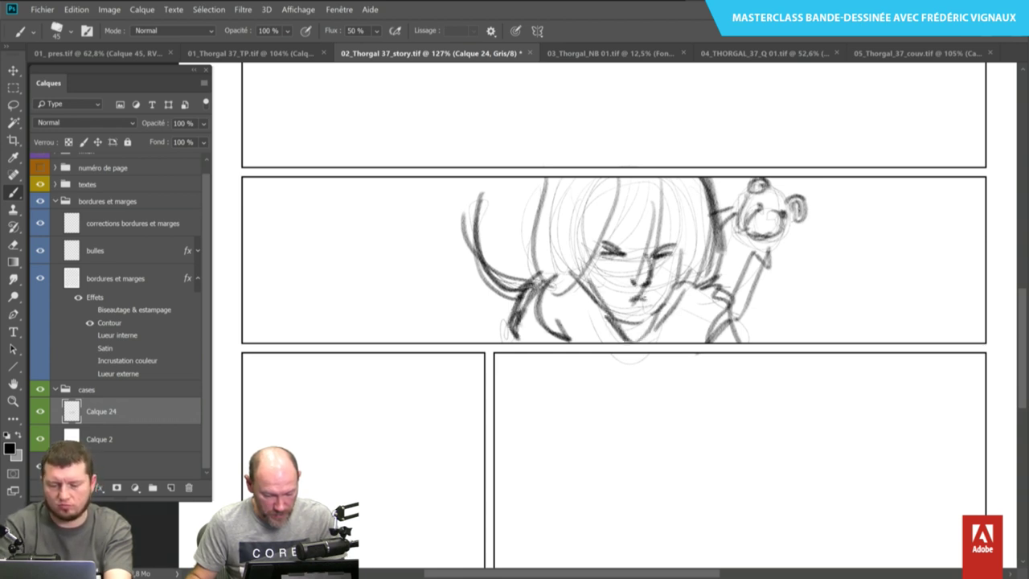
pyautogui.moveTo(584, 262); pyautogui.dragTo(586, 291)
pyautogui.moveTo(632, 291); pyautogui.dragTo(636, 303)
pyautogui.moveTo(703, 177); pyautogui.dragTo(712, 244)
pyautogui.moveTo(641, 217); pyautogui.dragTo(654, 231)
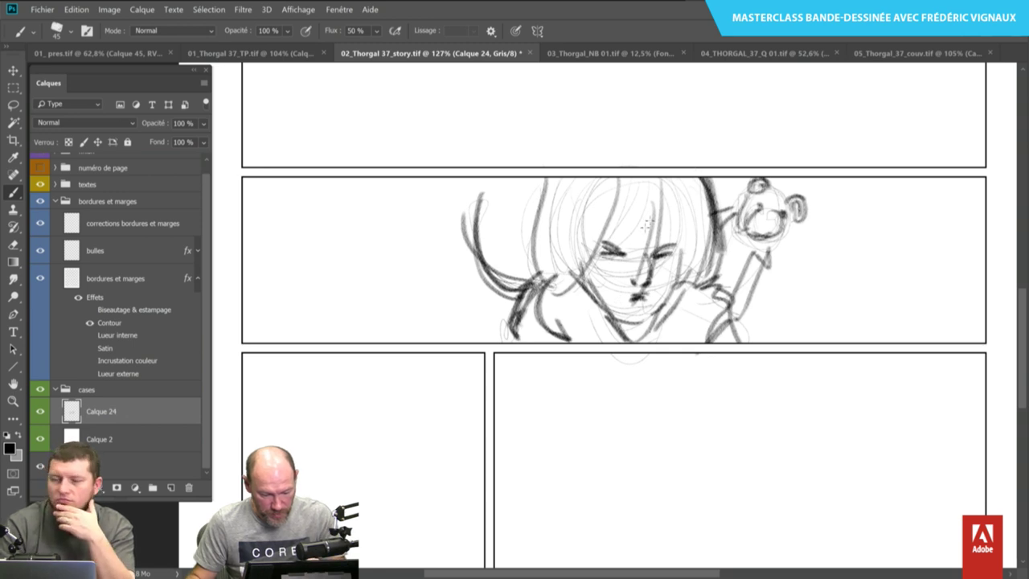
# Lasso the girl's face and free-transform it larger, moving it up and right.
pyautogui.press('l')
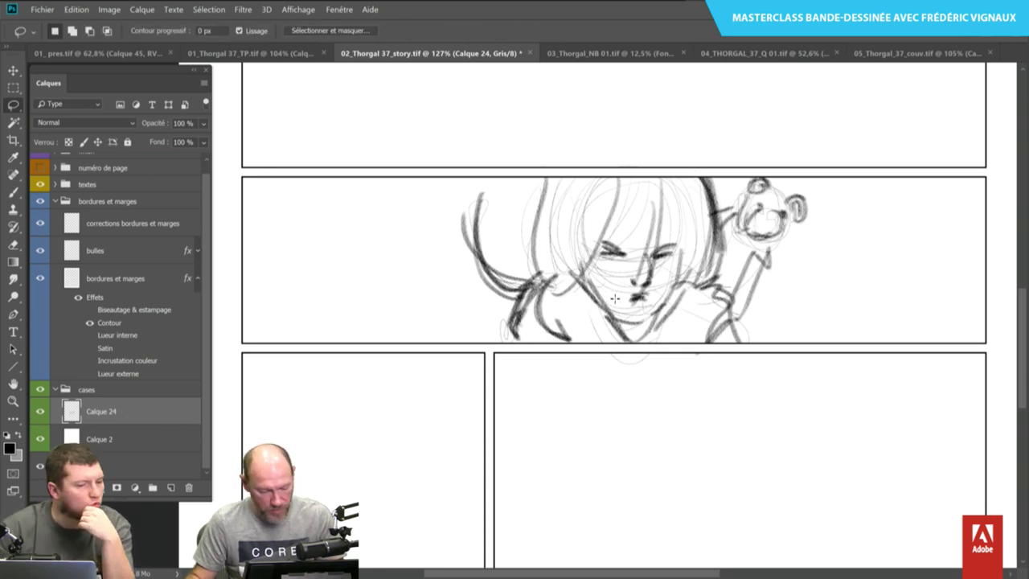
pyautogui.moveTo(605, 293); pyautogui.dragTo(599, 266)
pyautogui.press('v')
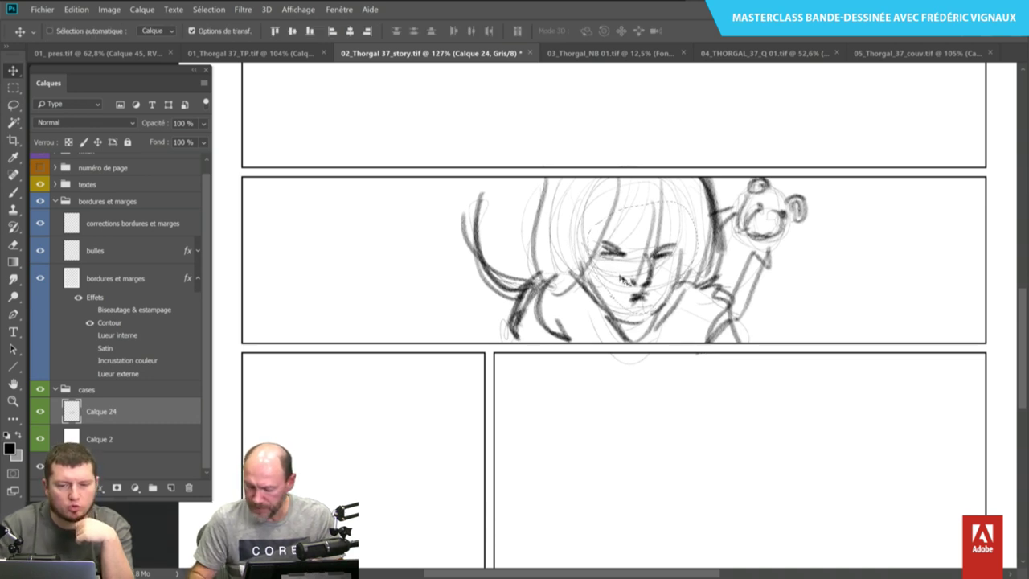
pyautogui.moveTo(596, 279); pyautogui.dragTo(599, 276)
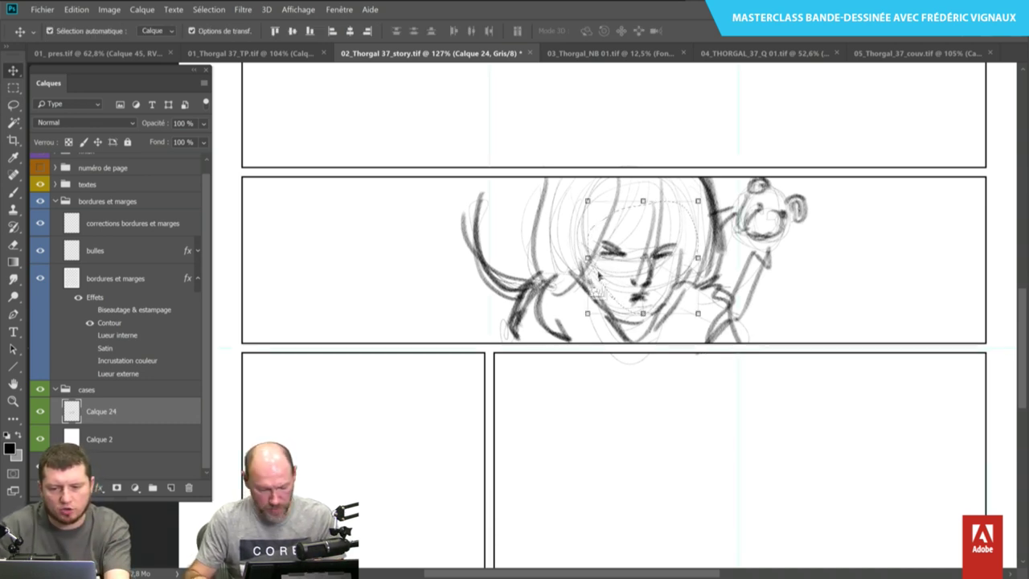
pyautogui.moveTo(588, 201); pyautogui.dragTo(572, 182)
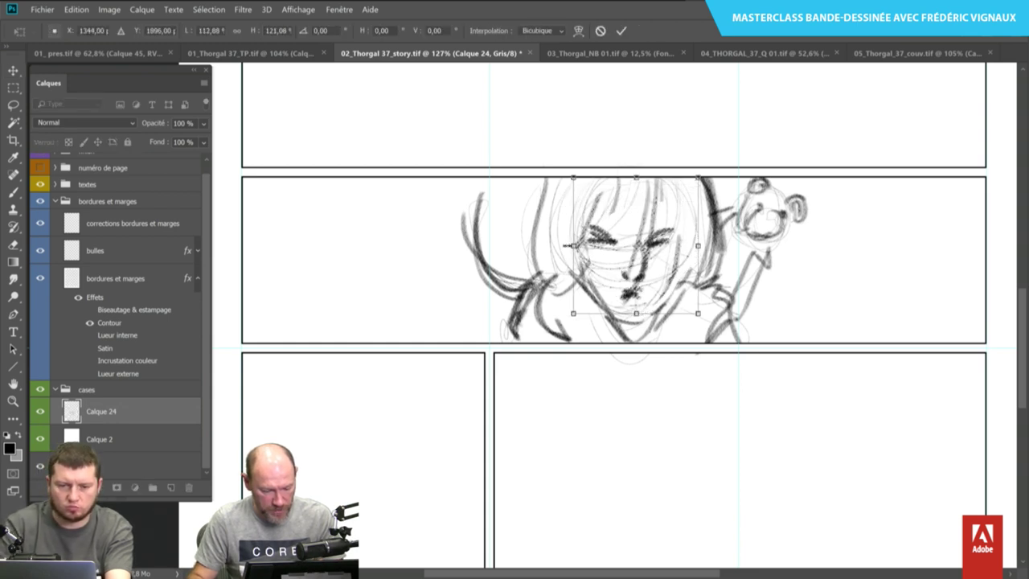
pyautogui.moveTo(572, 245); pyautogui.dragTo(560, 245)
pyautogui.moveTo(622, 279); pyautogui.dragTo(645, 267)
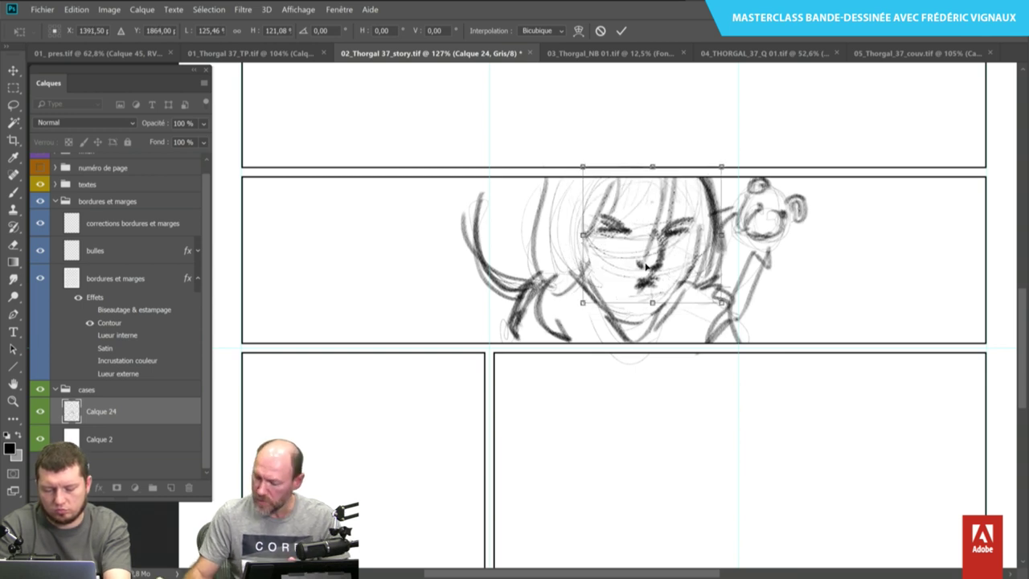
pyautogui.press('Return')
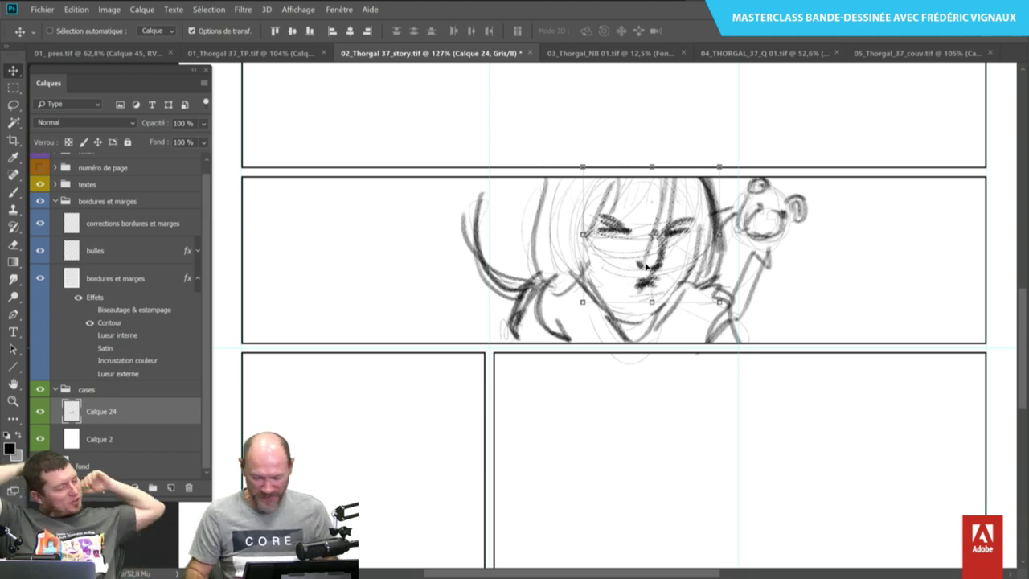
pyautogui.scroll(-1, 640, 416)
pyautogui.hscroll(1, 641, 415)
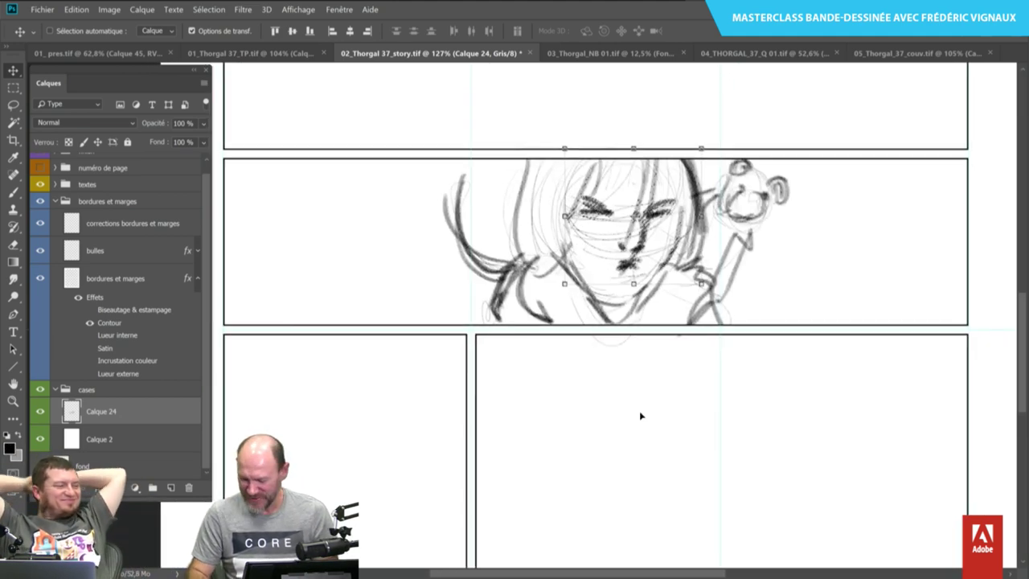
# Marquee the whole girl-and-bear sketch and stretch it to about 107% width, nudged right.
pyautogui.press('m')
pyautogui.moveTo(774, 318); pyautogui.dragTo(840, 329)
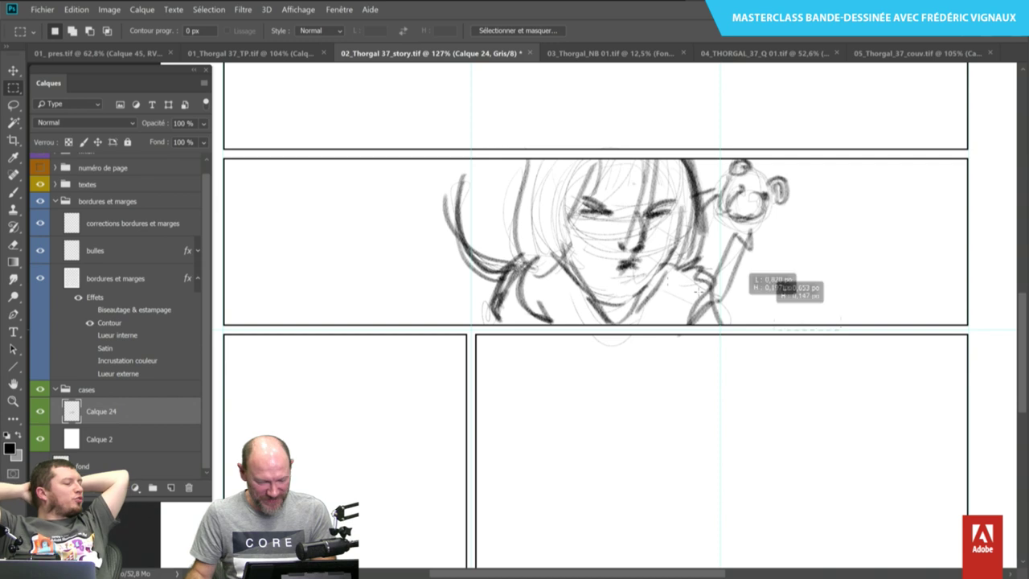
pyautogui.moveTo(771, 319); pyautogui.dragTo(345, 150)
pyautogui.press('v')
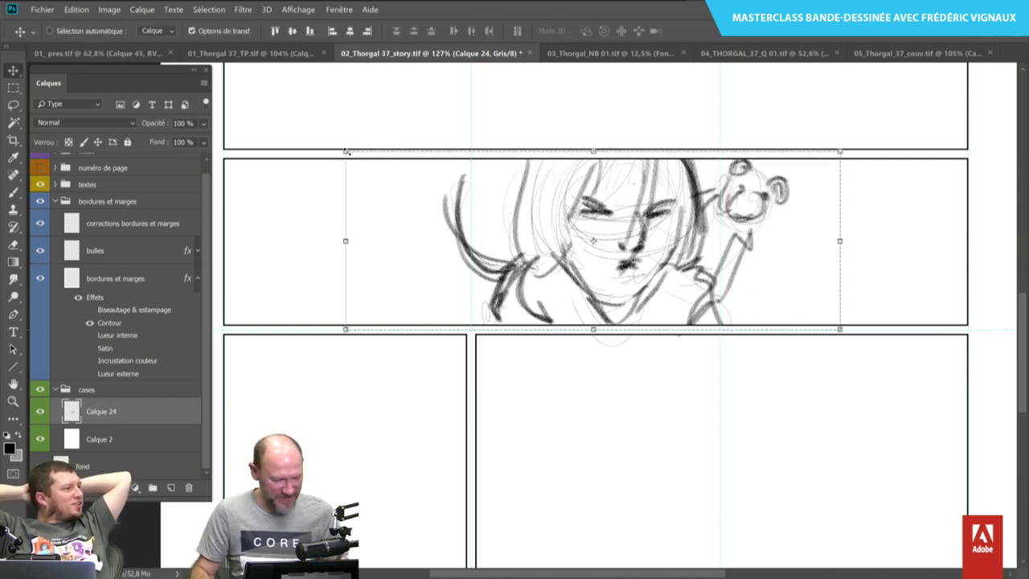
pyautogui.moveTo(344, 240); pyautogui.dragTo(309, 239)
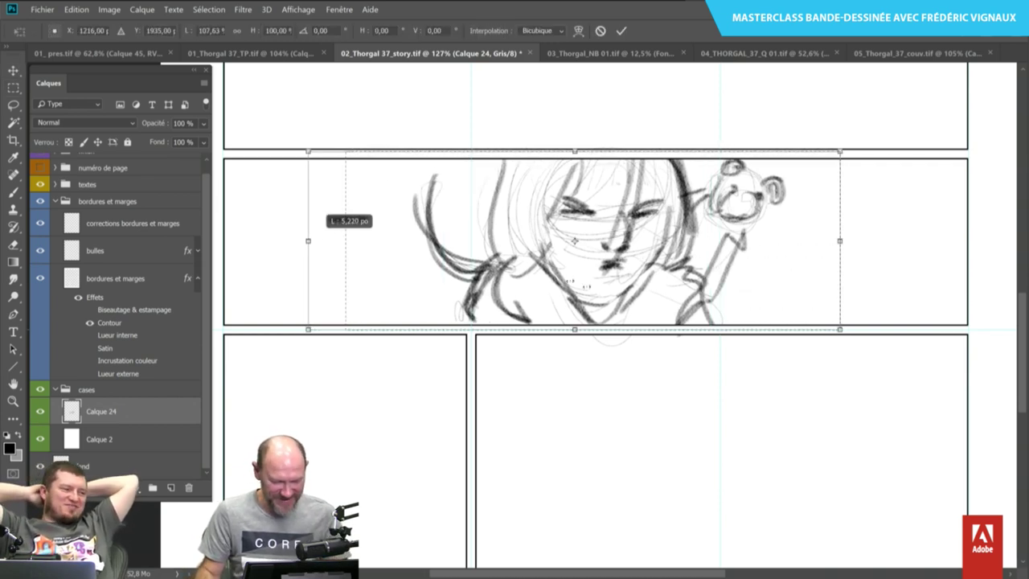
pyautogui.moveTo(594, 280); pyautogui.dragTo(611, 283)
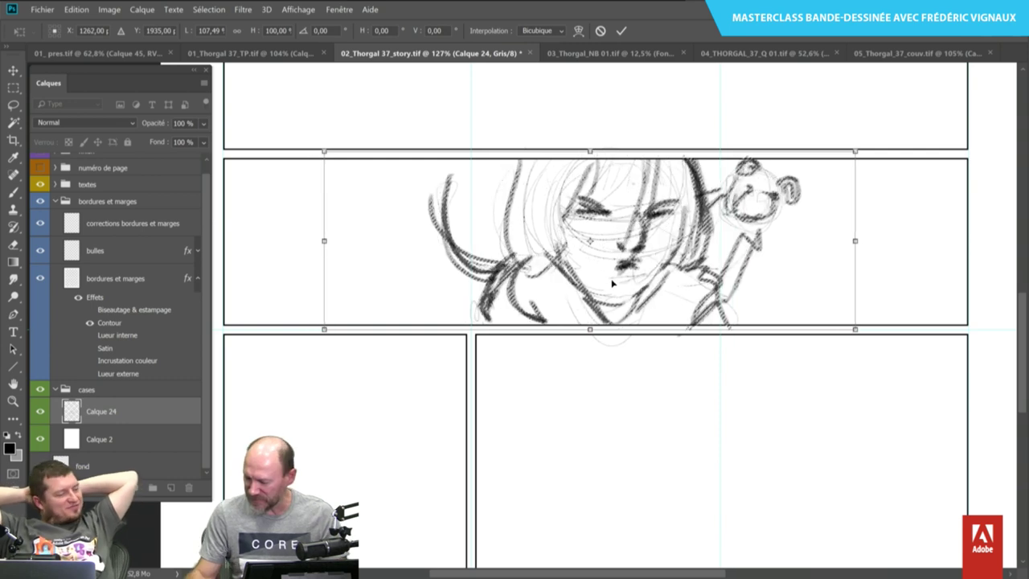
pyautogui.press('Return')
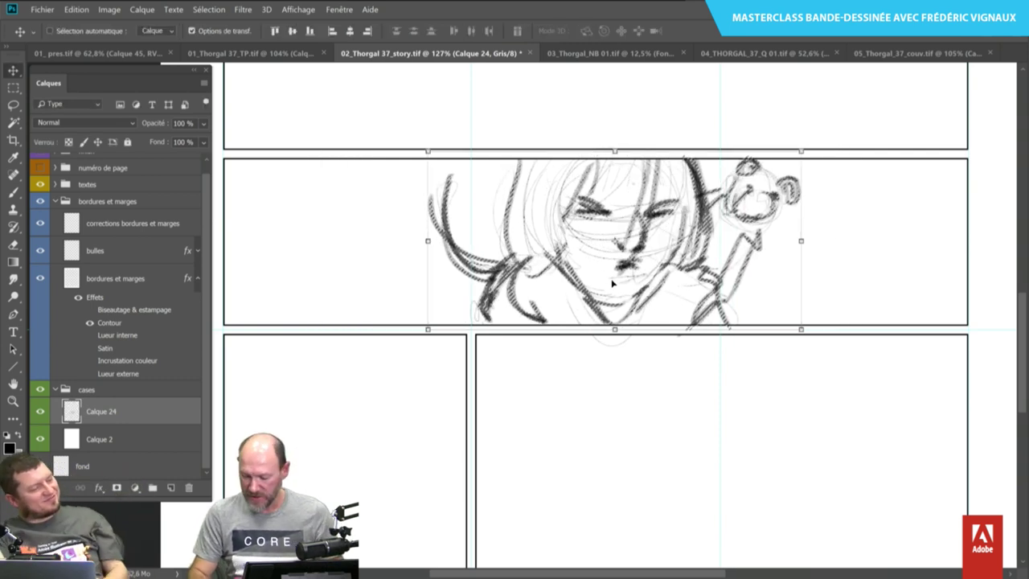
pyautogui.press('b')
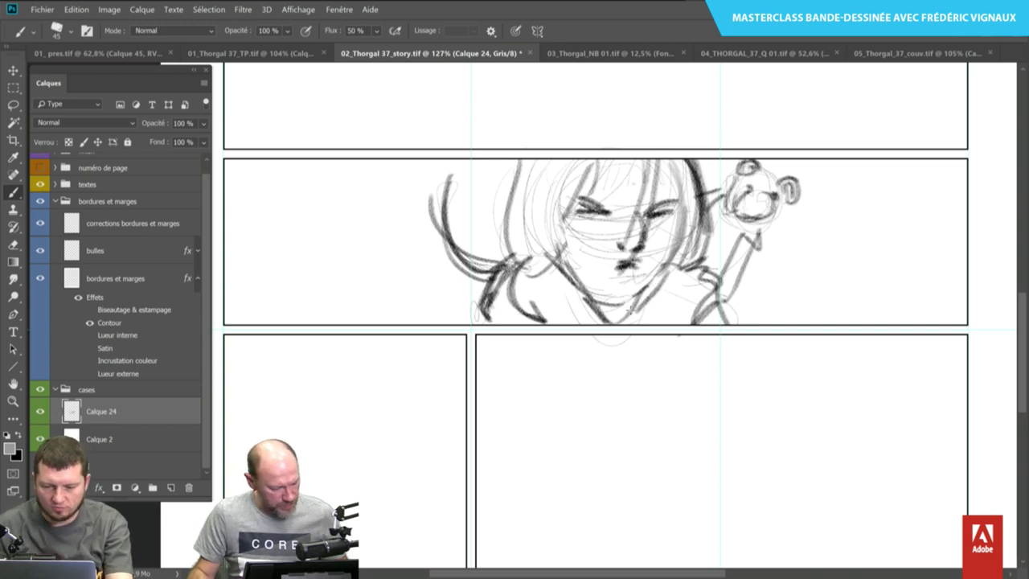
# Reset to default black and add dark strokes through the face and left hair.
pyautogui.press('x')
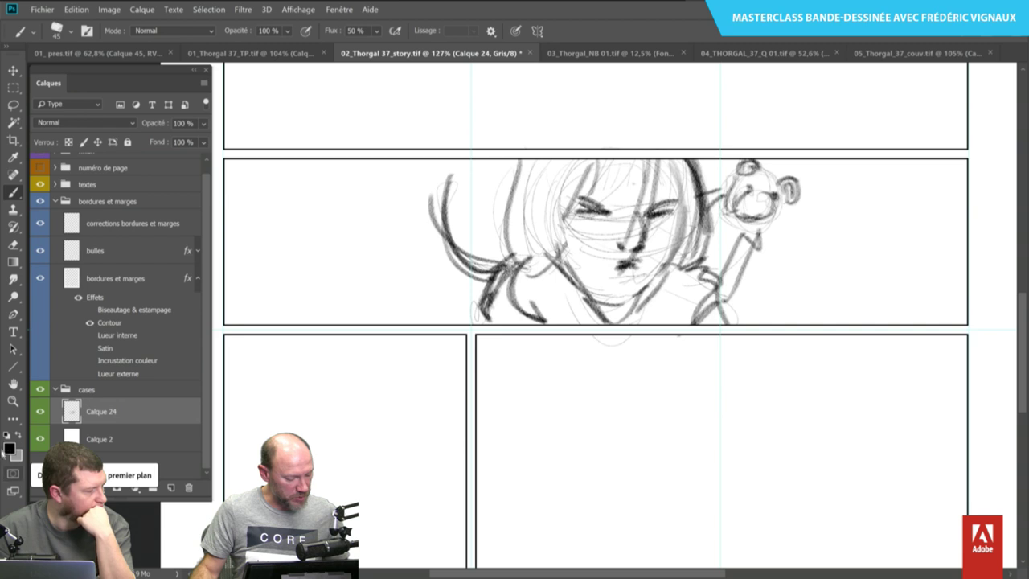
pyautogui.press('x')
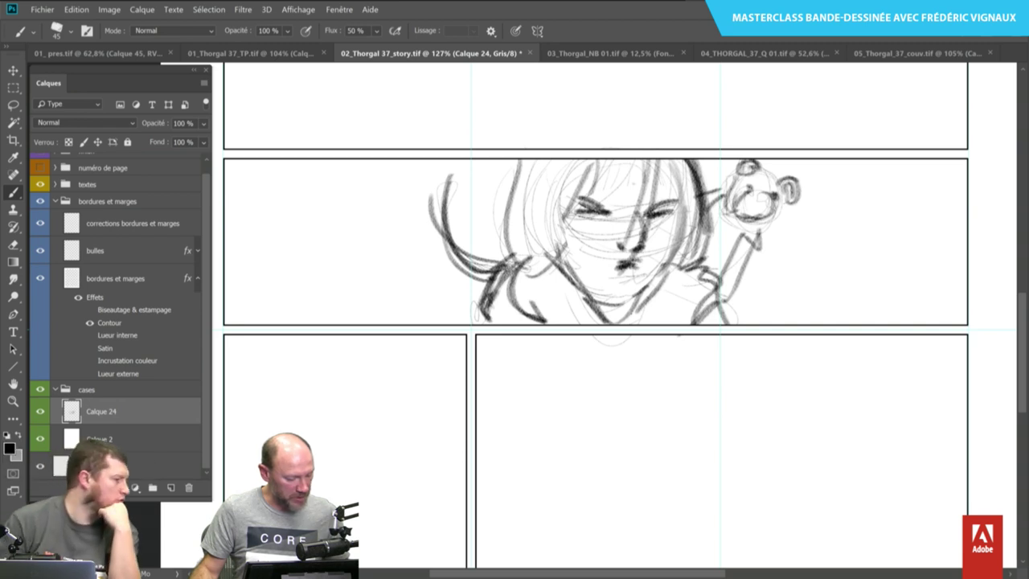
pyautogui.click(7, 435)
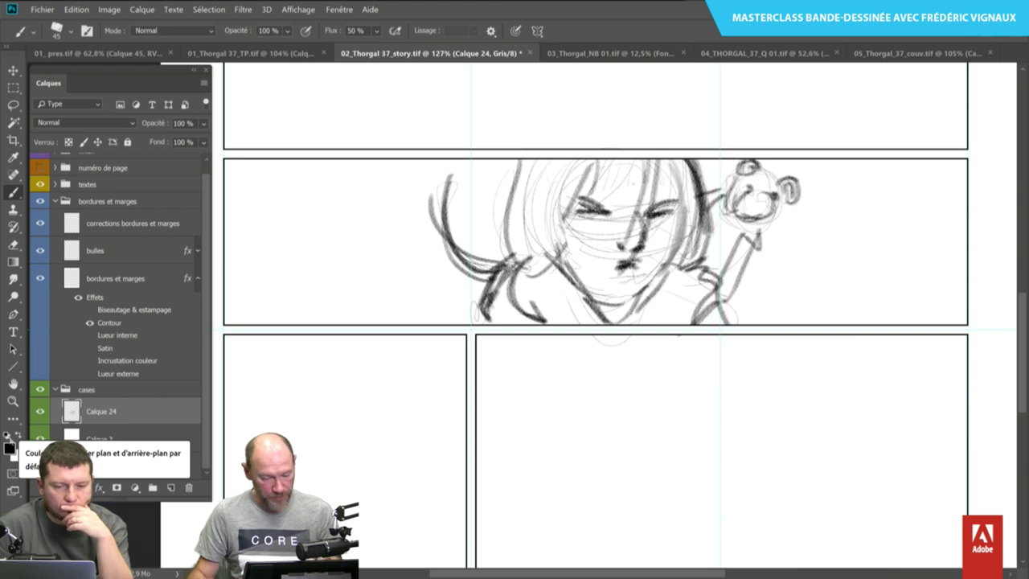
pyautogui.moveTo(530, 148); pyautogui.dragTo(509, 259)
pyautogui.moveTo(599, 161); pyautogui.dragTo(559, 234)
pyautogui.moveTo(643, 161); pyautogui.dragTo(602, 307)
pyautogui.moveTo(703, 159); pyautogui.dragTo(674, 270)
pyautogui.moveTo(699, 236); pyautogui.dragTo(678, 262)
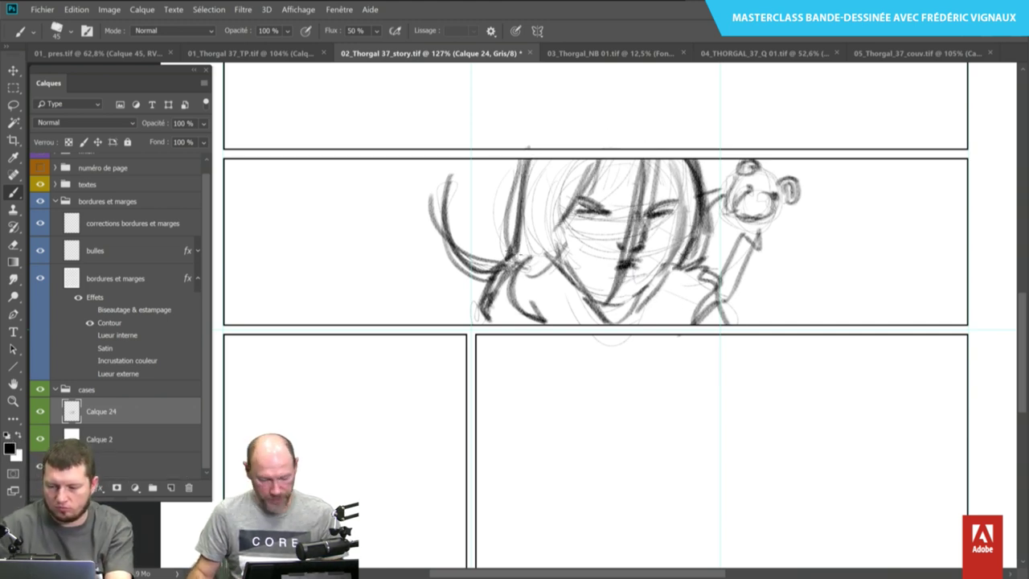
pyautogui.moveTo(528, 161); pyautogui.dragTo(486, 322)
# Darken the lower face, shoulder, neck and bear's head, then mirror the canvas view.
pyautogui.moveTo(683, 263); pyautogui.dragTo(635, 326)
pyautogui.moveTo(715, 255); pyautogui.dragTo(693, 320)
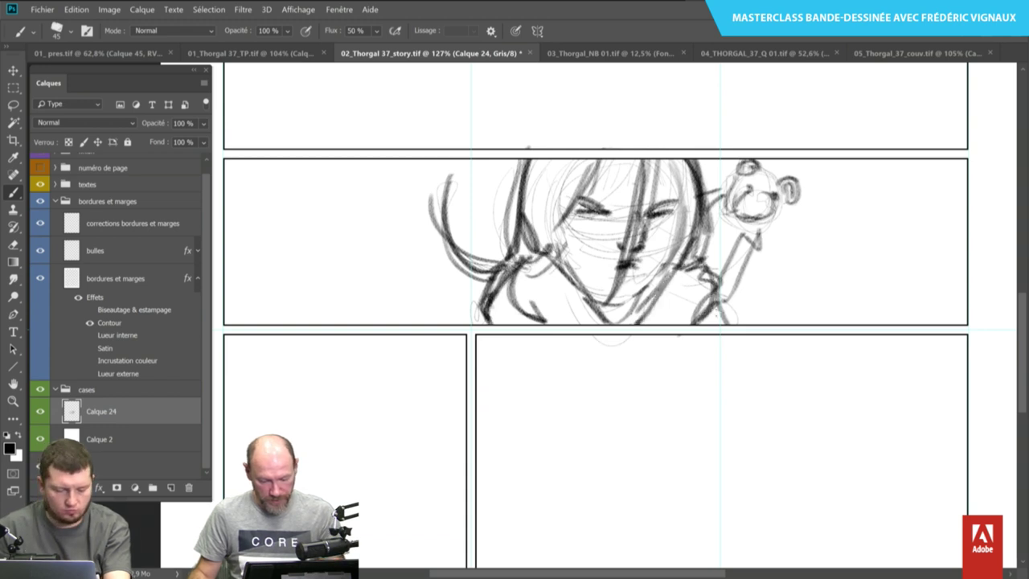
pyautogui.moveTo(763, 186)
pyautogui.mouseDown()
pyautogui.moveTo(771, 225)
pyautogui.moveTo(794, 175)
pyautogui.mouseUp()
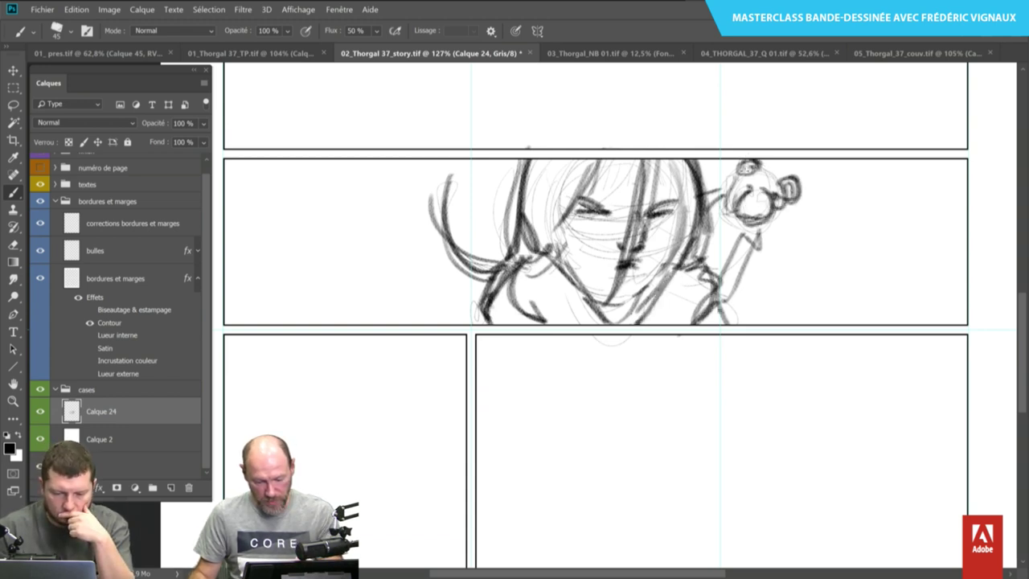
pyautogui.moveTo(435, 170)
pyautogui.mouseDown()
pyautogui.moveTo(511, 272)
pyautogui.moveTo(492, 323)
pyautogui.mouseUp()
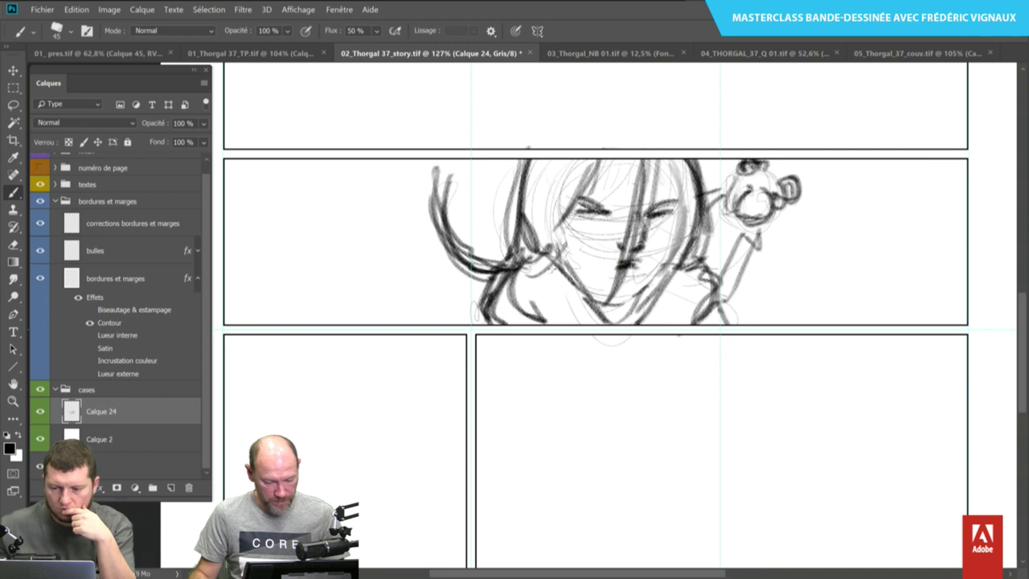
pyautogui.moveTo(579, 243); pyautogui.dragTo(545, 323)
pyautogui.moveTo(661, 289); pyautogui.dragTo(626, 324)
pyautogui.moveTo(590, 294); pyautogui.dragTo(569, 324)
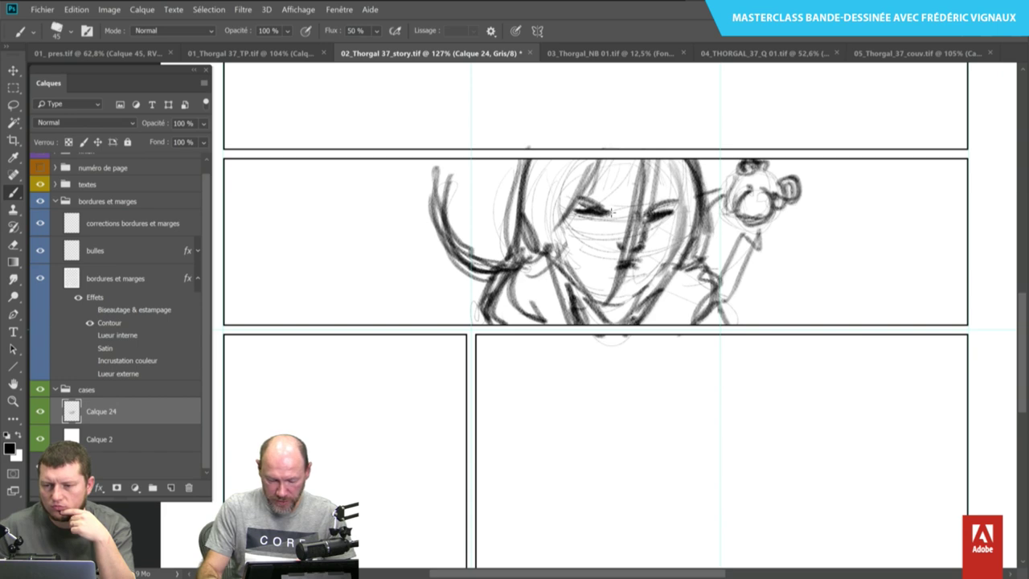
pyautogui.hotkey('ctrl', 'shift', 'h')
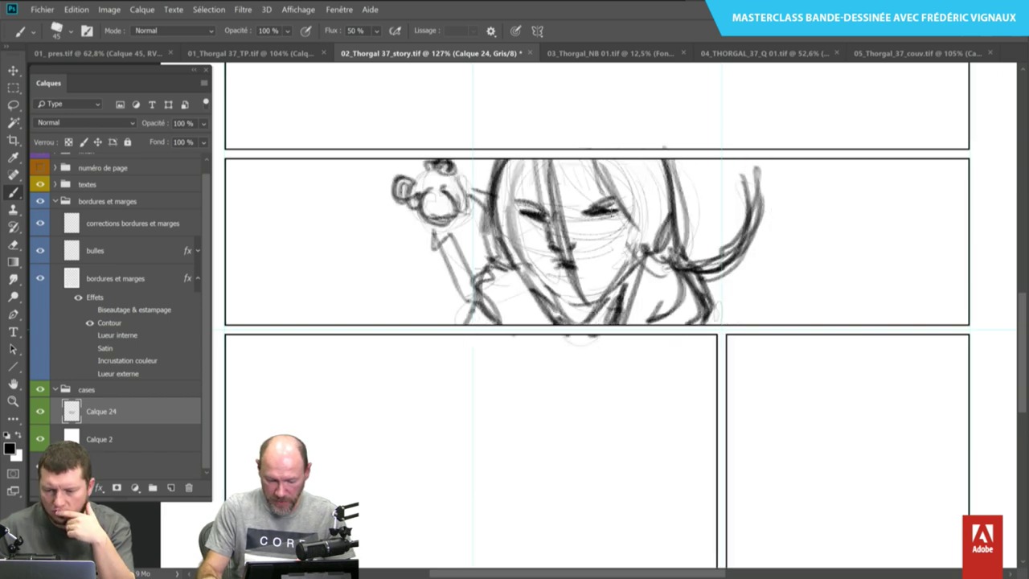
pyautogui.moveTo(472, 415); pyautogui.dragTo(563, 389)
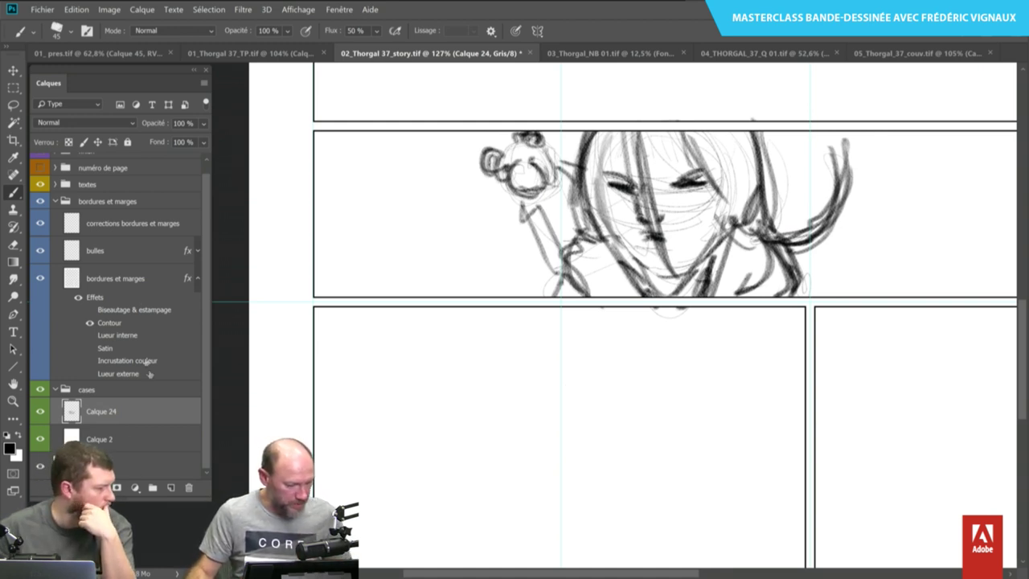
# Fade the sketch layer to 33% opacity and add a new layer above it.
pyautogui.click(204, 124)
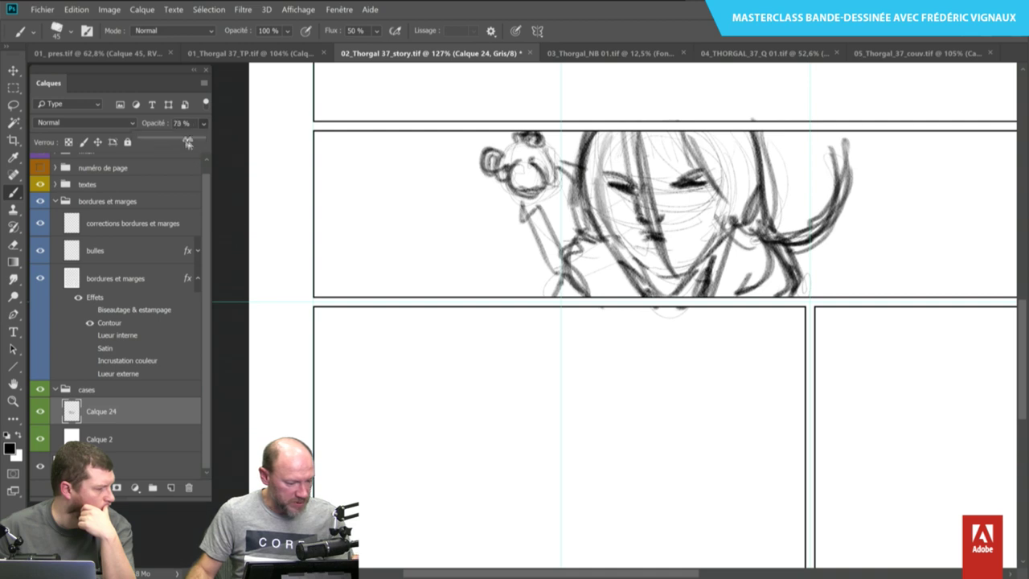
pyautogui.moveTo(170, 142); pyautogui.dragTo(159, 142)
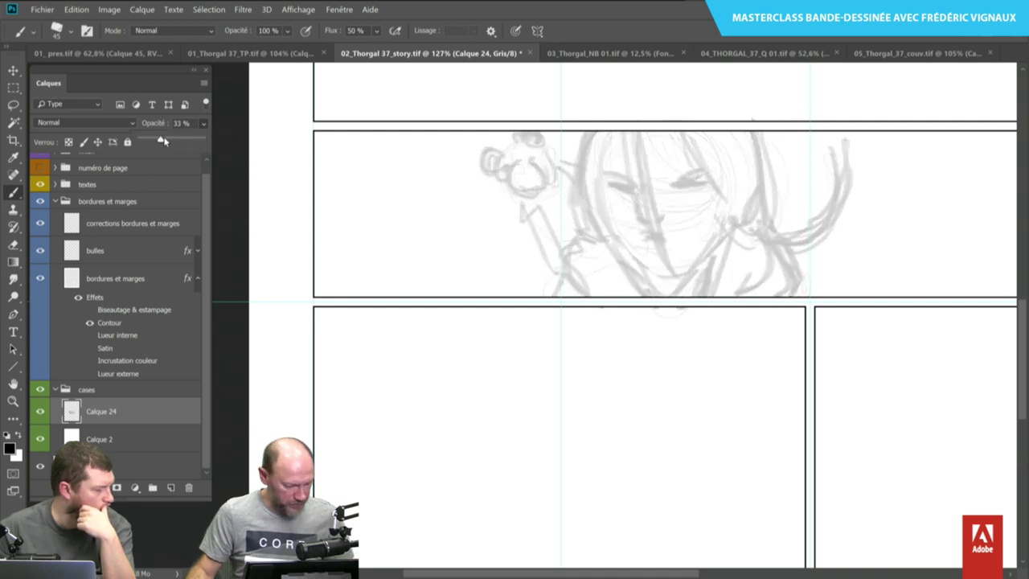
pyautogui.click(156, 418)
pyautogui.click(171, 490)
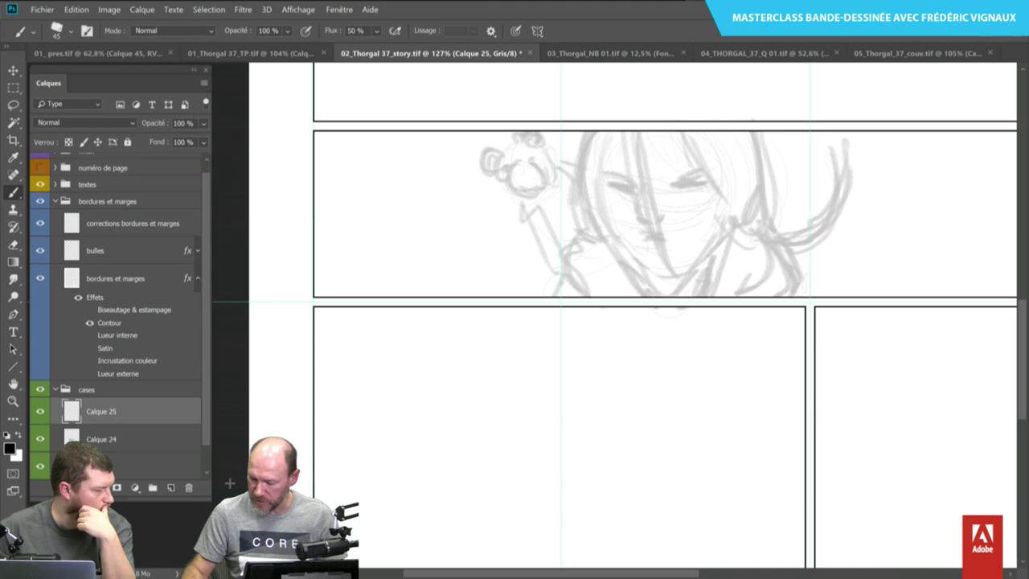
# Draw dark pencil lines over the girl's eyebrows, hair strands, nose and left jaw.
pyautogui.moveTo(681, 133); pyautogui.dragTo(704, 191)
pyautogui.moveTo(752, 110); pyautogui.dragTo(744, 225)
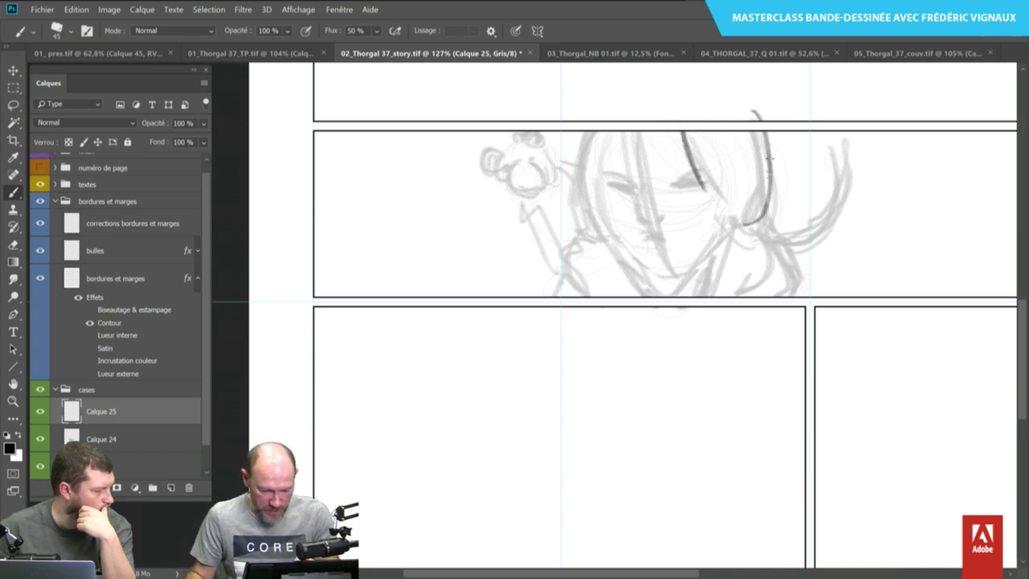
pyautogui.moveTo(767, 133); pyautogui.dragTo(774, 205)
pyautogui.moveTo(583, 110); pyautogui.dragTo(595, 197)
pyautogui.moveTo(632, 133); pyautogui.dragTo(640, 196)
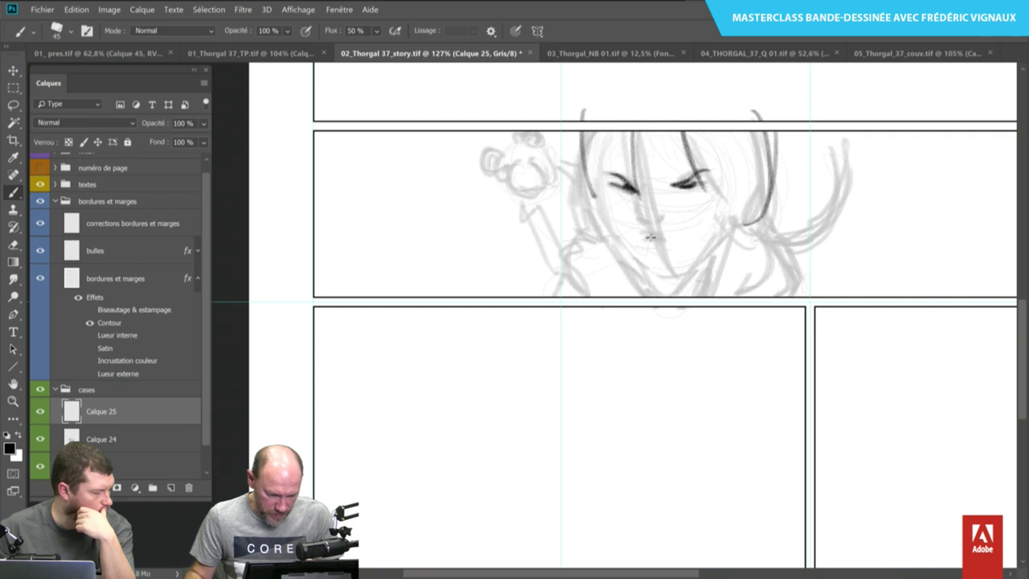
pyautogui.moveTo(641, 219); pyautogui.dragTo(657, 227)
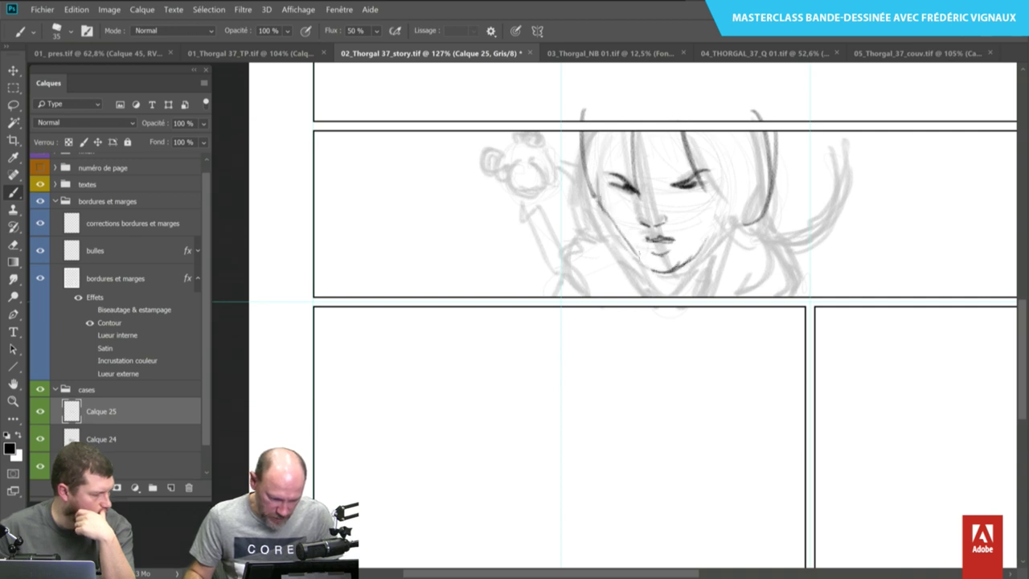
pyautogui.moveTo(601, 196); pyautogui.dragTo(619, 245)
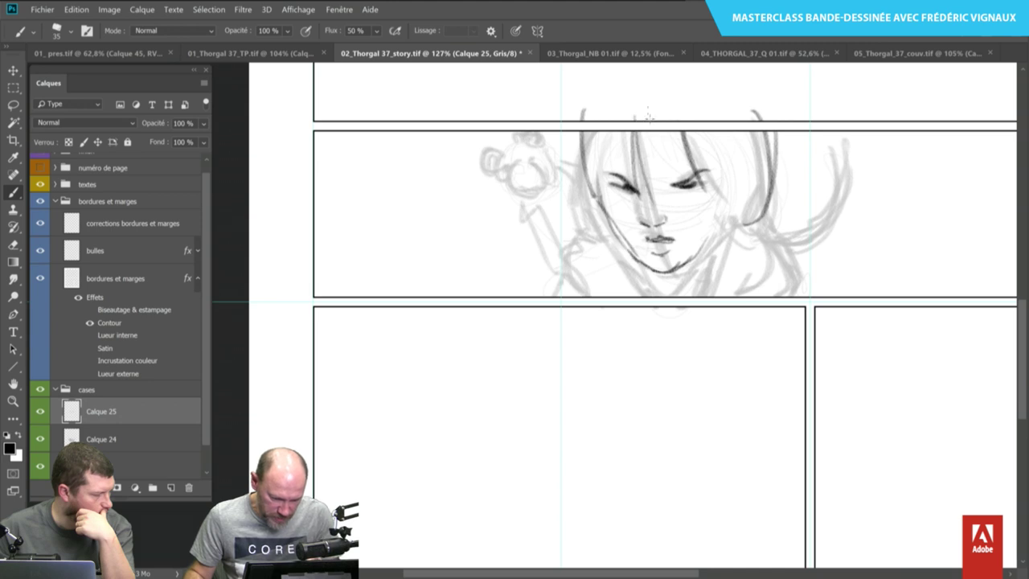
pyautogui.moveTo(648, 115); pyautogui.dragTo(700, 289)
pyautogui.moveTo(752, 125)
pyautogui.mouseDown()
pyautogui.moveTo(764, 221)
pyautogui.moveTo(755, 185)
pyautogui.moveTo(755, 213)
pyautogui.moveTo(744, 221)
pyautogui.mouseUp()
pyautogui.moveTo(711, 131)
pyautogui.mouseDown()
pyautogui.moveTo(732, 220)
pyautogui.moveTo(701, 216)
pyautogui.mouseUp()
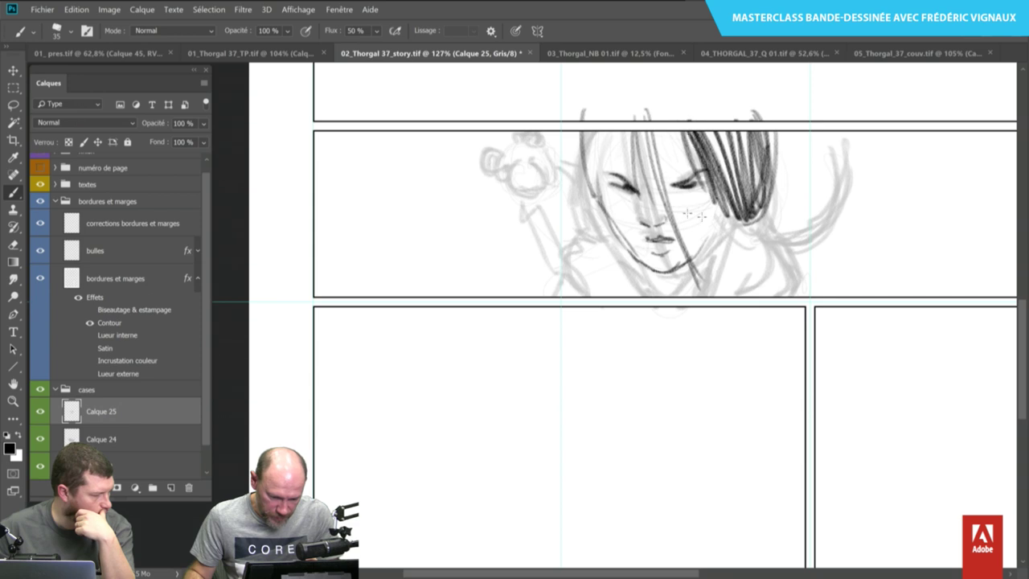
pyautogui.moveTo(615, 128); pyautogui.dragTo(580, 208)
# Darken the shoulders, neck, chin, right hair curve, bear's head and raised arm.
pyautogui.moveTo(776, 228); pyautogui.dragTo(806, 263)
pyautogui.moveTo(733, 221); pyautogui.dragTo(698, 294)
pyautogui.moveTo(719, 251)
pyautogui.mouseDown()
pyautogui.moveTo(700, 291)
pyautogui.moveTo(651, 296)
pyautogui.mouseUp()
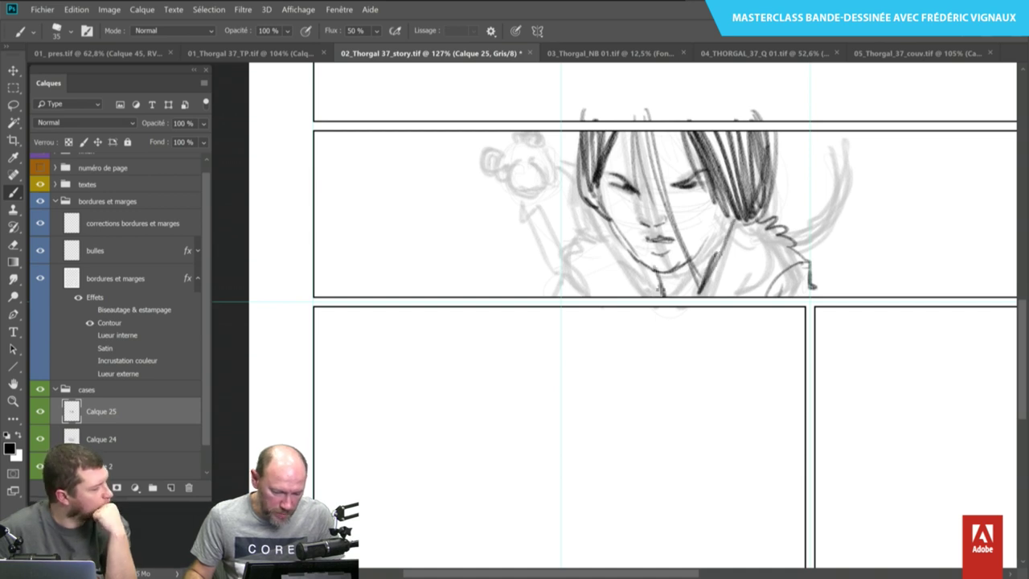
pyautogui.moveTo(609, 227)
pyautogui.mouseDown()
pyautogui.moveTo(577, 242)
pyautogui.moveTo(561, 271)
pyautogui.moveTo(569, 295)
pyautogui.mouseUp()
pyautogui.moveTo(844, 143)
pyautogui.mouseDown()
pyautogui.moveTo(836, 205)
pyautogui.moveTo(774, 235)
pyautogui.moveTo(847, 211)
pyautogui.mouseUp()
pyautogui.moveTo(840, 147)
pyautogui.mouseDown()
pyautogui.moveTo(795, 229)
pyautogui.moveTo(770, 236)
pyautogui.mouseUp()
pyautogui.moveTo(547, 133)
pyautogui.mouseDown()
pyautogui.moveTo(540, 155)
pyautogui.moveTo(520, 147)
pyautogui.mouseUp()
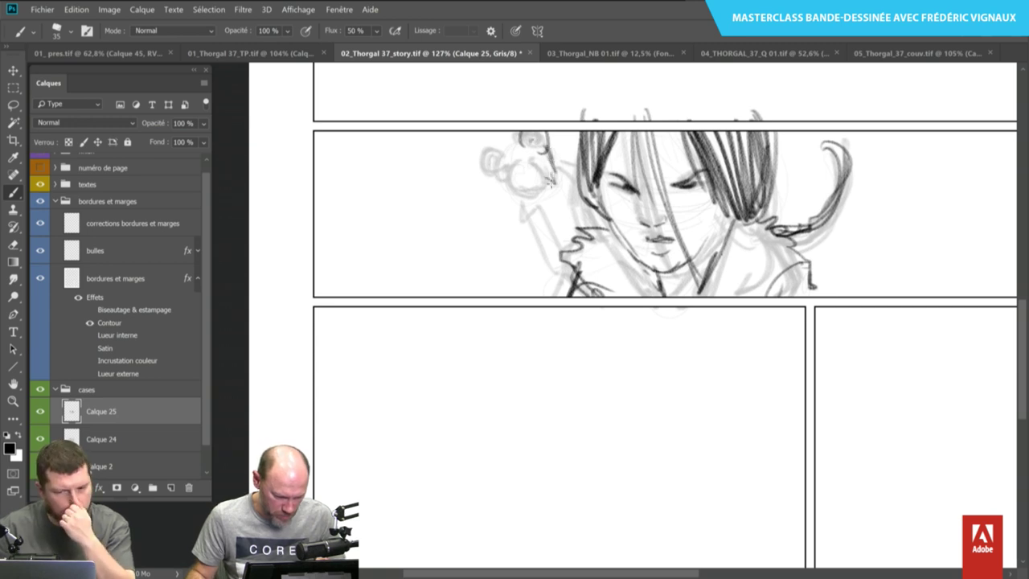
pyautogui.moveTo(560, 156)
pyautogui.mouseDown()
pyautogui.moveTo(596, 234)
pyautogui.moveTo(577, 245)
pyautogui.mouseUp()
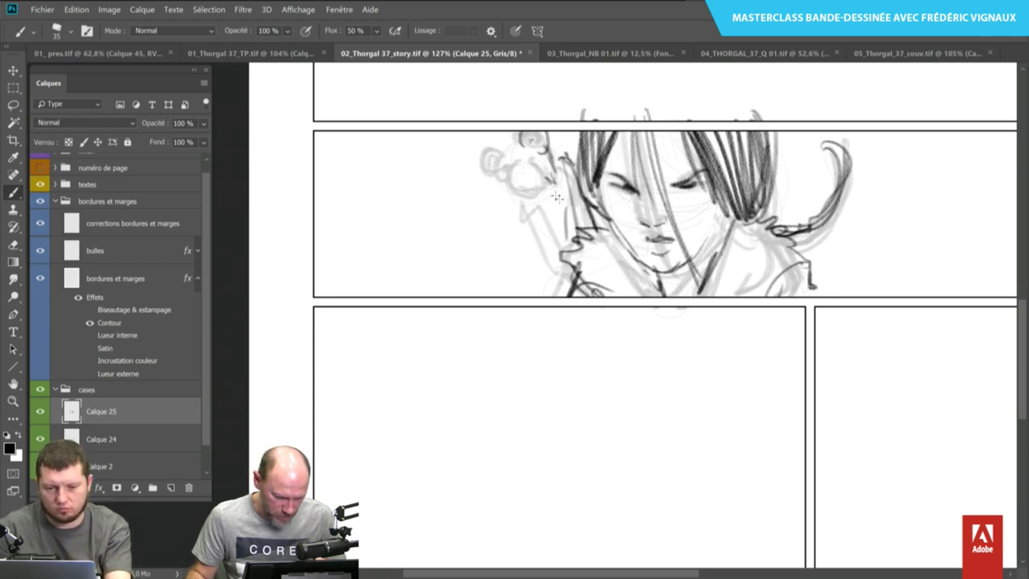
pyautogui.moveTo(557, 197); pyautogui.dragTo(559, 229)
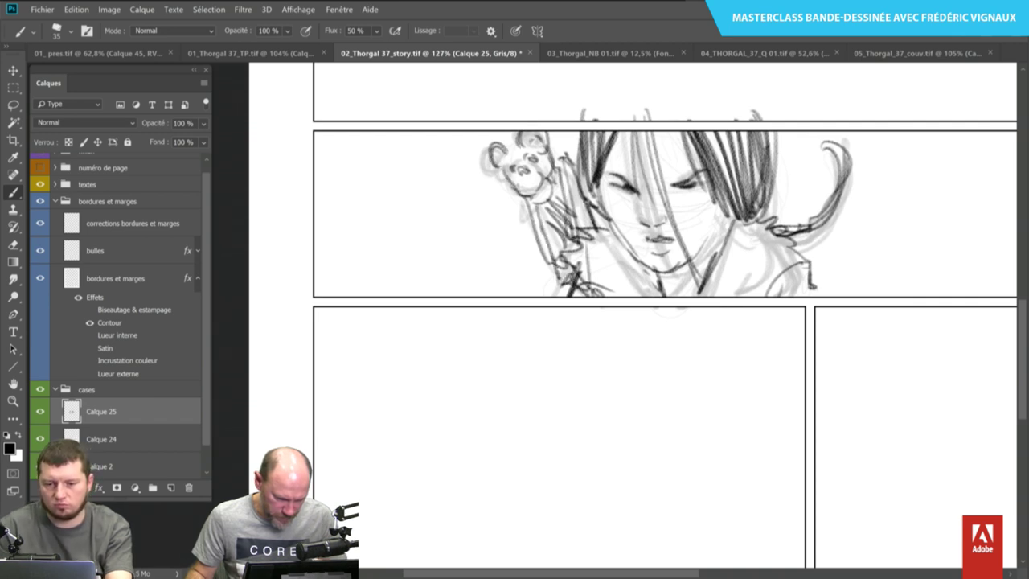
# Redraw the cheek and jaw, add more hair strands, then flip the canvas horizontally to check.
pyautogui.moveTo(604, 173); pyautogui.dragTo(631, 256)
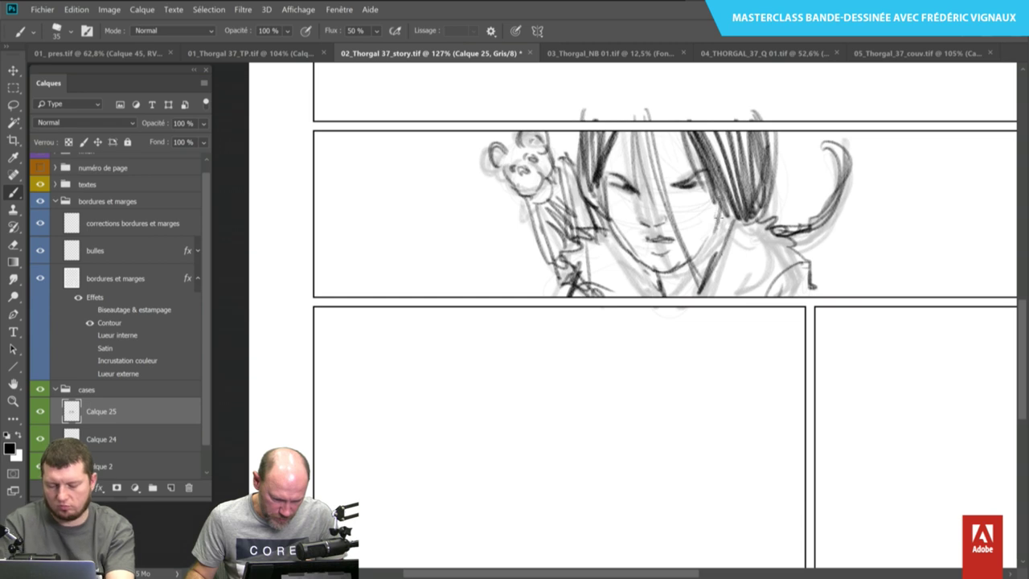
pyautogui.moveTo(720, 225)
pyautogui.mouseDown()
pyautogui.moveTo(677, 270)
pyautogui.moveTo(660, 268)
pyautogui.mouseUp()
pyautogui.moveTo(653, 133)
pyautogui.mouseDown()
pyautogui.moveTo(704, 289)
pyautogui.moveTo(679, 257)
pyautogui.mouseUp()
pyautogui.moveTo(707, 134); pyautogui.dragTo(752, 221)
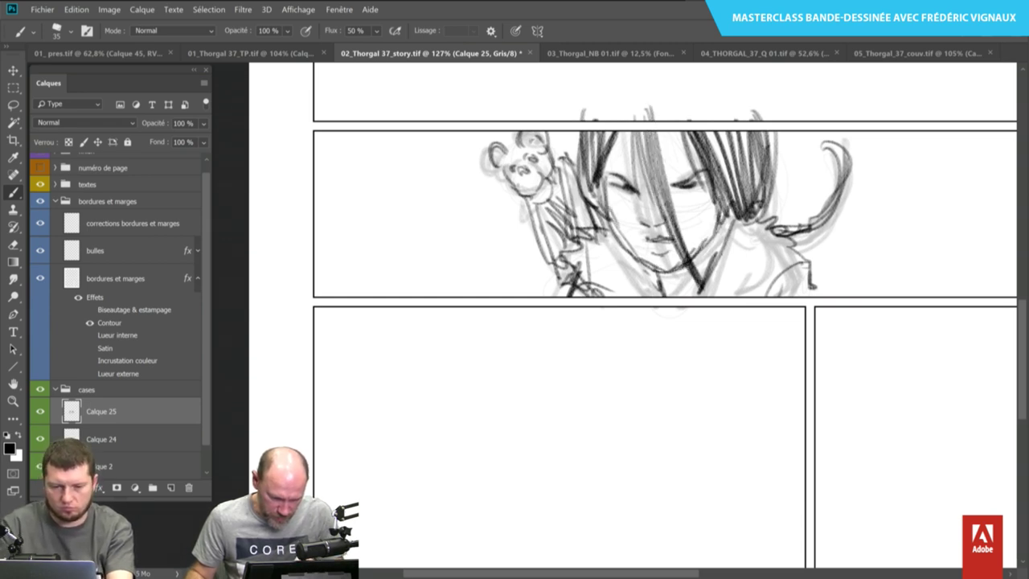
pyautogui.moveTo(747, 131); pyautogui.dragTo(768, 225)
pyautogui.moveTo(599, 132); pyautogui.dragTo(619, 197)
pyautogui.moveTo(588, 143)
pyautogui.mouseDown()
pyautogui.moveTo(615, 207)
pyautogui.moveTo(600, 208)
pyautogui.moveTo(598, 253)
pyautogui.mouseUp()
pyautogui.moveTo(614, 233); pyautogui.dragTo(593, 258)
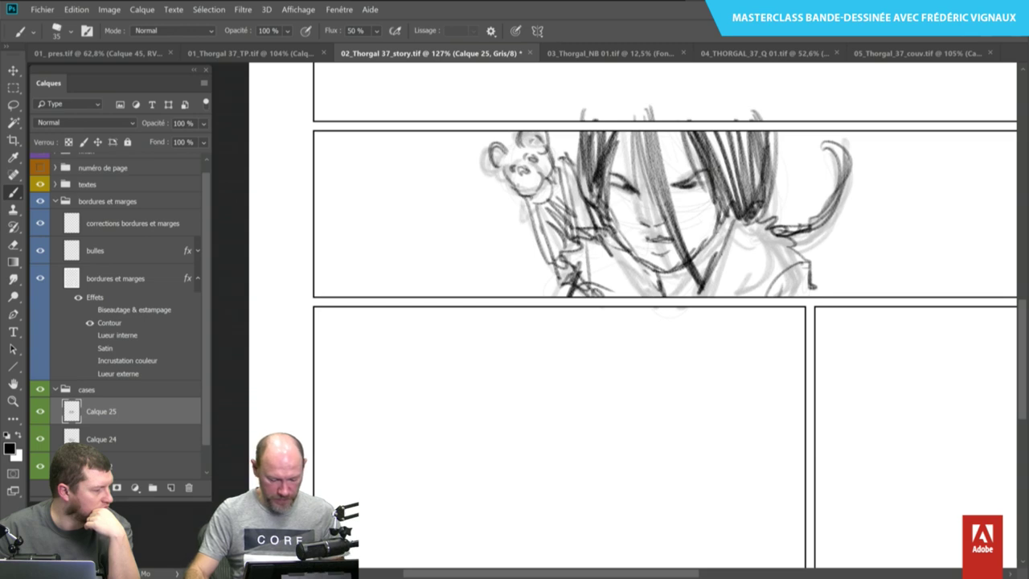
pyautogui.hotkey('ctrl', 'shift', 'h')
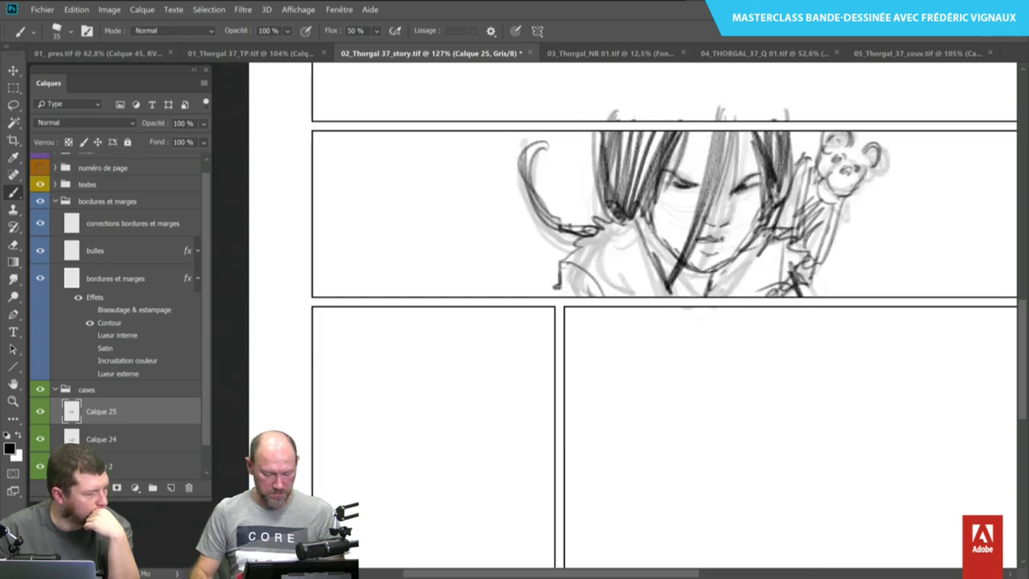
# Make a rectangular marquee selection of the page strip above the girl's head.
pyautogui.scroll(2, 678, 442)
pyautogui.press('m')
pyautogui.moveTo(868, 82); pyautogui.dragTo(458, 202)
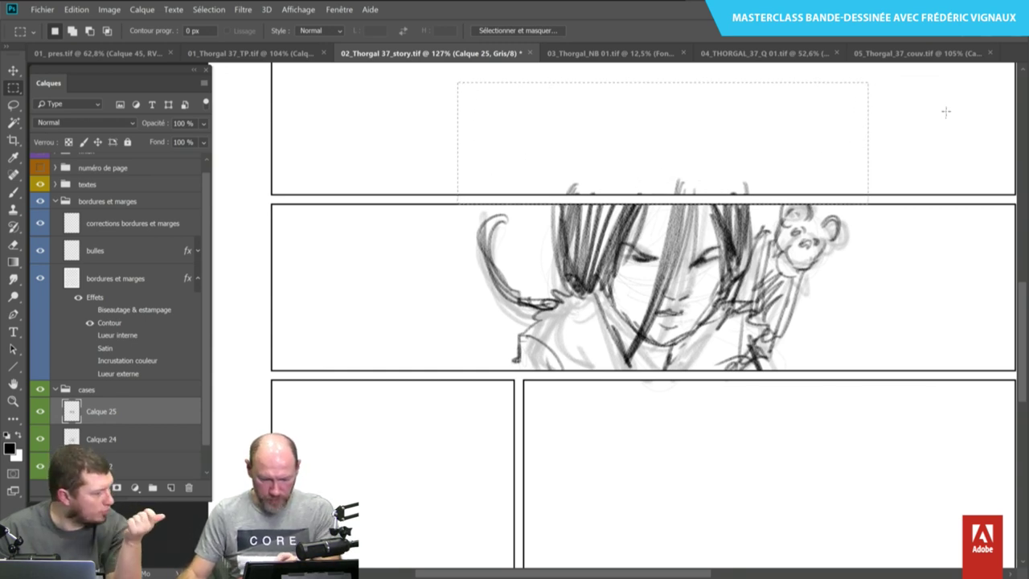
pyautogui.moveTo(936, 76); pyautogui.dragTo(433, 201)
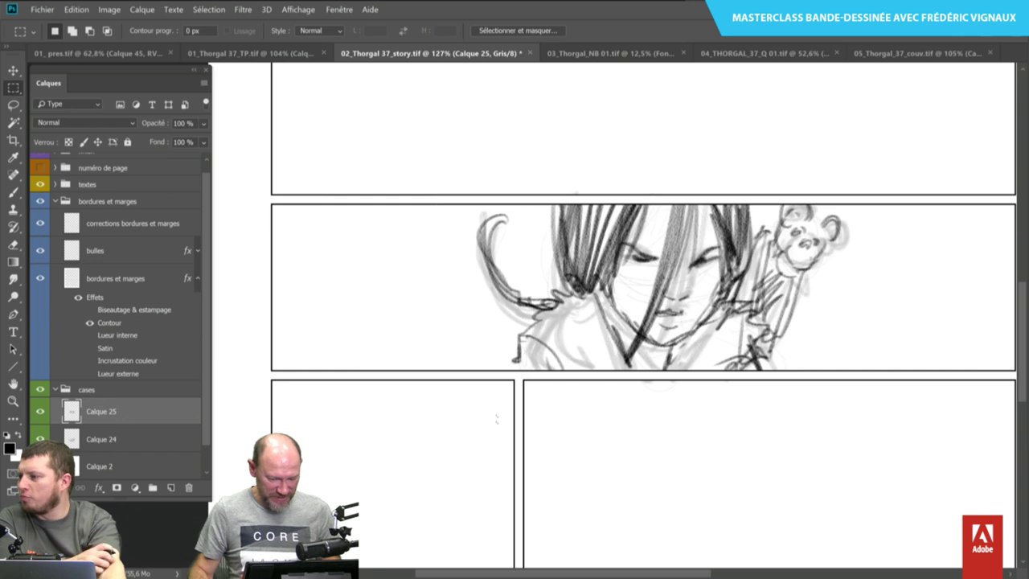
# Recentre the panels, return to the Brush, and collapse the 'cases' layer group.
pyautogui.moveTo(670, 454); pyautogui.dragTo(687, 411)
pyautogui.press('b')
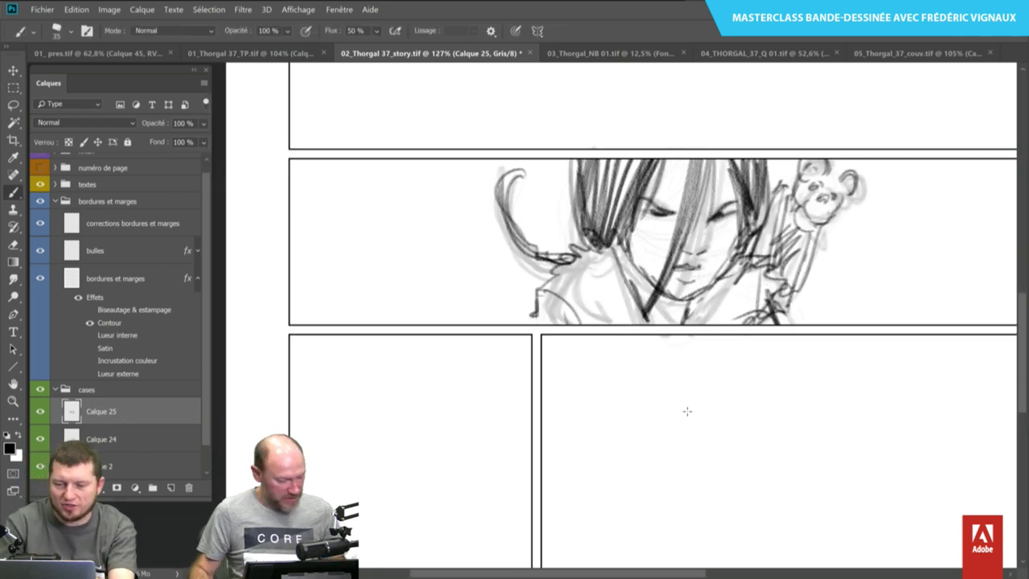
pyautogui.click(54, 389)
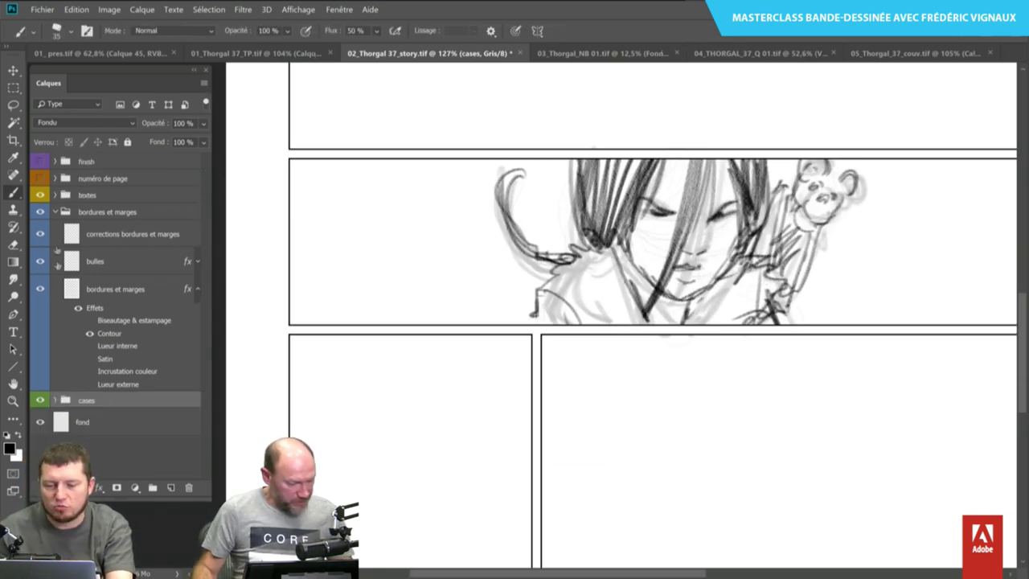
# Expand the 'textes' group and select the 'Pourquoi tu parles à cette bête ?' layer.
pyautogui.click(116, 270)
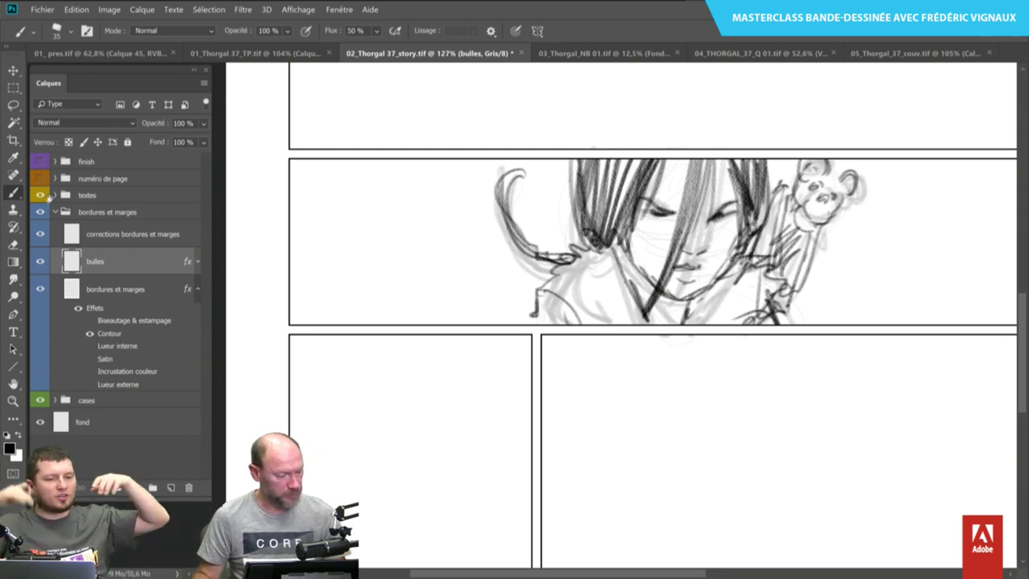
pyautogui.click(55, 194)
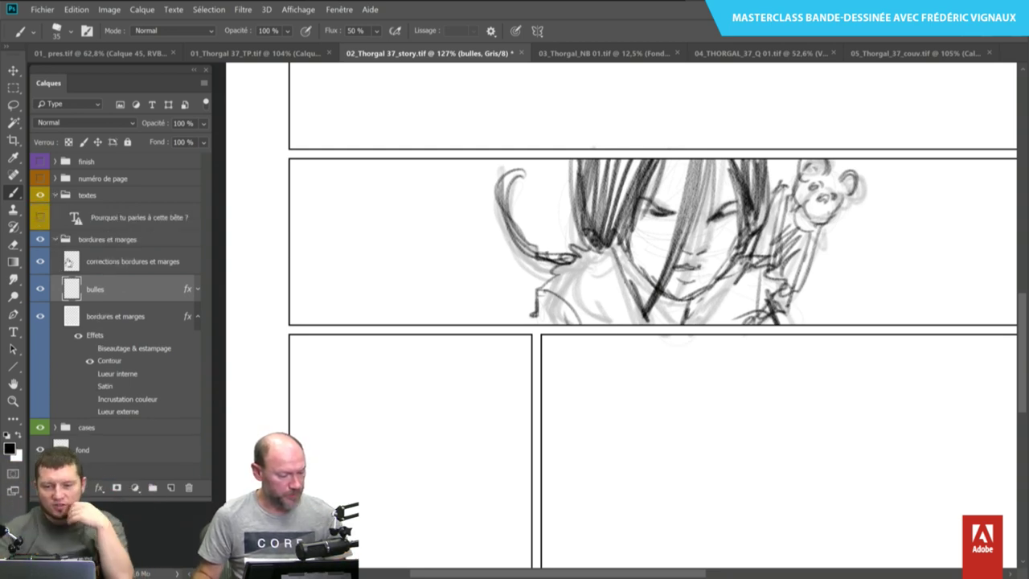
pyautogui.click(149, 221)
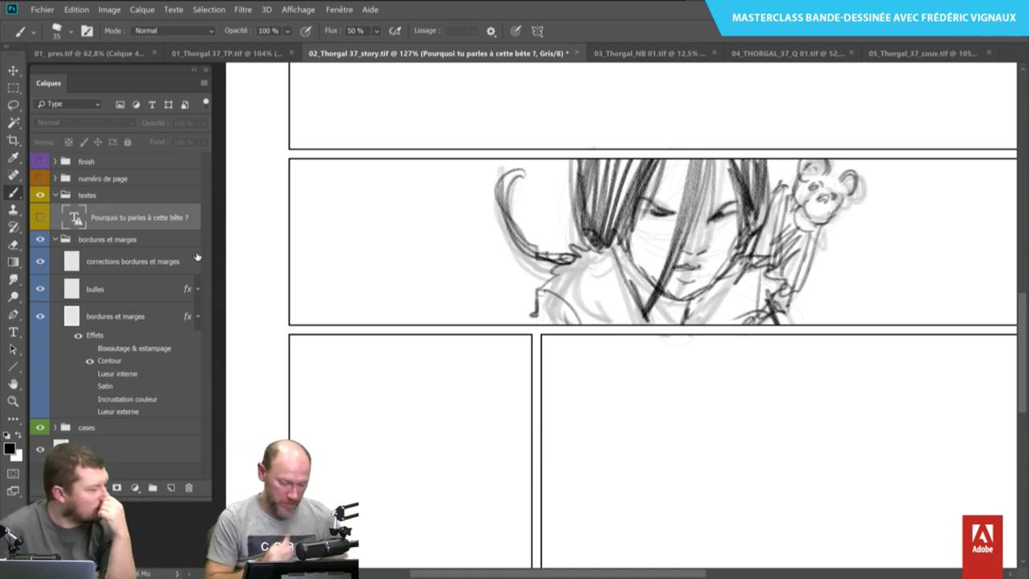
# Dismiss the Demo Limitation notice and open the Windows Start menu.
pyautogui.press('super')
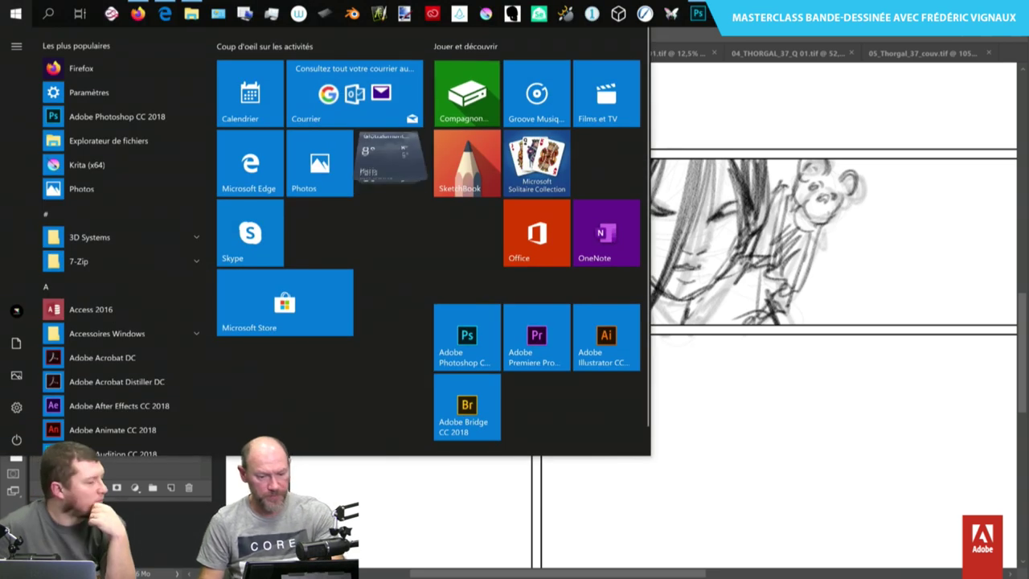
pyautogui.press('super')
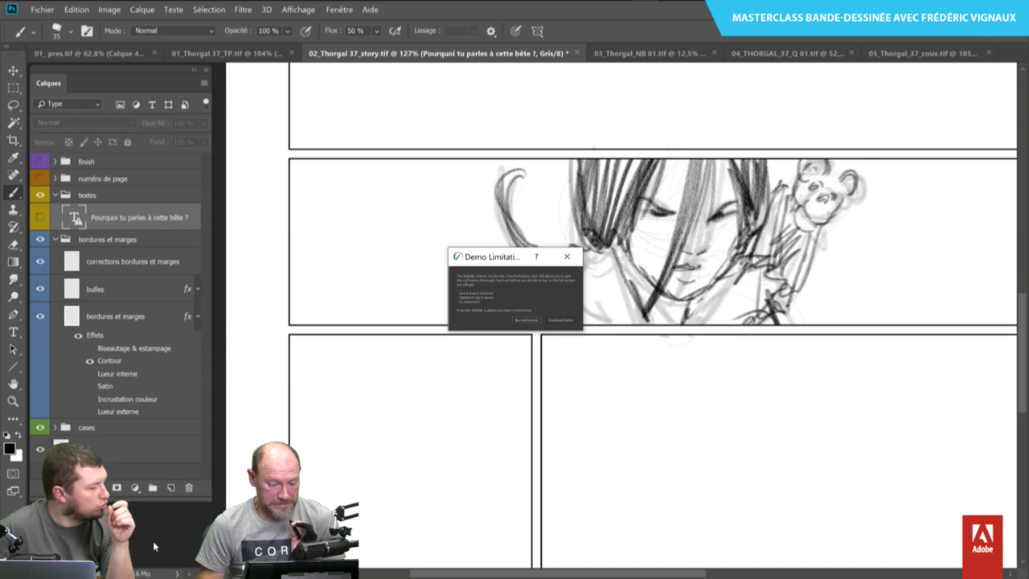
pyautogui.click(561, 320)
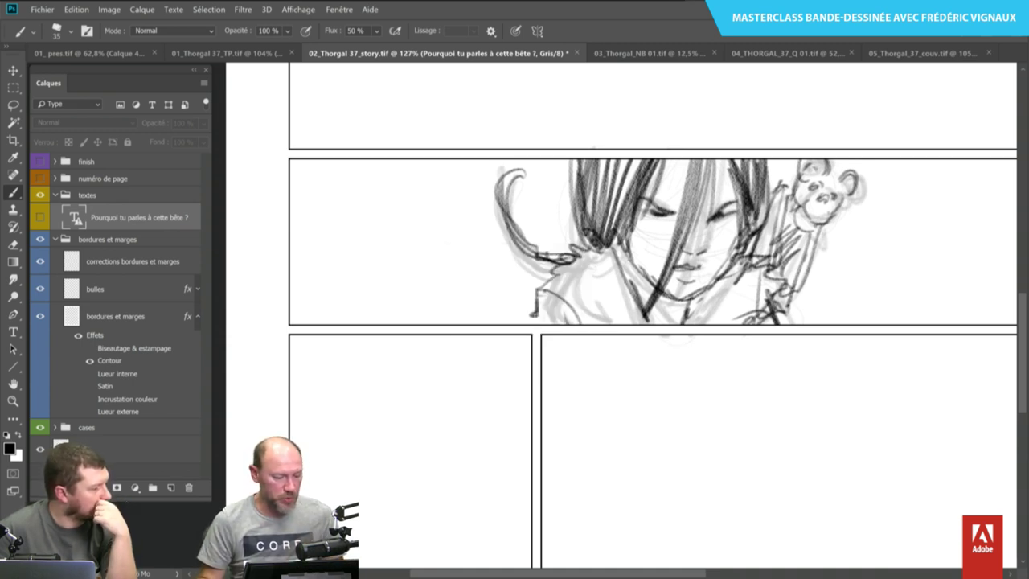
pyautogui.press('super')
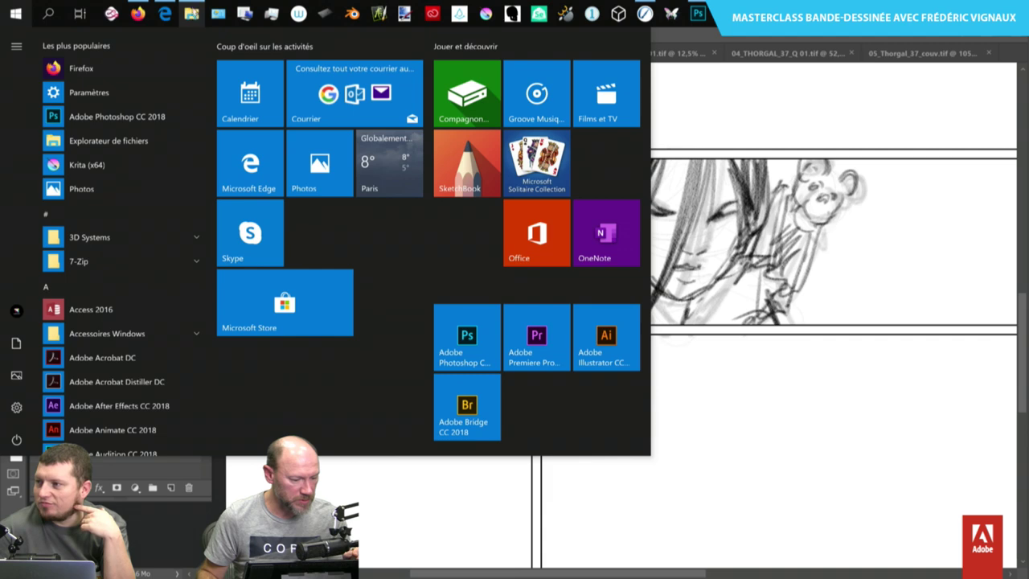
# Open the THORGAL 37 script PDF from the Demo Adobe folder in Edge.
pyautogui.click(193, 13)
pyautogui.doubleClick(444, 294)
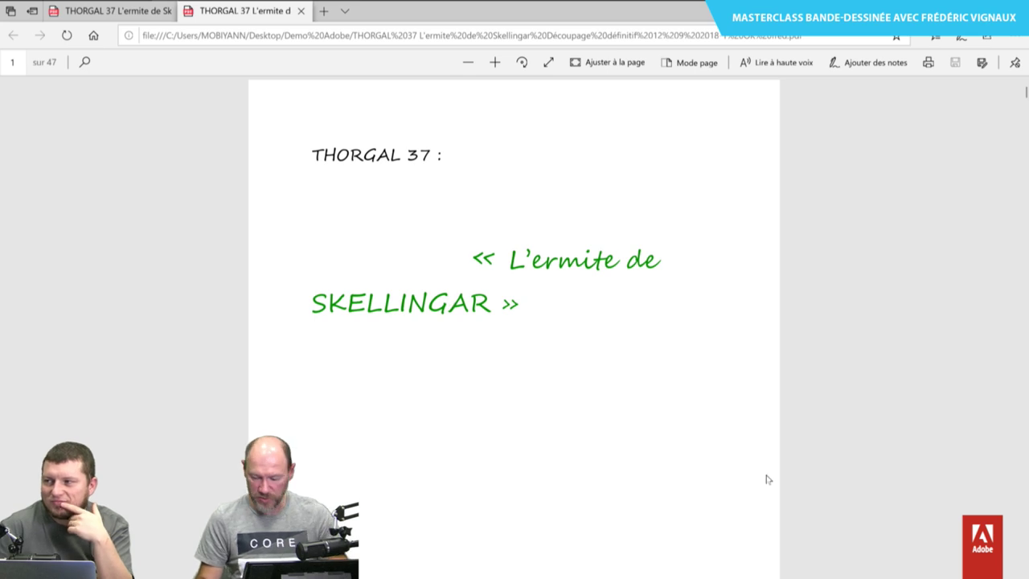
pyautogui.scroll(-8, 766, 479)
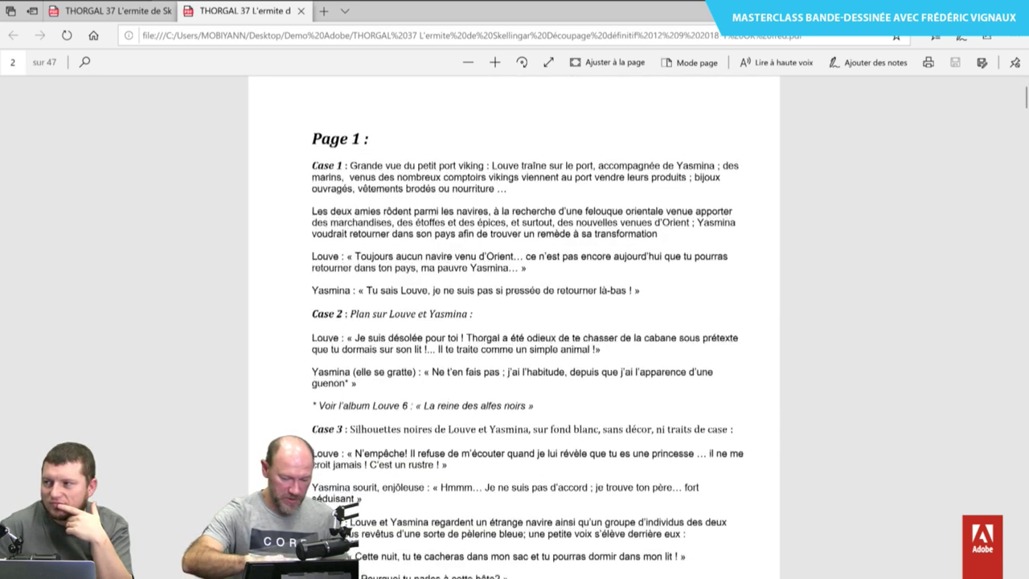
pyautogui.scroll(-2, 514, 322)
pyautogui.scroll(1, 514, 322)
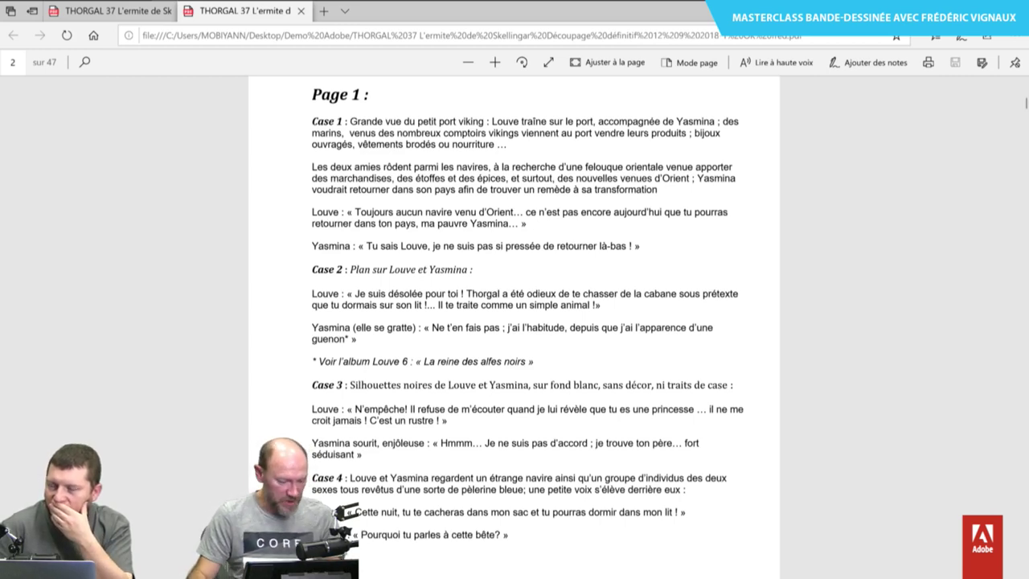
# Select Louve's line from 'Je suis désolée' to 'animal !' and return to Photoshop.
pyautogui.doubleClick(367, 298)
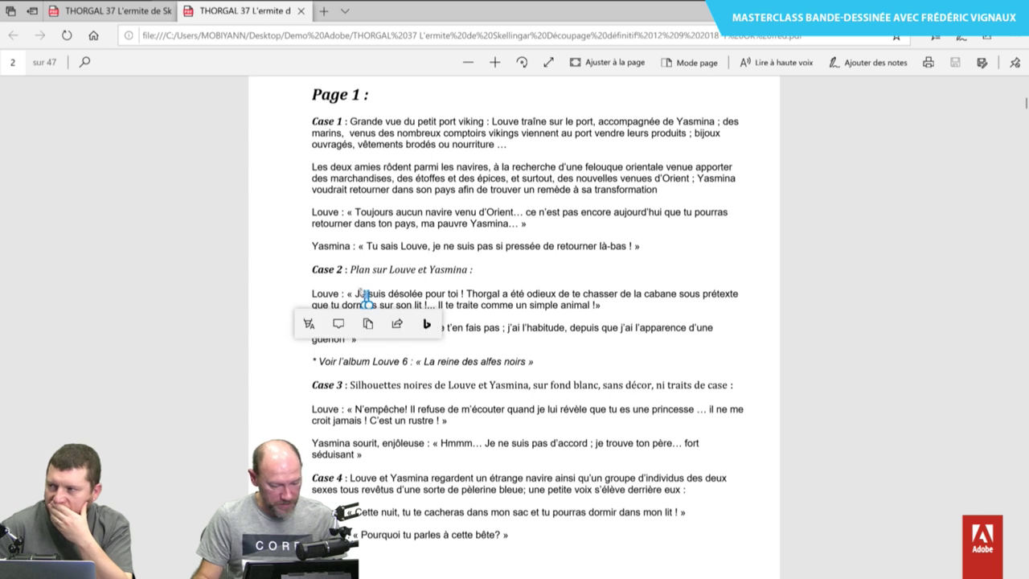
pyautogui.moveTo(366, 297)
pyautogui.mouseDown()
pyautogui.moveTo(356, 296)
pyautogui.moveTo(599, 312)
pyautogui.mouseUp()
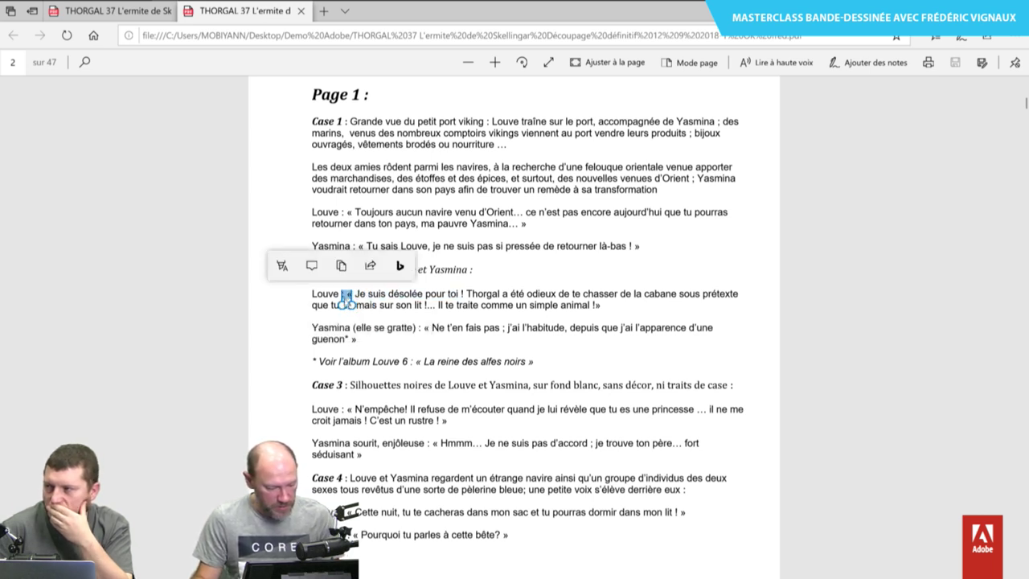
pyautogui.moveTo(352, 305); pyautogui.dragTo(429, 315)
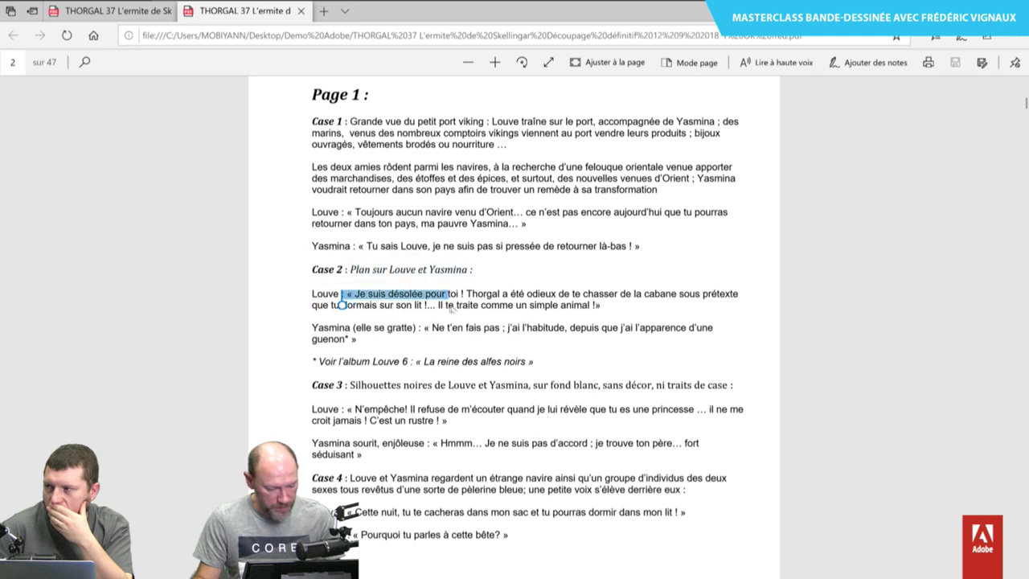
pyautogui.click(547, 318)
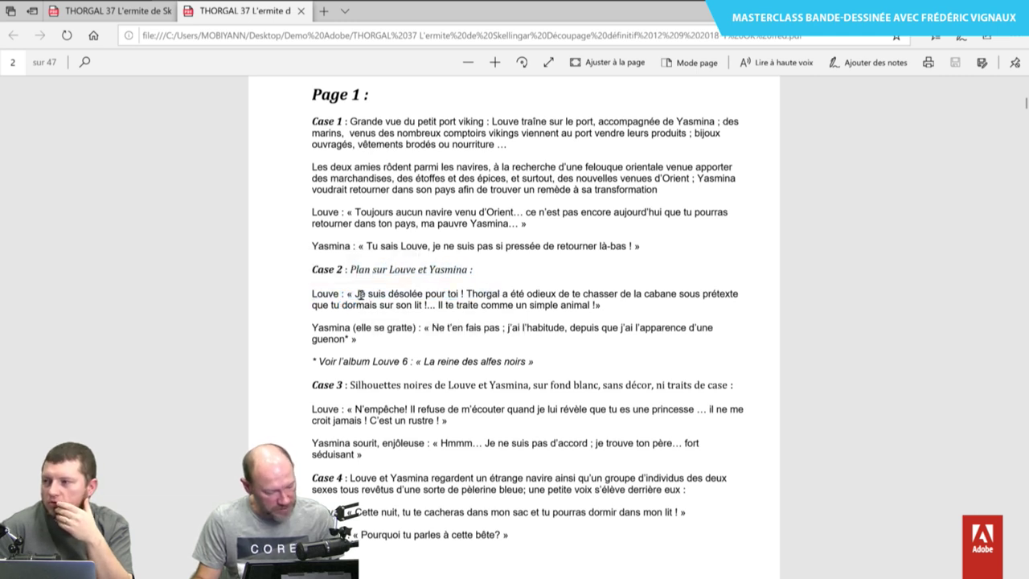
pyautogui.click(356, 296)
pyautogui.moveTo(354, 295); pyautogui.dragTo(592, 309)
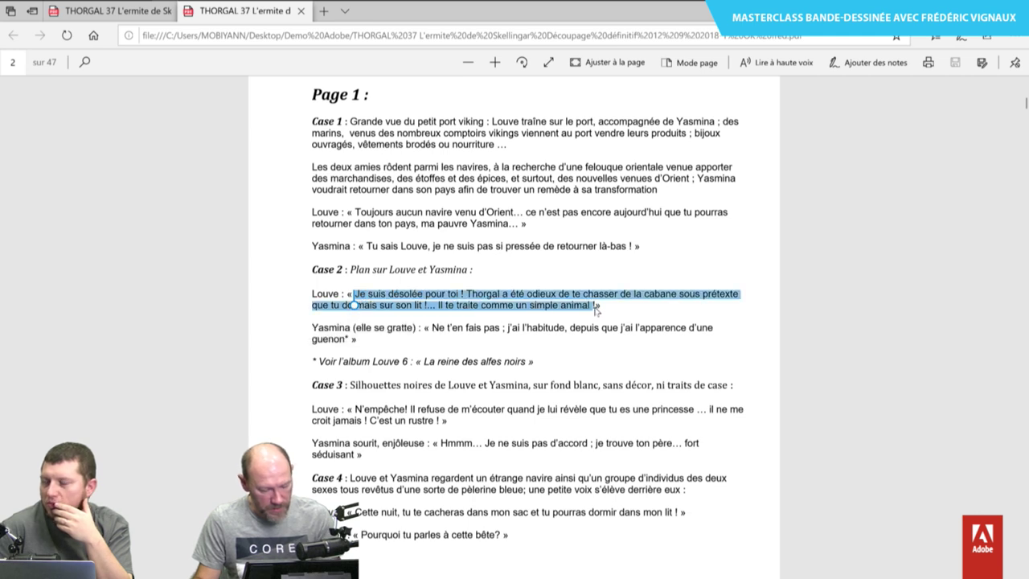
pyautogui.moveTo(597, 311); pyautogui.dragTo(596, 314)
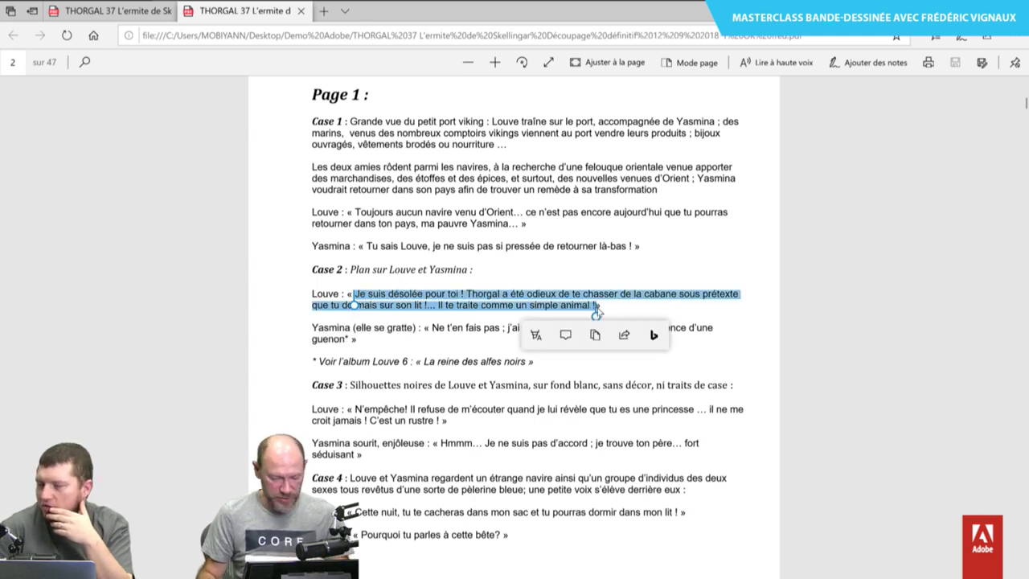
pyautogui.click(603, 336)
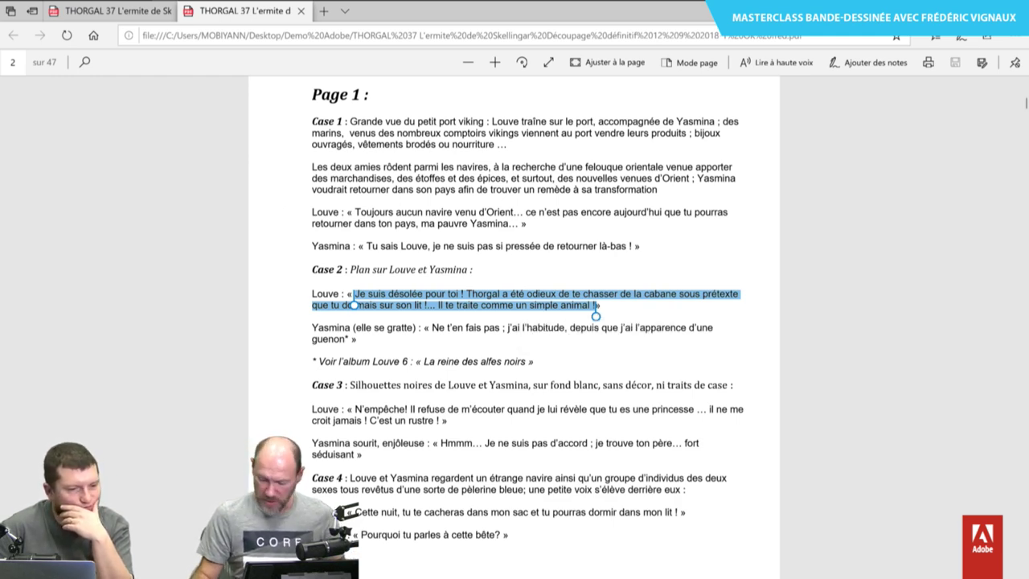
pyautogui.press('super')
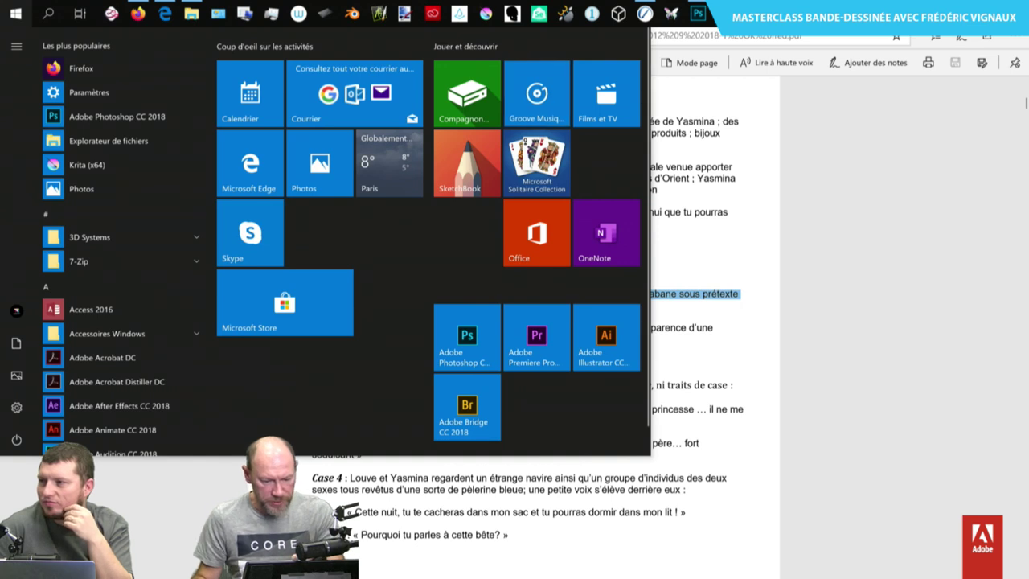
pyautogui.click(699, 13)
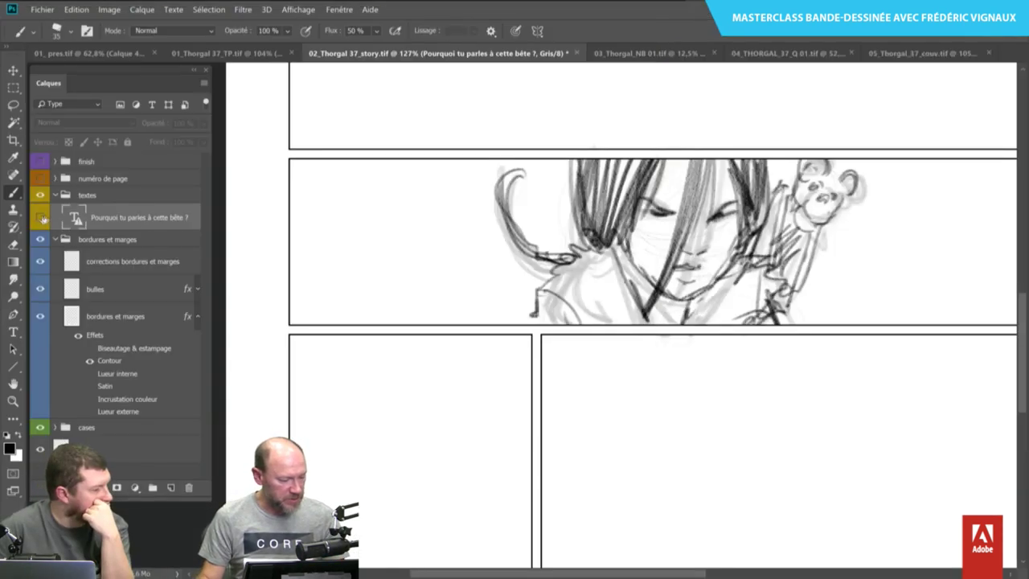
# Show the hidden question text layer and move it into the girl-and-bear panel.
pyautogui.click(41, 218)
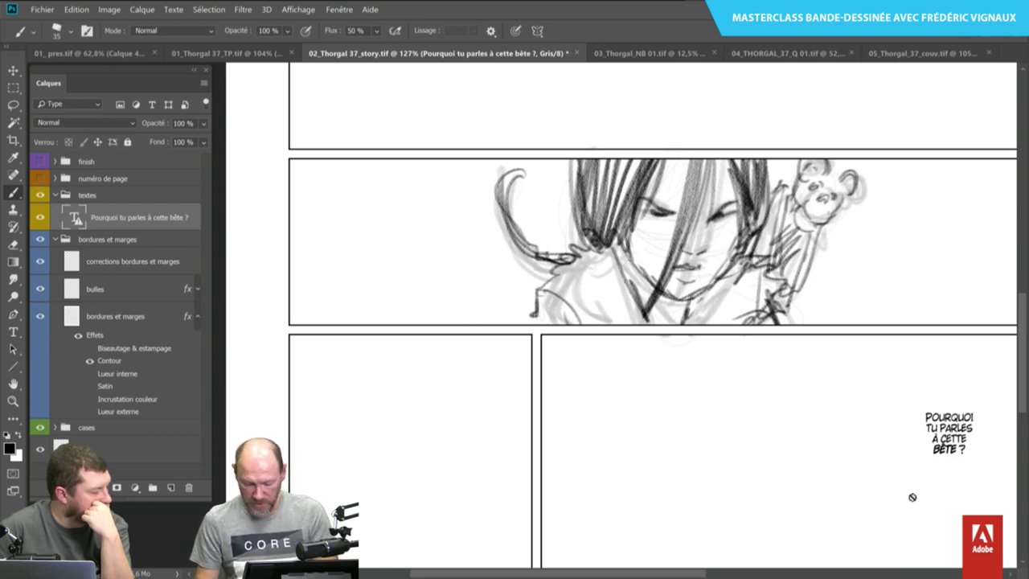
pyautogui.press('v')
pyautogui.moveTo(905, 502)
pyautogui.mouseDown()
pyautogui.moveTo(476, 367)
pyautogui.moveTo(508, 346)
pyautogui.mouseUp()
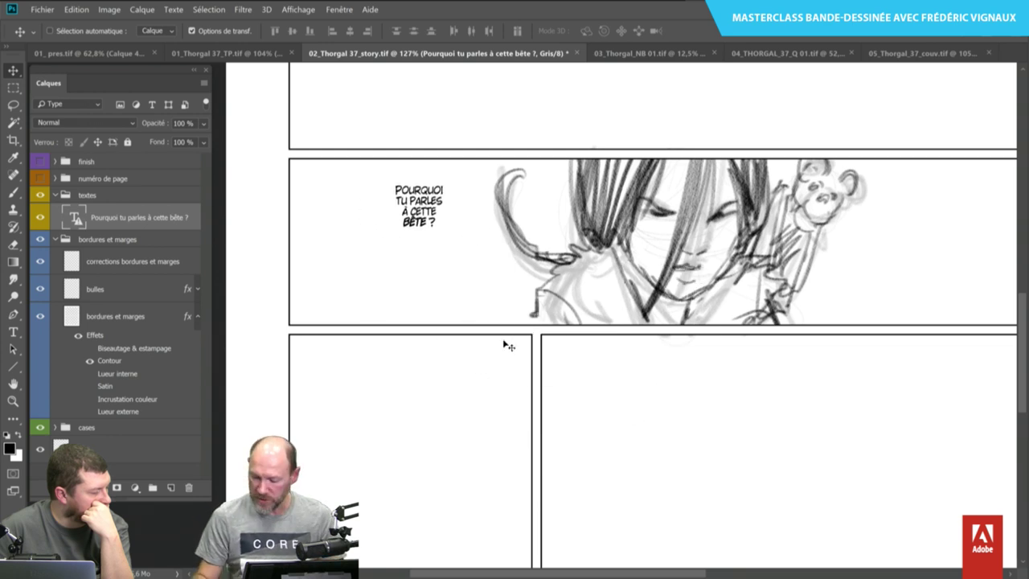
# Replace the question with the pasted dialogue 'Je suis désolée pour toi !…' in a wider text box.
pyautogui.press('t')
pyautogui.click(419, 193)
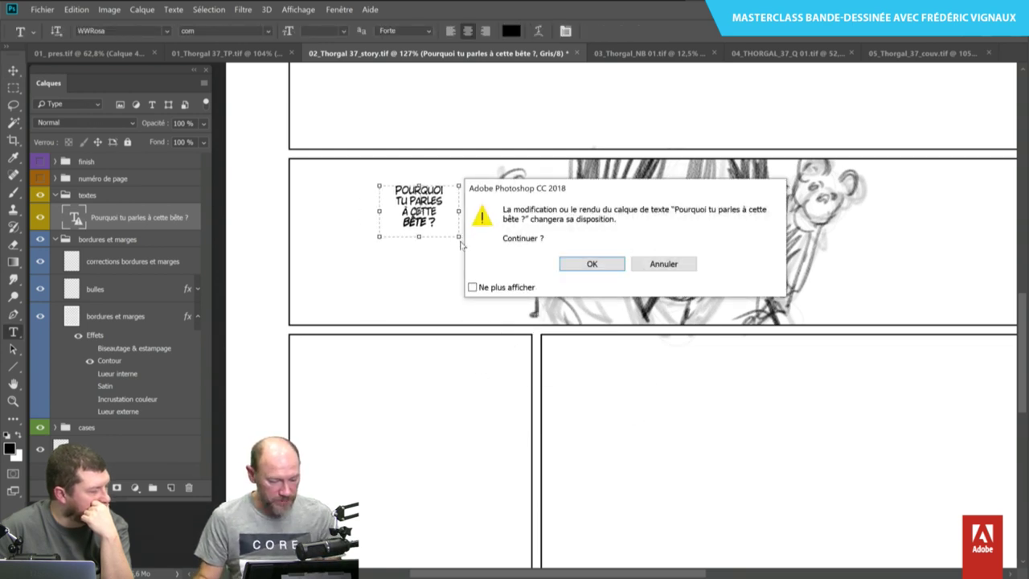
pyautogui.click(664, 264)
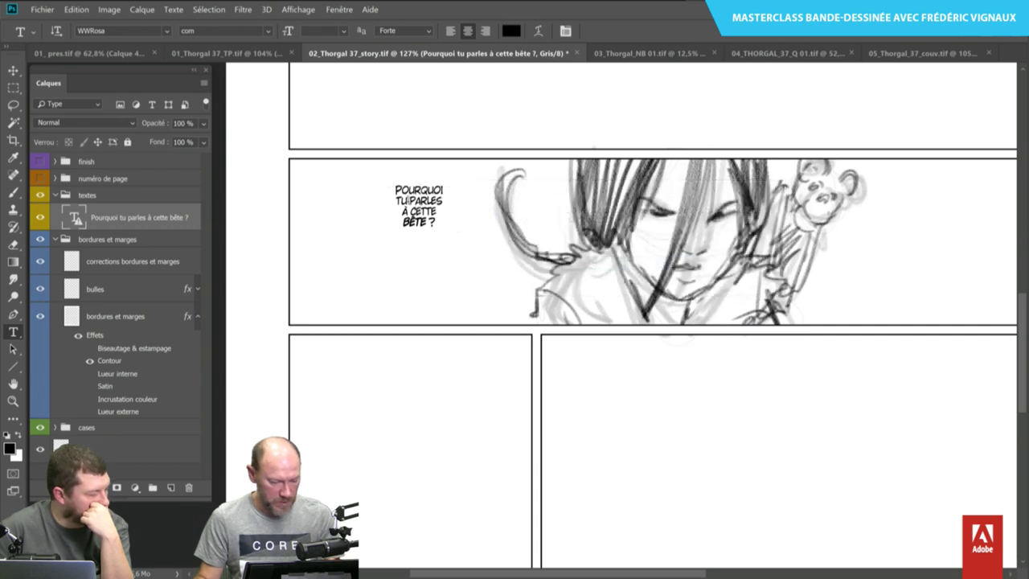
pyautogui.click(464, 243)
pyautogui.press('Return')
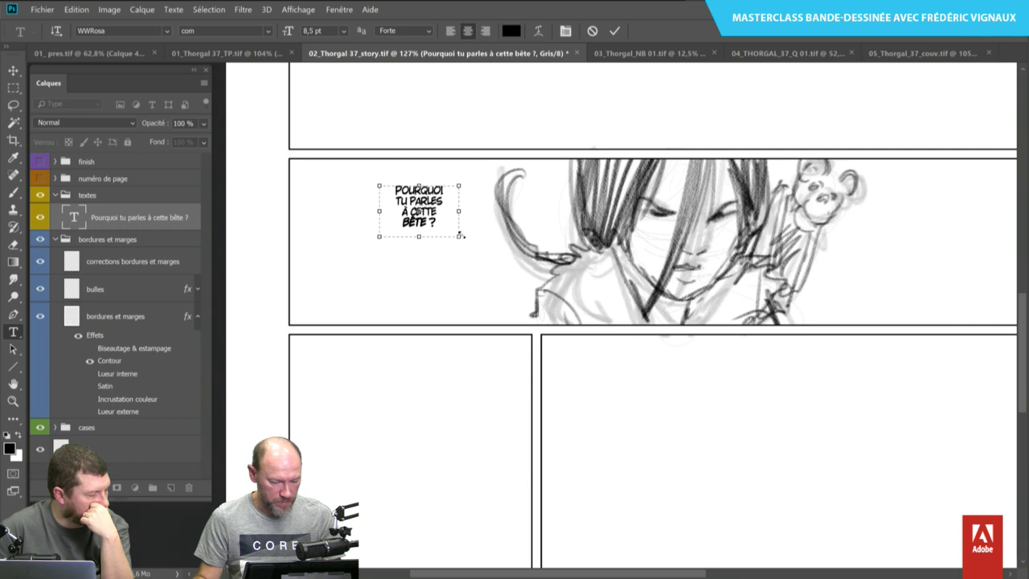
pyautogui.moveTo(463, 243)
pyautogui.mouseDown()
pyautogui.moveTo(483, 251)
pyautogui.moveTo(483, 243)
pyautogui.mouseUp()
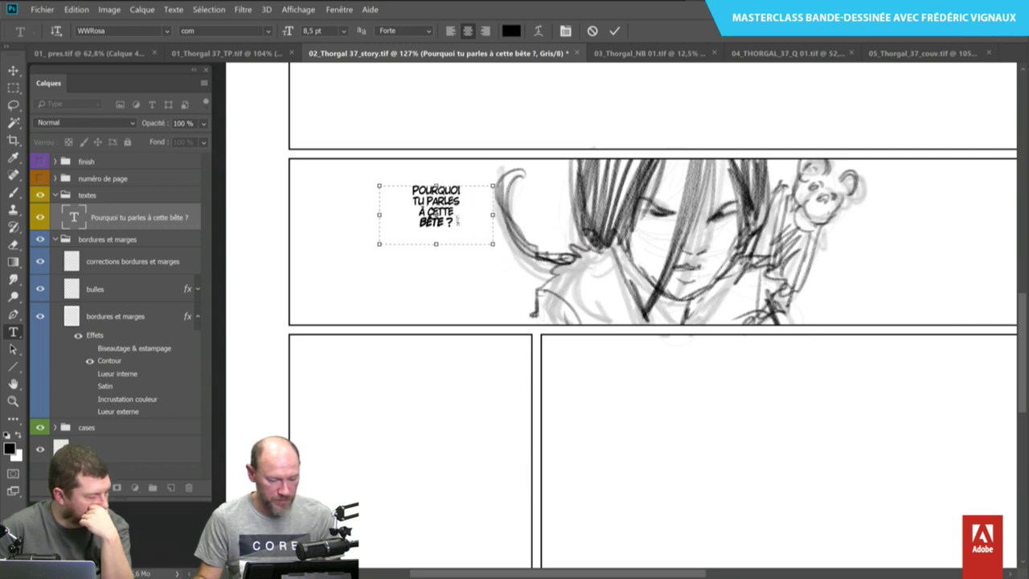
pyautogui.hotkey('ctrl', 'a')
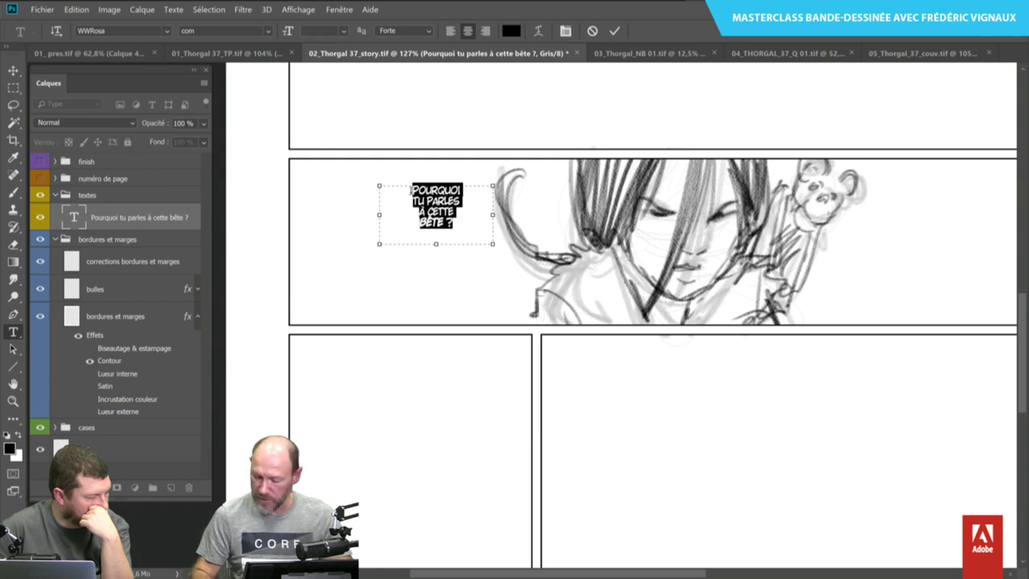
pyautogui.hotkey('ctrl', 'v')
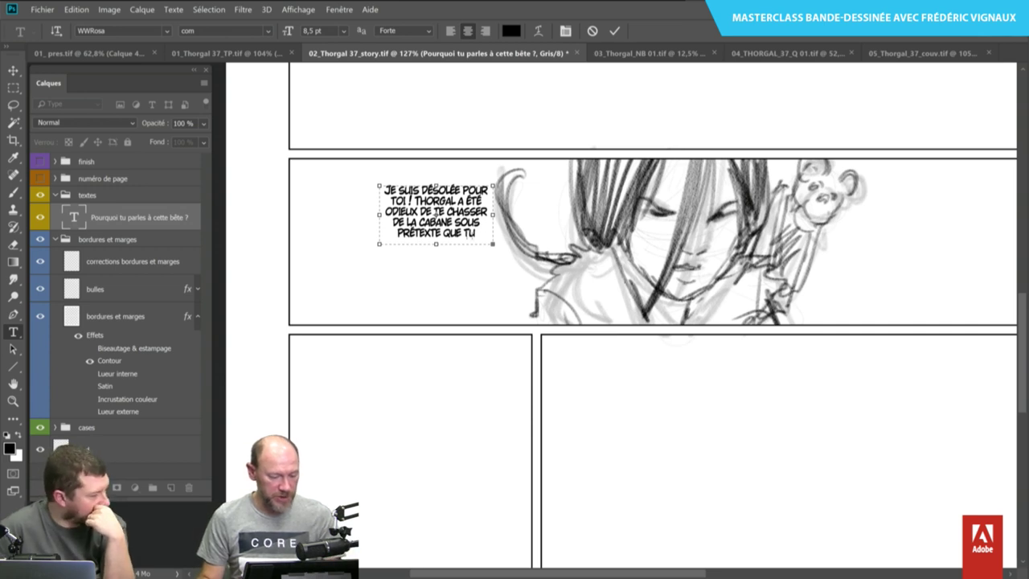
pyautogui.moveTo(493, 243); pyautogui.dragTo(513, 254)
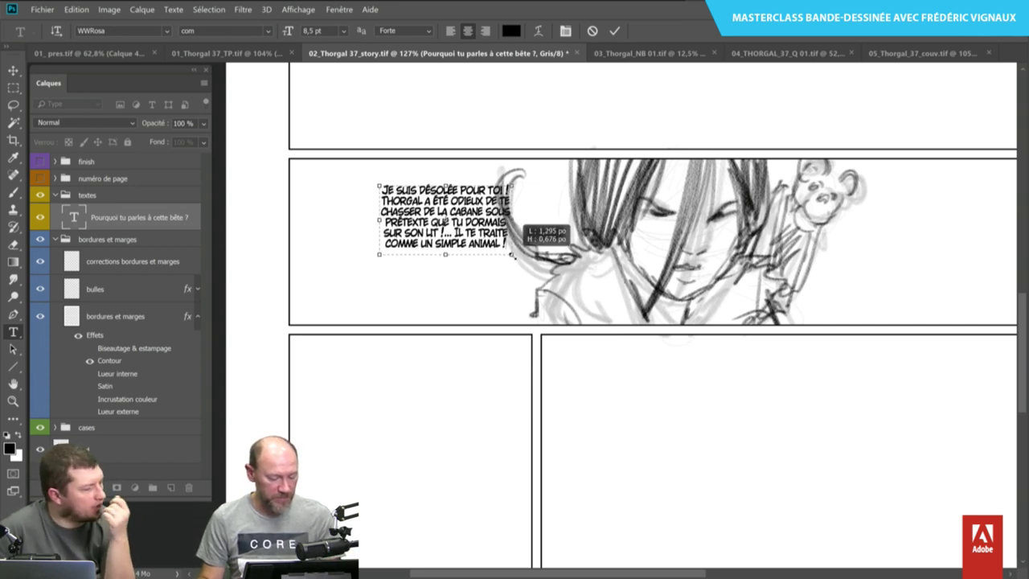
pyautogui.click(401, 288)
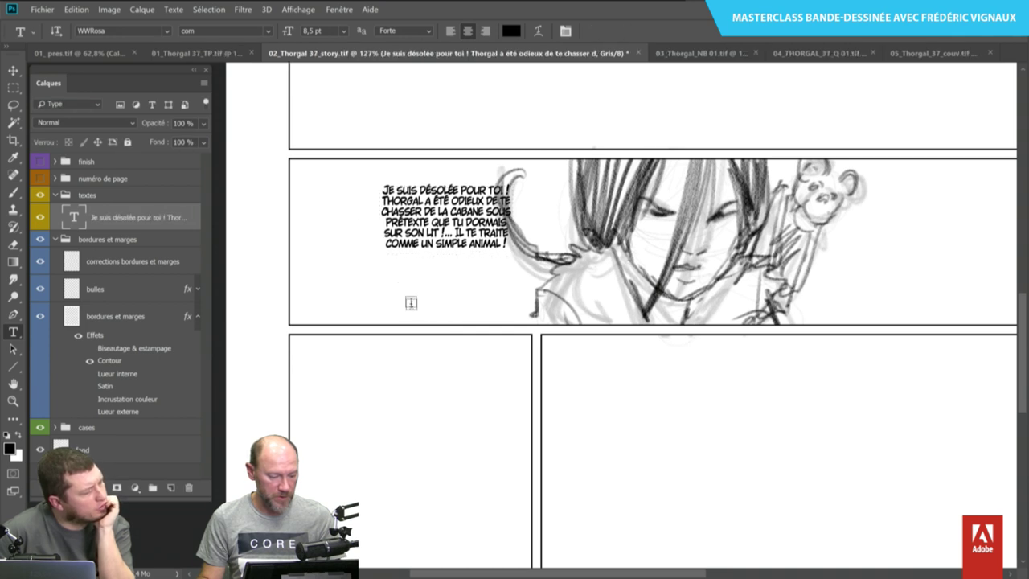
# Discard a stray empty text box and nudge the dialogue up and left.
pyautogui.moveTo(413, 354); pyautogui.dragTo(446, 379)
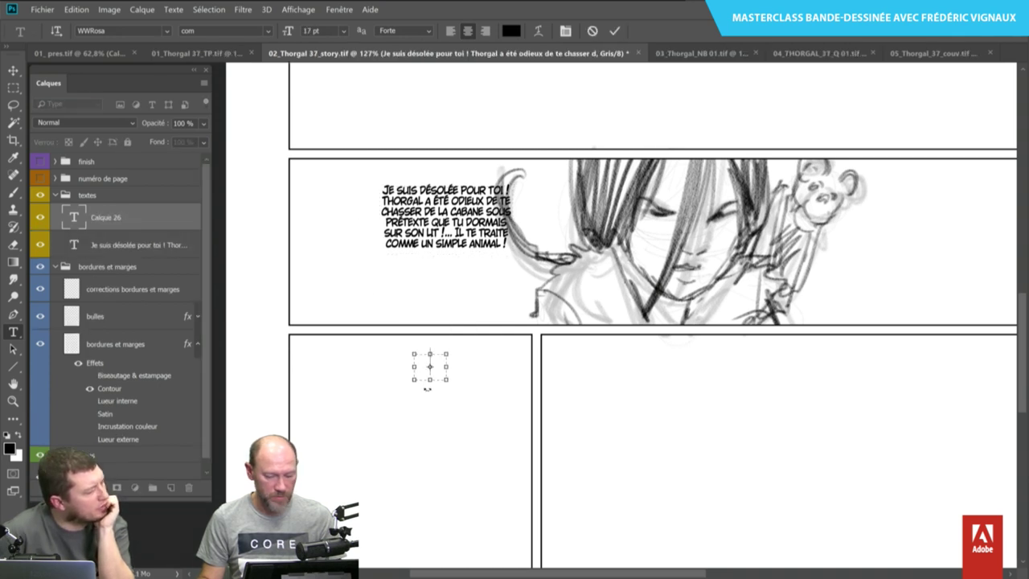
pyautogui.click(482, 416)
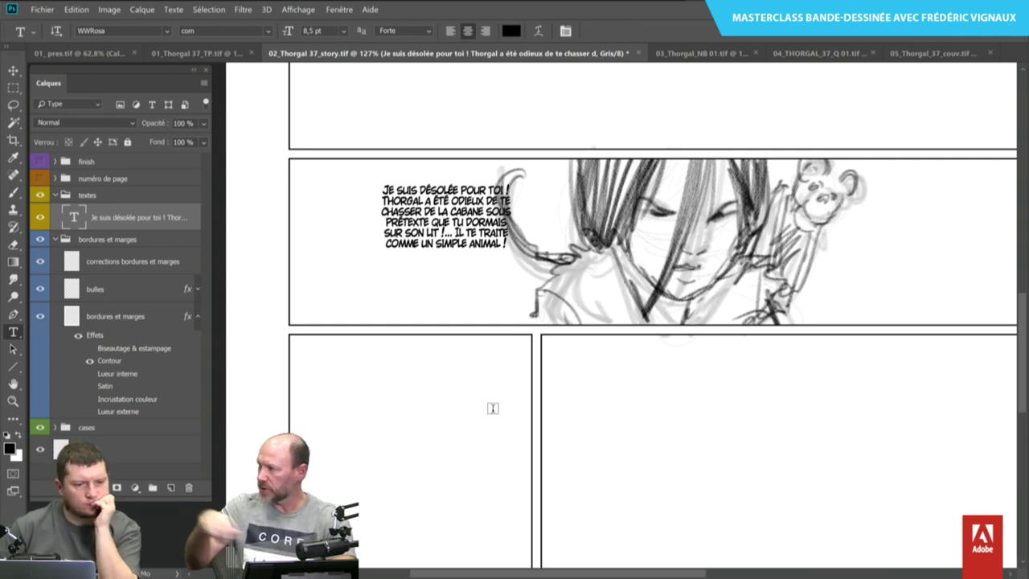
pyautogui.press('v')
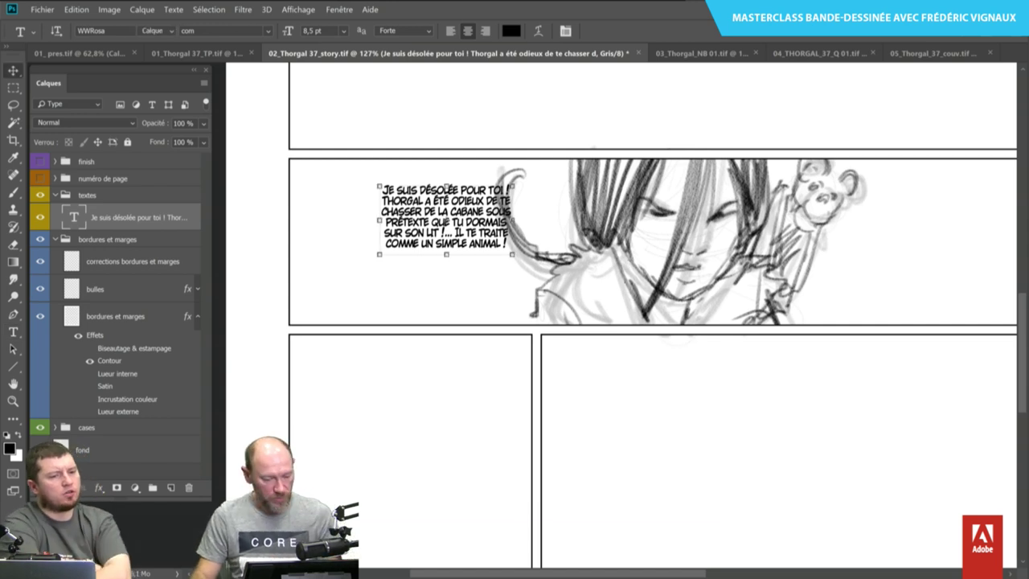
pyautogui.moveTo(456, 304); pyautogui.dragTo(423, 293)
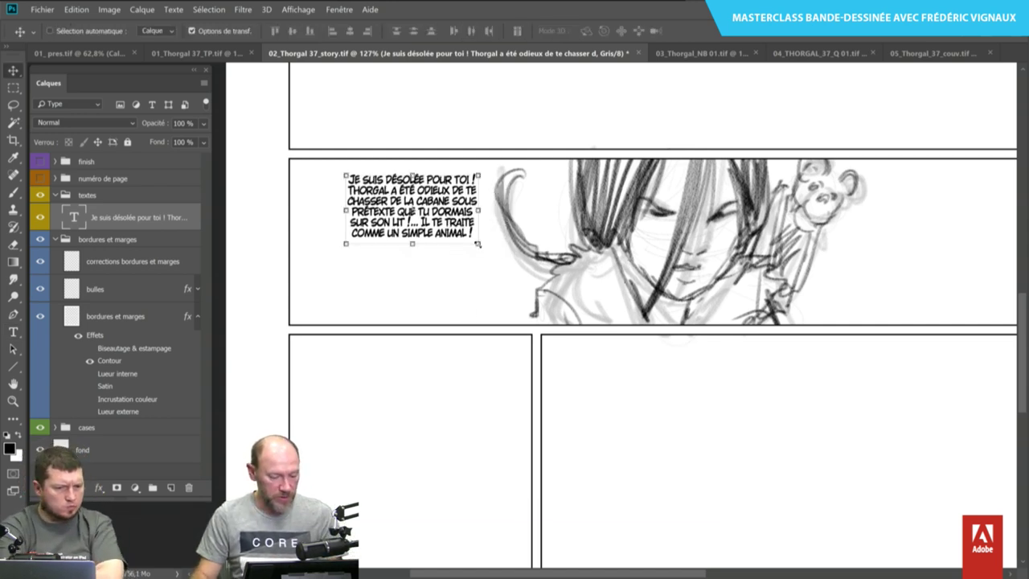
# Try scaling the dialogue text up slightly, then cancel the resize.
pyautogui.moveTo(477, 243); pyautogui.dragTo(482, 249)
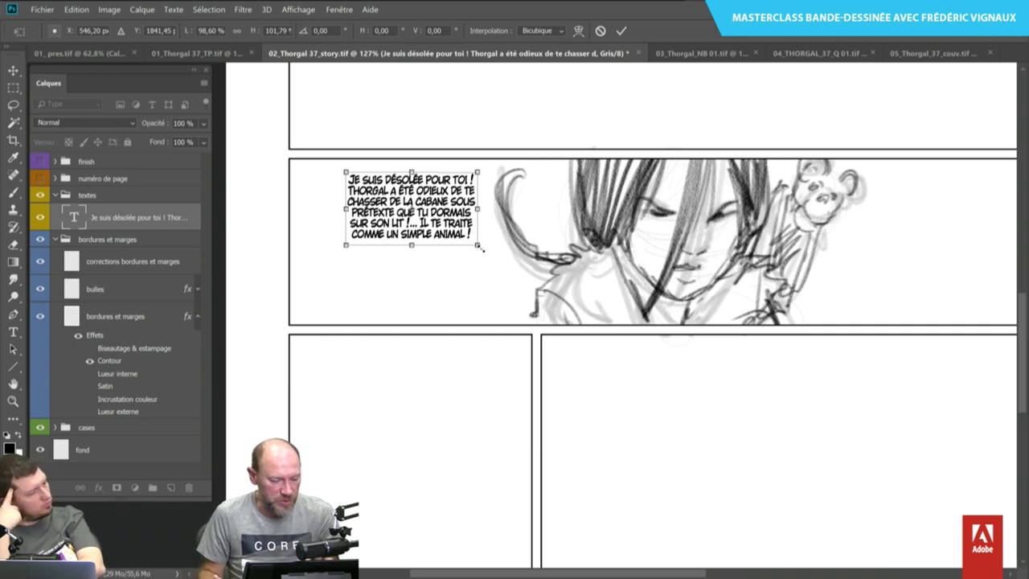
pyautogui.moveTo(477, 247); pyautogui.dragTo(492, 259)
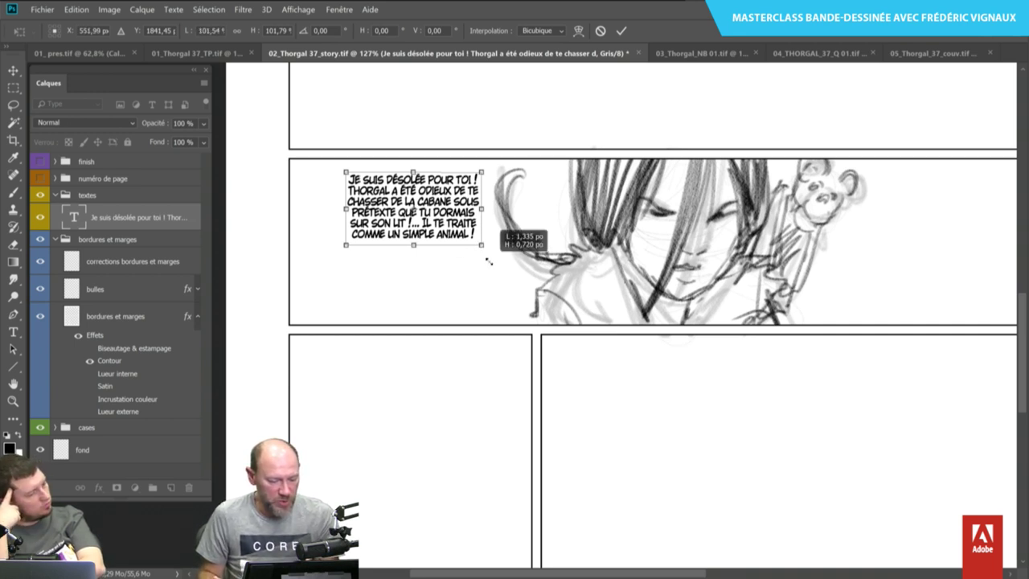
pyautogui.press('Return')
pyautogui.press('Escape')
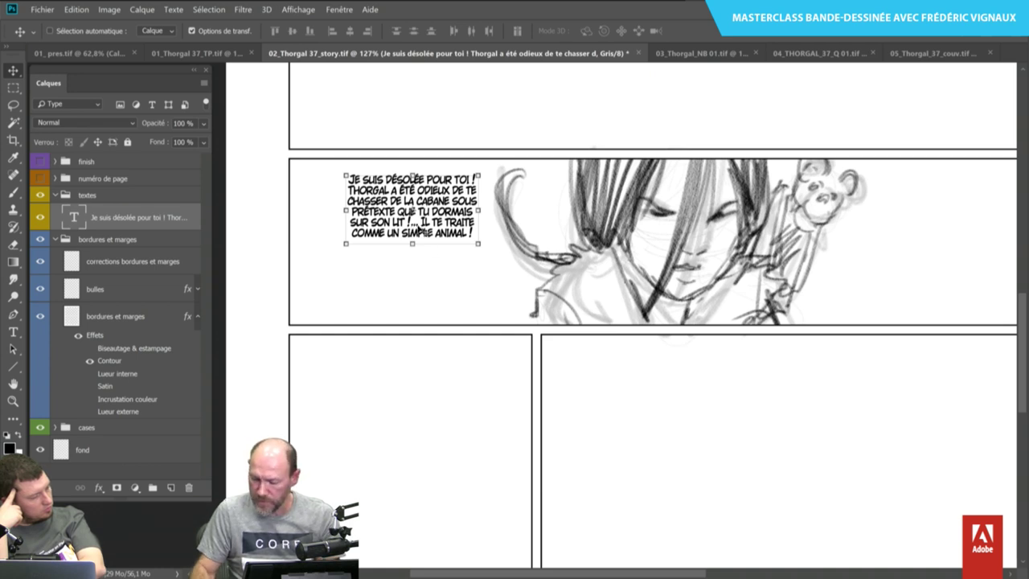
# Delete the dialogue's final sentence about being treated like an animal.
pyautogui.press('t')
pyautogui.moveTo(408, 222); pyautogui.dragTo(483, 241)
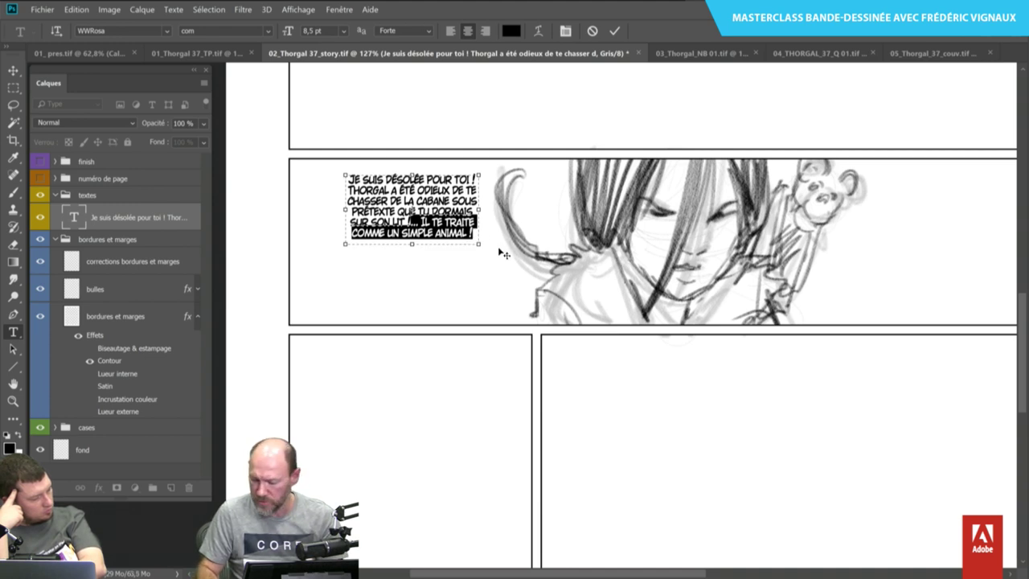
pyautogui.press('BackSpace')
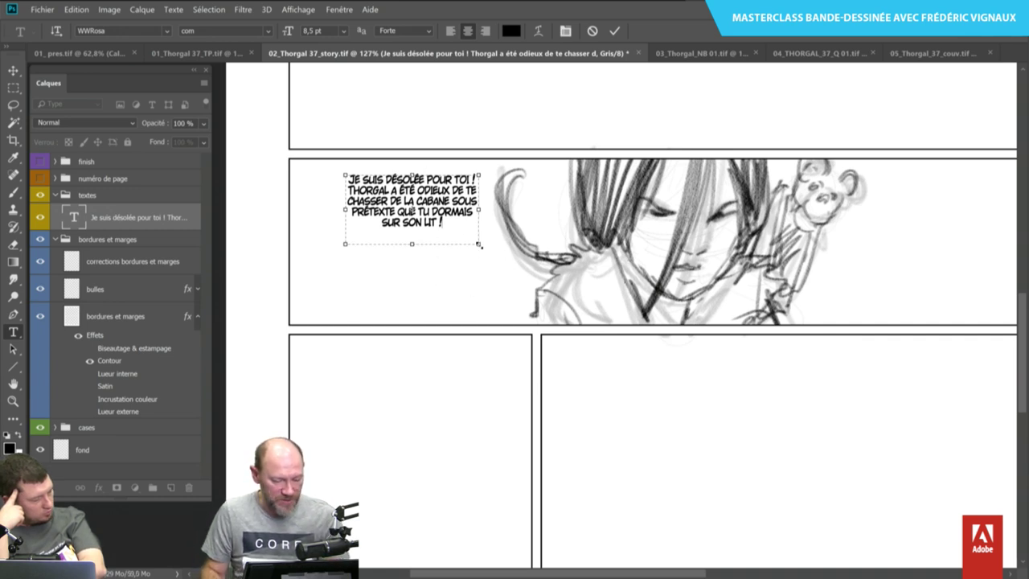
# Widen the text box, rebreak the dialogue into four lines, and select the third line.
pyautogui.moveTo(478, 243); pyautogui.dragTo(504, 244)
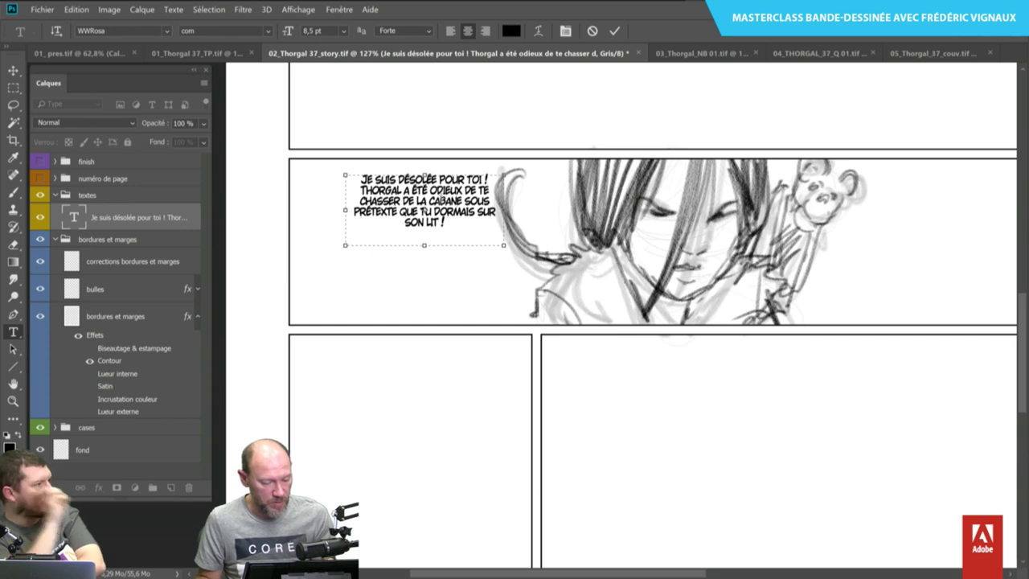
pyautogui.moveTo(504, 209); pyautogui.dragTo(530, 210)
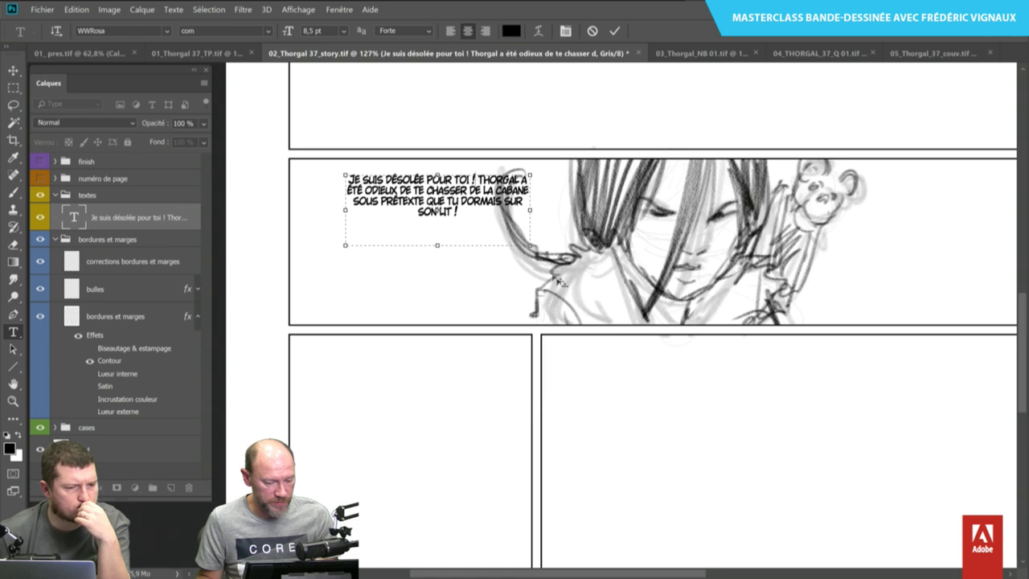
pyautogui.press('Return')
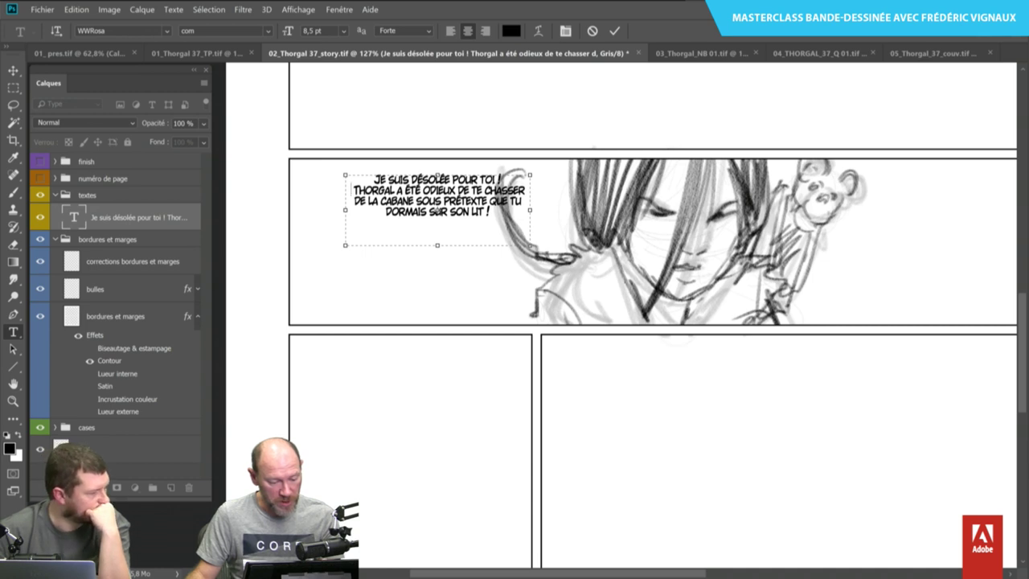
pyautogui.press('Return')
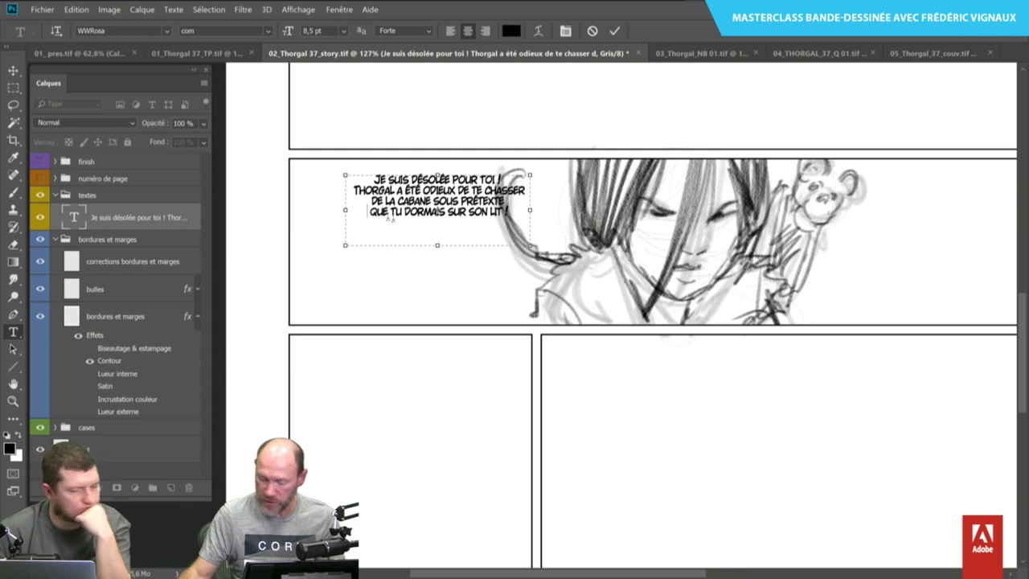
pyautogui.press('Delete')
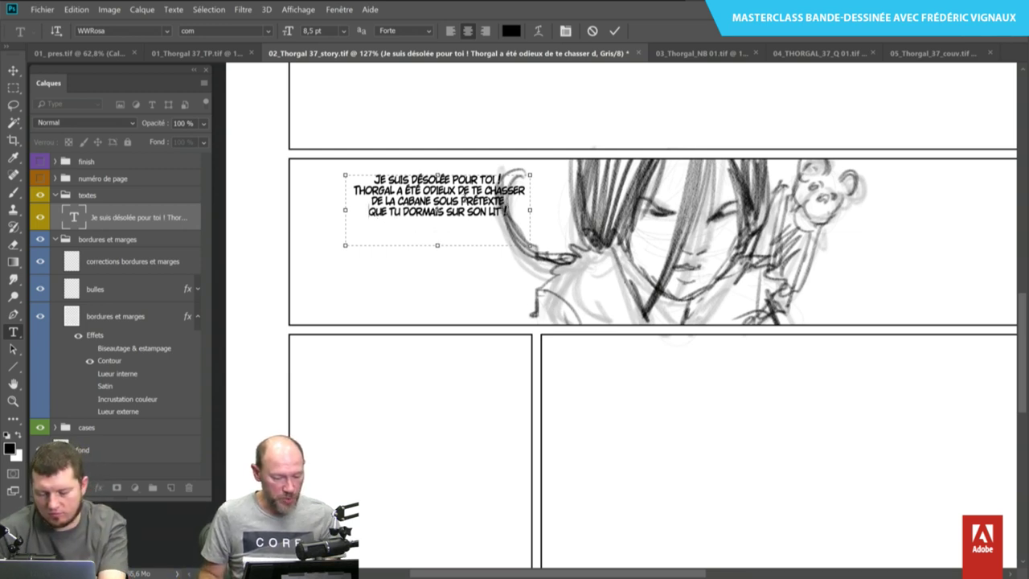
pyautogui.hotkey('ctrl', 'shift', 'Left')
pyautogui.hotkey('ctrl', 'shift', 'Left')
pyautogui.hotkey('ctrl', 'shift', 'Left')
pyautogui.hotkey('ctrl', 'shift', 'Left')
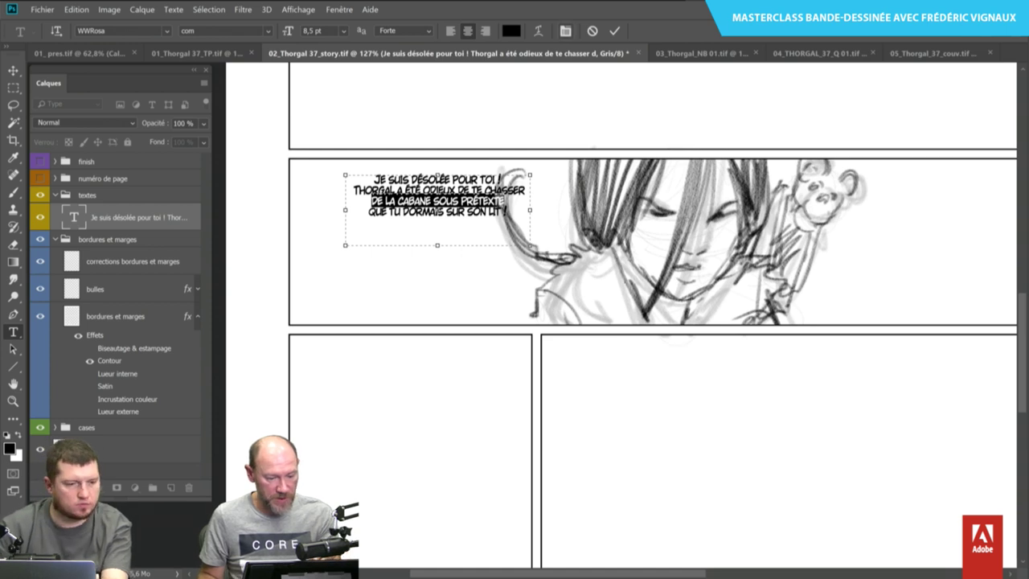
pyautogui.hotkey('ctrl', 't')
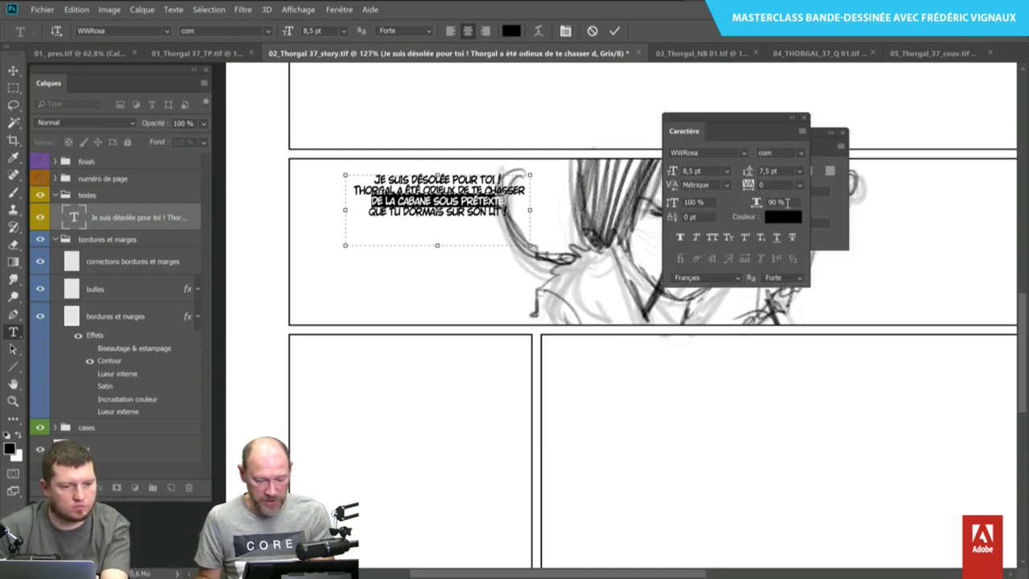
# Set tracking to 95 on 'DE LA CABANE SOUS PRÉTEXTE' and shift the dialogue left and down.
pyautogui.click(786, 202)
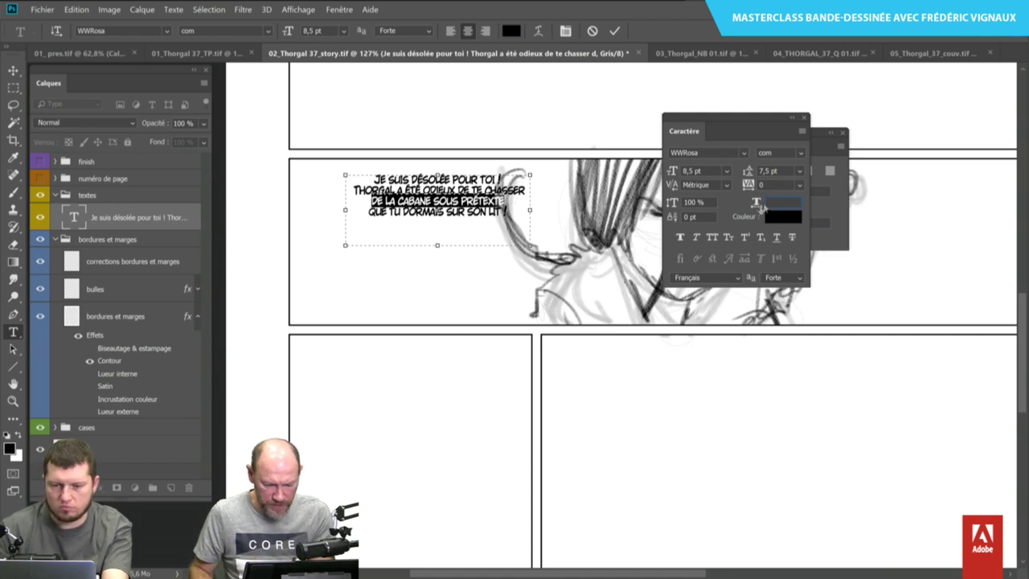
pyautogui.click(779, 184)
pyautogui.write('95')
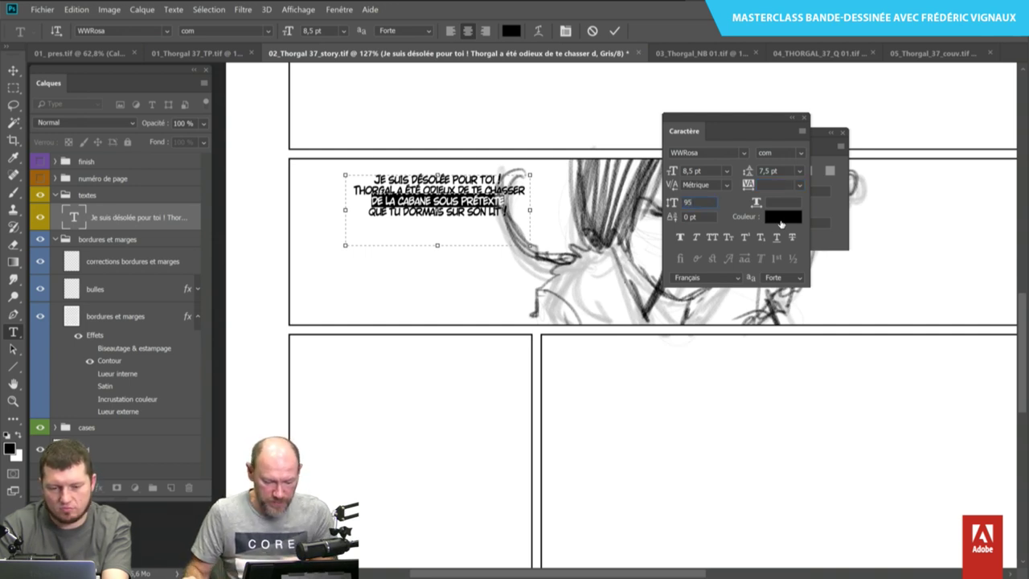
pyautogui.click(772, 185)
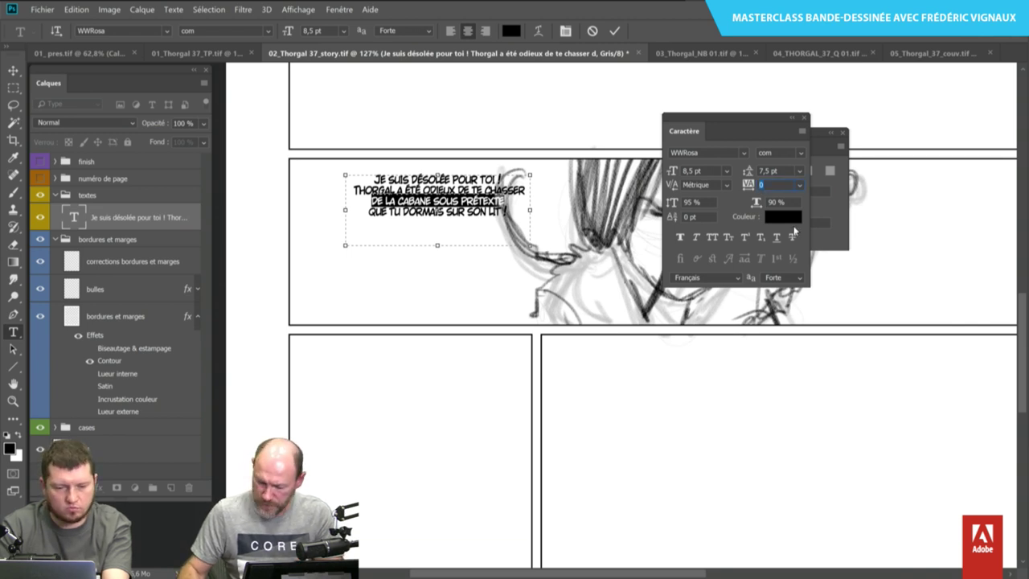
pyautogui.write('95')
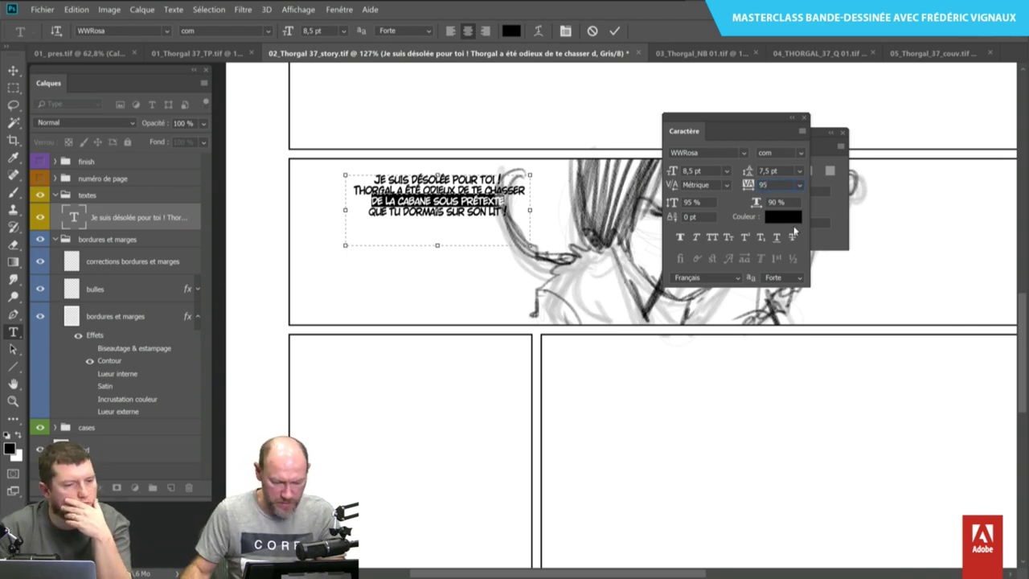
pyautogui.press('Return')
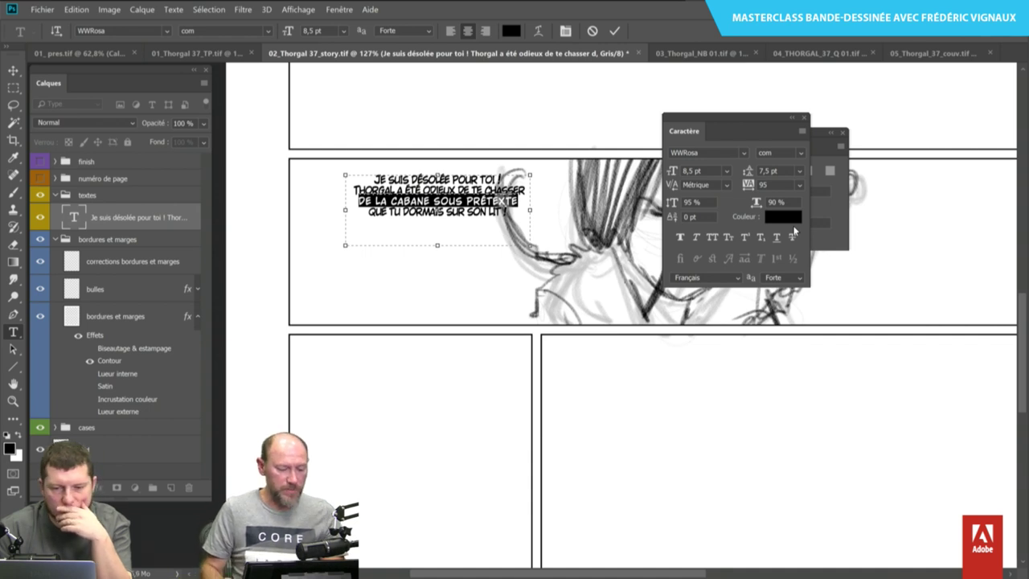
pyautogui.click(693, 201)
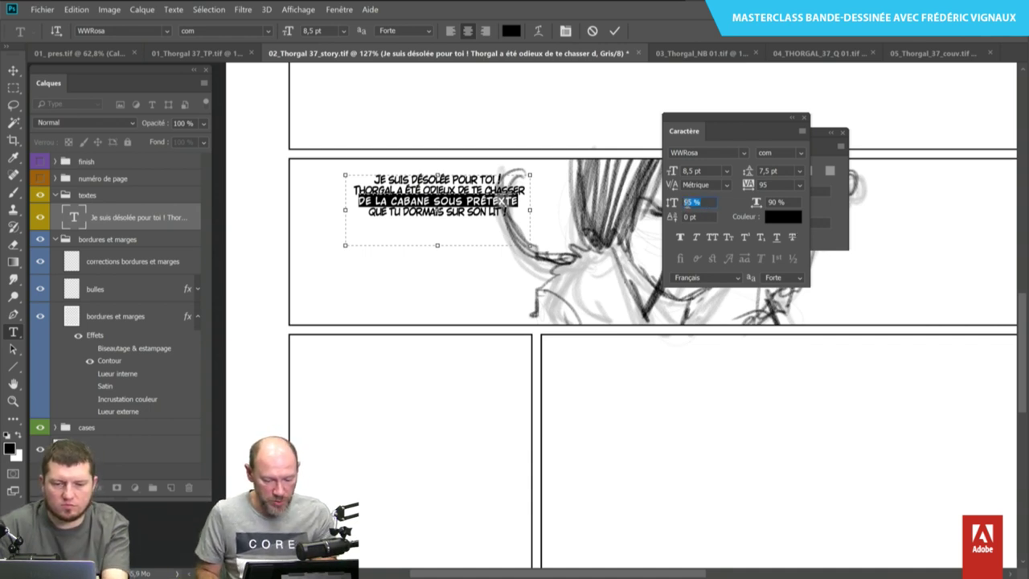
pyautogui.press('Return')
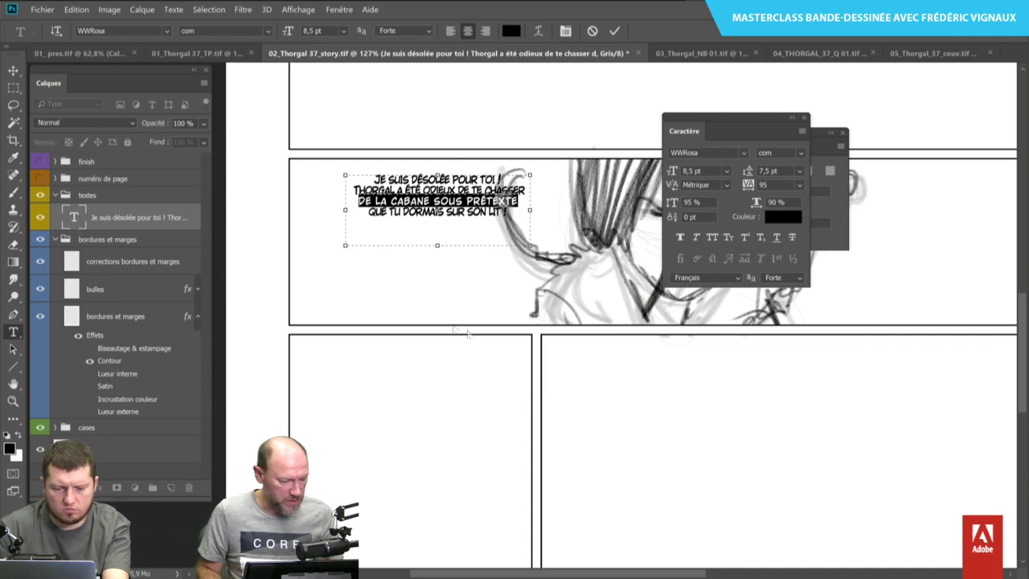
pyautogui.click(12, 71)
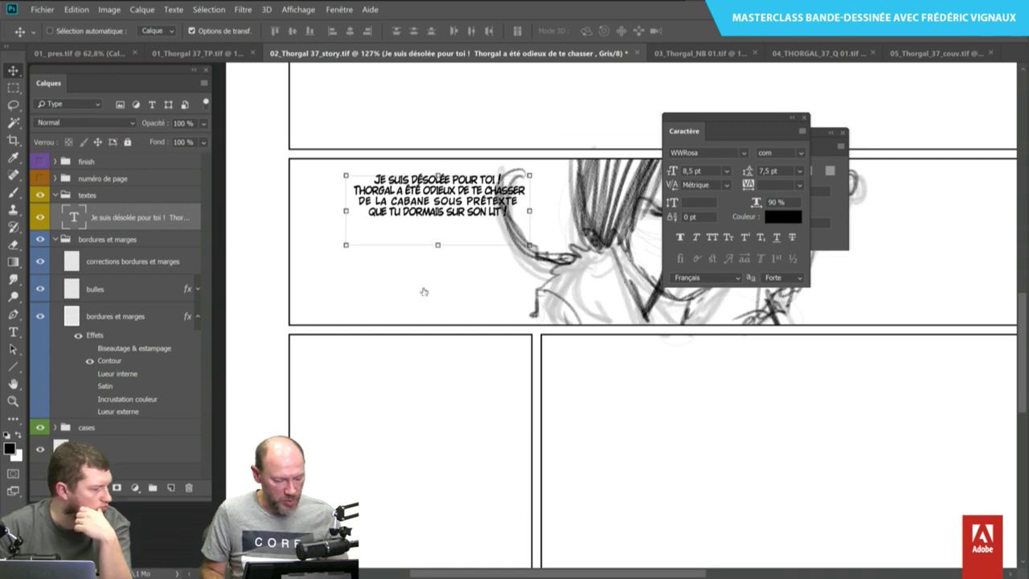
pyautogui.moveTo(423, 291); pyautogui.dragTo(393, 299)
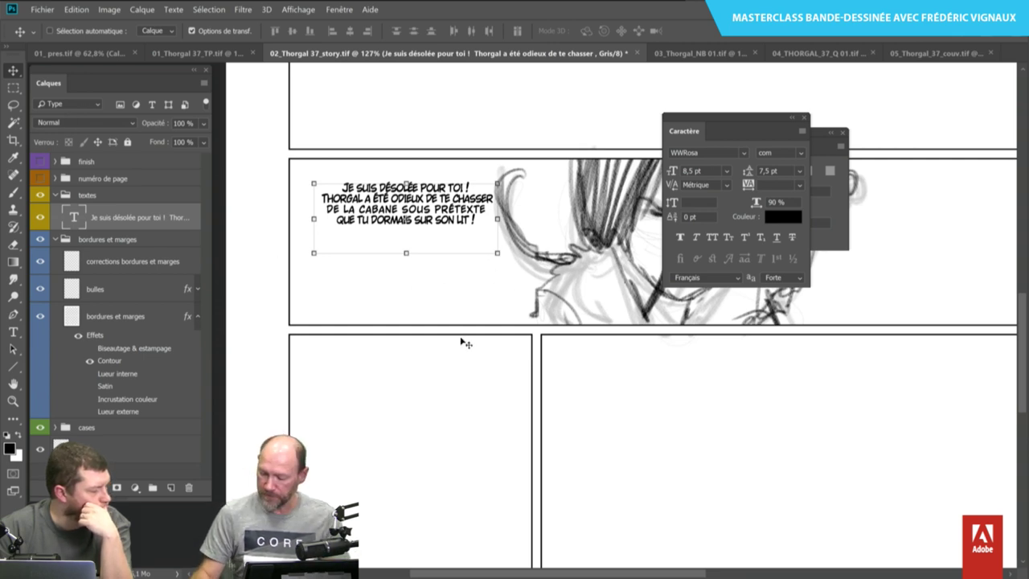
# On the bulles layer, lasso a bubble around the dialogue plus a tail toward the girl.
pyautogui.press('l')
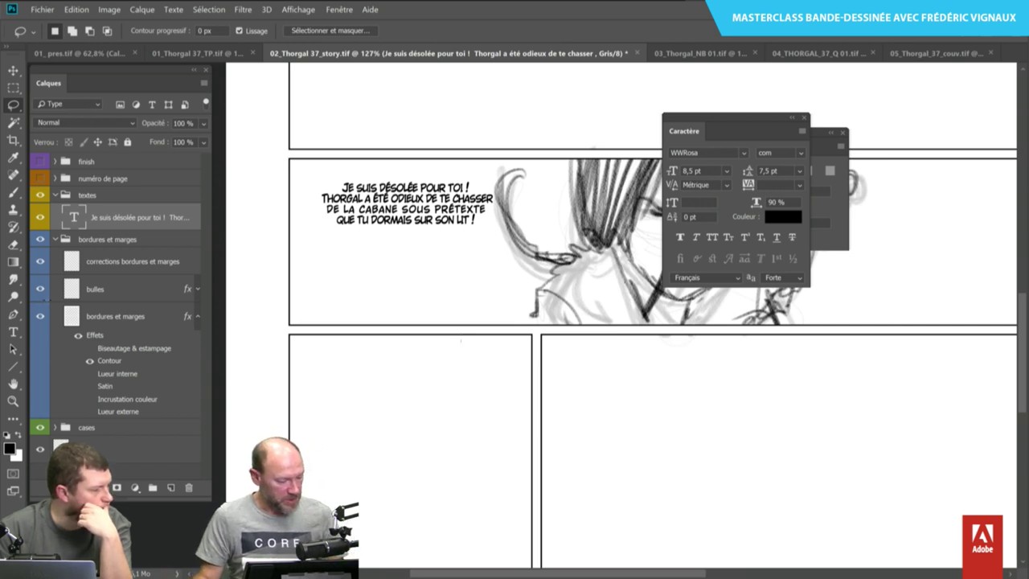
pyautogui.keyDown('ctrl'); pyautogui.click(436, 171); pyautogui.keyUp('ctrl')
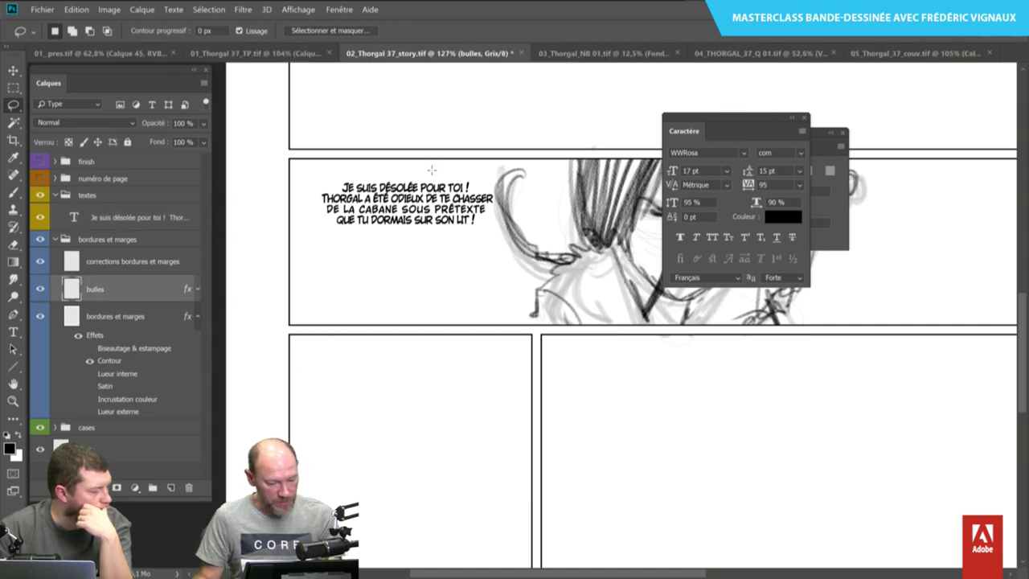
pyautogui.moveTo(461, 173); pyautogui.dragTo(498, 185)
pyautogui.moveTo(482, 237)
pyautogui.mouseDown()
pyautogui.moveTo(397, 247)
pyautogui.moveTo(328, 237)
pyautogui.mouseUp()
pyautogui.moveTo(311, 180)
pyautogui.mouseDown()
pyautogui.moveTo(391, 164)
pyautogui.moveTo(460, 170)
pyautogui.mouseUp()
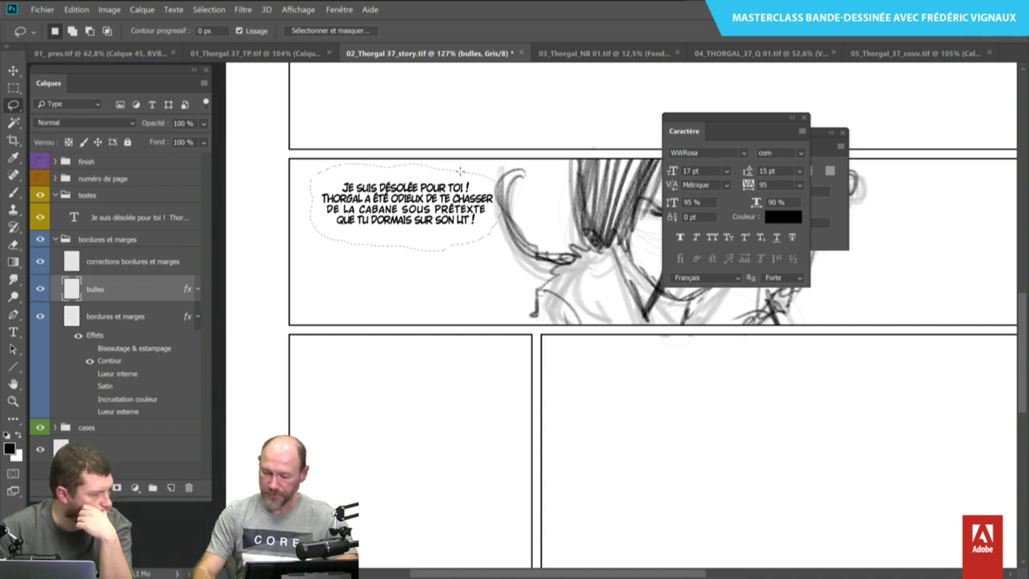
pyautogui.press('shift')
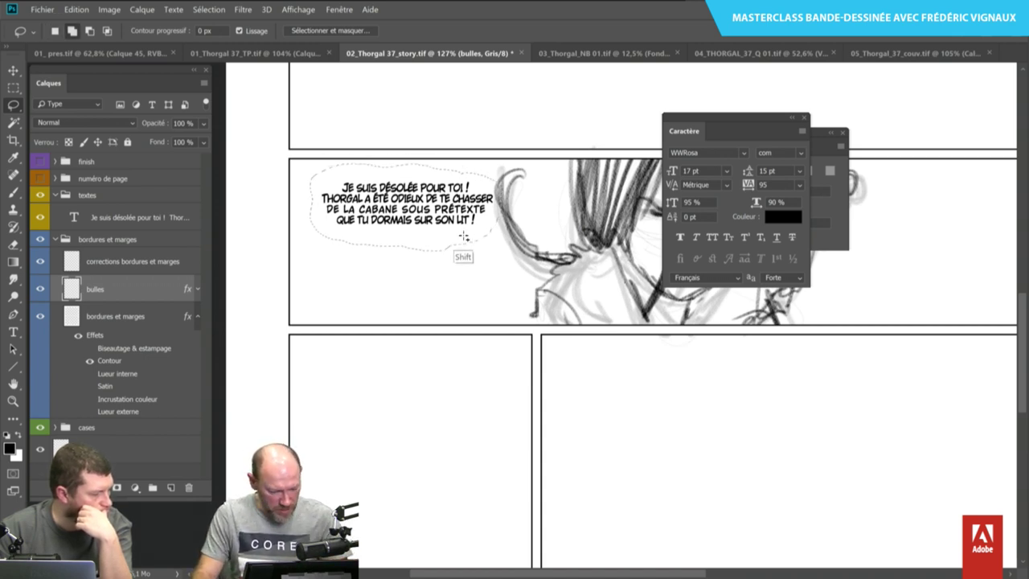
pyautogui.moveTo(459, 259)
pyautogui.mouseDown()
pyautogui.moveTo(494, 277)
pyautogui.moveTo(463, 235)
pyautogui.mouseUp()
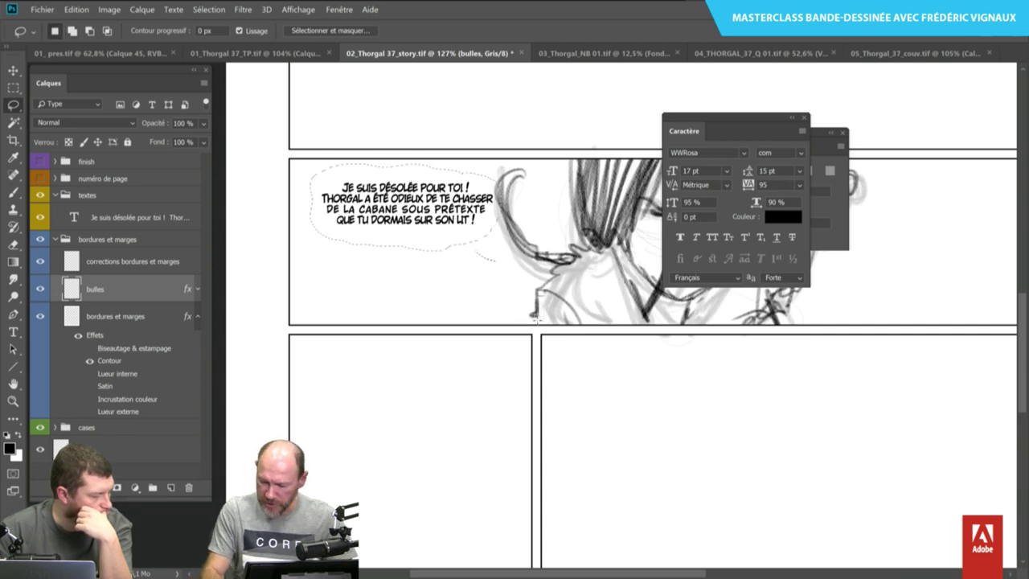
pyautogui.press('shift')
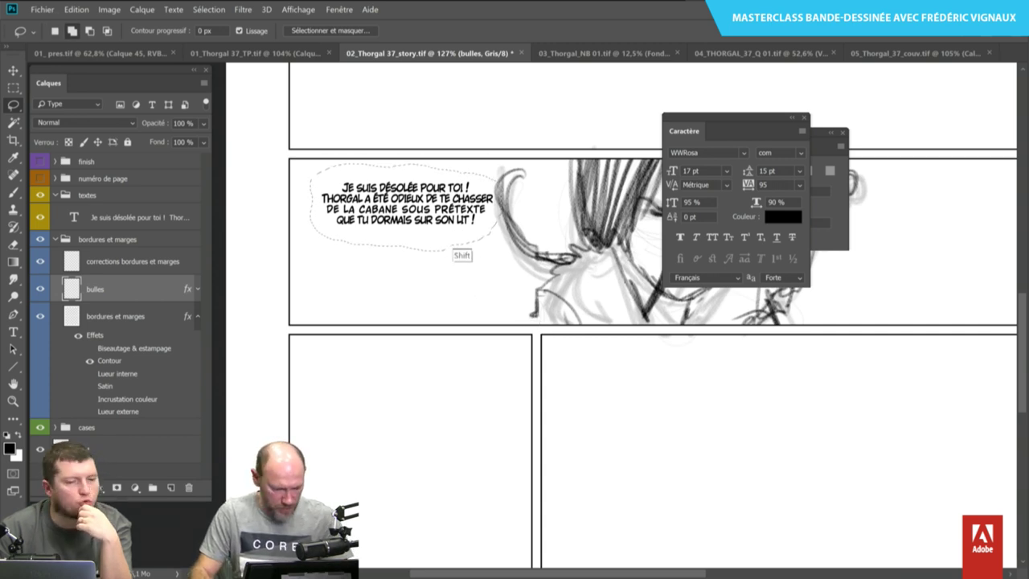
pyautogui.moveTo(462, 233)
pyautogui.mouseDown()
pyautogui.moveTo(483, 260)
pyautogui.moveTo(463, 241)
pyautogui.mouseUp()
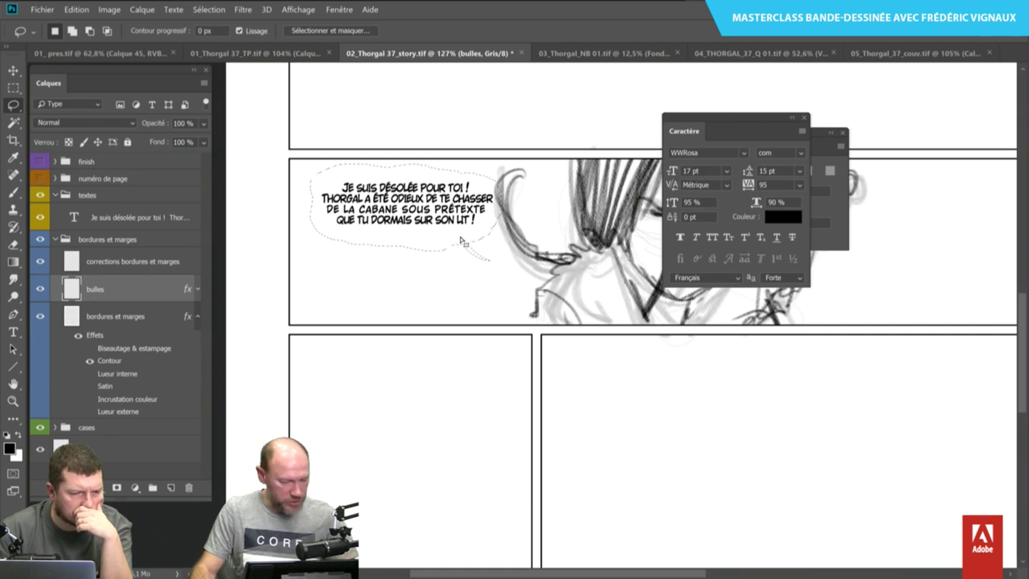
# Fill the bubble selection with white (Edition > Remplir, Blanc).
pyautogui.press('g')
pyautogui.click(18, 436)
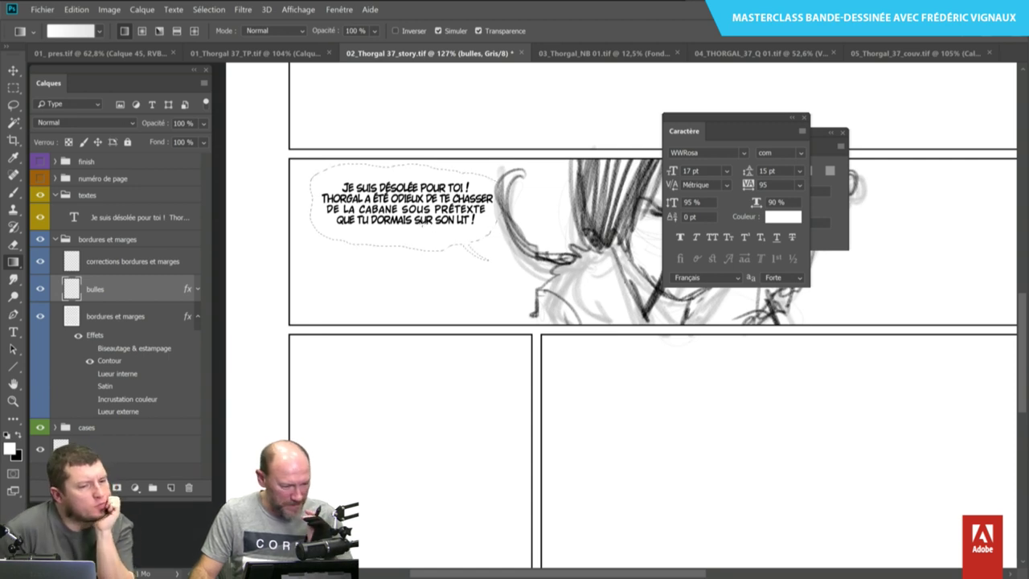
pyautogui.click(76, 12)
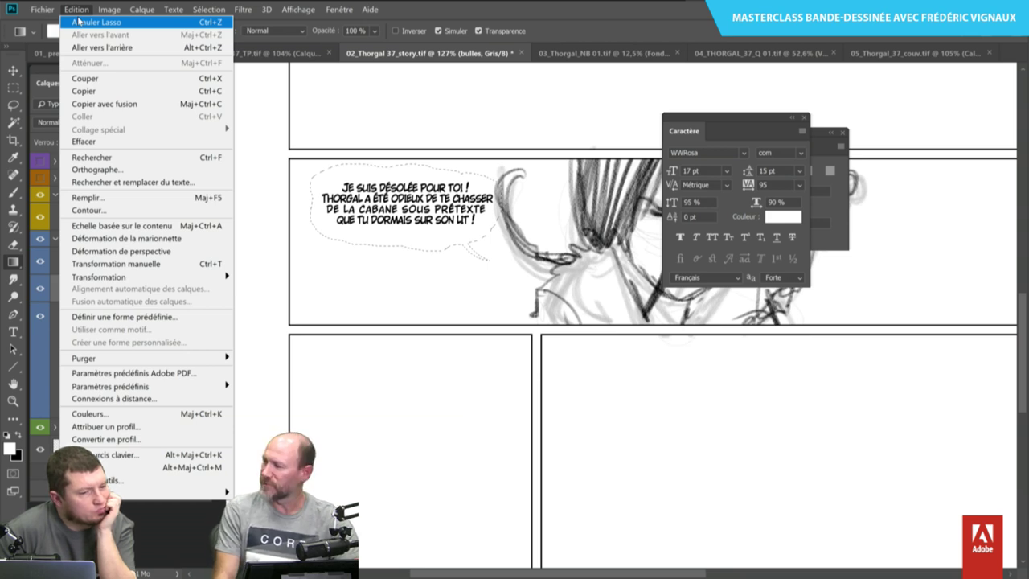
pyautogui.click(90, 197)
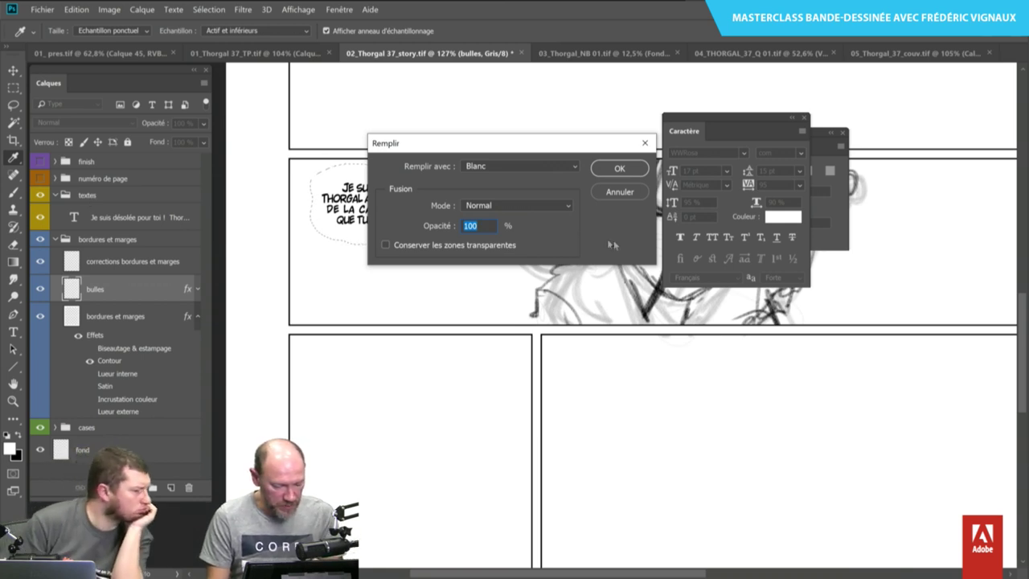
pyautogui.click(616, 169)
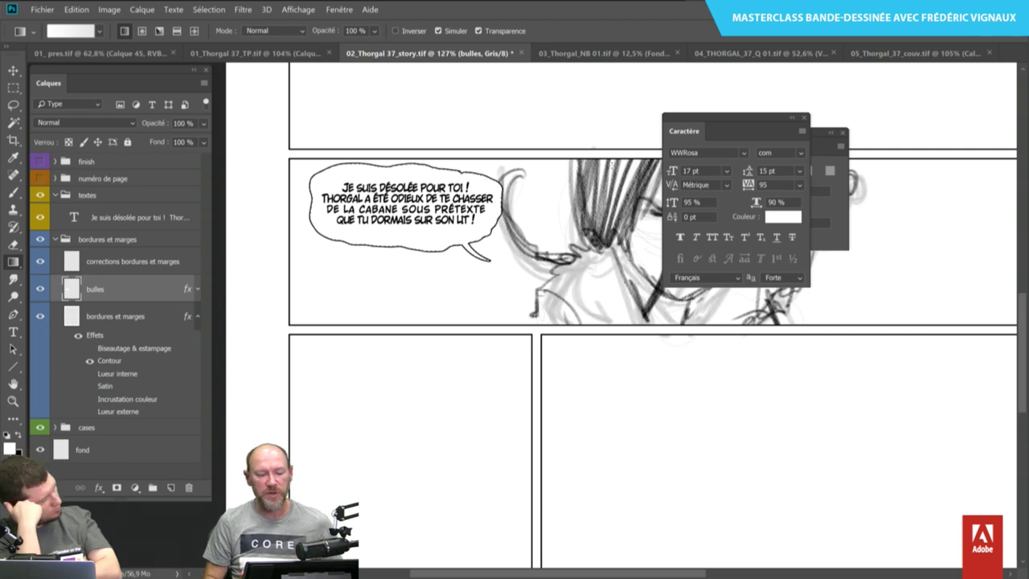
# Fill a rectangular selection below the dialogue bubble with white.
pyautogui.press('m')
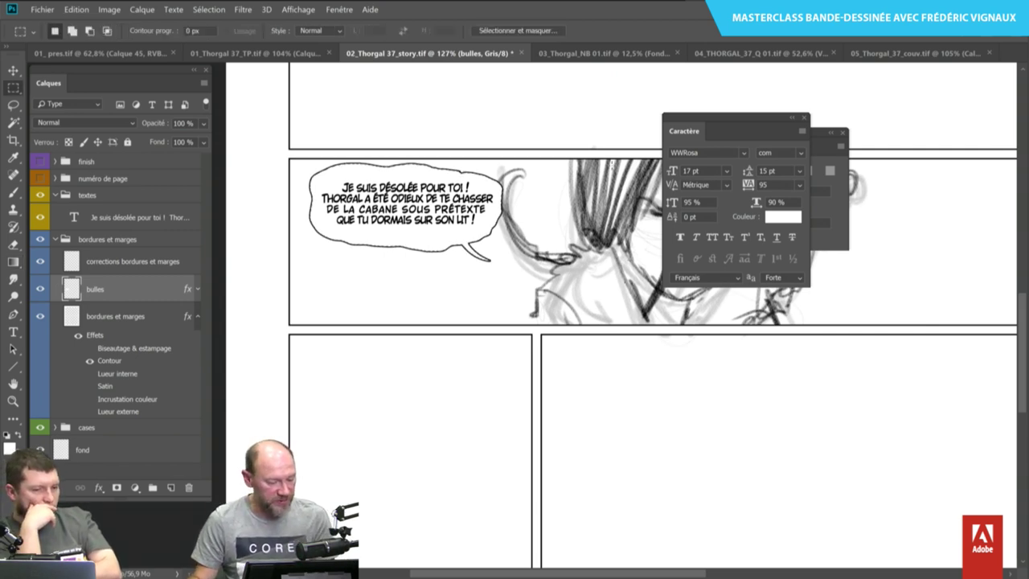
pyautogui.moveTo(349, 266)
pyautogui.mouseDown()
pyautogui.moveTo(452, 291)
pyautogui.moveTo(458, 305)
pyautogui.mouseUp()
pyautogui.press('g')
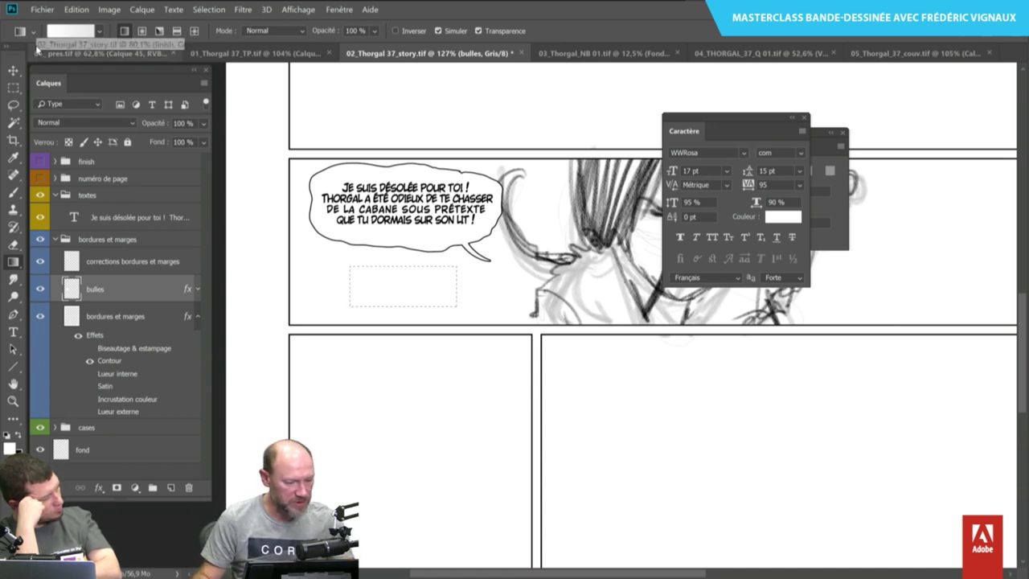
pyautogui.click(76, 10)
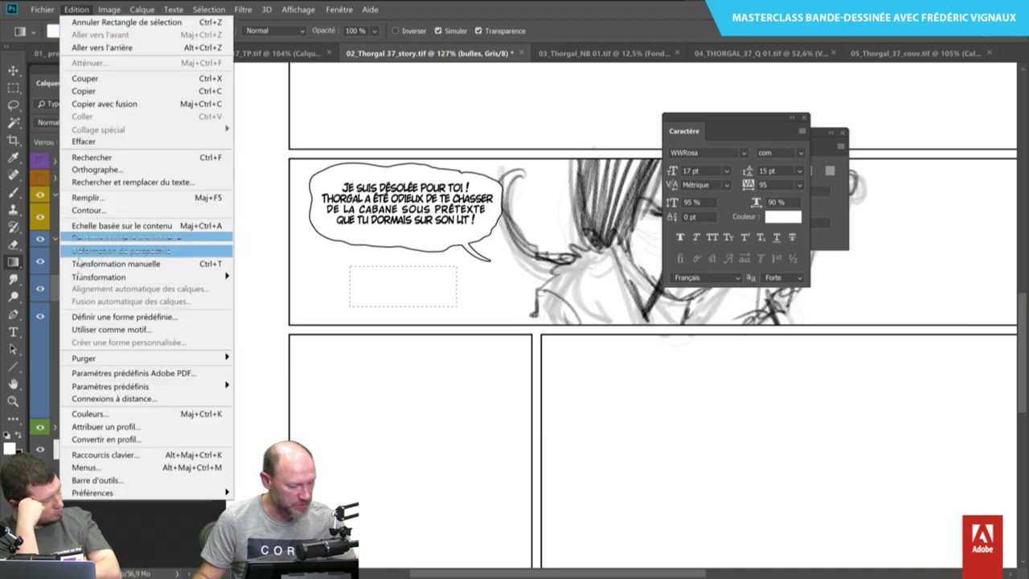
pyautogui.click(83, 211)
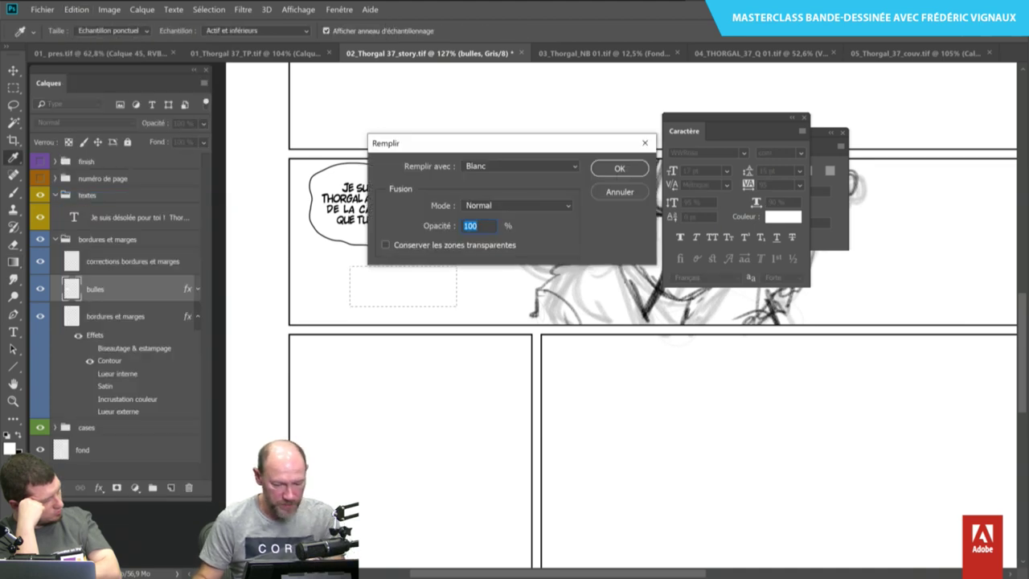
pyautogui.click(615, 171)
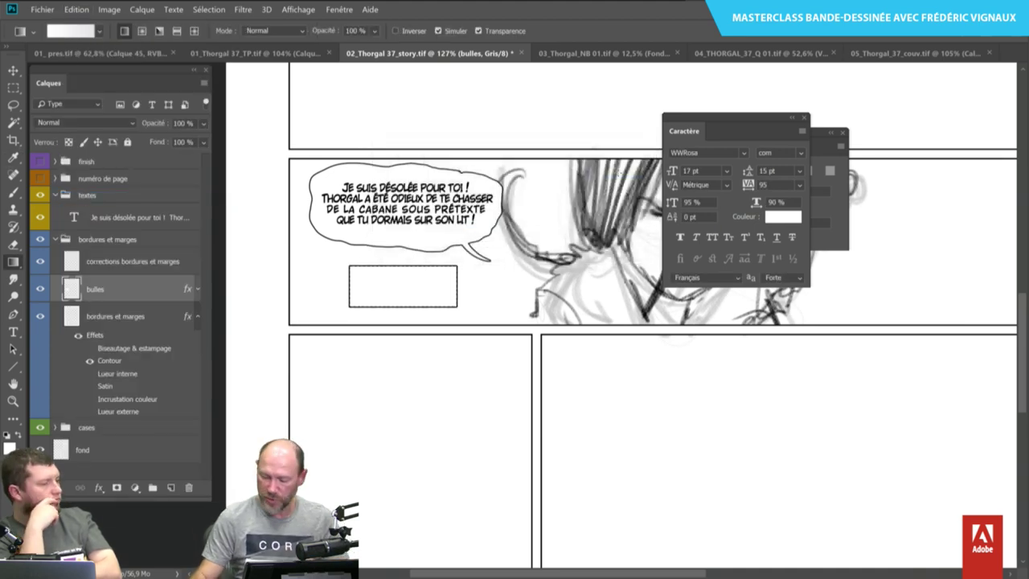
# Lasso a small tail for the rectangular bubble and fill it with white.
pyautogui.press('l')
pyautogui.click(441, 319)
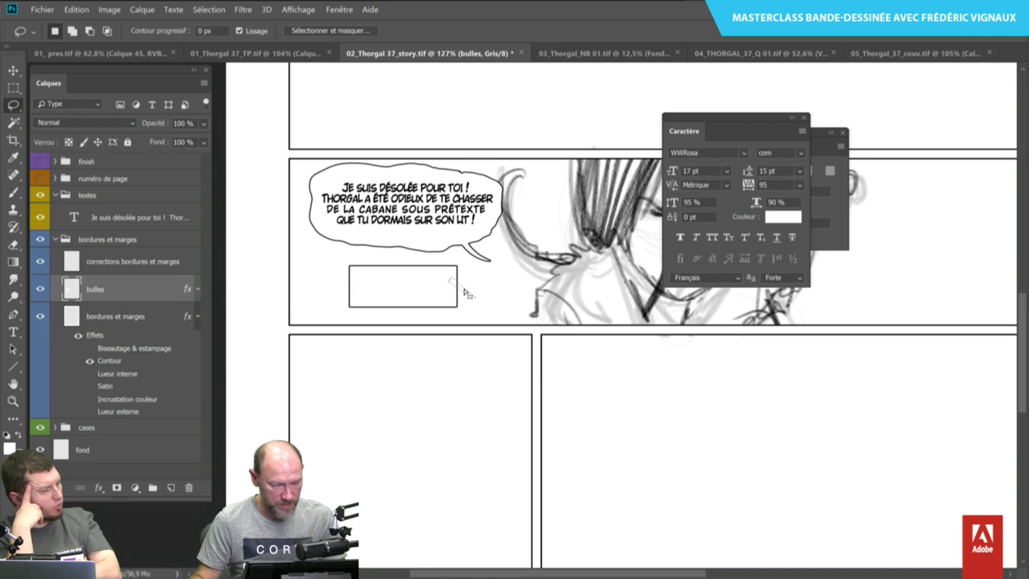
pyautogui.click(76, 10)
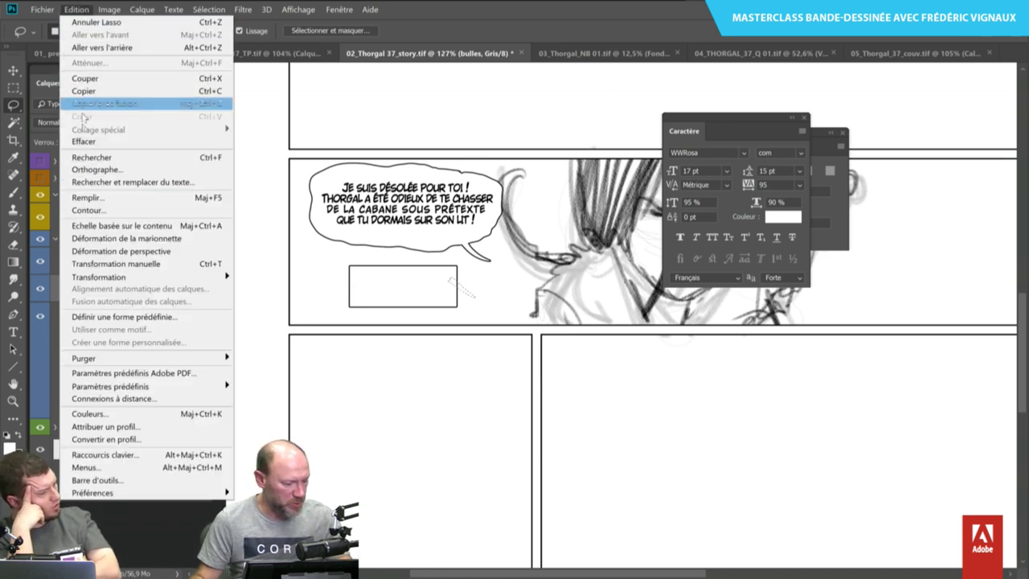
pyautogui.click(87, 197)
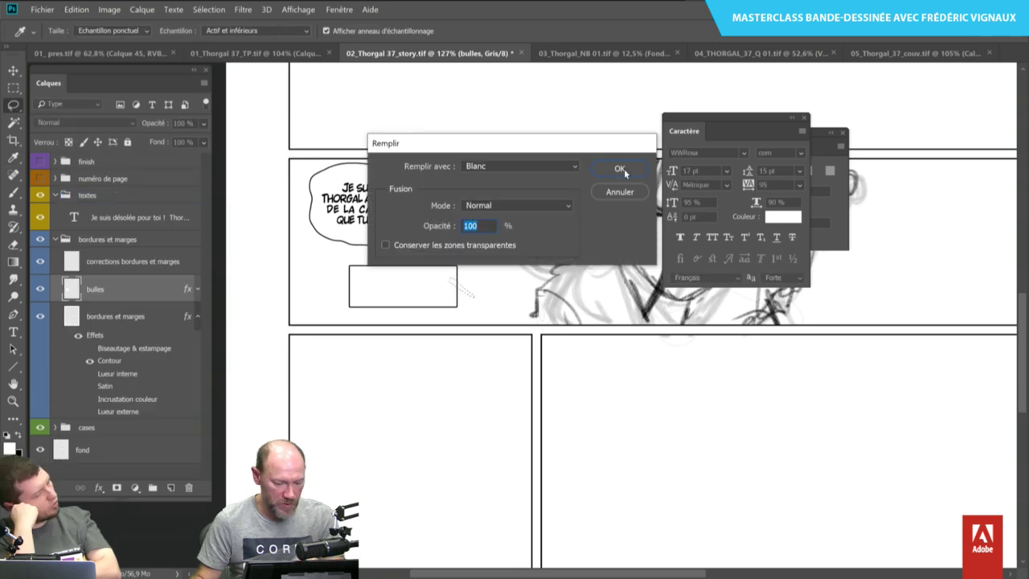
pyautogui.click(618, 169)
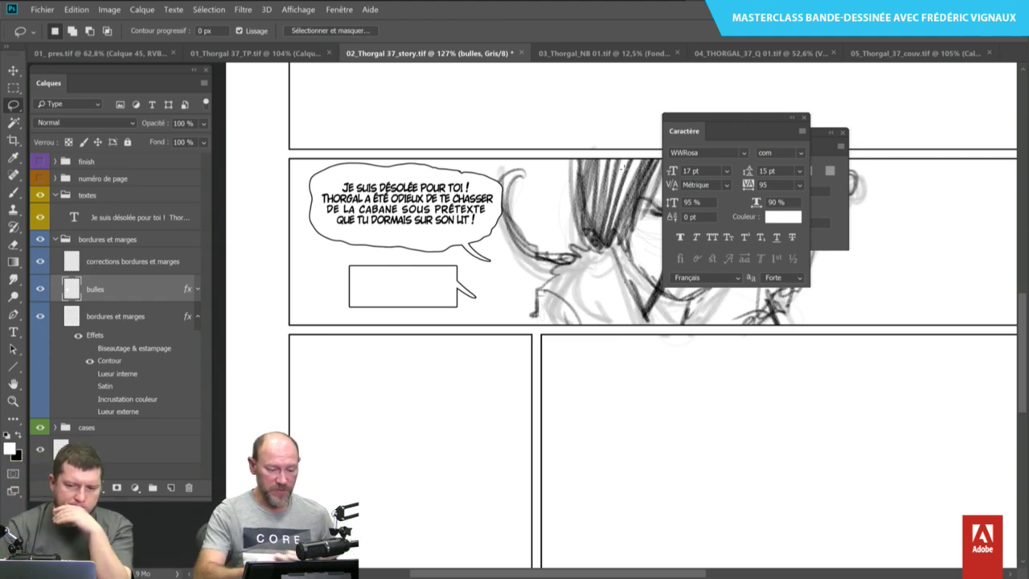
# Zoom out and make the finish layer group visible to reveal the artwork and lettering.
pyautogui.scroll(-2, 338, 267)
pyautogui.scroll(-2, 337, 267)
pyautogui.scroll(-1, 338, 267)
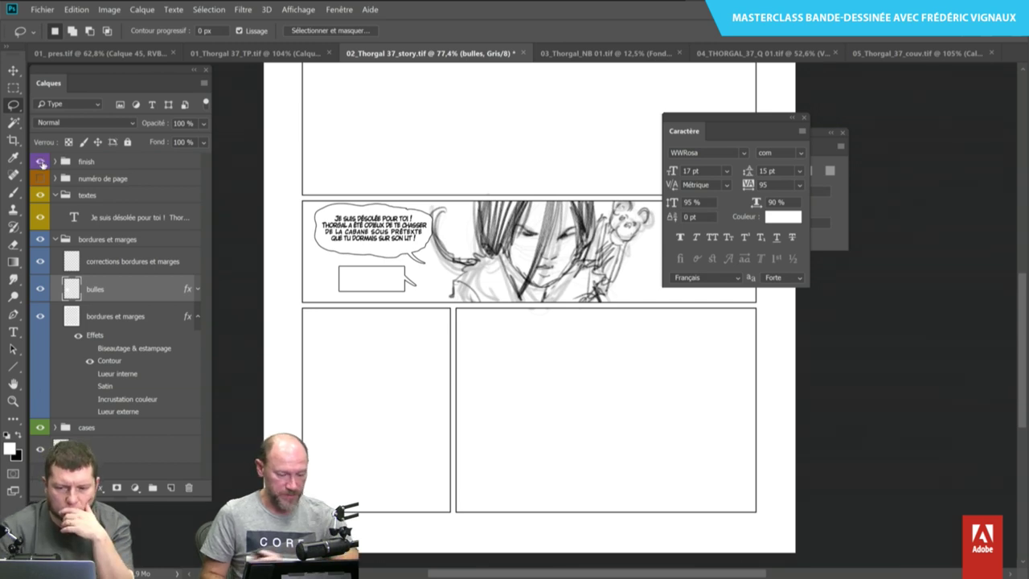
pyautogui.click(41, 163)
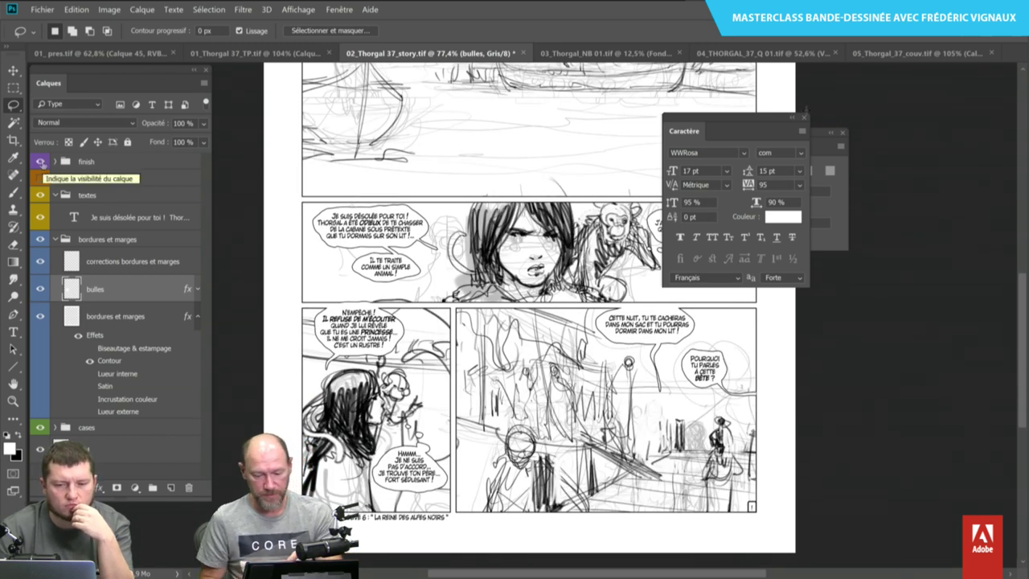
# Close the Character and Paragraph panels and fit the whole comic page on screen.
pyautogui.click(803, 117)
pyautogui.click(842, 132)
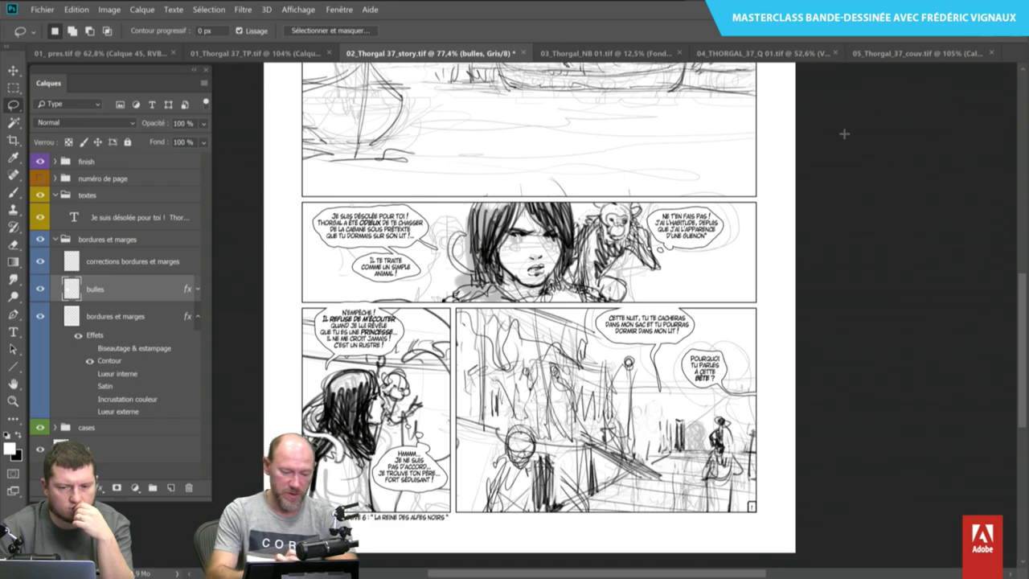
pyautogui.scroll(-1, 682, 290)
pyautogui.scroll(-1, 683, 290)
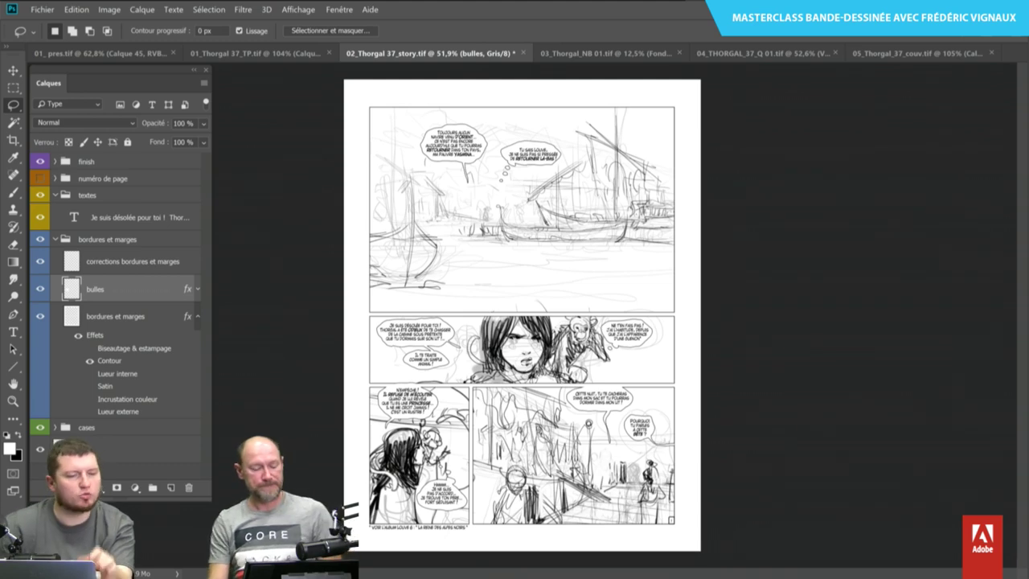
pyautogui.scroll(1, 682, 289)
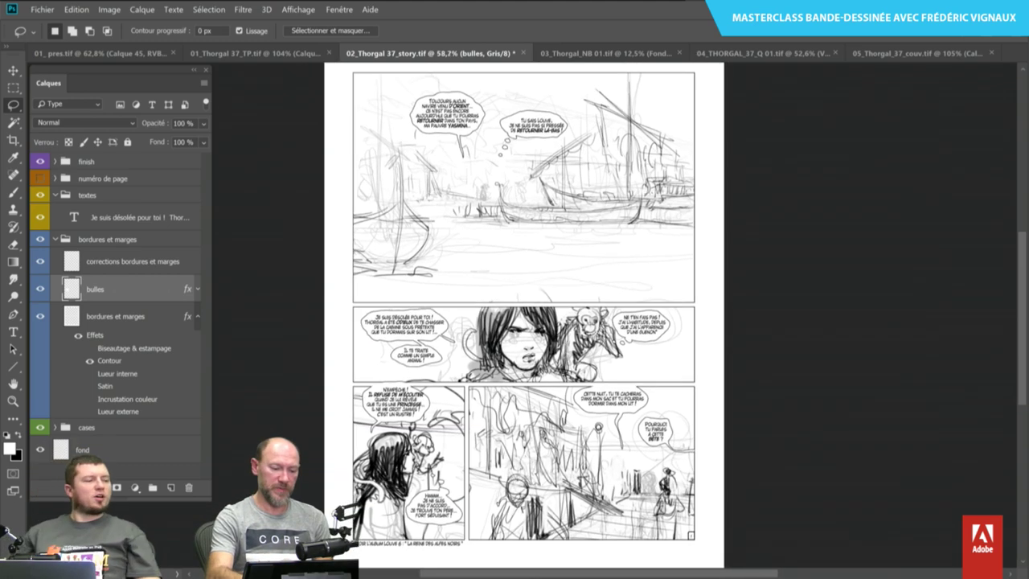